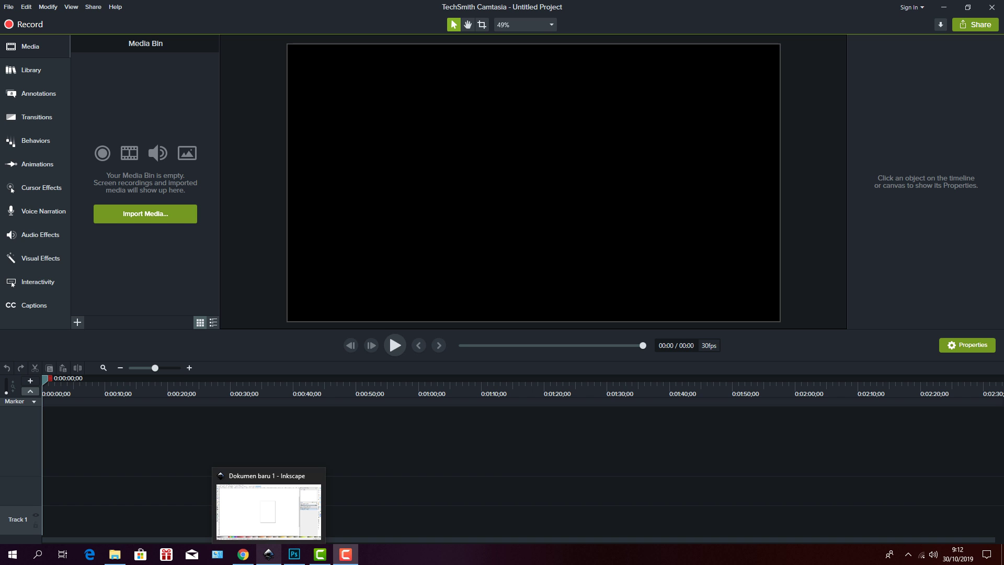
# - Switch to the open Inkscape window with the blank document
pyautogui.click(268, 554)
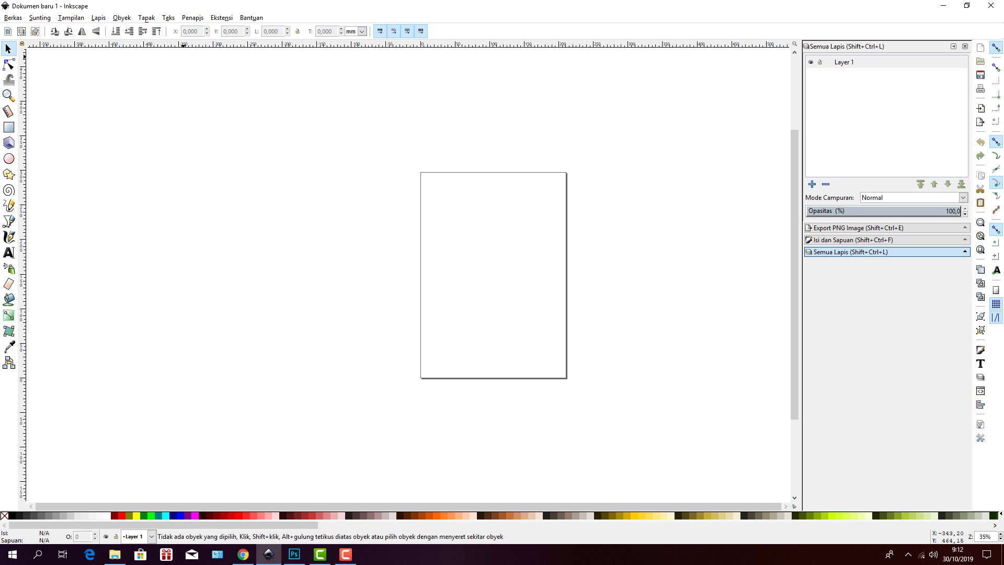
pyautogui.hotkey('alt', 'l')
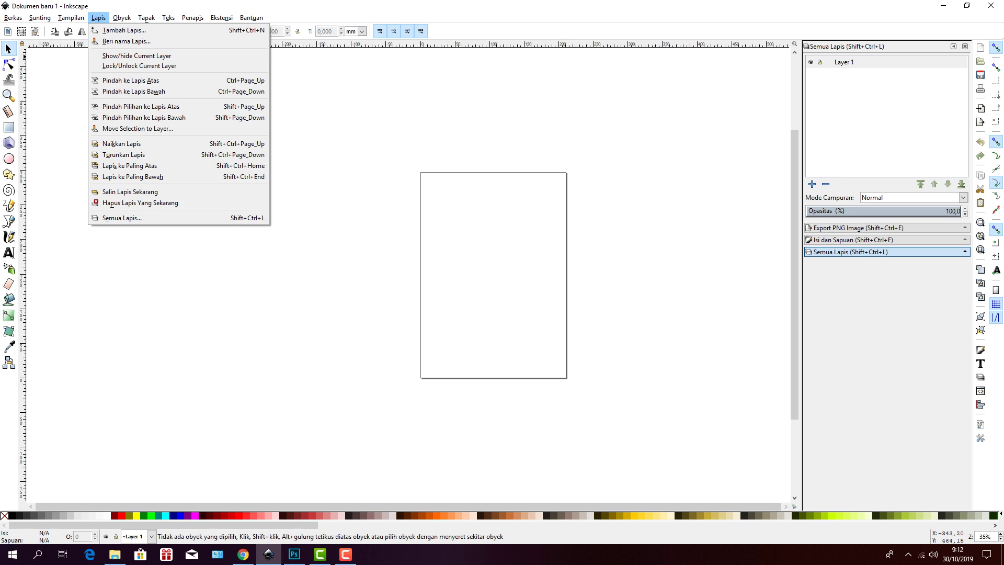
pyautogui.press('Right')
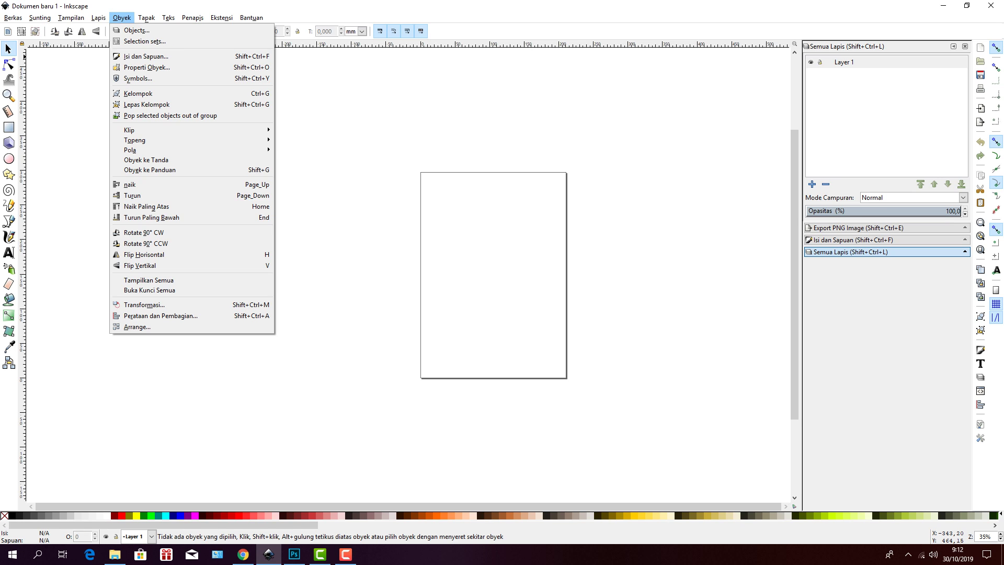
pyautogui.press('Left')
pyautogui.press('Left')
pyautogui.press('Left')
pyautogui.press('Left')
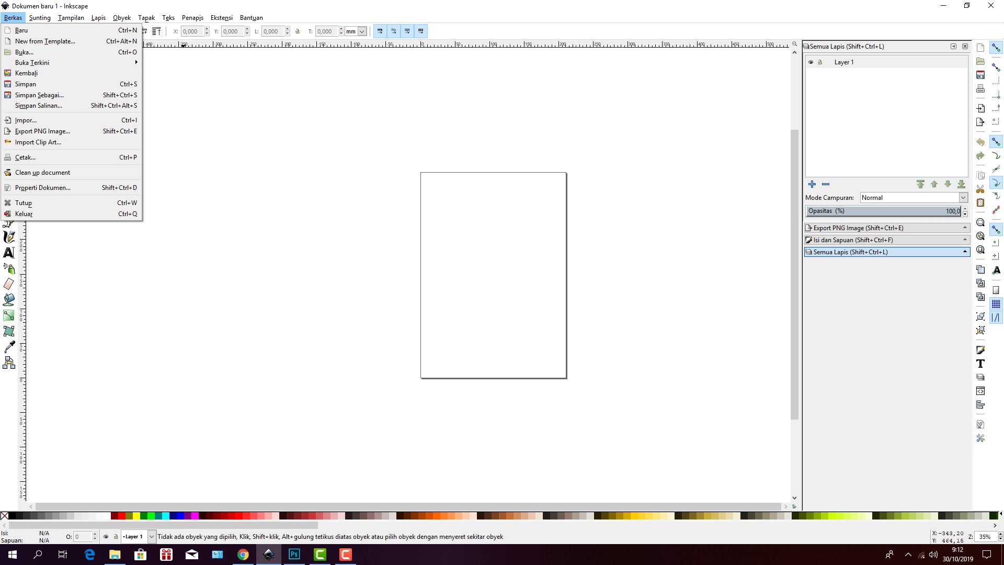
pyautogui.press('Down')
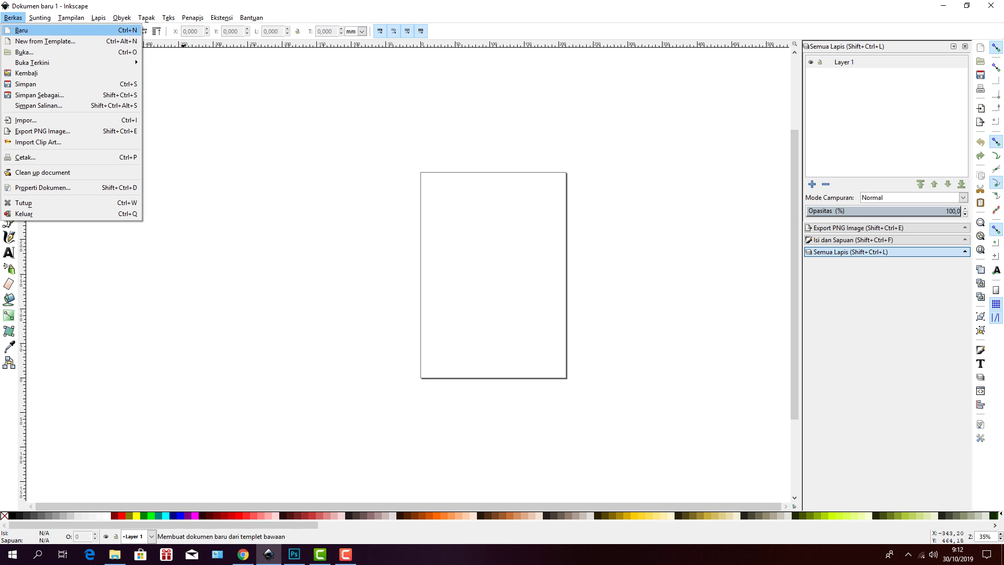
pyautogui.press('Down')
pyautogui.press('Escape')
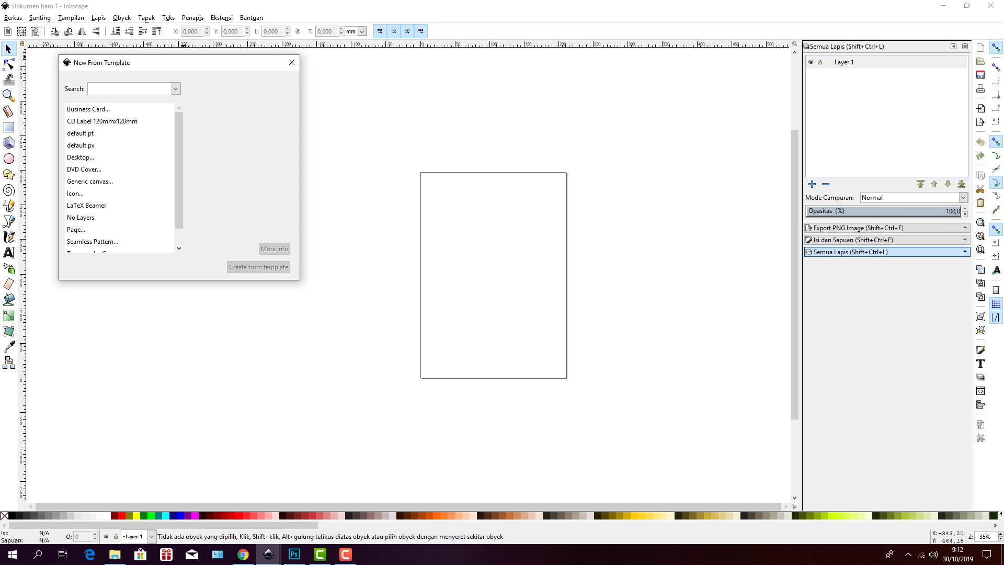
pyautogui.click(292, 62)
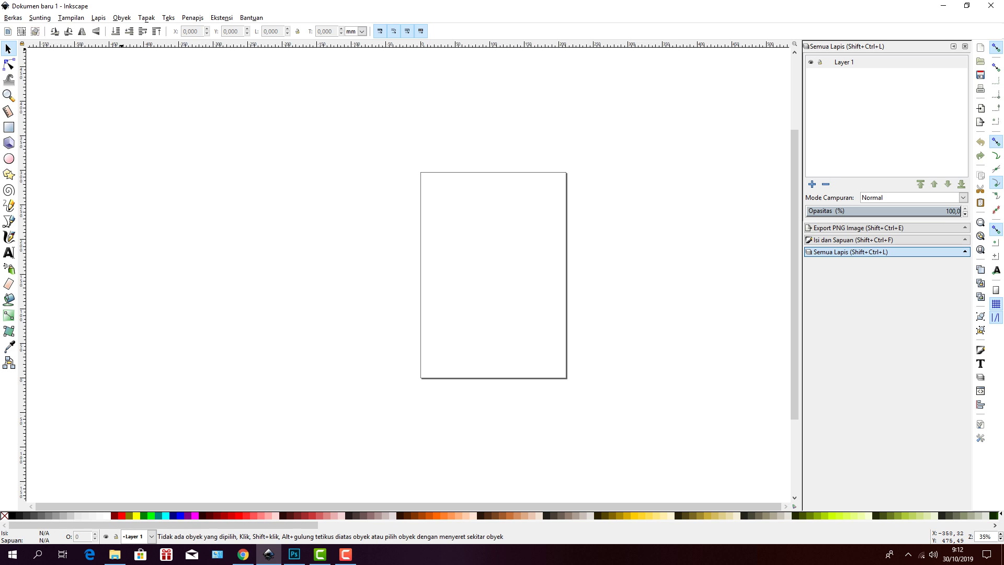
# - Create a new blank document from the default template
pyautogui.hotkey('alt', 'b')
pyautogui.press('Down')
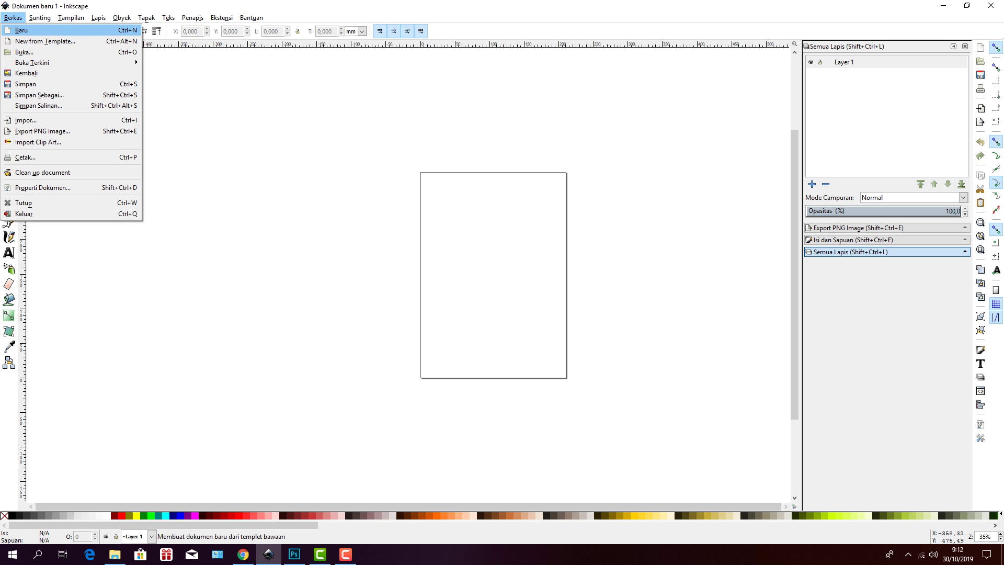
pyautogui.press('Escape')
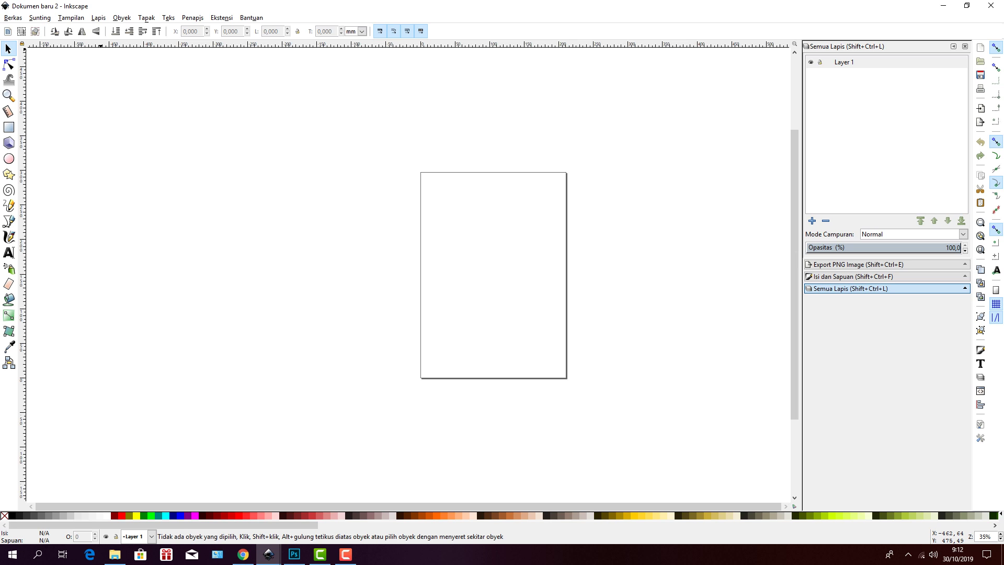
# - Set the document's custom page size to 1280 px wide and 720 px high in the document properties
pyautogui.hotkey('alt', 'b')
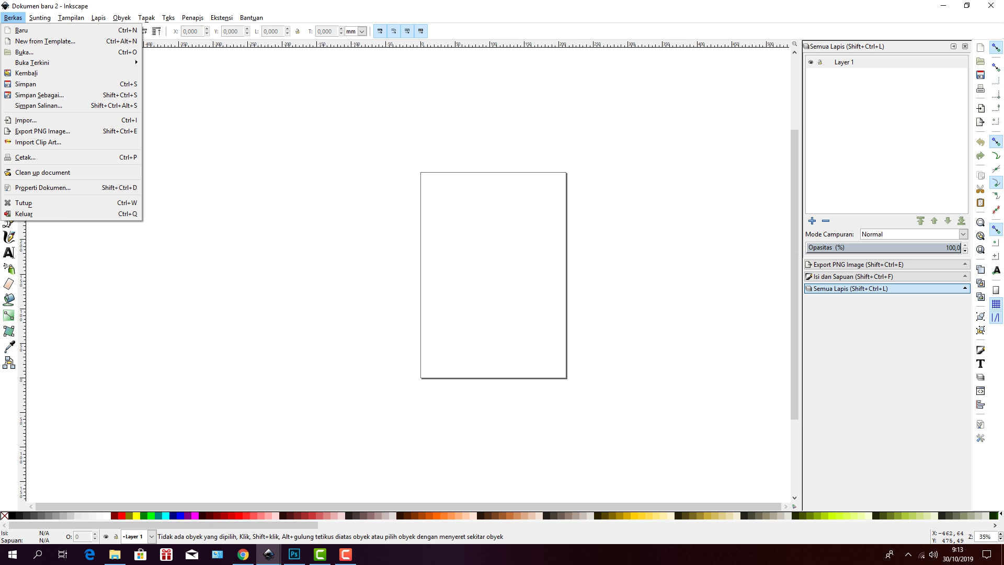
pyautogui.click(42, 188)
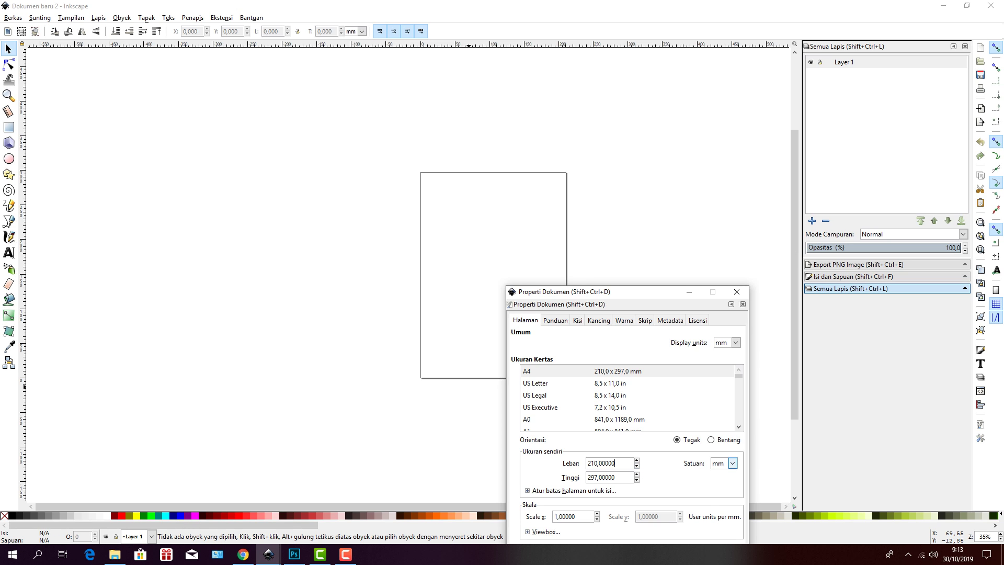
pyautogui.click(732, 463)
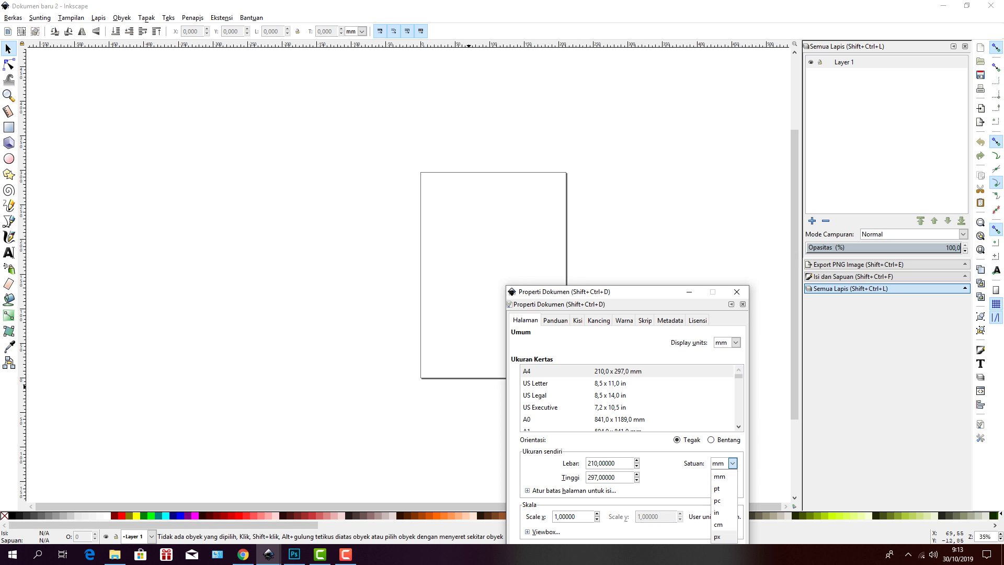
pyautogui.click(722, 536)
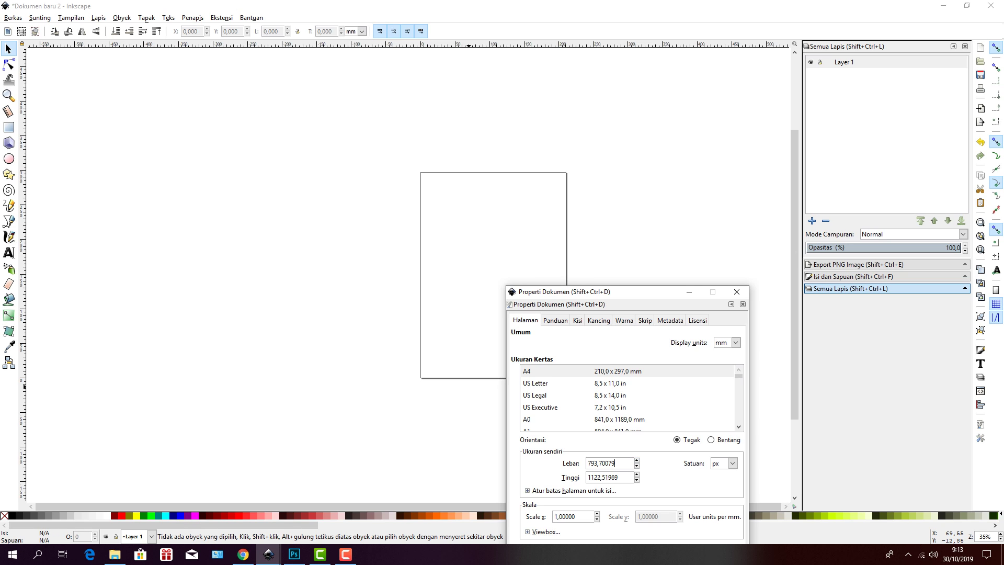
pyautogui.moveTo(616, 463); pyautogui.dragTo(586, 463)
pyautogui.write('1280')
pyautogui.click(618, 477)
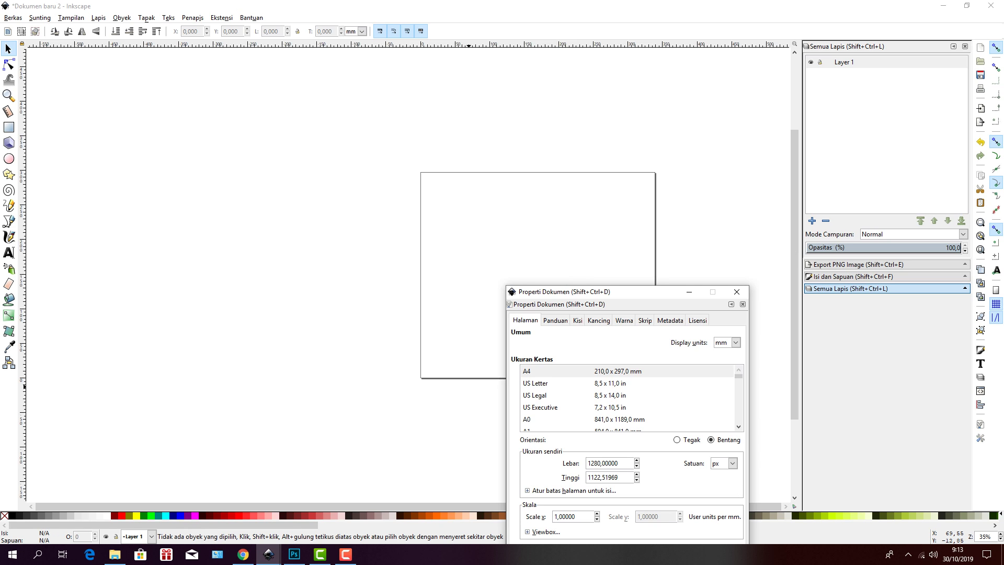
pyautogui.moveTo(618, 477); pyautogui.dragTo(586, 477)
pyautogui.write('720')
pyautogui.press('Return')
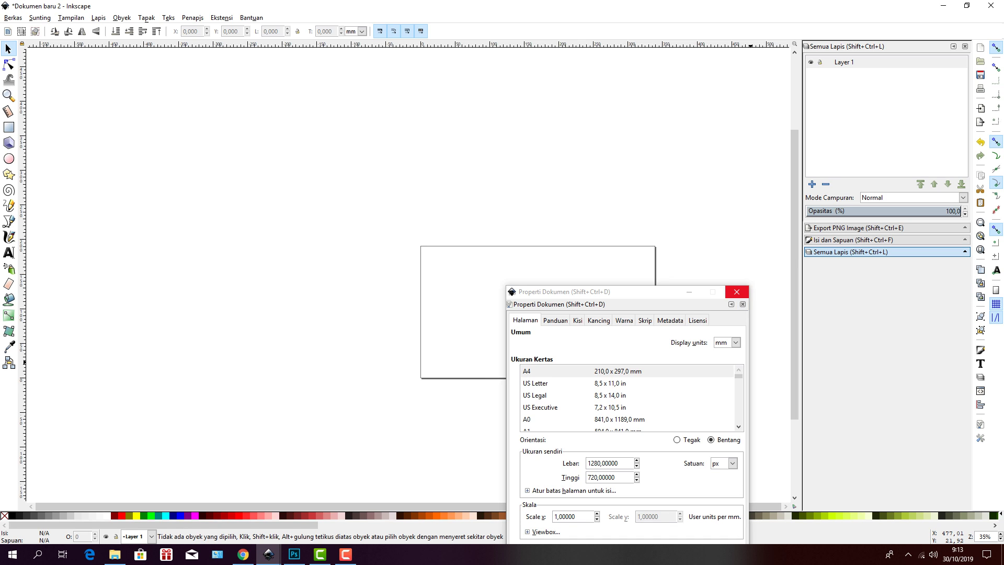
pyautogui.click(737, 291)
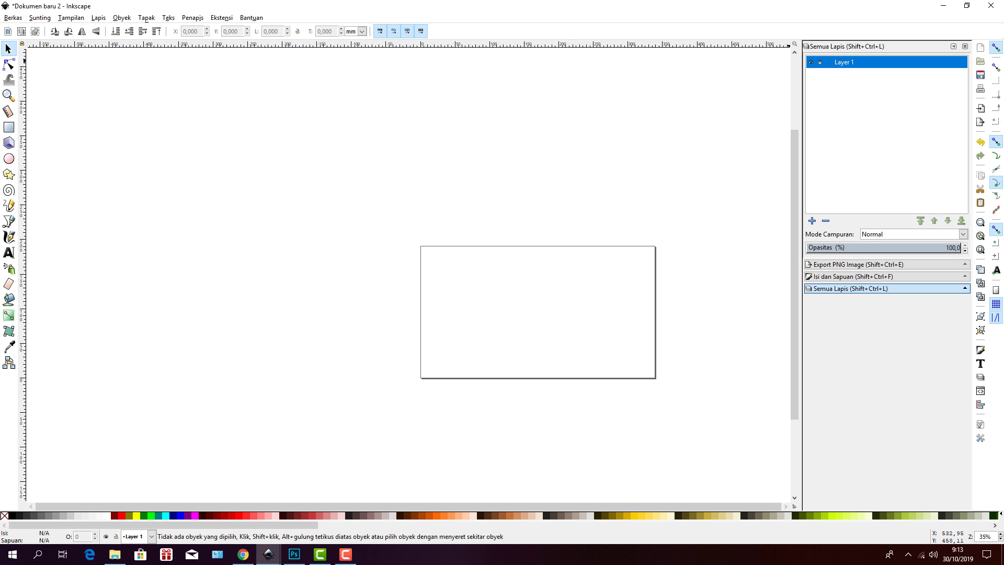
# - Rename the existing layer Layer 1 as "tubuh"
pyautogui.rightClick(835, 62)
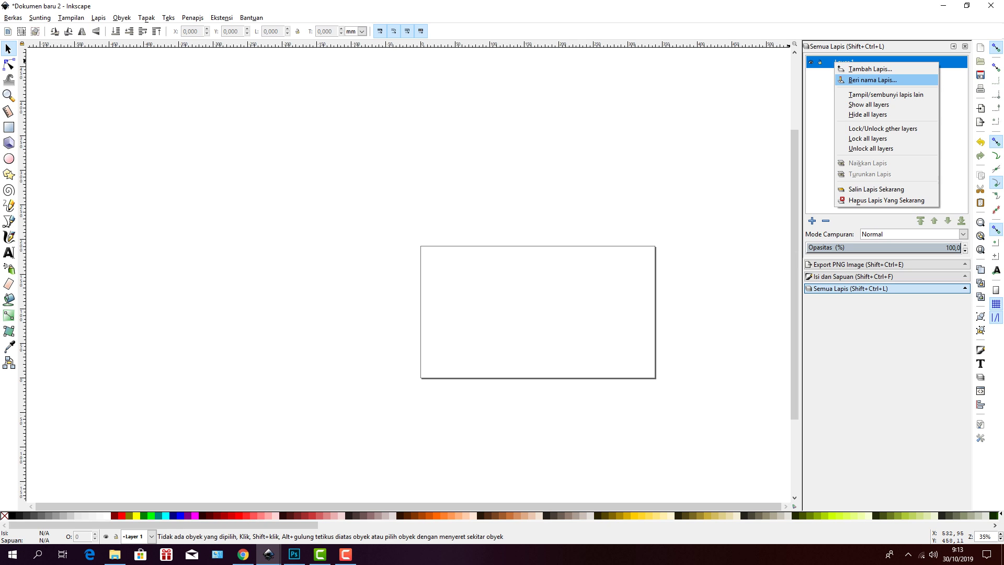
pyautogui.click(873, 79)
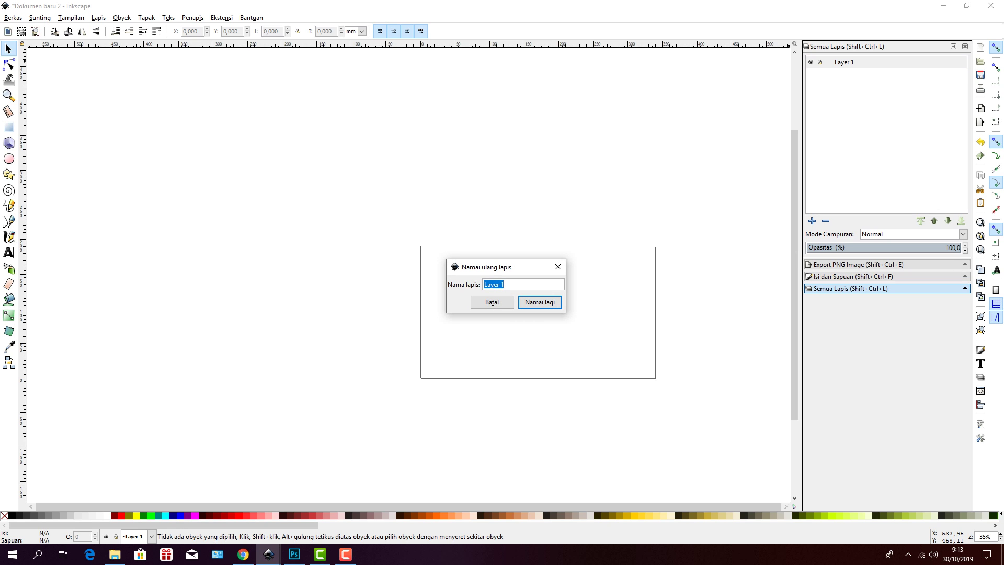
pyautogui.write('tubuh')
pyautogui.press('Return')
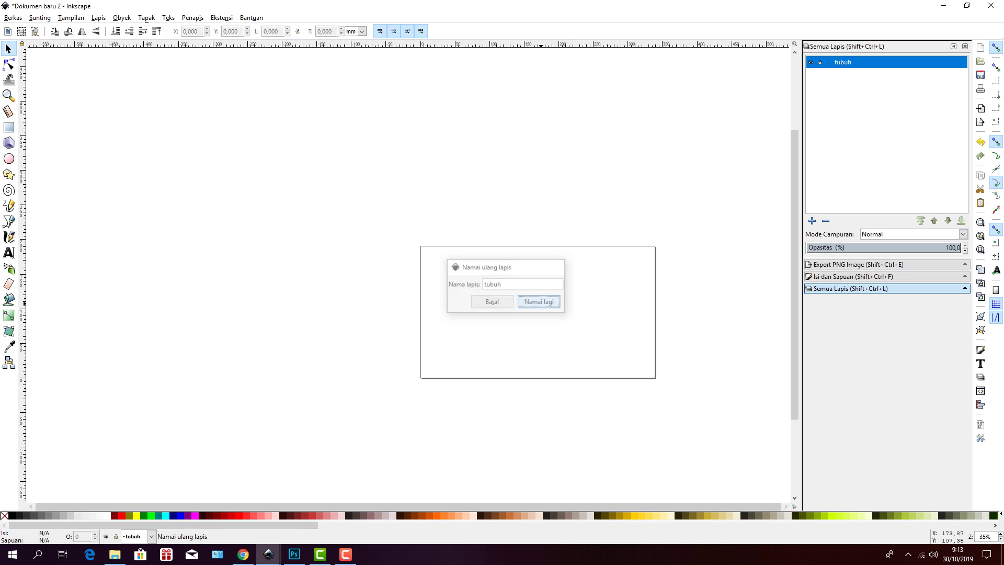
# - Add a new layer named "kepala" above the tubuh layer
pyautogui.hotkey('ctrl', 'shift', 'n')
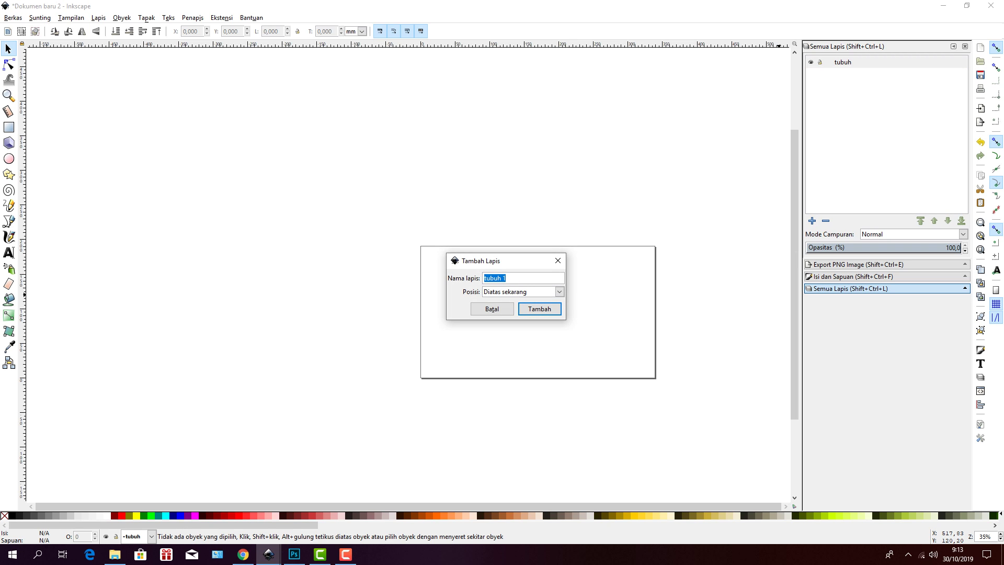
pyautogui.write('kepala')
pyautogui.press('Return')
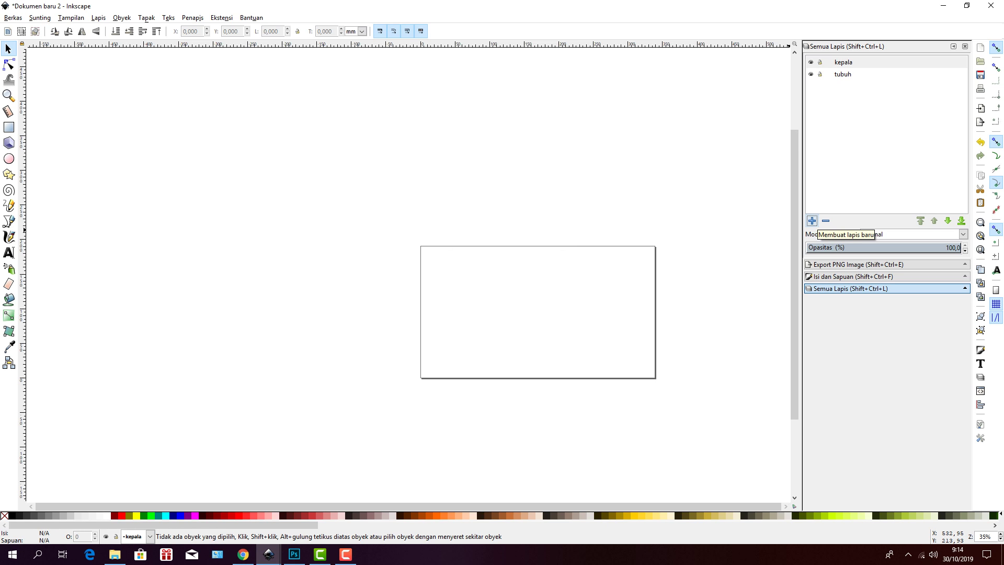
# - Add two more layers above kepala, named "mulut rapat" and "mulut terbuka kecil"
pyautogui.click(811, 221)
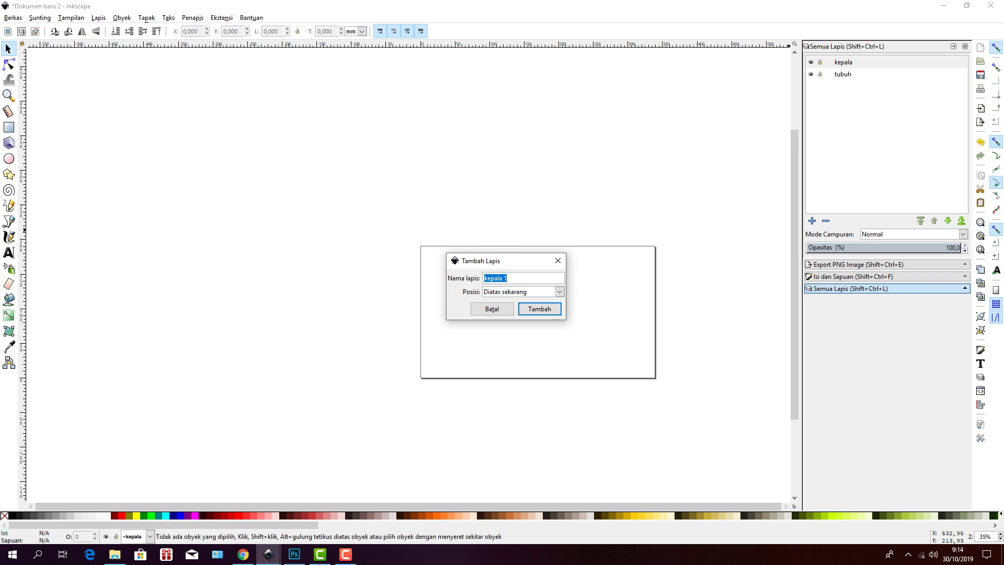
pyautogui.write('mulut rapat')
pyautogui.press('Return')
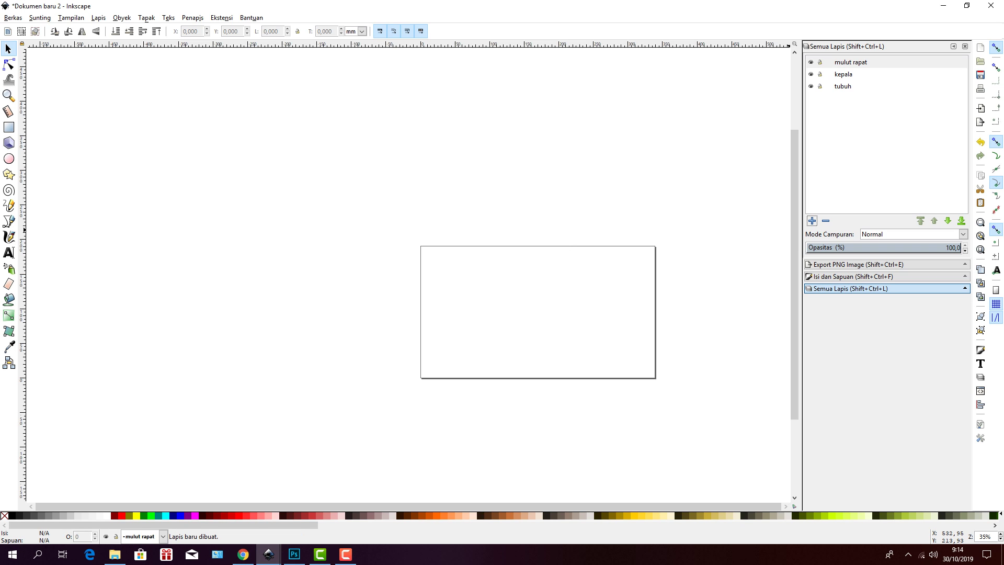
pyautogui.click(811, 220)
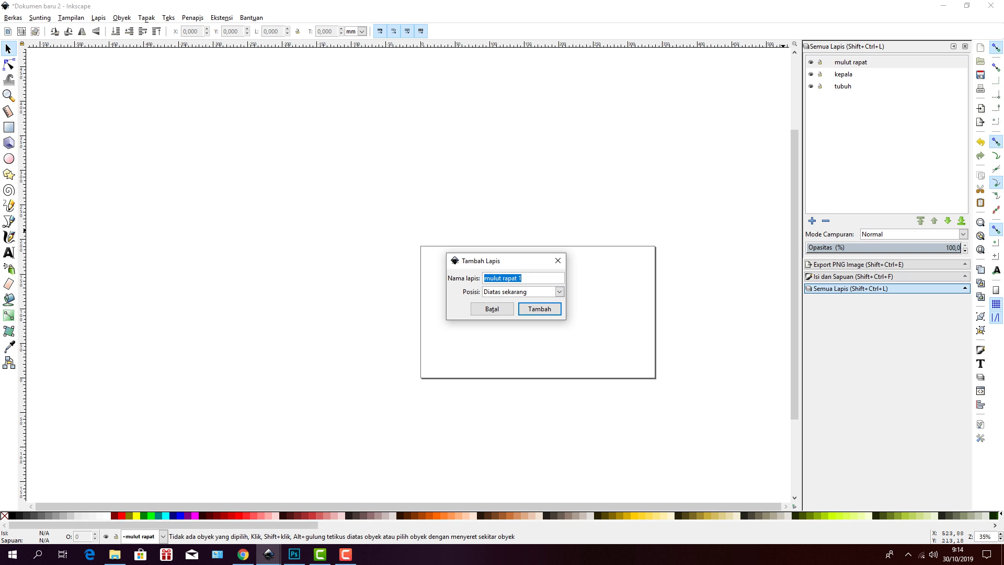
pyautogui.write('mulut terbuka kecil')
pyautogui.click(539, 309)
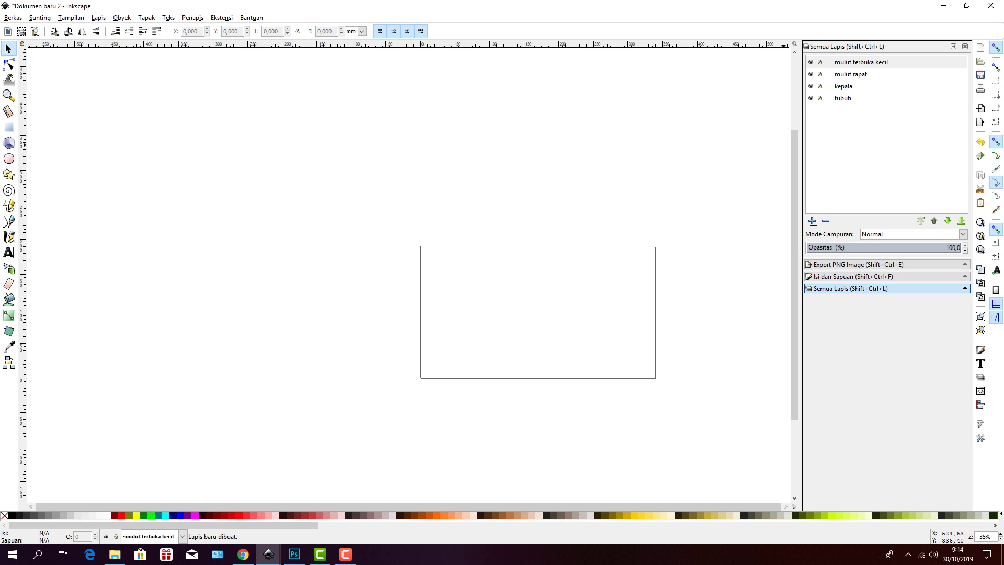
# - Add a layer named "mulut terbuka besar" above the mulut terbuka kecil layer
pyautogui.click(811, 221)
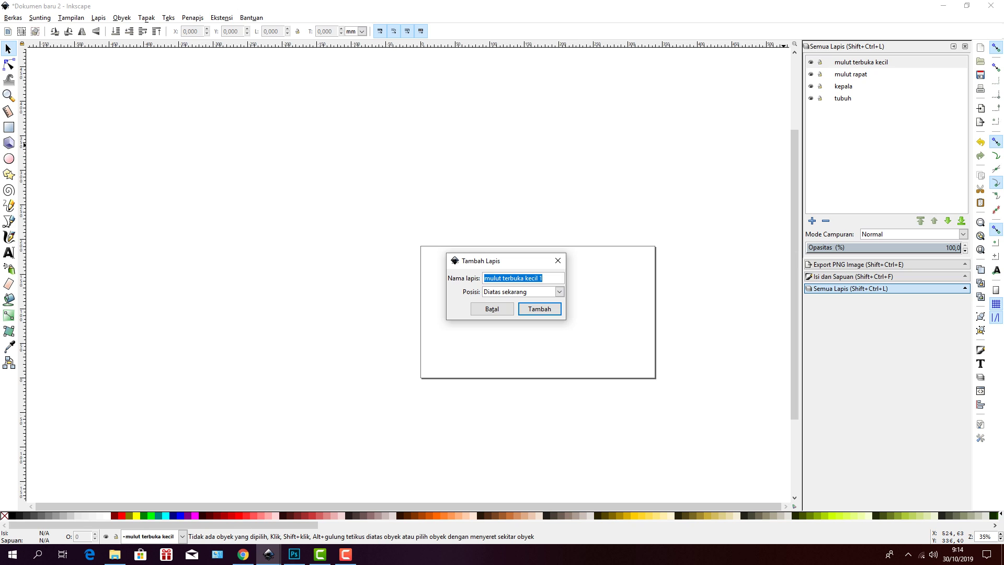
pyautogui.click(543, 278)
pyautogui.press('BackSpace')
pyautogui.press('BackSpace')
pyautogui.press('BackSpace')
pyautogui.press('BackSpace')
pyautogui.write('besar')
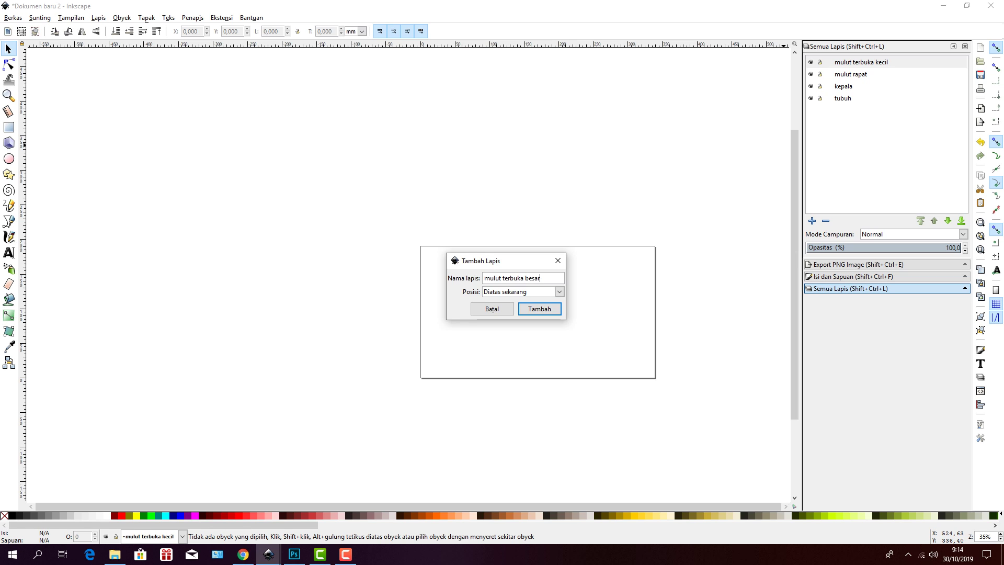
pyautogui.press('Return')
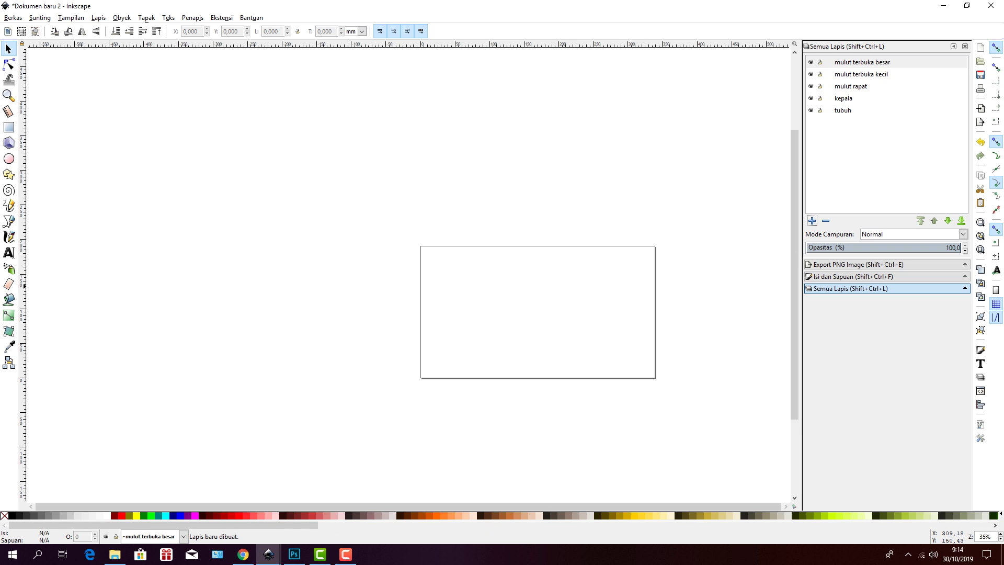
# - Import the image "guru tanpa kepala" from the mulut folder into the tubuh layer, embedding it with the default import options
pyautogui.click(842, 110)
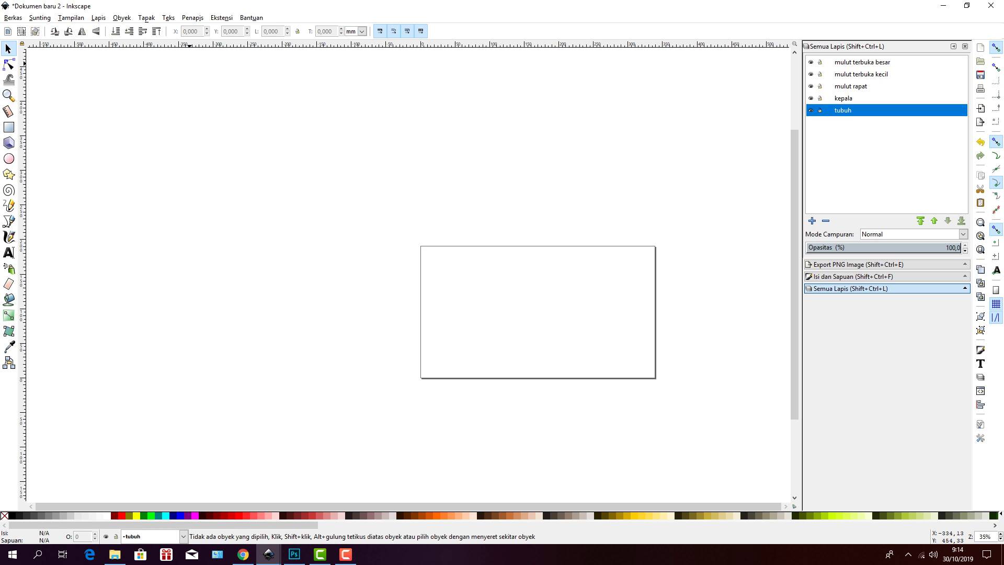
pyautogui.click(13, 17)
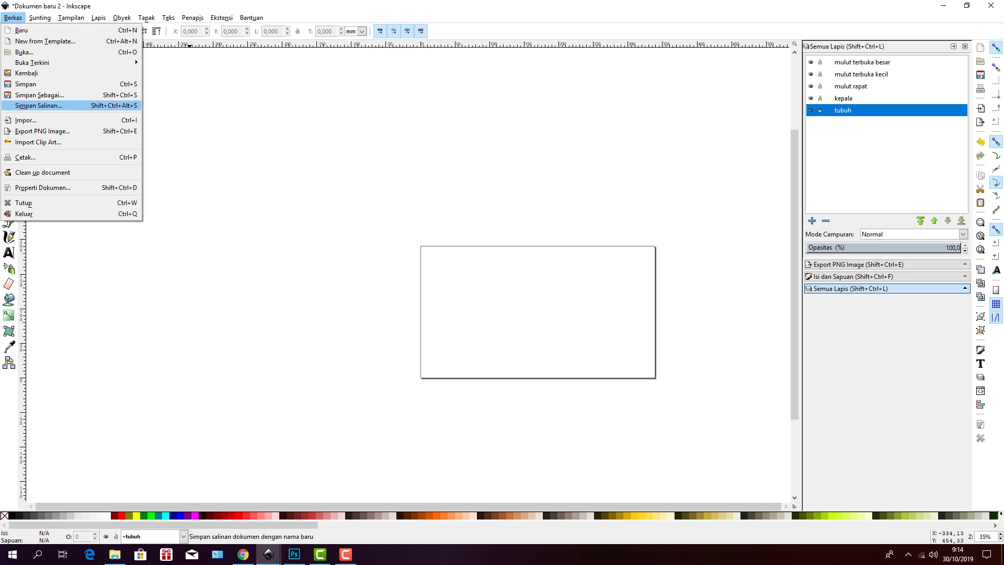
pyautogui.click(25, 119)
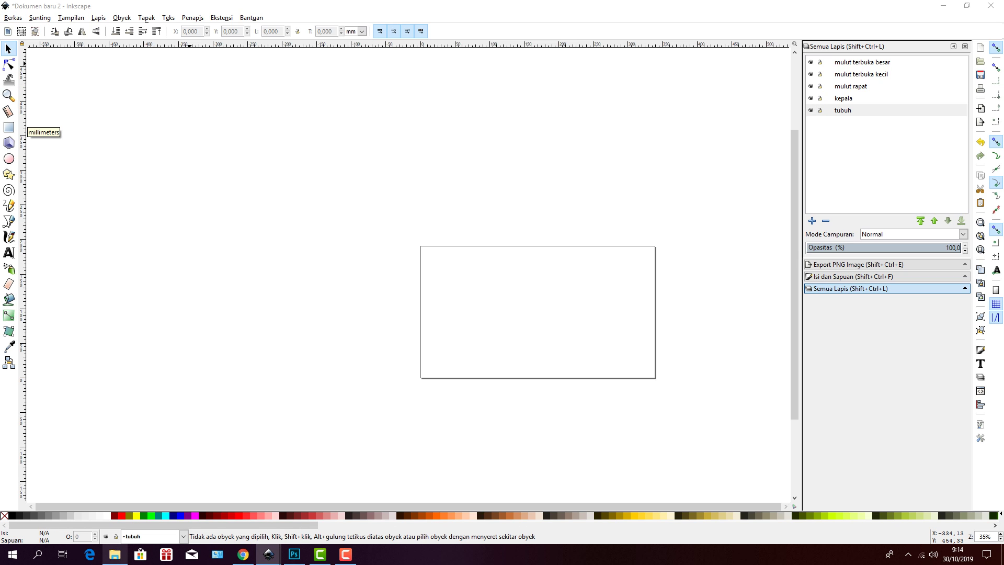
pyautogui.click(114, 554)
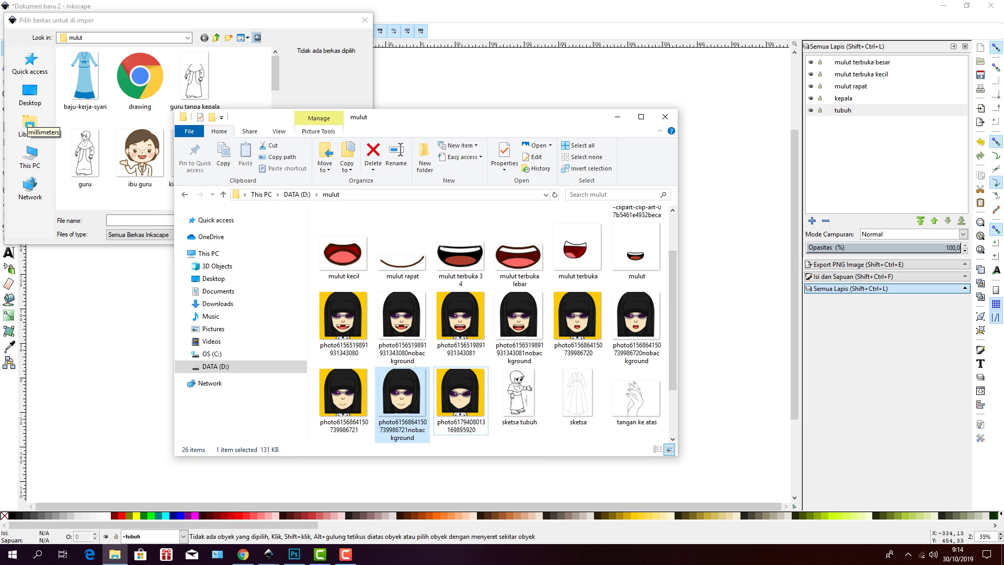
pyautogui.press('super+Down')
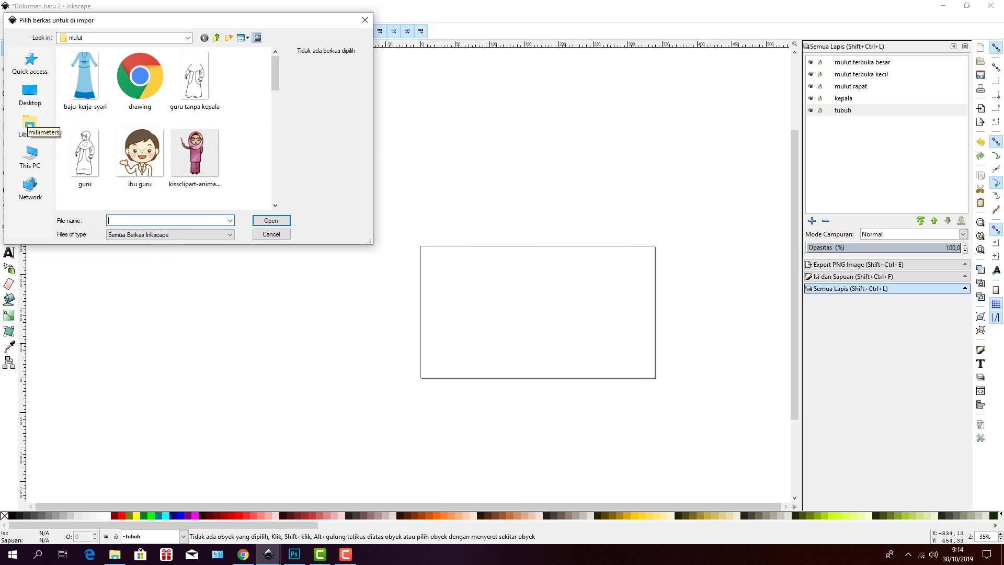
pyautogui.click(195, 80)
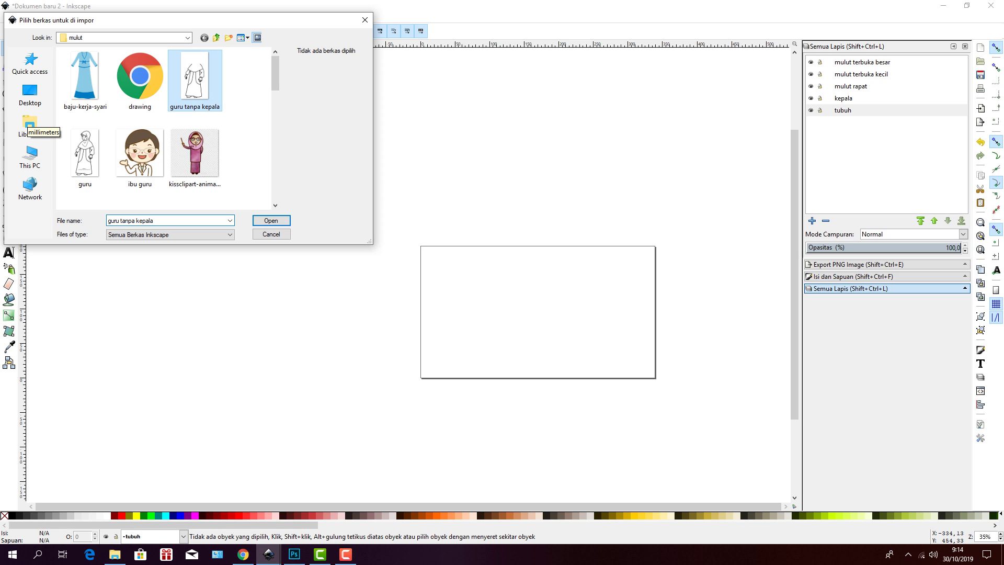
pyautogui.press('Return')
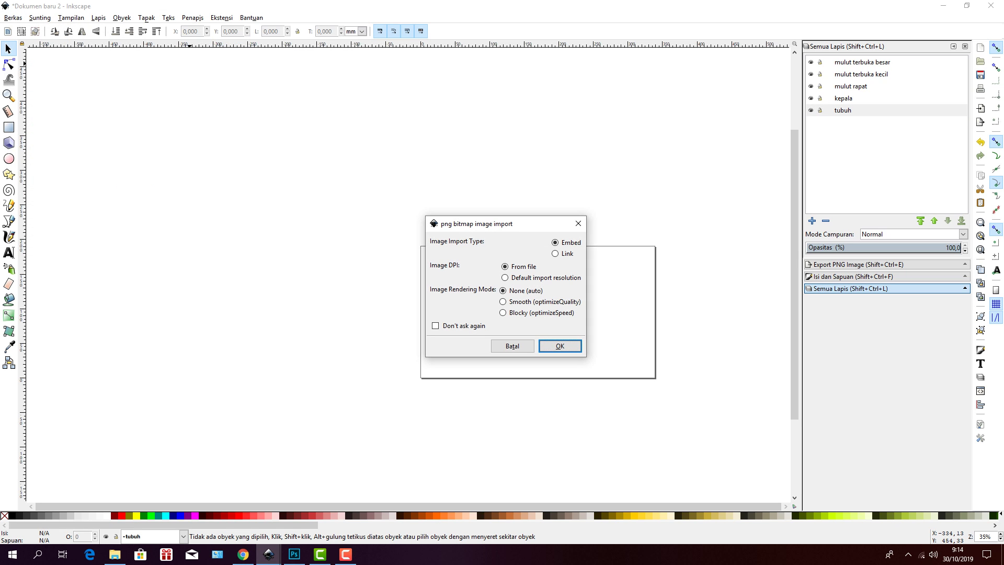
pyautogui.press('Return')
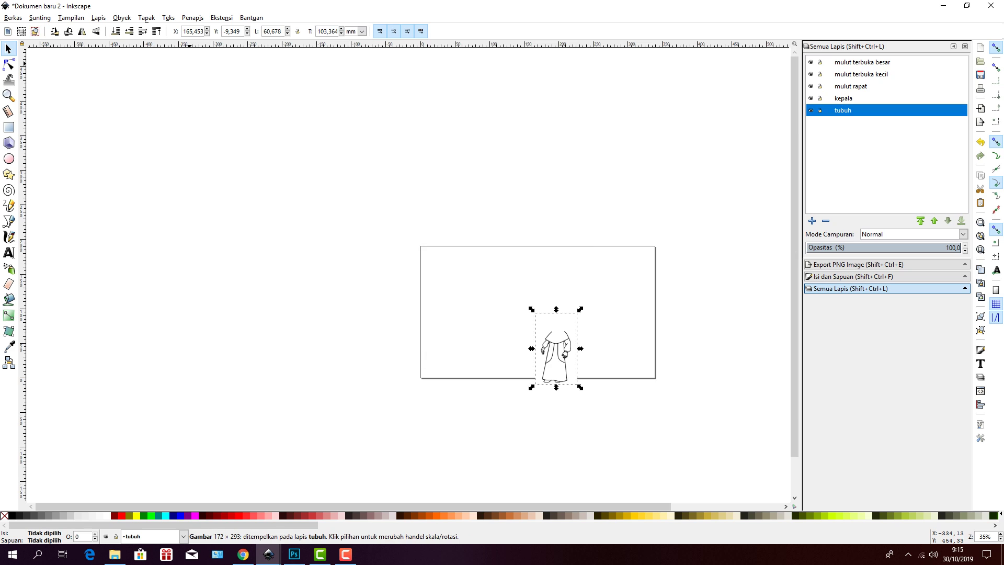
# - Enlarge the imported body image to about 101 x 218 mm and place it at the page's right edge with its feet on the bottom edge
pyautogui.moveTo(566, 326); pyautogui.dragTo(627, 301)
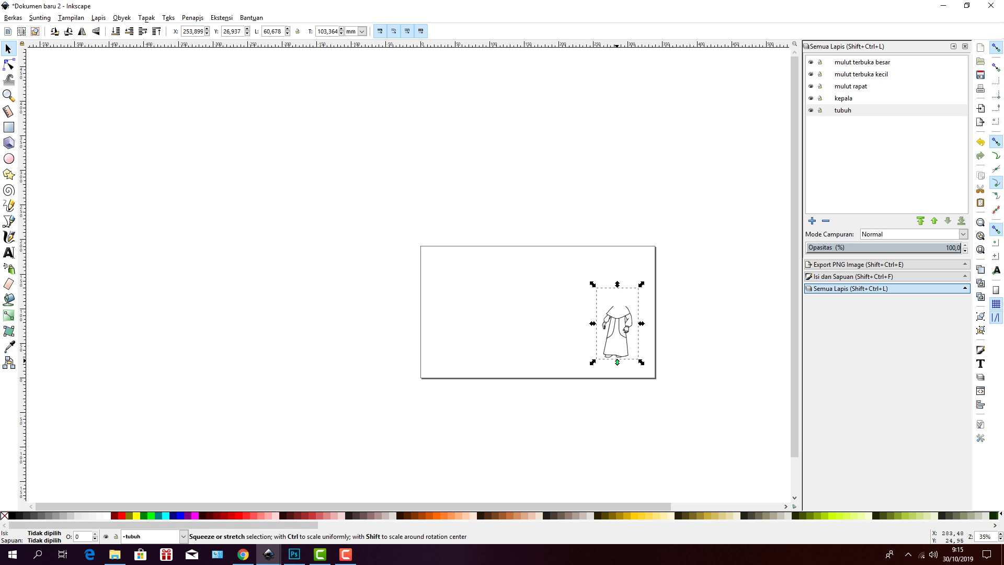
pyautogui.moveTo(617, 362); pyautogui.dragTo(617, 424)
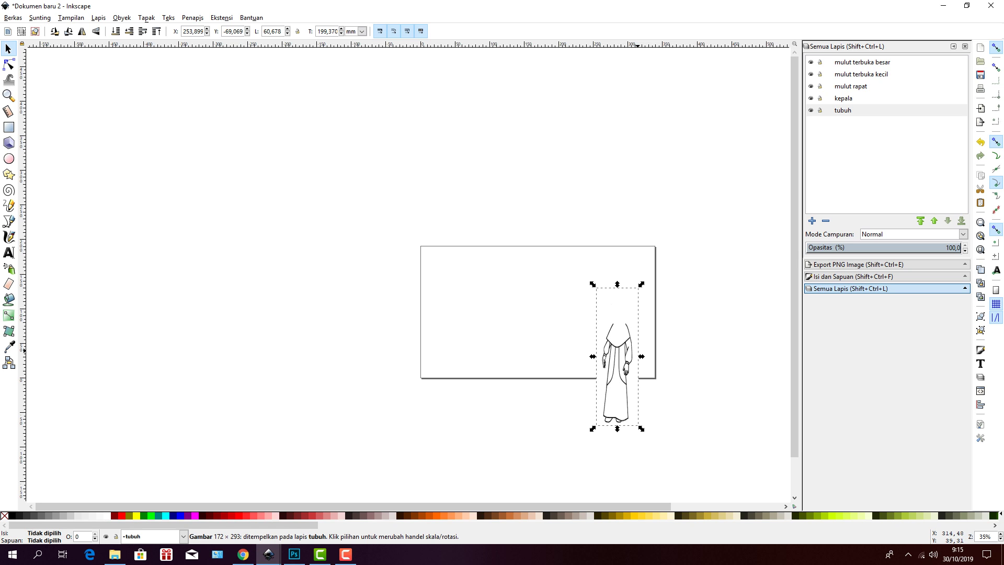
pyautogui.moveTo(641, 356); pyautogui.dragTo(667, 356)
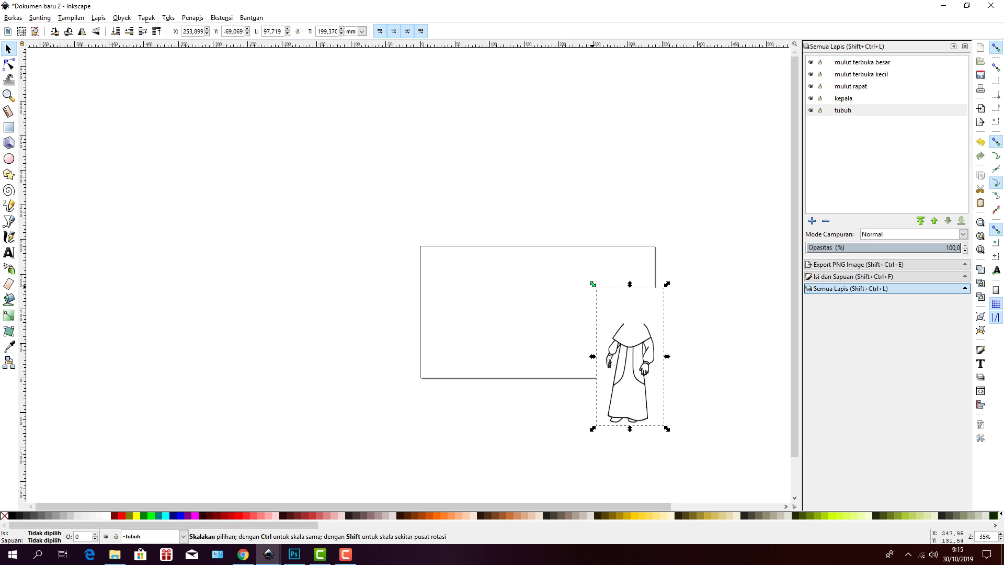
pyautogui.moveTo(592, 284); pyautogui.dragTo(590, 271)
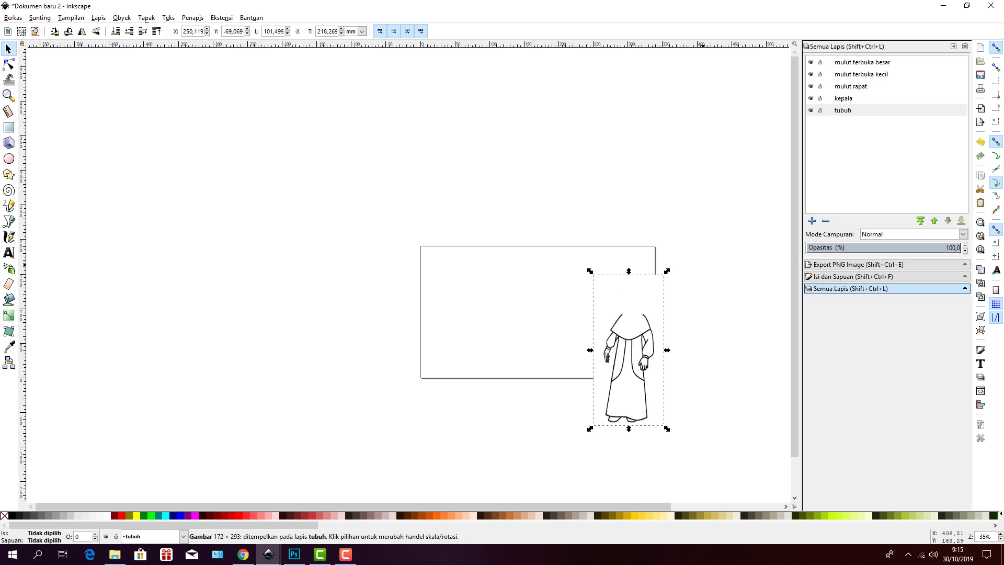
pyautogui.moveTo(646, 304); pyautogui.dragTo(640, 251)
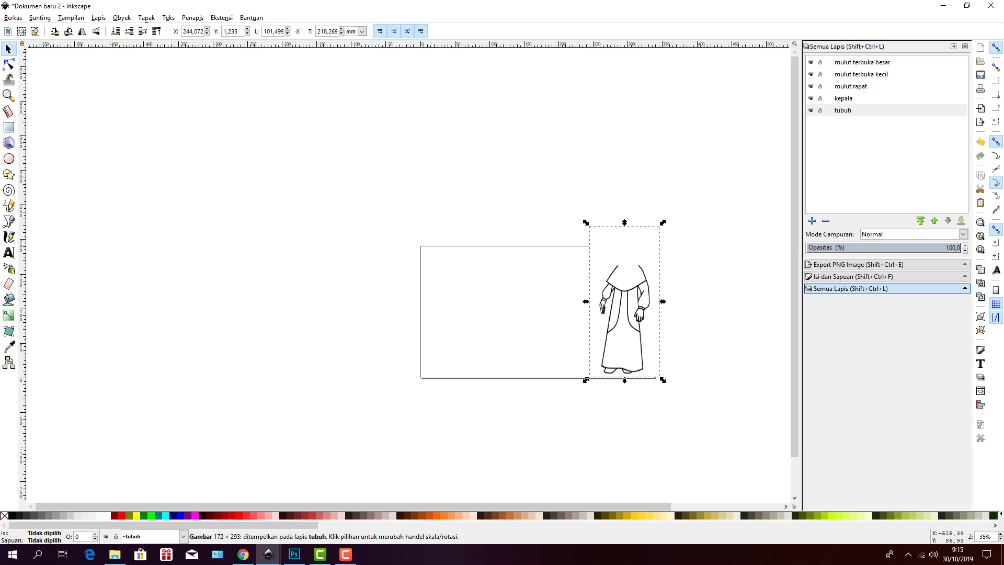
pyautogui.click(613, 301)
pyautogui.hotkey('shift', 's')
pyautogui.hotkey('shift', 's')
pyautogui.hotkey('shift', 's')
pyautogui.click(617, 314)
pyautogui.click(617, 314)
# - Bucket-fill the outer robe's two front panels and both sleeves with lime green (#00FF00)
pyautogui.click(8, 300)
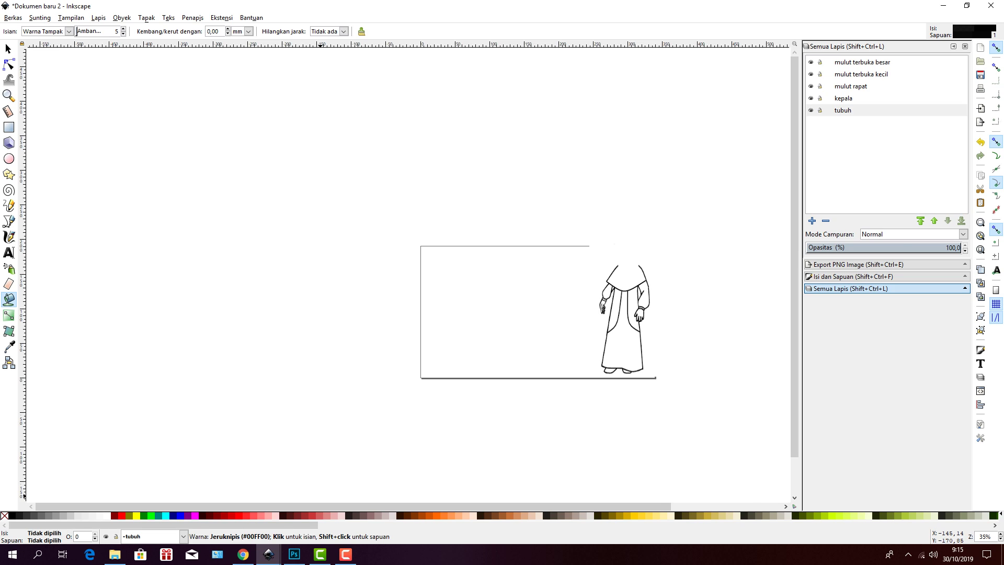
pyautogui.click(151, 515)
pyautogui.click(614, 311)
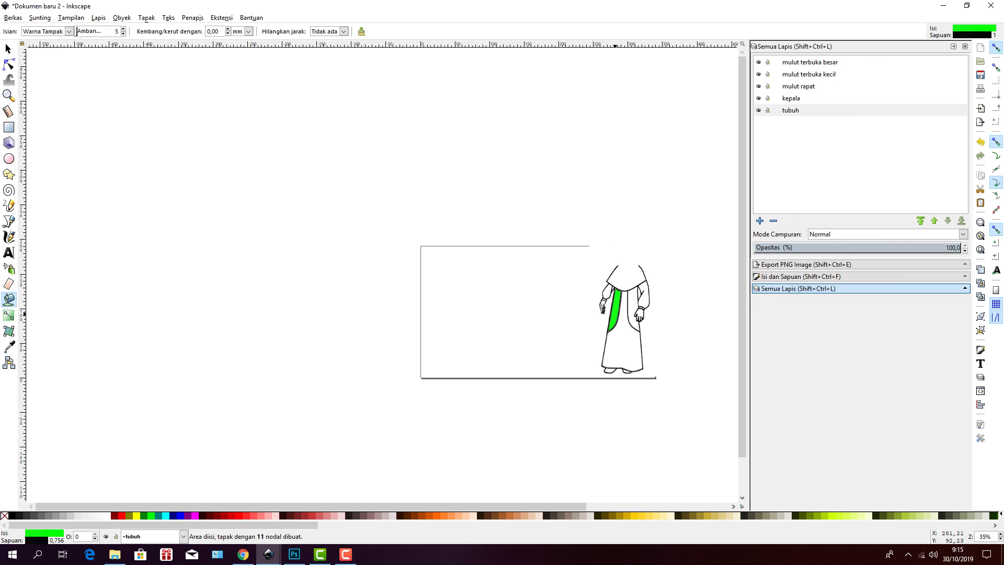
pyautogui.click(635, 306)
pyautogui.click(644, 286)
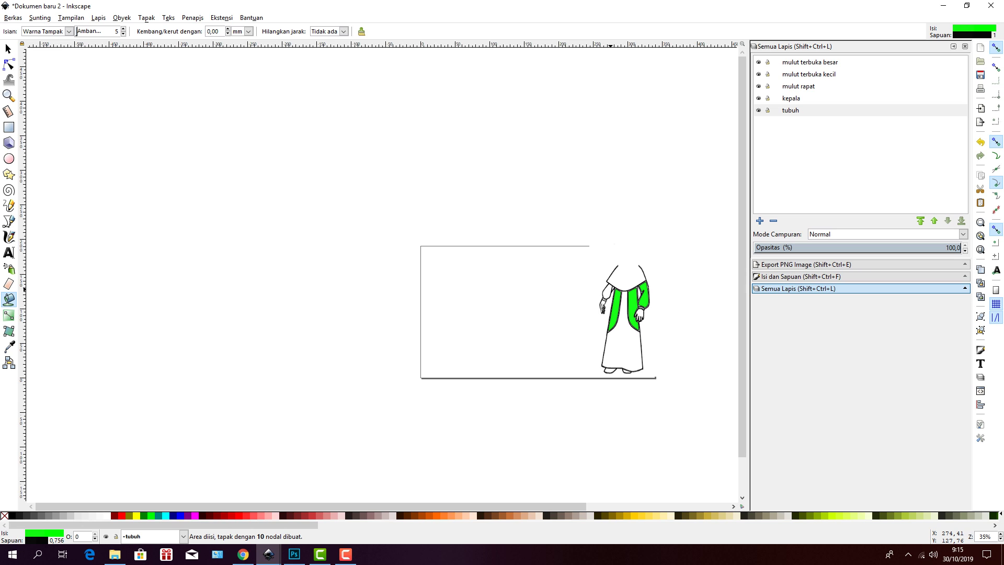
pyautogui.click(615, 290)
pyautogui.click(607, 292)
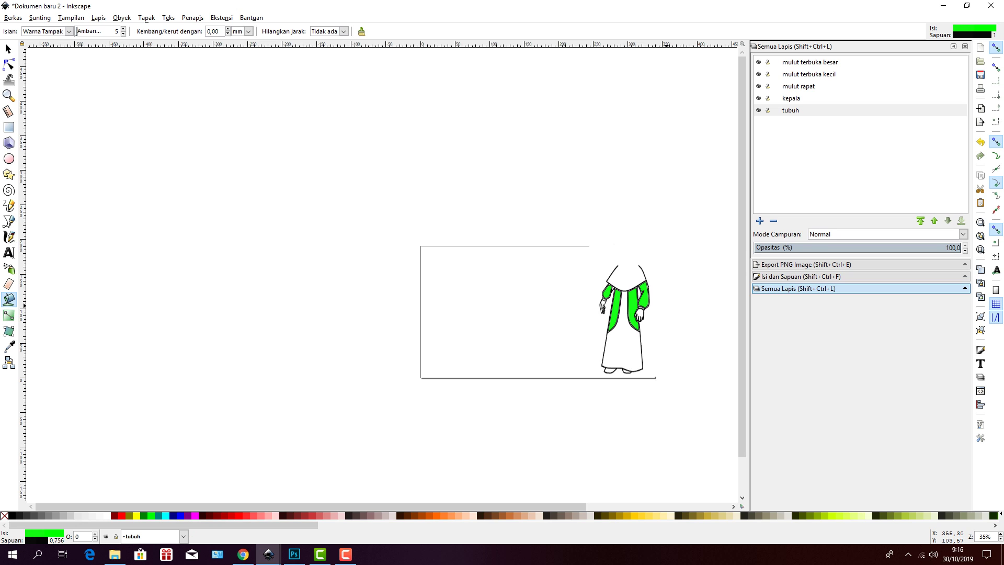
pyautogui.click(631, 277)
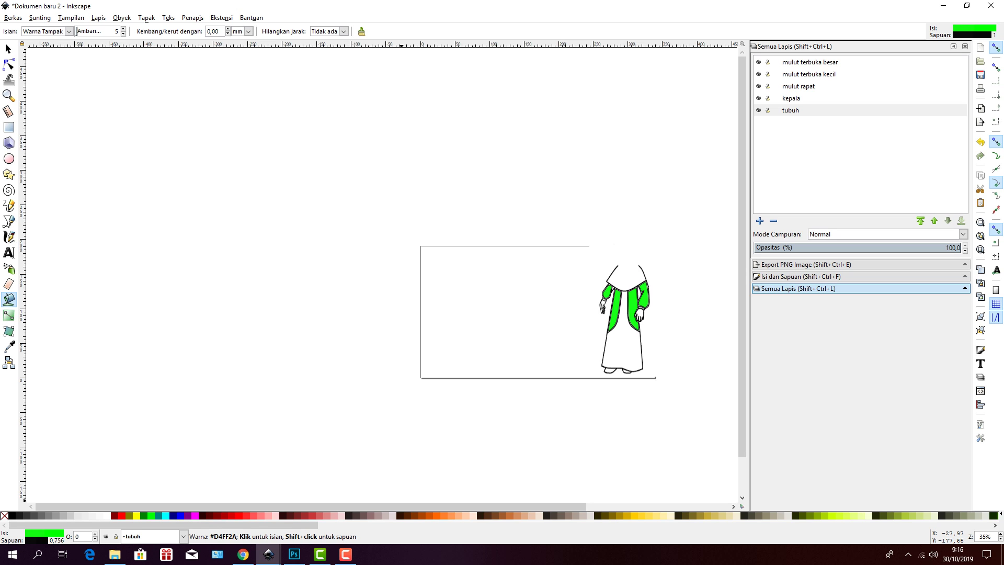
# - Bucket-fill the inner dress and skirt with pale yellow-green, and try the same fill on the veil
pyautogui.click(847, 515)
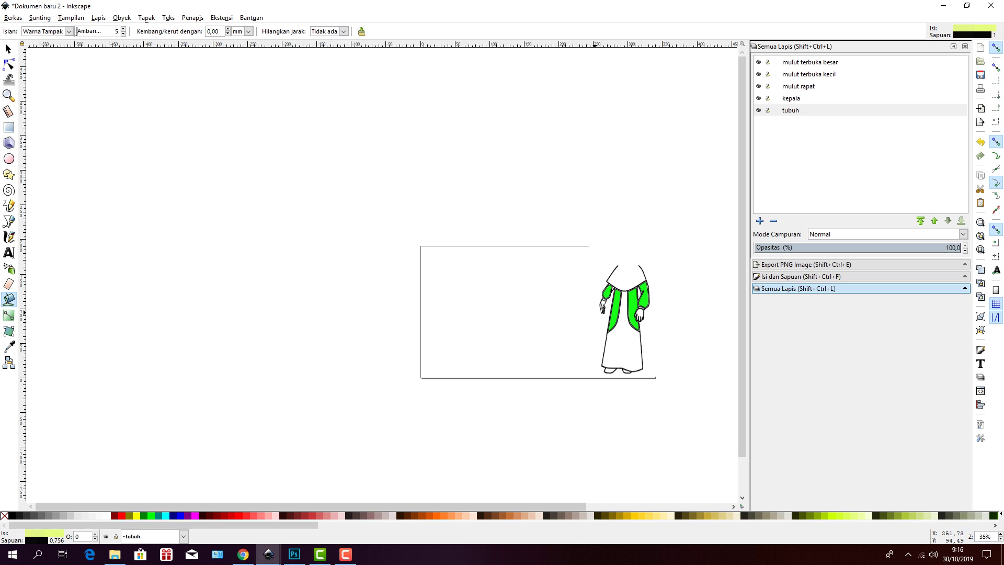
pyautogui.click(622, 345)
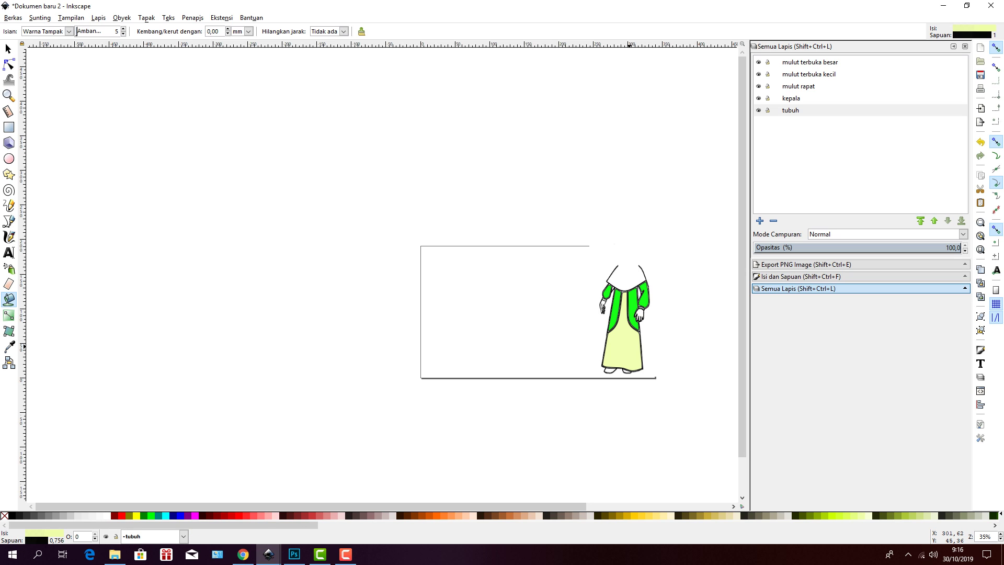
pyautogui.click(630, 345)
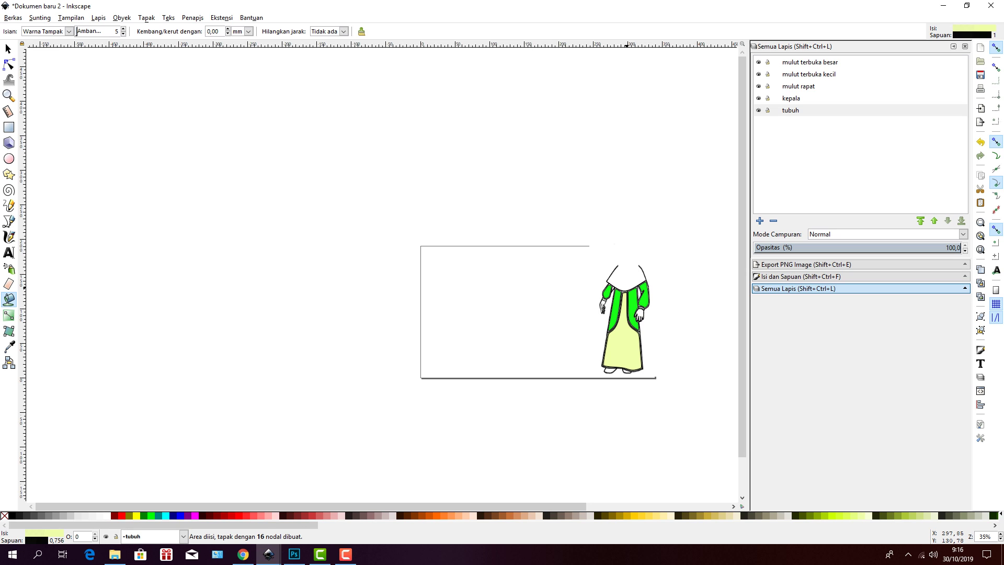
pyautogui.click(626, 282)
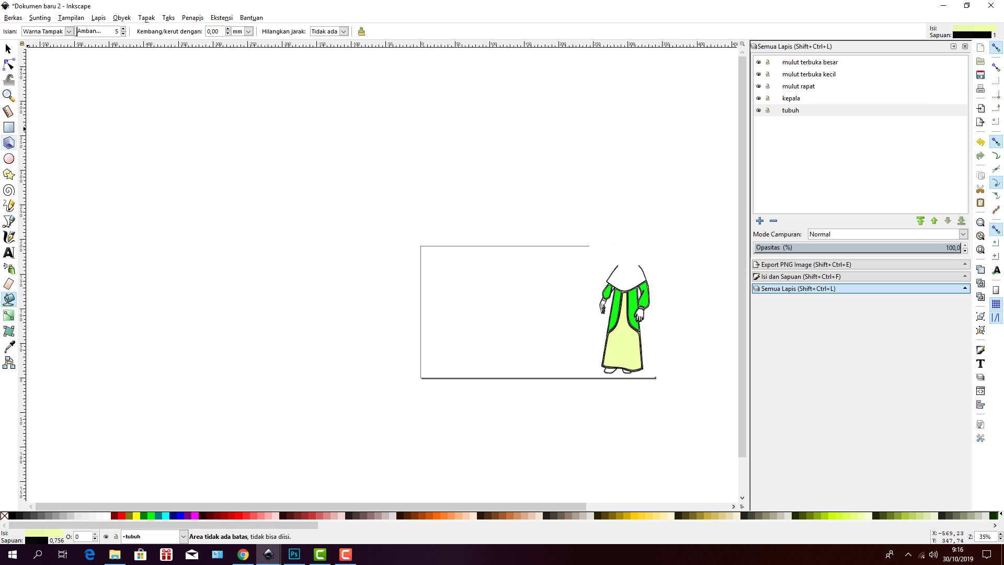
# - Draw a closed Bezier path along the veil's outline, bridging the open gap at the neck
pyautogui.click(9, 221)
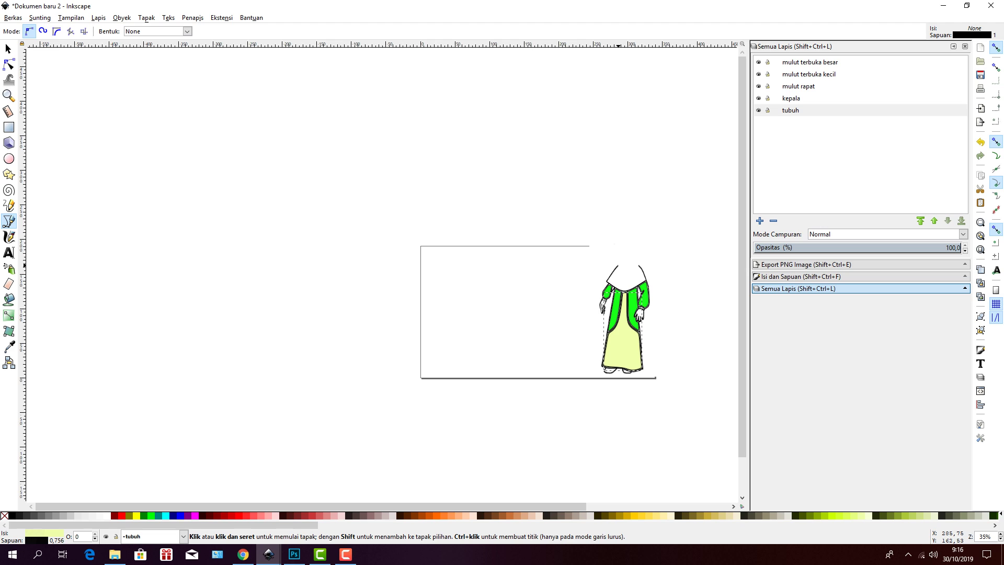
pyautogui.click(618, 264)
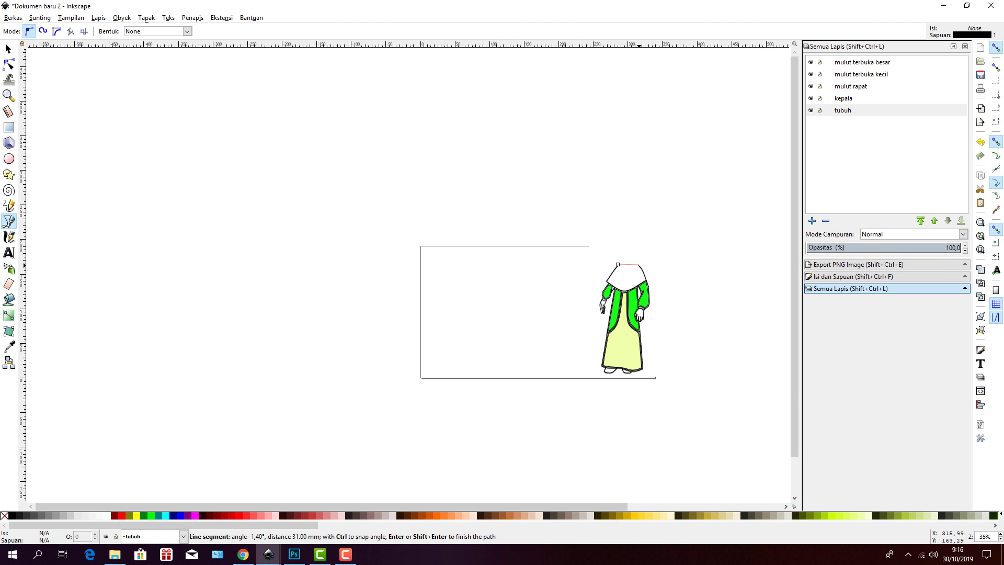
pyautogui.click(638, 265)
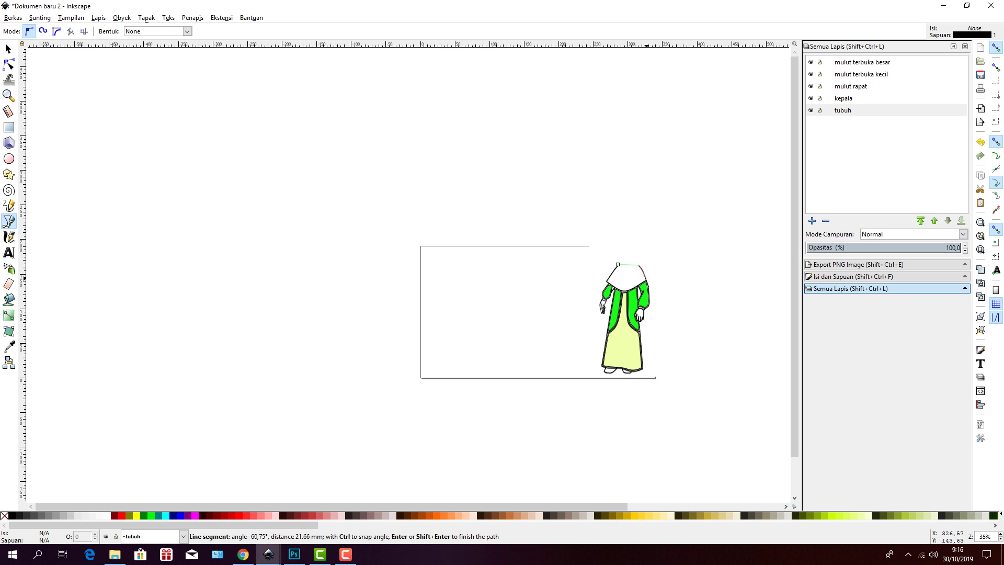
pyautogui.click(647, 280)
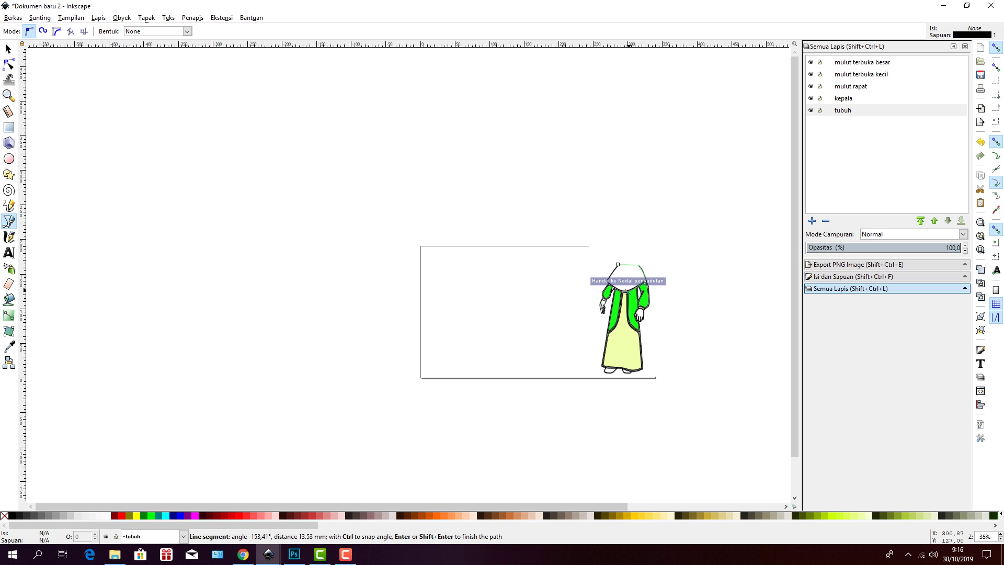
pyautogui.click(627, 291)
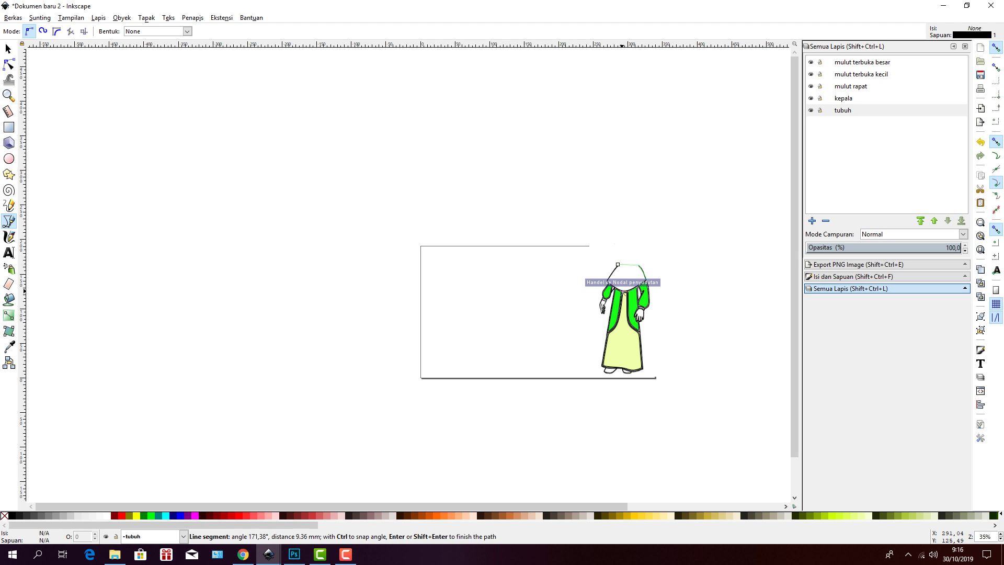
pyautogui.click(624, 292)
pyautogui.click(618, 265)
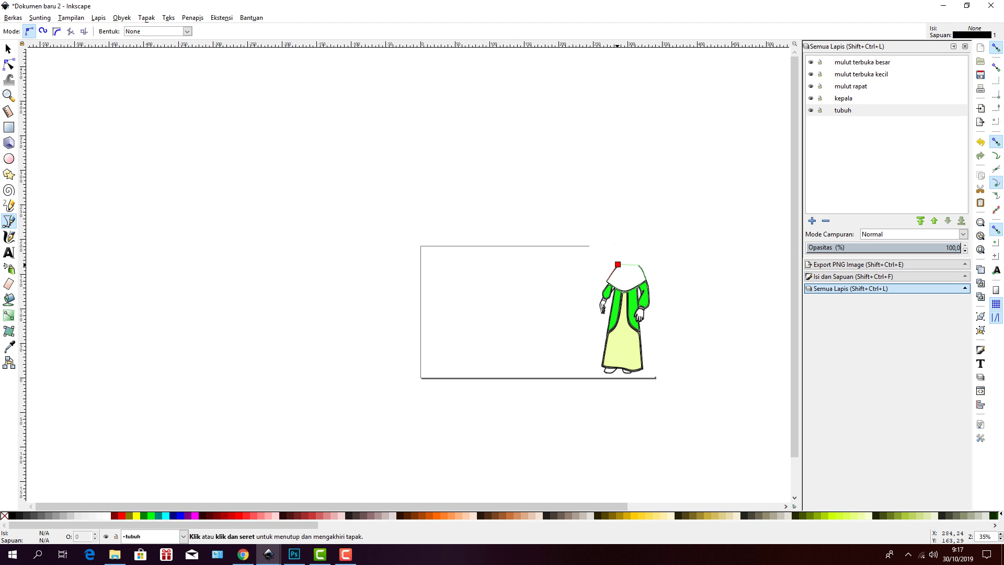
pyautogui.click(618, 264)
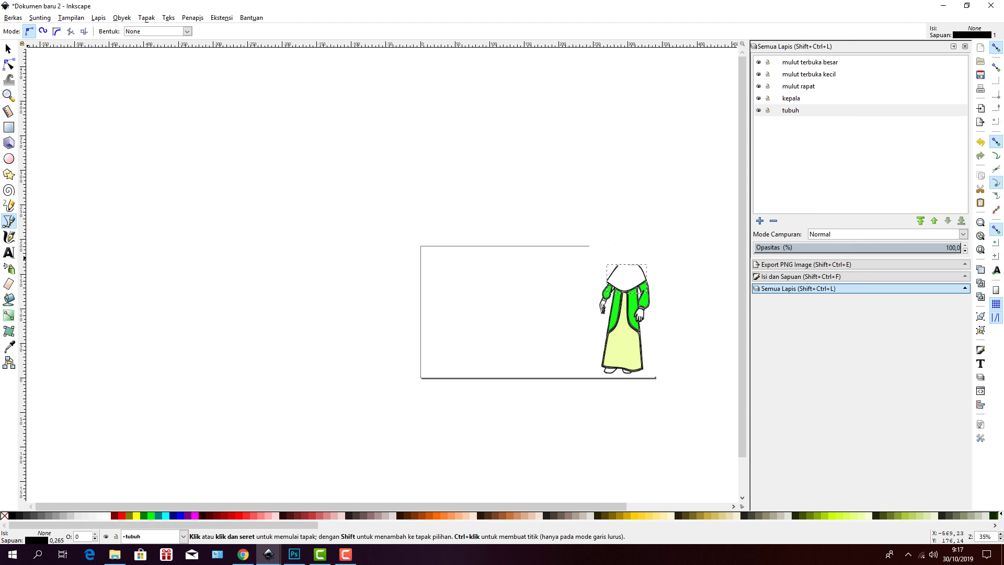
# - Bucket-fill the enclosed veil, try lime green and pale yellow-green shades on it, and set its fill to 90% gray
pyautogui.click(9, 299)
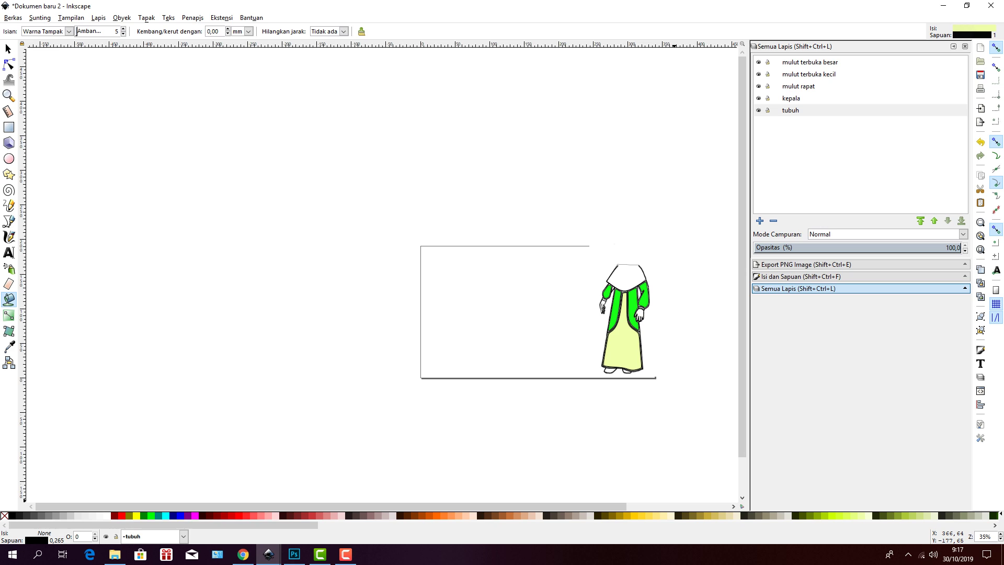
pyautogui.click(627, 274)
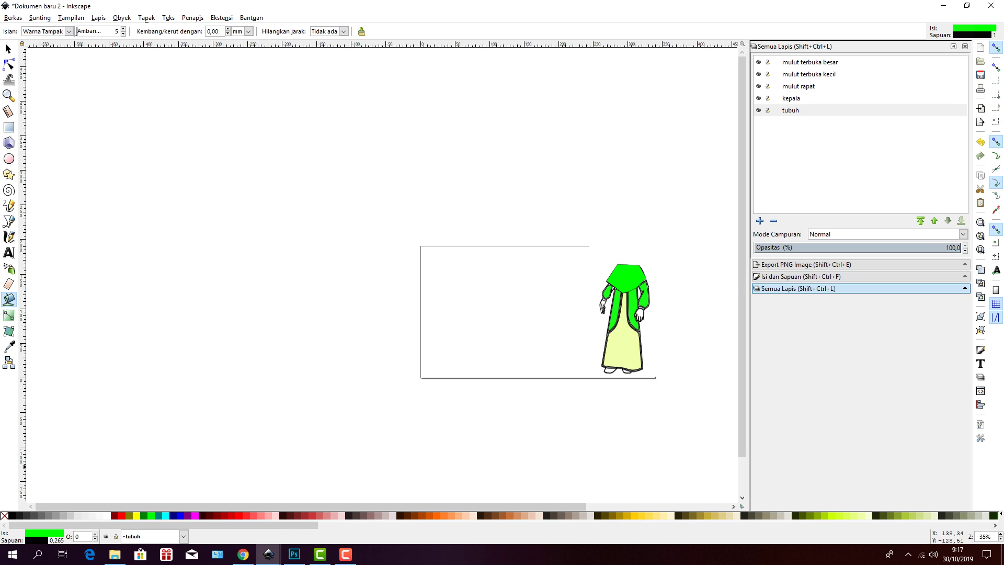
pyautogui.click(868, 515)
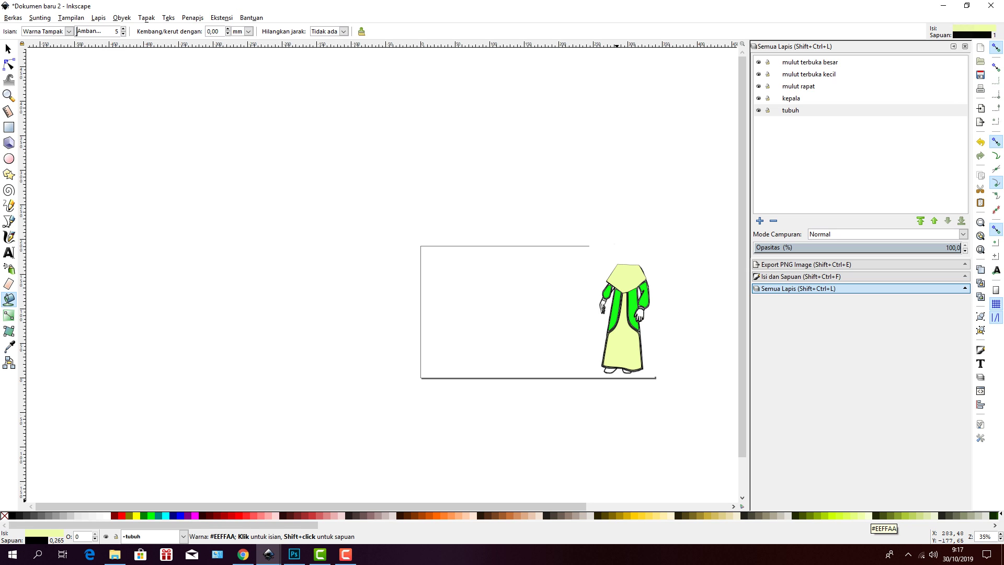
pyautogui.click(872, 515)
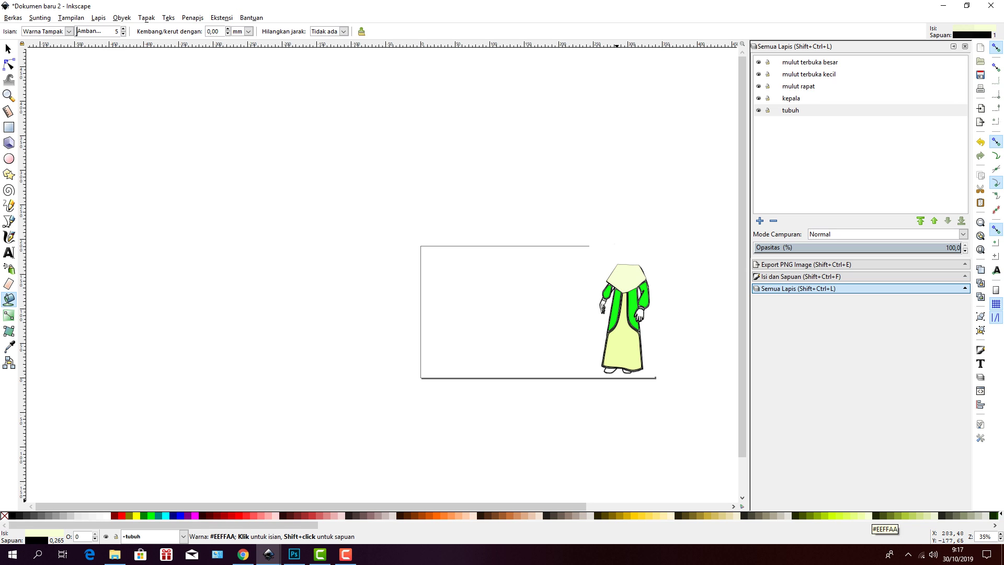
pyautogui.click(869, 515)
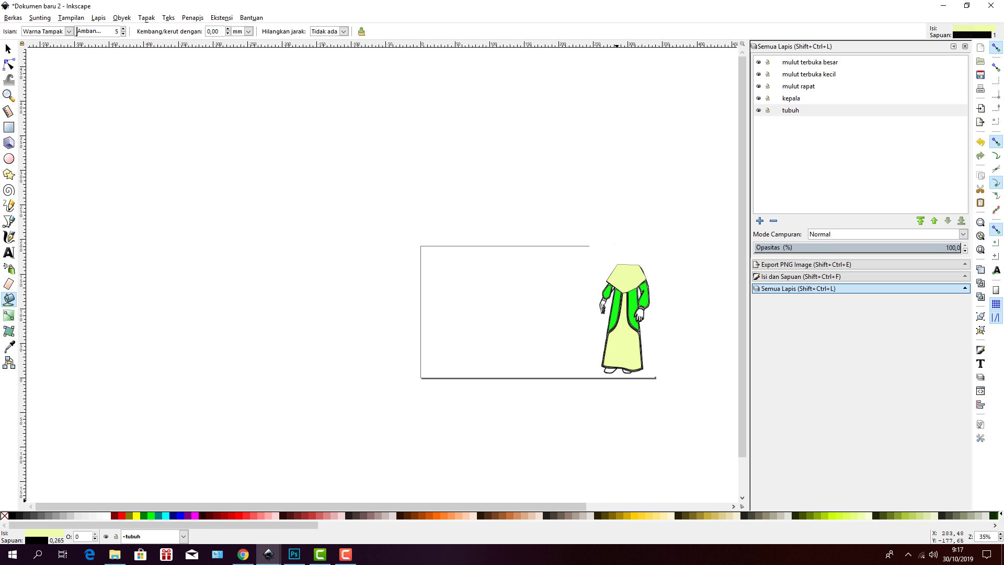
pyautogui.click(18, 516)
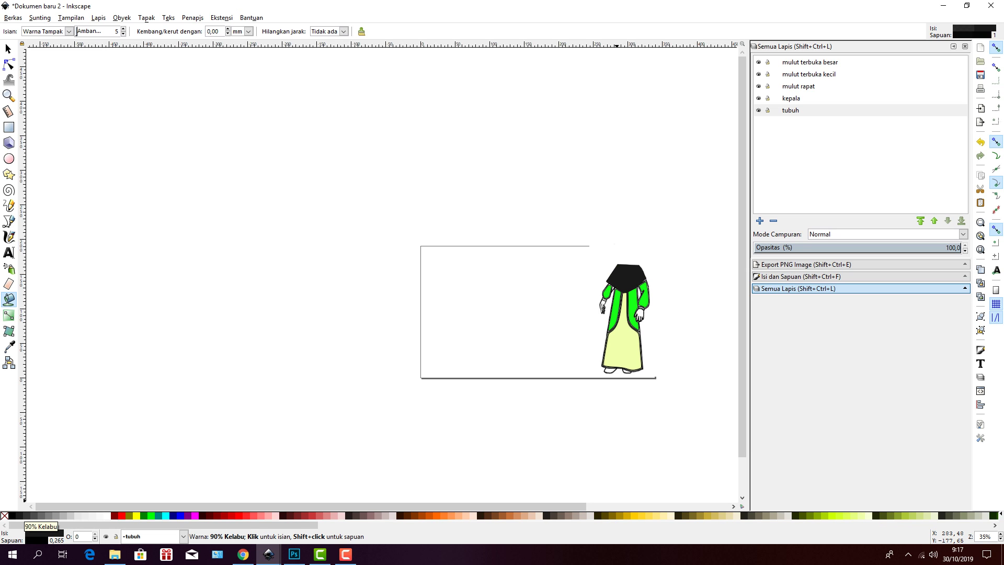
# - Set the body veil's fill to a slightly lighter dark gray
pyautogui.click(25, 515)
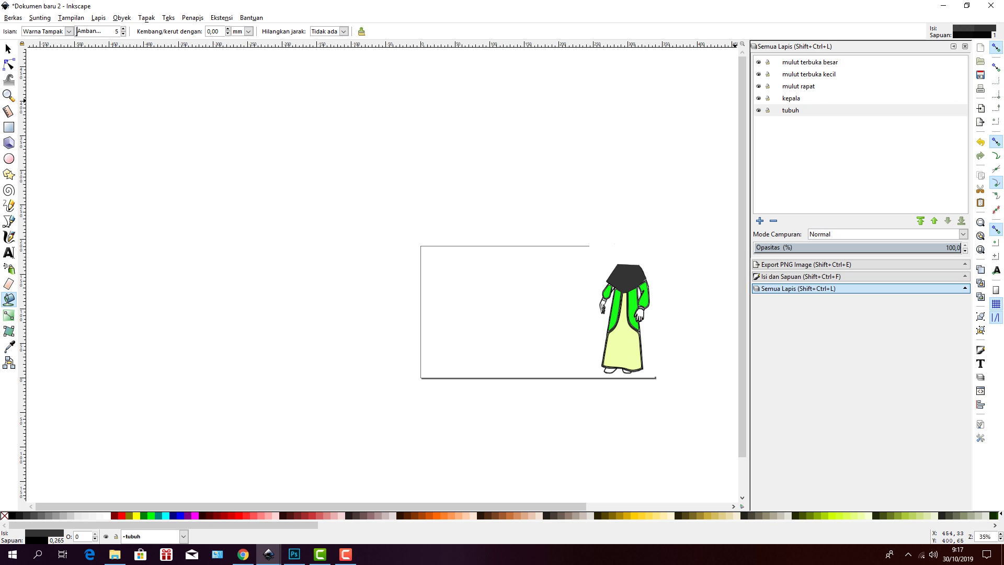
# - Import the mouthless head image "tanpamulut" from the mulut folder into the kepala layer
pyautogui.click(791, 98)
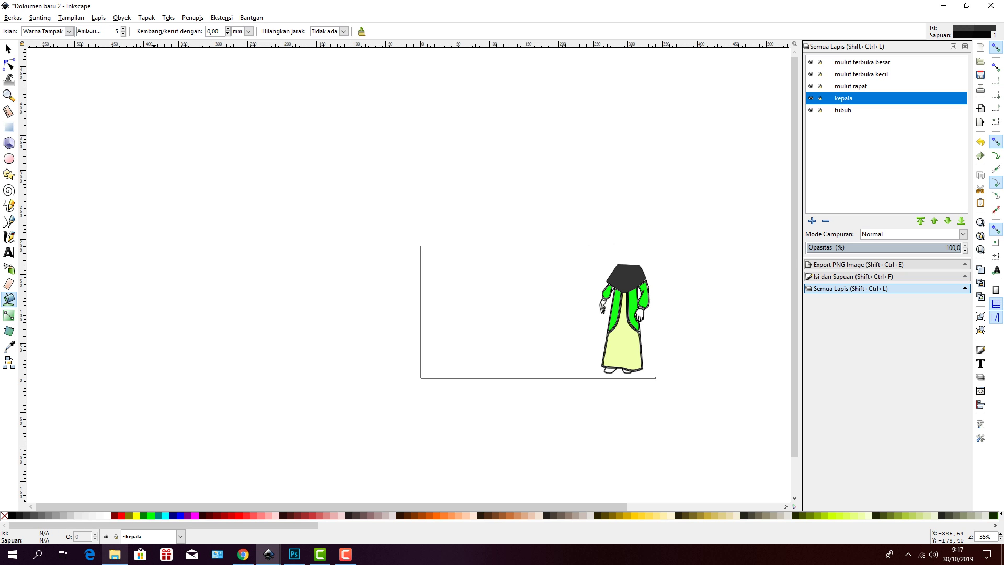
pyautogui.click(114, 554)
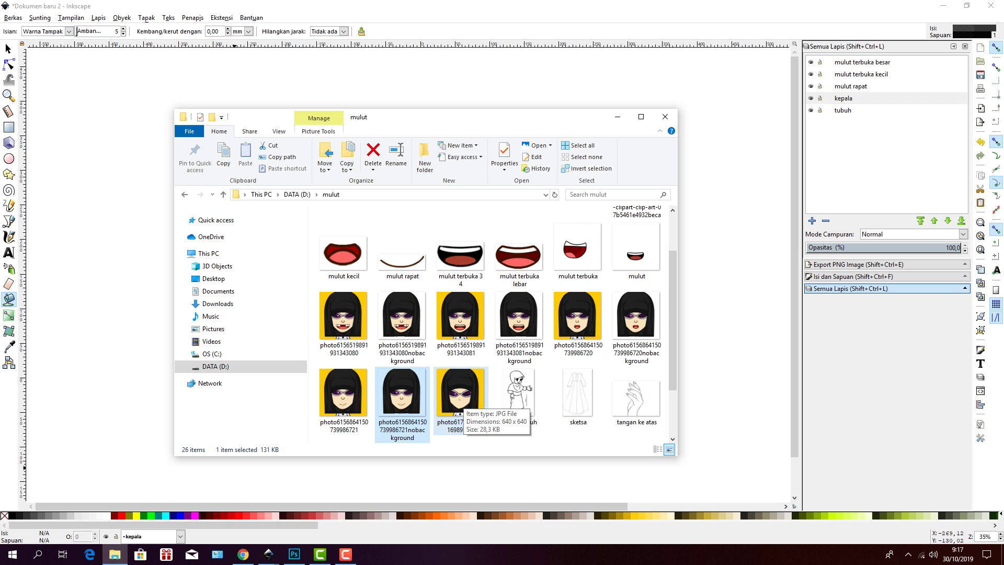
pyautogui.scroll(-1, 460, 398)
pyautogui.click(403, 411)
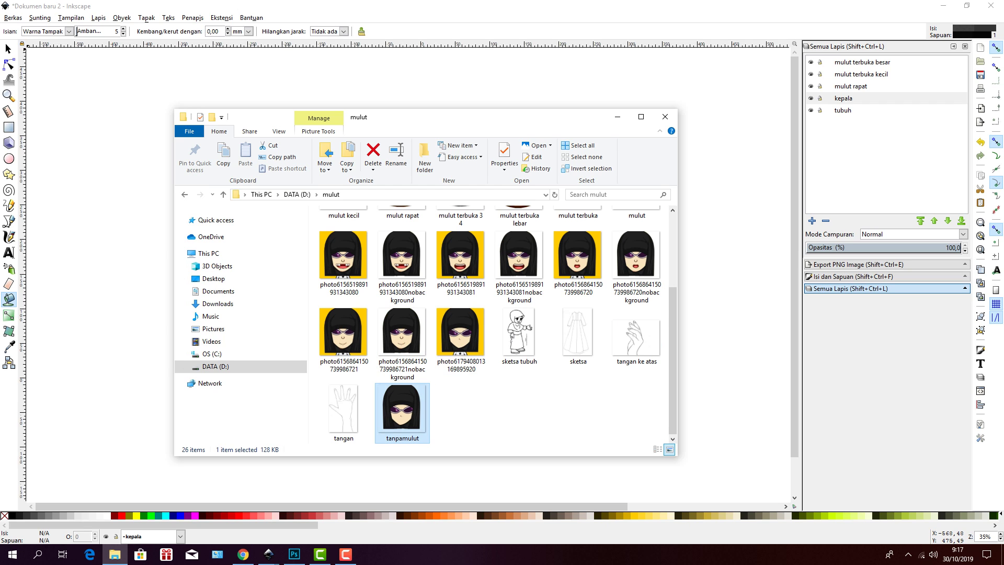
pyautogui.click(13, 17)
pyautogui.click(25, 120)
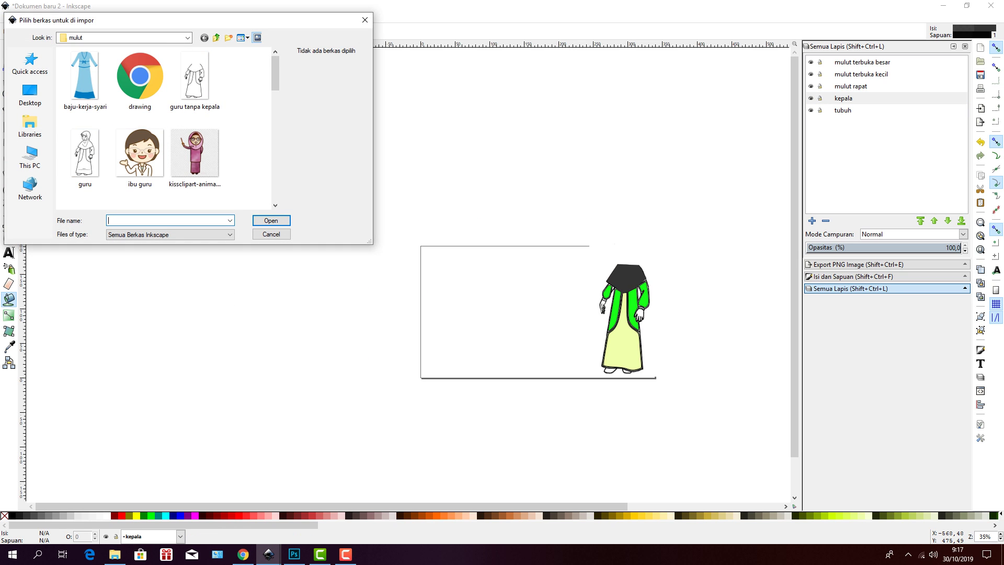
pyautogui.scroll(-5, 139, 178)
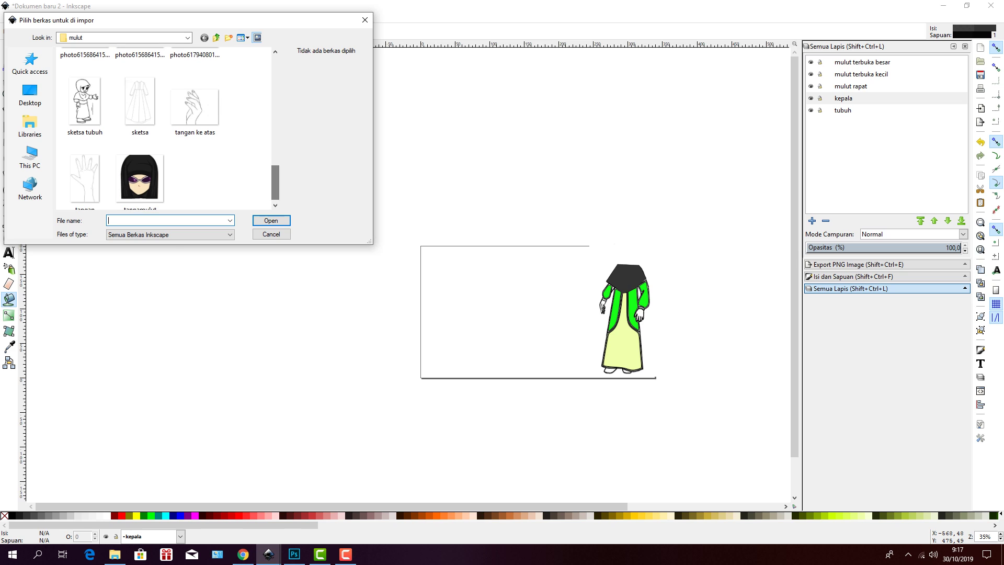
pyautogui.click(139, 178)
pyautogui.click(277, 220)
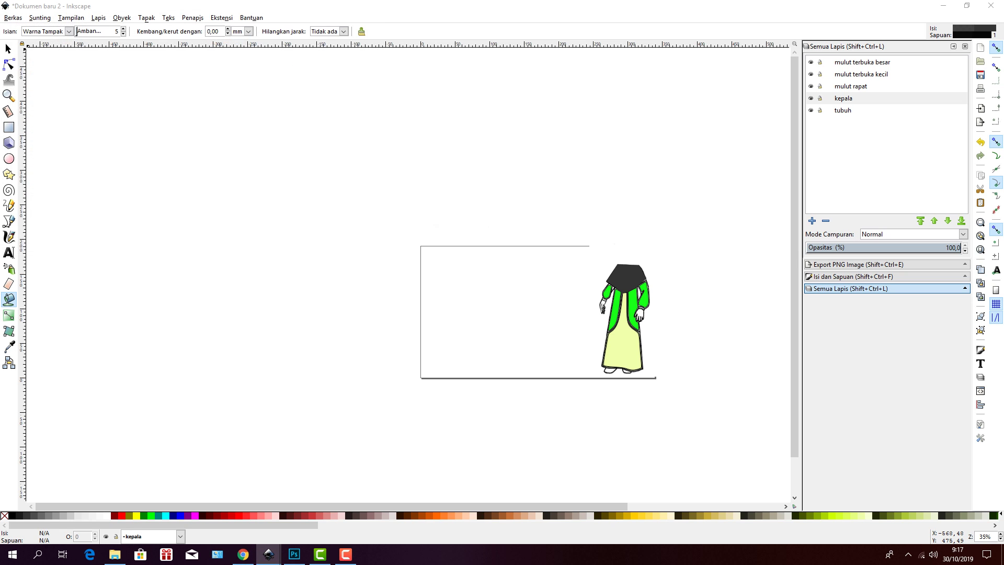
pyautogui.press('Return')
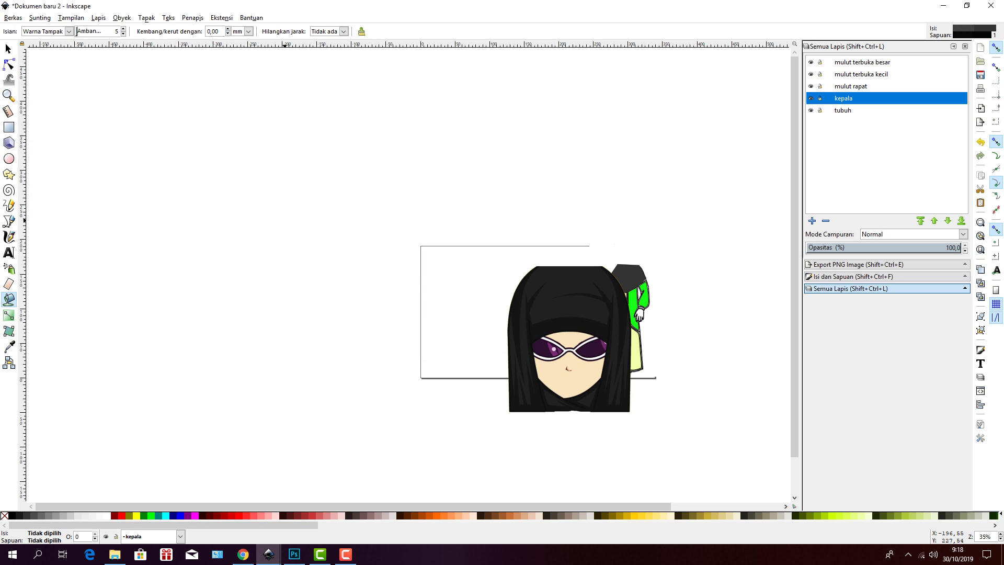
# - Bucket-fill the main areas of the imported head's veil with dark gray
pyautogui.click(597, 318)
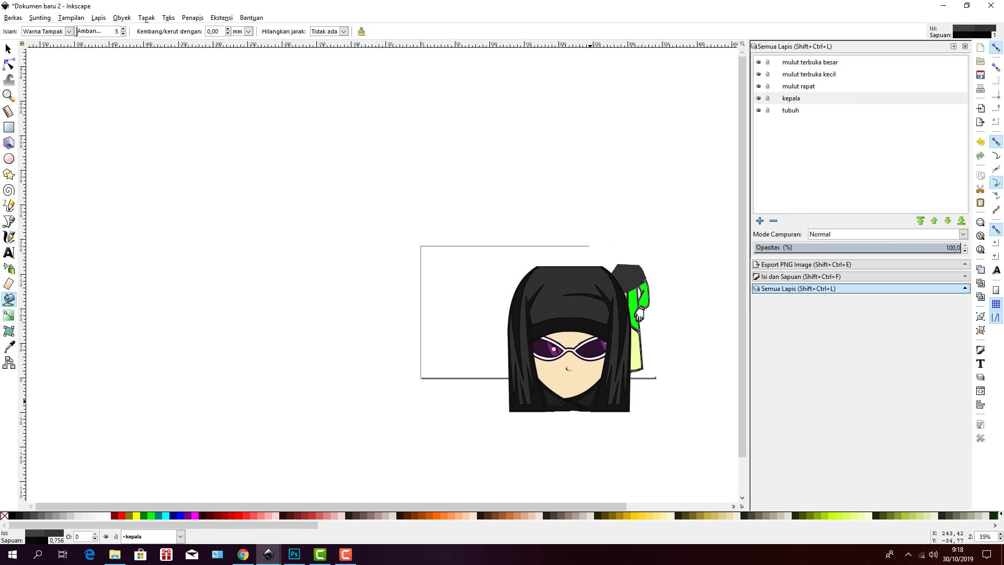
pyautogui.click(597, 397)
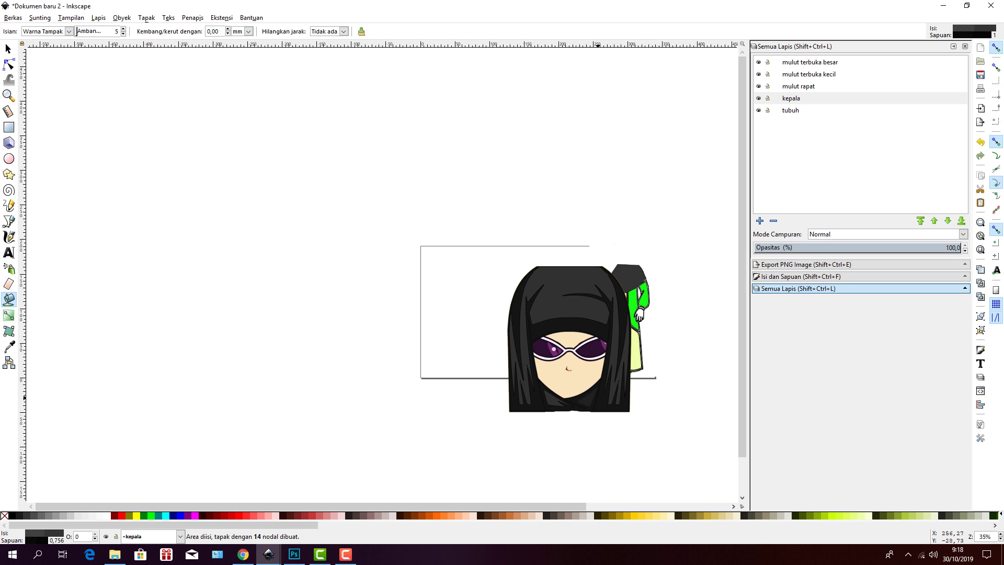
pyautogui.click(598, 397)
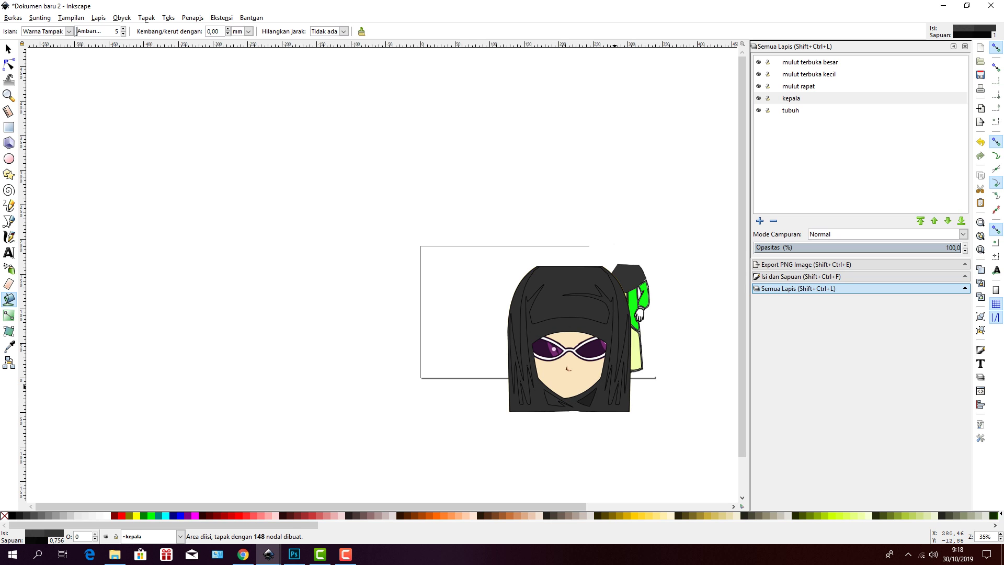
pyautogui.click(616, 383)
pyautogui.click(521, 387)
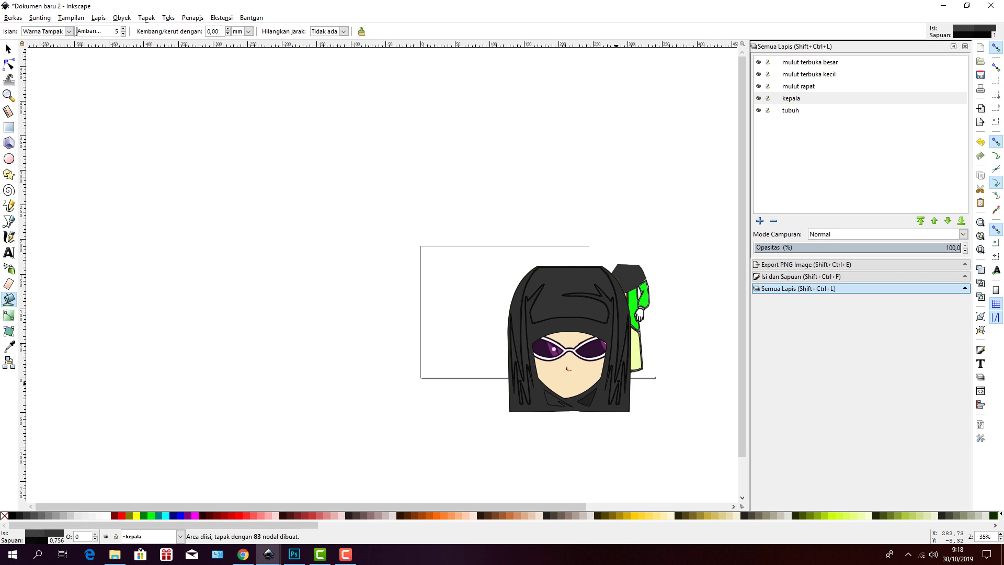
# - Bucket-fill the remaining slivers along the veil's side fold and lower edge beside the chin with the same dark gray
pyautogui.click(616, 383)
pyautogui.click(616, 383)
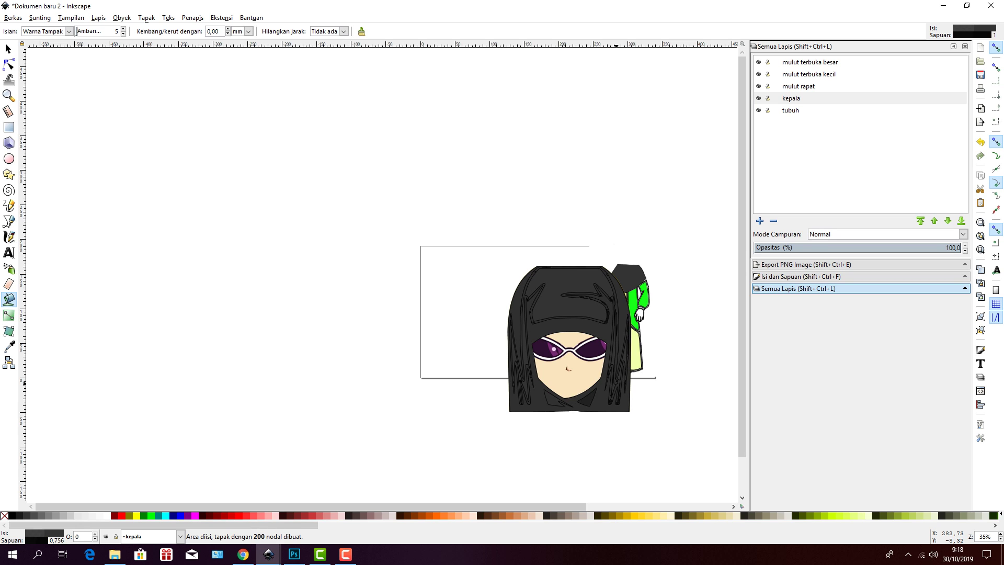
pyautogui.click(616, 384)
pyautogui.click(616, 384)
pyautogui.click(607, 395)
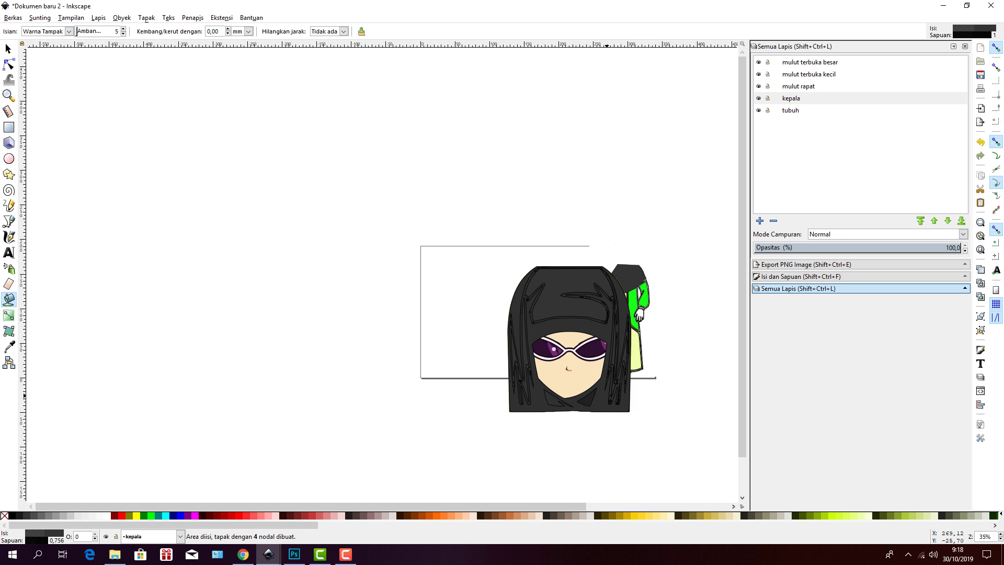
pyautogui.click(607, 396)
pyautogui.click(607, 396)
pyautogui.click(607, 395)
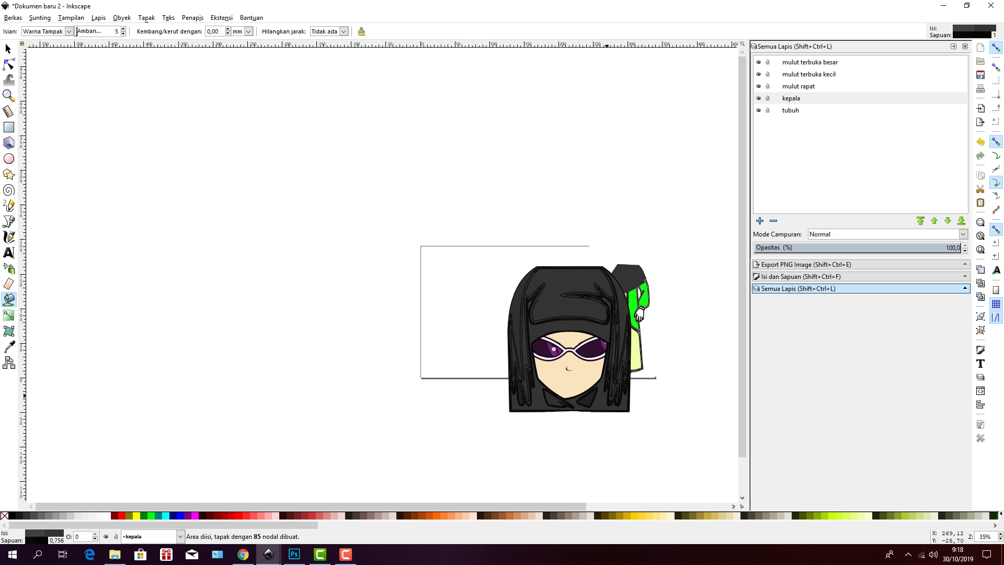
pyautogui.click(605, 398)
pyautogui.click(604, 399)
pyautogui.click(603, 400)
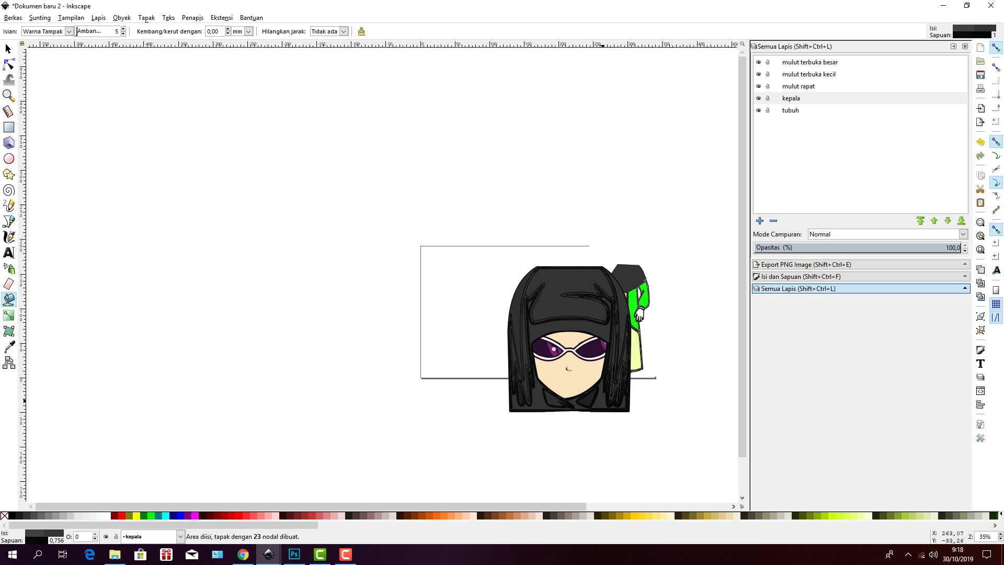
pyautogui.click(603, 400)
pyautogui.click(601, 391)
pyautogui.click(601, 399)
pyautogui.click(603, 401)
pyautogui.click(602, 400)
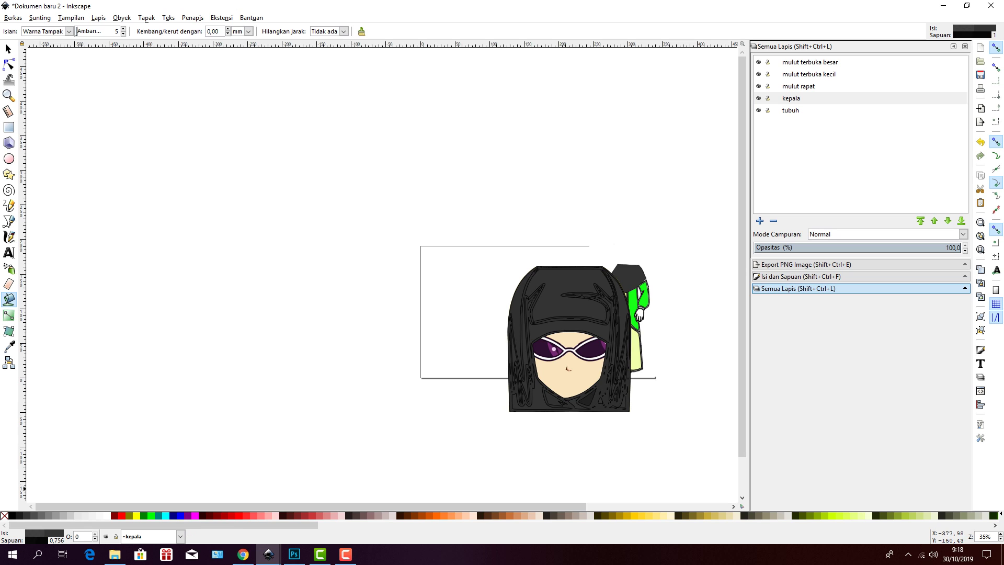
# - Bucket-fill the veil's crown area and the fold under the chin with dark gray
pyautogui.click(542, 297)
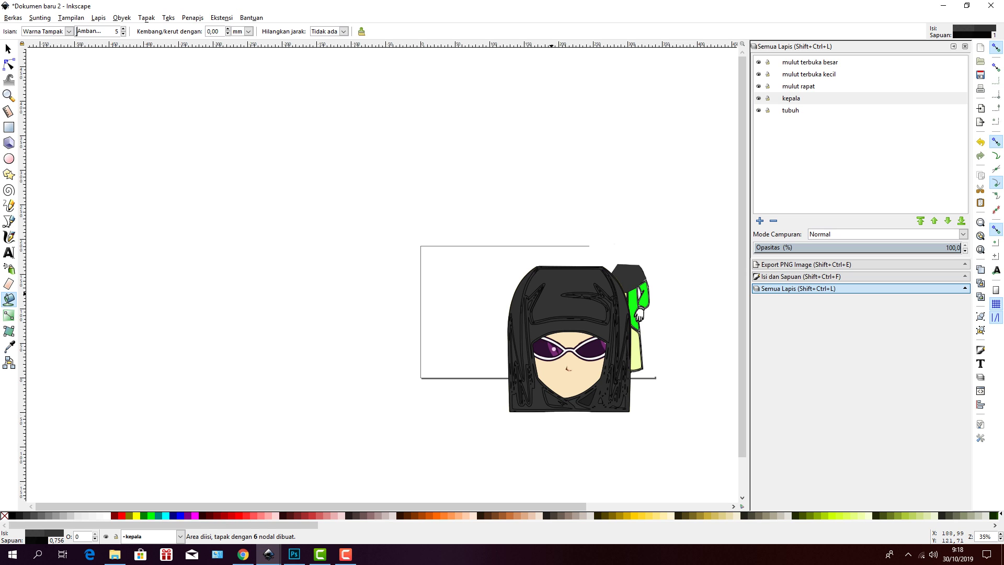
pyautogui.click(551, 293)
pyautogui.click(560, 271)
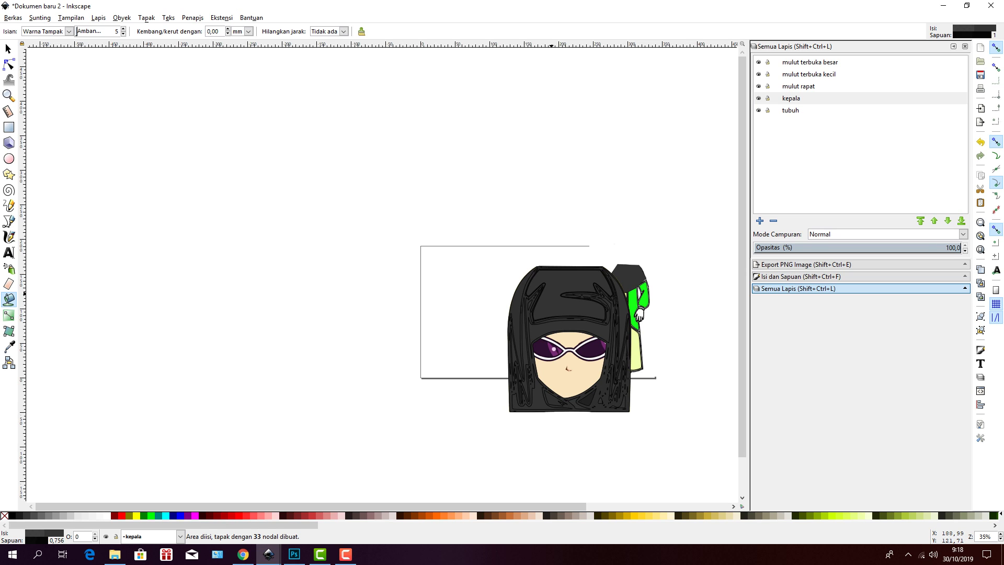
pyautogui.click(551, 293)
pyautogui.click(540, 400)
pyautogui.click(553, 400)
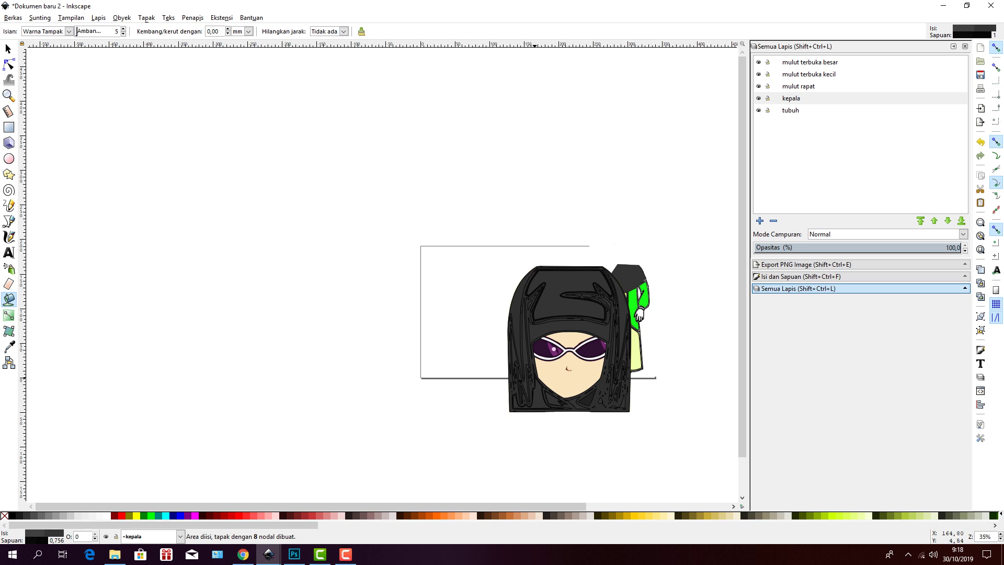
pyautogui.click(149, 213)
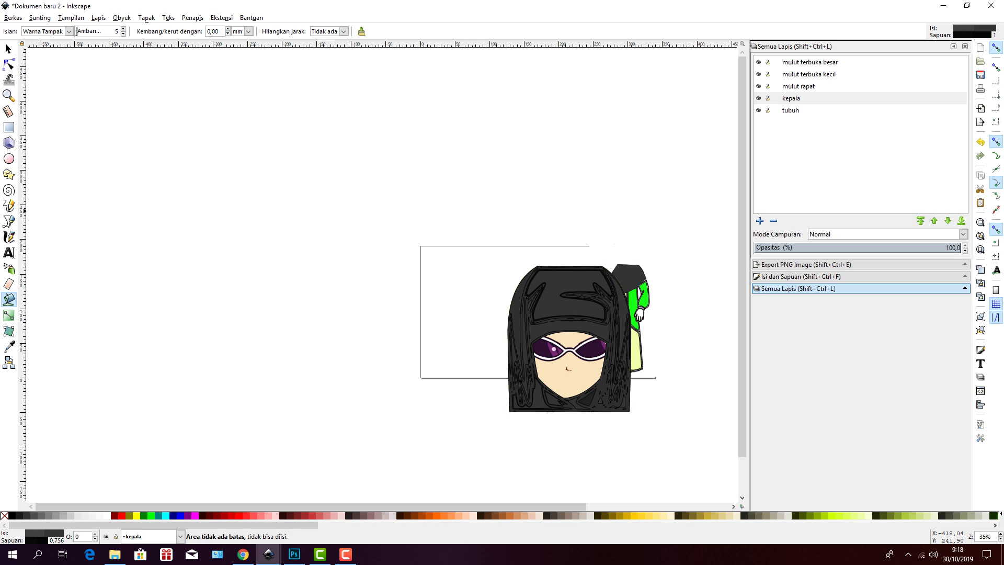
# - Bucket-fill the crown of the veil above the forehead again with the same dark gray
pyautogui.click(8, 49)
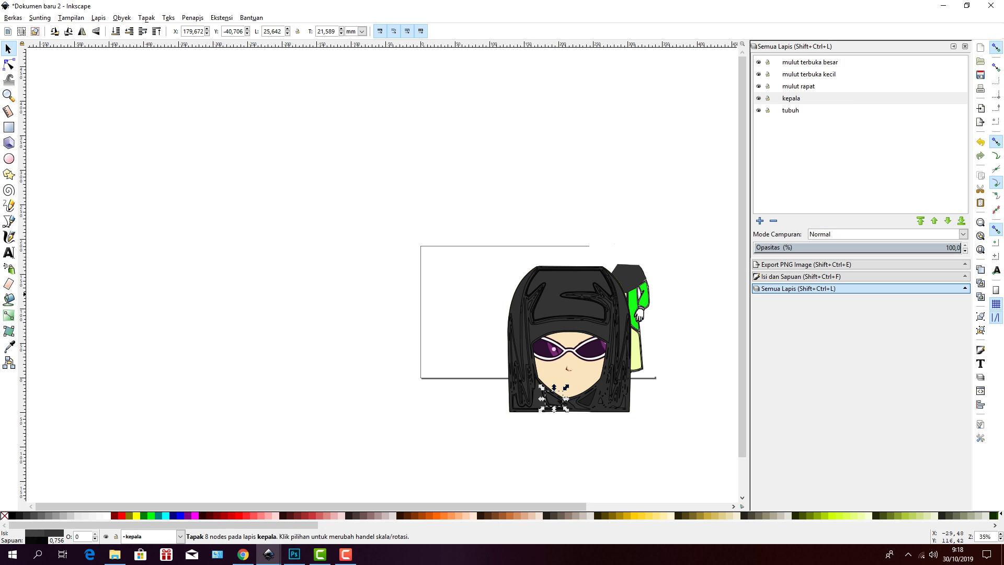
pyautogui.click(563, 298)
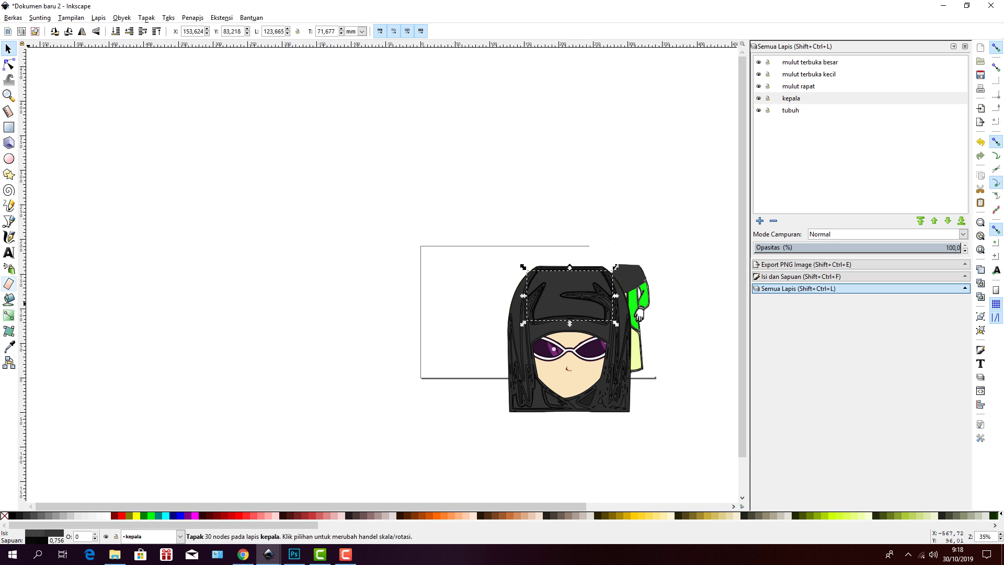
pyautogui.click(9, 299)
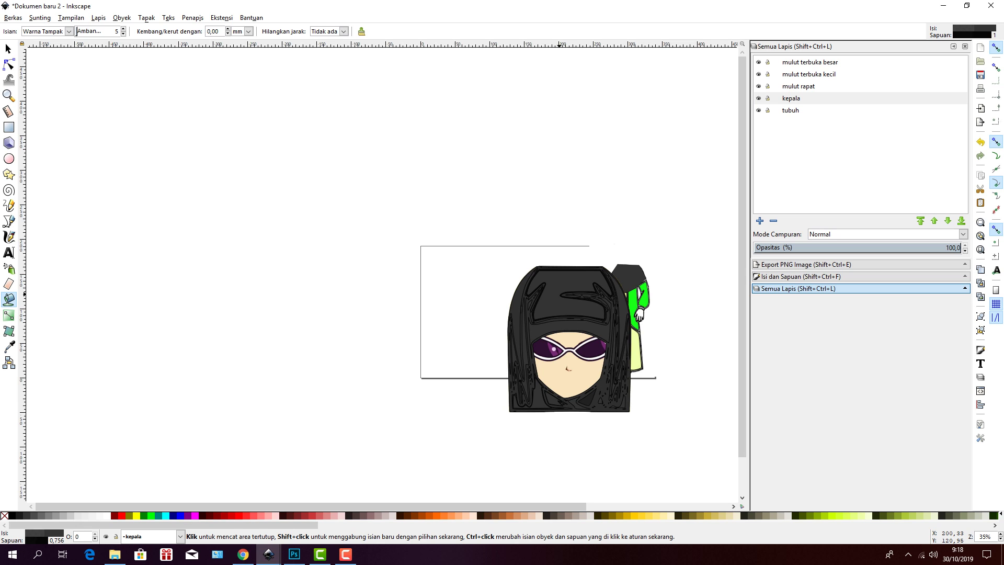
pyautogui.click(559, 295)
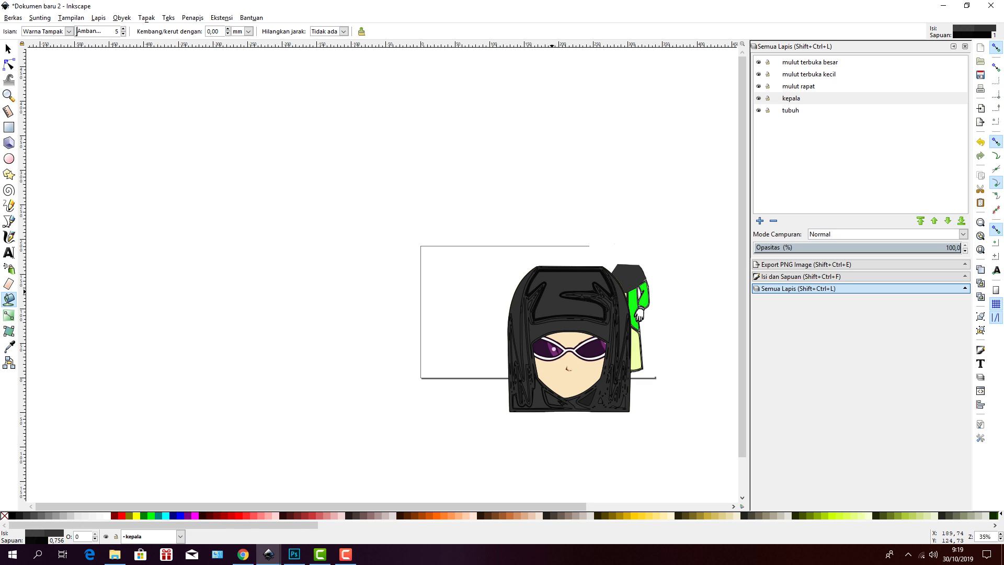
pyautogui.click(570, 272)
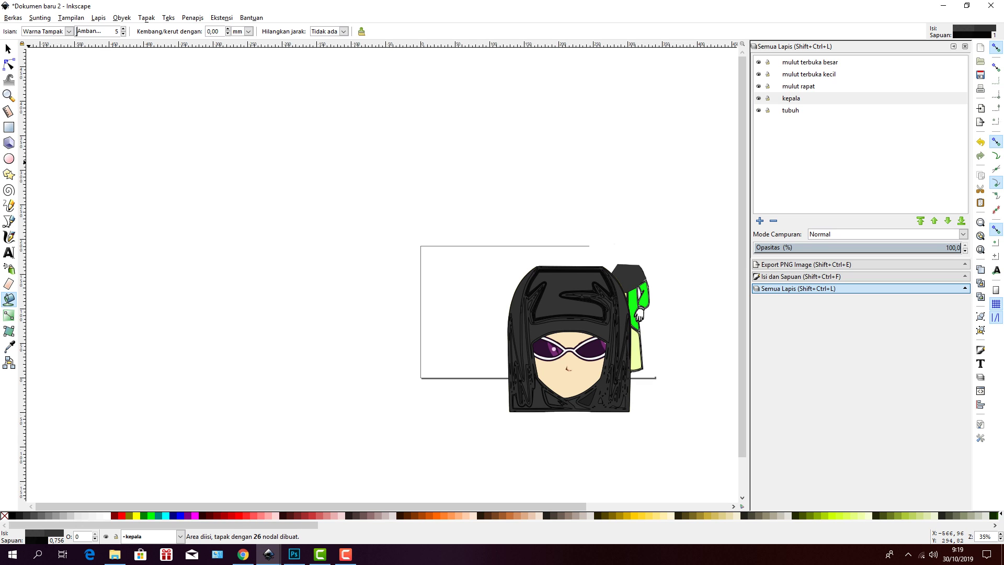
# - Try moving the crown's fill shape above the head, and undo the move
pyautogui.click(8, 49)
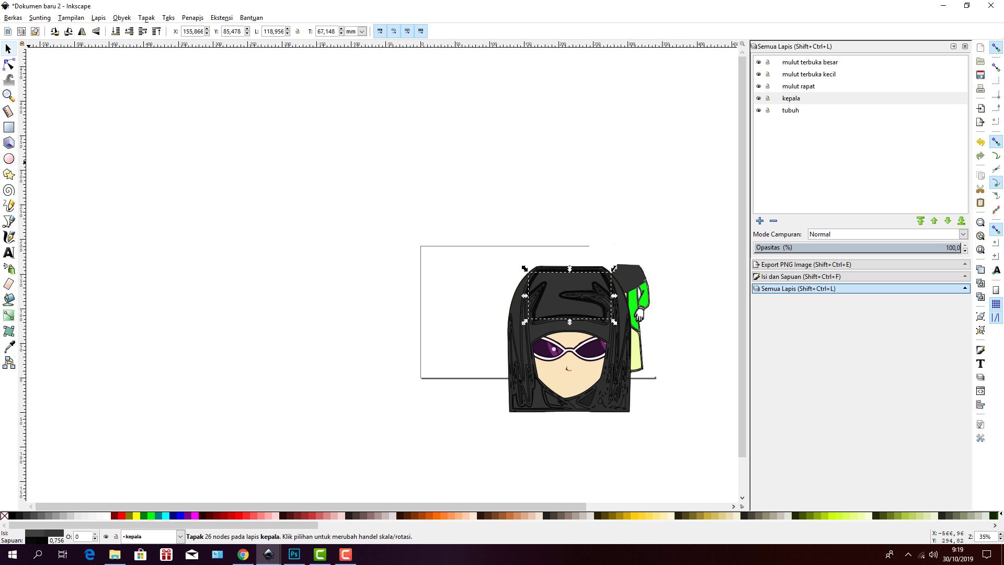
pyautogui.click(512, 346)
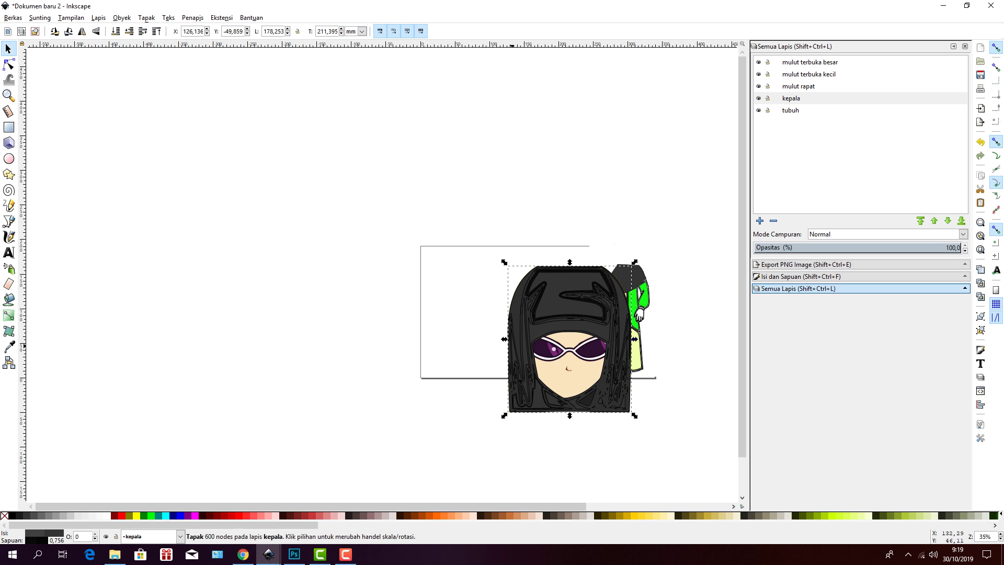
pyautogui.moveTo(532, 313); pyautogui.dragTo(550, 268)
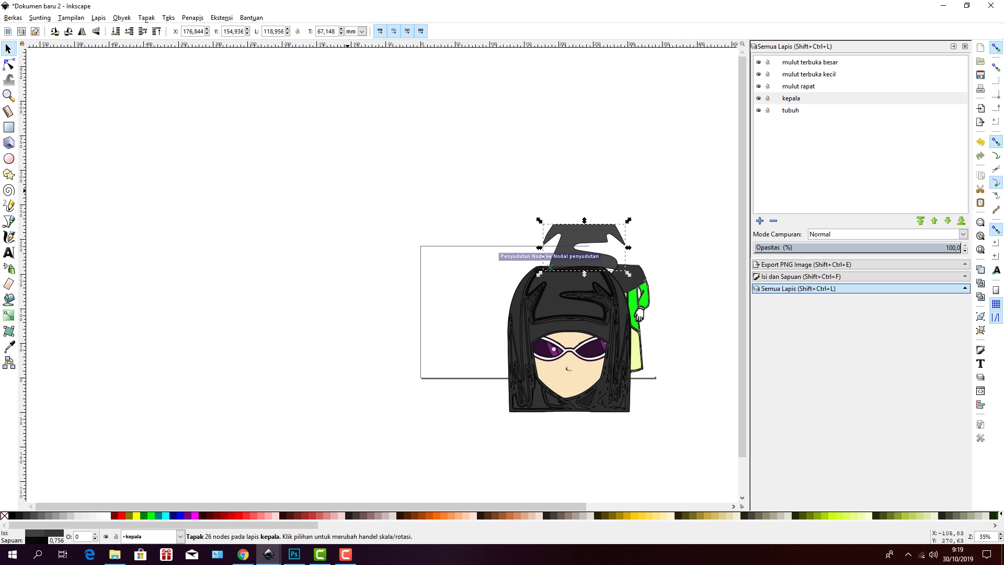
pyautogui.click(39, 17)
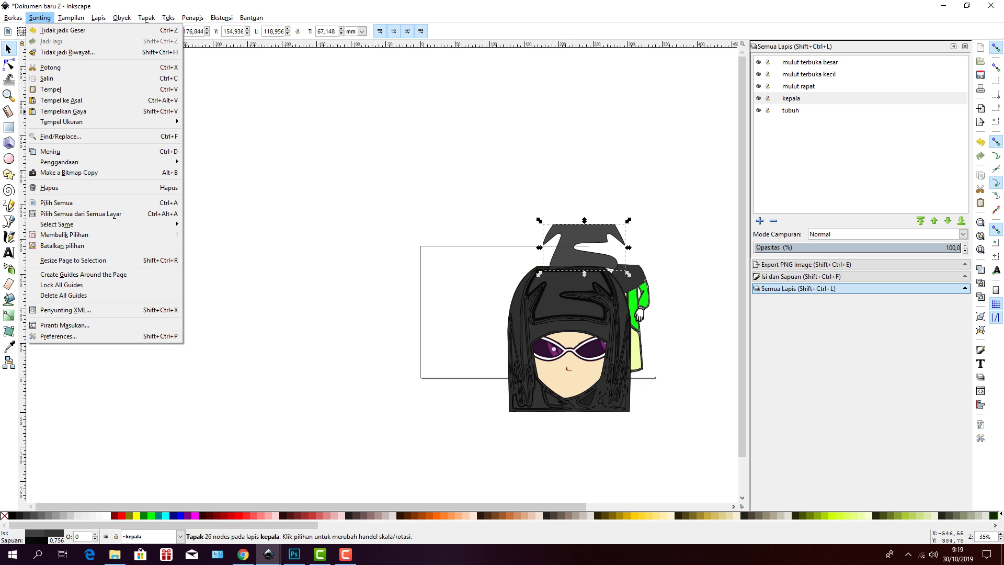
pyautogui.click(50, 29)
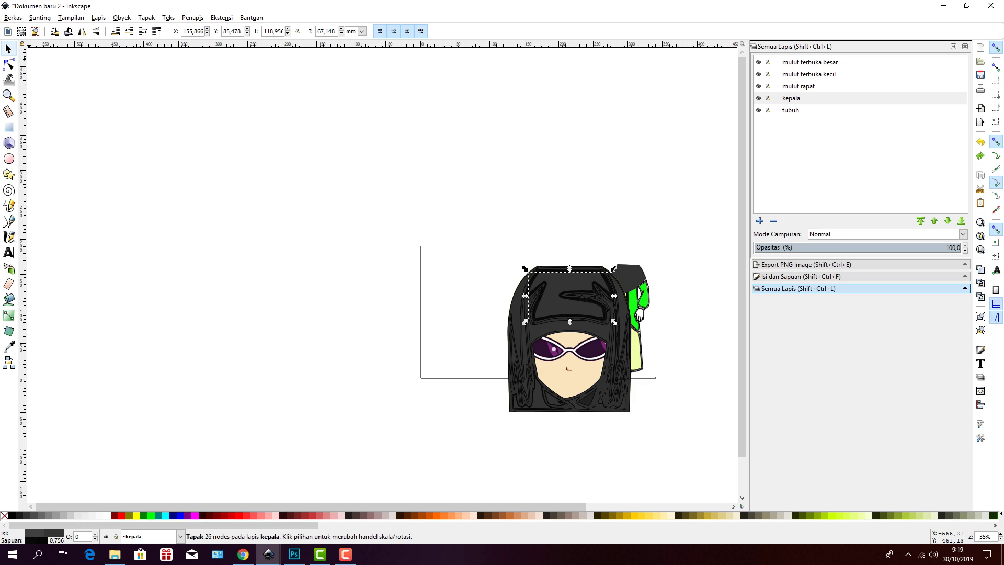
# - Move the large dark gray fill shape covering the veil off the head and delete it
pyautogui.click(8, 50)
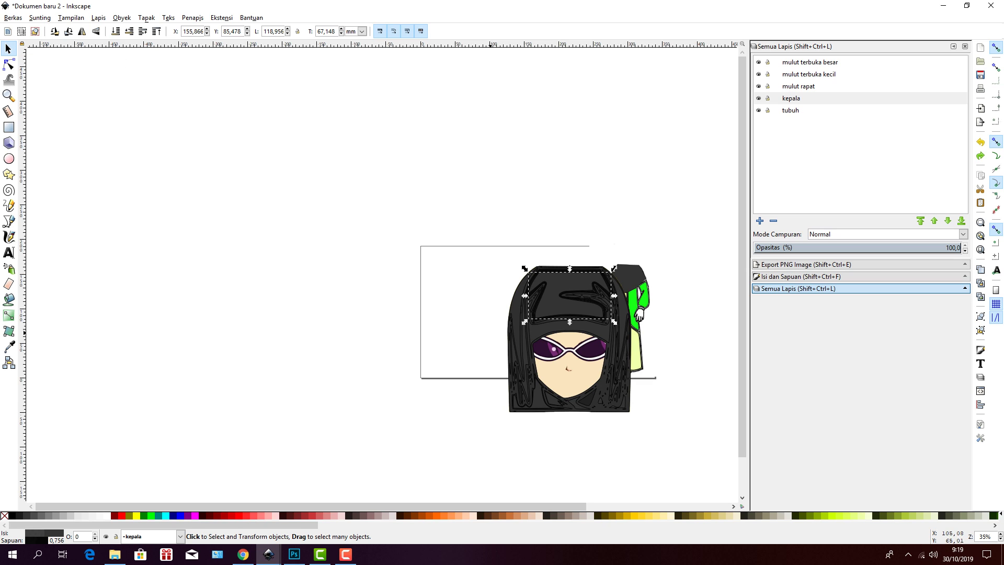
pyautogui.click(526, 331)
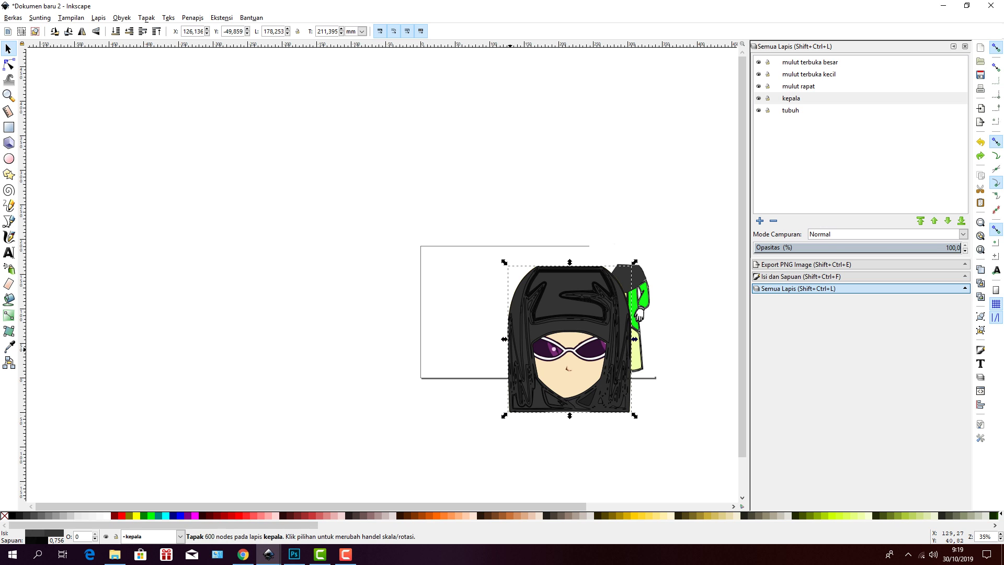
pyautogui.moveTo(509, 349); pyautogui.dragTo(429, 163)
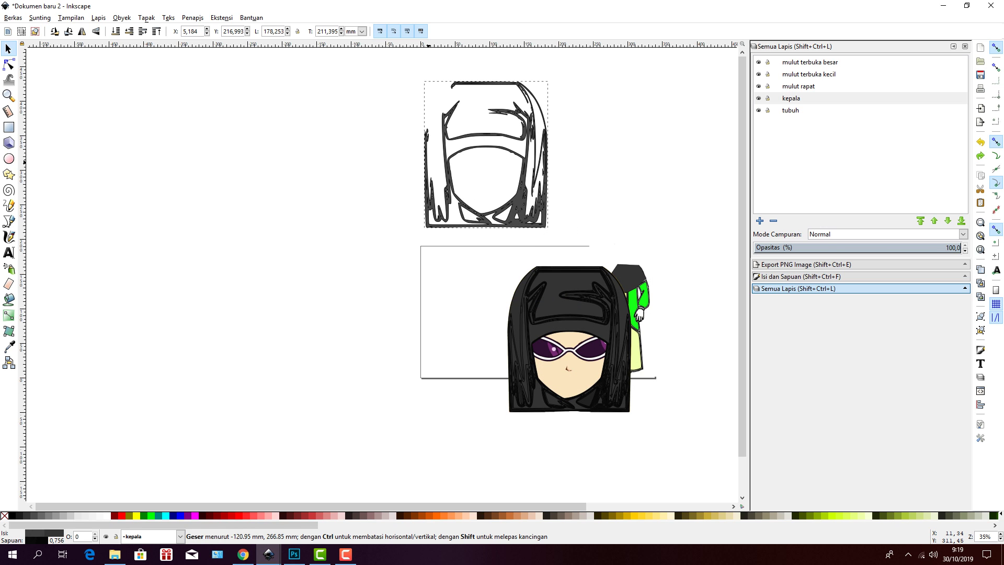
pyautogui.moveTo(429, 162); pyautogui.dragTo(429, 157)
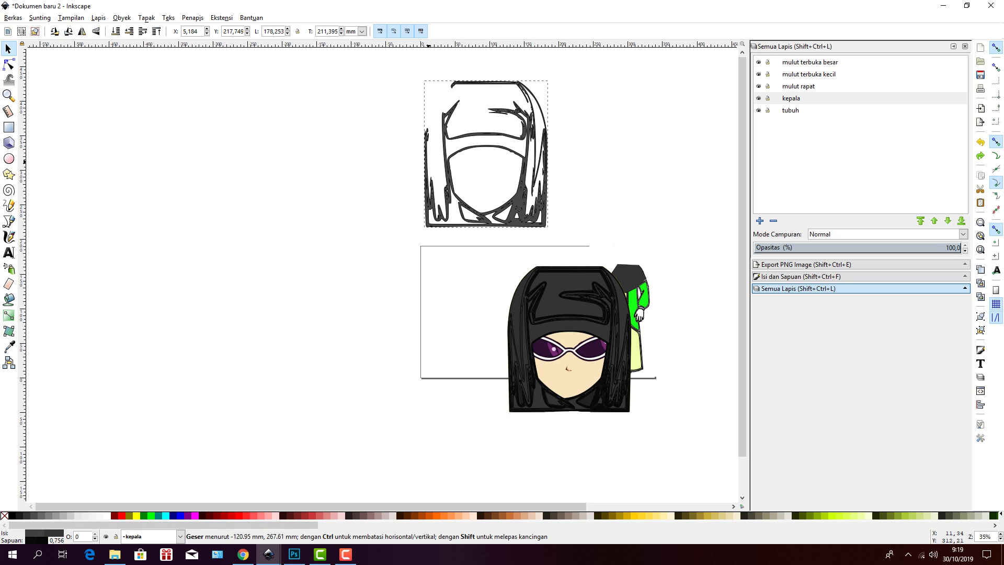
pyautogui.press('Delete')
pyautogui.press('Delete')
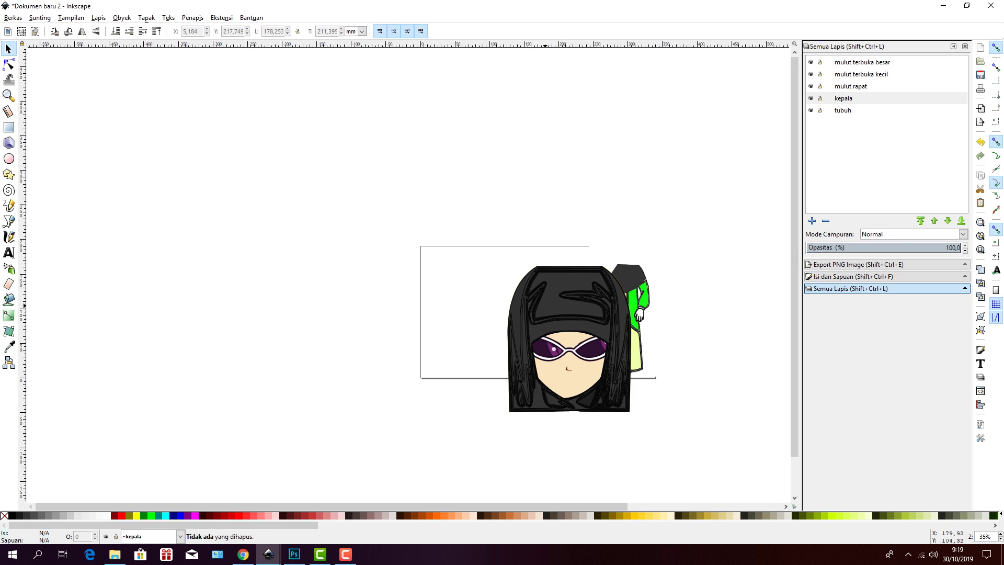
pyautogui.click(545, 305)
pyautogui.click(241, 201)
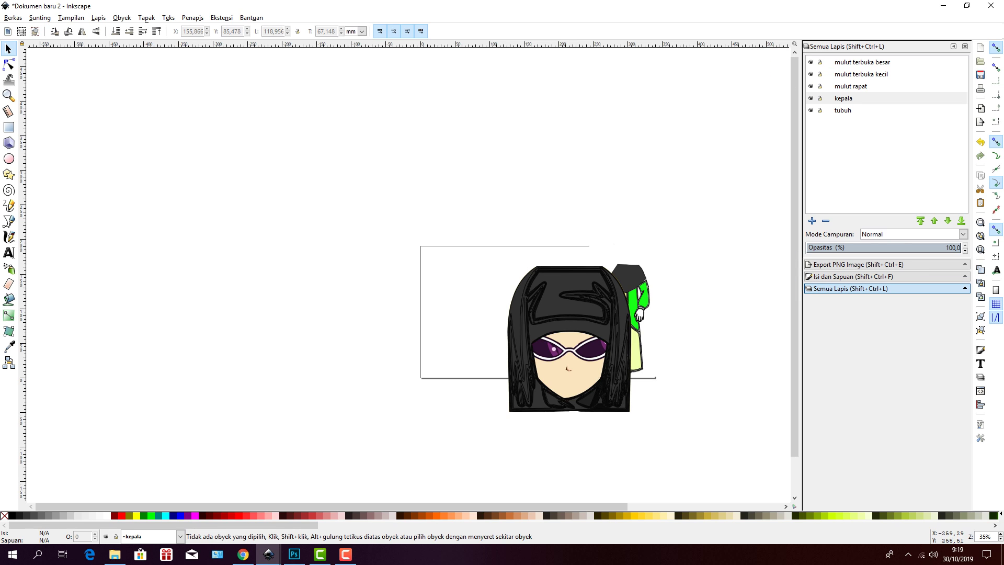
# - Undo the fill shape's deletion and move, and the earlier dark gray bucket fills on the veil's folds
pyautogui.hotkey('ctrl', 'z')
pyautogui.hotkey('ctrl', 'z')
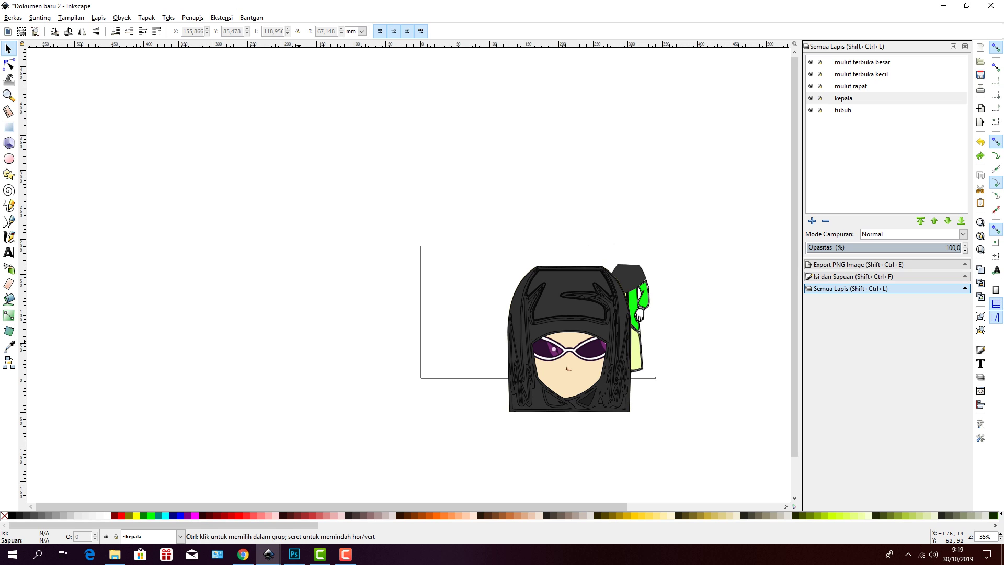
pyautogui.hotkey('ctrl', 'z')
pyautogui.hotkey('ctrl', 'z')
pyautogui.hotkey('ctrl', 'z')
pyautogui.hotkey('ctrl', 'z')
pyautogui.hotkey('ctrl', 'z')
pyautogui.hotkey('ctrl', 'z')
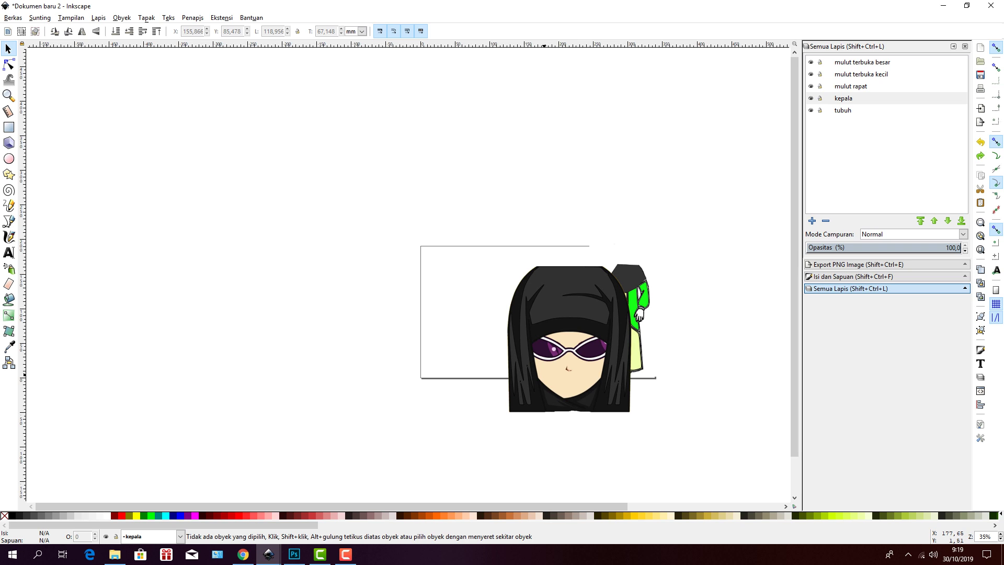
# - Separate the head image from the remaining gray veil fill, delete that fill, and place the head directly above the body
pyautogui.click(533, 394)
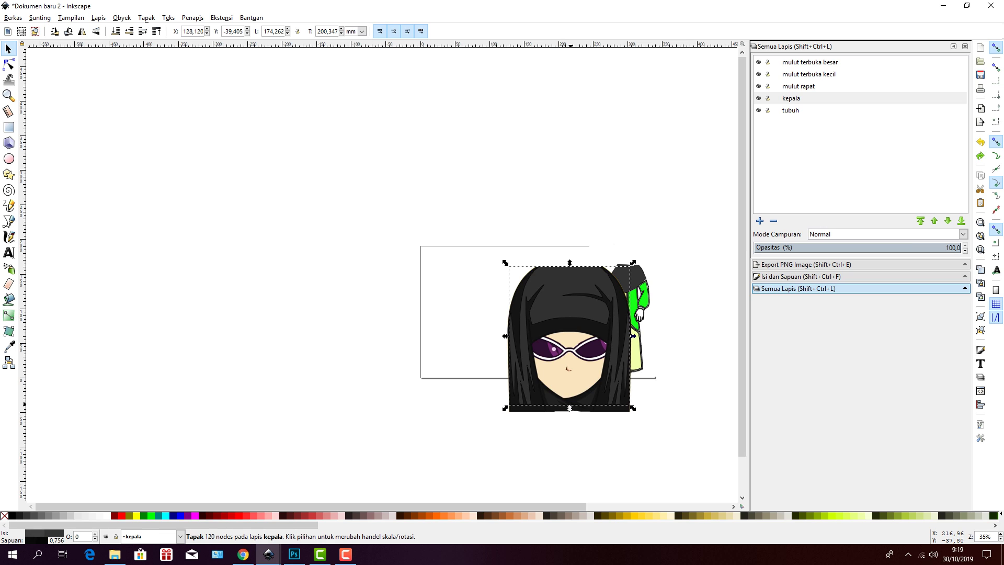
pyautogui.moveTo(570, 407)
pyautogui.mouseDown()
pyautogui.moveTo(570, 415)
pyautogui.moveTo(479, 394)
pyautogui.moveTo(363, 390)
pyautogui.mouseUp()
pyautogui.click(545, 312)
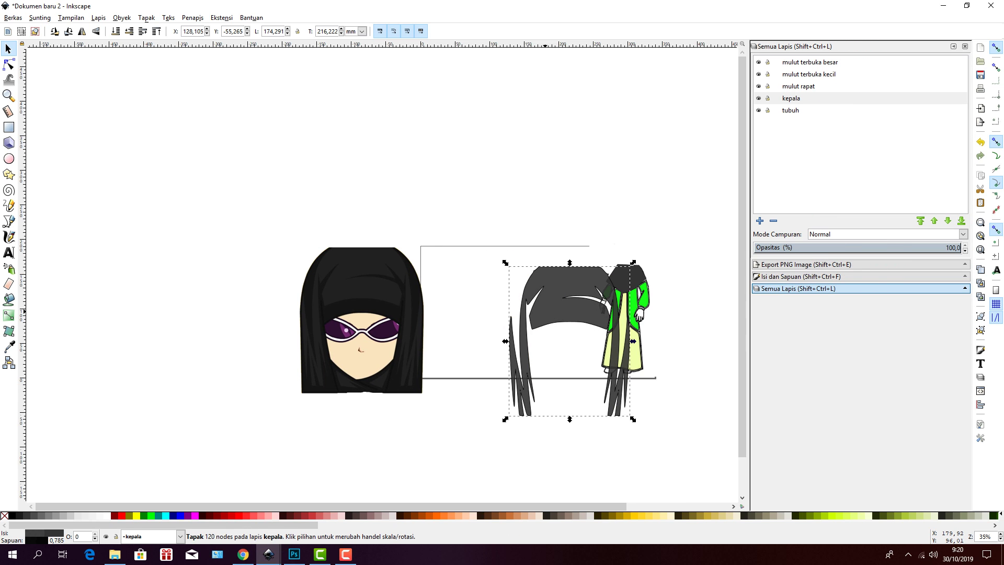
pyautogui.press('Delete')
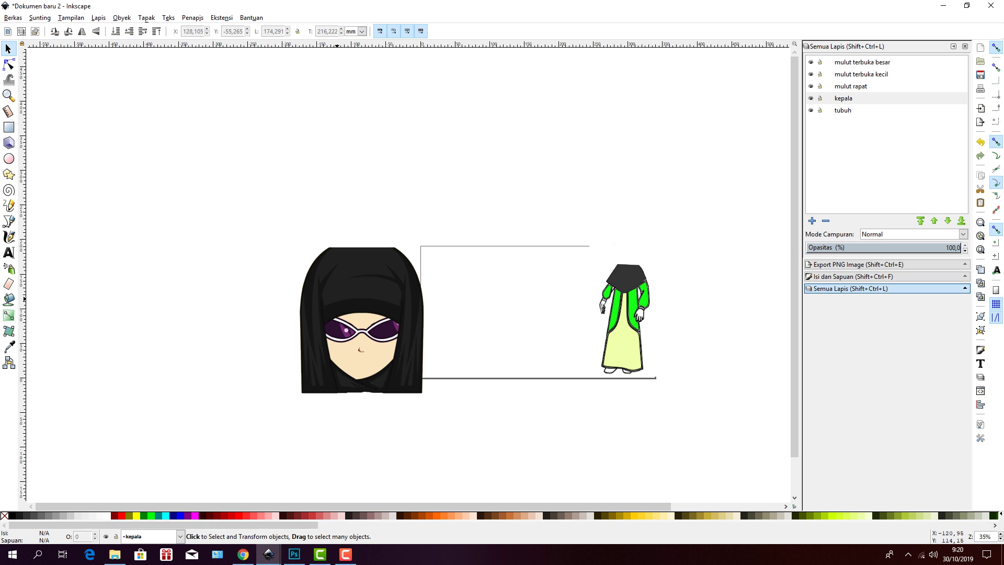
pyautogui.moveTo(337, 299); pyautogui.dragTo(605, 169)
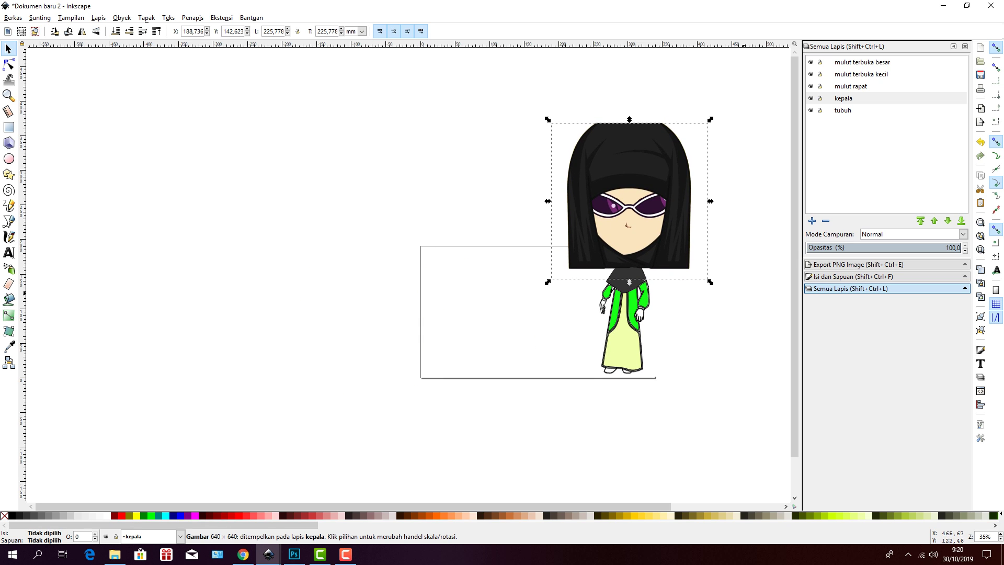
# - Try enlarging the body's line-art image to about 163 x 257 mm, and undo the resizing
pyautogui.click(627, 329)
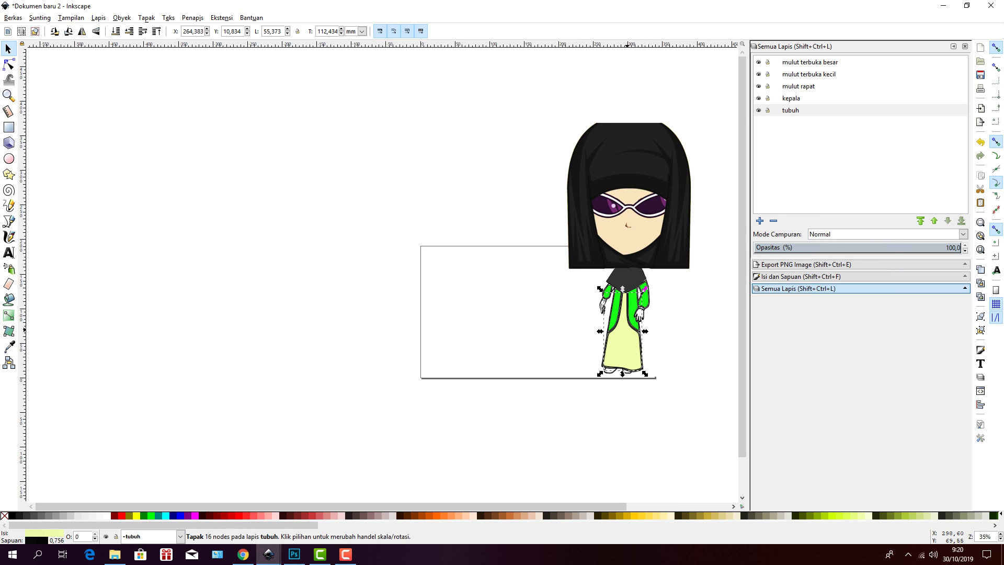
pyautogui.click(629, 277)
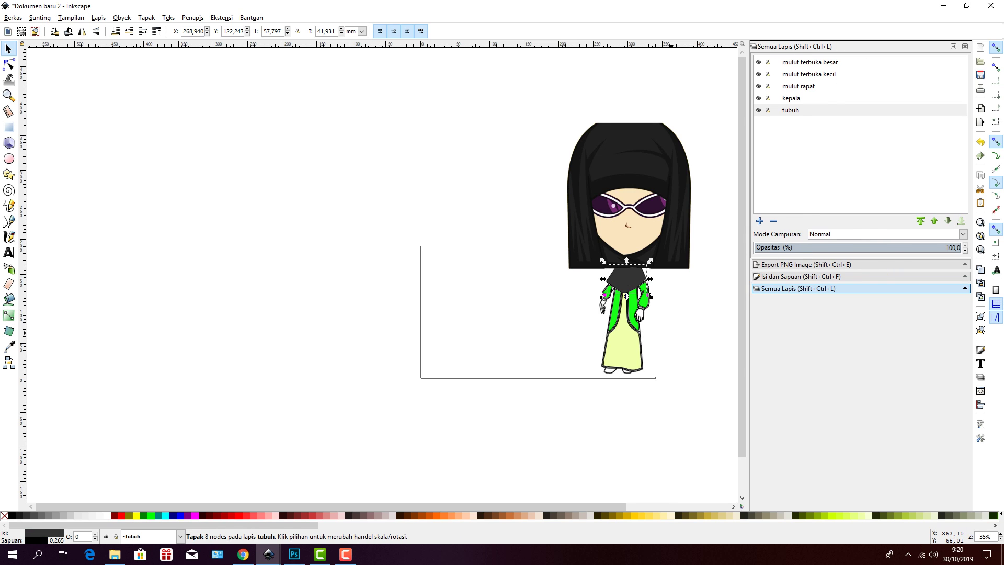
pyautogui.press('Escape')
pyautogui.click(653, 331)
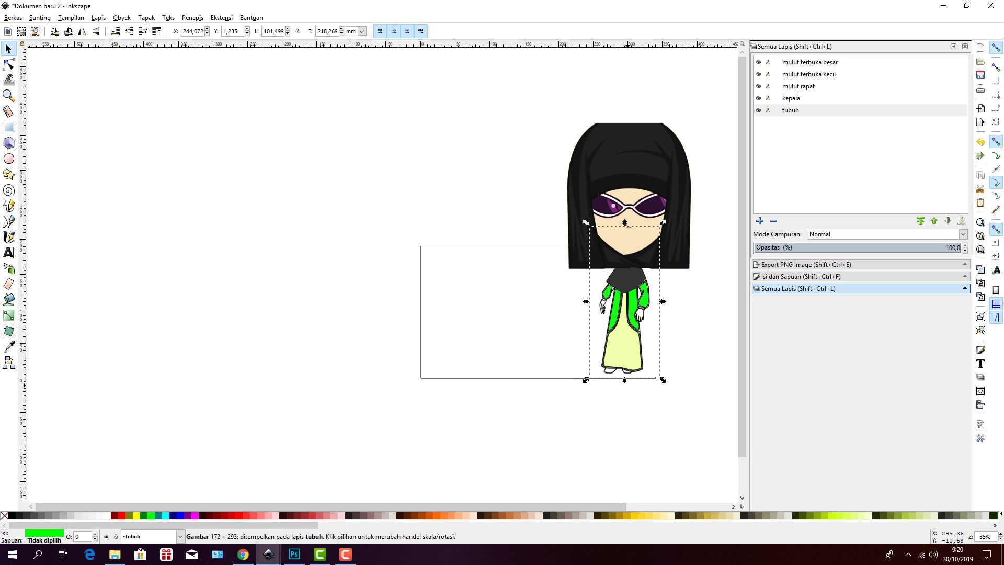
pyautogui.moveTo(624, 380); pyautogui.dragTo(624, 407)
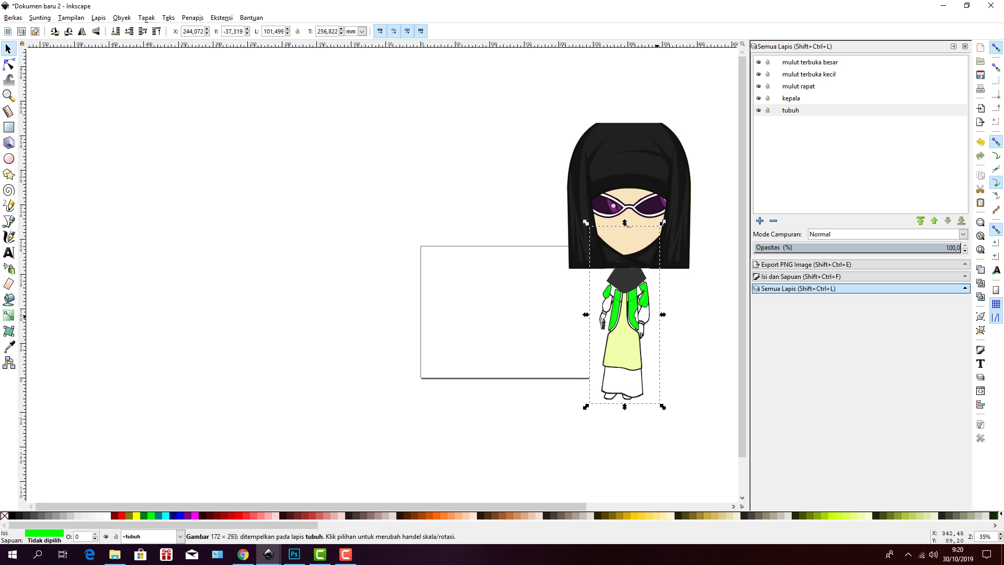
pyautogui.moveTo(663, 314); pyautogui.dragTo(686, 307)
pyautogui.moveTo(585, 314); pyautogui.dragTo(572, 315)
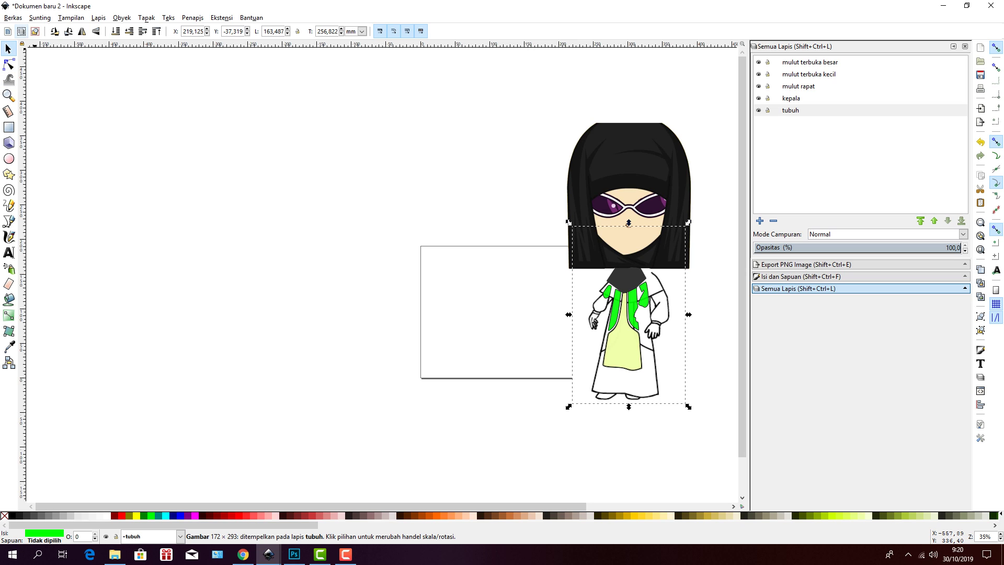
pyautogui.hotkey('ctrl', 'z')
pyautogui.hotkey('ctrl', 'z')
pyautogui.hotkey('ctrl', 'z')
pyautogui.hotkey('ctrl', 'z')
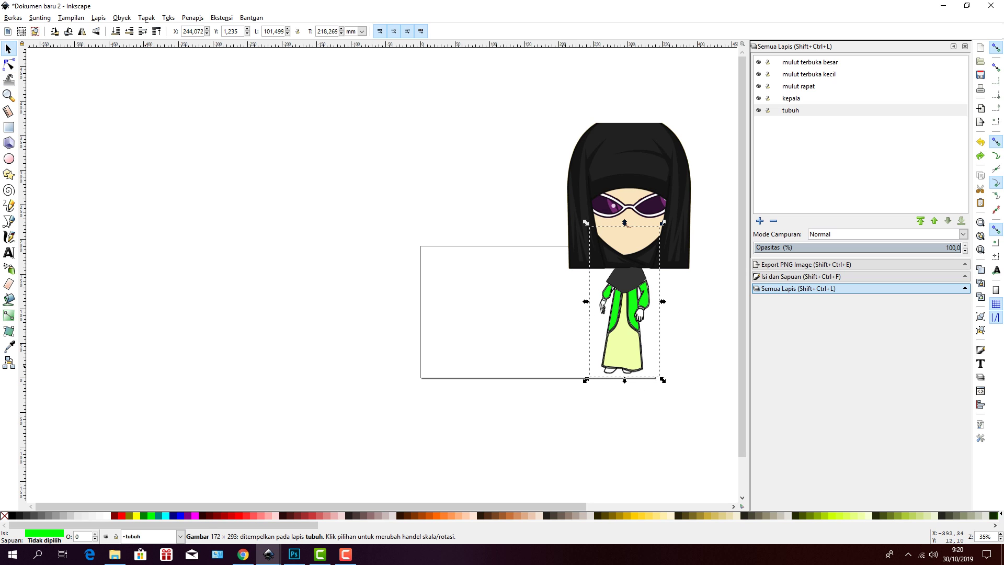
# - Scale the head image down to about 64 x 72 mm so it sits on the body's collar
pyautogui.click(643, 165)
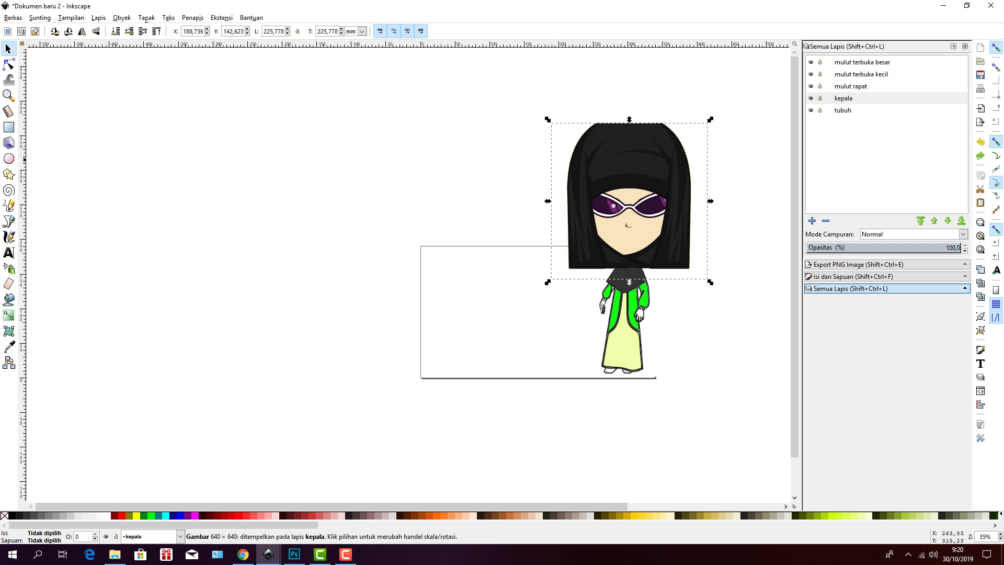
pyautogui.moveTo(548, 119); pyautogui.dragTo(588, 180)
pyautogui.moveTo(711, 177); pyautogui.dragTo(662, 204)
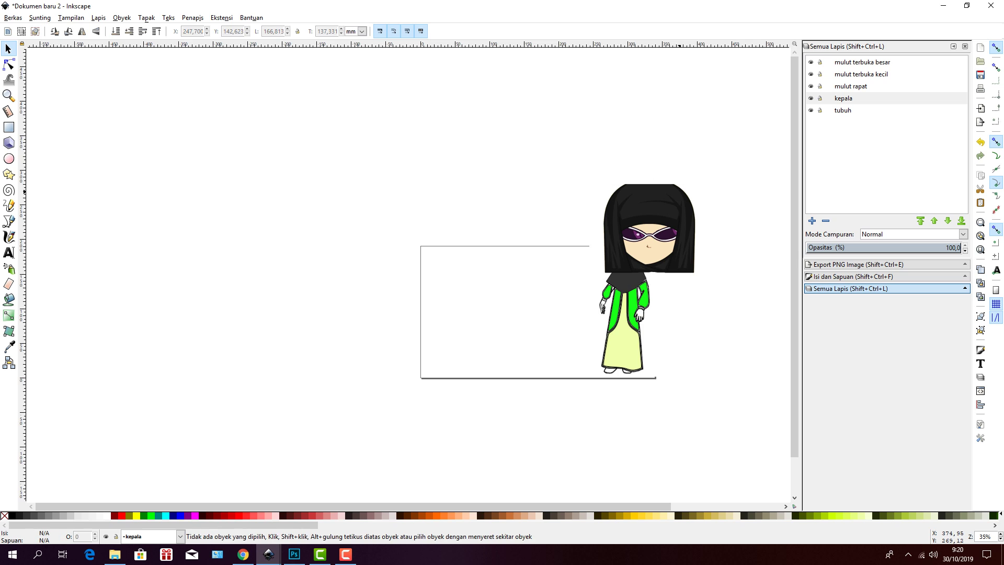
pyautogui.press('Tab')
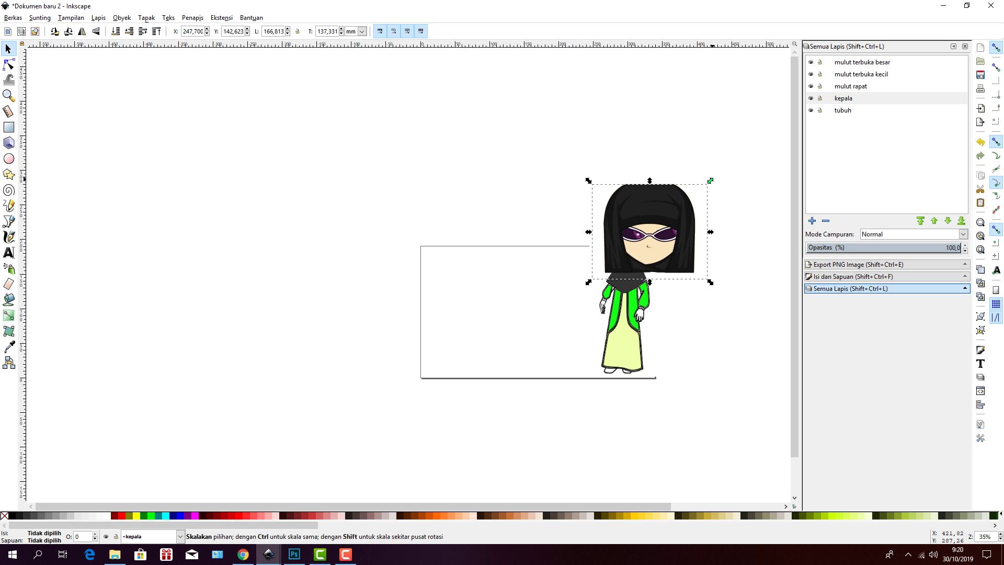
pyautogui.moveTo(710, 180); pyautogui.dragTo(647, 207)
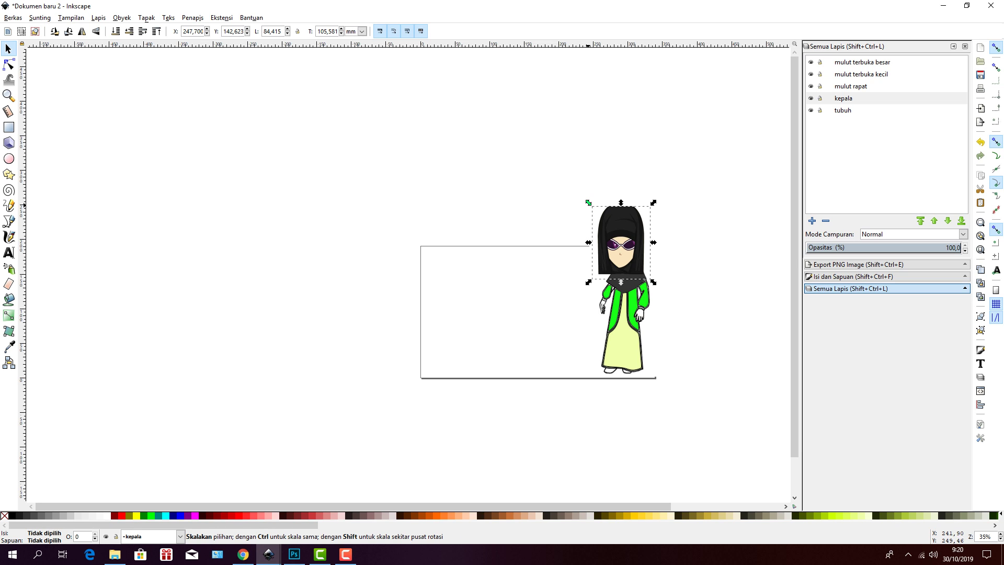
pyautogui.moveTo(588, 242); pyautogui.dragTo(607, 242)
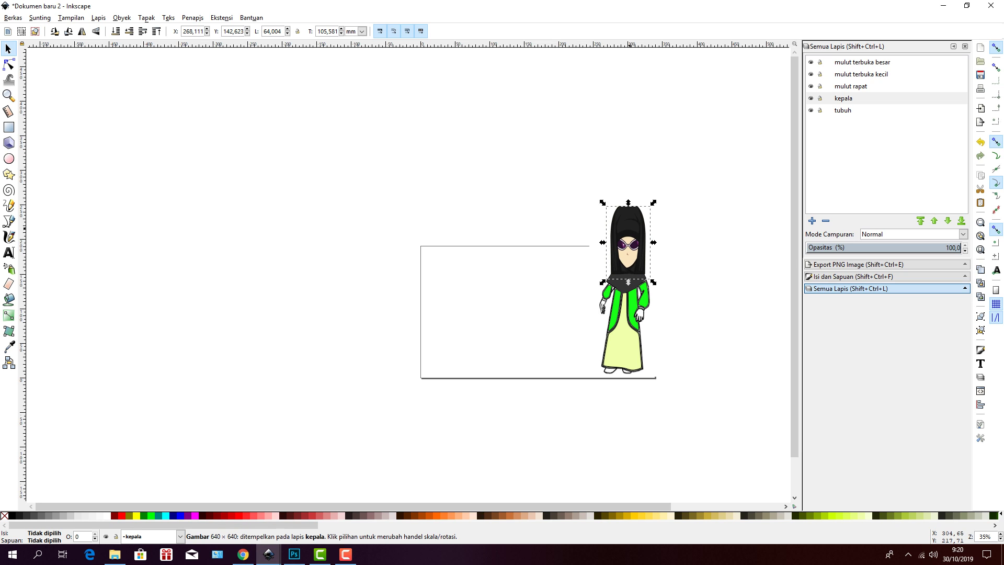
pyautogui.moveTo(628, 202); pyautogui.dragTo(628, 230)
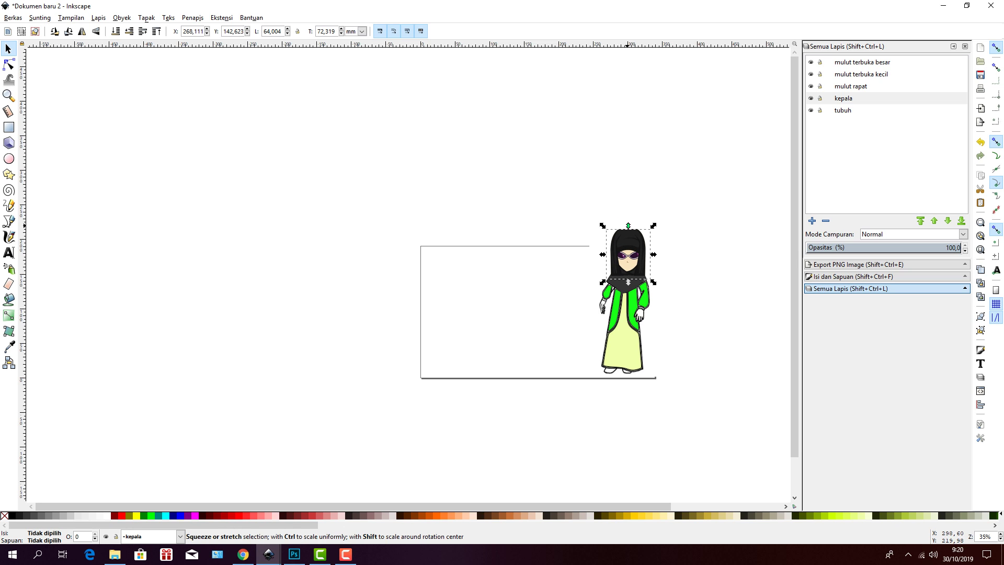
# - Deselect the head and trace a closed straight-line path around the dark gray collar, with its upper edge overlapping the veil's lower end
pyautogui.click(8, 95)
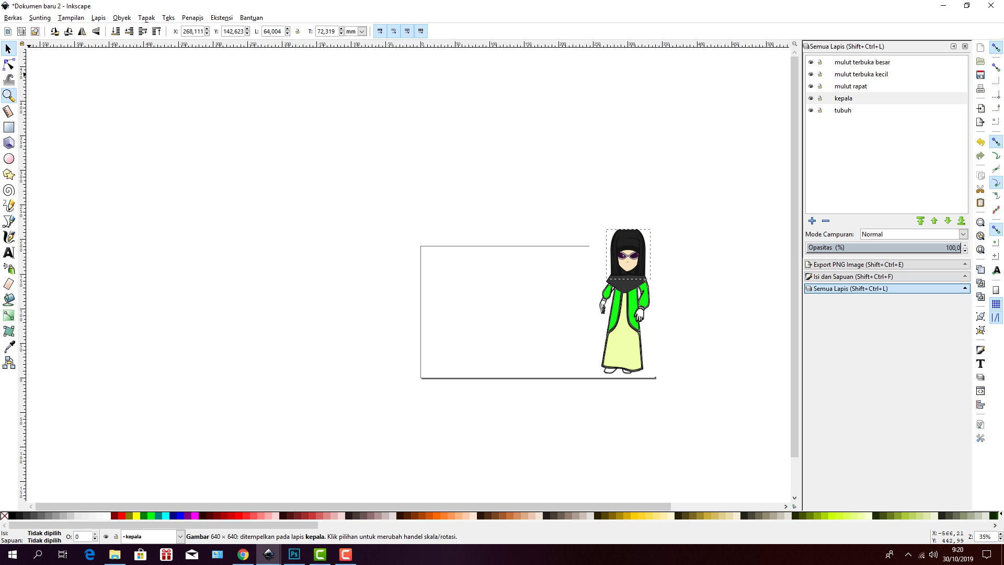
pyautogui.click(7, 31)
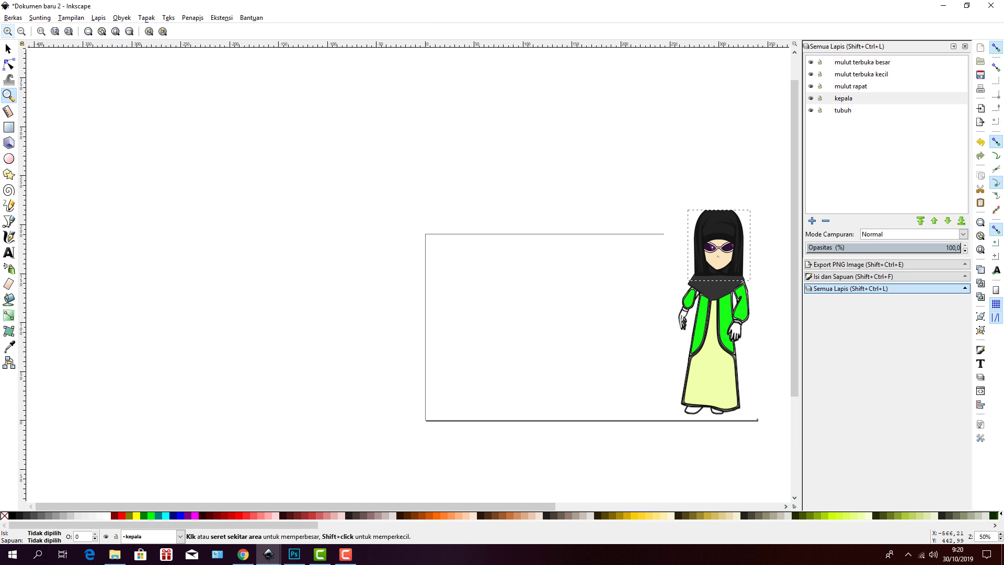
pyautogui.press('+')
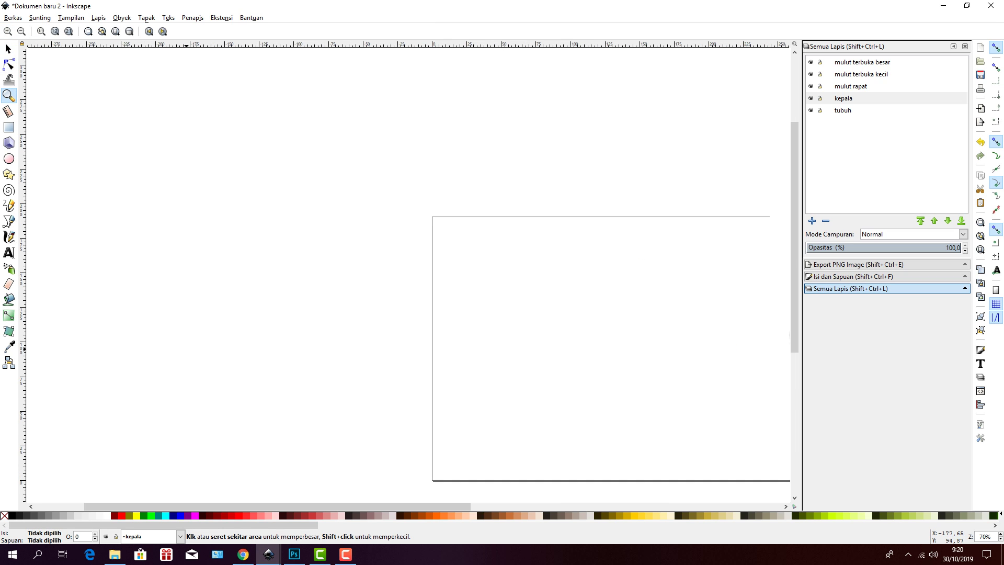
pyautogui.moveTo(359, 506); pyautogui.dragTo(596, 506)
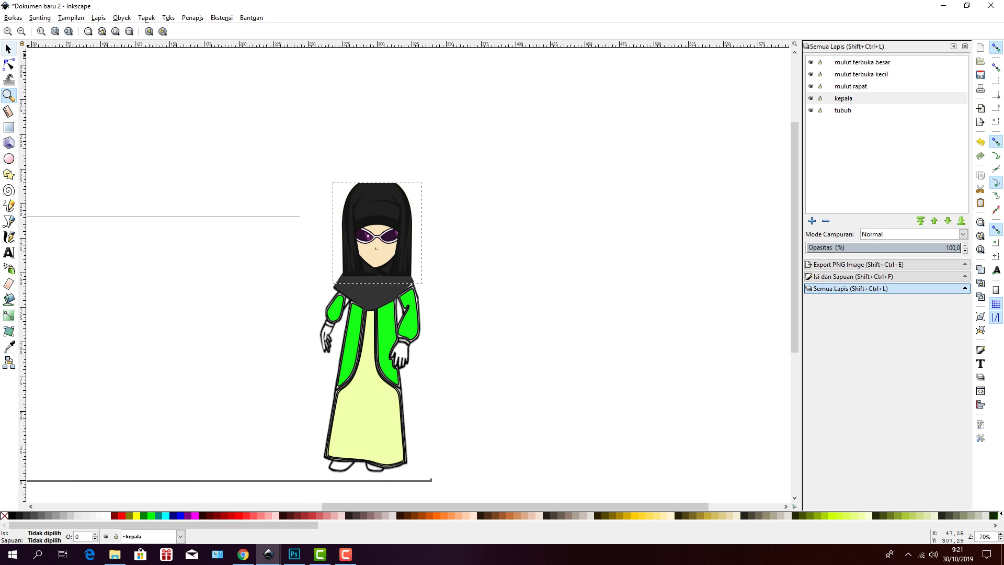
pyautogui.click(202, 140)
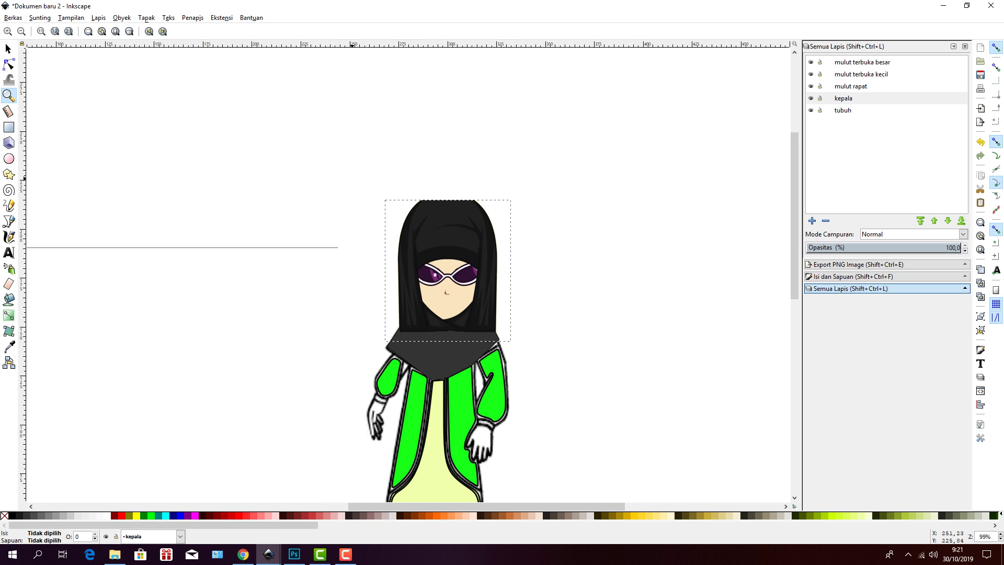
pyautogui.click(566, 171)
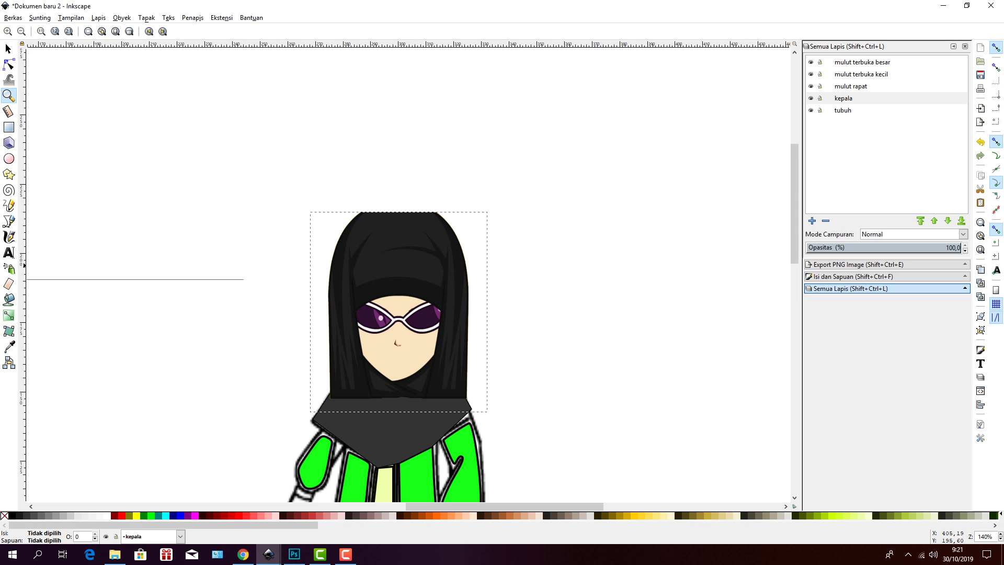
pyautogui.scroll(-5, 408, 272)
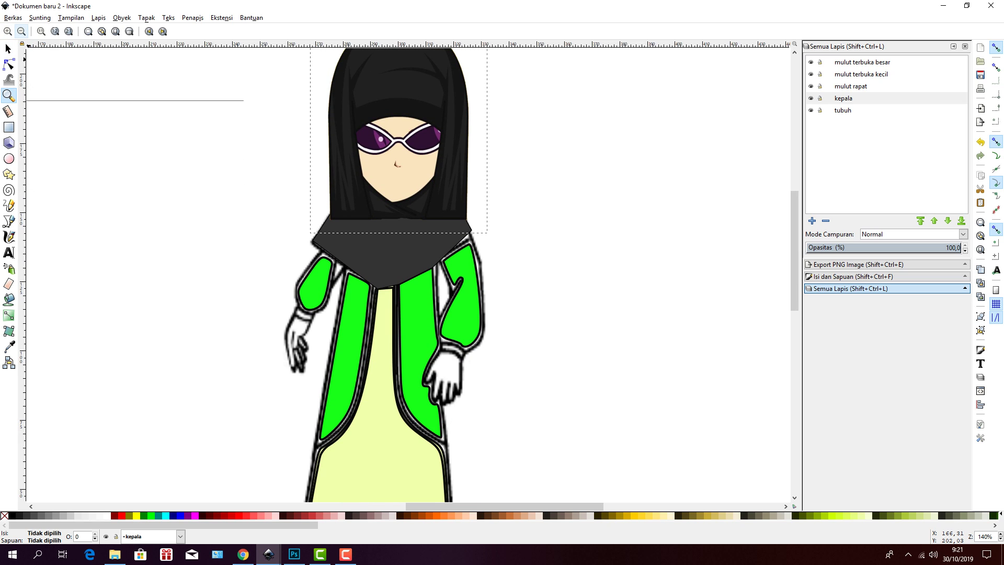
pyautogui.click(8, 48)
pyautogui.click(529, 231)
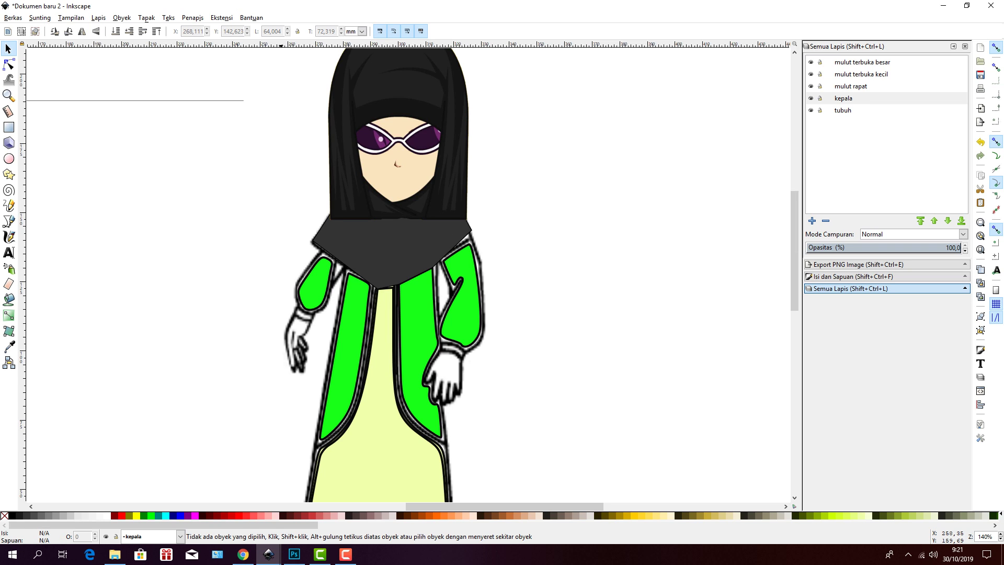
pyautogui.click(9, 221)
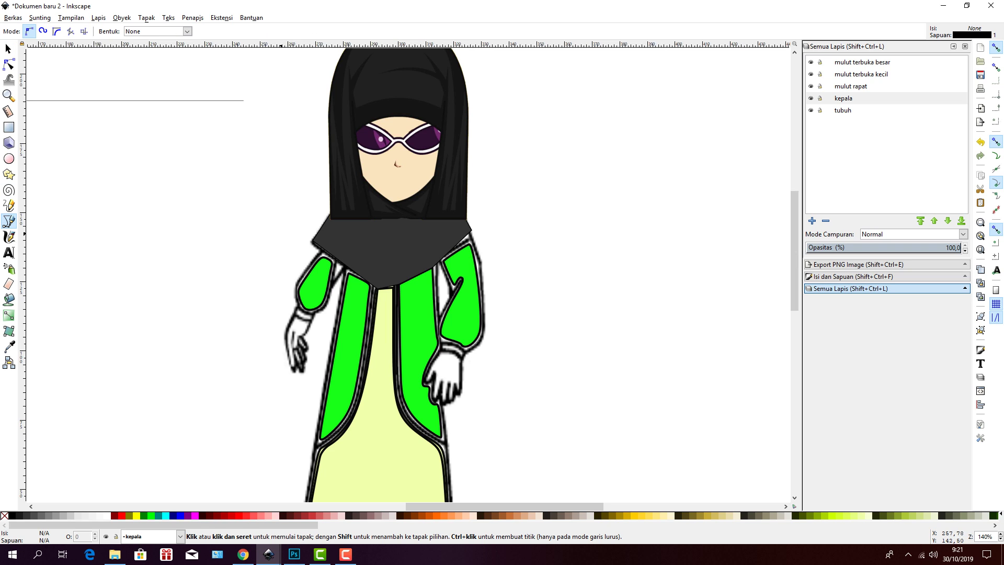
pyautogui.click(330, 215)
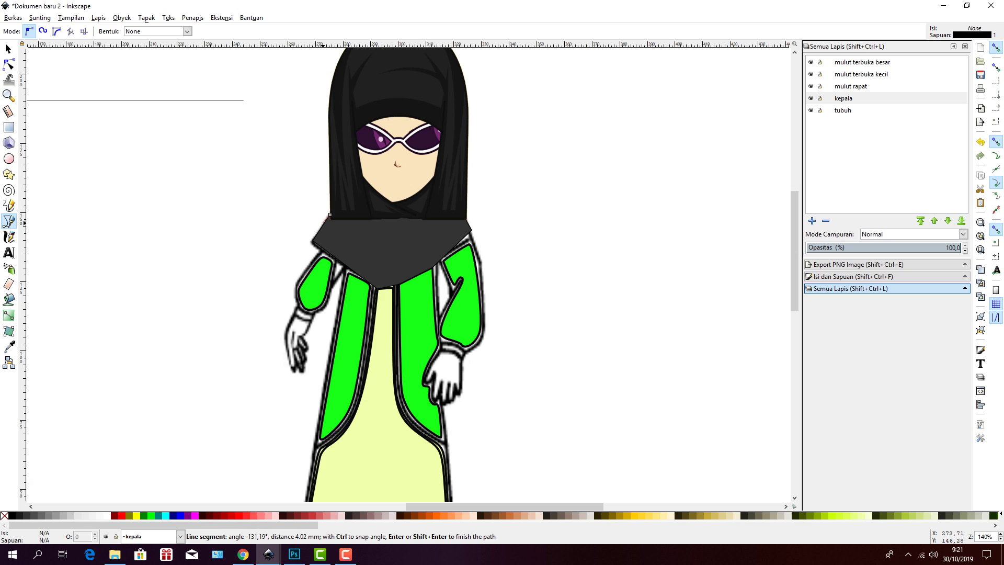
pyautogui.click(313, 240)
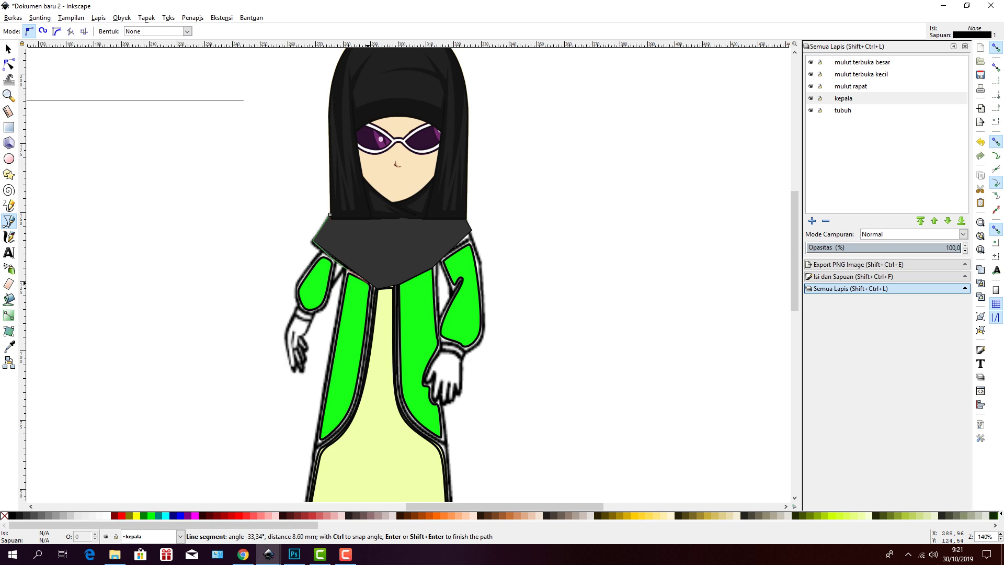
pyautogui.click(367, 283)
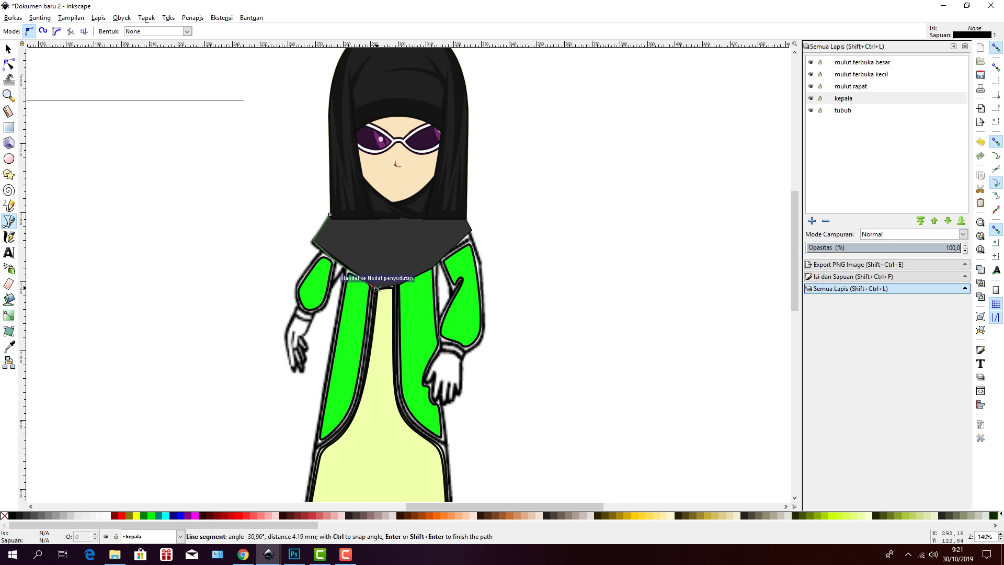
pyautogui.click(378, 289)
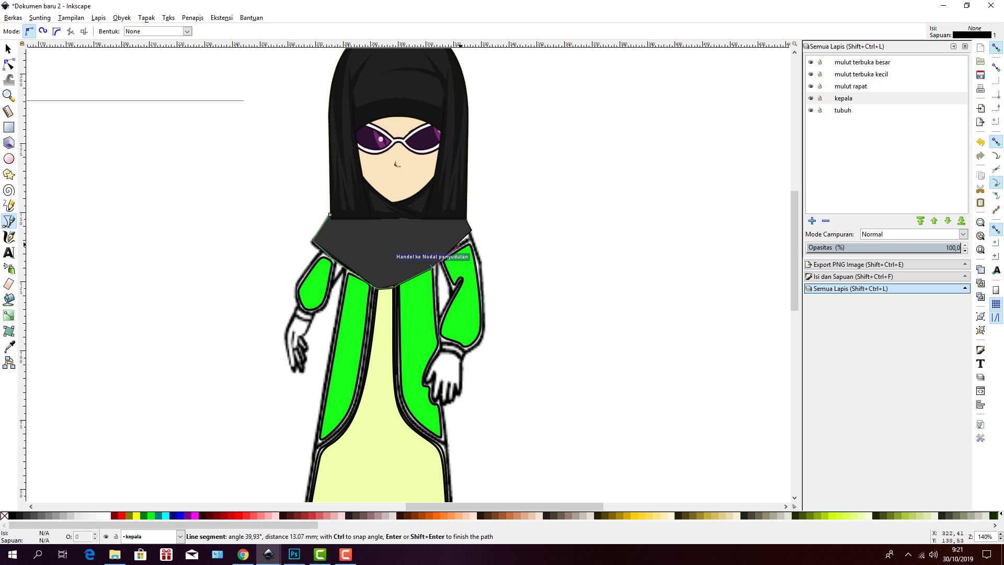
pyautogui.click(460, 244)
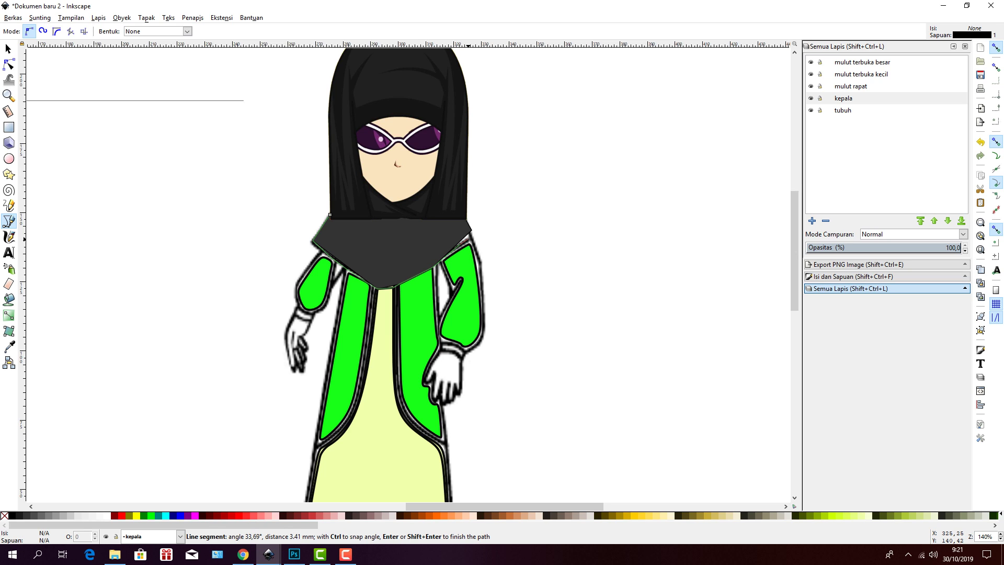
pyautogui.click(472, 230)
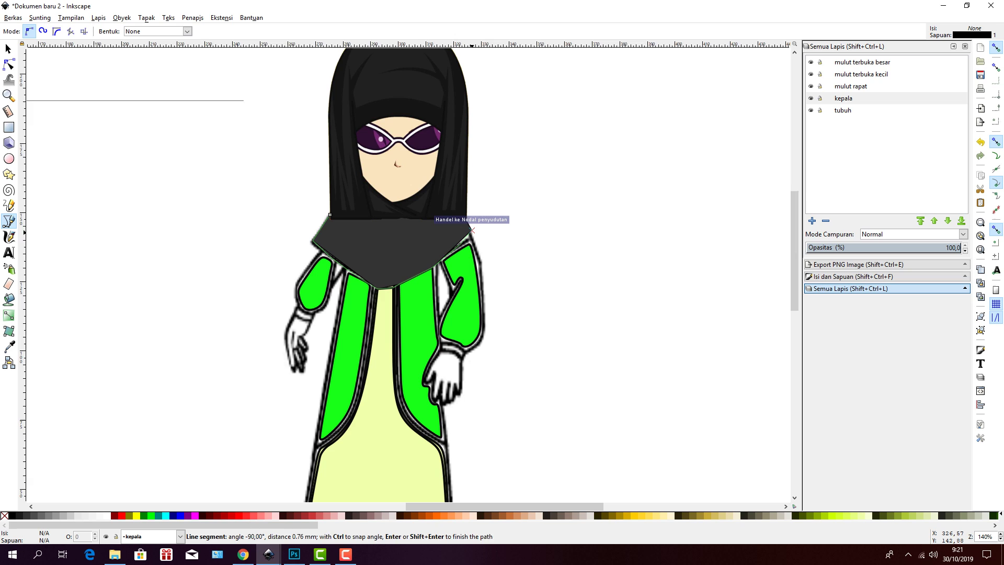
pyautogui.click(473, 230)
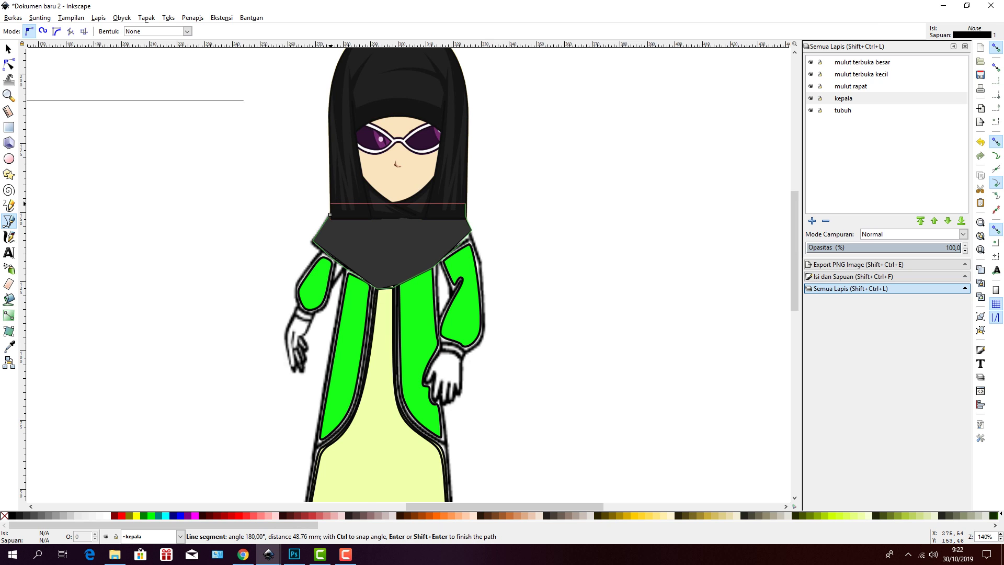
pyautogui.click(330, 203)
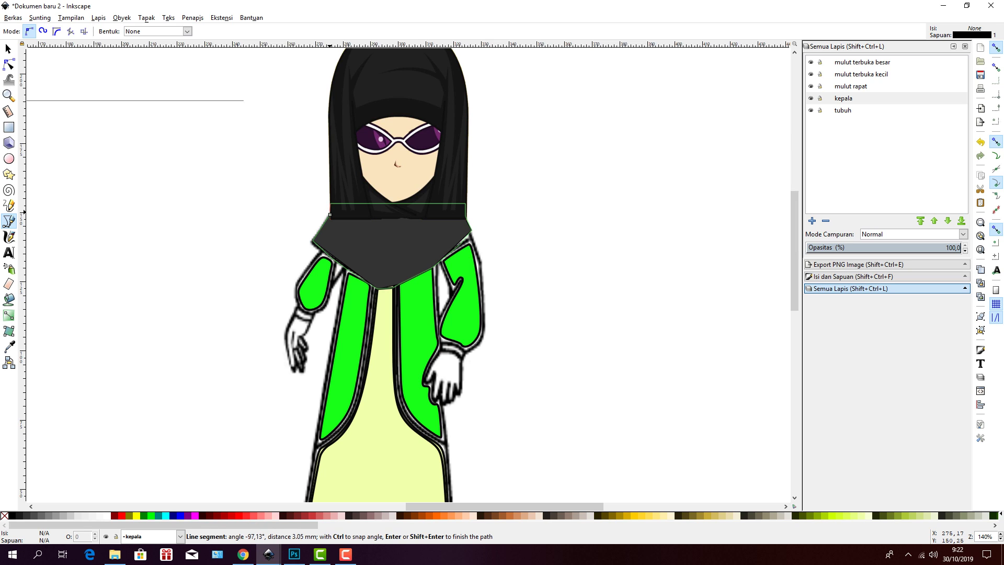
pyautogui.click(330, 214)
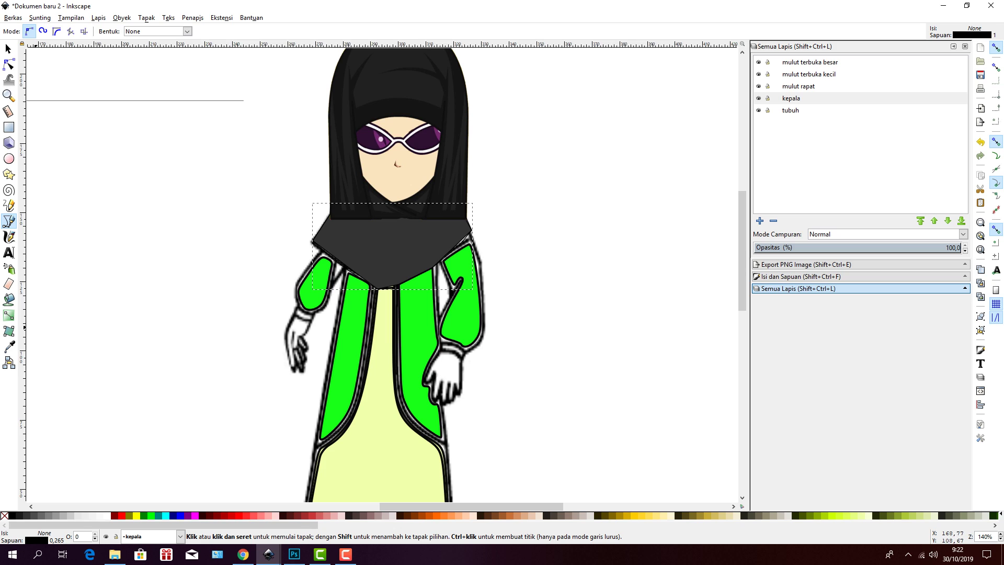
# - Fill the traced collar shape with 90% gray to match the veil
pyautogui.click(9, 299)
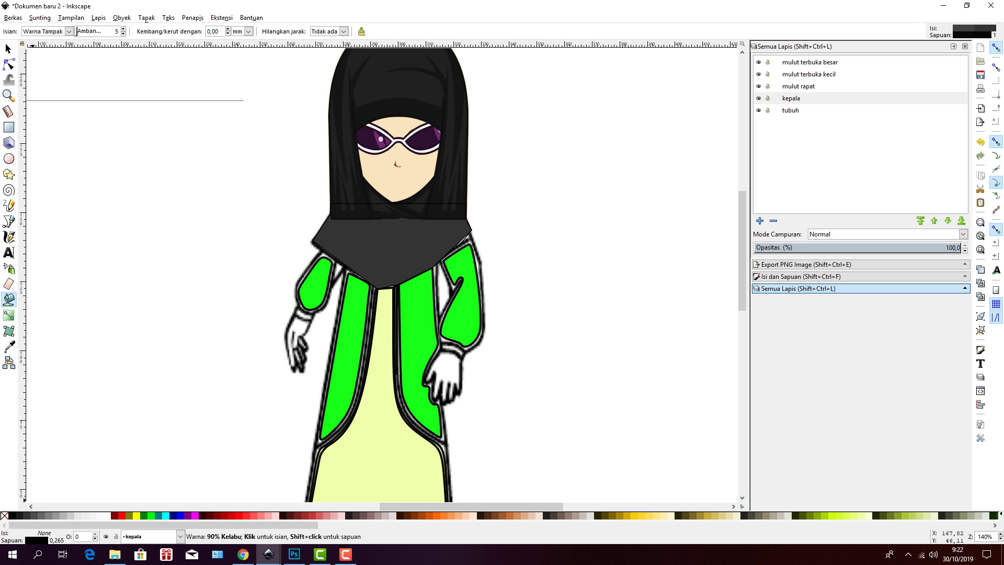
pyautogui.click(27, 515)
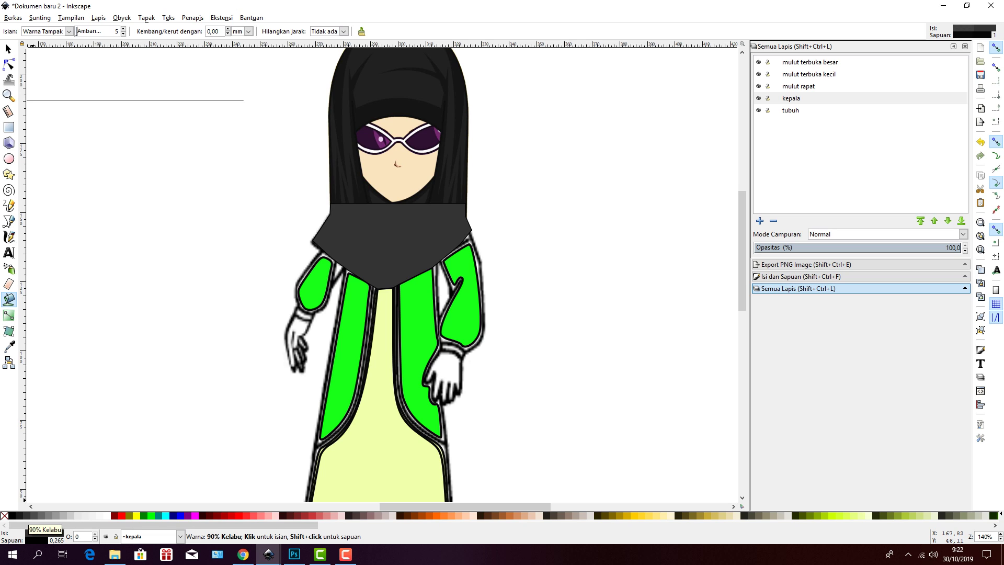
pyautogui.click(20, 515)
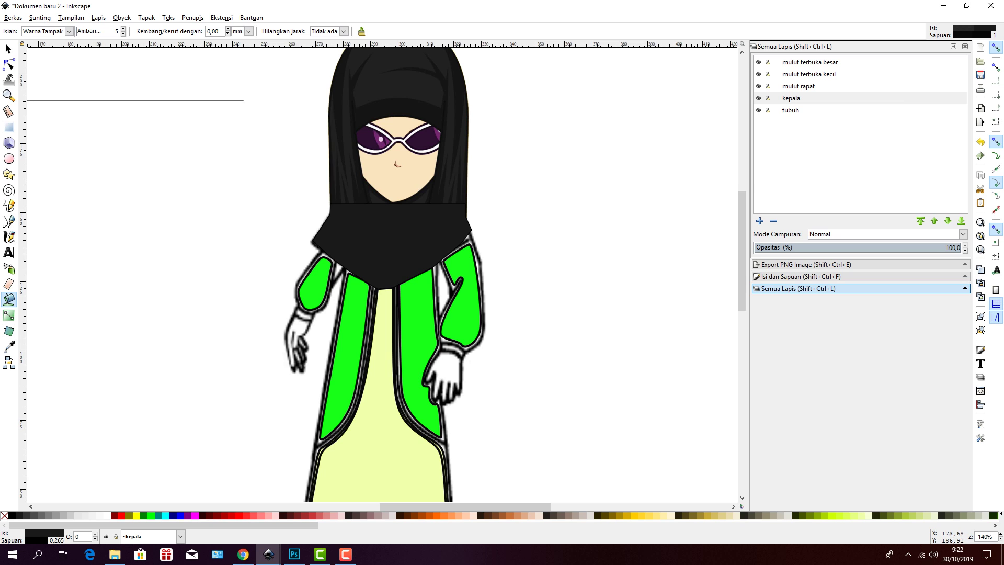
# - Bend the collar shape's upper edge slightly upward and pull its right corner nodes outward over the shoulder
pyautogui.click(8, 64)
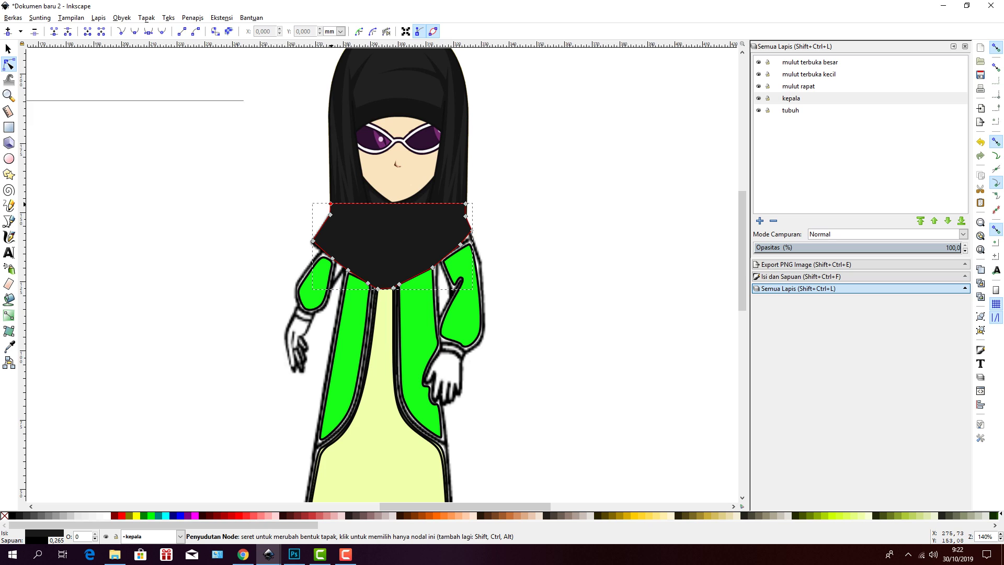
pyautogui.click(330, 203)
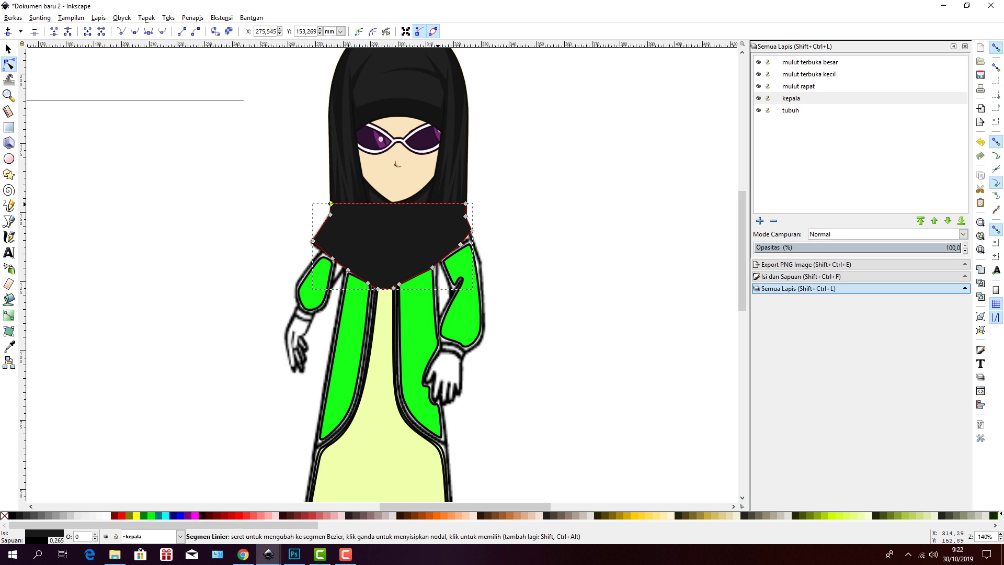
pyautogui.moveTo(438, 204); pyautogui.dragTo(438, 203)
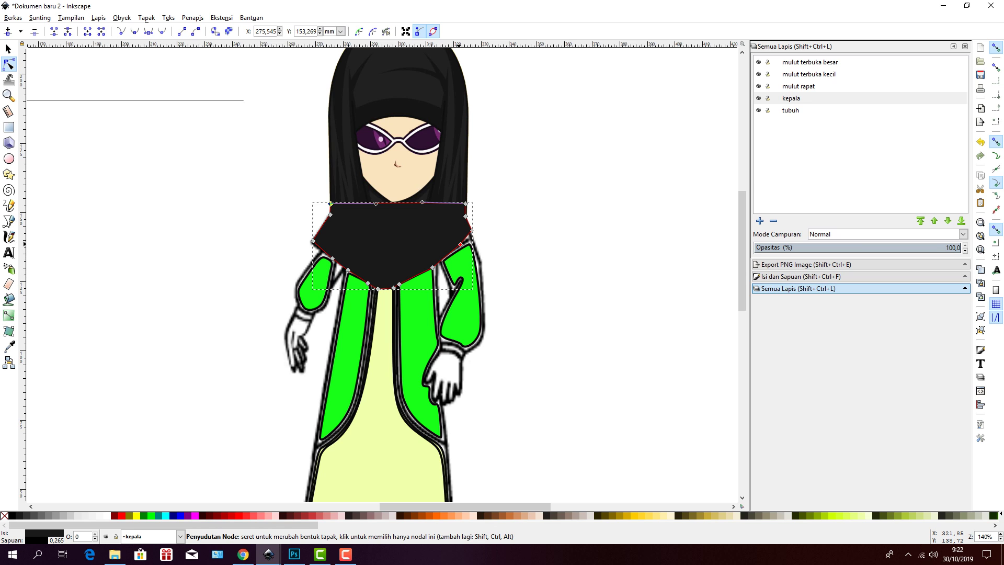
pyautogui.moveTo(460, 245); pyautogui.dragTo(469, 245)
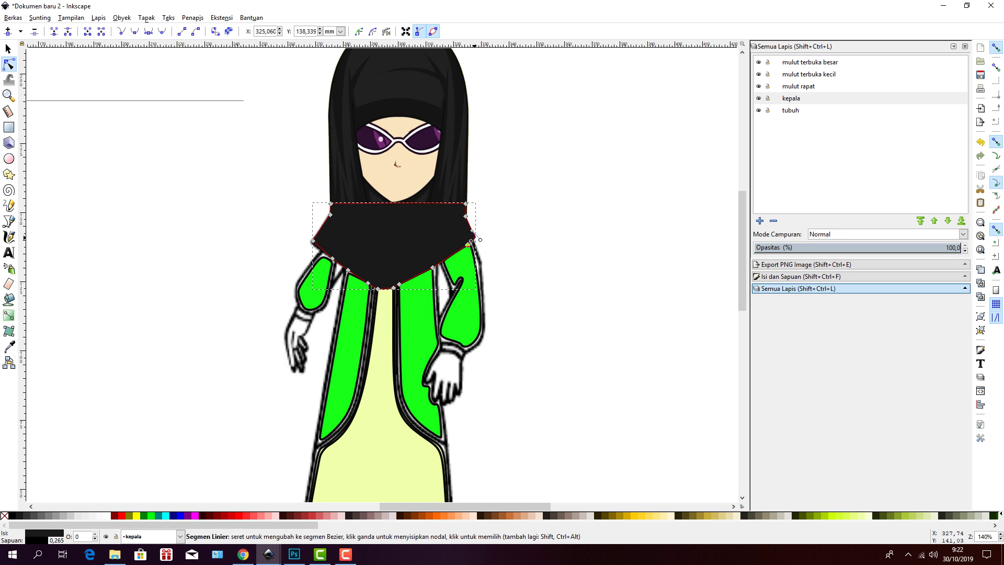
pyautogui.moveTo(477, 239)
pyautogui.mouseDown()
pyautogui.moveTo(486, 233)
pyautogui.moveTo(480, 251)
pyautogui.mouseUp()
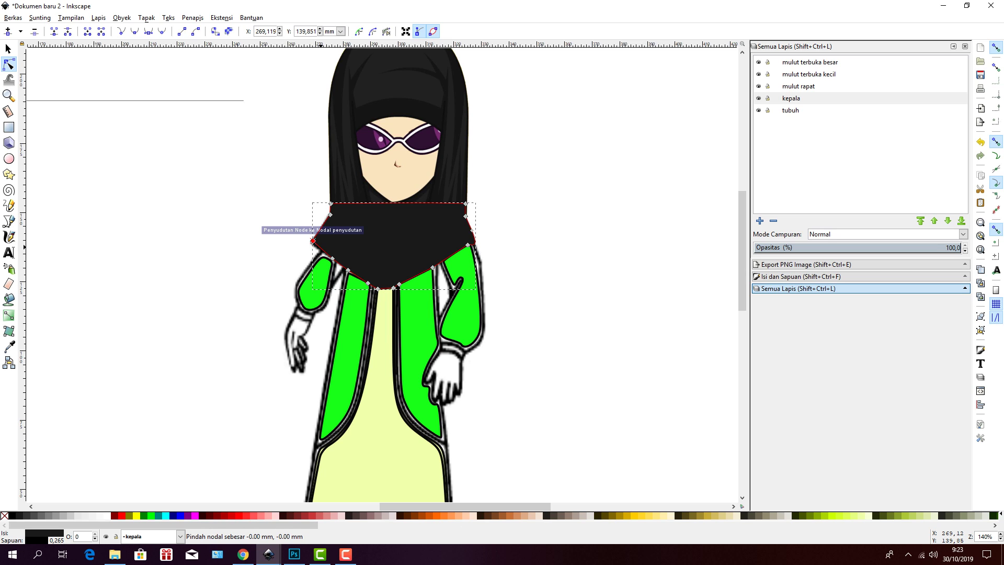
# - Move the collar's left corner node to about X 271.8, Y 135.5 mm, and adjust its lower-left nodes and upper edge
pyautogui.moveTo(312, 241); pyautogui.dragTo(320, 253)
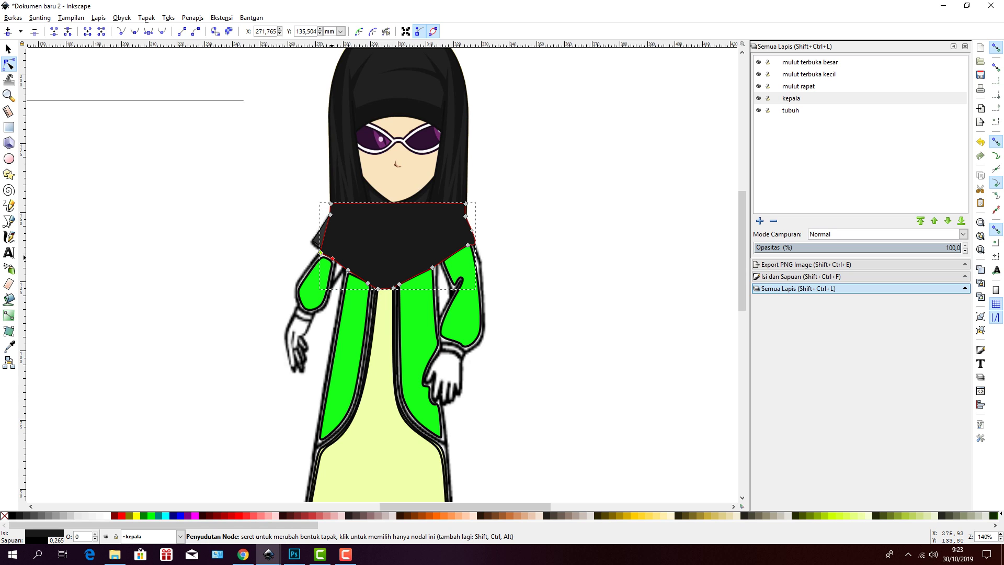
pyautogui.click(332, 259)
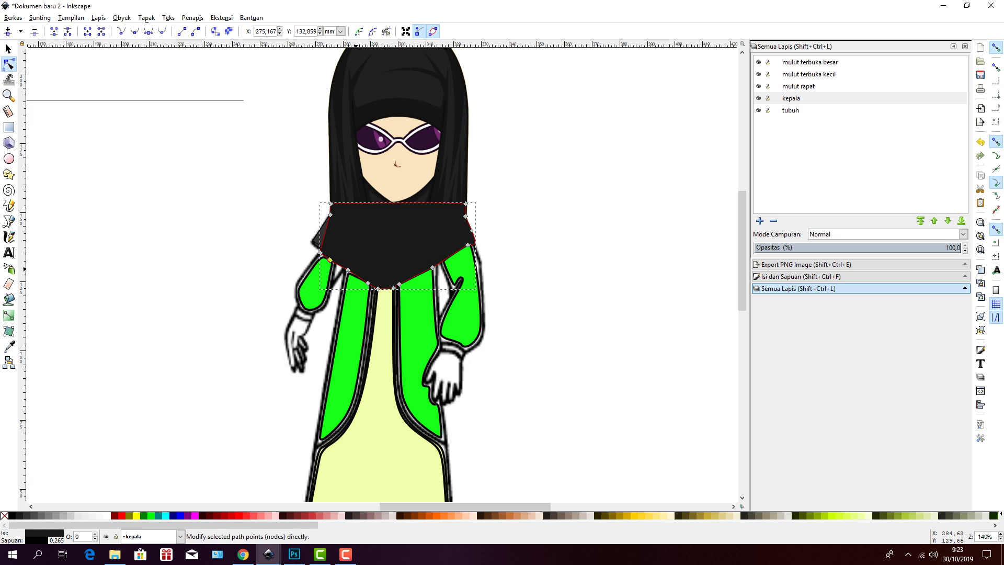
pyautogui.moveTo(348, 269); pyautogui.dragTo(346, 273)
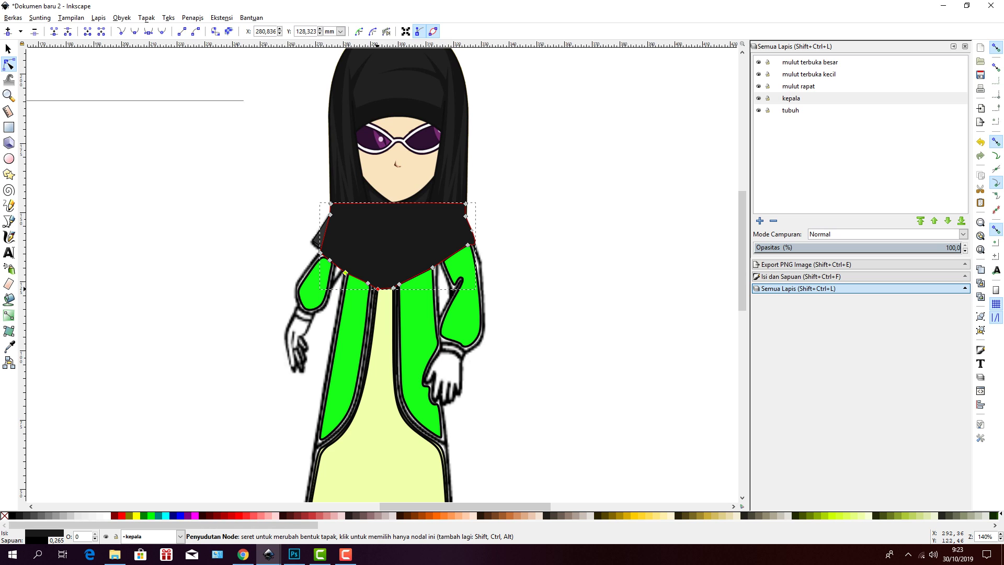
pyautogui.click(377, 289)
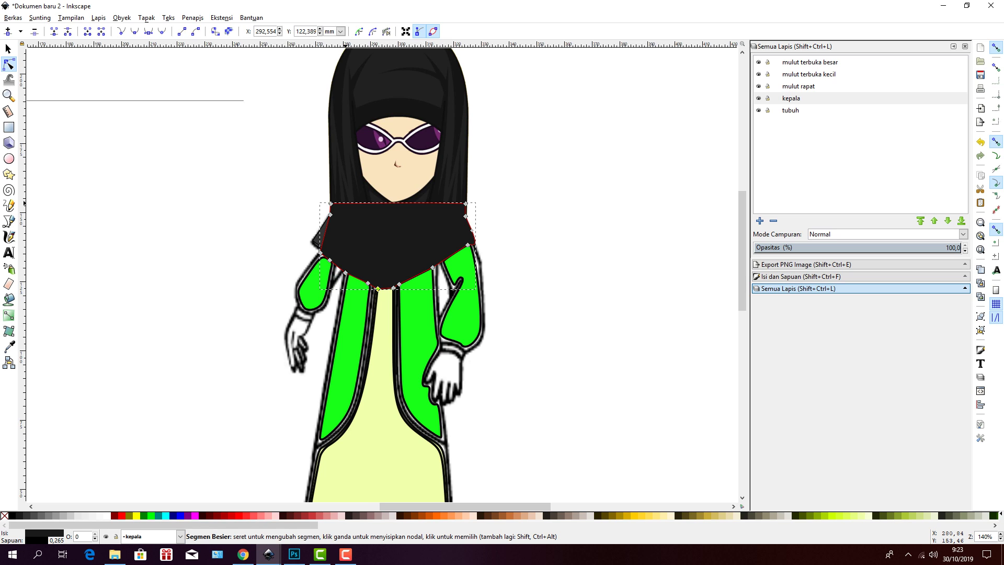
pyautogui.moveTo(345, 204)
pyautogui.mouseDown()
pyautogui.moveTo(356, 198)
pyautogui.moveTo(347, 204)
pyautogui.mouseUp()
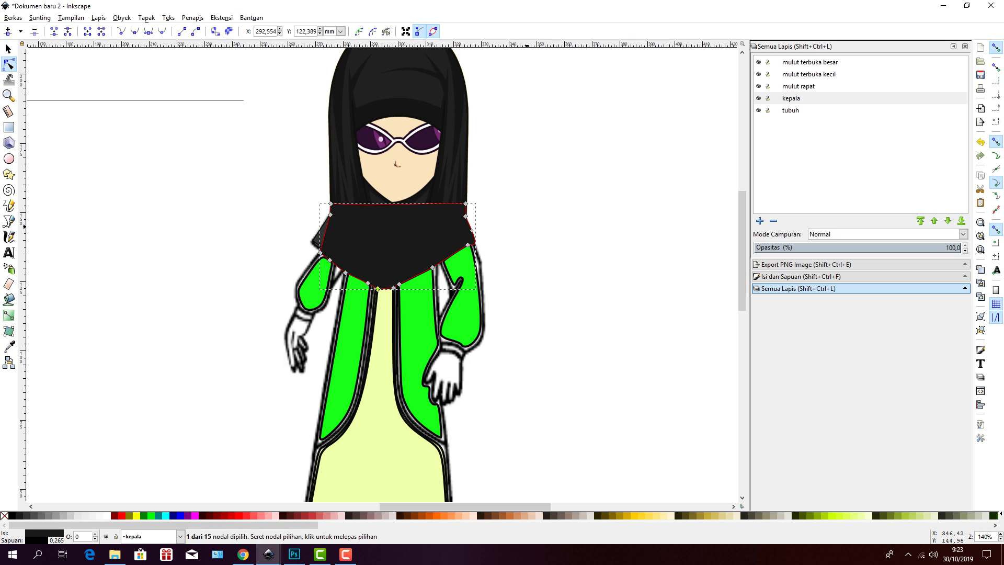
# - Try to extend the collar over the uncovered shoulder by moving its left corner node to about X 269.7, Y 134.4 mm
pyautogui.click(526, 226)
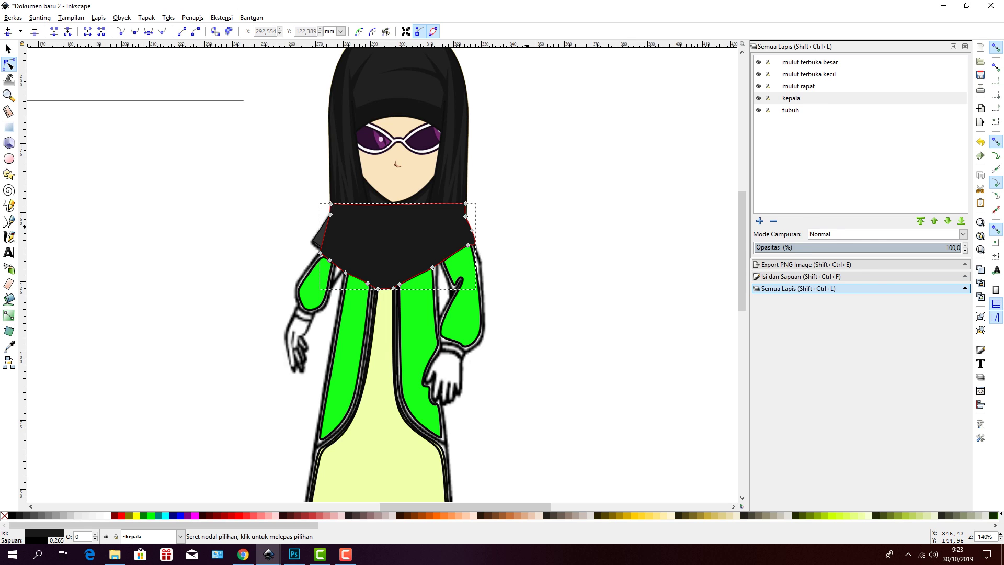
pyautogui.press('Escape')
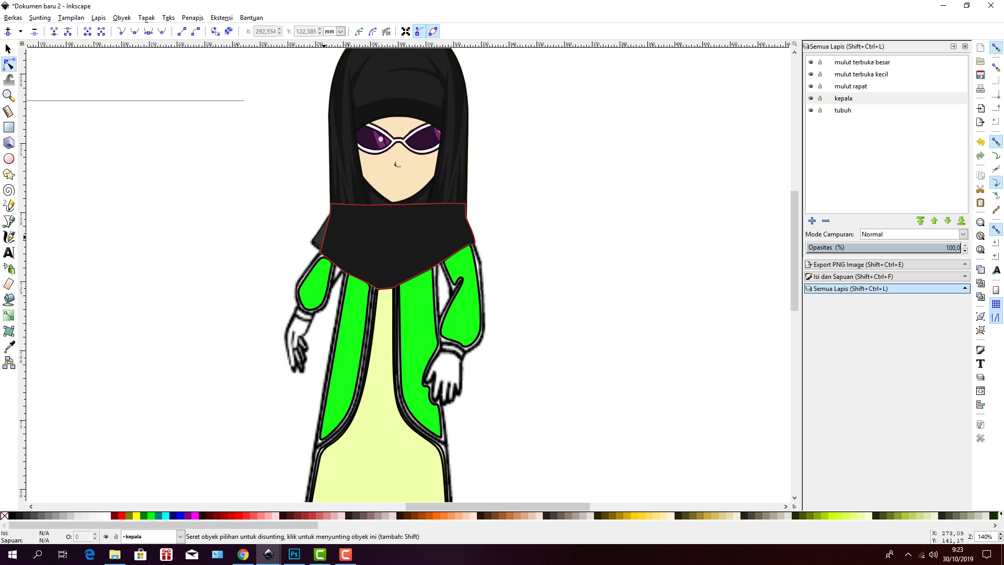
pyautogui.click(324, 236)
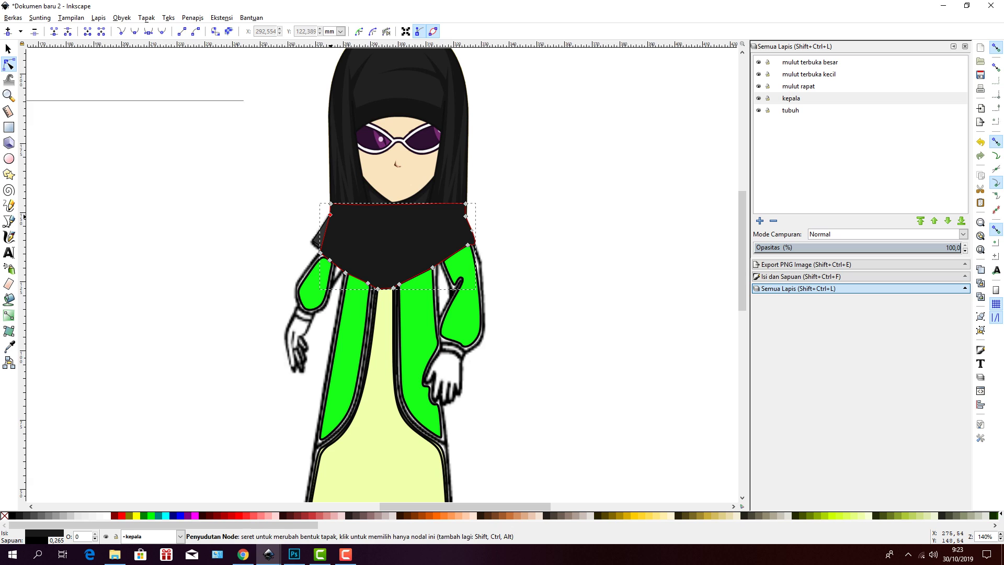
pyautogui.click(330, 215)
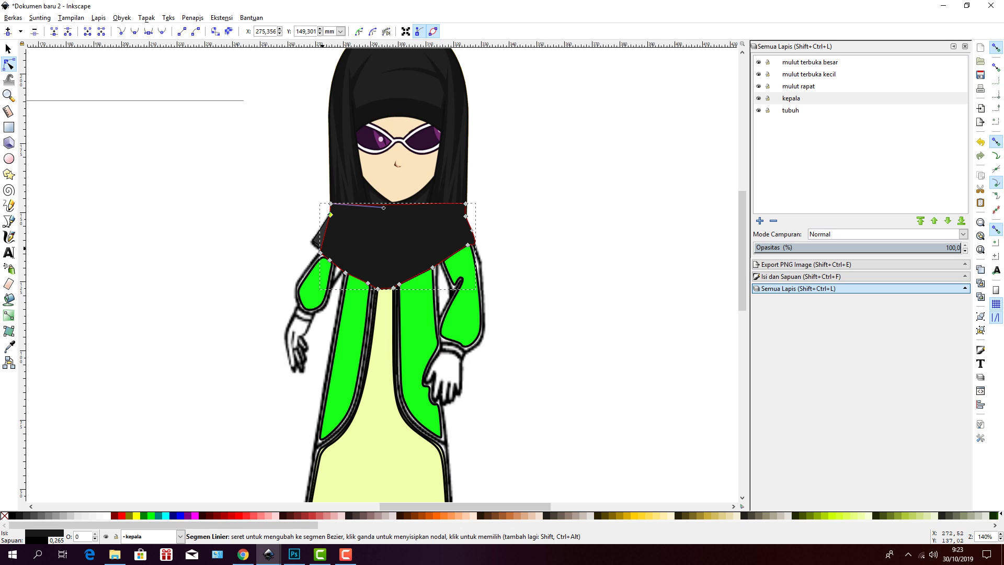
pyautogui.moveTo(320, 253)
pyautogui.mouseDown()
pyautogui.moveTo(312, 240)
pyautogui.moveTo(305, 248)
pyautogui.mouseUp()
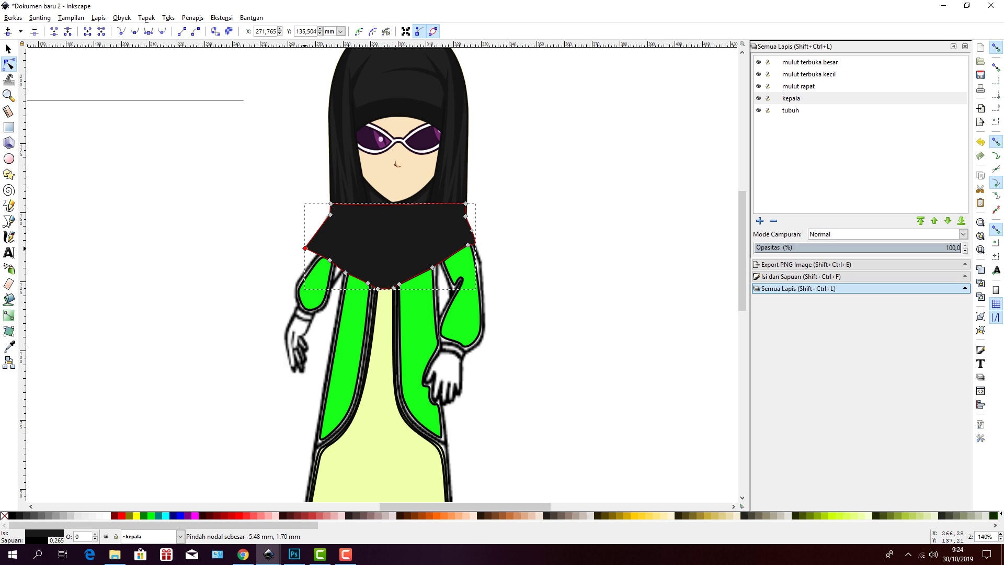
pyautogui.moveTo(305, 248); pyautogui.dragTo(314, 256)
pyautogui.click(531, 238)
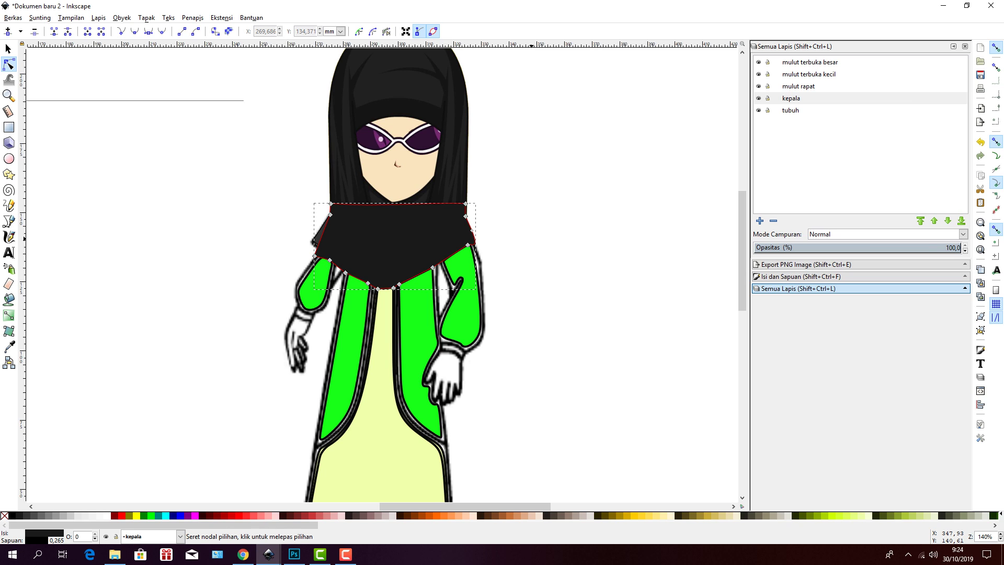
pyautogui.click(531, 238)
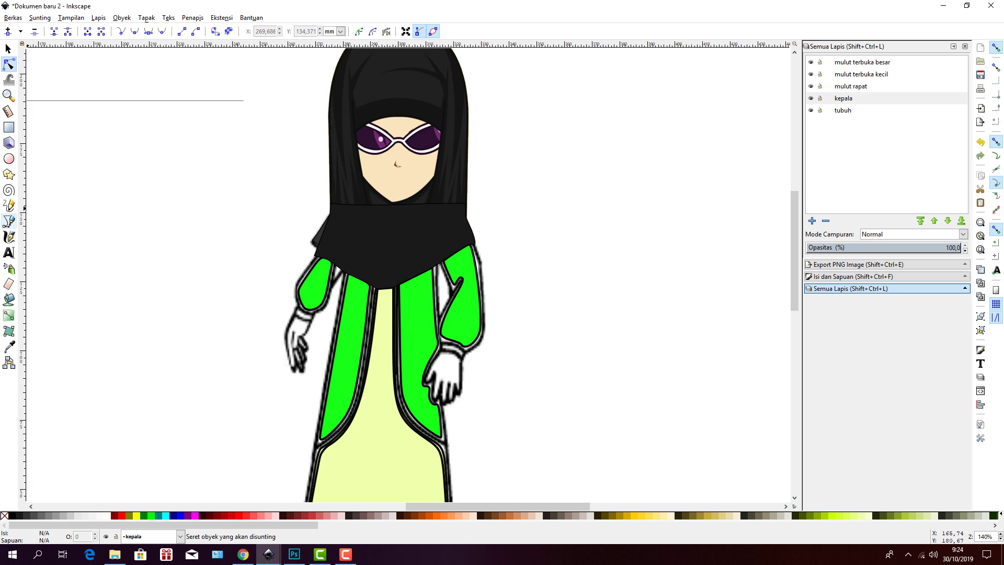
# - Draw a small closed straight-line path along the uncovered gray edge beside the collar's left side
pyautogui.click(9, 221)
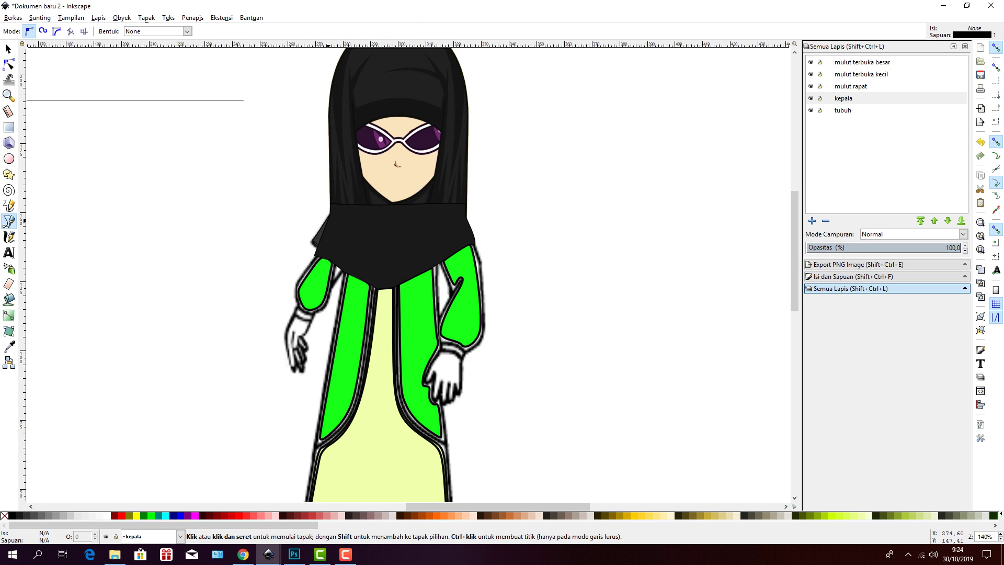
pyautogui.click(331, 214)
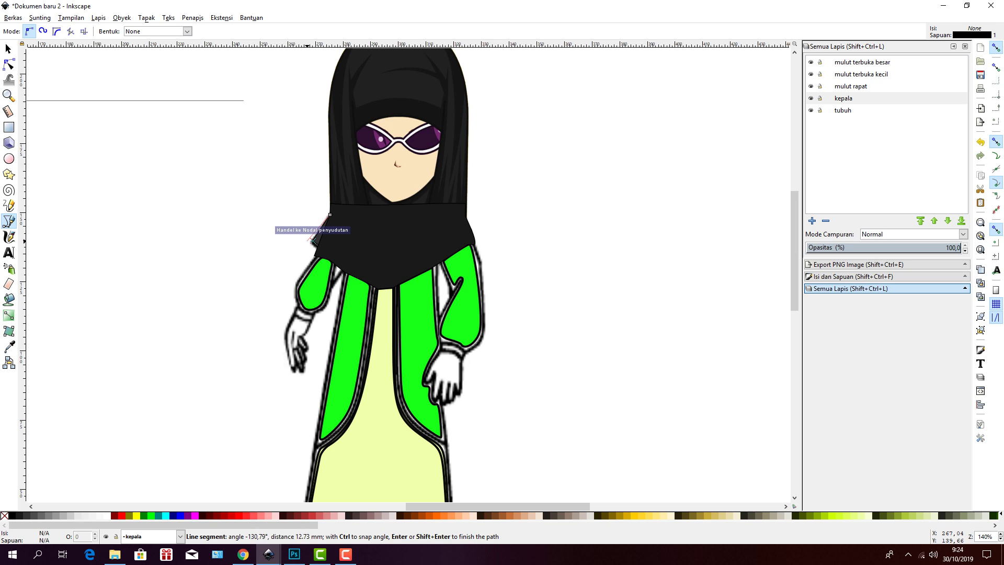
pyautogui.click(313, 241)
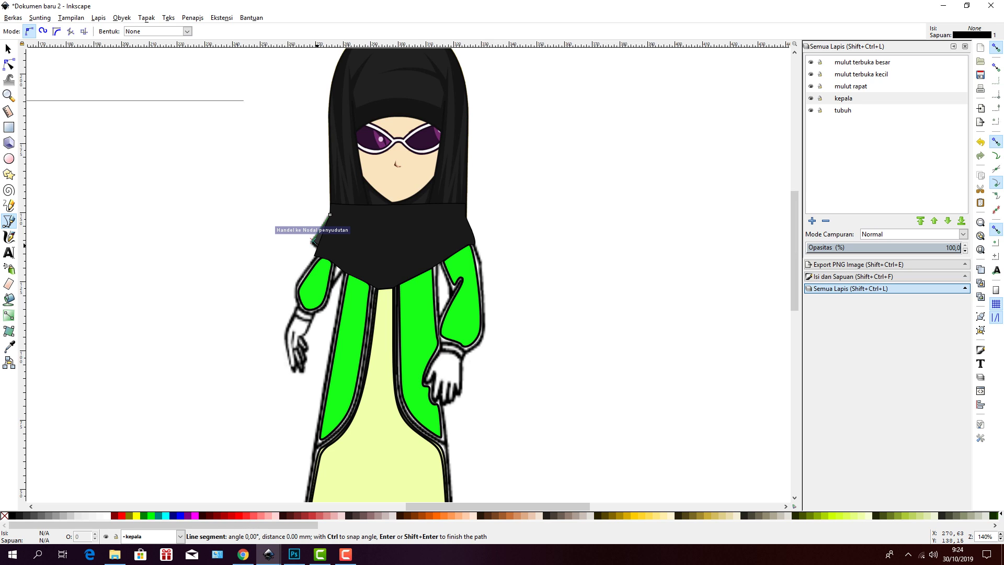
pyautogui.click(330, 215)
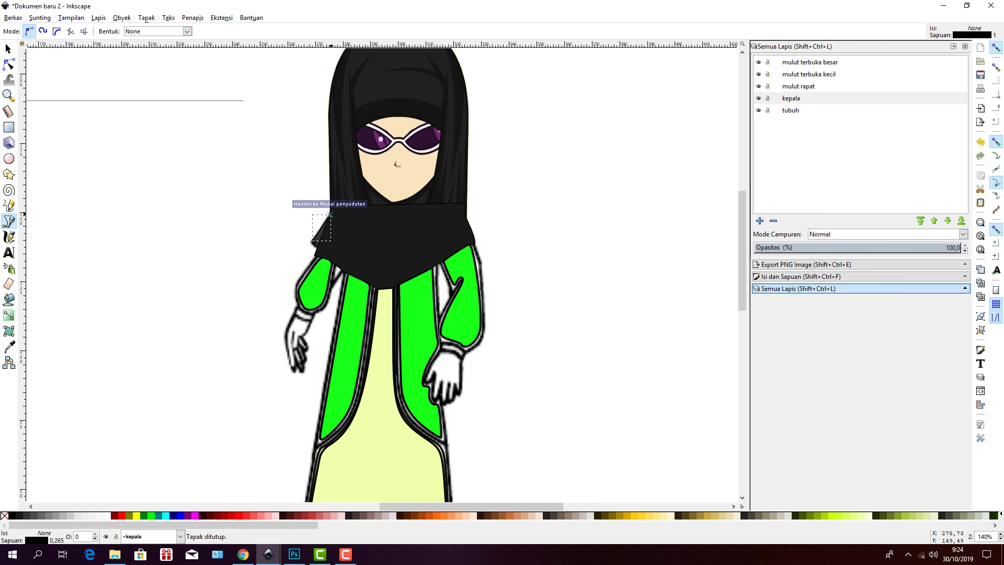
# - Try to reshape the small path into a filler piece by bending its segments and moving its nodes toward the collar, and deselect it
pyautogui.press('n')
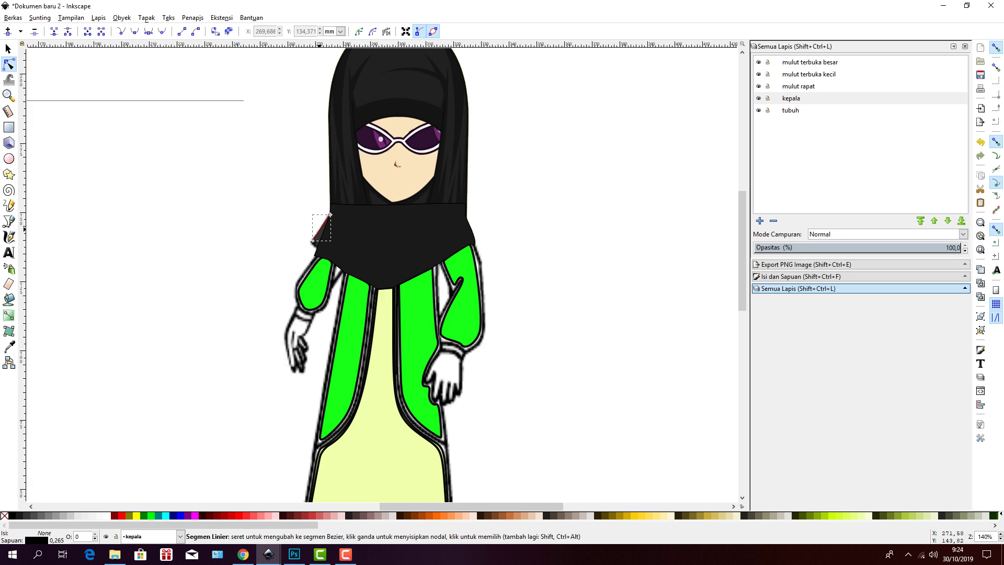
pyautogui.moveTo(321, 229); pyautogui.dragTo(312, 256)
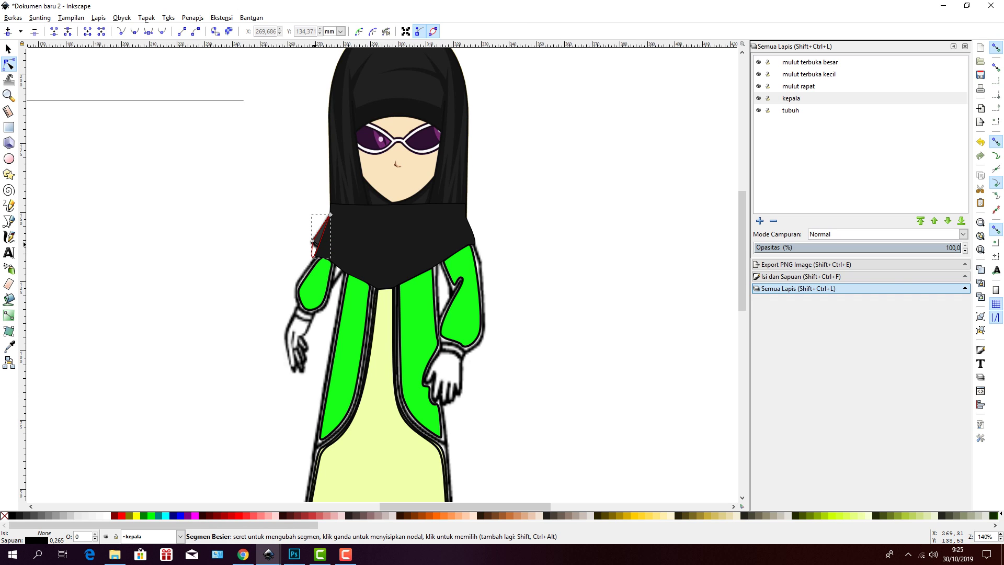
pyautogui.moveTo(315, 244)
pyautogui.mouseDown()
pyautogui.moveTo(318, 252)
pyautogui.moveTo(313, 242)
pyautogui.mouseUp()
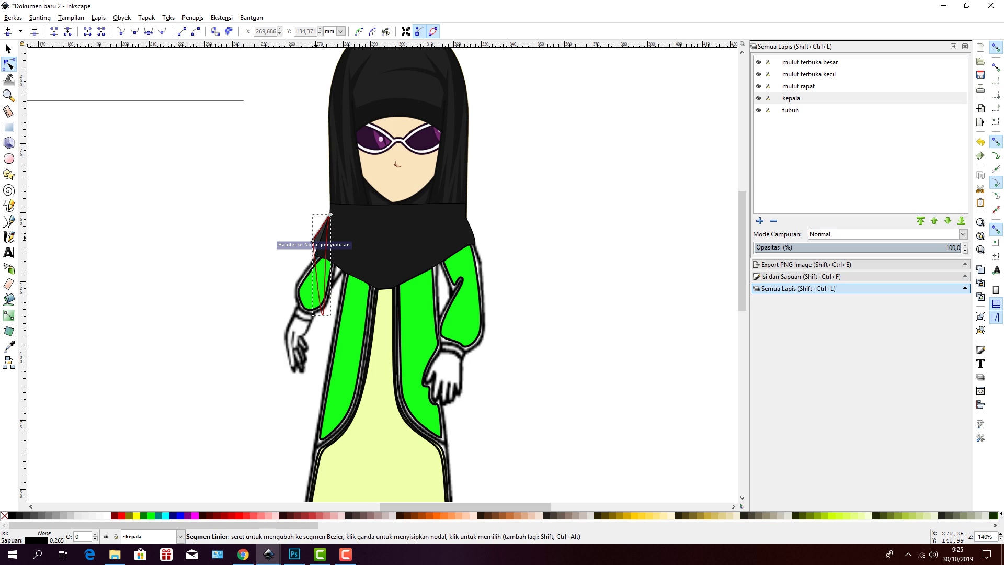
pyautogui.click(313, 242)
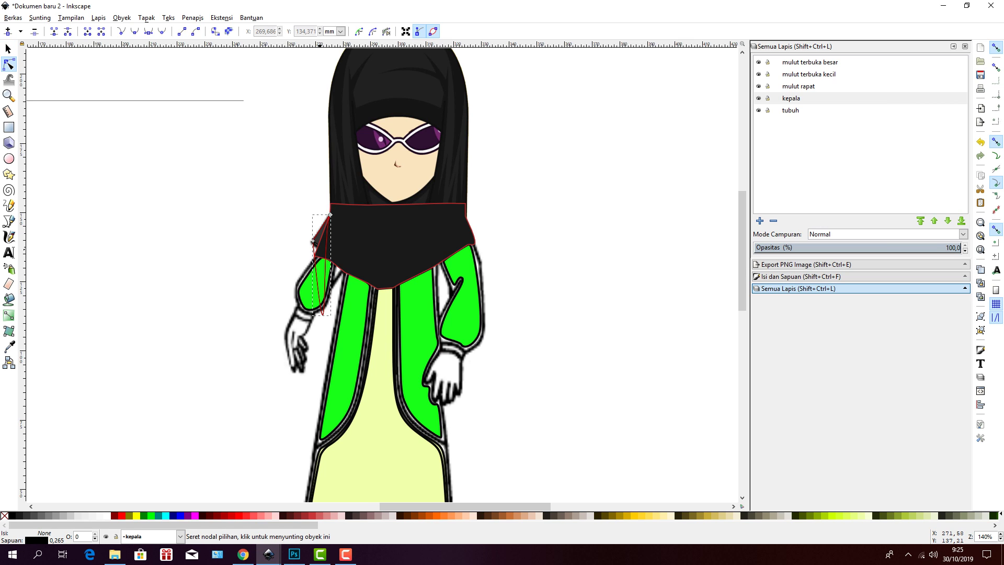
pyautogui.click(313, 241)
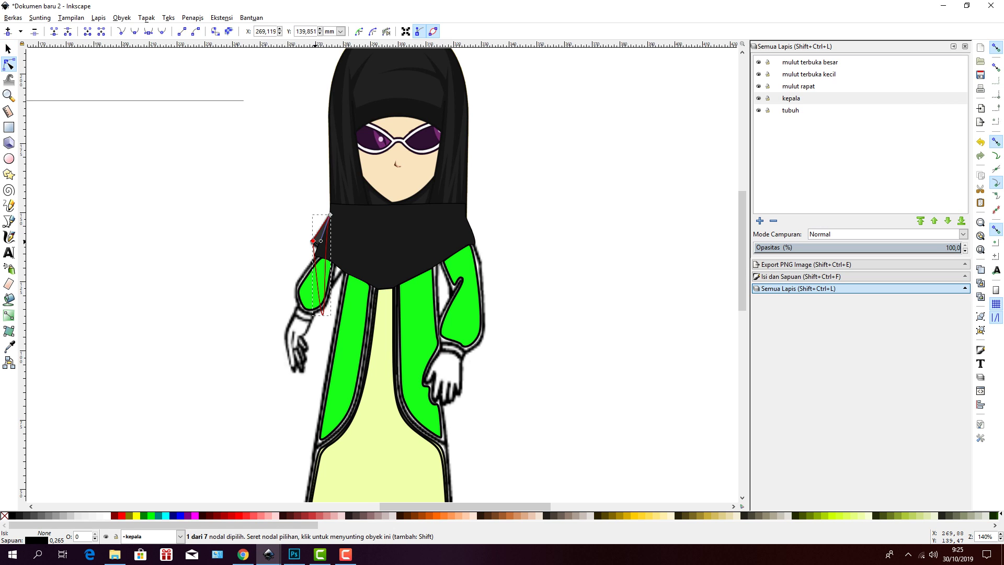
pyautogui.moveTo(323, 314); pyautogui.dragTo(313, 242)
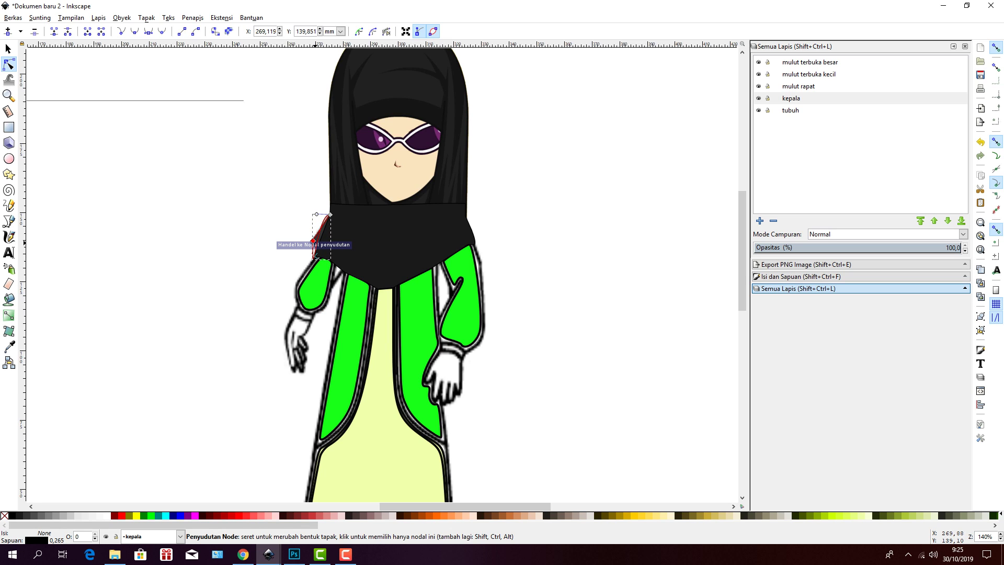
pyautogui.moveTo(313, 242); pyautogui.dragTo(326, 246)
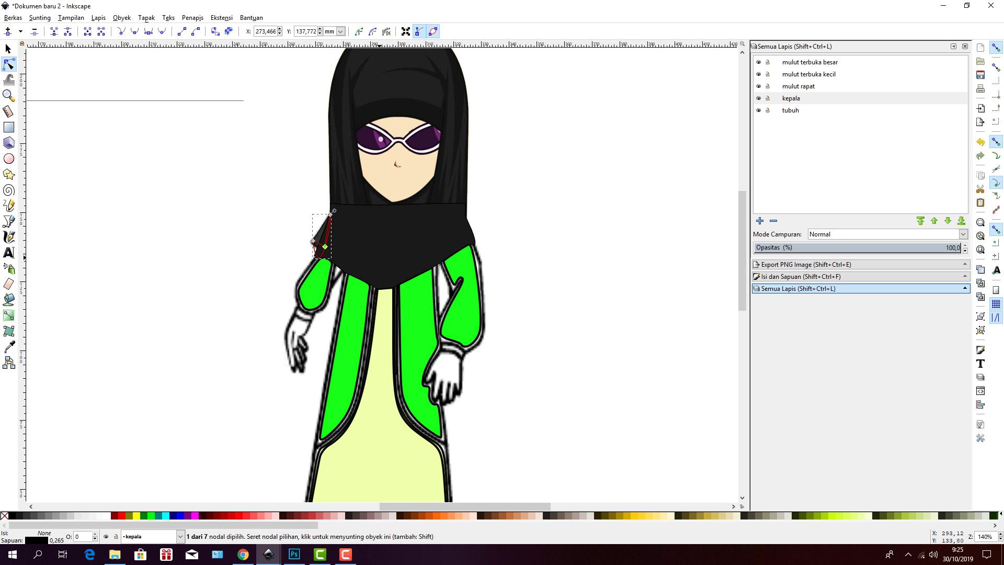
pyautogui.press('Escape')
pyautogui.click(365, 256)
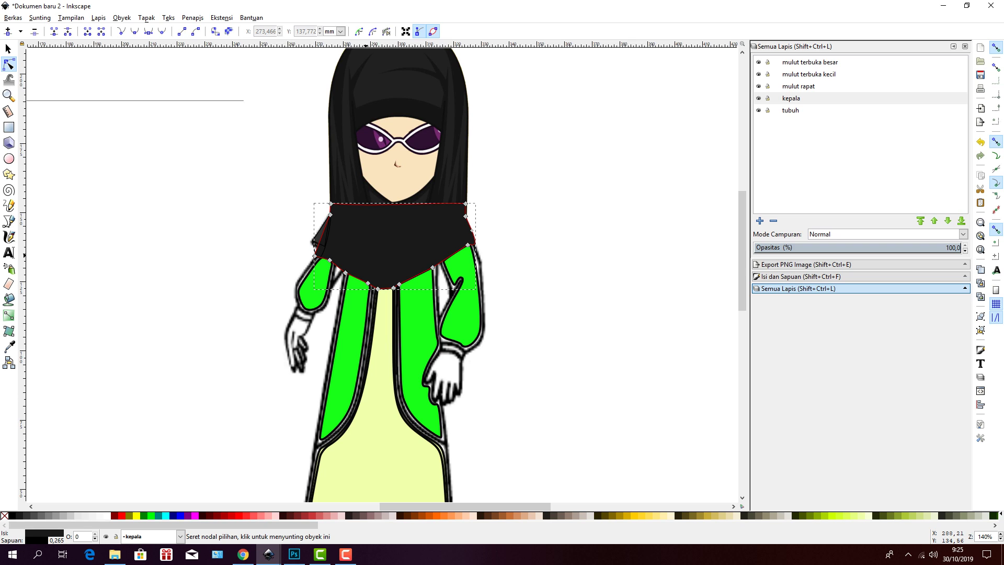
pyautogui.click(514, 242)
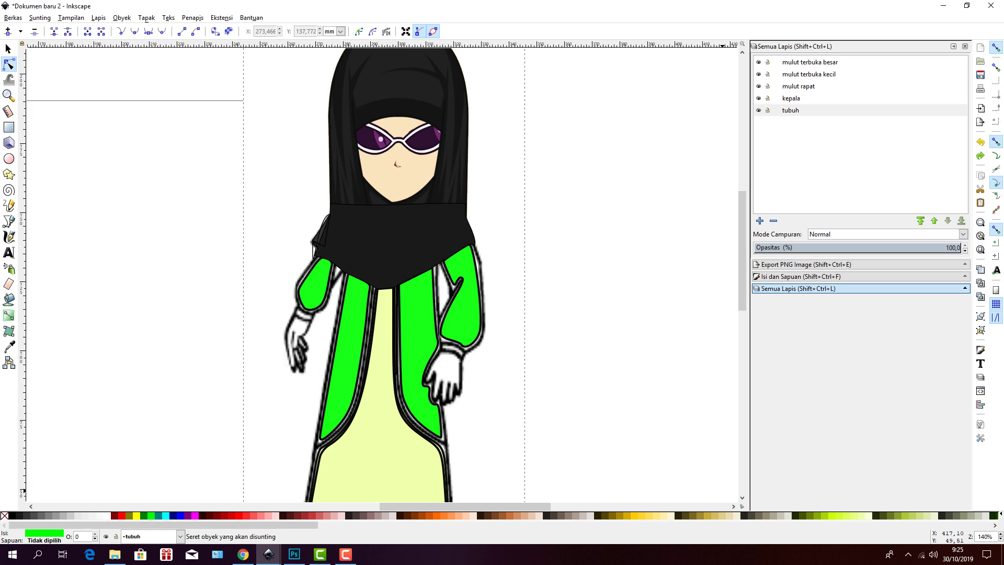
# - Undo the filler path and previous corner move, and move the collar's left corner node to about X 269.1, Y 139.9 mm
pyautogui.hotkey('ctrl', 'z')
pyautogui.click(370, 261)
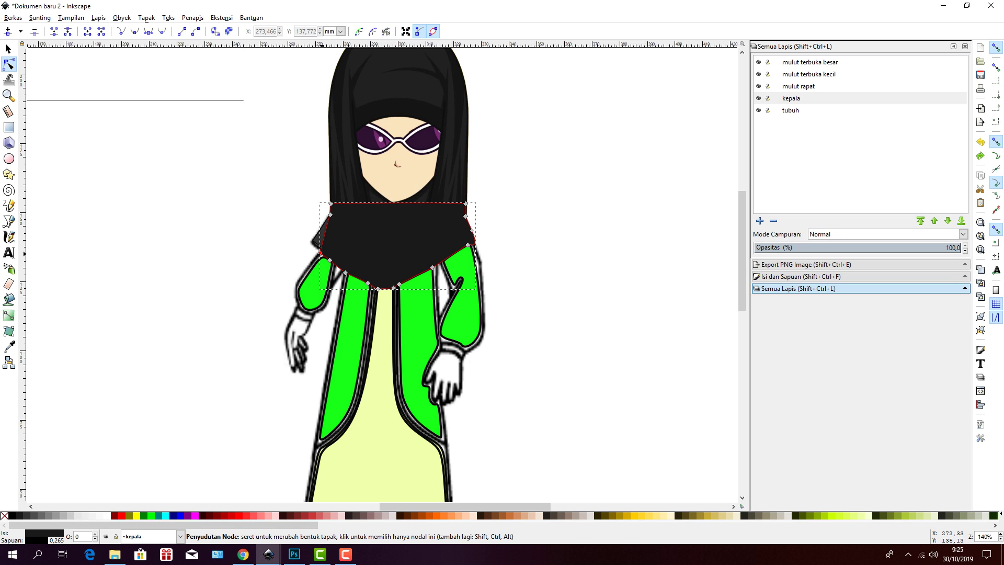
pyautogui.moveTo(320, 253); pyautogui.dragTo(313, 241)
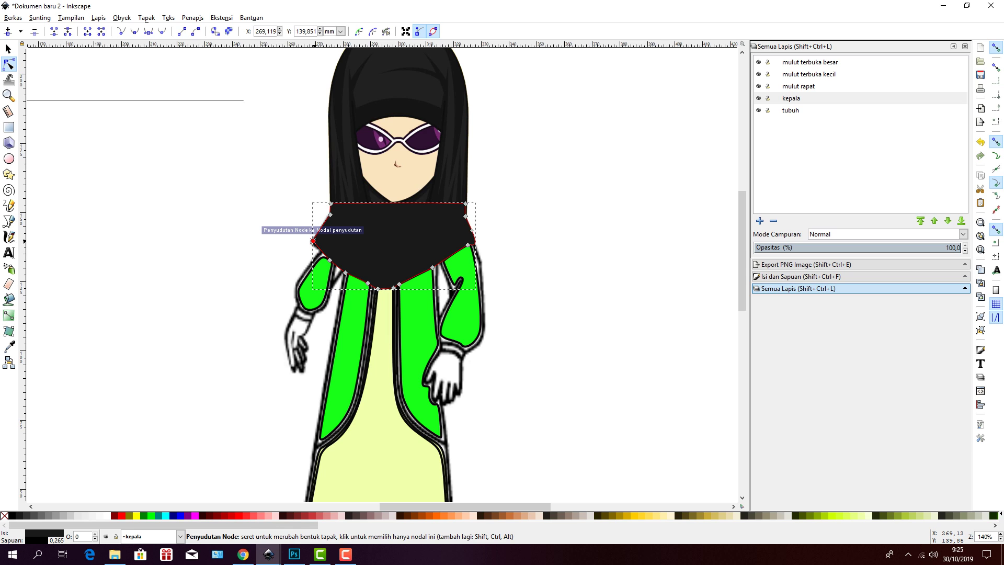
pyautogui.click(536, 228)
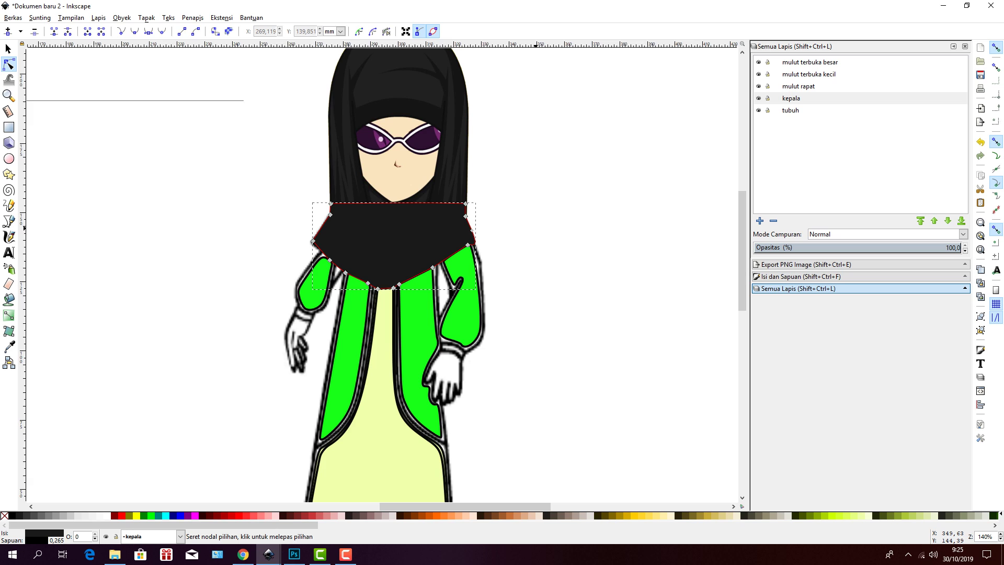
pyautogui.click(534, 225)
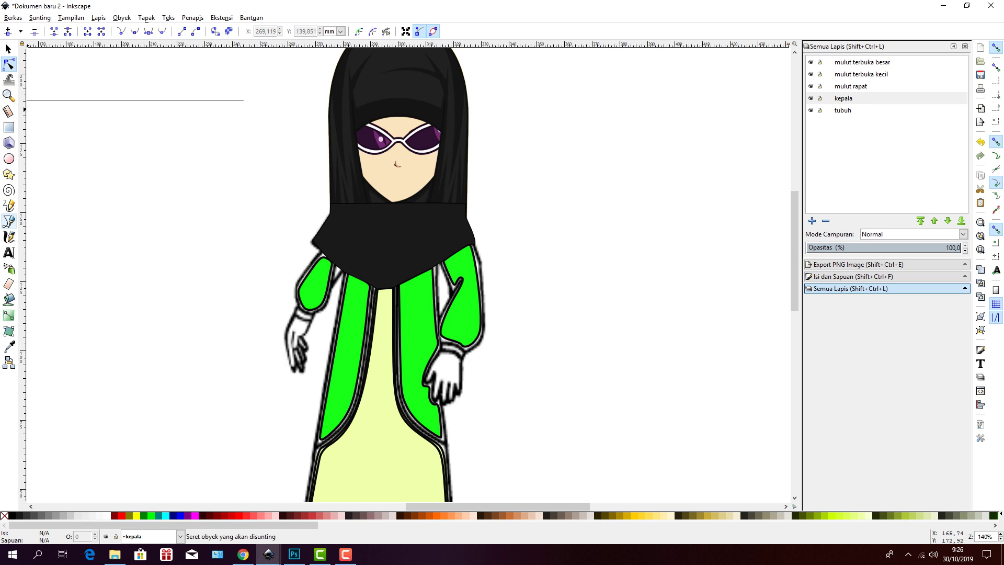
# - Start a straight-line path at the collar's upper-left corner, run it along the upper edge to the chin, and trace around the face opening
pyautogui.click(10, 222)
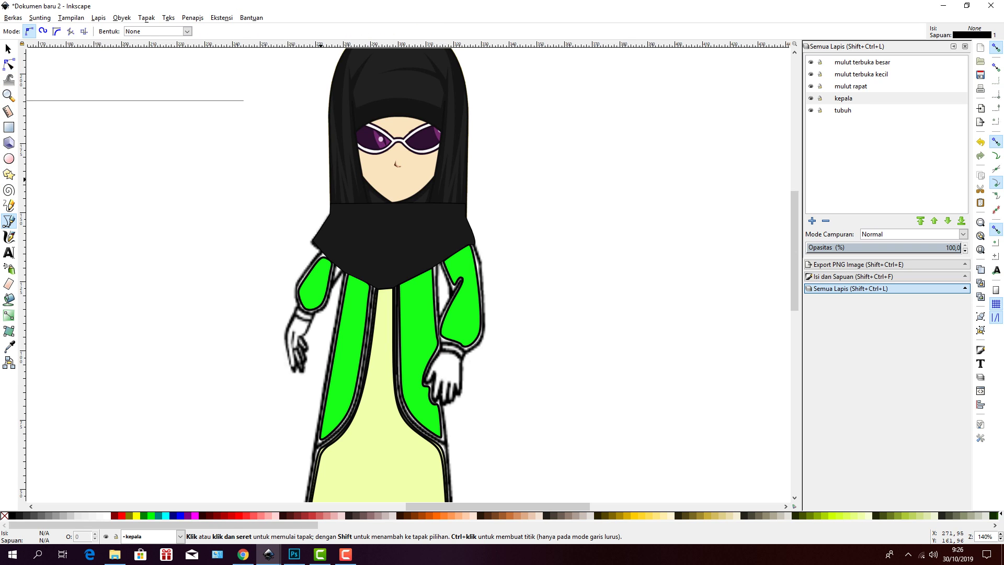
pyautogui.click(330, 204)
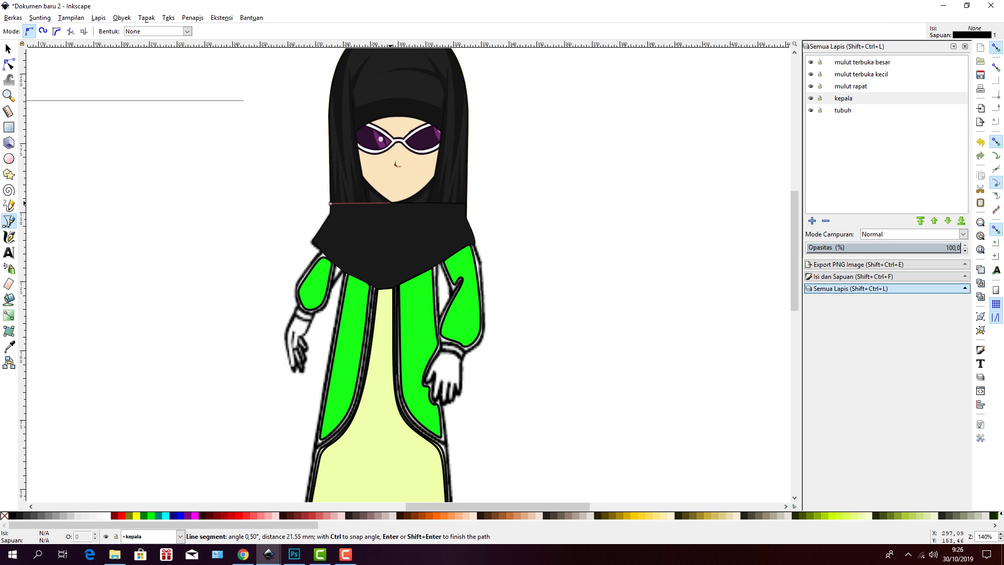
pyautogui.click(391, 203)
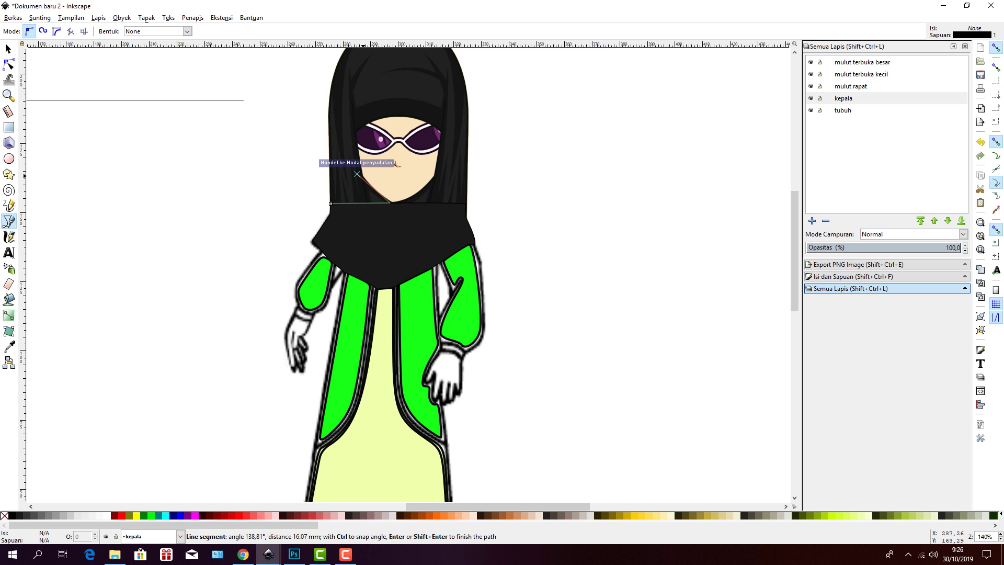
pyautogui.click(356, 174)
pyautogui.click(357, 174)
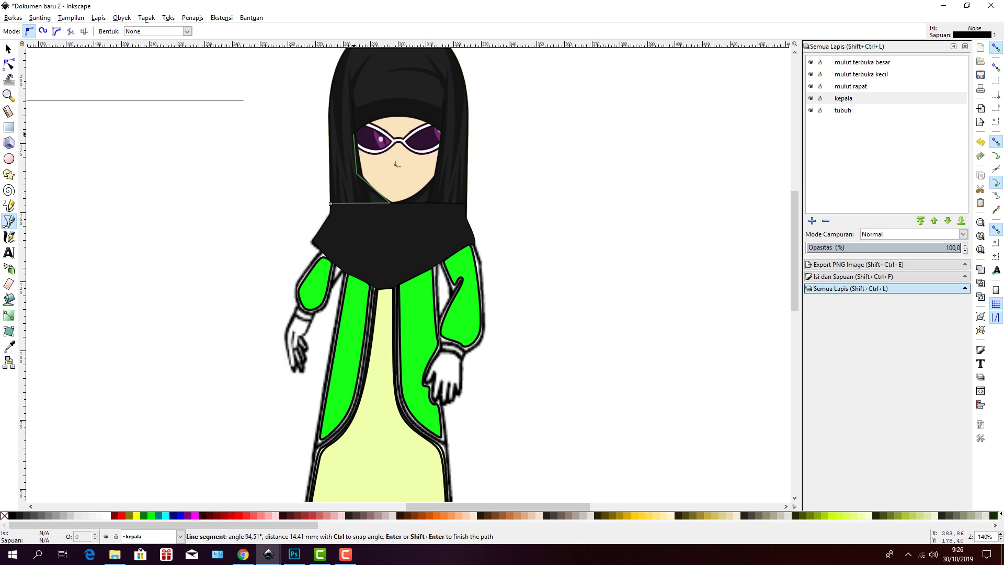
pyautogui.click(354, 134)
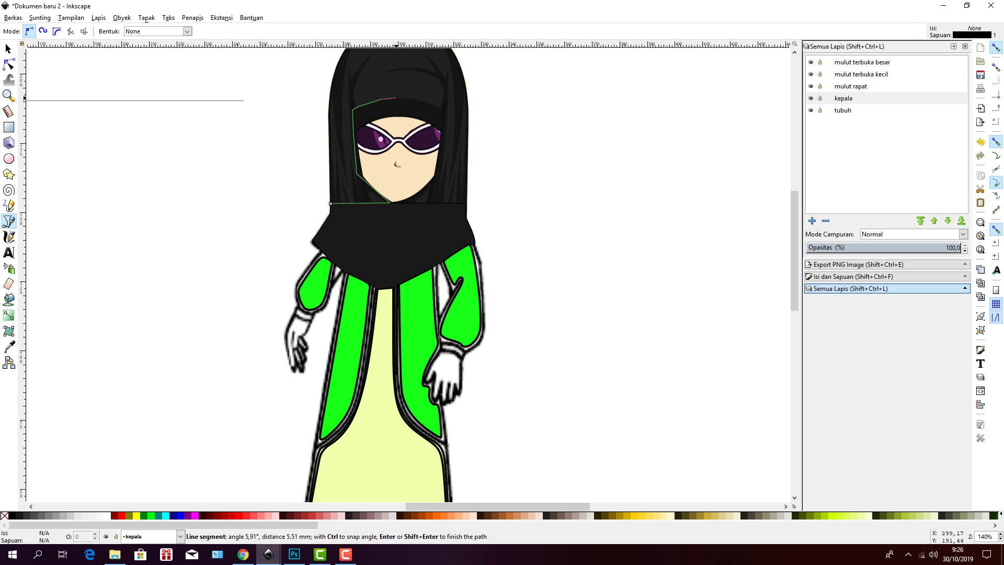
pyautogui.click(396, 97)
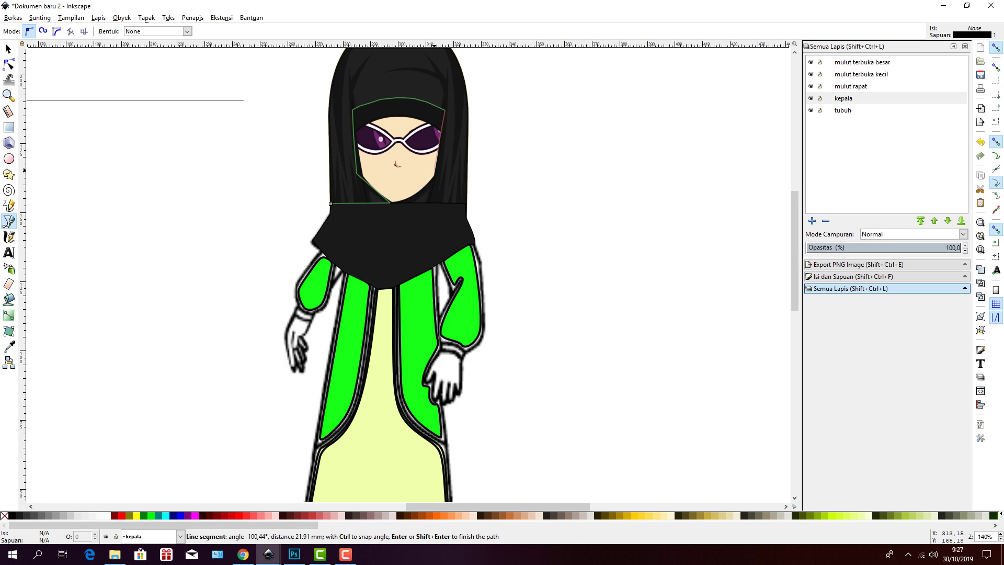
pyautogui.click(433, 167)
pyautogui.click(397, 206)
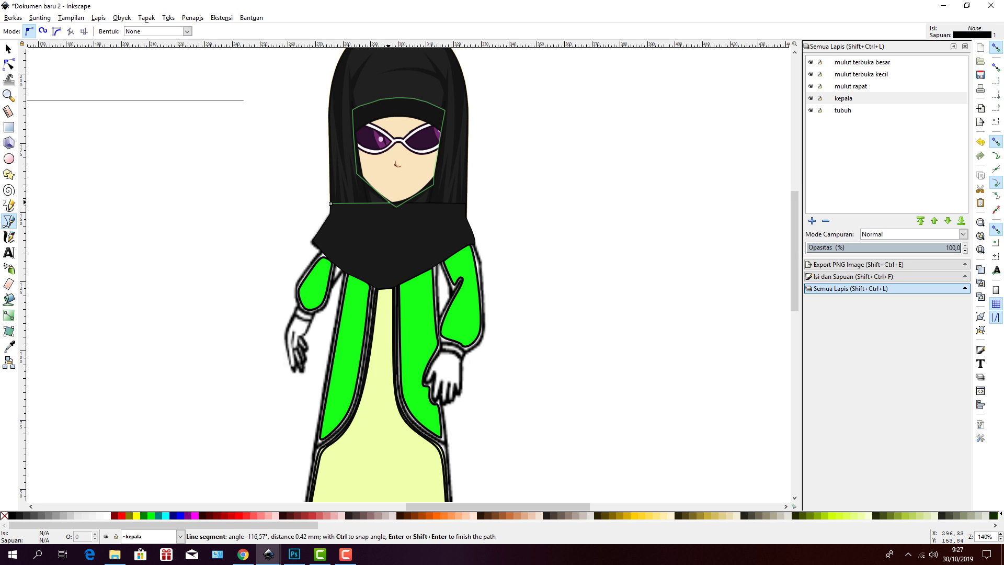
# - Trace the veil's outer outline up one side, across the top and down the other side, and close the path at the collar's upper-left corner
pyautogui.click(331, 203)
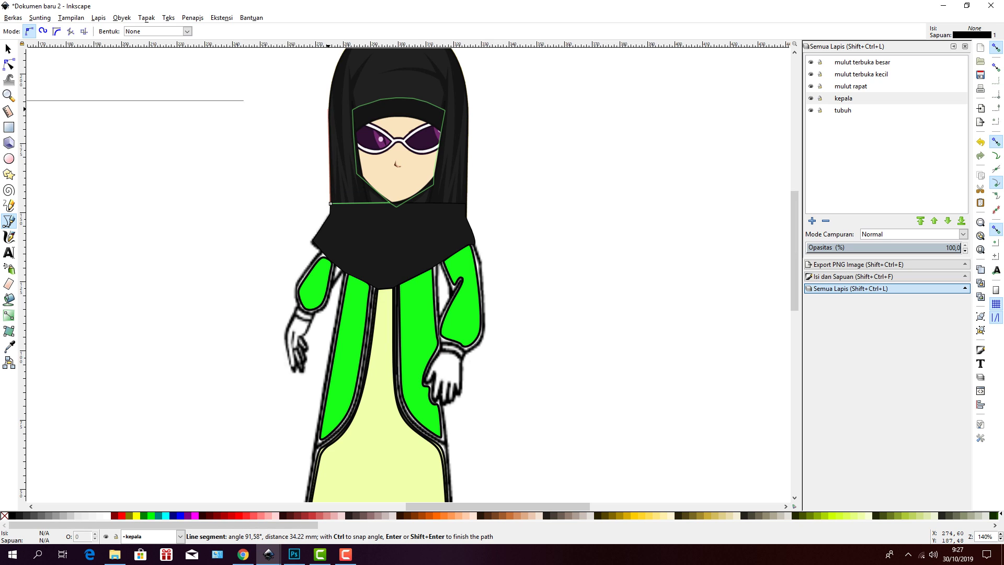
pyautogui.click(327, 107)
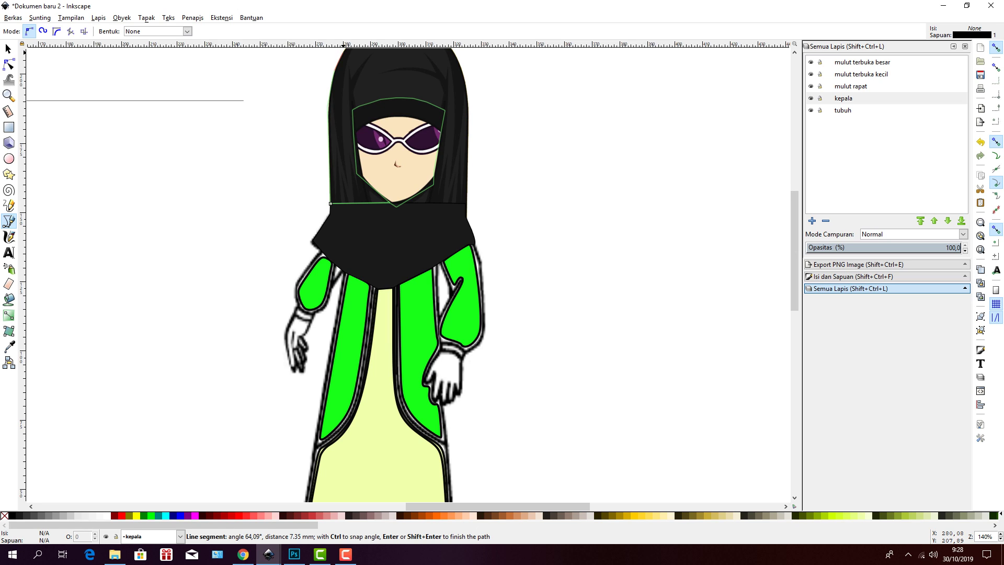
pyautogui.click(346, 53)
pyautogui.scroll(8, 784, 235)
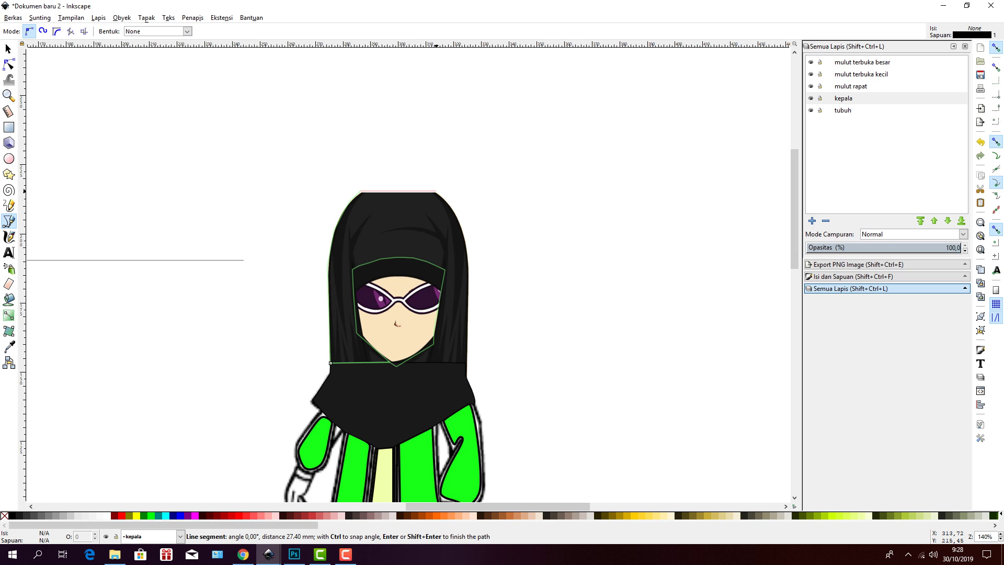
pyautogui.click(436, 192)
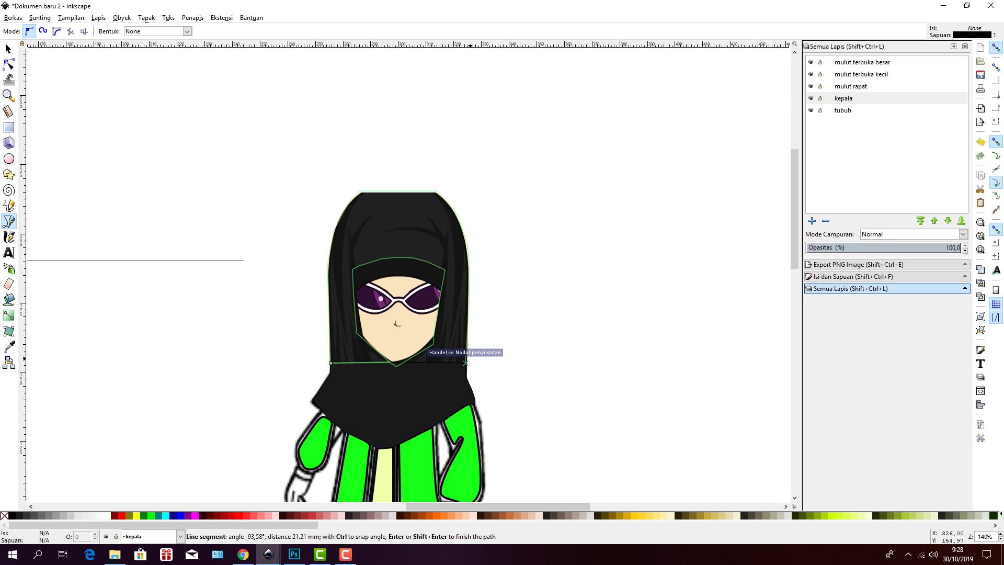
pyautogui.click(466, 362)
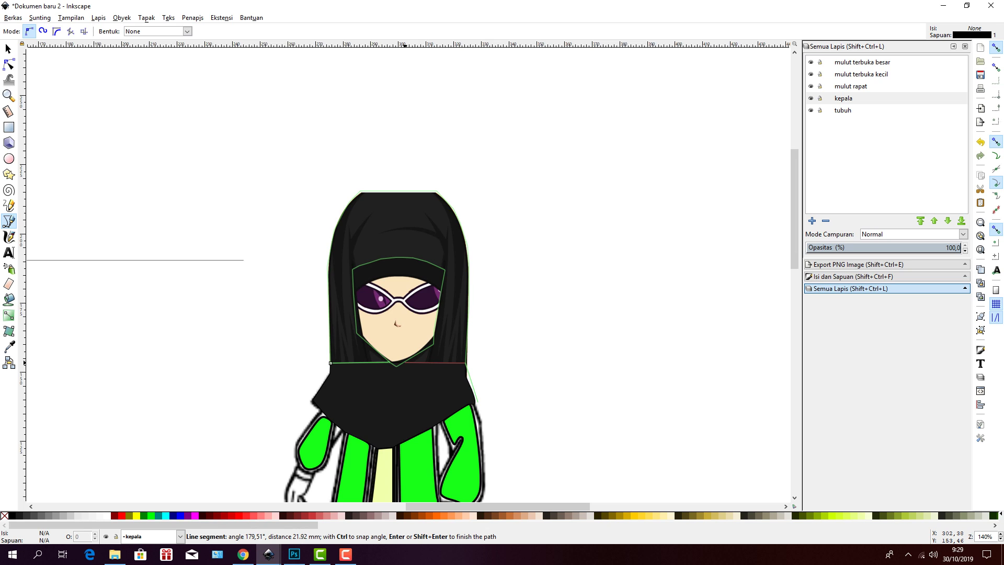
pyautogui.click(403, 363)
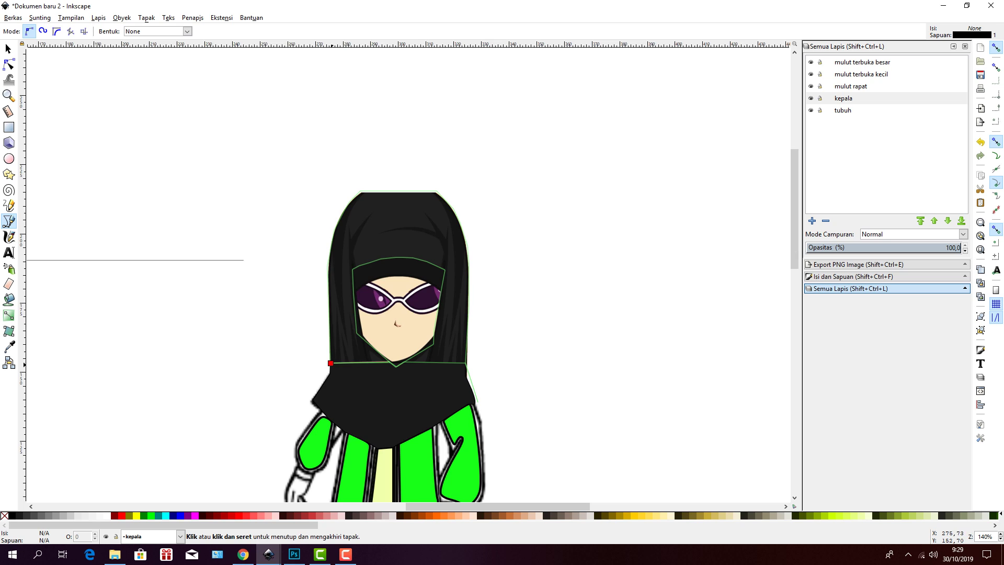
pyautogui.click(330, 362)
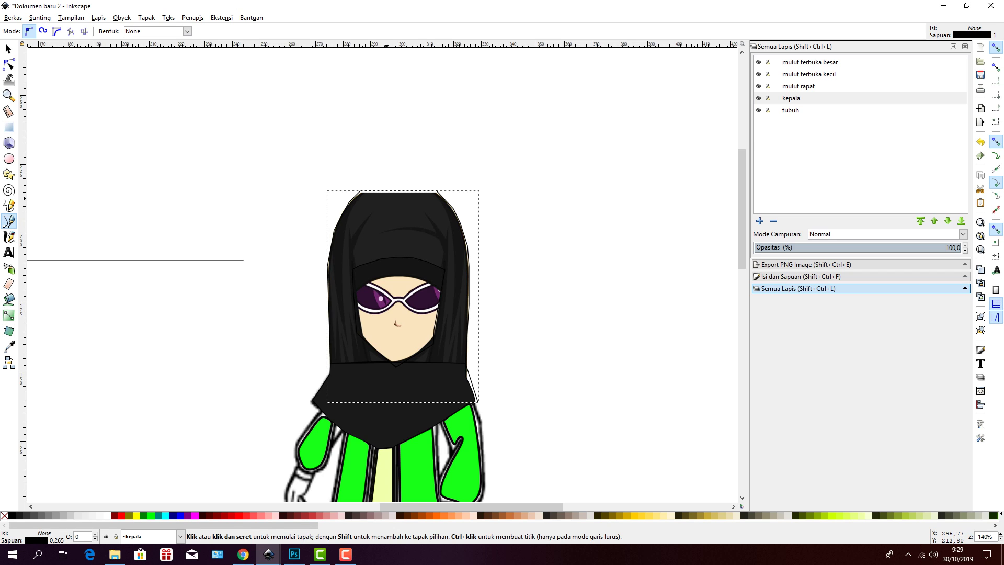
# - Adjust the two top corner nodes of the veil path and bend its upper edge into a slight curve along the head
pyautogui.press('n')
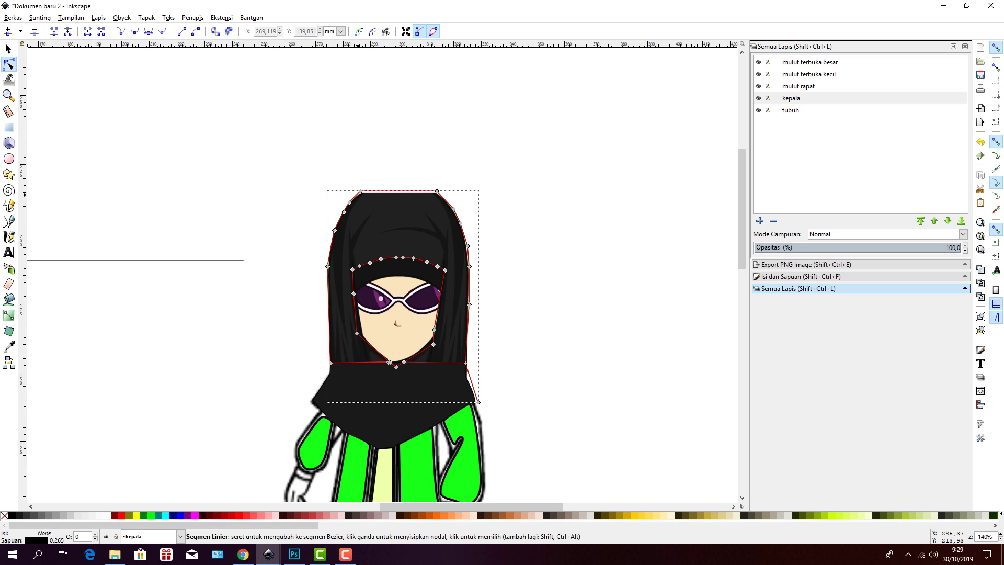
pyautogui.click(360, 191)
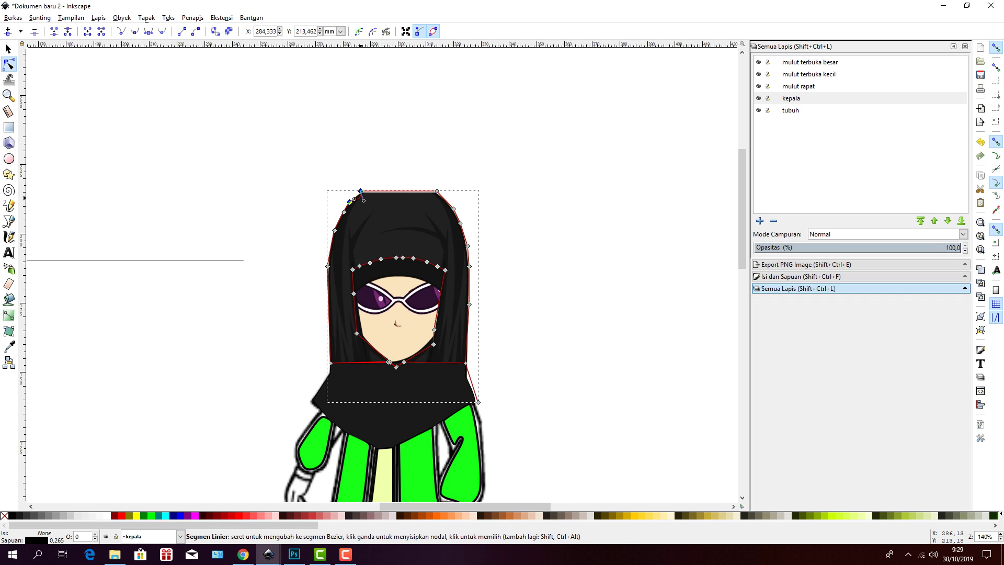
pyautogui.moveTo(364, 200); pyautogui.dragTo(362, 190)
pyautogui.click(416, 191)
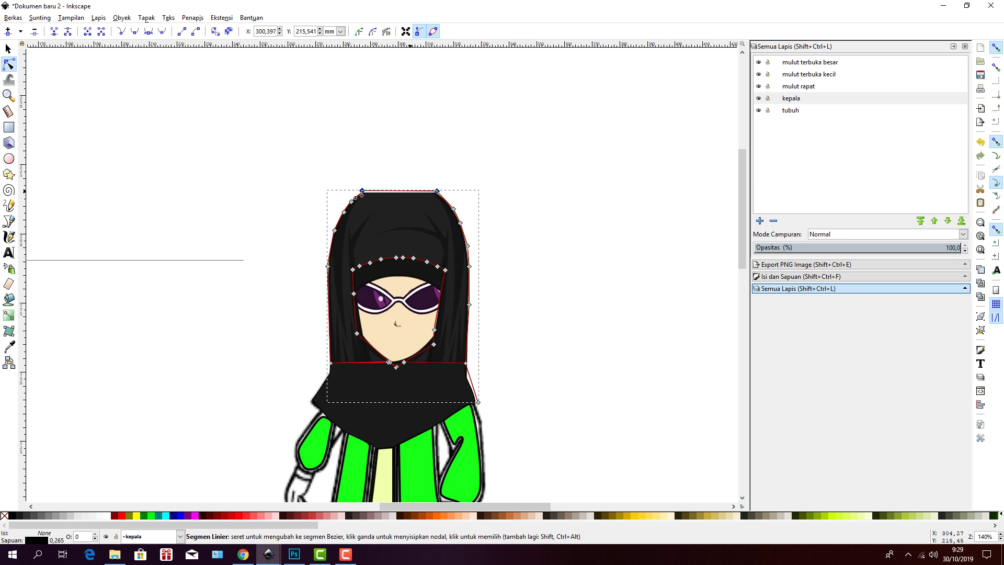
pyautogui.moveTo(410, 191); pyautogui.dragTo(411, 192)
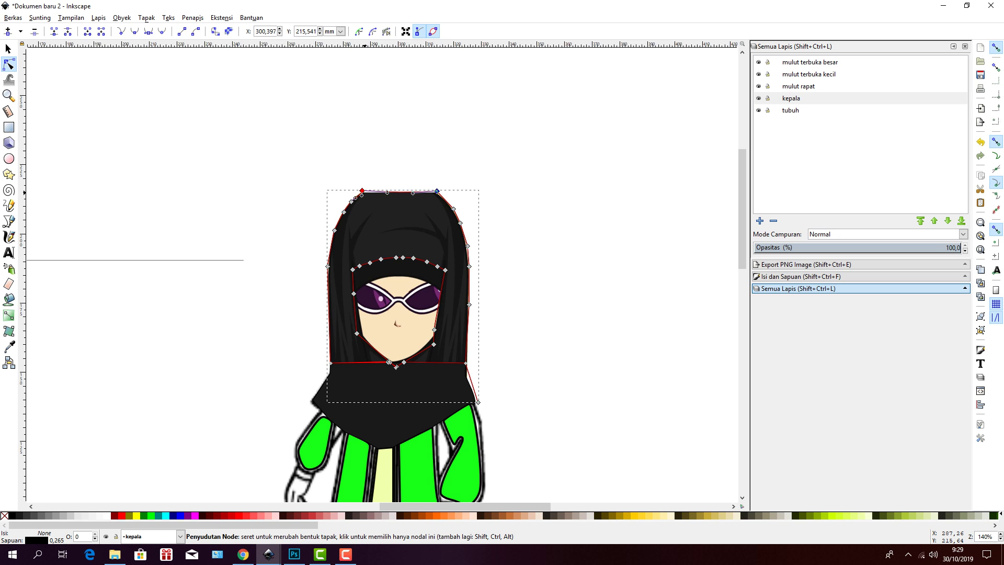
pyautogui.moveTo(362, 190); pyautogui.dragTo(388, 191)
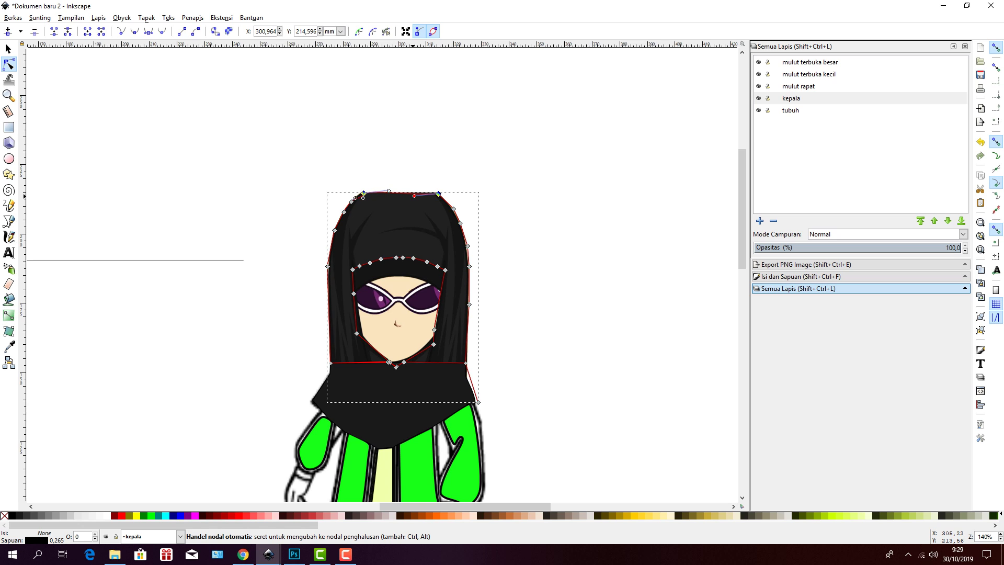
pyautogui.moveTo(414, 195); pyautogui.dragTo(415, 192)
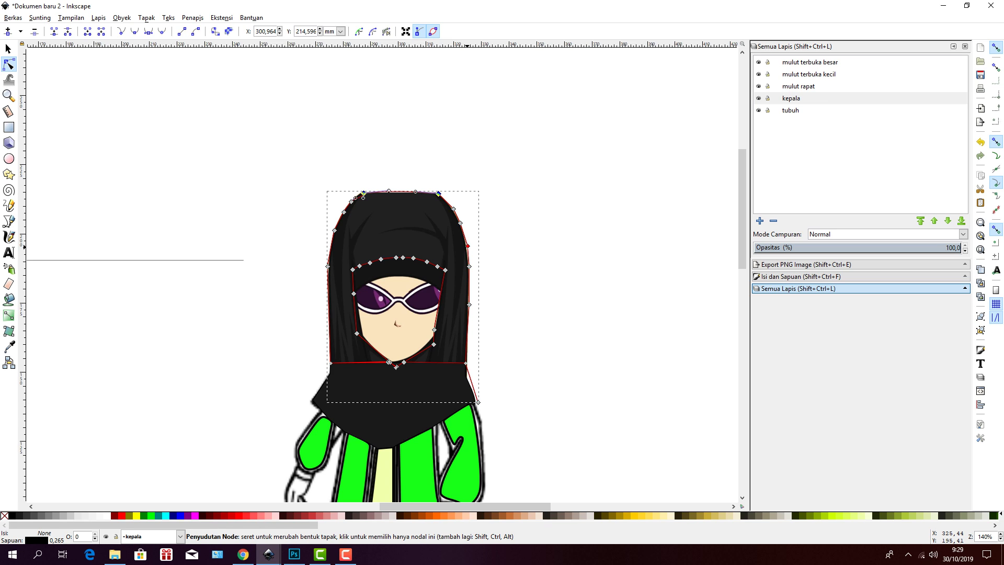
# - Move the veil path's upper right-side node to about X 324.5, Y 195.0 mm, and bend the segment beside the collar's right edge
pyautogui.moveTo(468, 245); pyautogui.dragTo(466, 247)
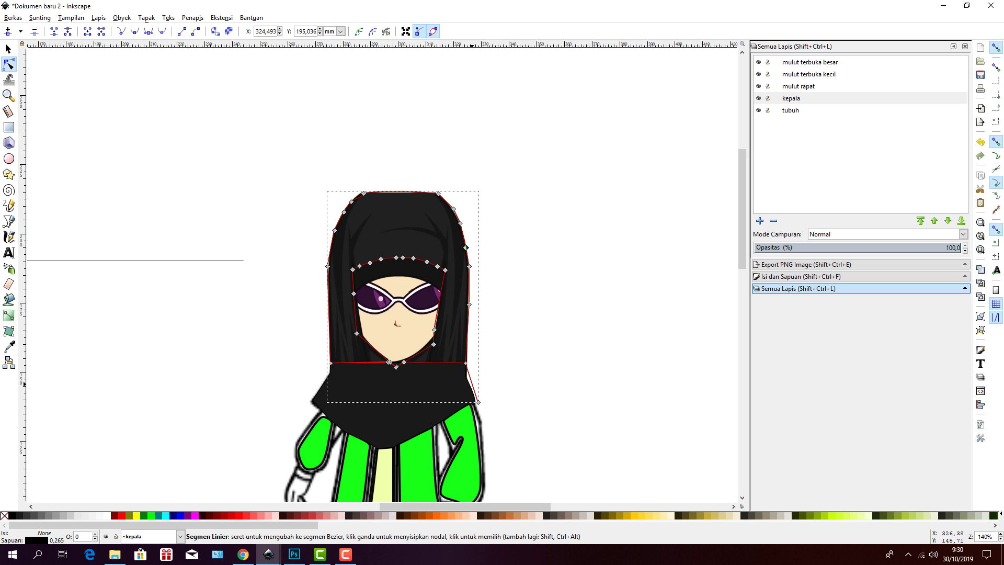
pyautogui.click(477, 402)
pyautogui.moveTo(470, 377); pyautogui.dragTo(473, 399)
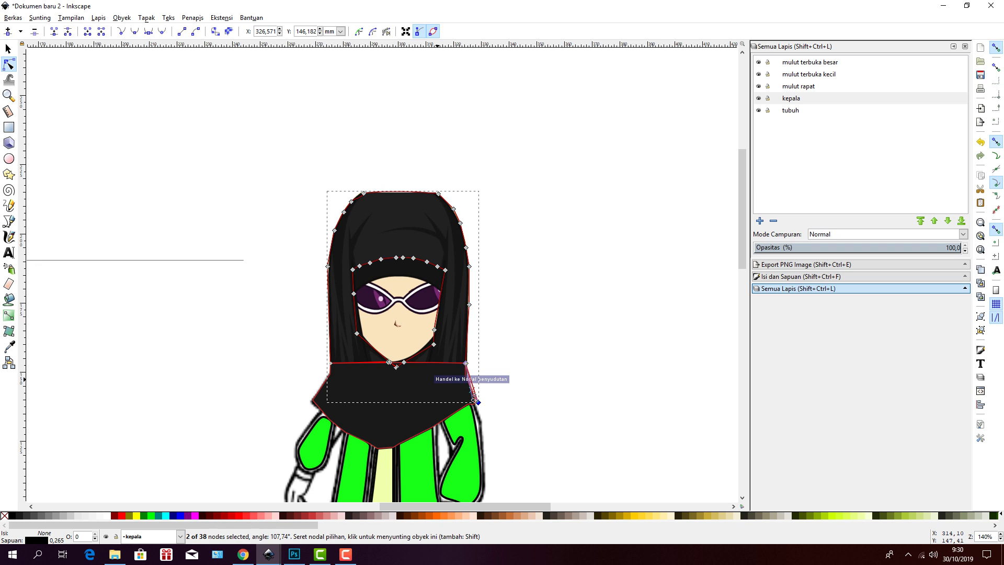
pyautogui.click(472, 390)
pyautogui.click(456, 340)
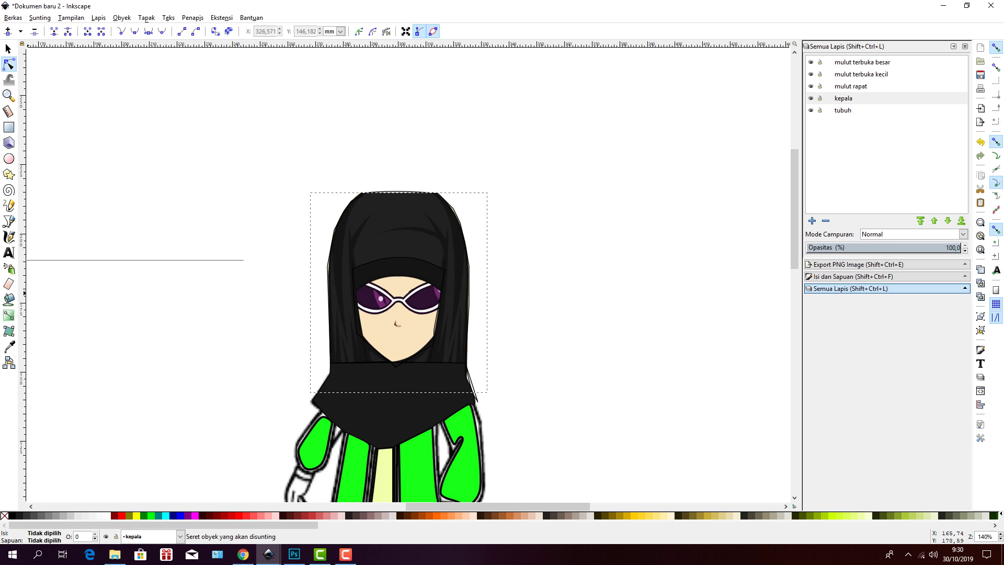
# - Fill the veil's crown, right-side fold and adjoining collar area with 90% gray using the bucket fill
pyautogui.click(9, 299)
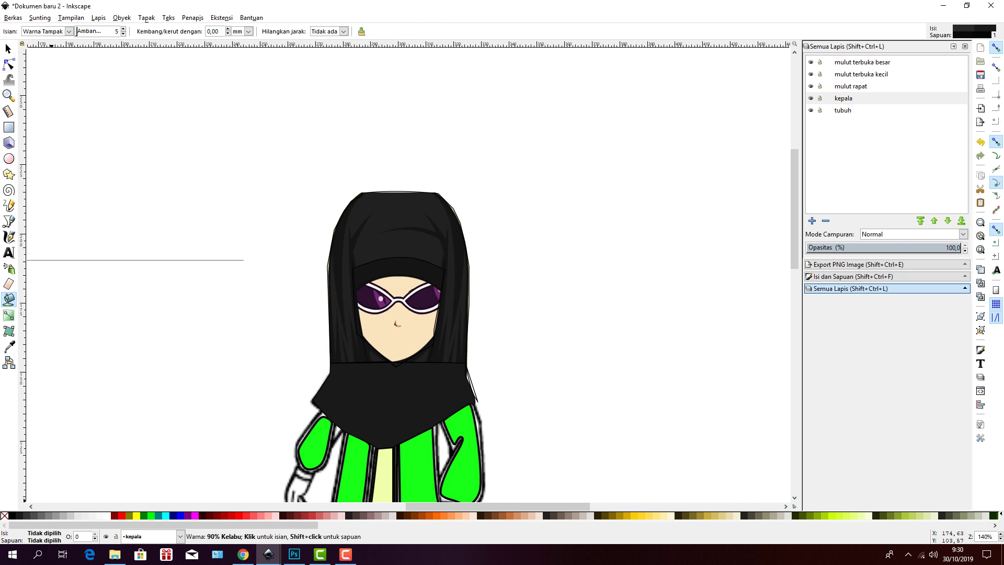
pyautogui.click(19, 515)
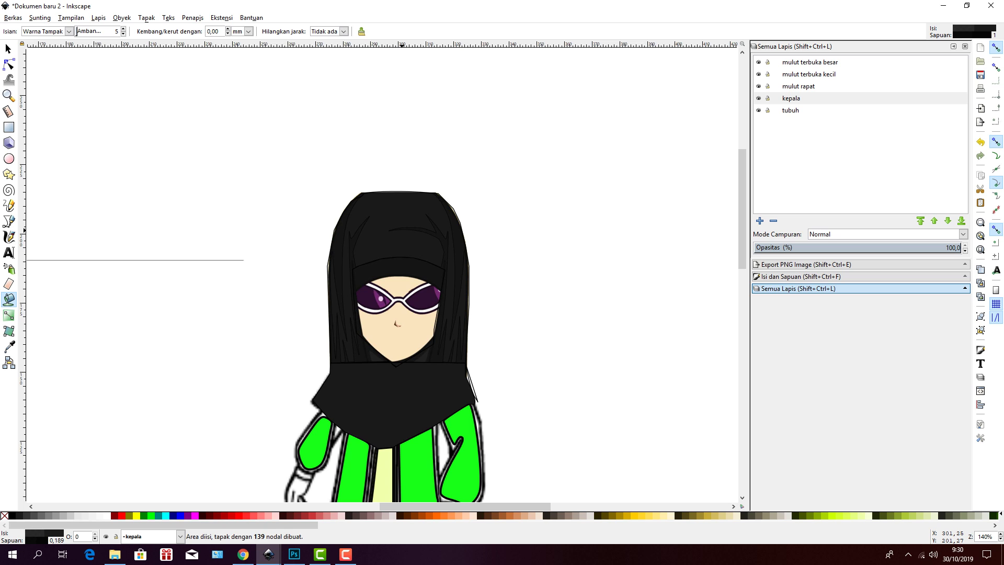
pyautogui.click(402, 230)
pyautogui.click(458, 310)
pyautogui.click(447, 379)
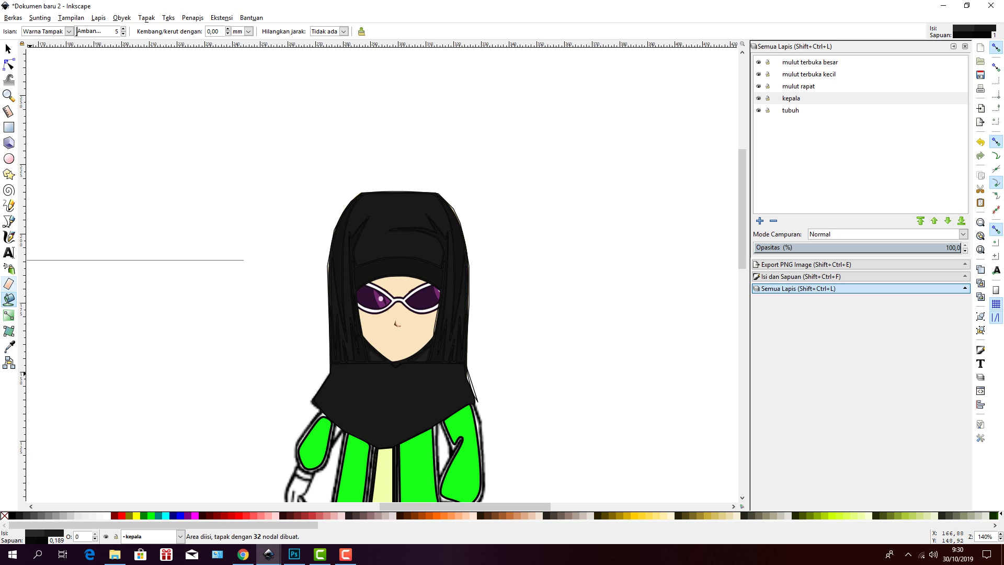
# - Paint width 15 calligraphy strokes over the veil's lower folds, under the chin, and along the face's right edge
pyautogui.click(9, 237)
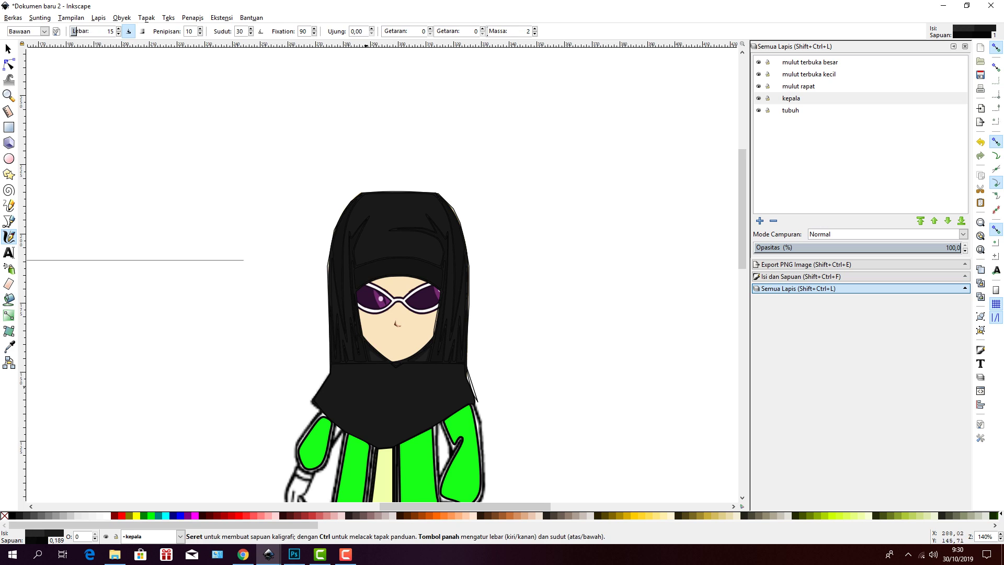
pyautogui.moveTo(349, 343)
pyautogui.mouseDown()
pyautogui.moveTo(349, 401)
pyautogui.moveTo(365, 407)
pyautogui.mouseUp()
pyautogui.moveTo(365, 350); pyautogui.dragTo(390, 393)
pyautogui.moveTo(377, 359); pyautogui.dragTo(397, 370)
pyautogui.moveTo(341, 352)
pyautogui.mouseDown()
pyautogui.moveTo(341, 399)
pyautogui.moveTo(335, 389)
pyautogui.mouseUp()
pyautogui.moveTo(342, 338)
pyautogui.mouseDown()
pyautogui.moveTo(347, 398)
pyautogui.moveTo(373, 412)
pyautogui.moveTo(433, 414)
pyautogui.mouseUp()
pyautogui.moveTo(432, 358)
pyautogui.mouseDown()
pyautogui.moveTo(417, 408)
pyautogui.moveTo(415, 382)
pyautogui.moveTo(411, 396)
pyautogui.mouseUp()
pyautogui.moveTo(448, 253); pyautogui.dragTo(436, 335)
# - Move one node of the calligraphy stroke beside the glasses outward from the face by about 2 mm
pyautogui.click(9, 64)
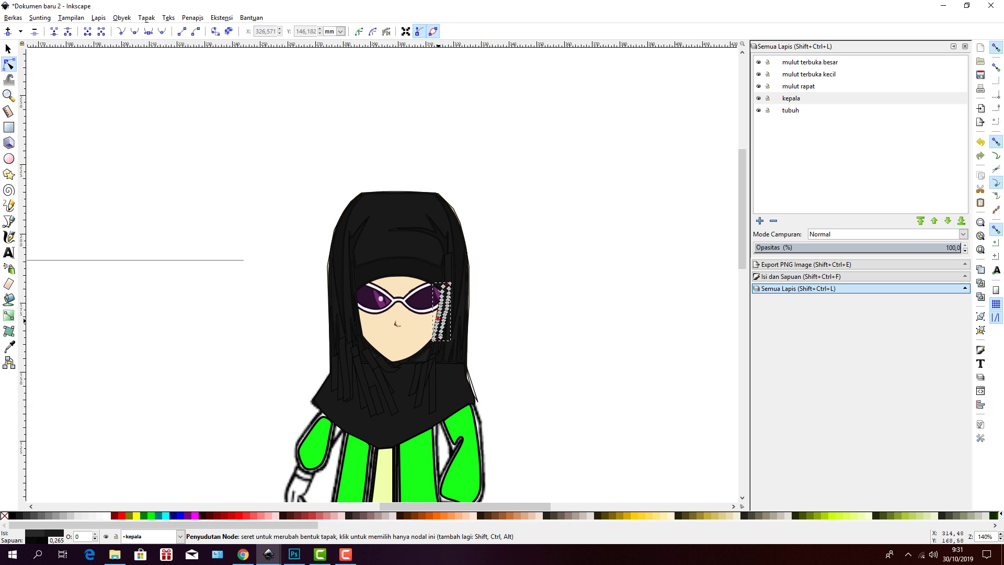
pyautogui.moveTo(439, 318); pyautogui.dragTo(443, 320)
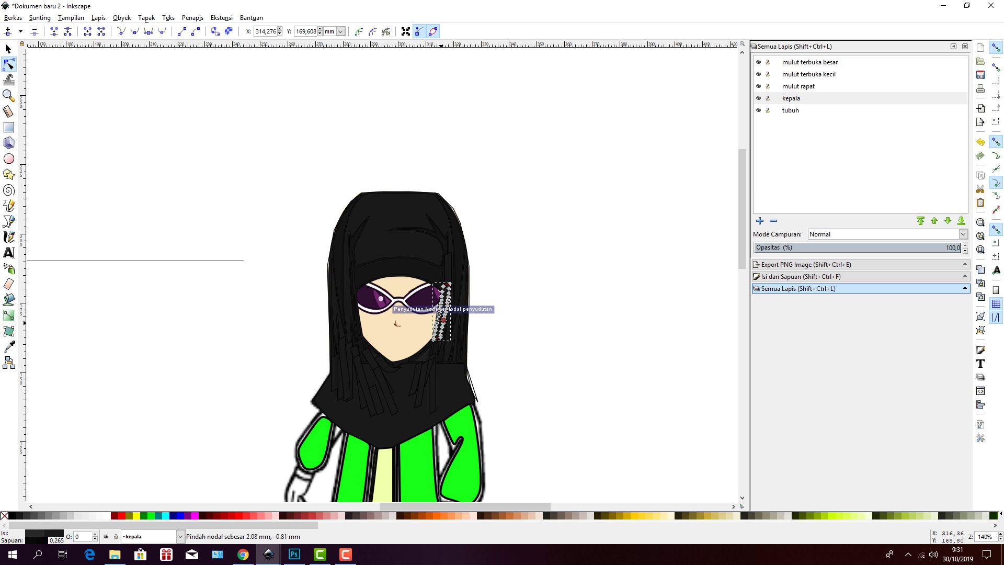
pyautogui.click(9, 221)
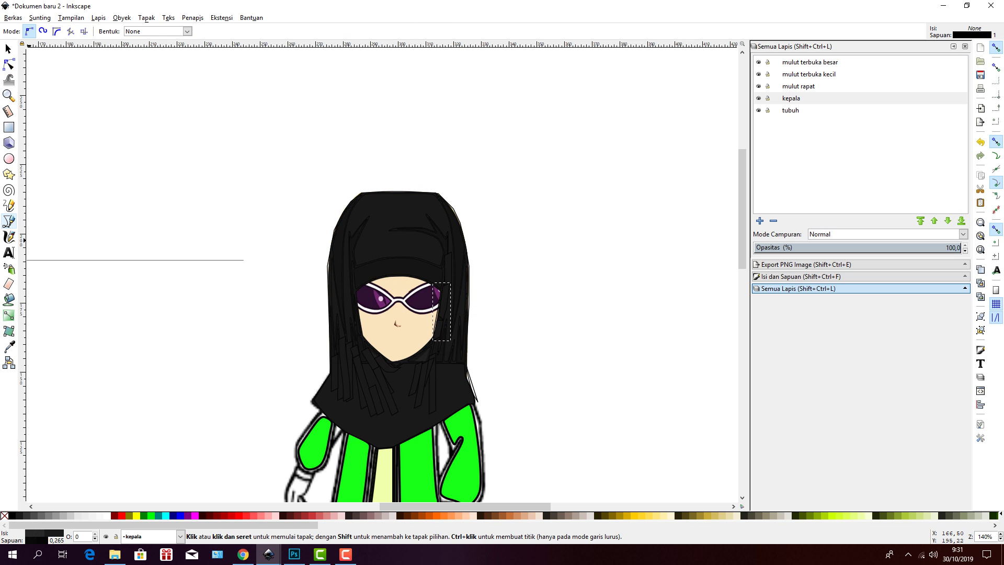
pyautogui.click(9, 64)
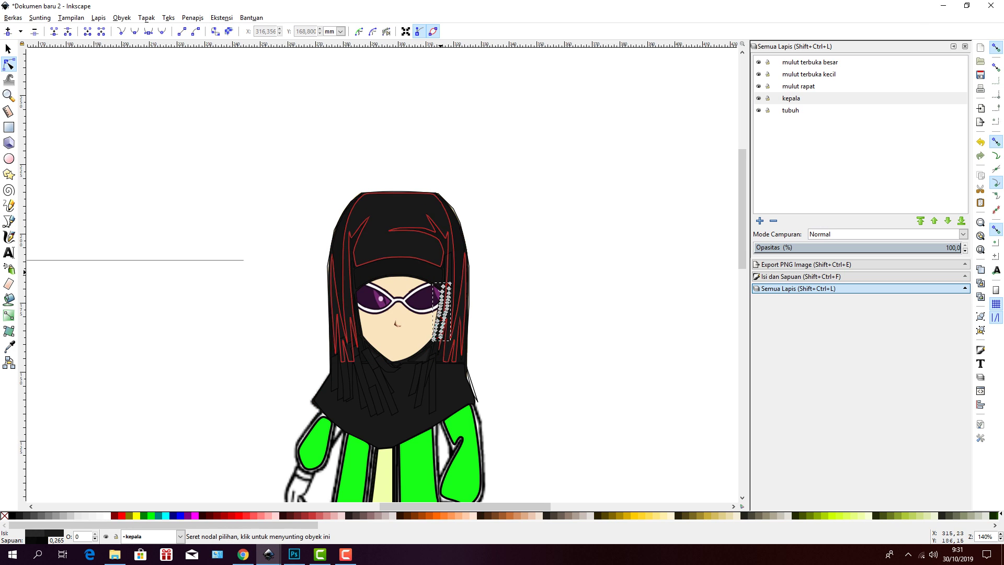
pyautogui.click(8, 48)
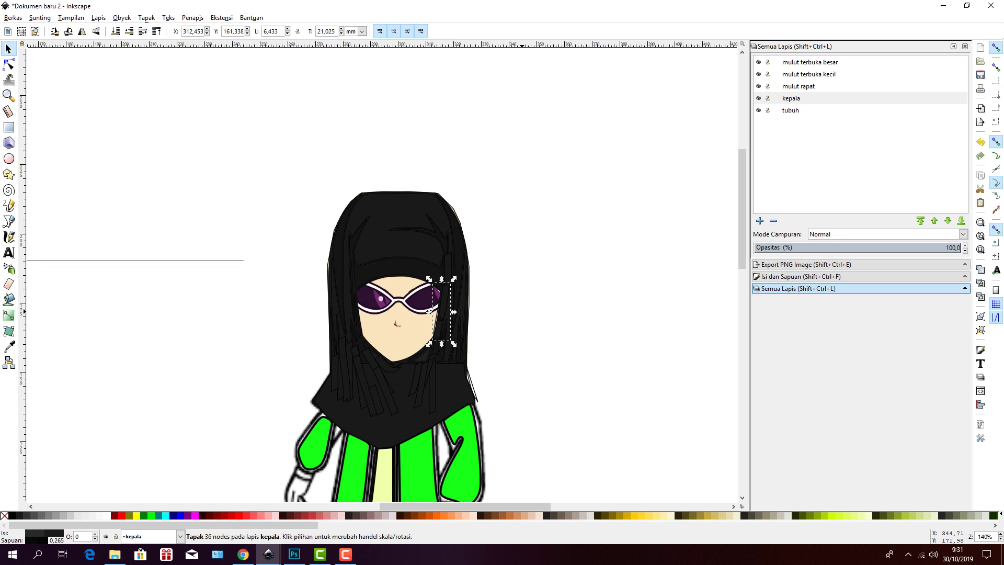
pyautogui.keyDown('alt'); pyautogui.click(429, 312); pyautogui.keyUp('alt')
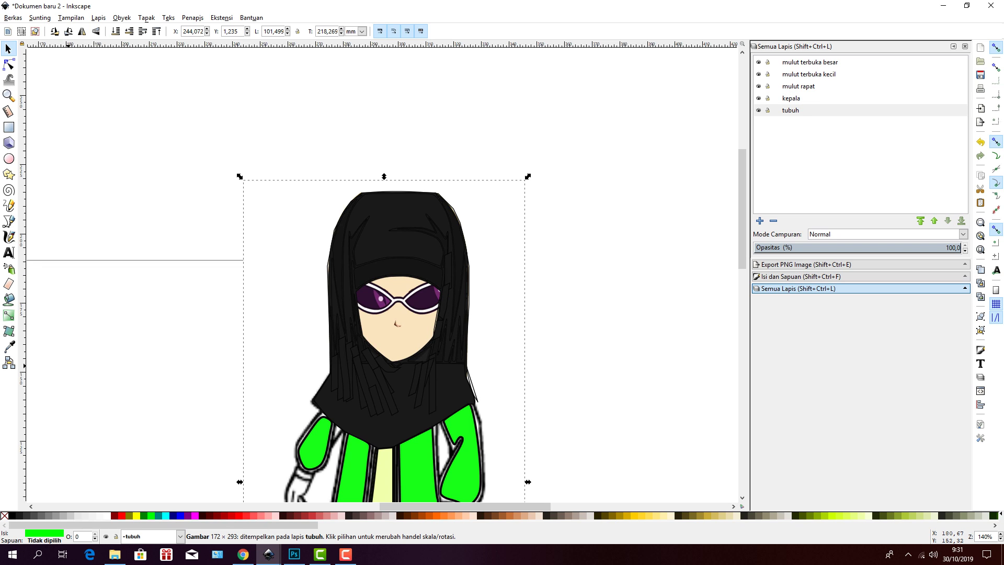
# - Paint more calligraphy strokes across the collar's right side and beneath the chin, and undo the last short stroke beside the face
pyautogui.click(9, 237)
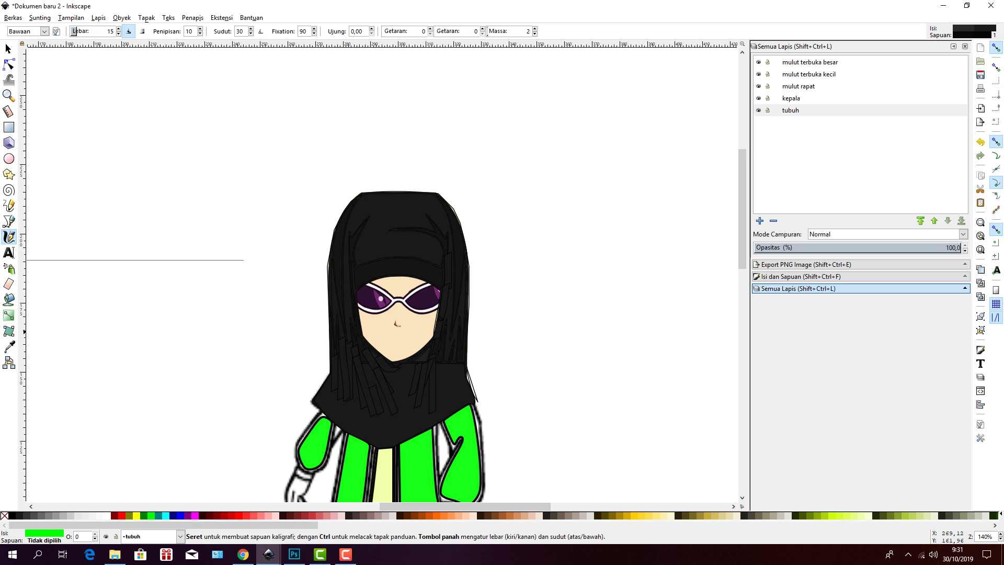
pyautogui.moveTo(440, 344); pyautogui.dragTo(431, 412)
pyautogui.moveTo(447, 345)
pyautogui.mouseDown()
pyautogui.moveTo(442, 376)
pyautogui.moveTo(454, 342)
pyautogui.moveTo(473, 401)
pyautogui.moveTo(453, 408)
pyautogui.mouseUp()
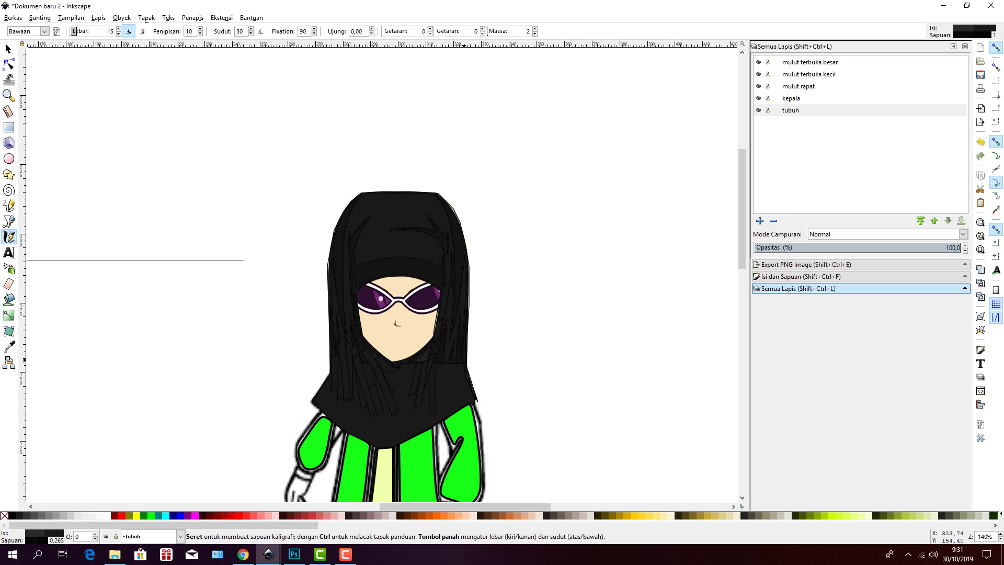
pyautogui.moveTo(464, 369)
pyautogui.mouseDown()
pyautogui.moveTo(473, 399)
pyautogui.moveTo(437, 411)
pyautogui.moveTo(441, 393)
pyautogui.mouseUp()
pyautogui.moveTo(371, 357)
pyautogui.mouseDown()
pyautogui.moveTo(411, 386)
pyautogui.moveTo(419, 363)
pyautogui.mouseUp()
pyautogui.moveTo(416, 356)
pyautogui.mouseDown()
pyautogui.moveTo(433, 353)
pyautogui.moveTo(389, 378)
pyautogui.mouseUp()
pyautogui.moveTo(436, 332); pyautogui.dragTo(436, 327)
pyautogui.hotkey('ctrl', 'z')
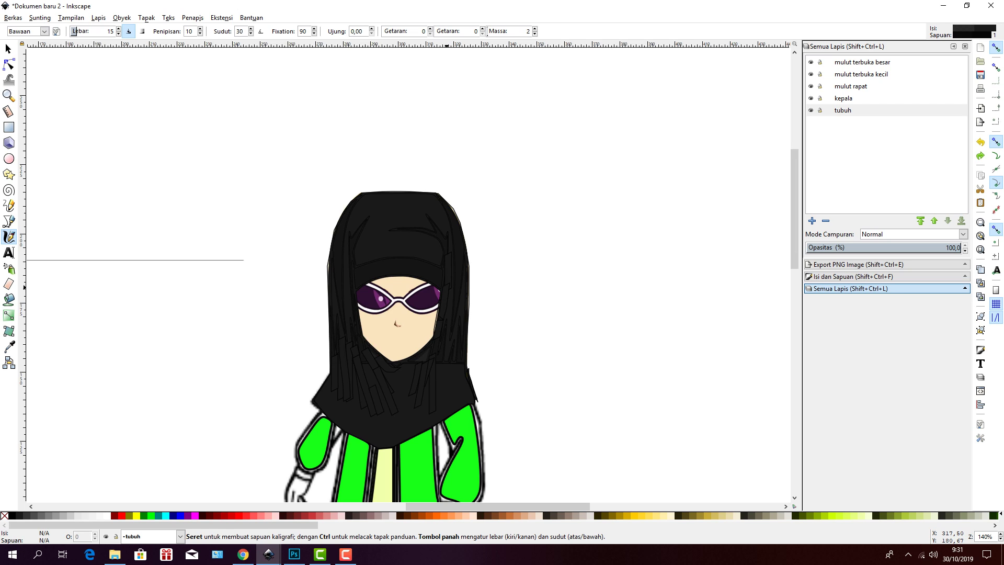
# - Add calligraphy strokes along the face's right edge, down the veil's right side, and over the collar below the chin
pyautogui.moveTo(445, 285); pyautogui.dragTo(435, 330)
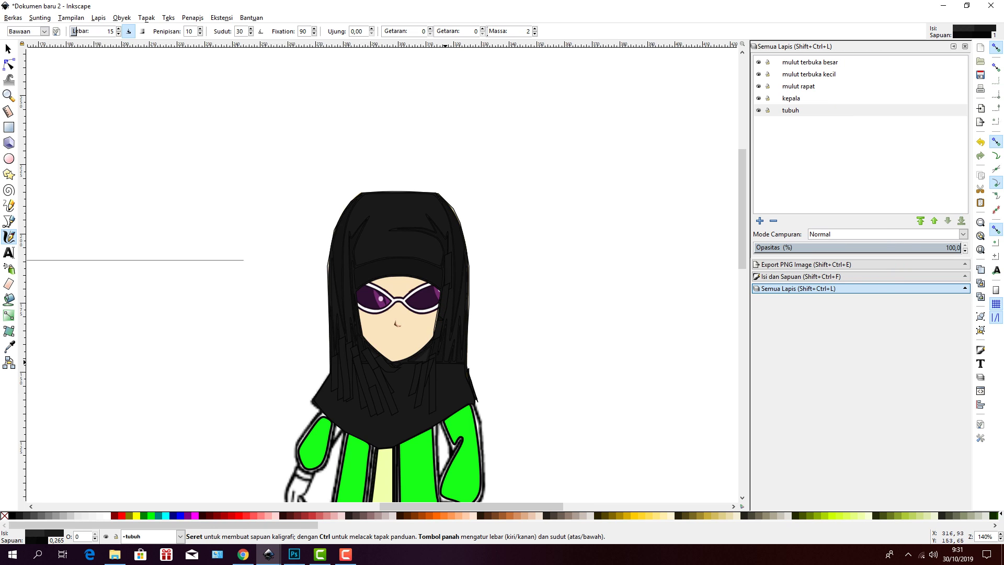
pyautogui.moveTo(463, 284); pyautogui.dragTo(457, 402)
pyautogui.moveTo(458, 355); pyautogui.dragTo(448, 404)
pyautogui.moveTo(452, 349); pyautogui.dragTo(447, 390)
pyautogui.moveTo(452, 348); pyautogui.dragTo(448, 384)
pyautogui.scroll(-4, 384, 303)
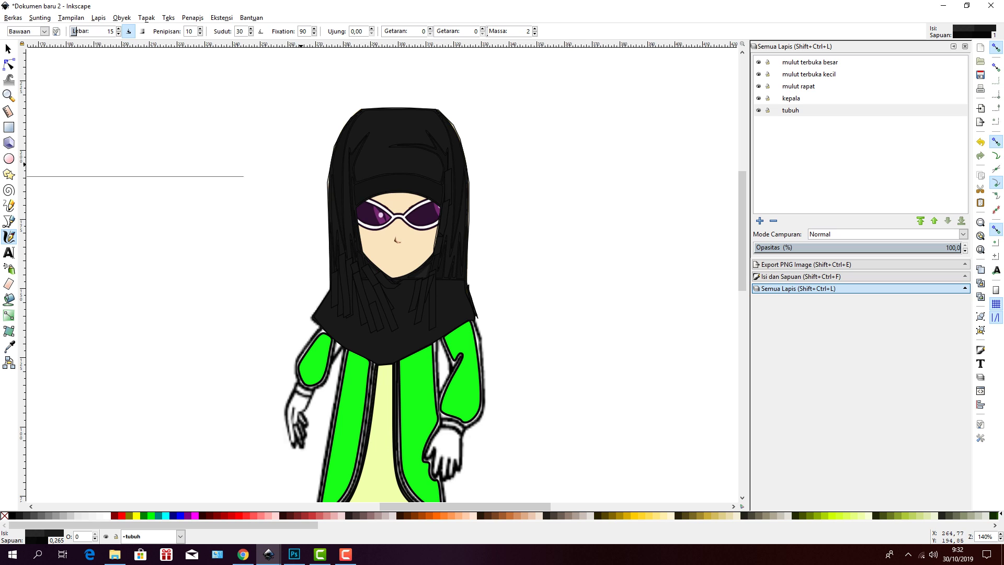
pyautogui.moveTo(377, 304); pyautogui.dragTo(395, 326)
pyautogui.moveTo(446, 283); pyautogui.dragTo(447, 307)
# - Try to spray clones of the last calligraphy stroke along the veil's right side, and undo the spraying
pyautogui.click(9, 268)
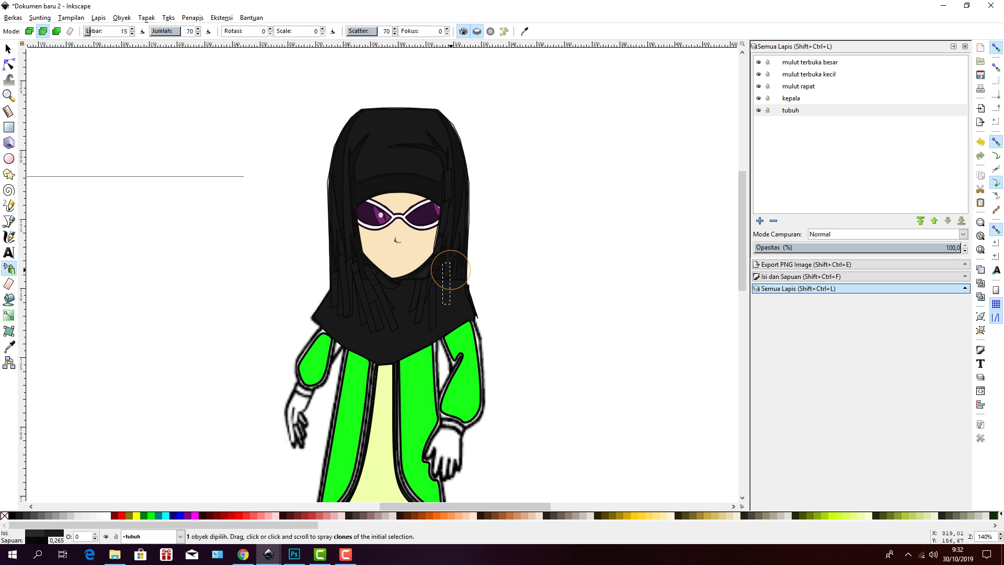
pyautogui.click(460, 209)
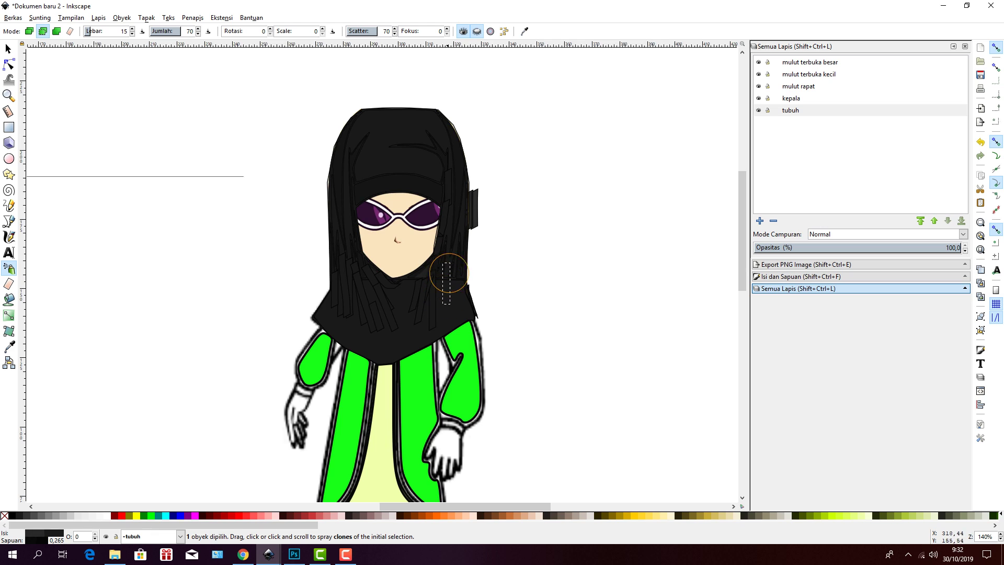
pyautogui.moveTo(477, 239)
pyautogui.mouseDown()
pyautogui.moveTo(483, 285)
pyautogui.moveTo(489, 244)
pyautogui.moveTo(495, 268)
pyautogui.moveTo(517, 249)
pyautogui.mouseUp()
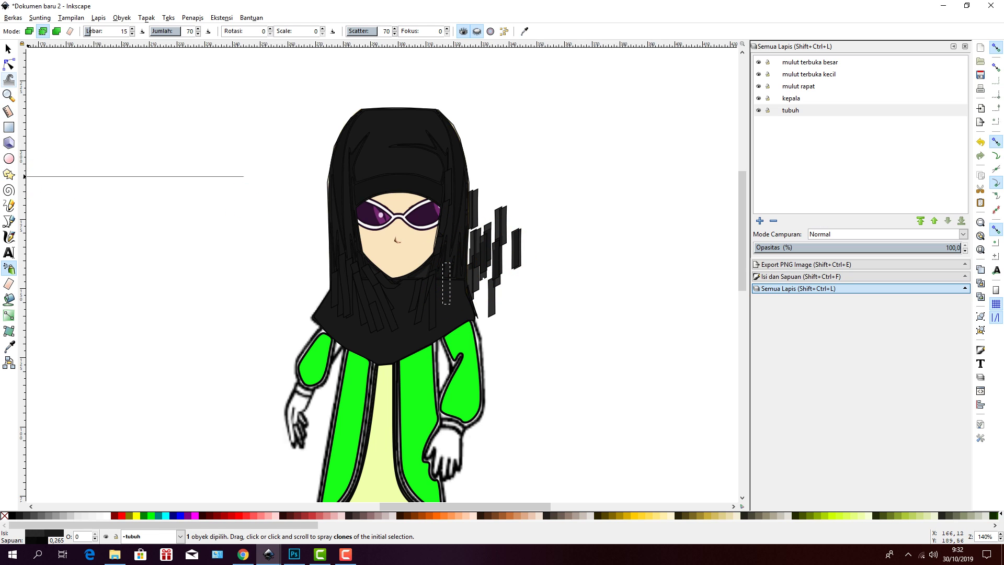
pyautogui.hotkey('ctrl', 'z')
pyautogui.hotkey('ctrl', 'z')
pyautogui.hotkey('ctrl', 'z')
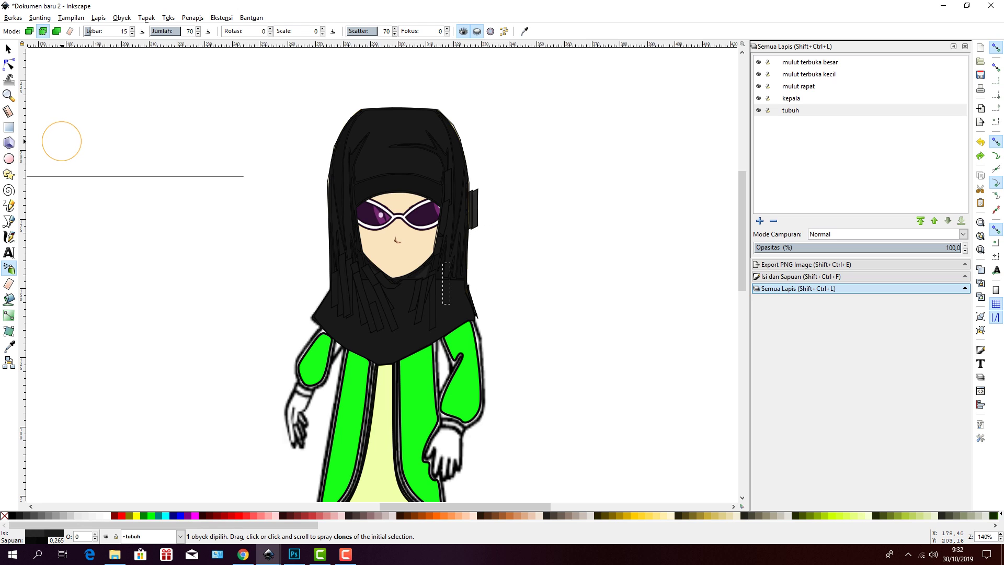
# - Try spraying clones of the calligraphy stroke in the blank area beside the character, and undo the spraying
pyautogui.hotkey('ctrl', 'z')
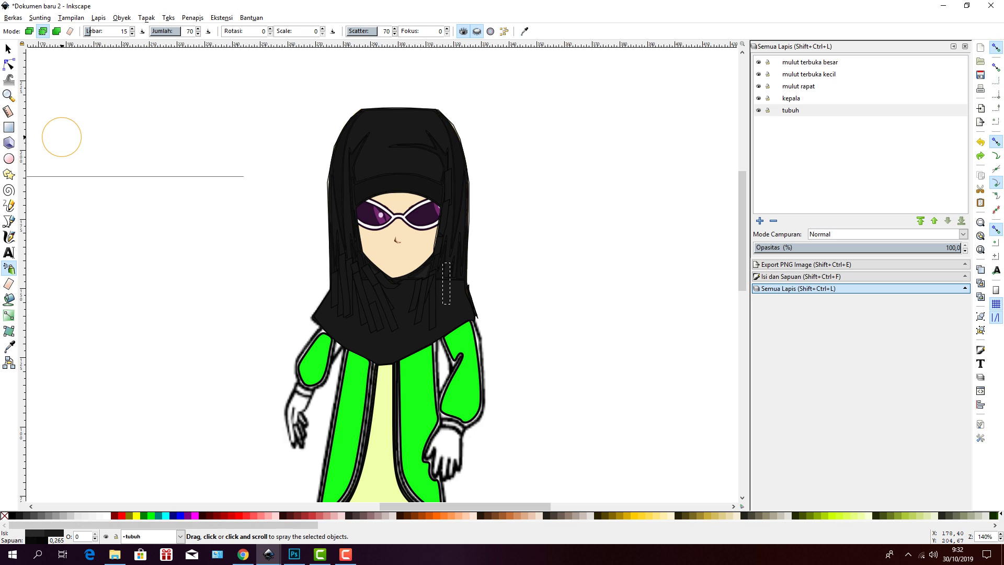
pyautogui.moveTo(190, 265); pyautogui.dragTo(193, 260)
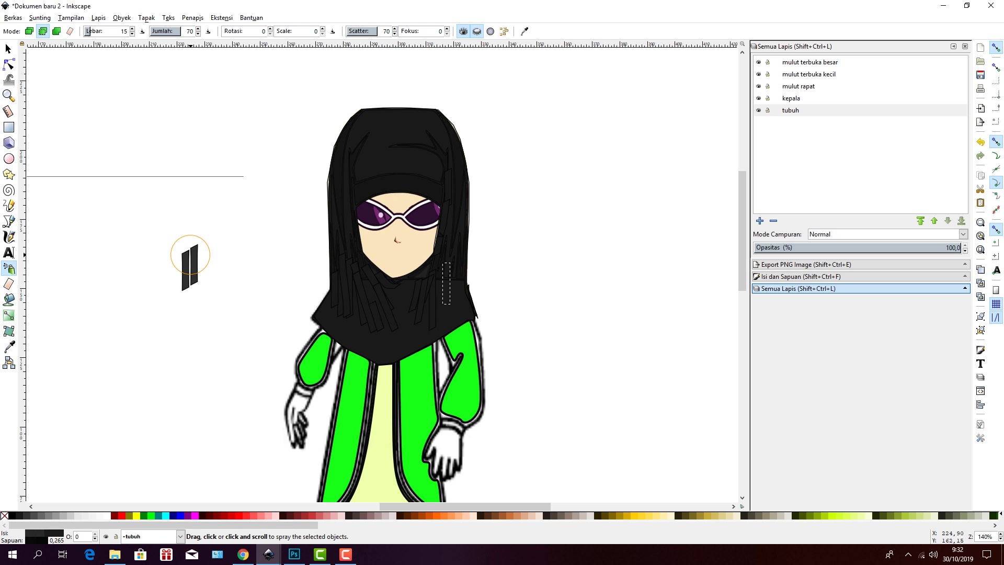
pyautogui.hotkey('ctrl', 'z')
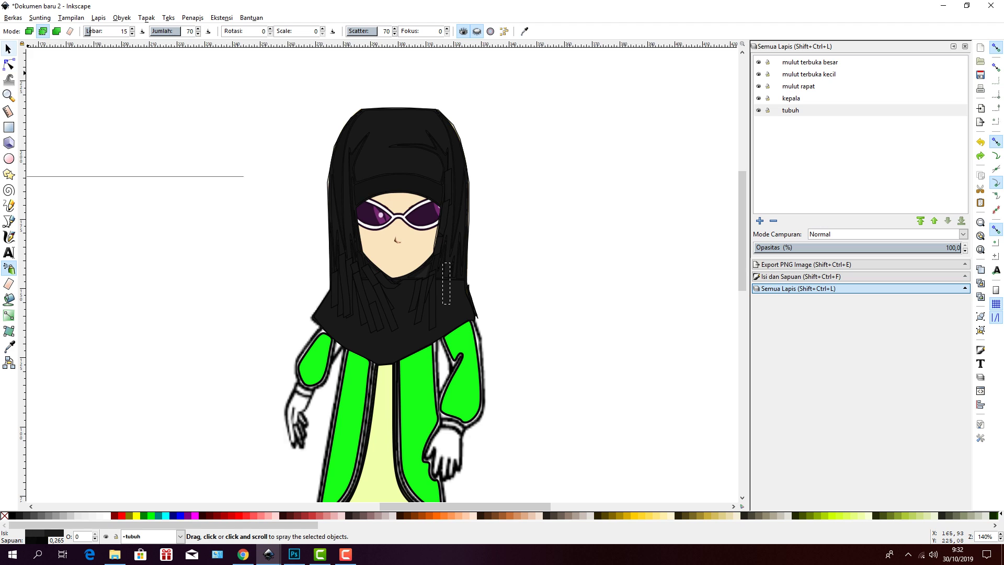
# - Stretch the selected calligraphy stroke beside the chin toward the face to a width of about 13.6 mm, and deselect it
pyautogui.press('s')
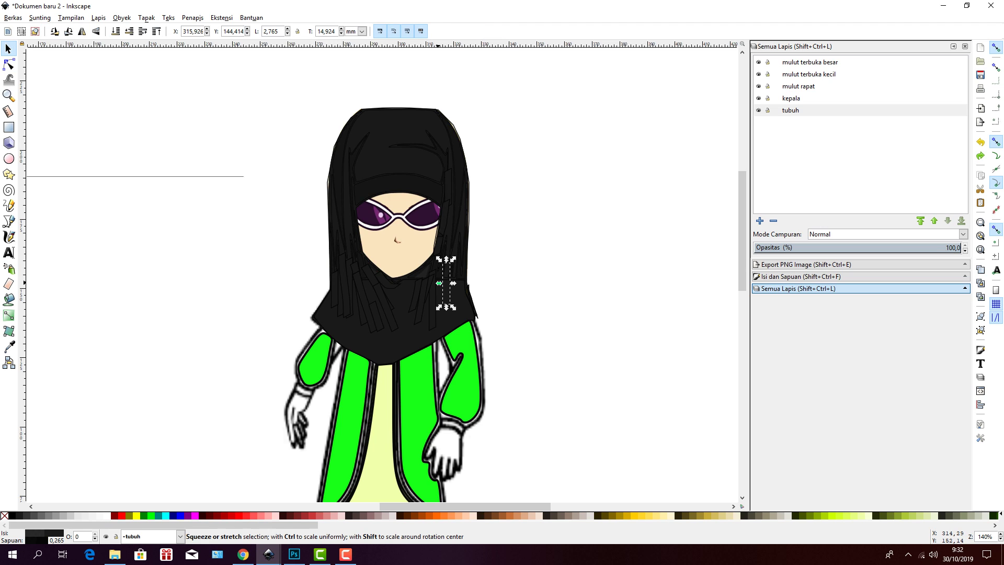
pyautogui.moveTo(439, 283); pyautogui.dragTo(412, 283)
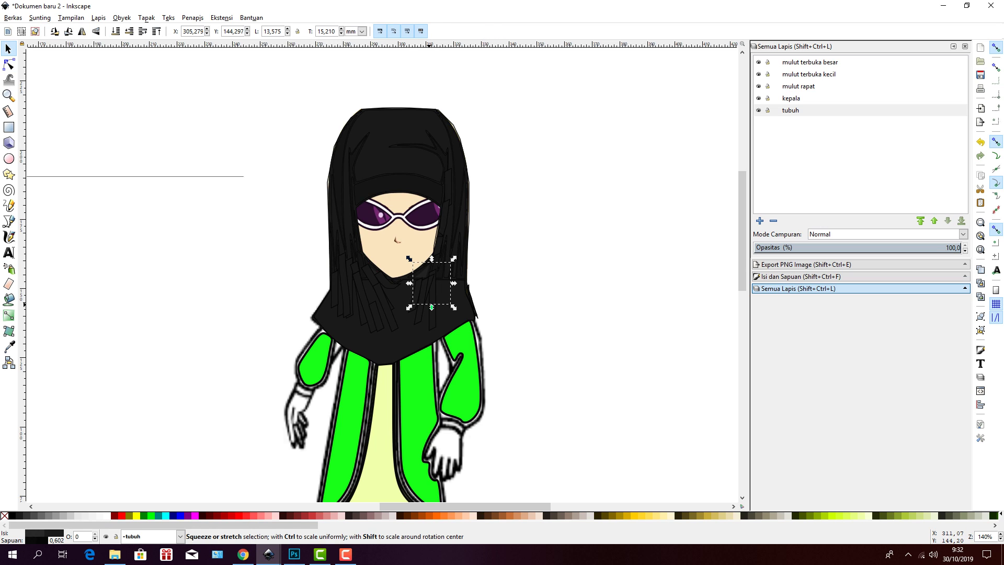
pyautogui.click(412, 283)
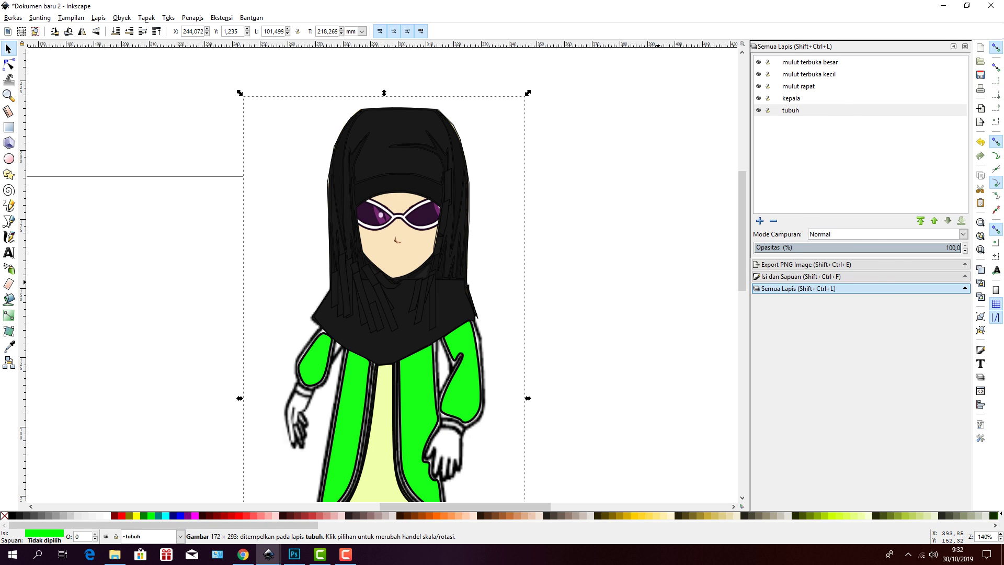
pyautogui.click(658, 282)
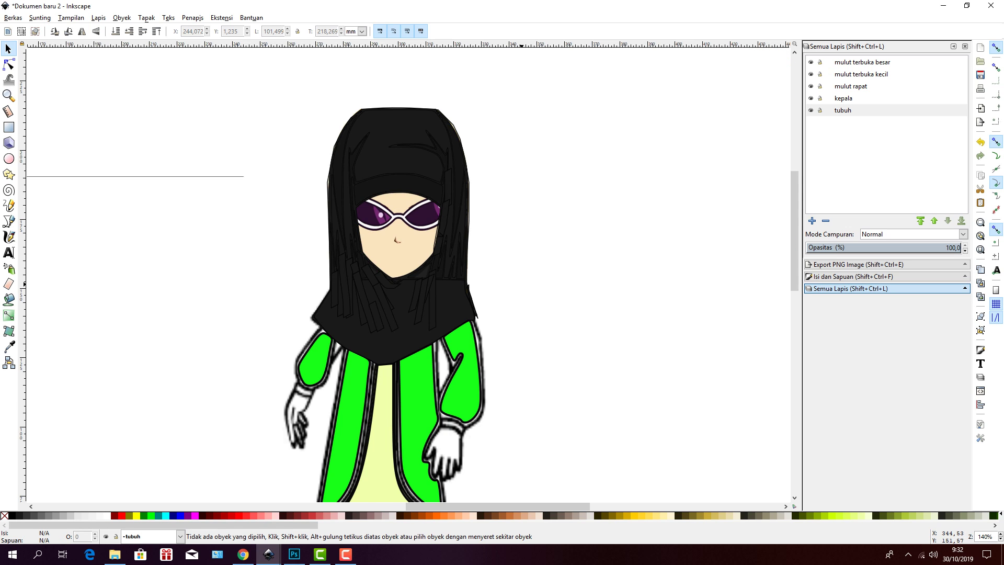
# - Pull the traced veil shapes away from the head and delete them
pyautogui.click(416, 277)
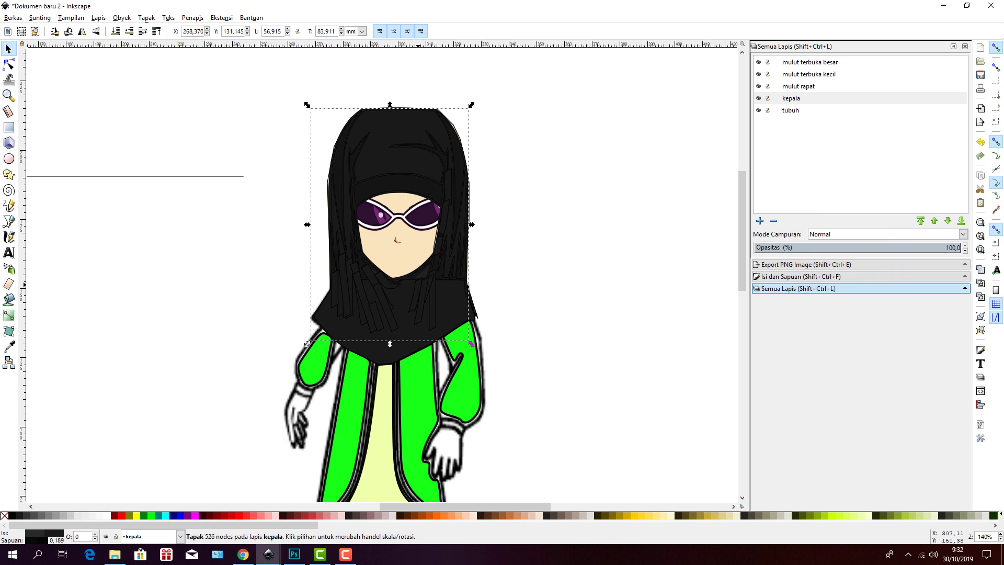
pyautogui.press('Escape')
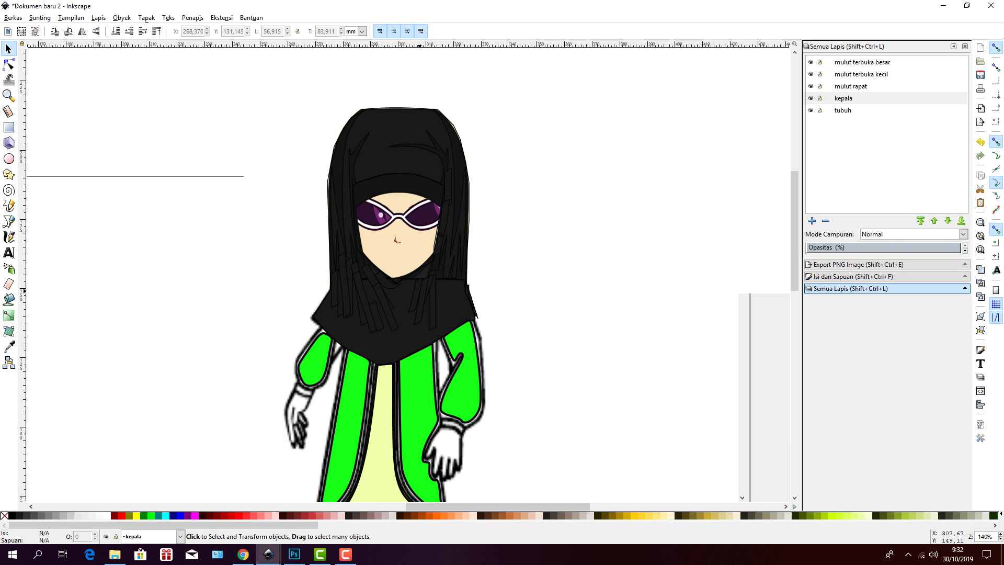
pyautogui.click(419, 291)
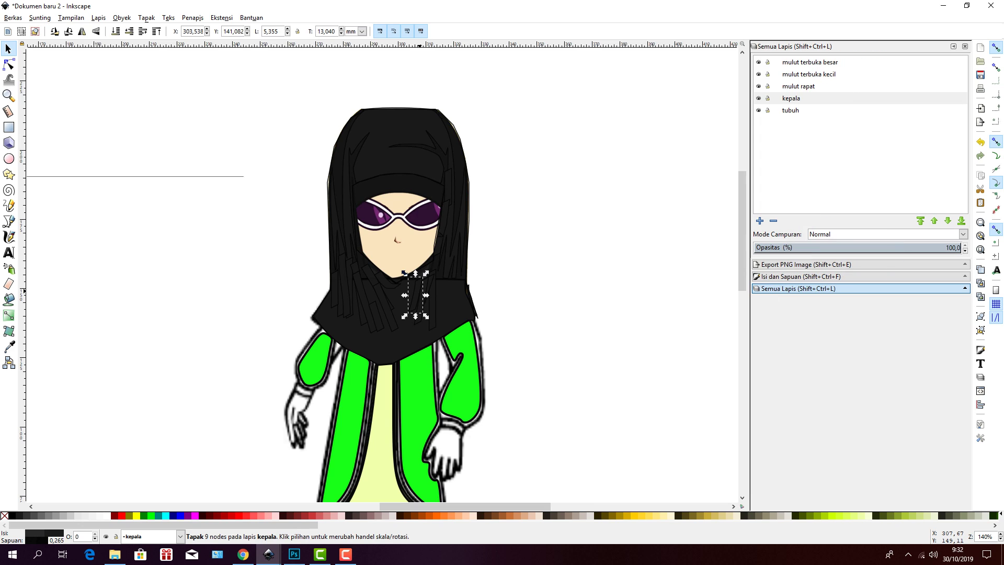
pyautogui.click(437, 177)
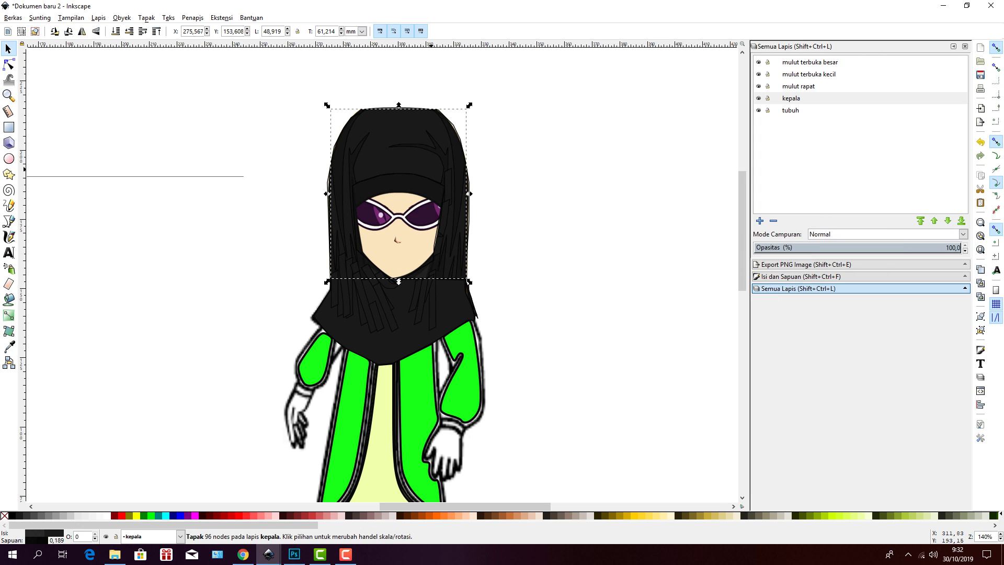
pyautogui.moveTo(431, 169); pyautogui.dragTo(594, 201)
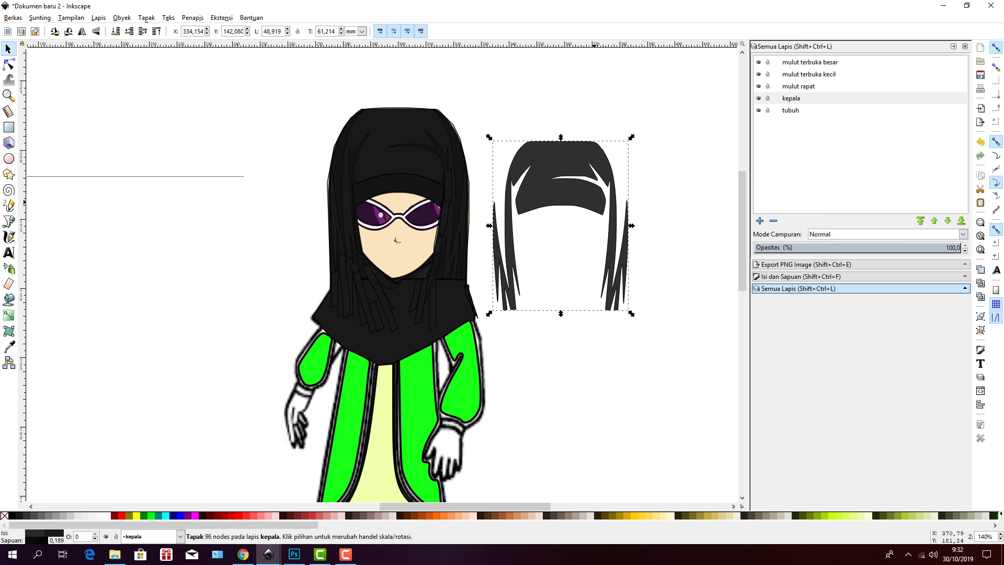
pyautogui.press('Delete')
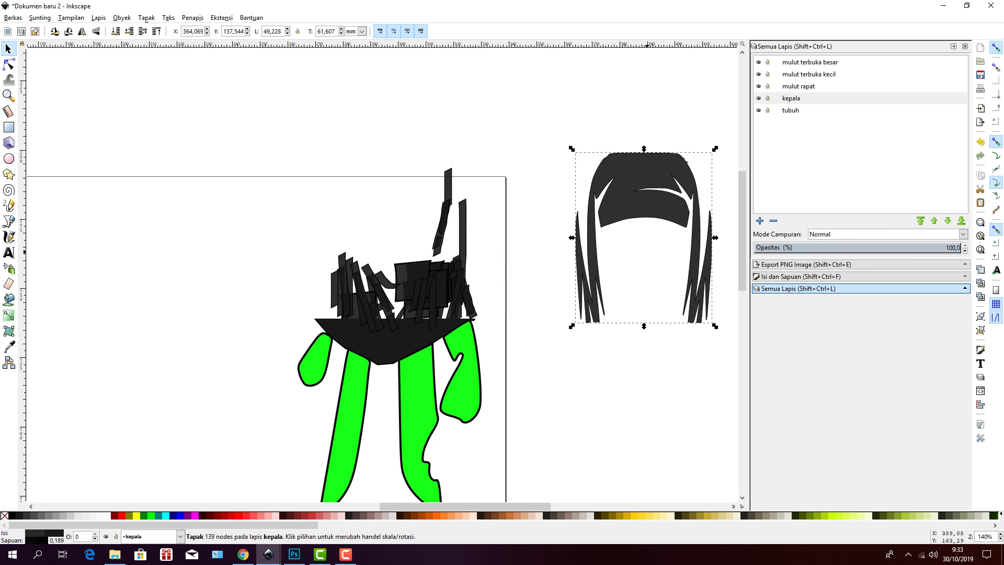
pyautogui.press('Delete')
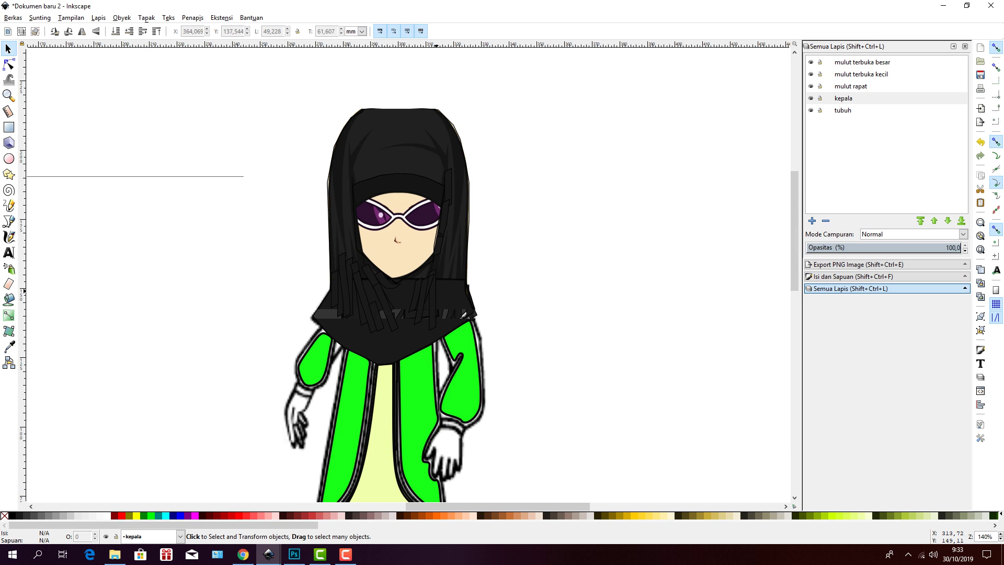
# - Delete a narrow calligraphy stroke from the collar area, and move the head image off the body into the blank area beside it
pyautogui.moveTo(436, 291); pyautogui.dragTo(582, 283)
pyautogui.press('Delete')
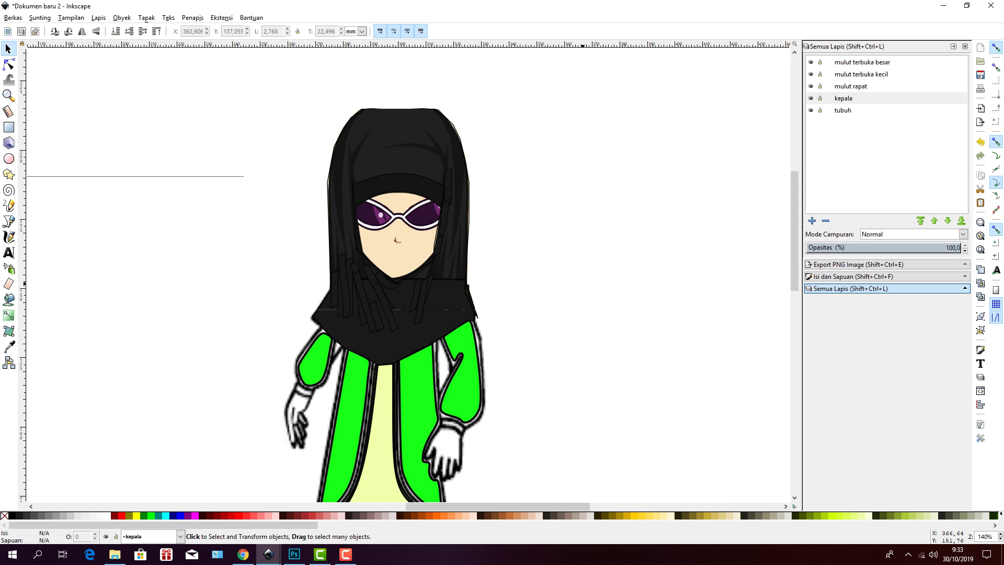
pyautogui.moveTo(375, 156); pyautogui.dragTo(155, 169)
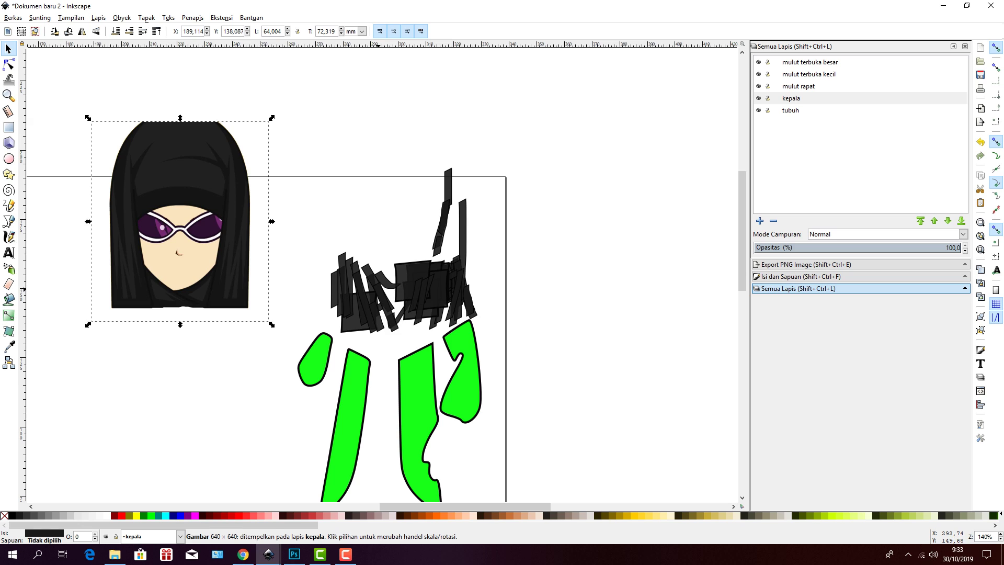
pyautogui.click(378, 289)
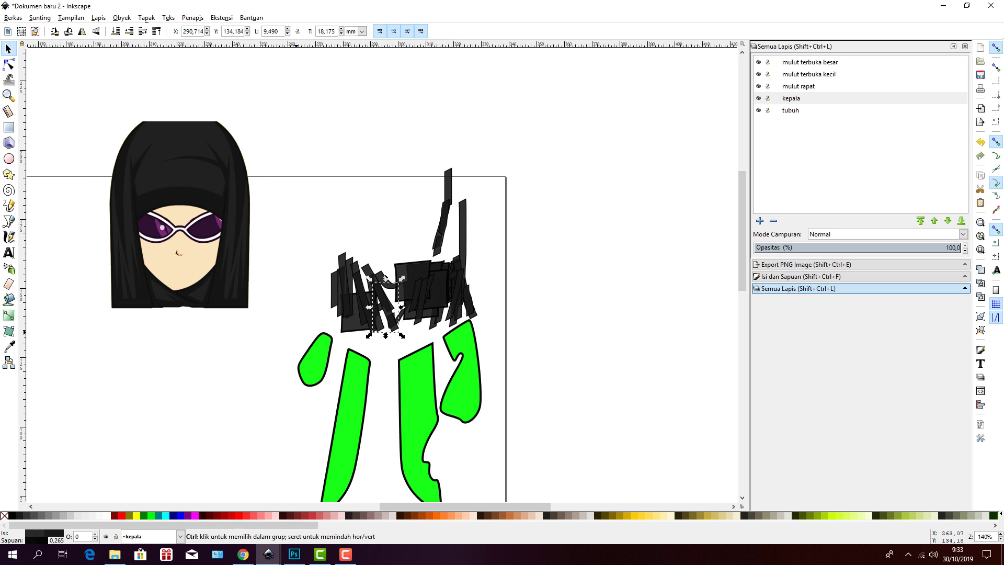
# - Undo all edits back to the plain line-art body, including the calligraphy strokes, veil tracing, head image, collar fill and body colouring
pyautogui.hotkey('ctrl', 'z')
pyautogui.hotkey('ctrl', 'z')
pyautogui.hotkey('ctrl', 'z')
pyautogui.hotkey('ctrl', 'z')
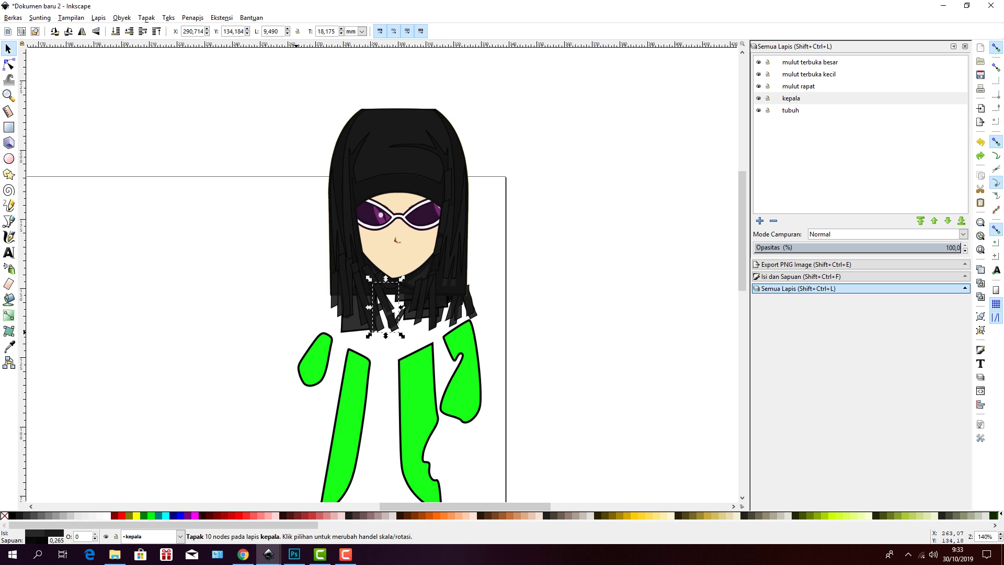
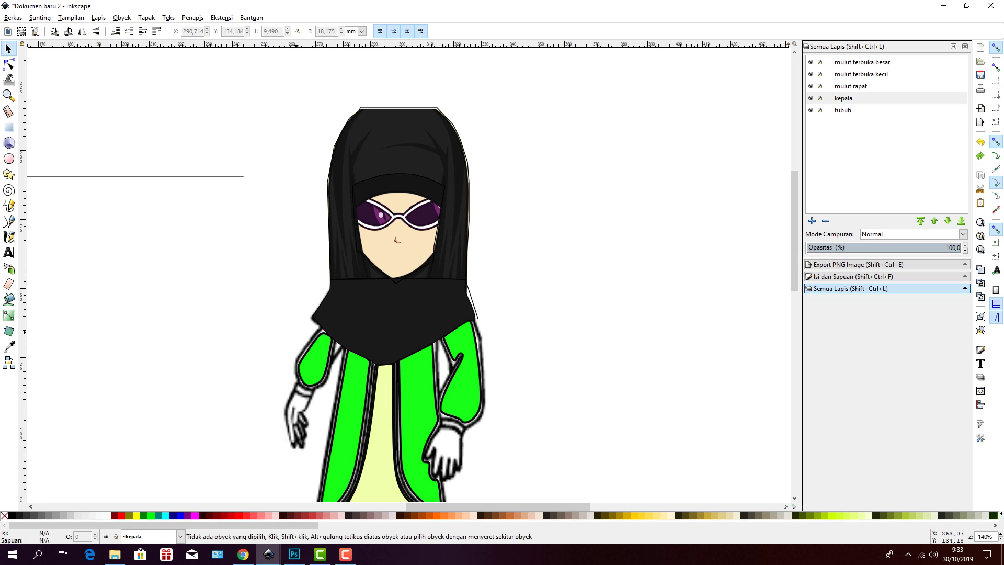
pyautogui.hotkey('ctrl', 'z')
pyautogui.hotkey('ctrl', 'z')
pyautogui.hotkey('ctrl', 'z')
pyautogui.hotkey('ctrl', 'z')
pyautogui.hotkey('ctrl', 'z')
pyautogui.hotkey('ctrl', 'z')
pyautogui.hotkey('ctrl', 'z')
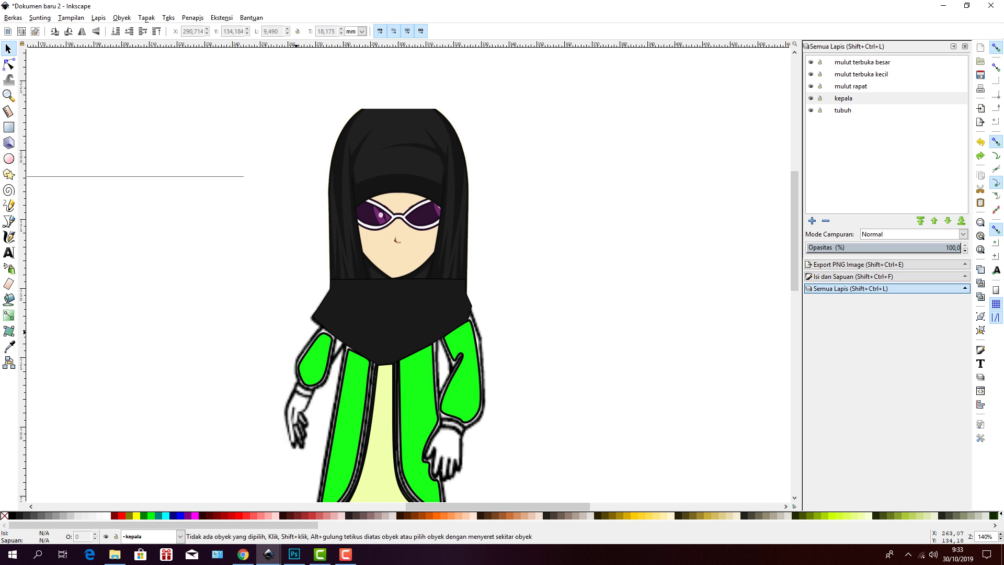
pyautogui.hotkey('ctrl', 'z')
pyautogui.hotkey('ctrl', 'z')
pyautogui.hotkey('ctrl', 'z')
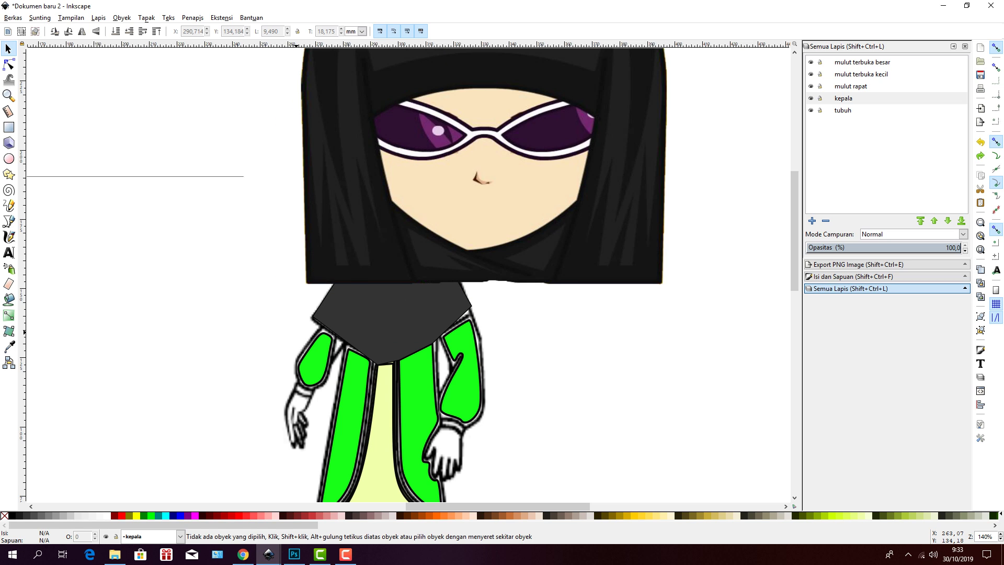
pyautogui.hotkey('ctrl', 'z')
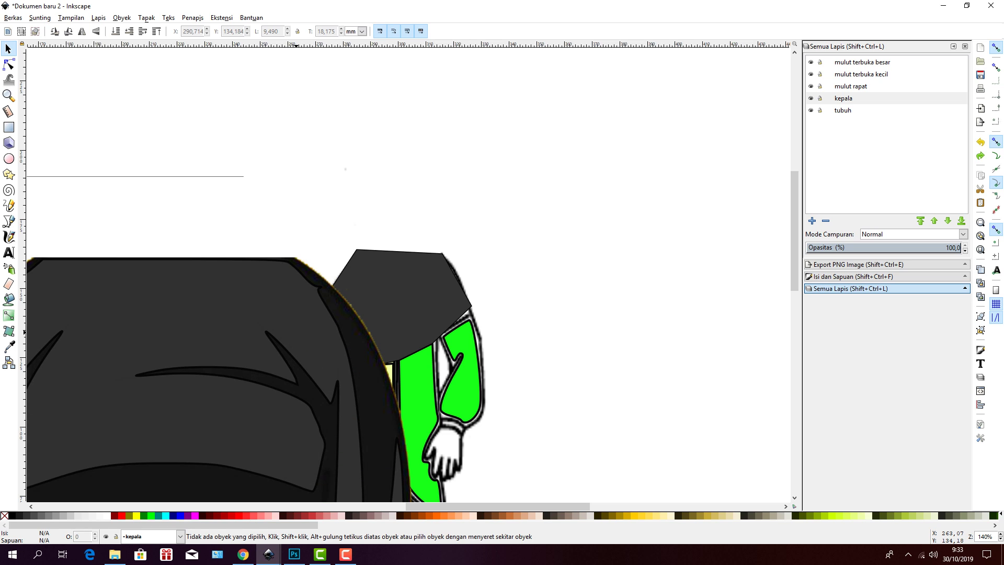
pyautogui.hotkey('ctrl', 'z')
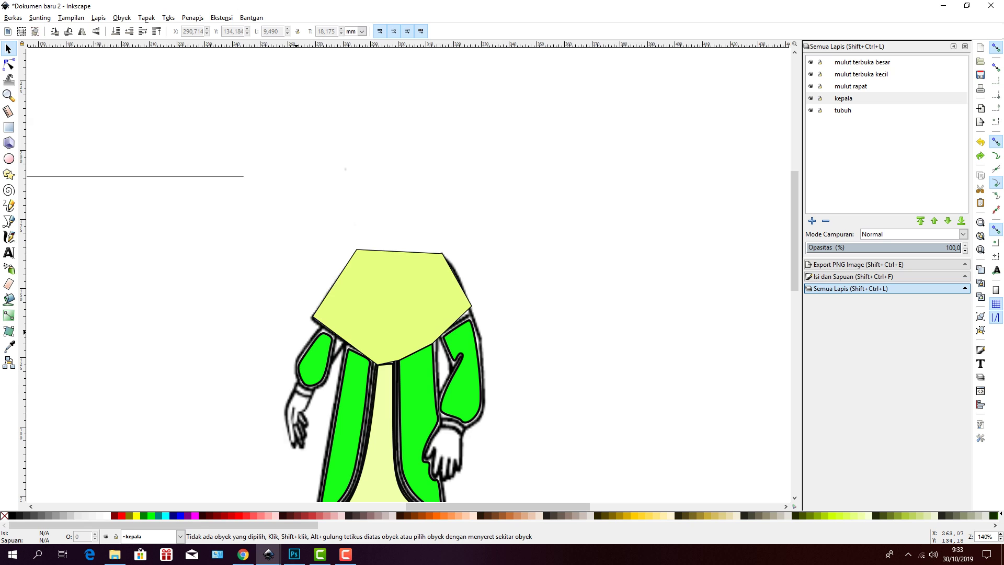
pyautogui.hotkey('ctrl', 'z')
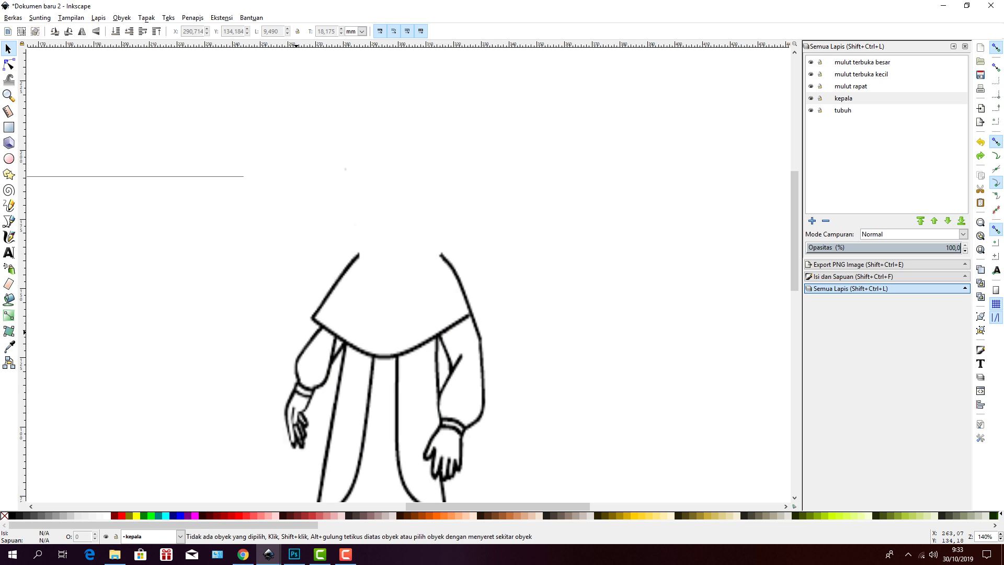
# - Import the tanpamulut head image into the kepala layer as an embedded image, with DPI from file and automatic rendering
pyautogui.scroll(-5, 408, 272)
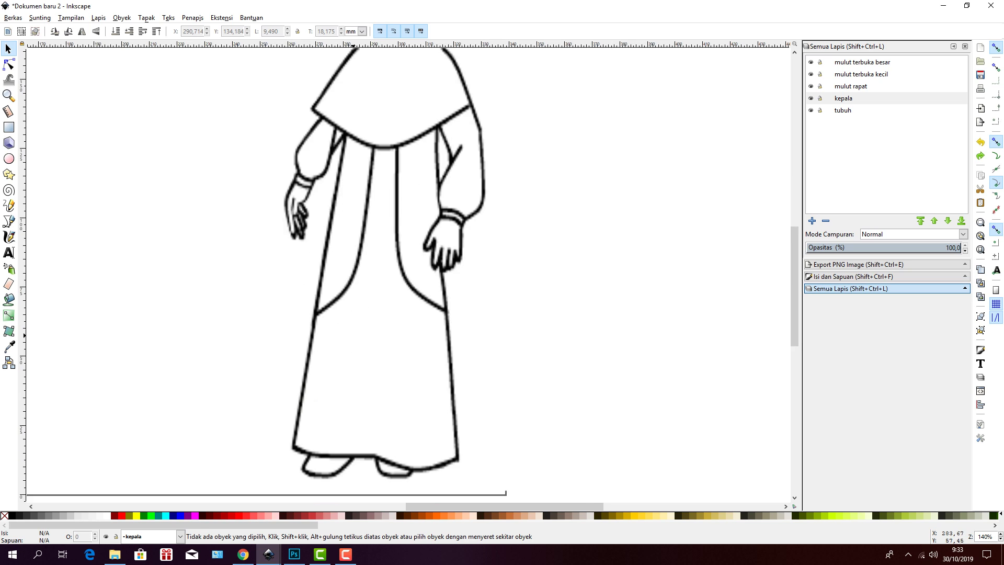
pyautogui.scroll(3, 381, 272)
pyautogui.scroll(-1, 382, 272)
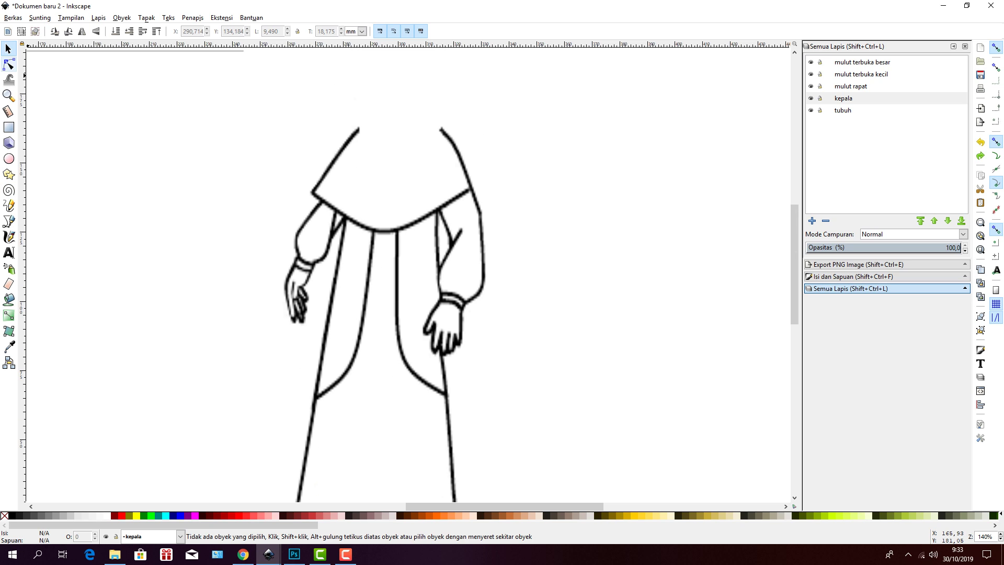
pyautogui.click(9, 95)
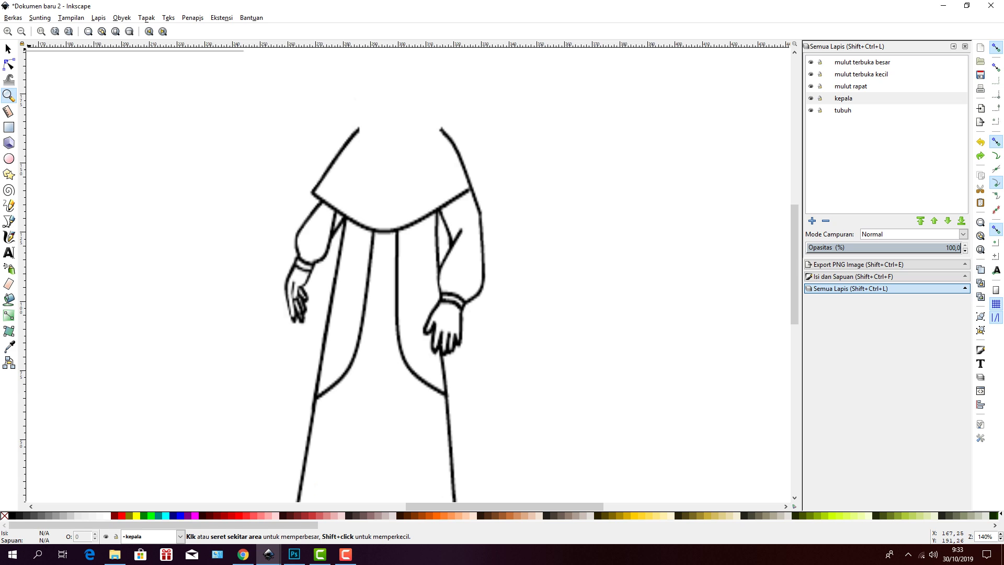
pyautogui.click(21, 31)
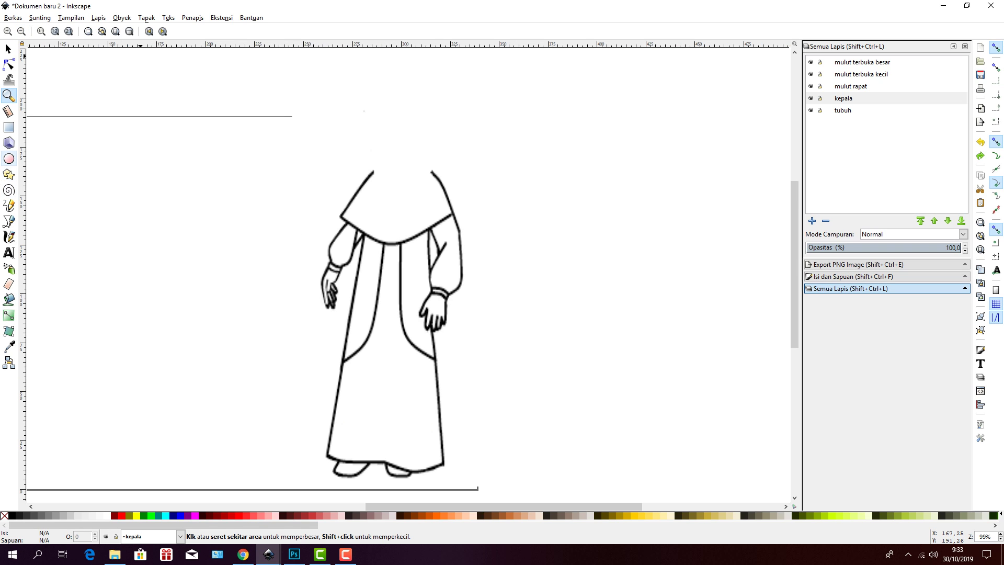
pyautogui.click(8, 49)
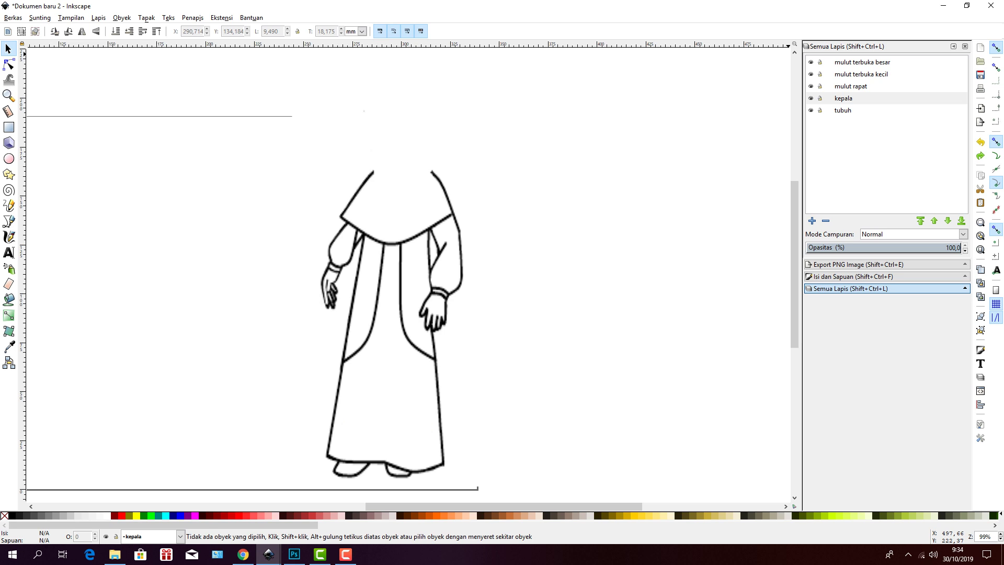
pyautogui.click(843, 97)
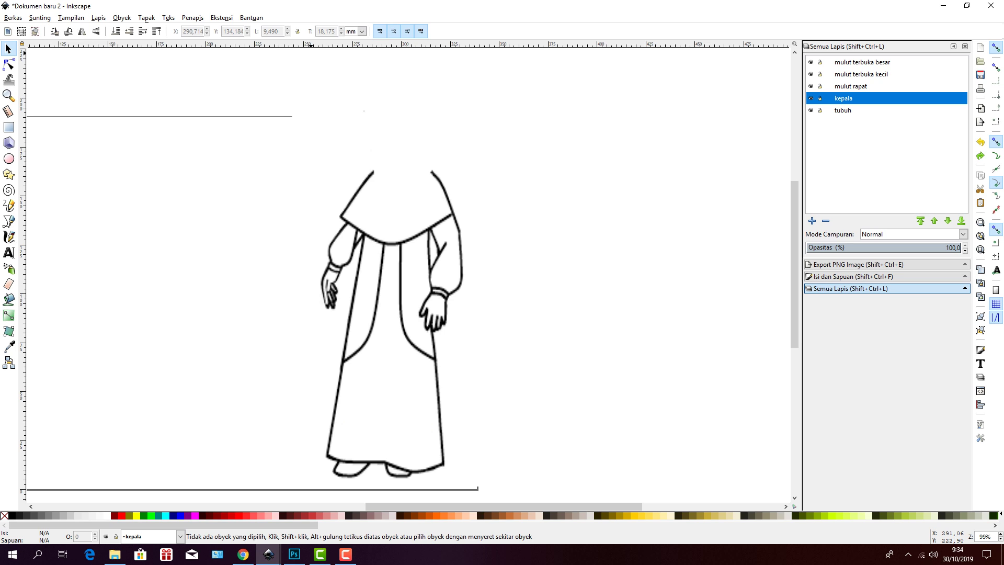
pyautogui.click(13, 17)
pyautogui.click(32, 119)
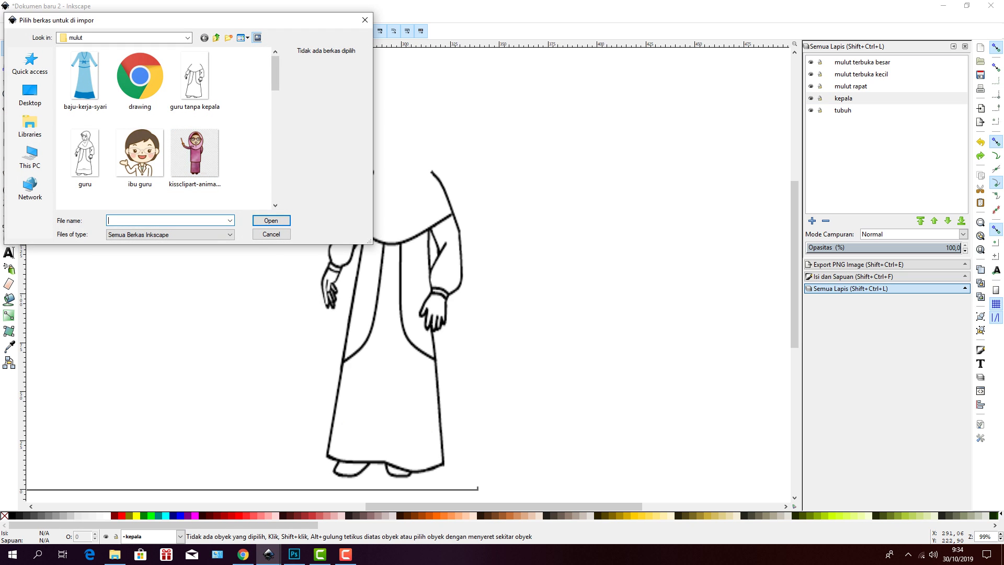
pyautogui.scroll(-10, 165, 129)
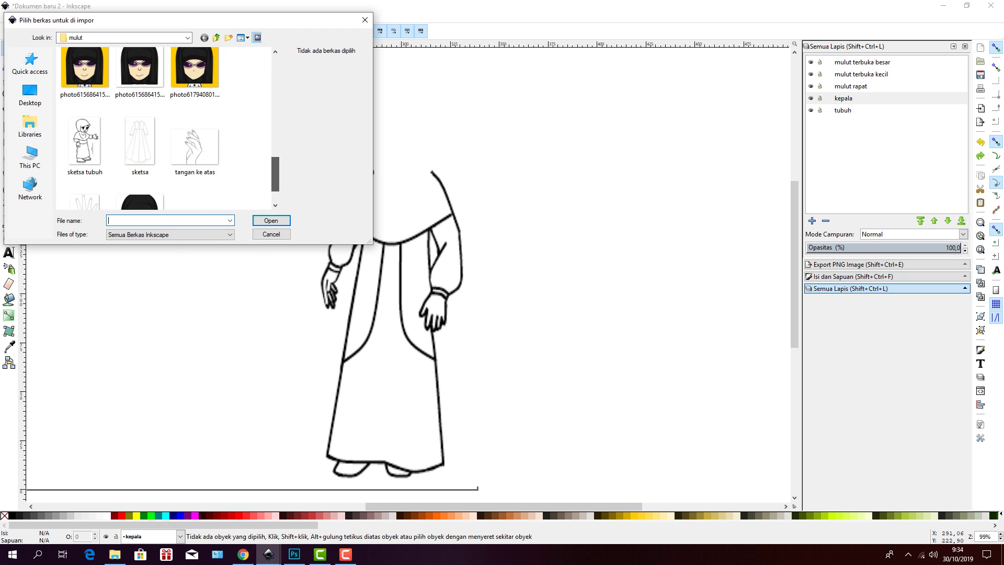
pyautogui.scroll(-2, 164, 128)
pyautogui.click(140, 175)
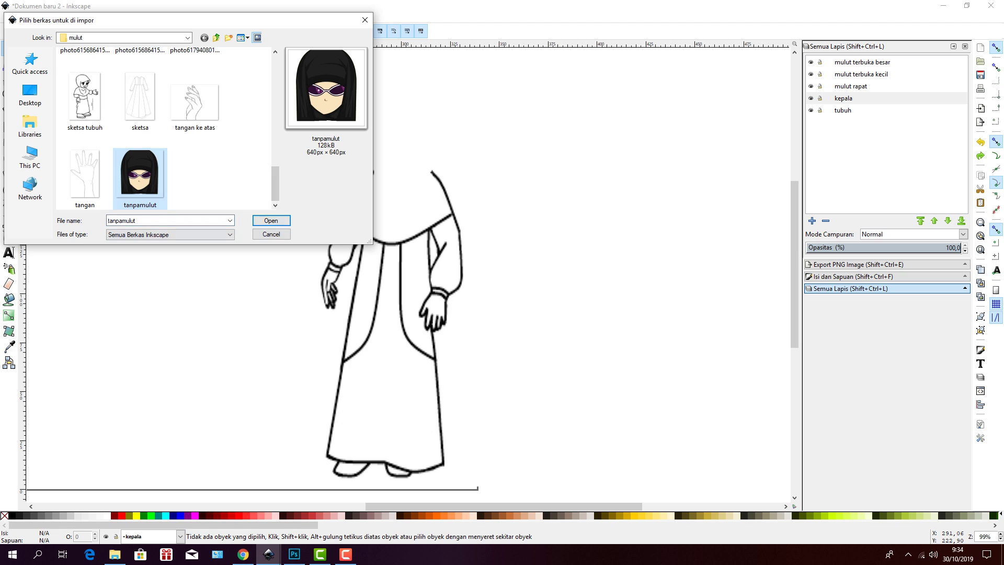
pyautogui.click(271, 220)
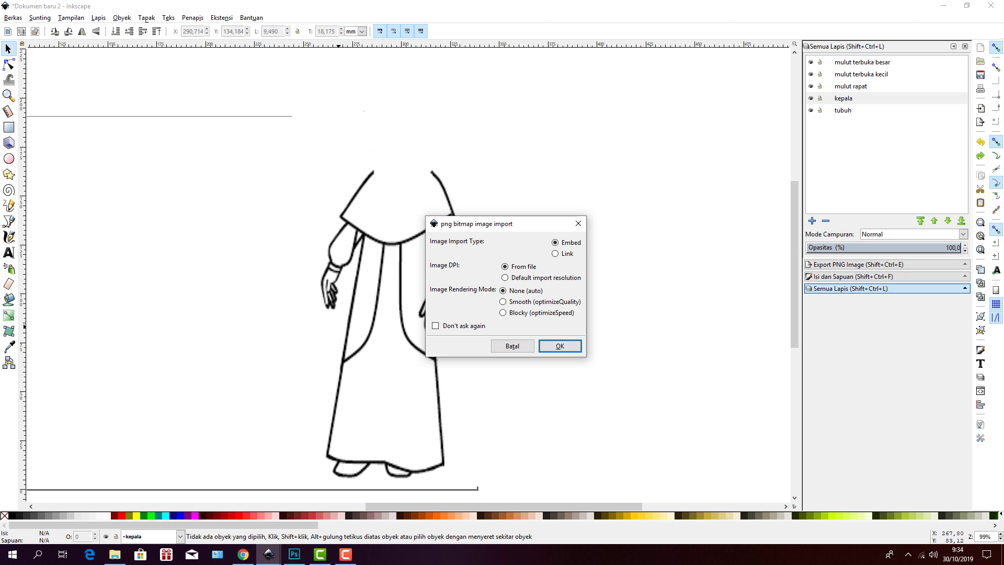
pyautogui.click(560, 346)
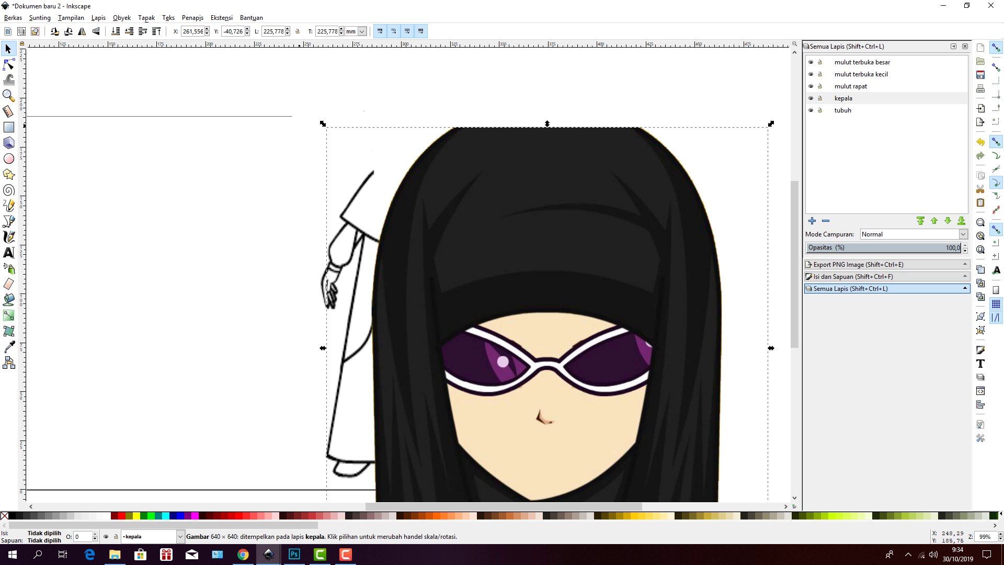
# - Scale the head image down to about 66.5 x 65.1 mm and place it on top of the line-art body's neck opening
pyautogui.moveTo(323, 123); pyautogui.dragTo(432, 322)
pyautogui.moveTo(634, 383); pyautogui.dragTo(616, 139)
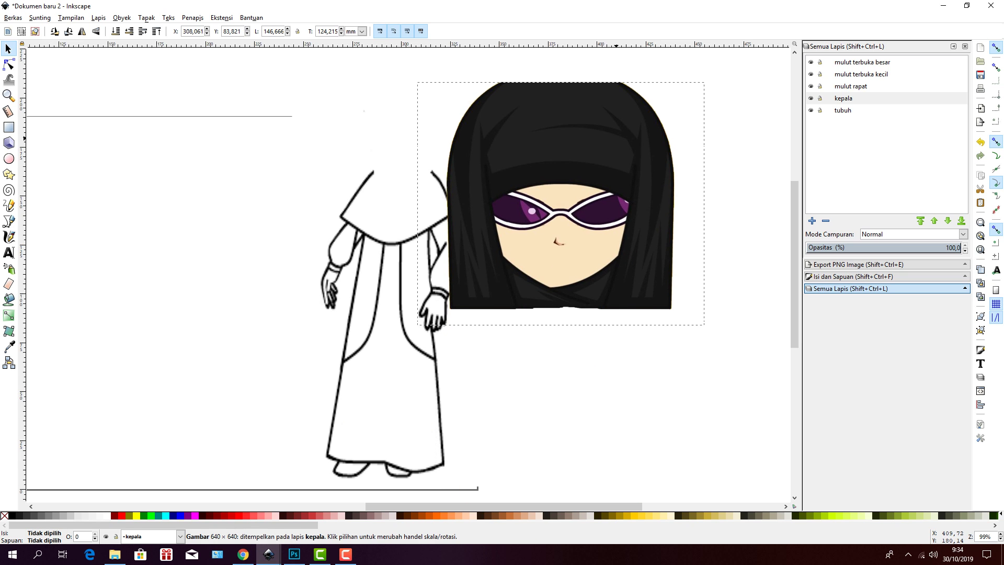
pyautogui.moveTo(413, 78); pyautogui.dragTo(456, 151)
pyautogui.moveTo(707, 151); pyautogui.dragTo(684, 194)
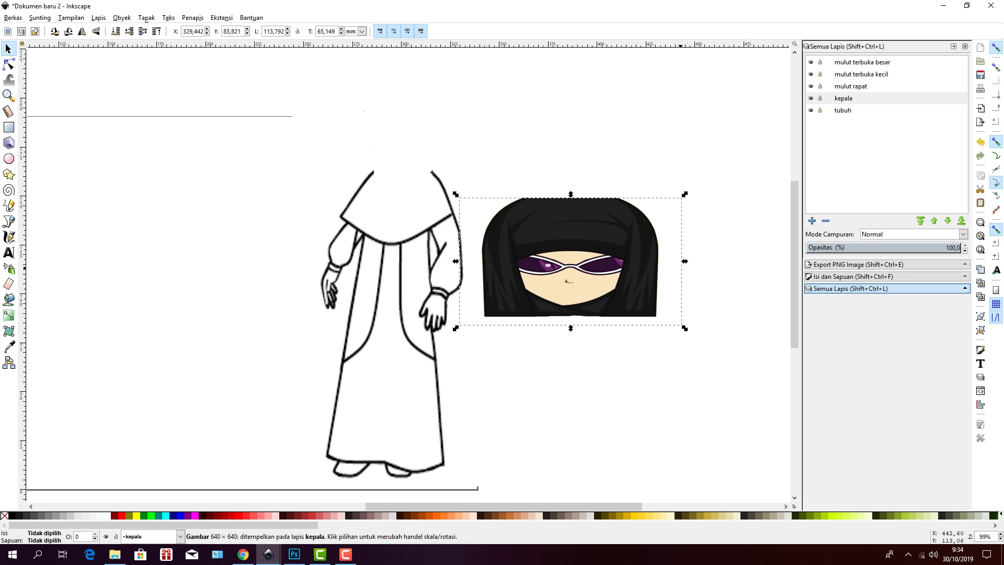
pyautogui.moveTo(684, 261); pyautogui.dragTo(426, 129)
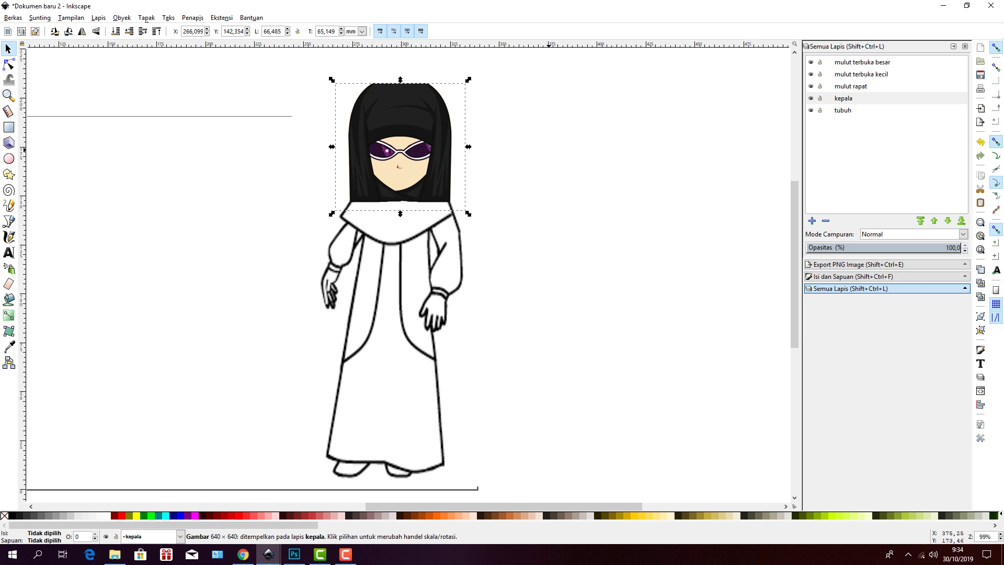
pyautogui.press('Escape')
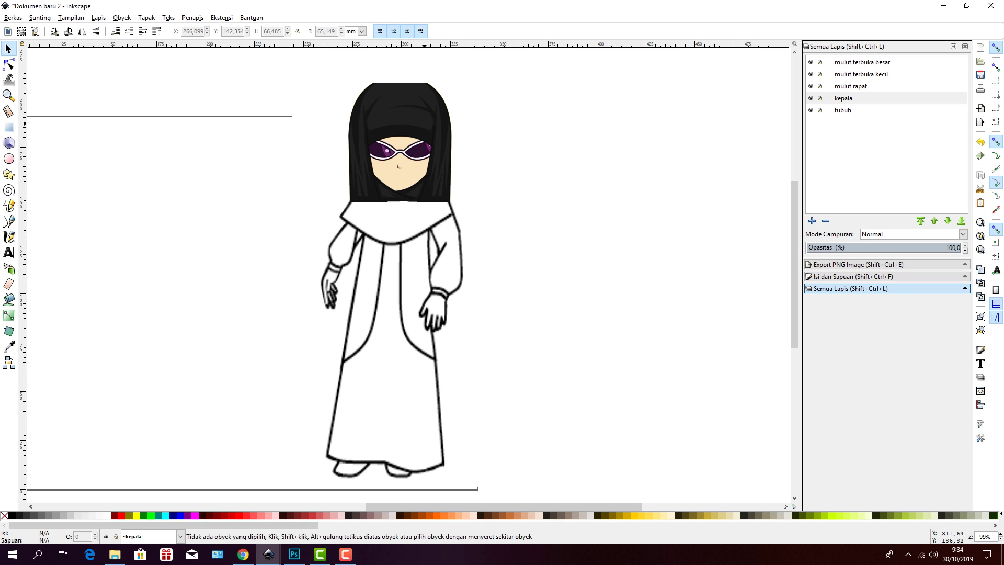
# - Shift the head image slightly down toward the collar to about Y 139.7 mm, and deselect it
pyautogui.moveTo(425, 124); pyautogui.dragTo(425, 130)
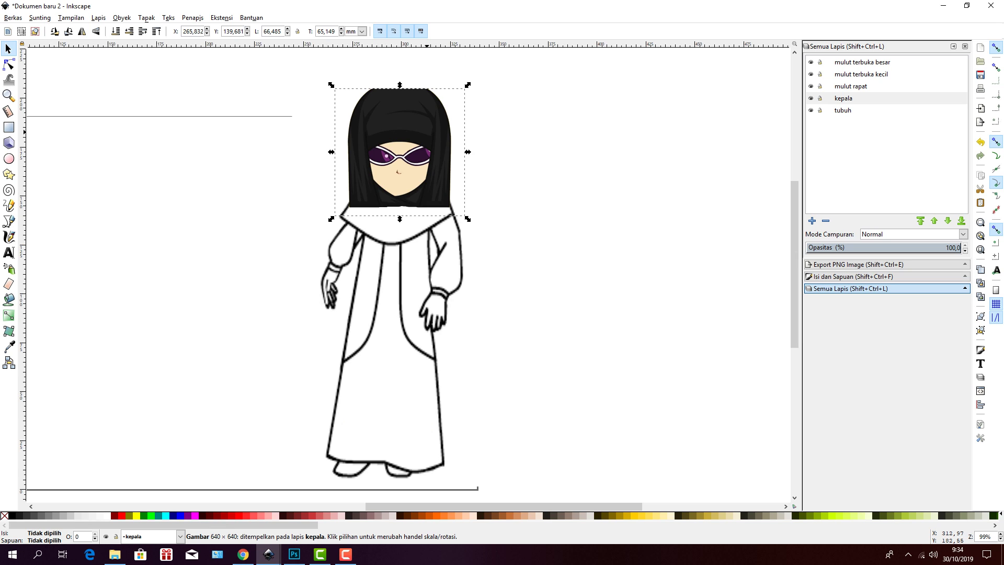
pyautogui.click(424, 131)
pyautogui.click(547, 231)
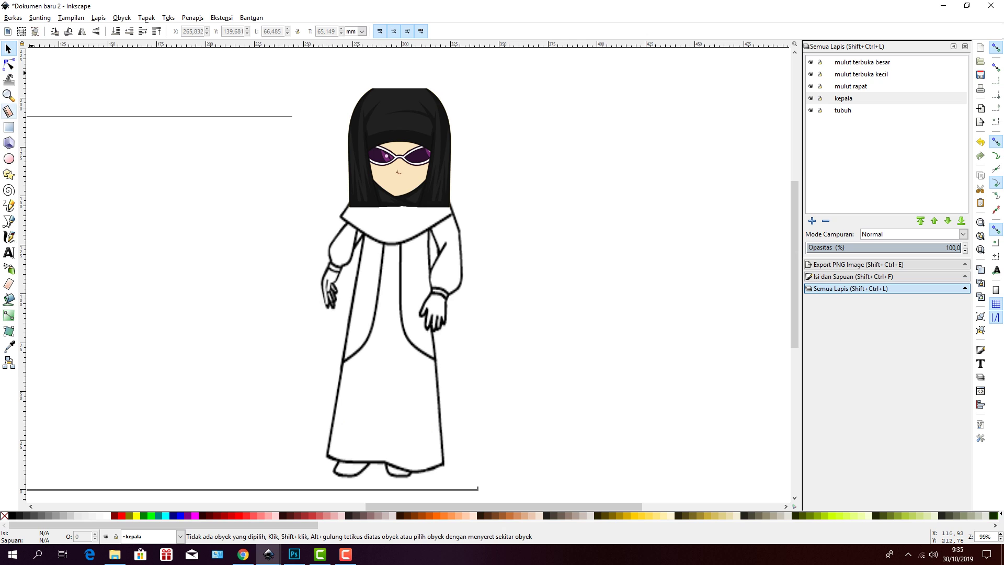
# - Trace a closed Bezier path around the collar and the outer edge of the head veil
pyautogui.click(9, 221)
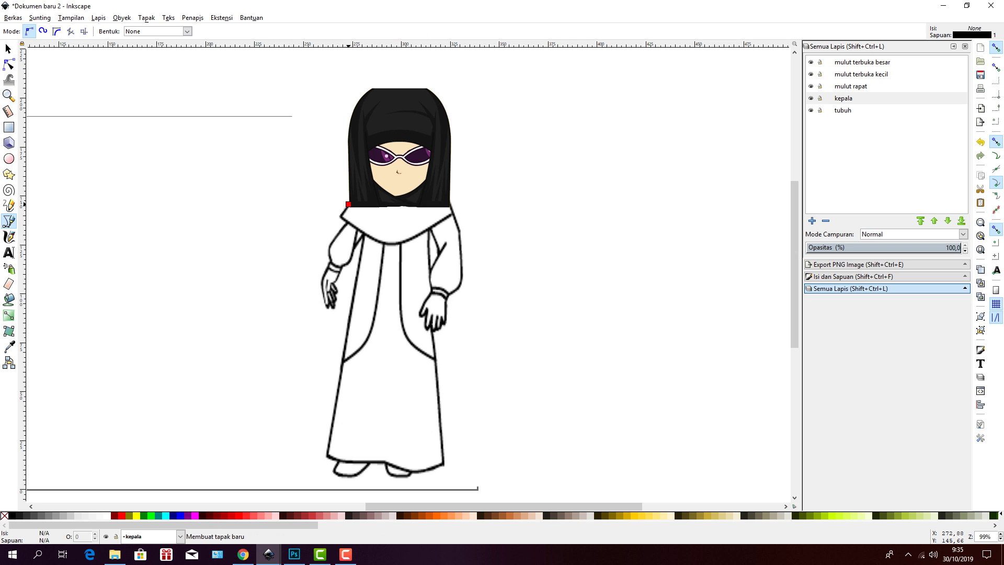
pyautogui.click(349, 205)
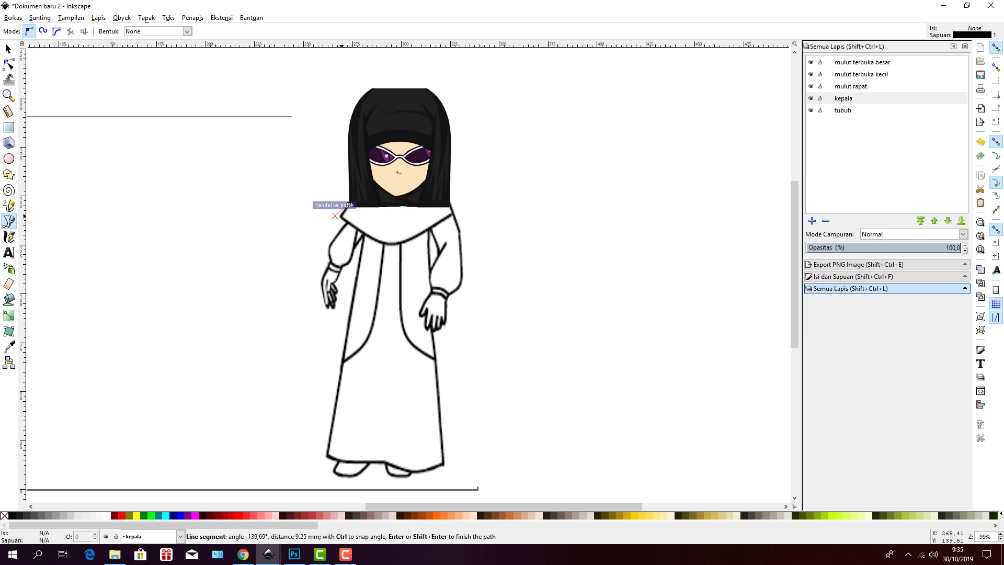
pyautogui.click(349, 205)
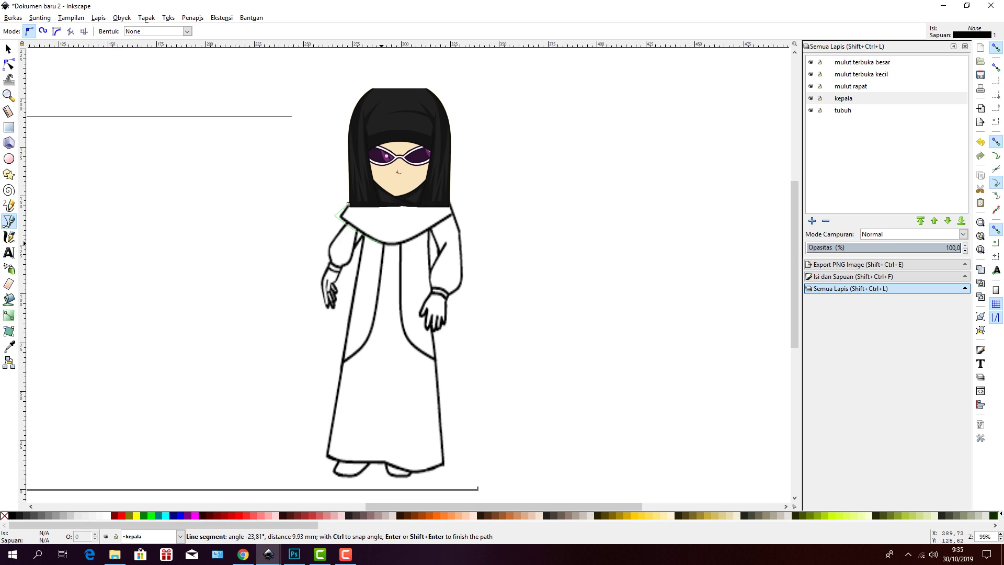
pyautogui.click(381, 242)
pyautogui.click(395, 244)
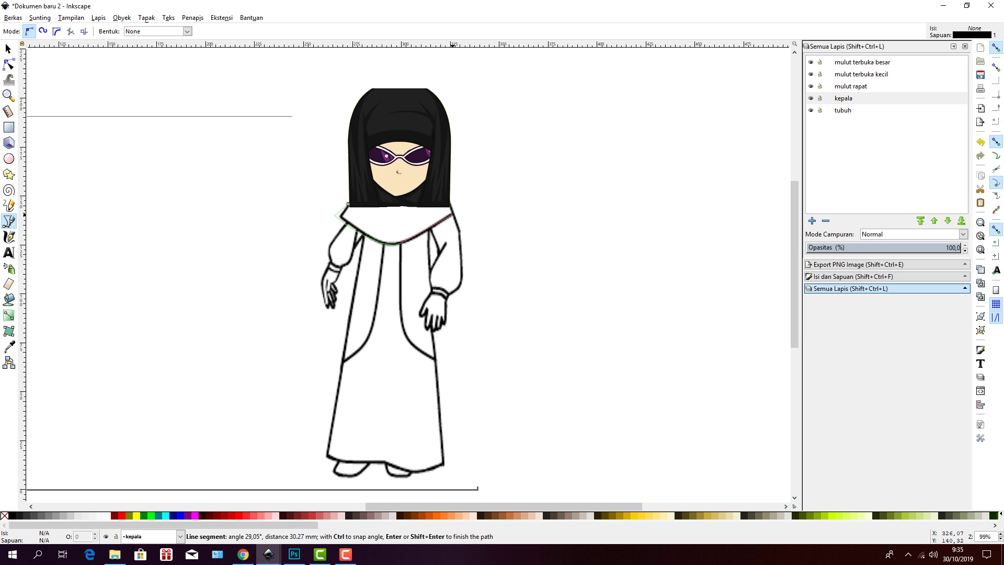
pyautogui.click(453, 214)
pyautogui.click(450, 122)
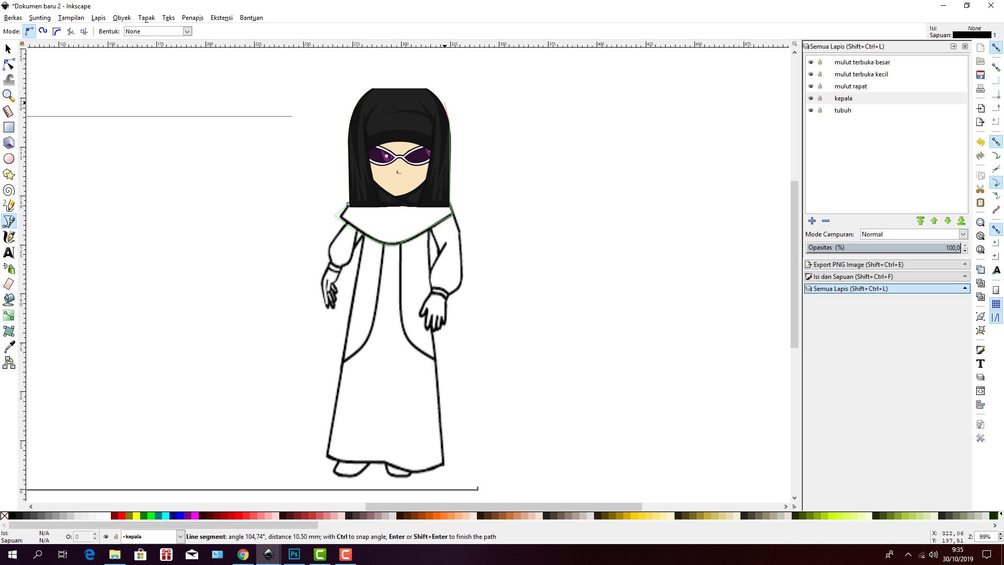
pyautogui.click(443, 102)
pyautogui.click(427, 86)
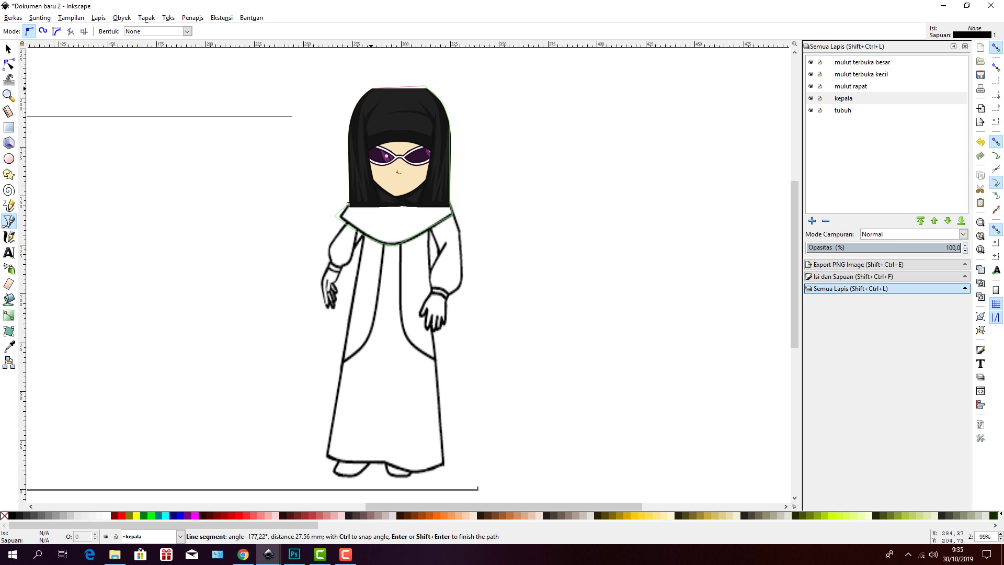
pyautogui.click(374, 88)
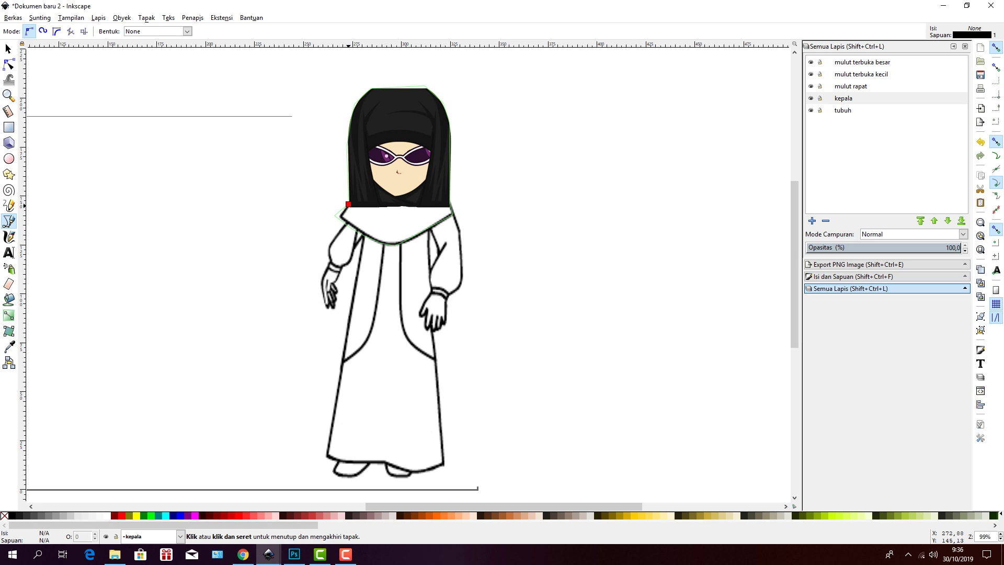
pyautogui.click(348, 204)
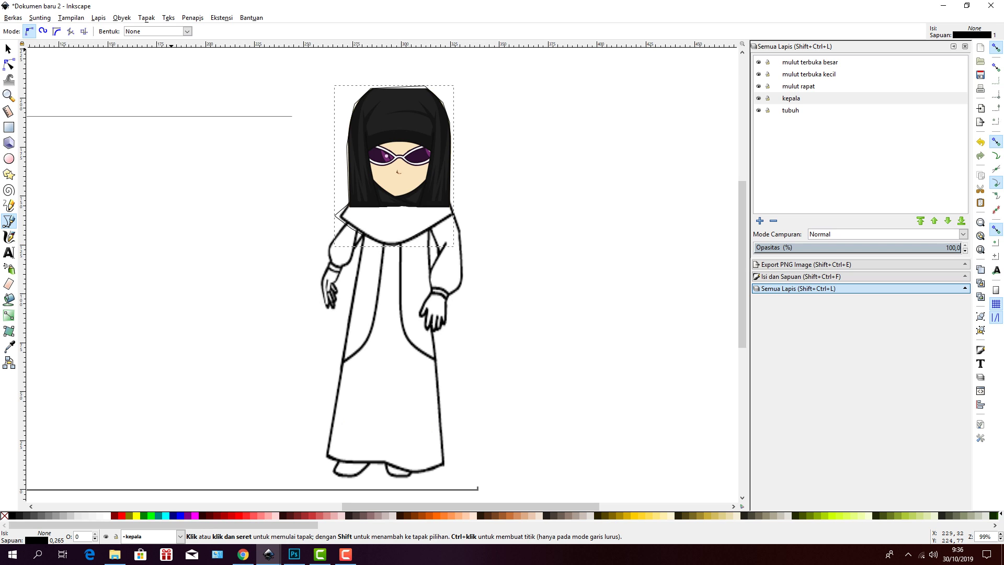
# - Edit the traced path's nodes and segments along the crown so the outline follows the veil's curve
pyautogui.click(9, 64)
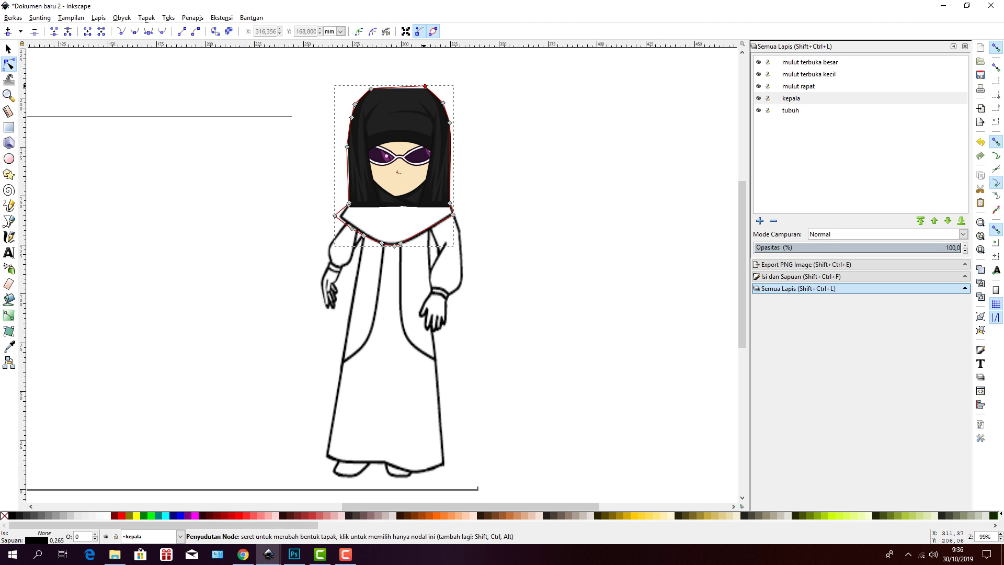
pyautogui.click(425, 86)
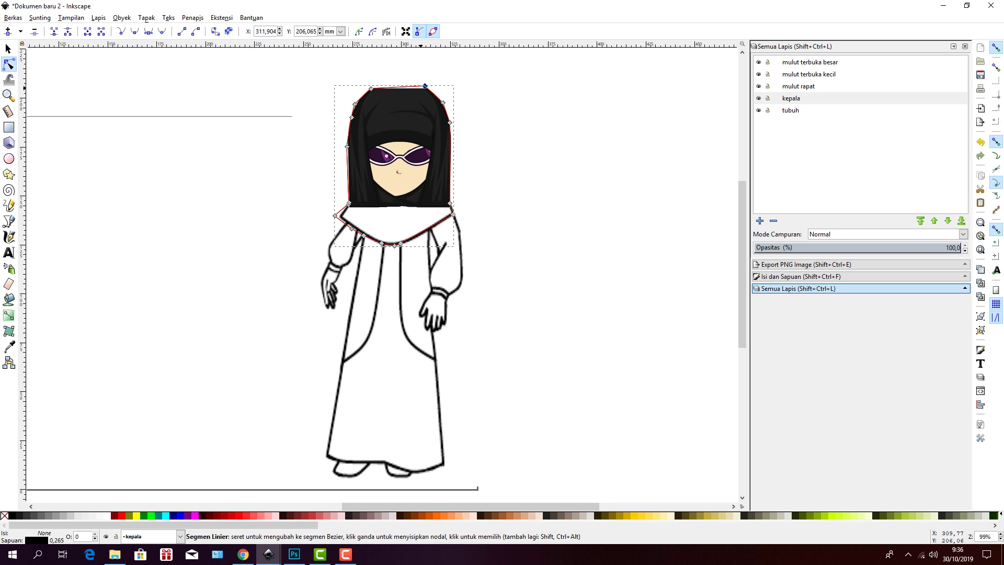
pyautogui.moveTo(421, 87); pyautogui.dragTo(425, 89)
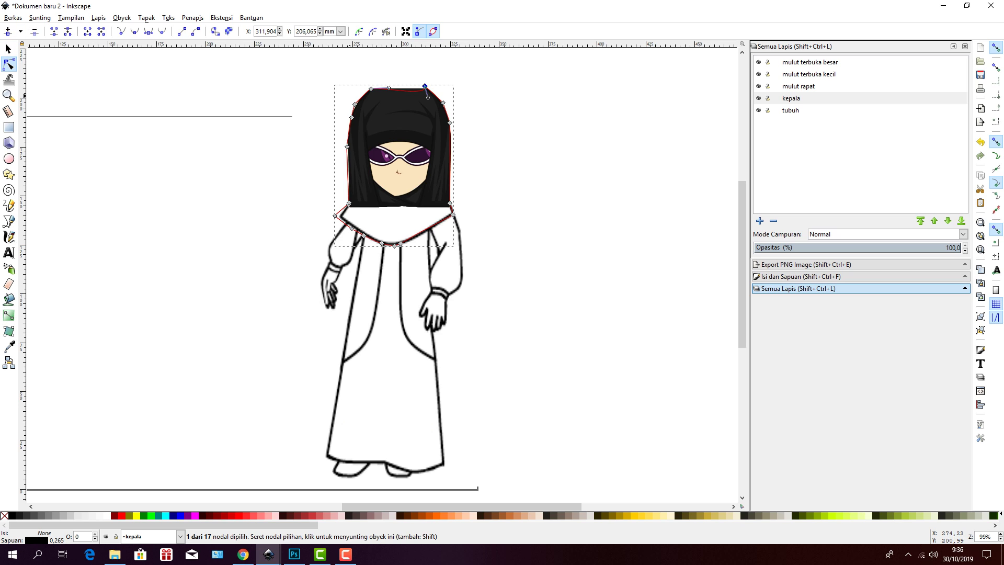
pyautogui.moveTo(421, 90); pyautogui.dragTo(420, 86)
pyautogui.moveTo(355, 104); pyautogui.dragTo(356, 106)
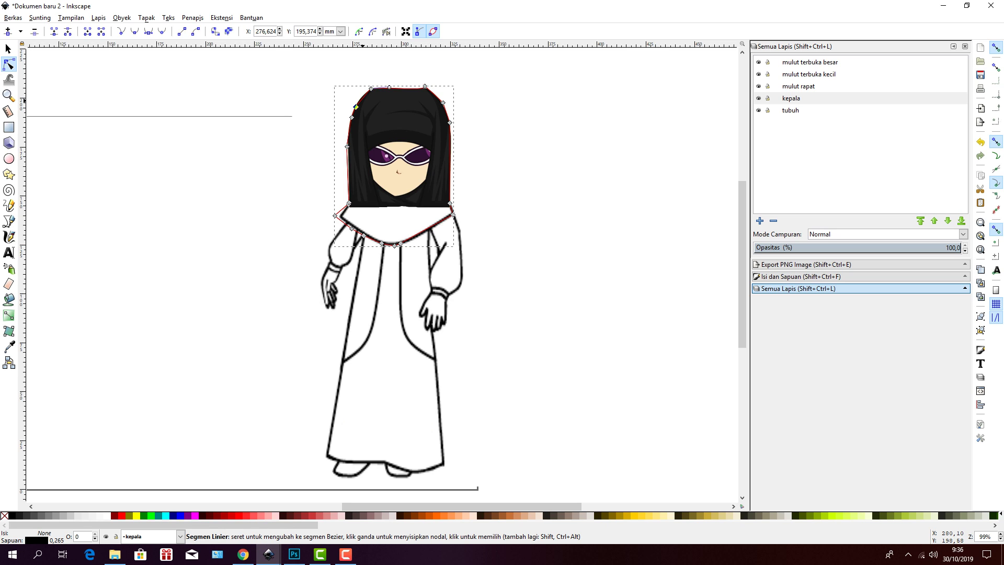
pyautogui.moveTo(363, 99); pyautogui.dragTo(361, 98)
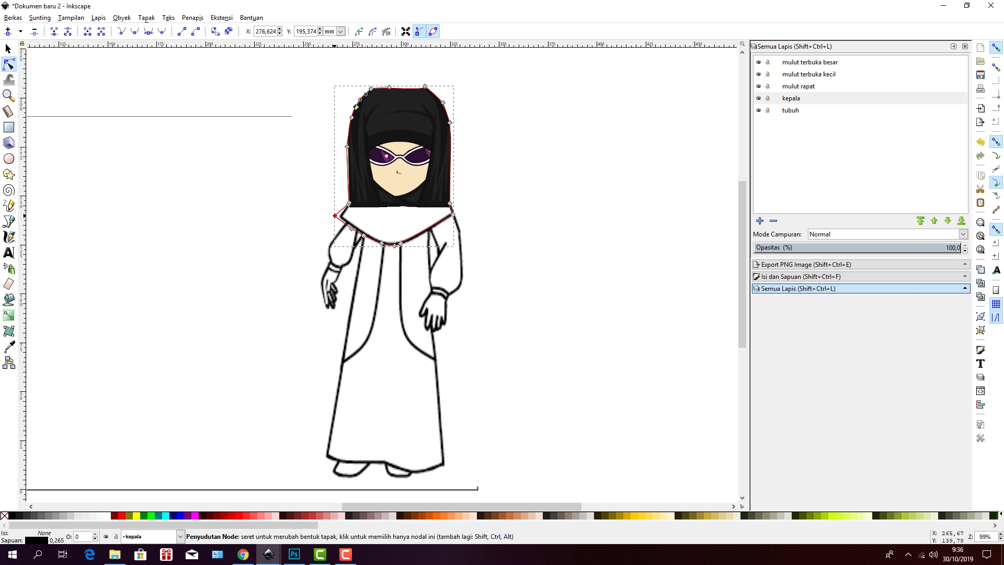
# - Try reshaping the traced path at the collar's outer corner by curving its edges and moving the node inward, and undo the last changes
pyautogui.click(335, 215)
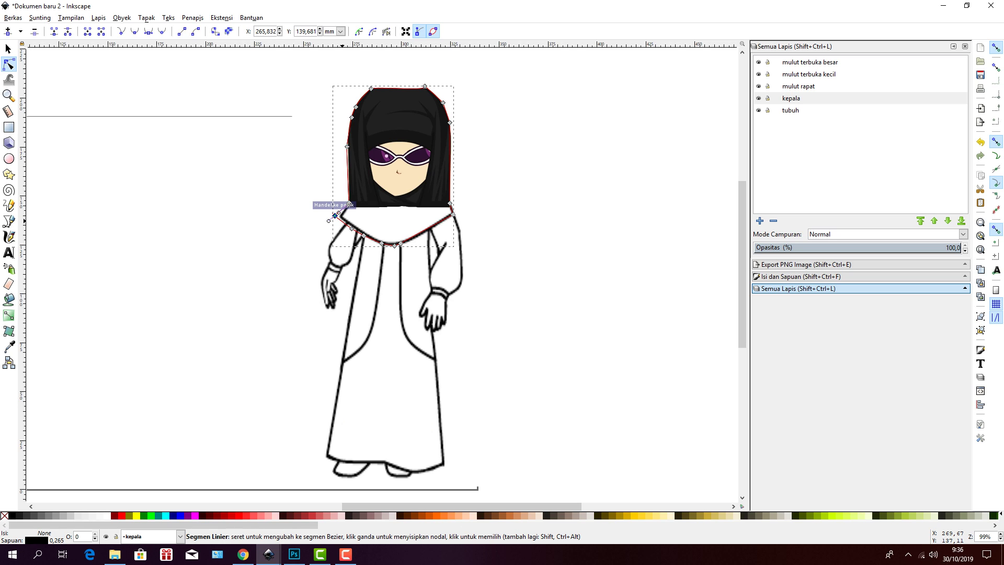
pyautogui.moveTo(343, 221); pyautogui.dragTo(345, 219)
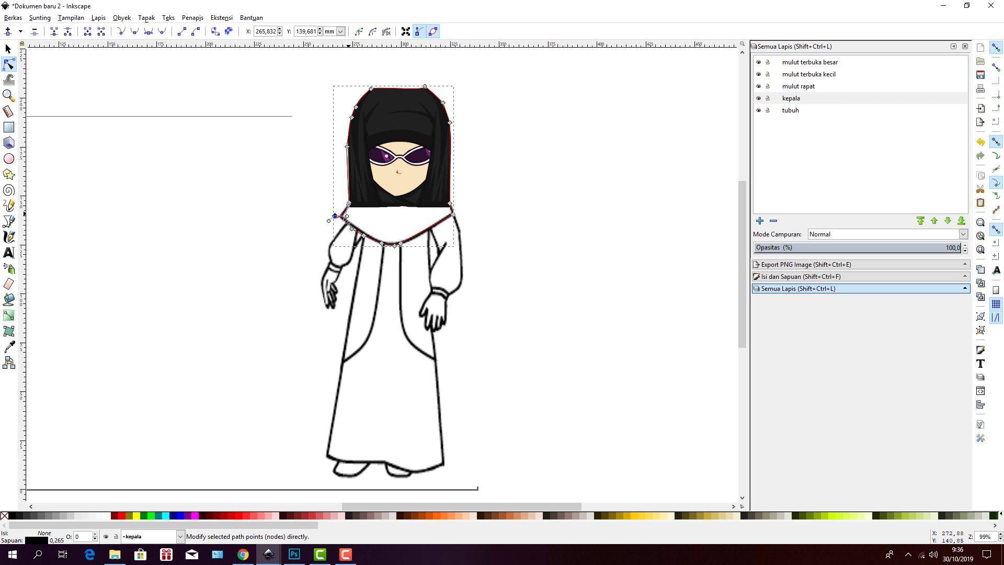
pyautogui.moveTo(335, 215); pyautogui.dragTo(345, 215)
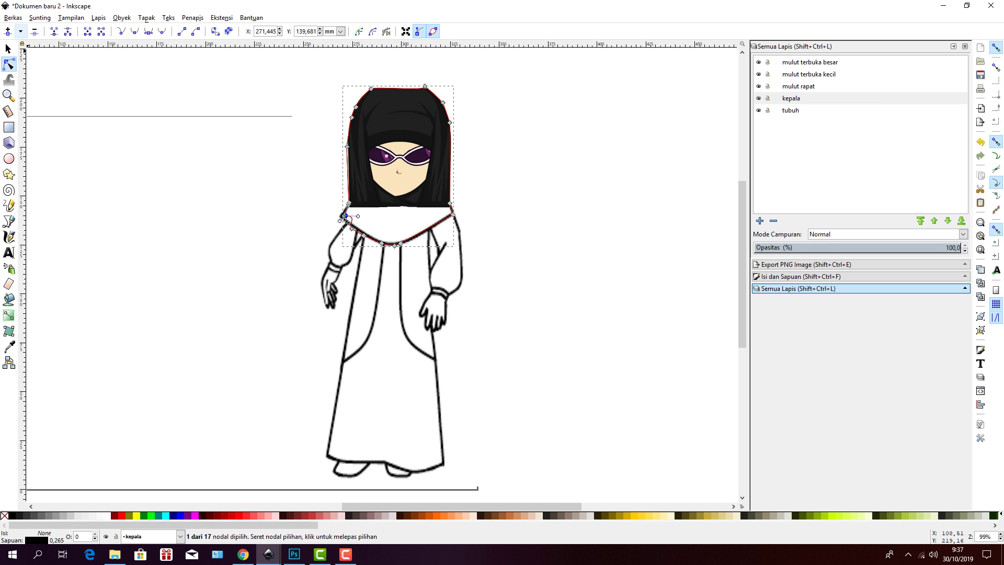
pyautogui.hotkey('ctrl', 'z')
pyautogui.hotkey('ctrl', 'z')
pyautogui.hotkey('ctrl', 'z')
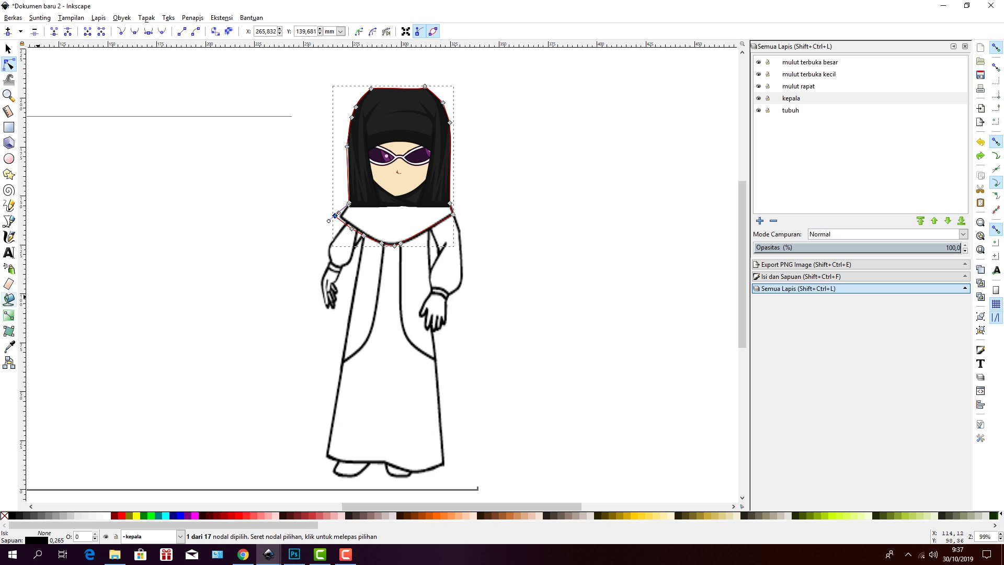
# - Paint short black calligraphy strokes of width 15 from the veil's lower edge down over the collar
pyautogui.click(9, 236)
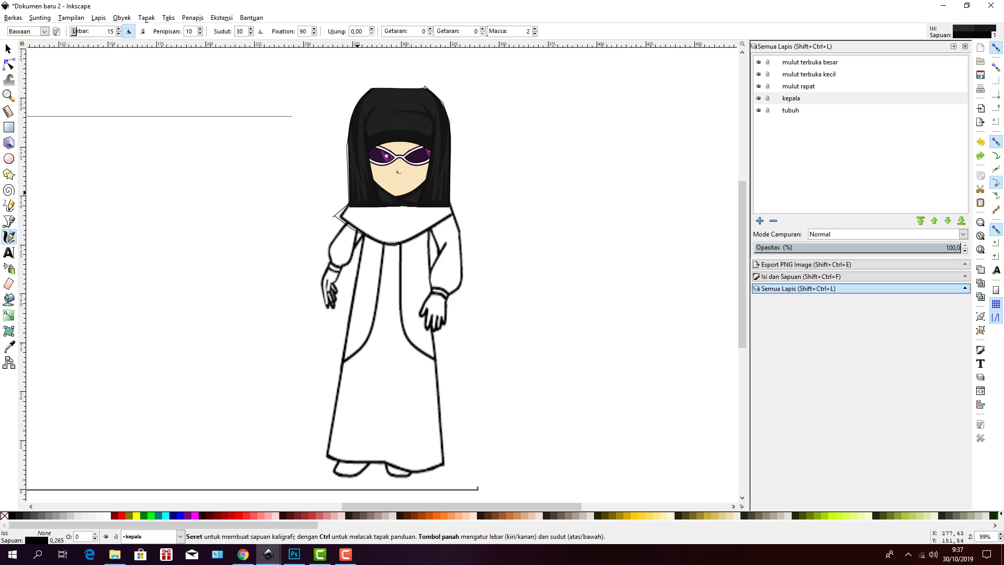
pyautogui.moveTo(357, 199); pyautogui.dragTo(363, 229)
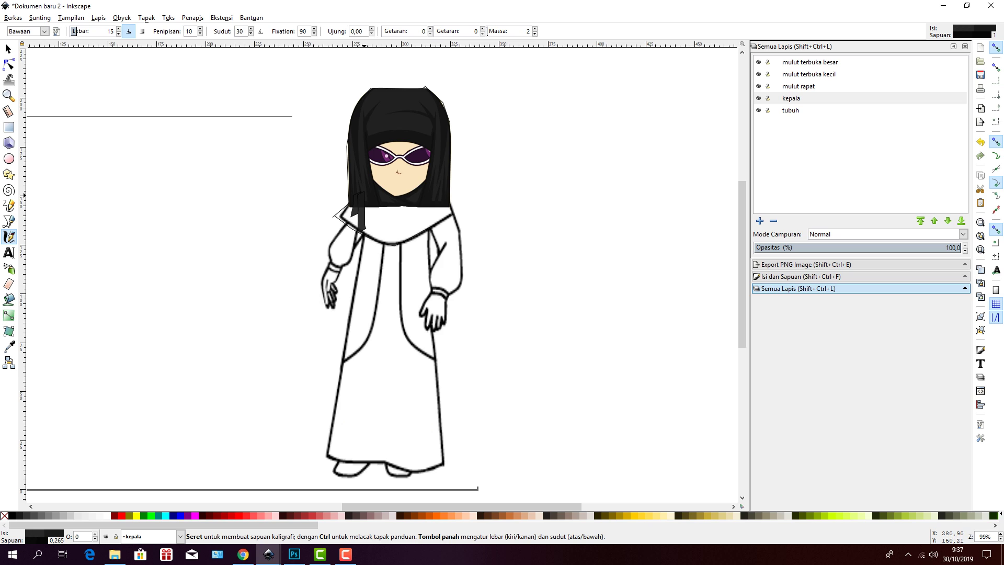
pyautogui.moveTo(360, 199)
pyautogui.mouseDown()
pyautogui.moveTo(345, 213)
pyautogui.moveTo(368, 229)
pyautogui.mouseUp()
# - Undo the calligraphy strokes, the traced veil outline and the small downward shift of the head image
pyautogui.hotkey('ctrl', 'z')
pyautogui.hotkey('ctrl', 'z')
pyautogui.hotkey('ctrl', 'z')
pyautogui.hotkey('ctrl', 'z')
pyautogui.hotkey('ctrl', 'z')
pyautogui.hotkey('ctrl', 'z')
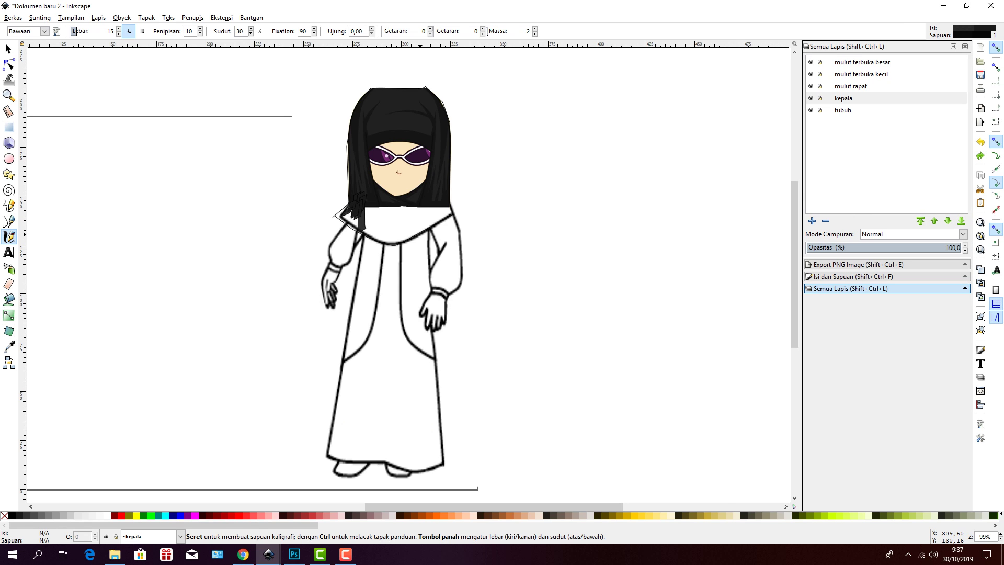
pyautogui.hotkey('ctrl', 'z')
pyautogui.hotkey('ctrl', 'z')
pyautogui.hotkey('ctrl', 'z')
pyautogui.hotkey('ctrl', 'z')
pyautogui.hotkey('ctrl', 'z')
pyautogui.hotkey('ctrl', 'z')
pyautogui.hotkey('ctrl', 'z')
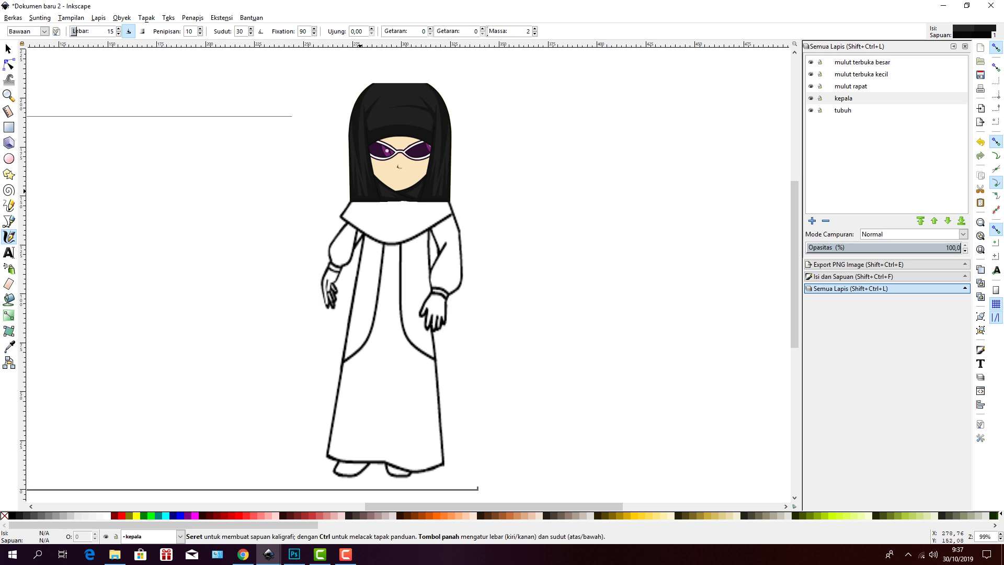
# - Paint calligraphy strokes of width 15 along the collar's outer edge and corner beside the veil, undoing the last stray stroke
pyautogui.moveTo(359, 191); pyautogui.dragTo(354, 198)
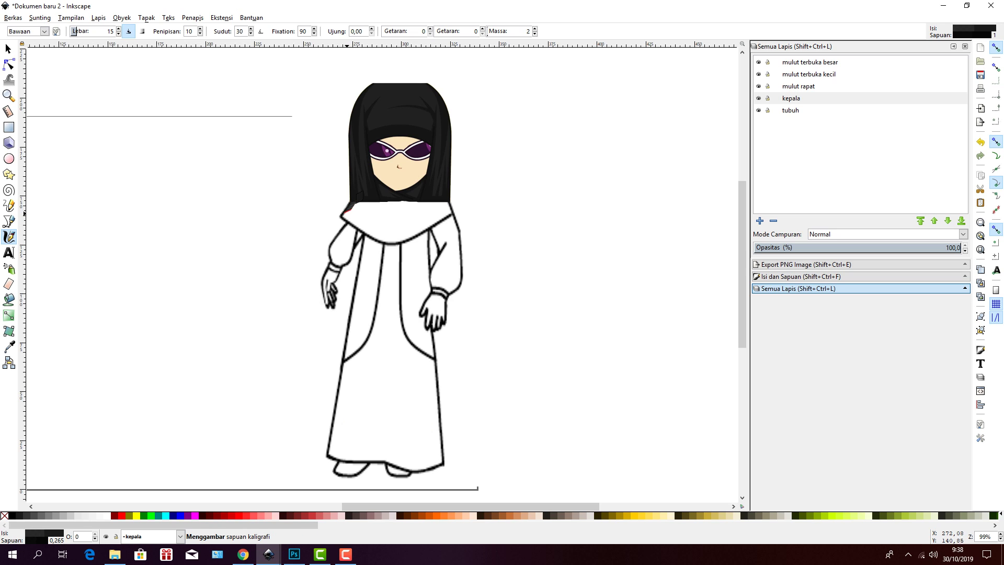
pyautogui.moveTo(345, 213); pyautogui.dragTo(347, 212)
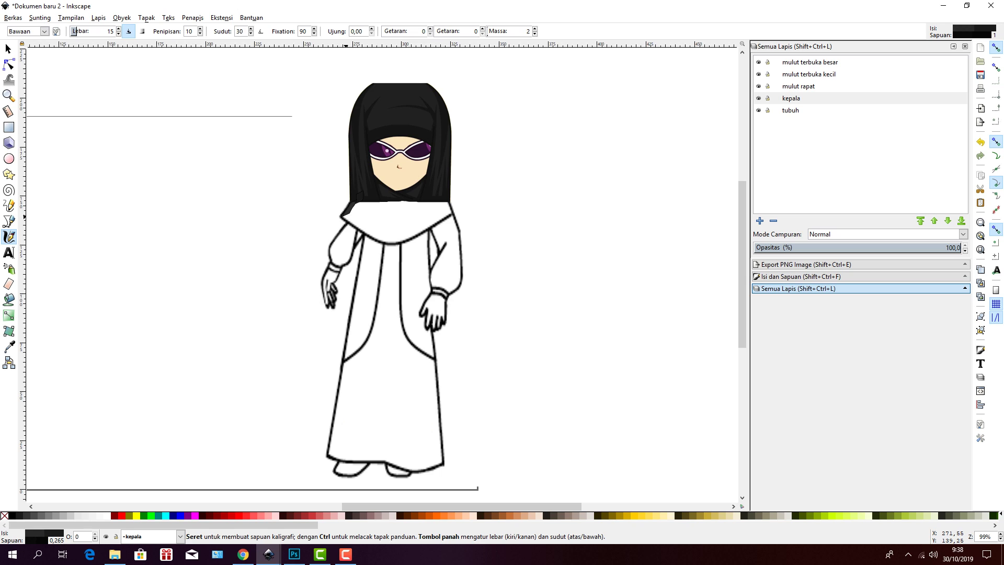
pyautogui.moveTo(347, 213); pyautogui.dragTo(360, 222)
pyautogui.moveTo(345, 215); pyautogui.dragTo(345, 212)
pyautogui.hotkey('ctrl', 'z')
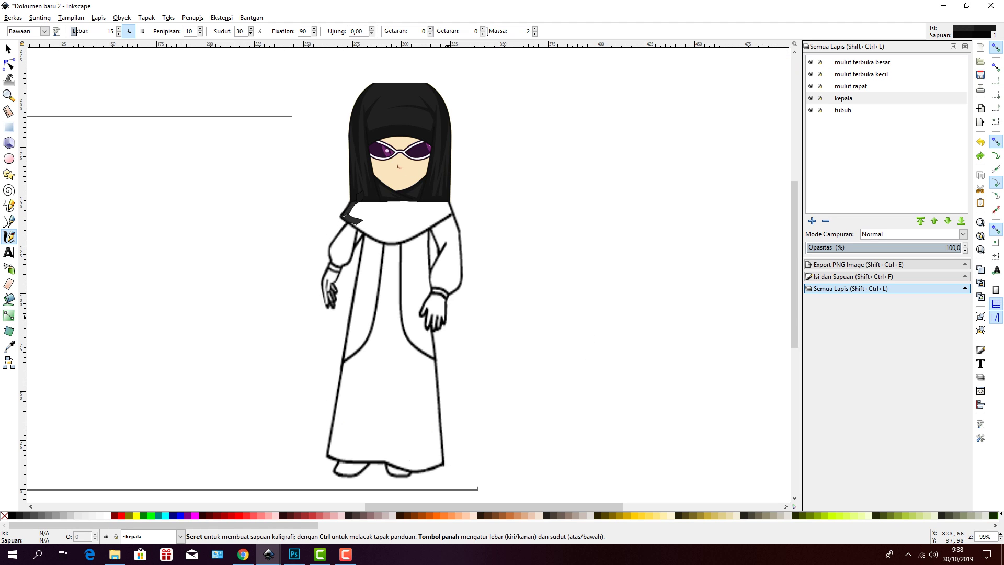
# - Fill the side of the collar below the veil with overlapping black vertical calligraphy strokes of width 15
pyautogui.moveTo(373, 201)
pyautogui.mouseDown()
pyautogui.moveTo(374, 231)
pyautogui.moveTo(385, 228)
pyautogui.moveTo(376, 215)
pyautogui.moveTo(376, 227)
pyautogui.mouseUp()
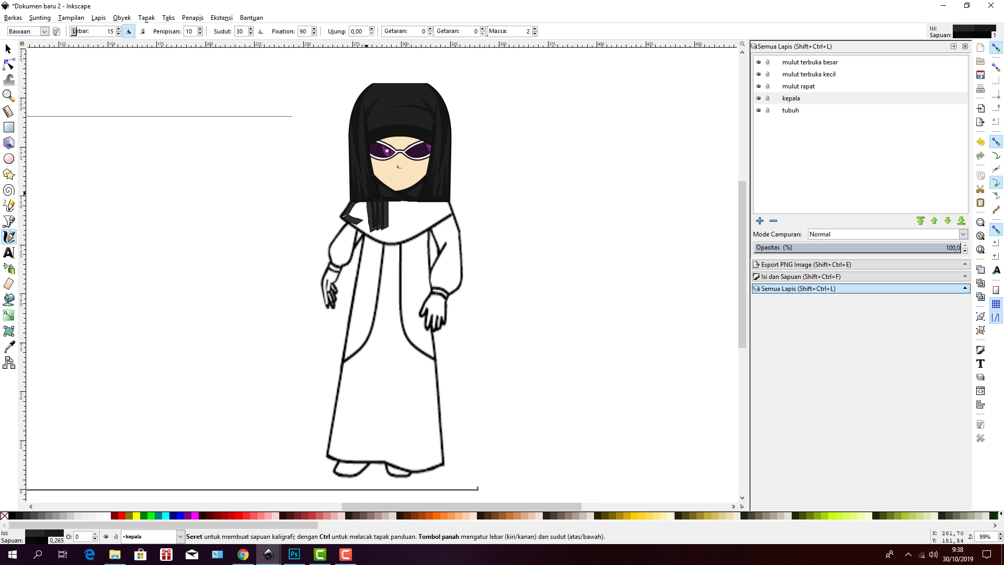
pyautogui.moveTo(366, 192); pyautogui.dragTo(361, 200)
pyautogui.moveTo(361, 217)
pyautogui.mouseDown()
pyautogui.moveTo(348, 207)
pyautogui.moveTo(346, 217)
pyautogui.moveTo(363, 226)
pyautogui.moveTo(390, 213)
pyautogui.moveTo(389, 230)
pyautogui.mouseUp()
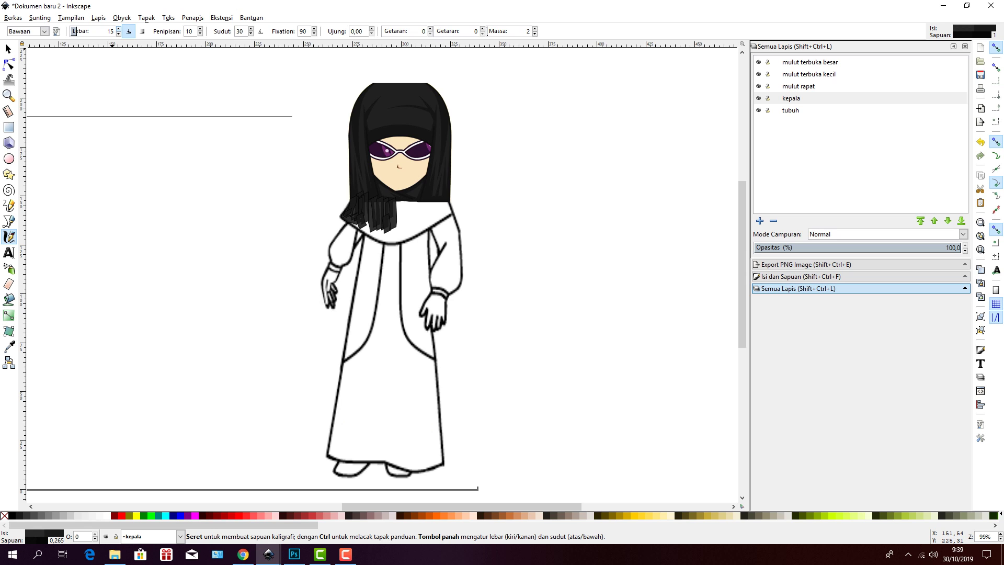
# - Set the calligraphy width to 70 and paint broad black strokes across the rest of the collar
pyautogui.moveTo(75, 31); pyautogui.dragTo(94, 31)
pyautogui.moveTo(408, 206); pyautogui.dragTo(400, 220)
pyautogui.click(119, 29)
pyautogui.moveTo(429, 200)
pyautogui.mouseDown()
pyautogui.moveTo(430, 230)
pyautogui.moveTo(411, 213)
pyautogui.moveTo(404, 233)
pyautogui.moveTo(390, 219)
pyautogui.moveTo(381, 230)
pyautogui.moveTo(392, 222)
pyautogui.moveTo(374, 206)
pyautogui.moveTo(360, 230)
pyautogui.moveTo(389, 231)
pyautogui.moveTo(397, 220)
pyautogui.moveTo(374, 196)
pyautogui.mouseUp()
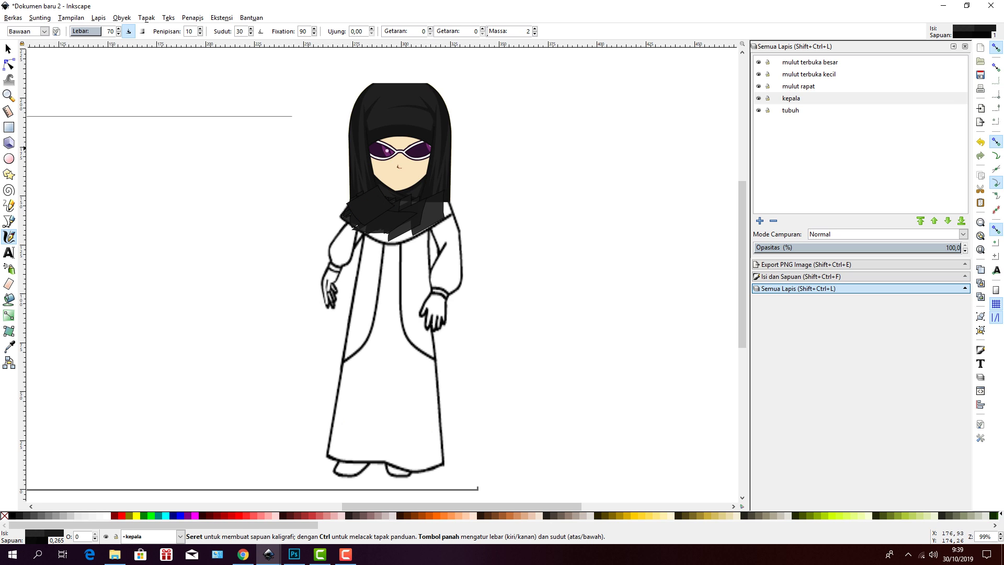
# - Undo the last broad collar stroke, try another across the collar, and undo that as well
pyautogui.hotkey('ctrl', 'z')
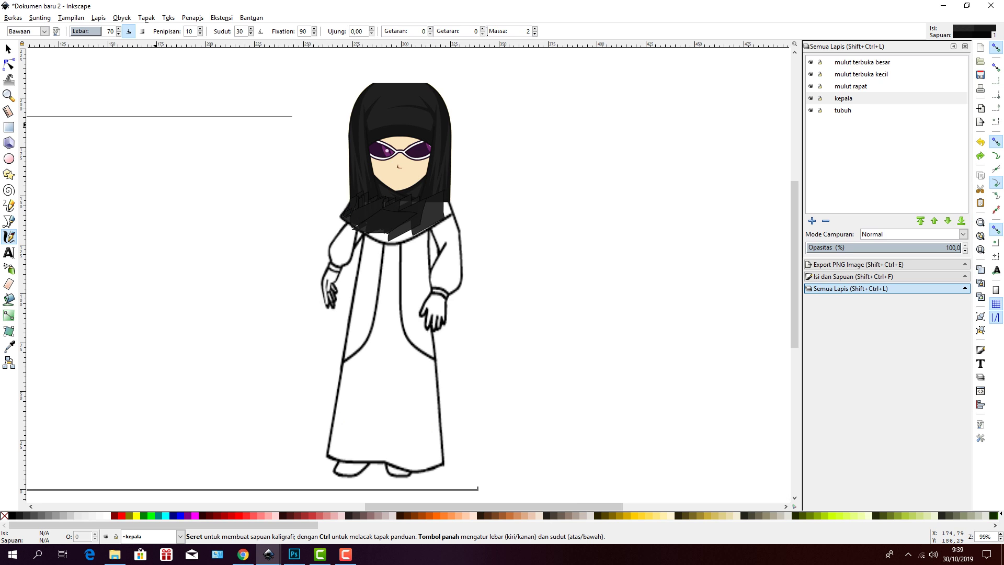
pyautogui.moveTo(419, 212); pyautogui.dragTo(452, 186)
pyautogui.hotkey('ctrl', 'z')
pyautogui.hotkey('ctrl', 'z')
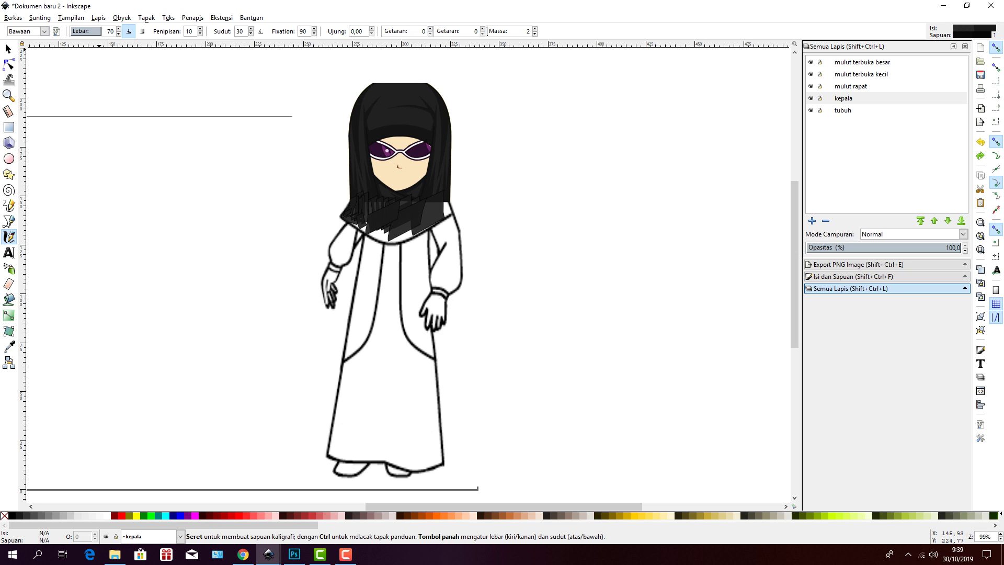
# - Set the calligraphy width to 45 and paint black strokes over the collar's lower middle and its area below the veil
pyautogui.press('Left')
pyautogui.press('Left')
pyautogui.press('Left')
pyautogui.press('Left')
pyautogui.press('Left')
pyautogui.press('Left')
pyautogui.press('Left')
pyautogui.press('Left')
pyautogui.press('Left')
pyautogui.press('Left')
pyautogui.press('Left')
pyautogui.press('Left')
pyautogui.press('Left')
pyautogui.press('Left')
pyautogui.press('Left')
pyautogui.press('Left')
pyautogui.press('Left')
pyautogui.press('Left')
pyautogui.press('Left')
pyautogui.press('Left')
pyautogui.moveTo(395, 222)
pyautogui.mouseDown()
pyautogui.moveTo(377, 229)
pyautogui.moveTo(402, 230)
pyautogui.mouseUp()
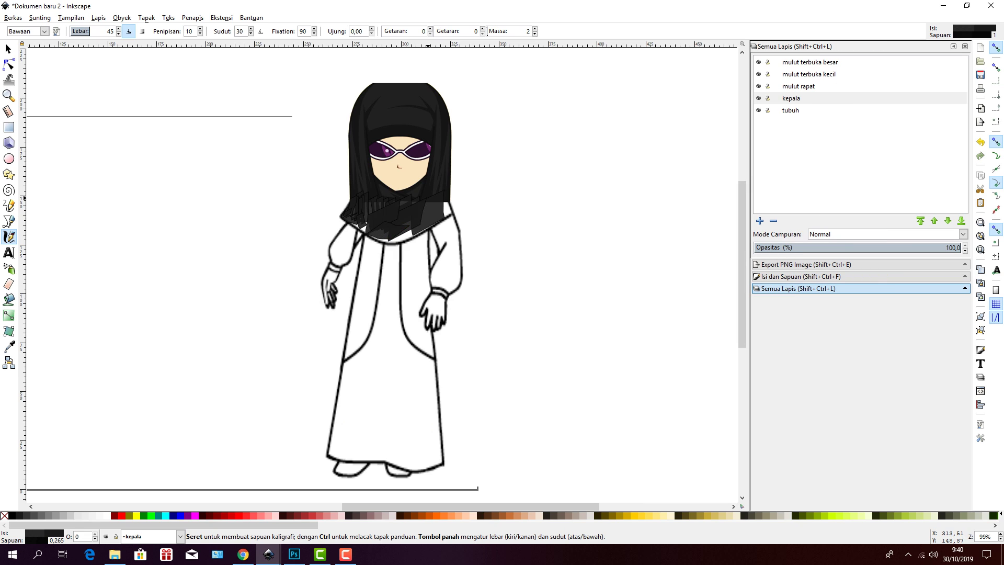
pyautogui.moveTo(435, 196); pyautogui.dragTo(430, 205)
# - Bucket-fill the remaining white gaps along the collar's lower edge and beside the shoulder with black
pyautogui.click(8, 299)
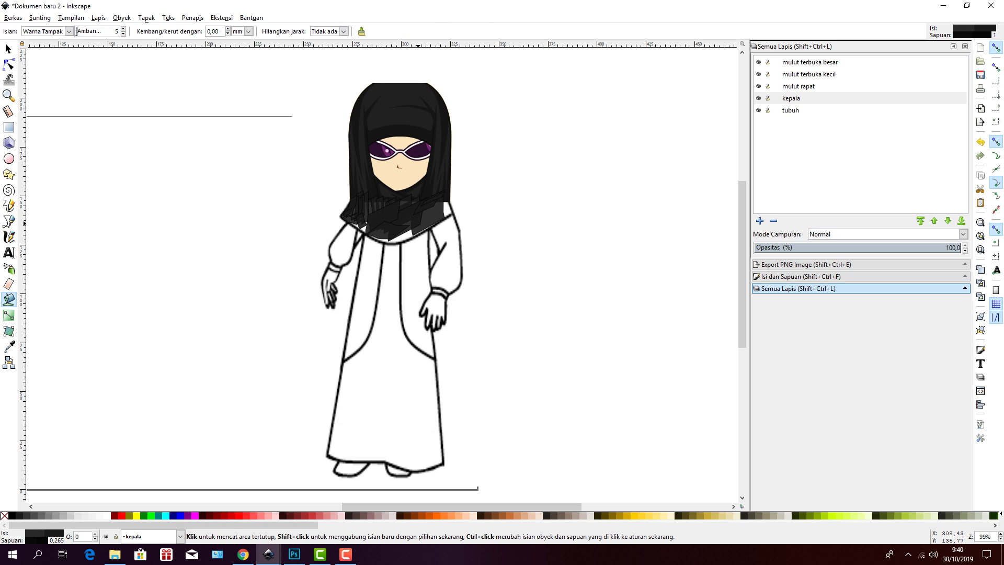
pyautogui.click(410, 233)
pyautogui.click(406, 234)
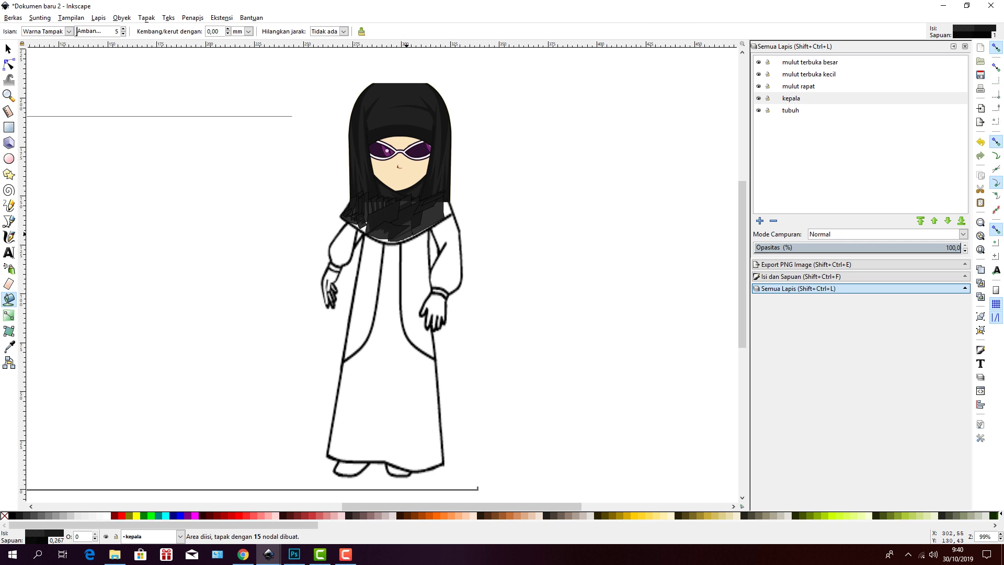
pyautogui.click(370, 231)
pyautogui.click(446, 209)
pyautogui.click(446, 201)
pyautogui.click(445, 204)
pyautogui.moveTo(446, 205); pyautogui.dragTo(445, 211)
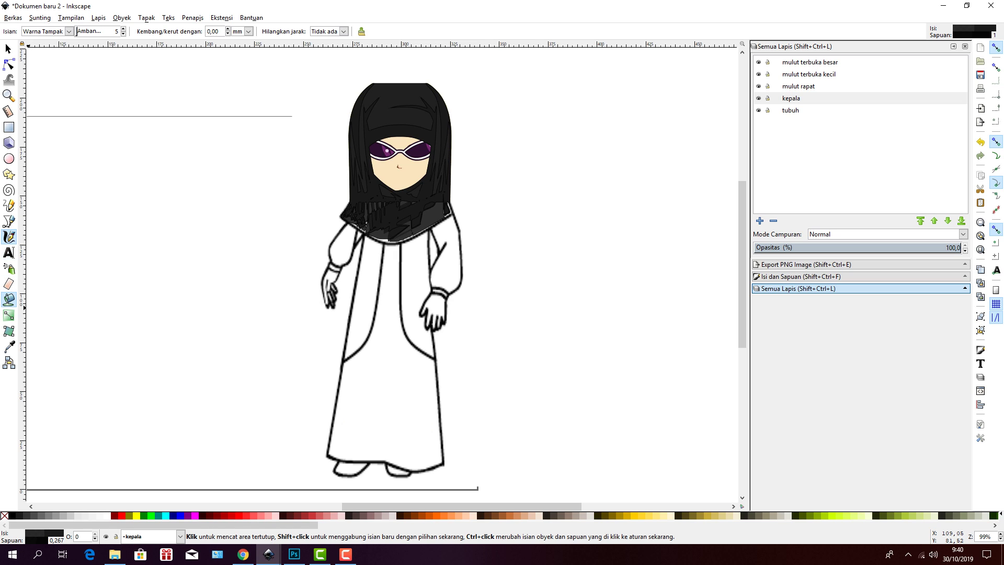
# - Set the calligraphy width to 19 and paint black strokes along the collar's lower edge and its shoulder corner
pyautogui.click(9, 237)
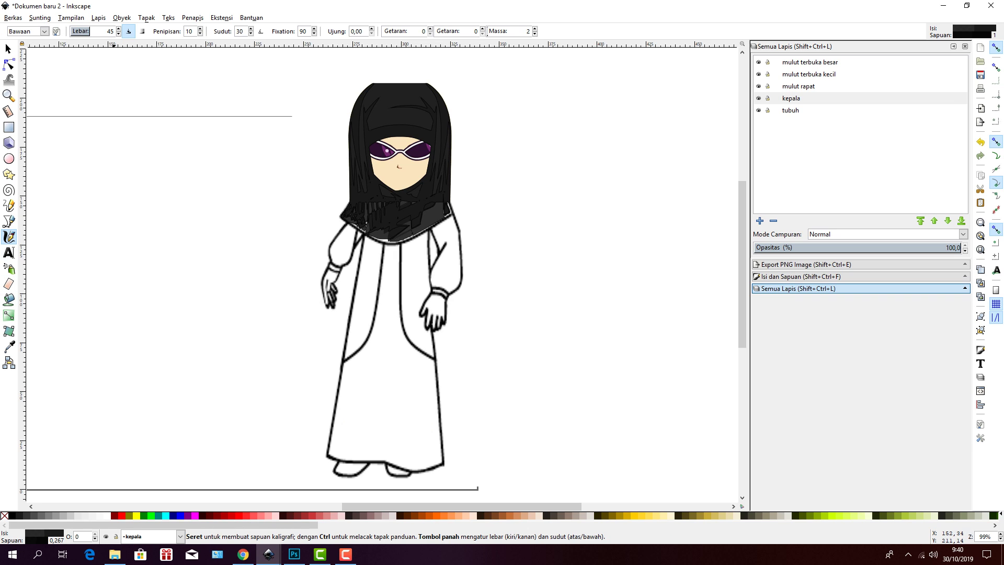
pyautogui.moveTo(90, 32); pyautogui.dragTo(76, 31)
pyautogui.moveTo(366, 214); pyautogui.dragTo(373, 225)
pyautogui.moveTo(348, 214); pyautogui.dragTo(388, 235)
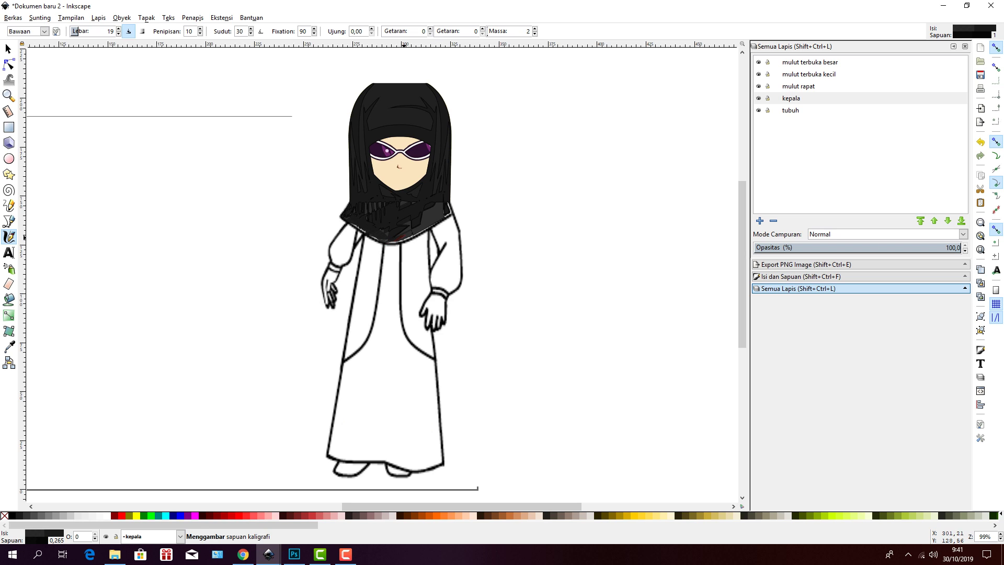
pyautogui.moveTo(411, 235); pyautogui.dragTo(413, 232)
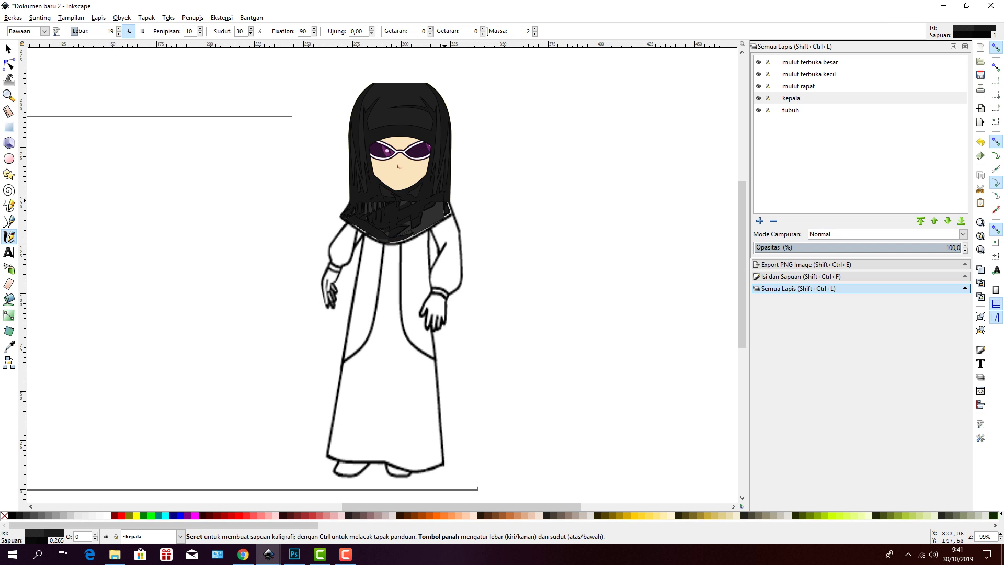
pyautogui.moveTo(440, 195); pyautogui.dragTo(448, 210)
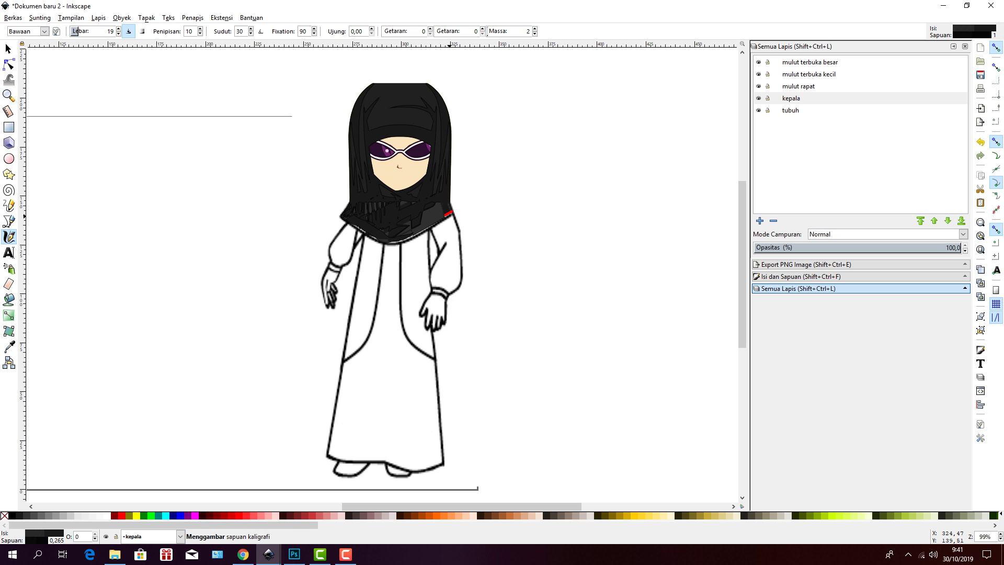
pyautogui.moveTo(449, 213); pyautogui.dragTo(442, 212)
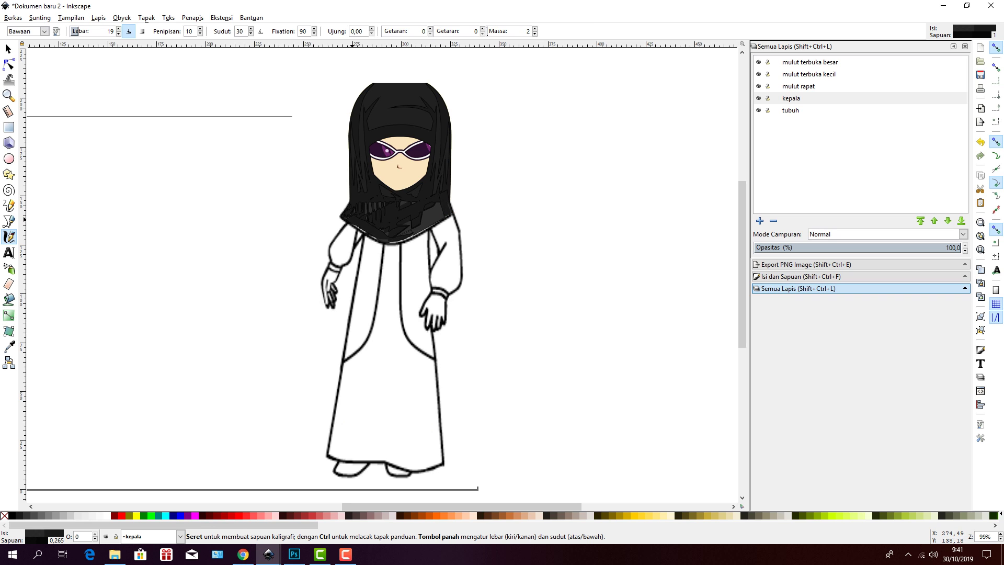
pyautogui.moveTo(351, 219); pyautogui.dragTo(387, 238)
pyautogui.moveTo(425, 208)
pyautogui.mouseDown()
pyautogui.moveTo(423, 224)
pyautogui.moveTo(429, 211)
pyautogui.moveTo(441, 215)
pyautogui.moveTo(401, 233)
pyautogui.moveTo(449, 205)
pyautogui.mouseUp()
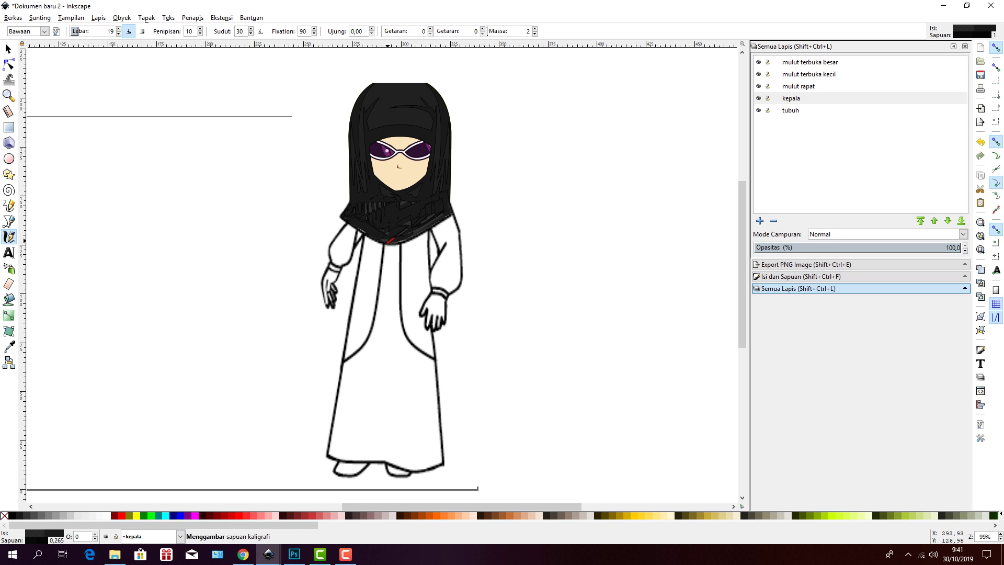
pyautogui.moveTo(388, 240); pyautogui.dragTo(371, 231)
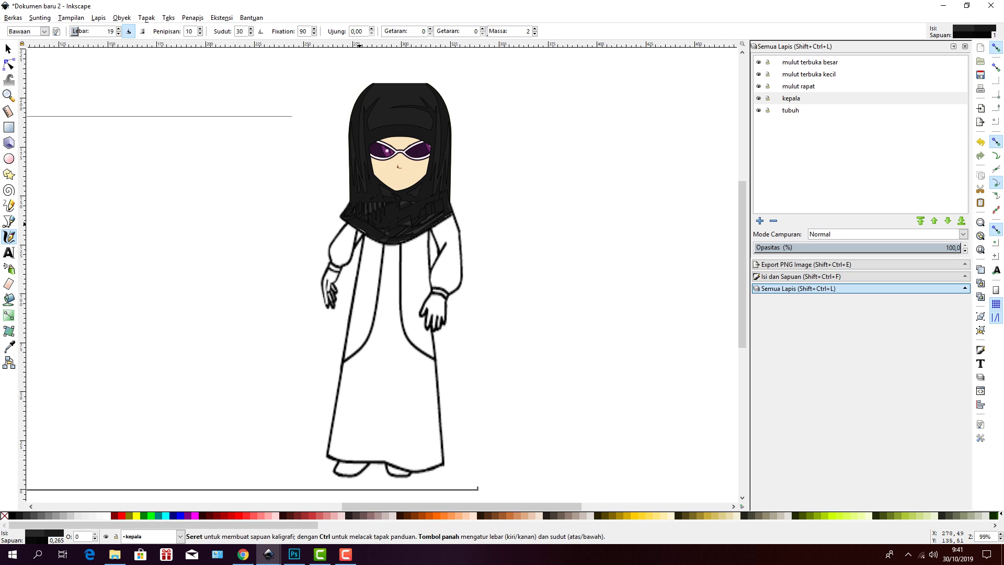
# - Blend the collar into the veil with black calligraphy strokes of width 19 across the collar, veil side and veil top
pyautogui.moveTo(360, 224); pyautogui.dragTo(389, 228)
pyautogui.moveTo(357, 208); pyautogui.dragTo(354, 215)
pyautogui.moveTo(365, 180); pyautogui.dragTo(372, 198)
pyautogui.moveTo(444, 209)
pyautogui.mouseDown()
pyautogui.moveTo(408, 233)
pyautogui.moveTo(394, 223)
pyautogui.moveTo(418, 214)
pyautogui.mouseUp()
pyautogui.moveTo(429, 91); pyautogui.dragTo(434, 122)
# - Touch up the collar's middle and lower edge at closer zoom with more black calligraphy strokes of width 19
pyautogui.click(8, 96)
pyautogui.click(8, 31)
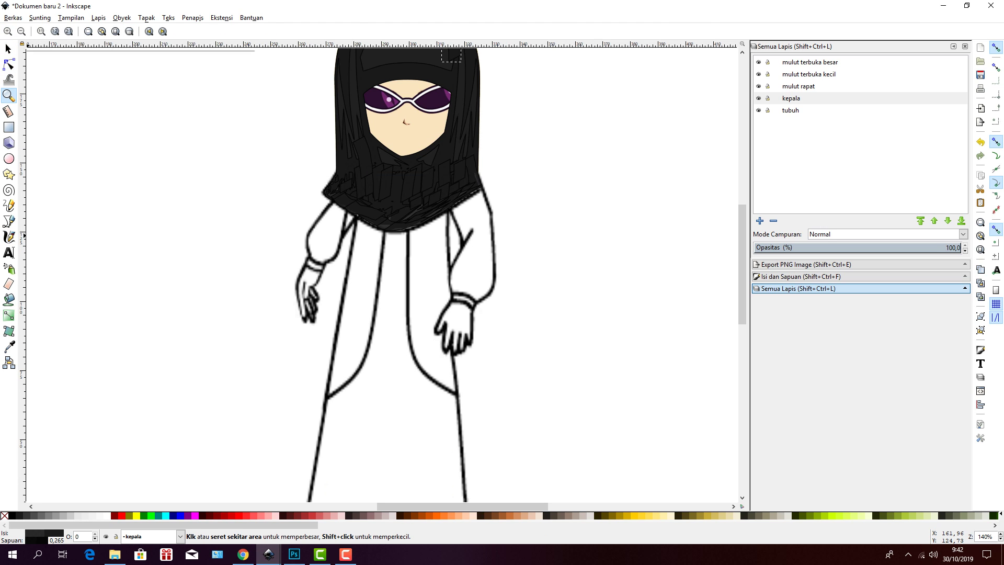
pyautogui.press('c')
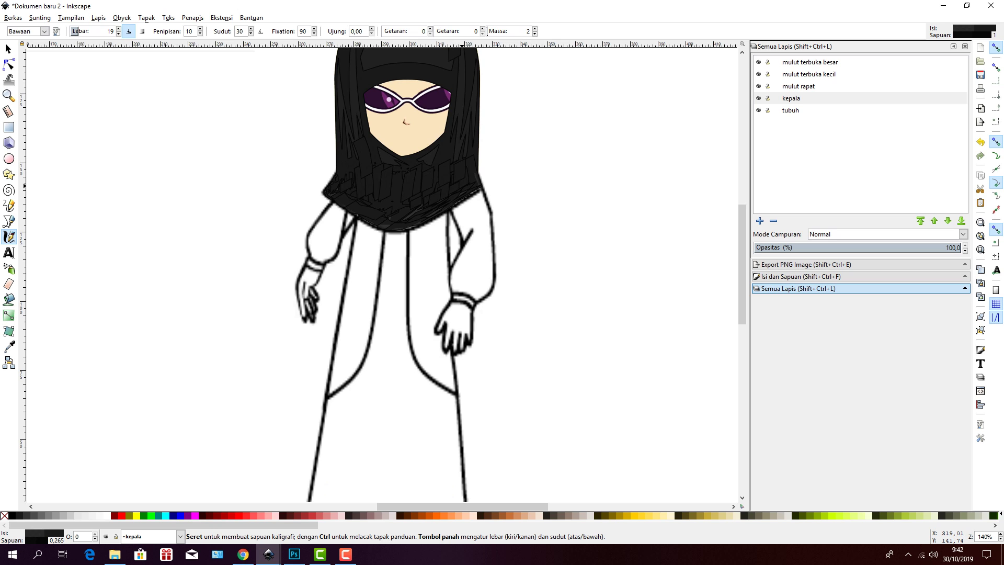
pyautogui.moveTo(463, 186); pyautogui.dragTo(442, 194)
pyautogui.moveTo(354, 211); pyautogui.dragTo(394, 211)
pyautogui.moveTo(422, 201)
pyautogui.mouseDown()
pyautogui.moveTo(419, 218)
pyautogui.moveTo(382, 221)
pyautogui.mouseUp()
pyautogui.moveTo(401, 228); pyautogui.dragTo(415, 229)
# - Bucket-fill both curved front panels of the robe with red (#FF0000) on the tubuh layer
pyautogui.click(8, 95)
pyautogui.click(8, 31)
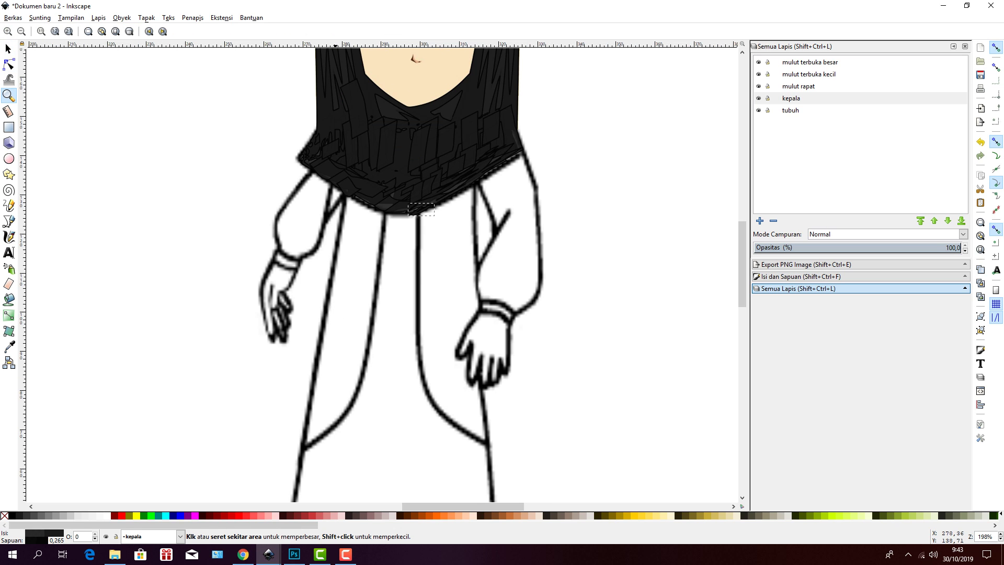
pyautogui.scroll(10, 385, 272)
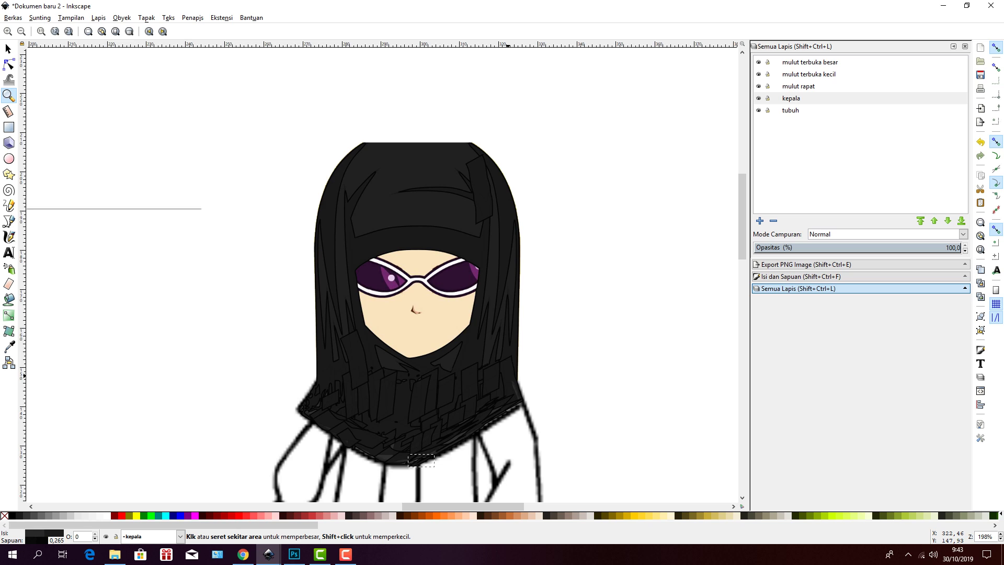
pyautogui.scroll(-4, 385, 272)
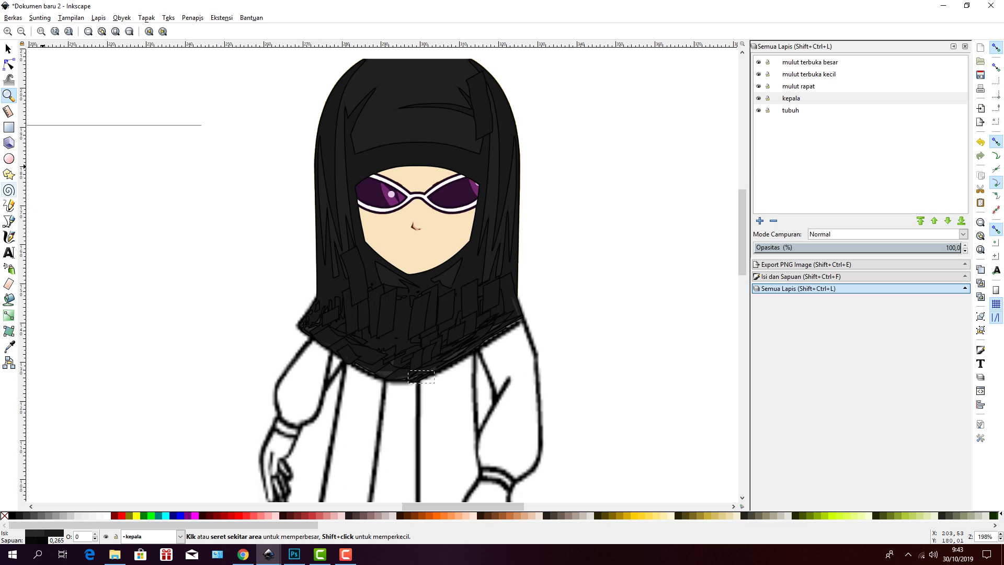
pyautogui.scroll(-1, 99, 275)
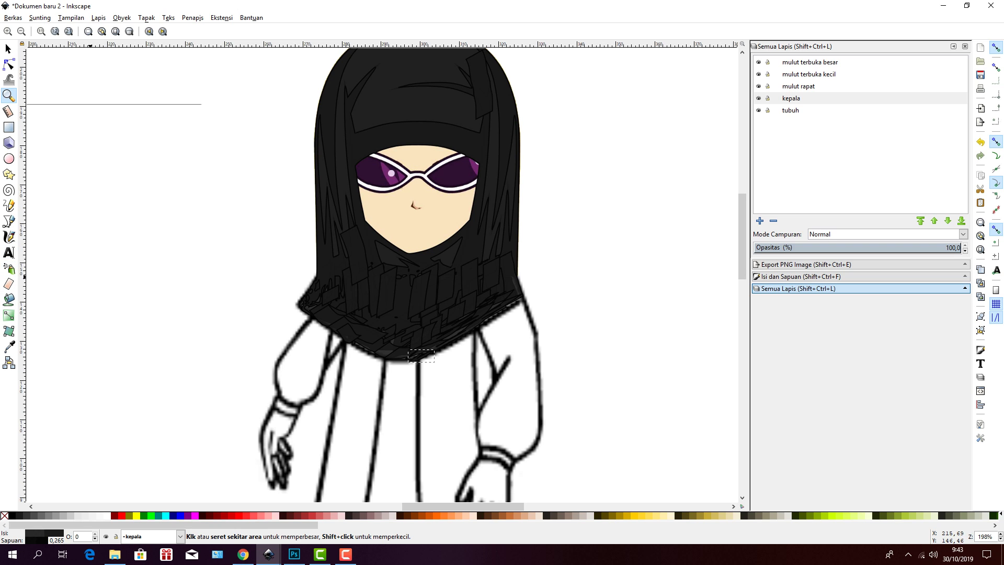
pyautogui.scroll(-3, 90, 212)
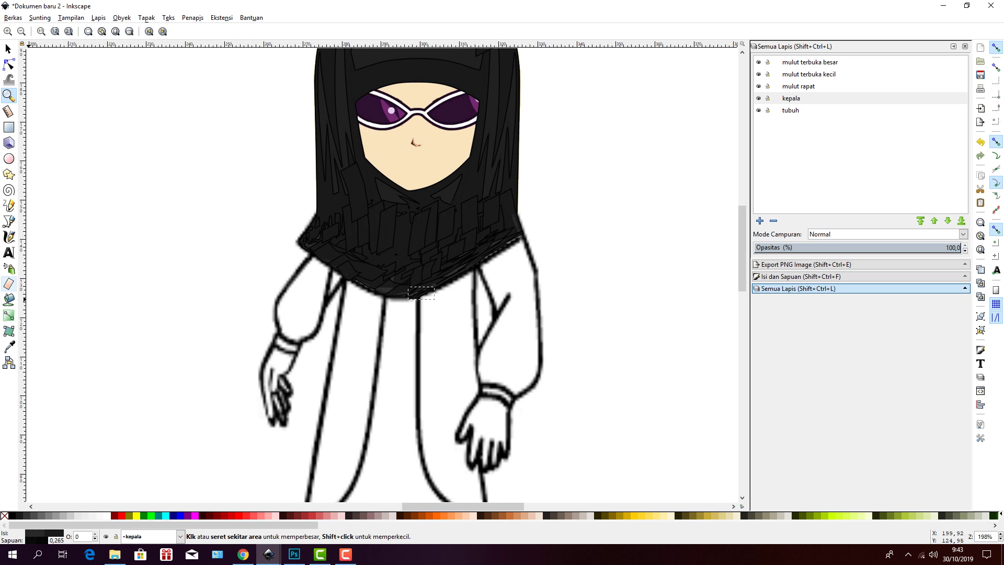
pyautogui.click(8, 299)
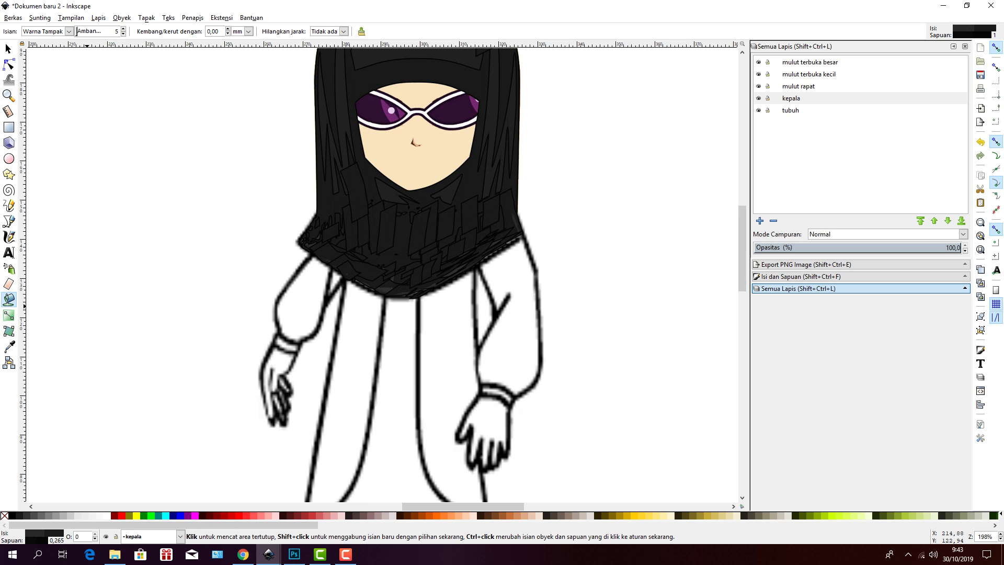
pyautogui.scroll(-2, 286, 320)
pyautogui.scroll(-2, 400, 275)
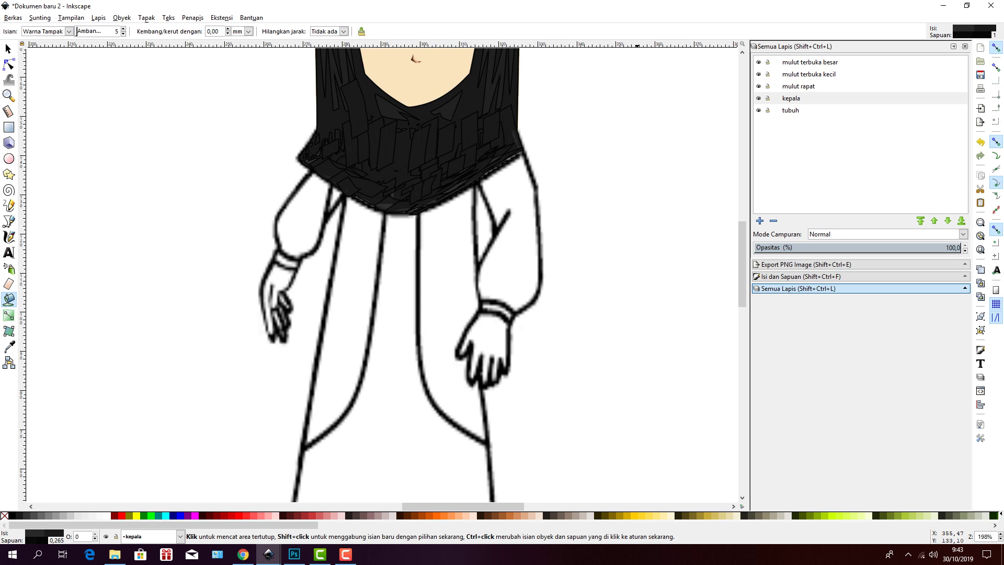
pyautogui.click(790, 109)
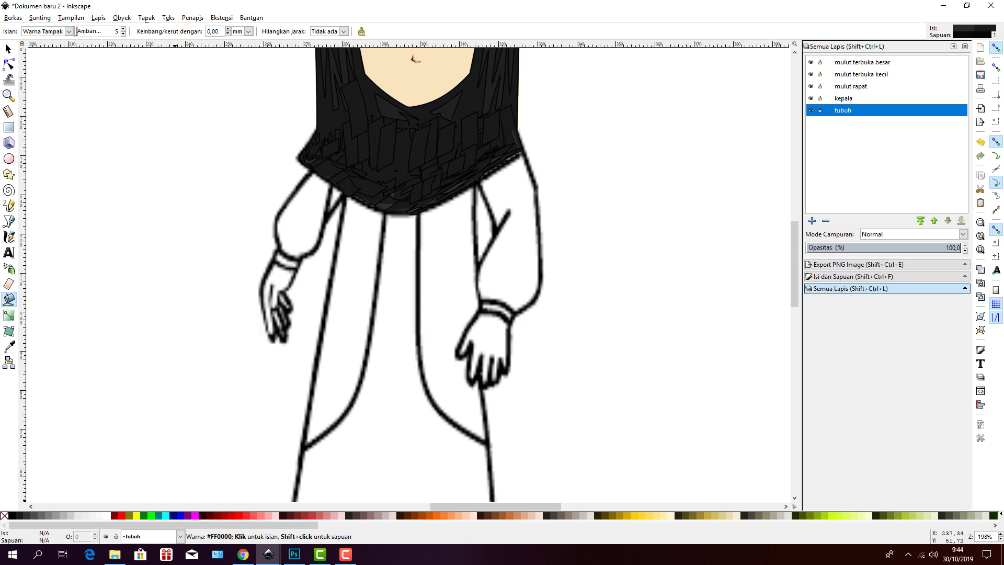
pyautogui.click(246, 516)
pyautogui.click(345, 357)
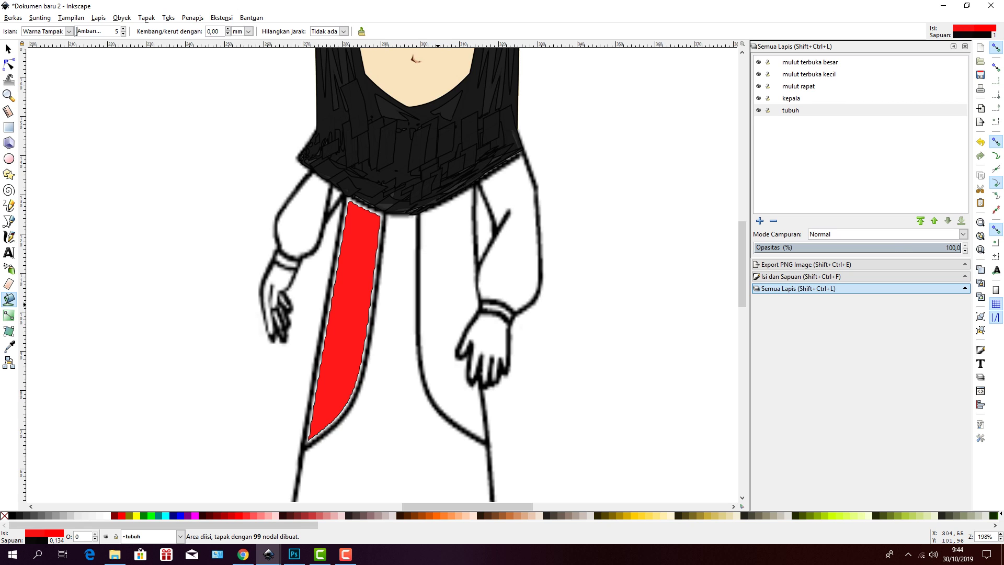
pyautogui.click(437, 304)
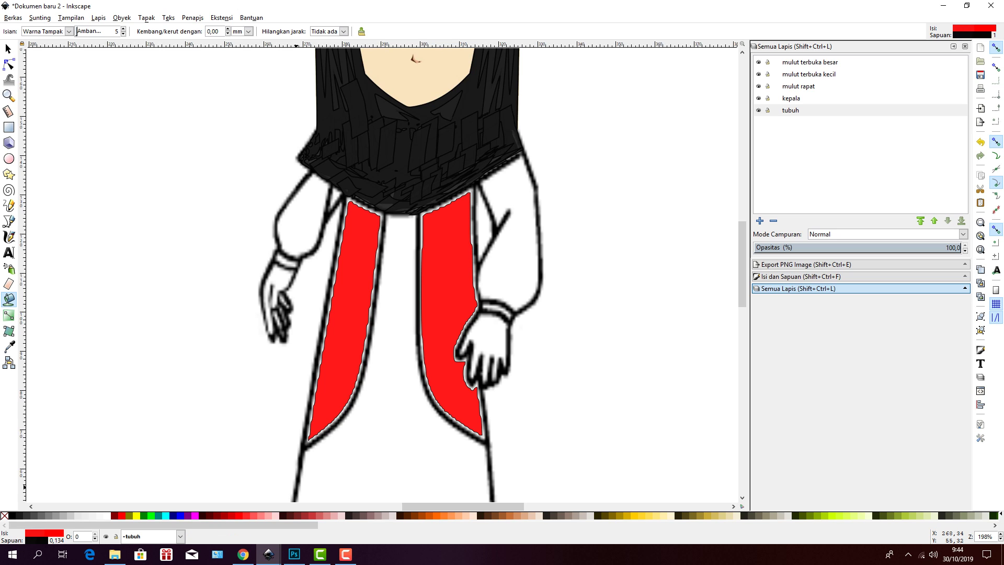
# - Try recolouring the robe panel beside the larger hand lime green (#00FF00), undoing each attempt to return to red
pyautogui.click(151, 515)
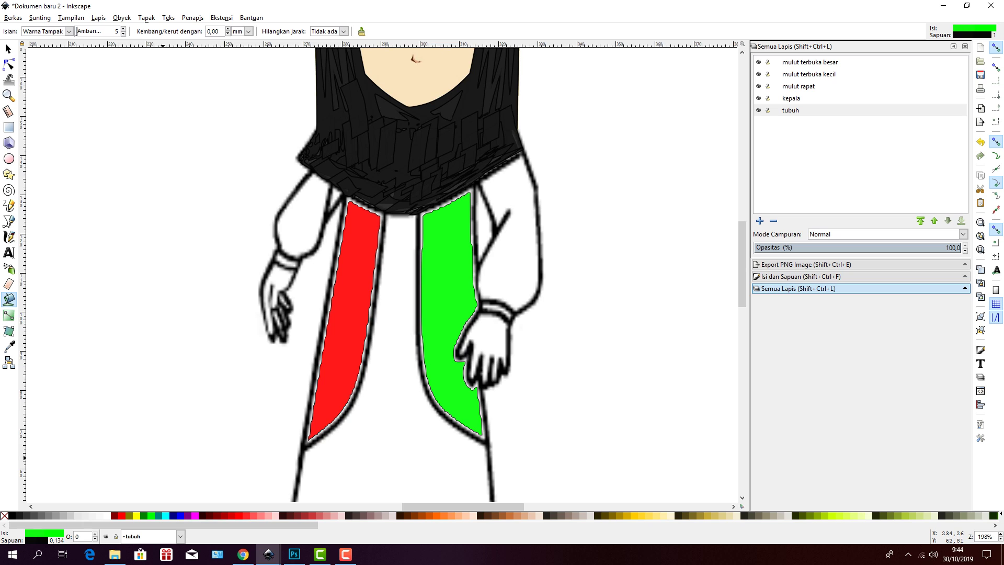
pyautogui.hotkey('ctrl', 'z')
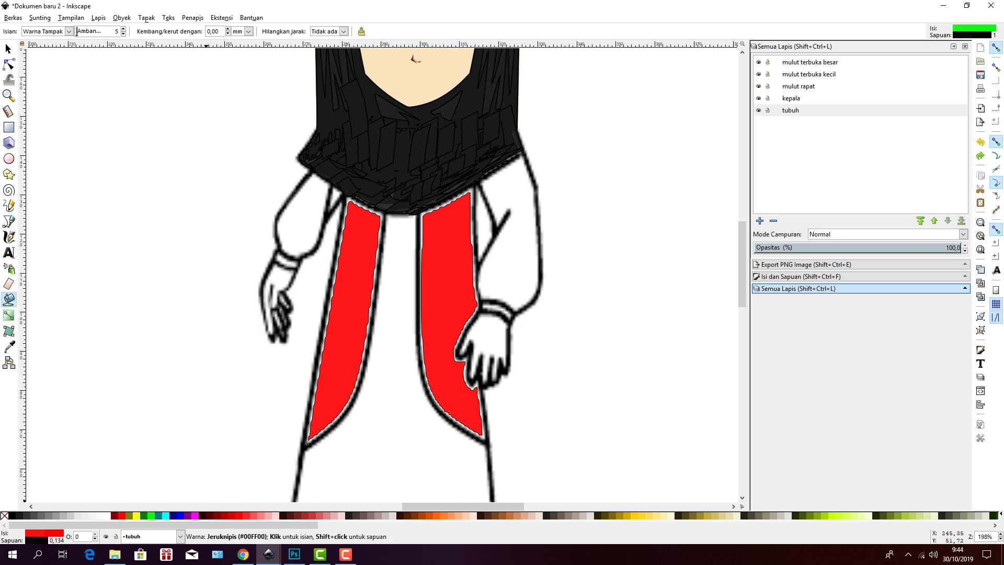
pyautogui.click(152, 515)
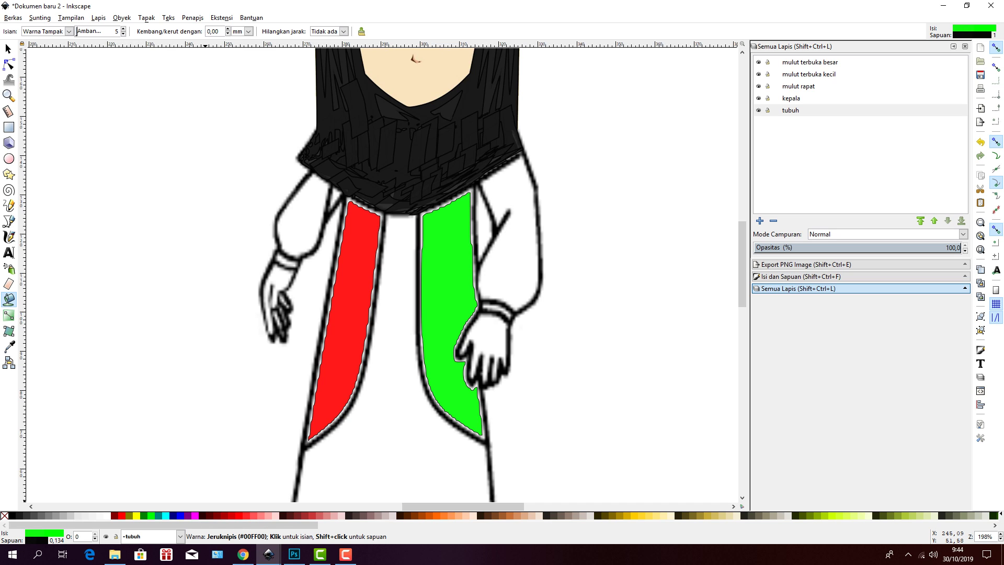
pyautogui.hotkey('ctrl', 'z')
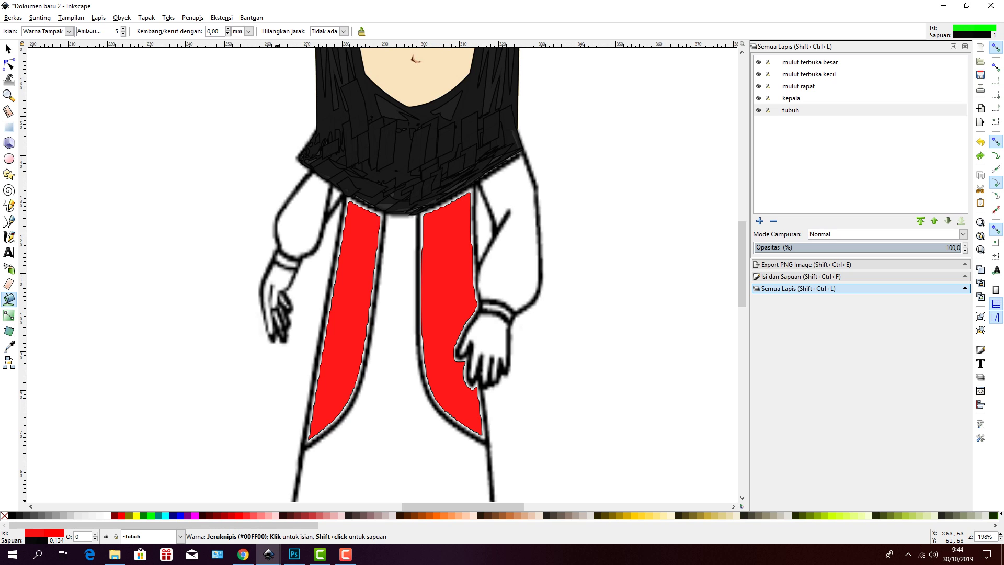
pyautogui.click(151, 515)
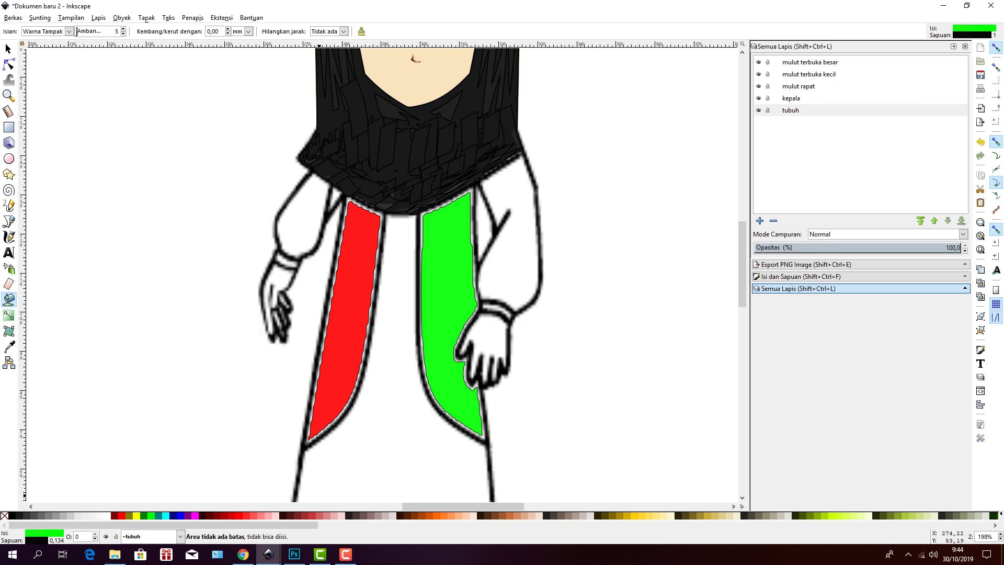
pyautogui.click(121, 515)
# - Deselect the red panel and try to bucket-fill the robe's white skirt area with green (#00FF00)
pyautogui.click(386, 467)
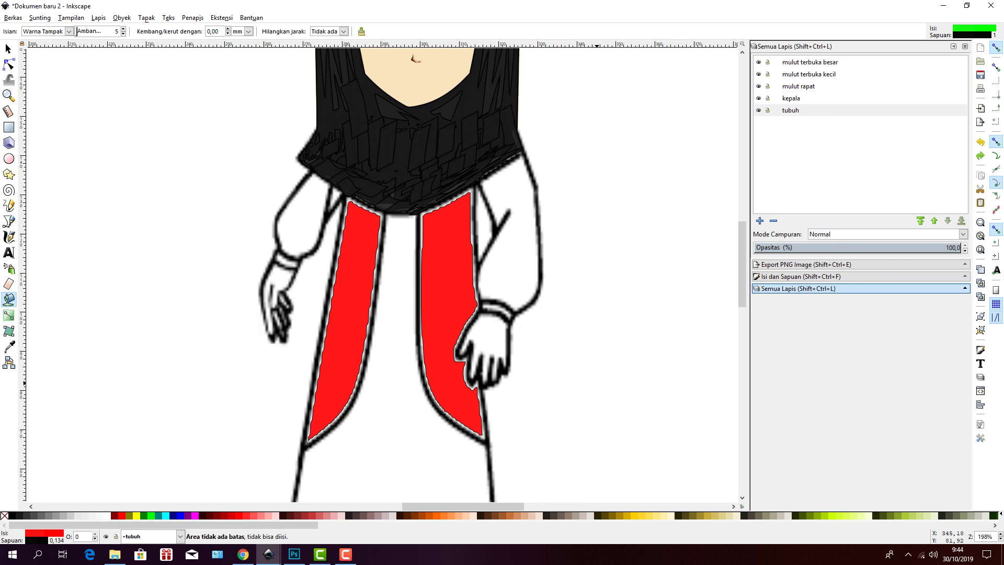
pyautogui.press('Escape')
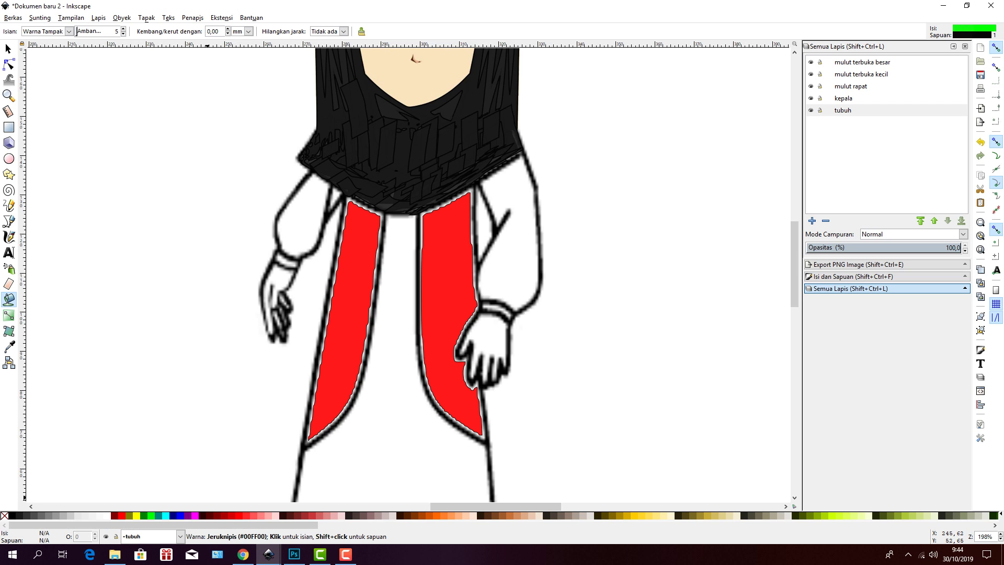
pyautogui.click(399, 470)
pyautogui.click(270, 478)
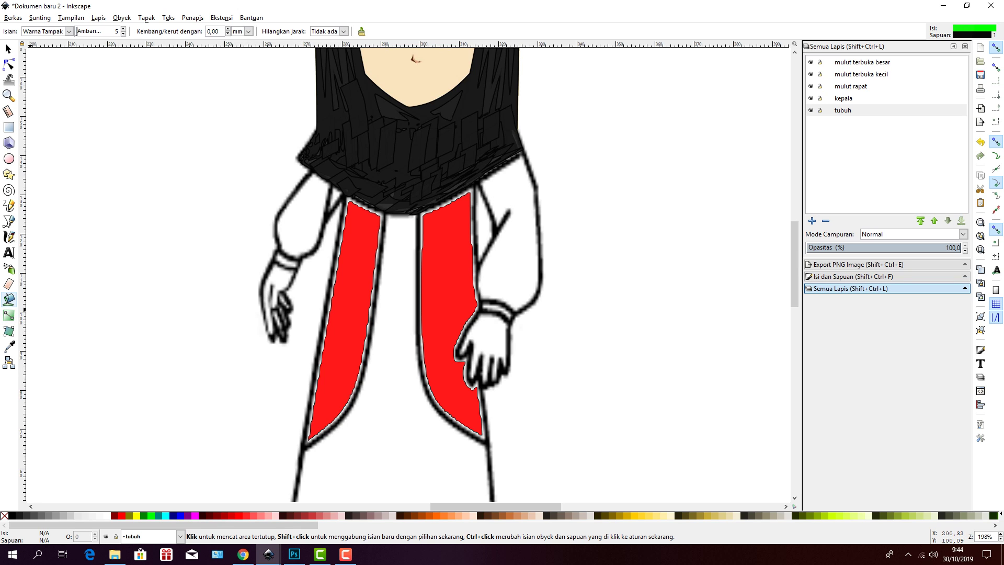
pyautogui.click(375, 447)
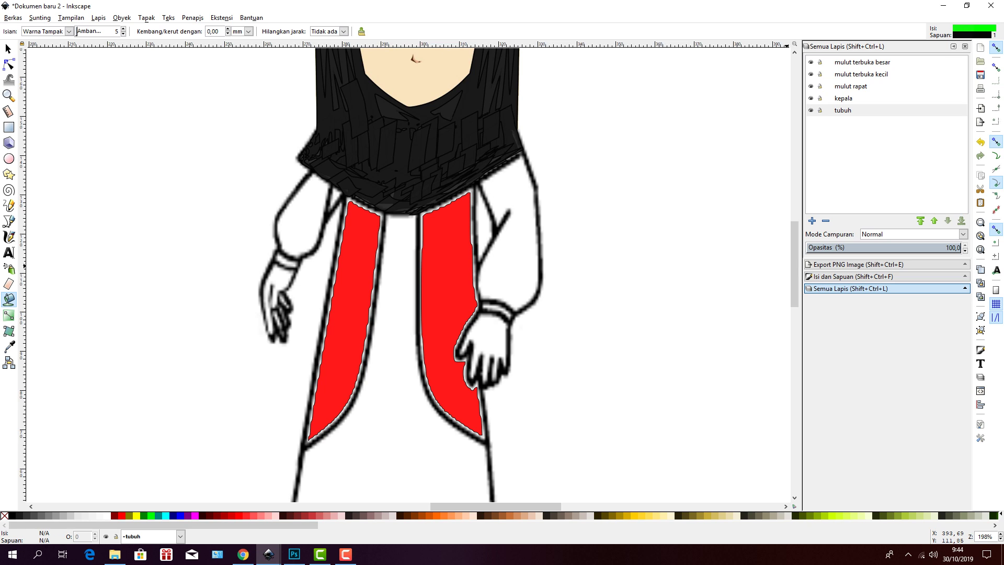
pyautogui.hotkey('shift', 'ctrl', 'p')
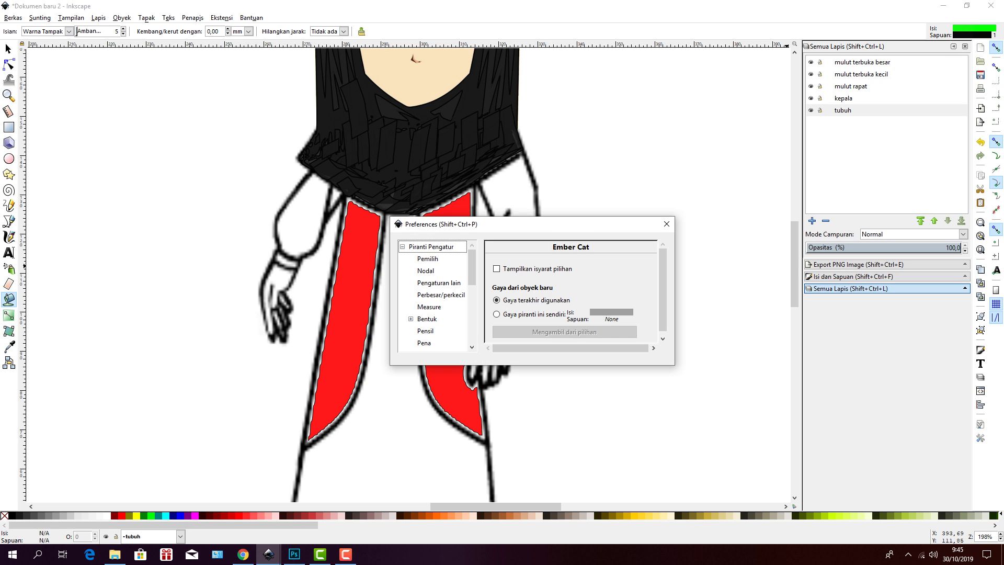
pyautogui.click(666, 223)
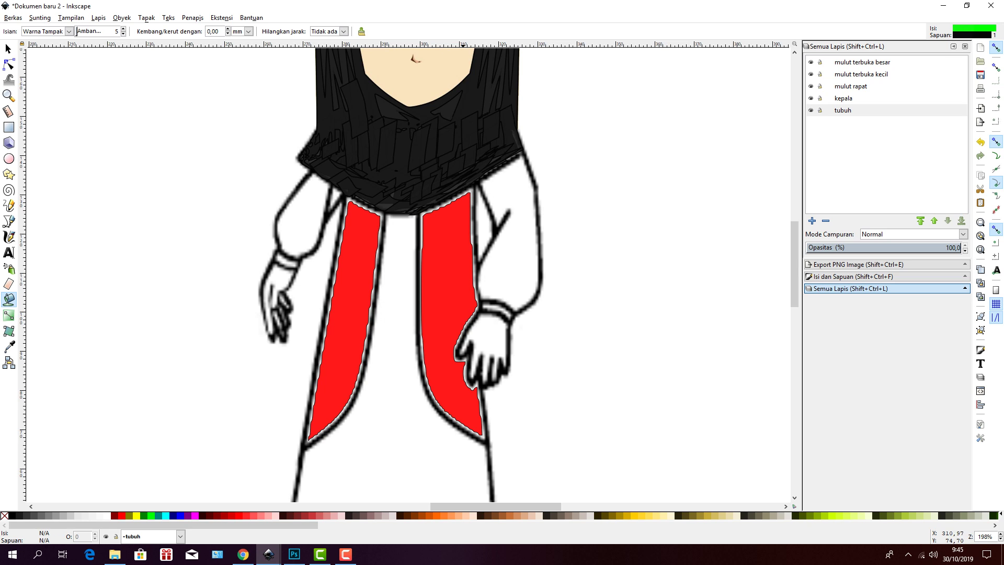
pyautogui.scroll(2, 458, 441)
pyautogui.scroll(4, 459, 440)
pyautogui.scroll(-11, 458, 440)
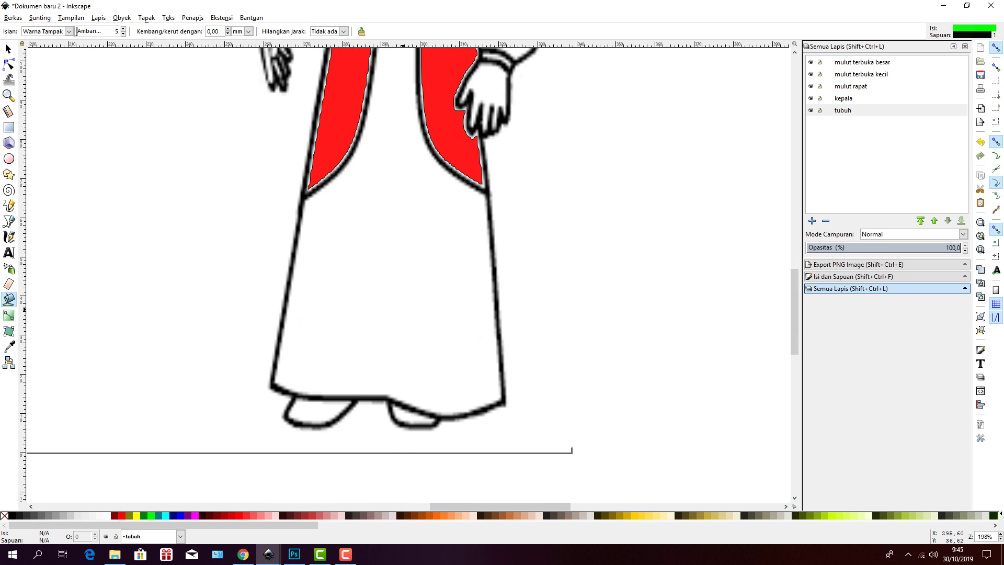
# - Bucket-fill the robe's skirt with its centre strip and both sleeves with green (#00FF00) on the tubuh layer
pyautogui.click(407, 308)
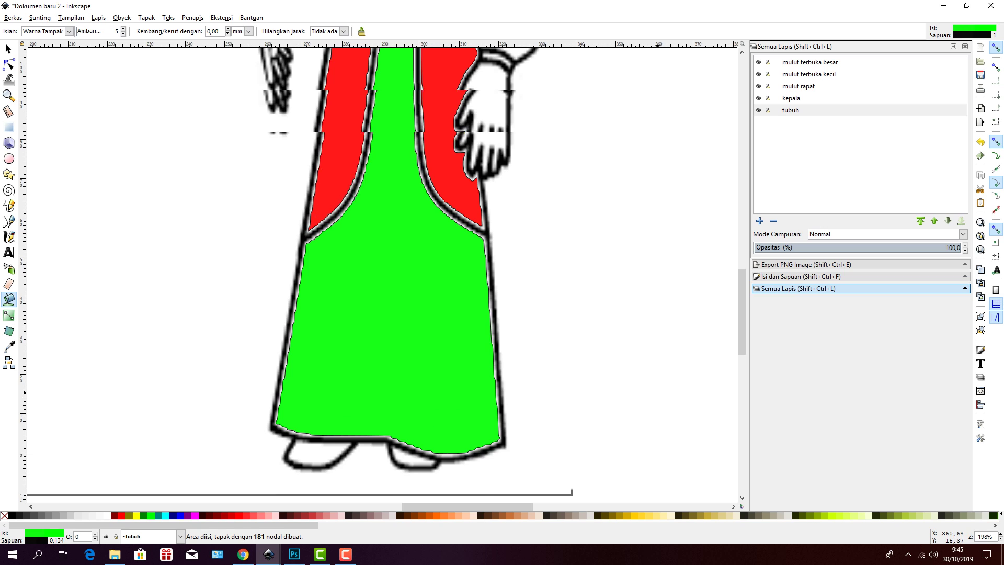
pyautogui.scroll(8, 408, 272)
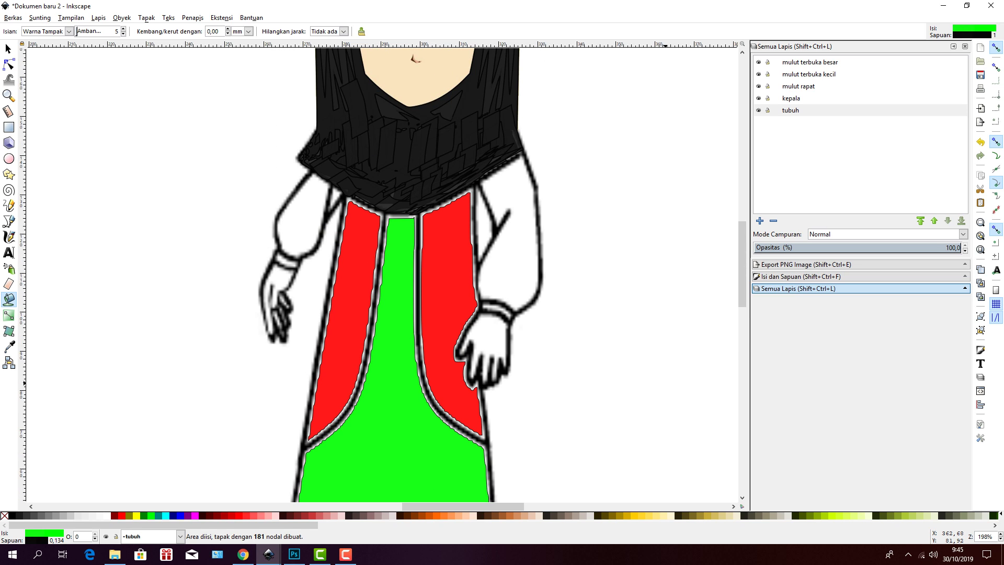
pyautogui.scroll(1, 408, 272)
pyautogui.click(515, 262)
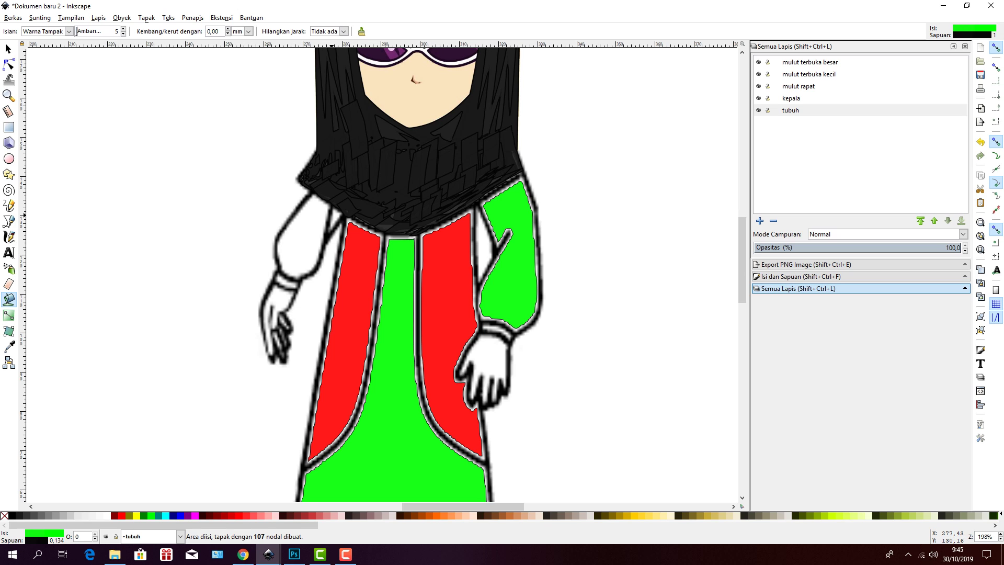
pyautogui.click(333, 215)
pyautogui.click(326, 213)
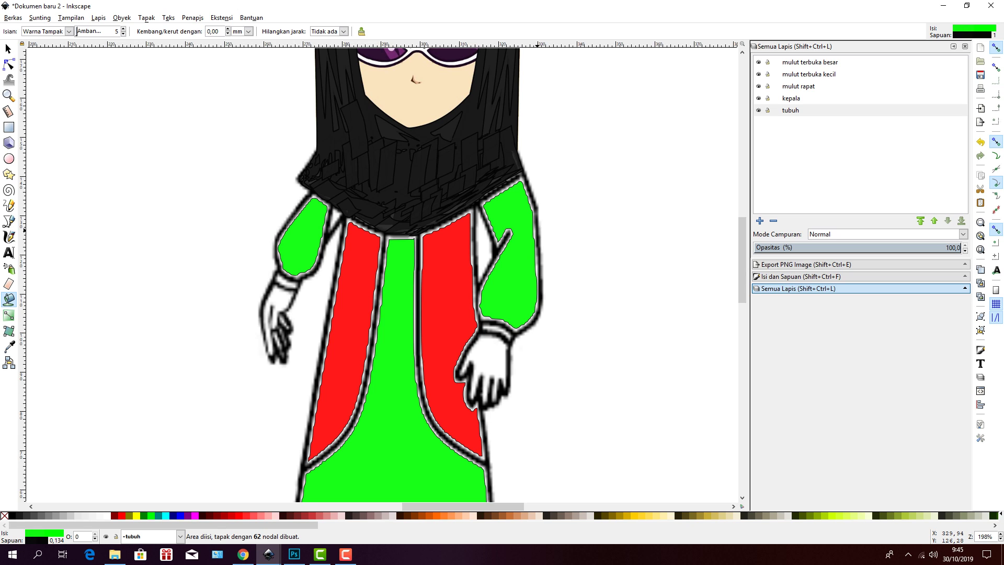
pyautogui.click(537, 230)
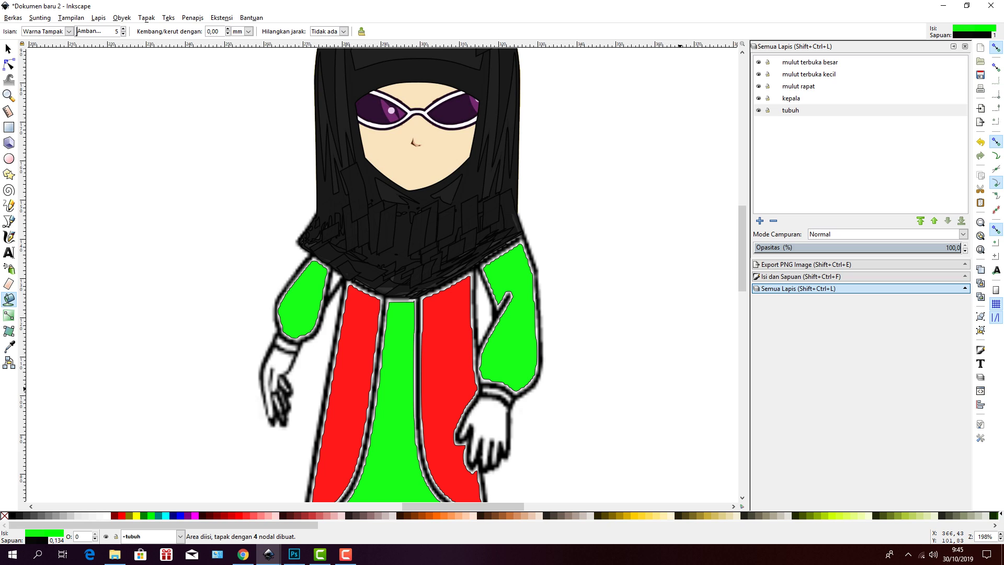
# - Bucket-fill the red robe panel nearer the smaller hand and recolour it, trying #E5FF80 and #D4FF2A before applying pale yellow #EEFFAA
pyautogui.scroll(-5, 400, 272)
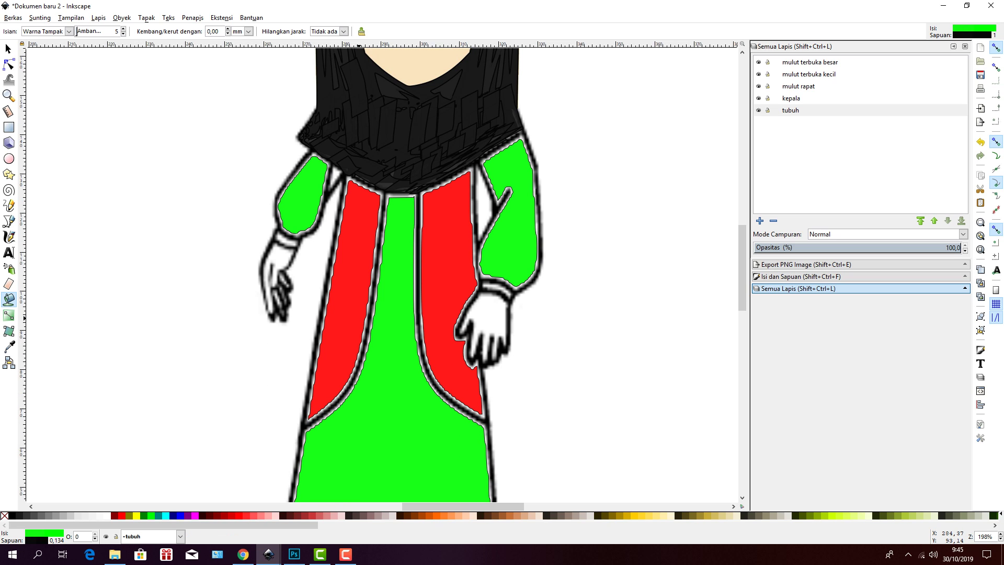
pyautogui.click(359, 251)
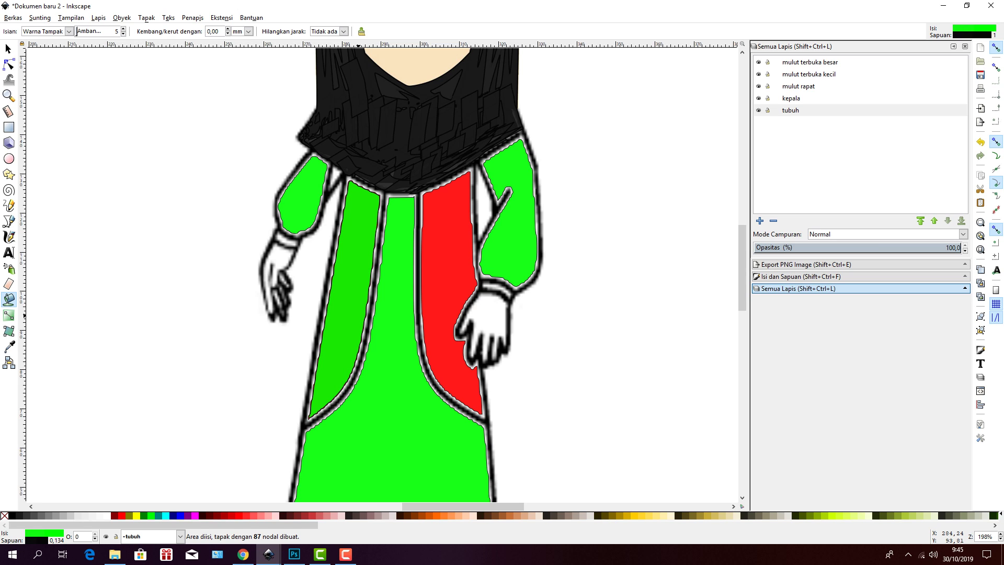
pyautogui.click(868, 516)
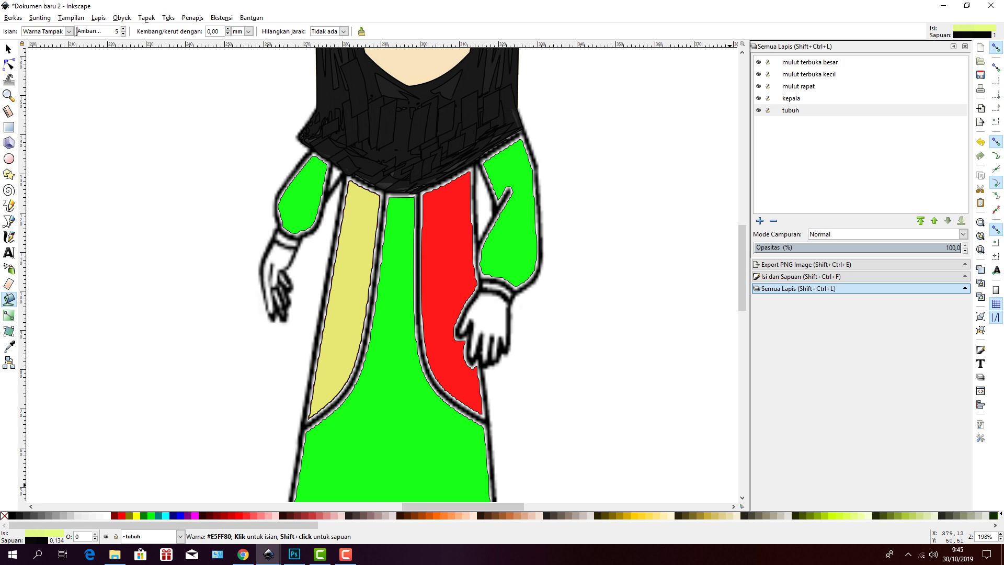
pyautogui.click(854, 516)
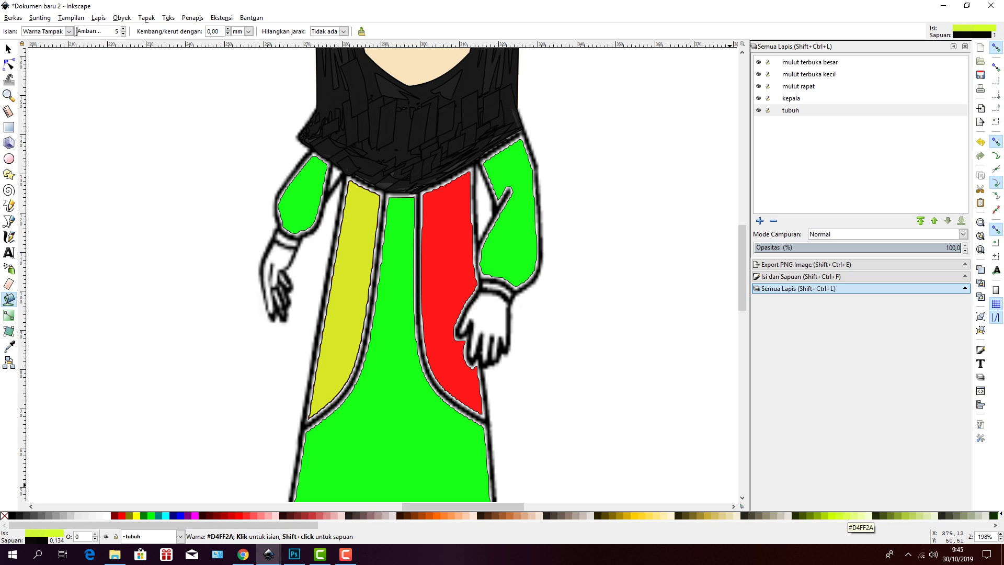
pyautogui.click(875, 516)
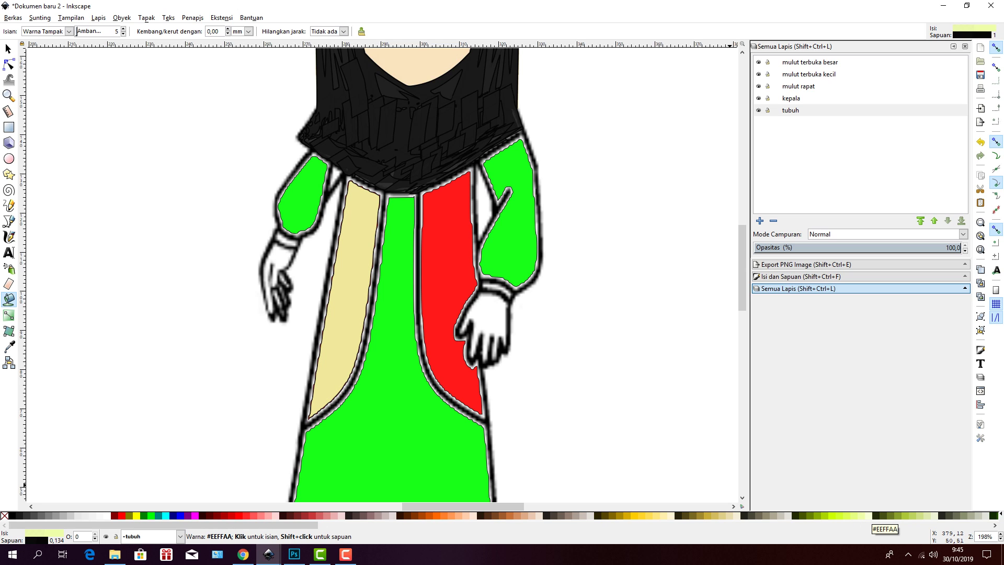
# - Give the dress's left side panel the pale yellow-green #EEFFAA and fill the right side panel with the same colour
pyautogui.click(869, 515)
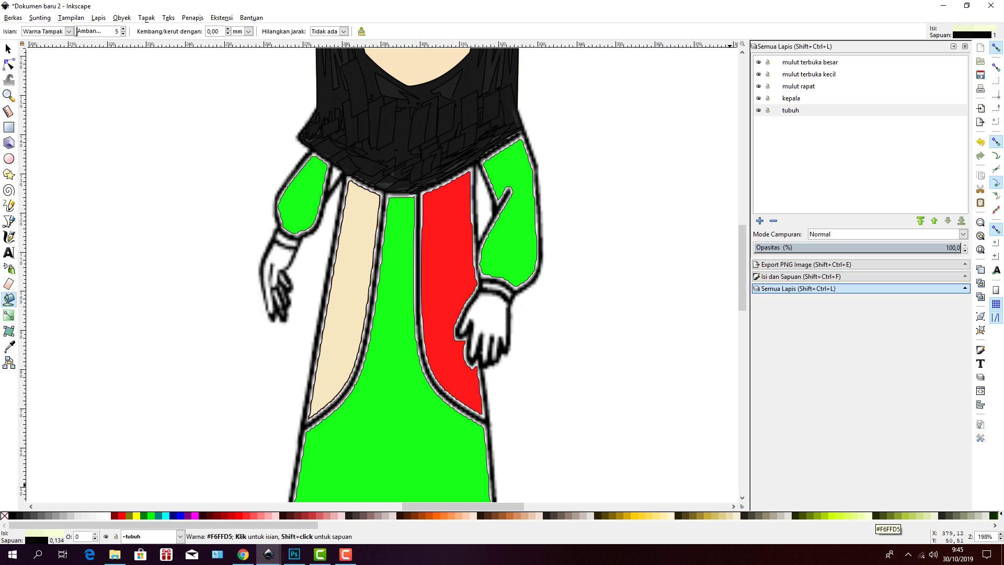
pyautogui.click(932, 515)
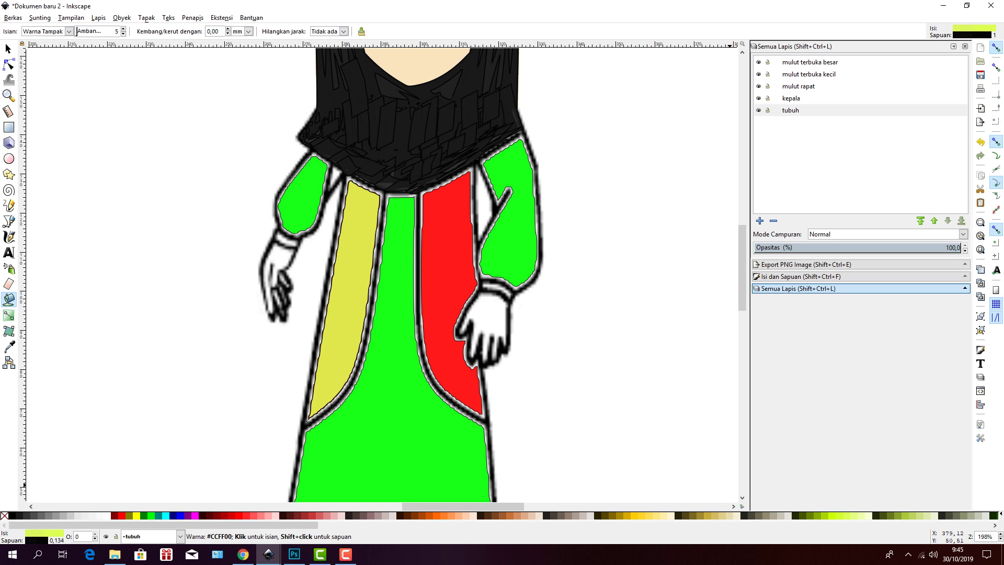
pyautogui.click(837, 515)
pyautogui.click(852, 516)
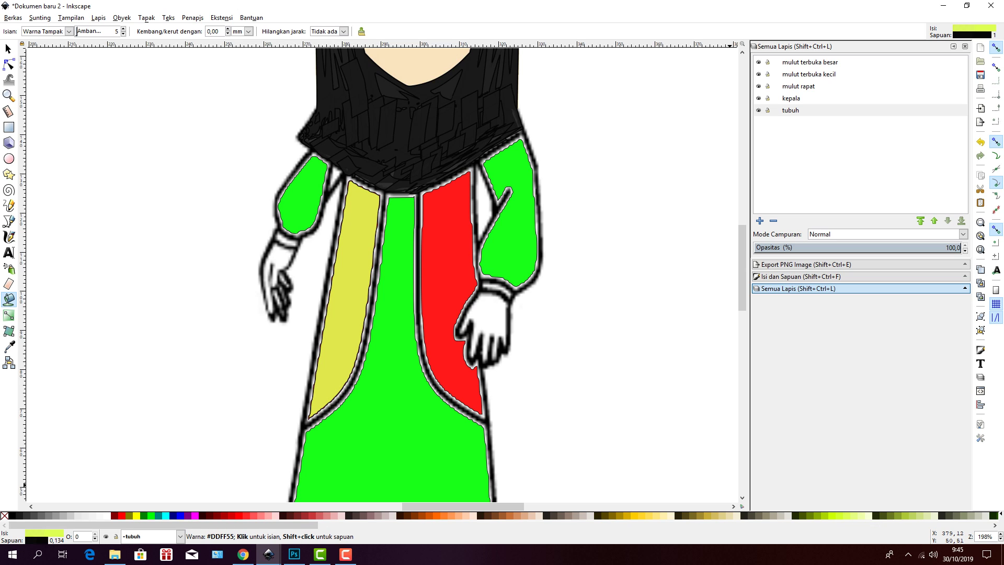
pyautogui.click(874, 515)
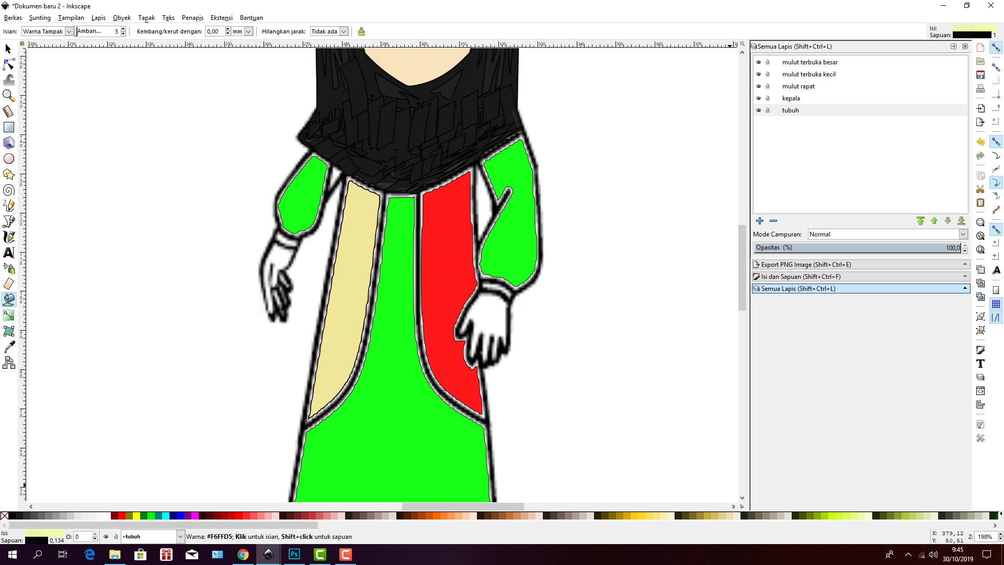
pyautogui.click(441, 284)
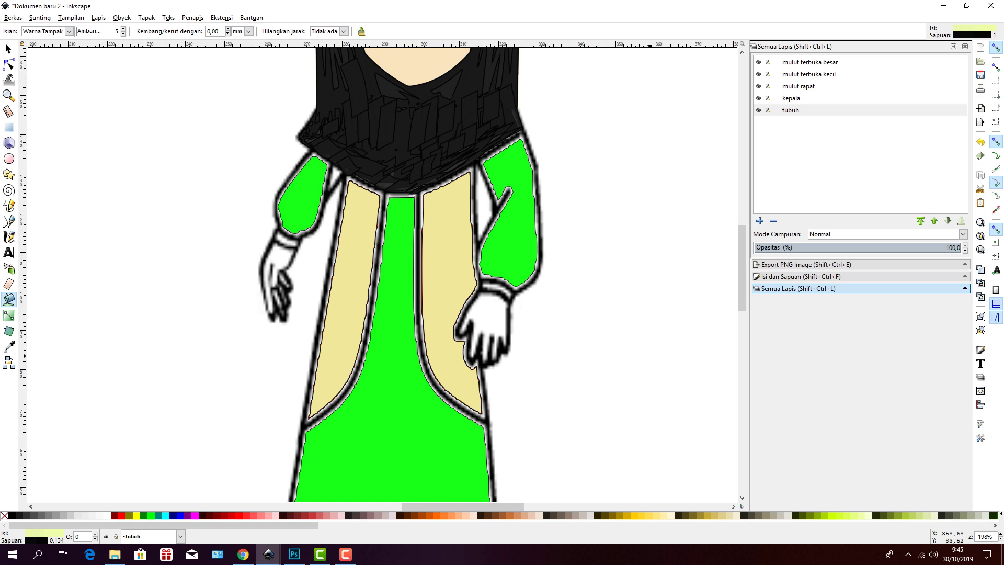
pyautogui.press('Escape')
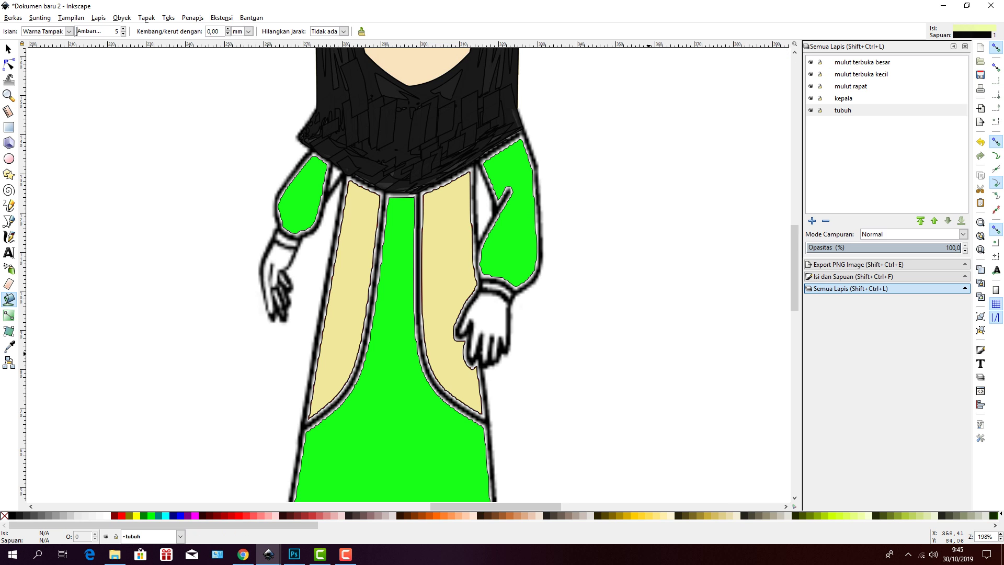
# - Fill both shoes below the dress hem with 90% grey
pyautogui.scroll(6, 401, 274)
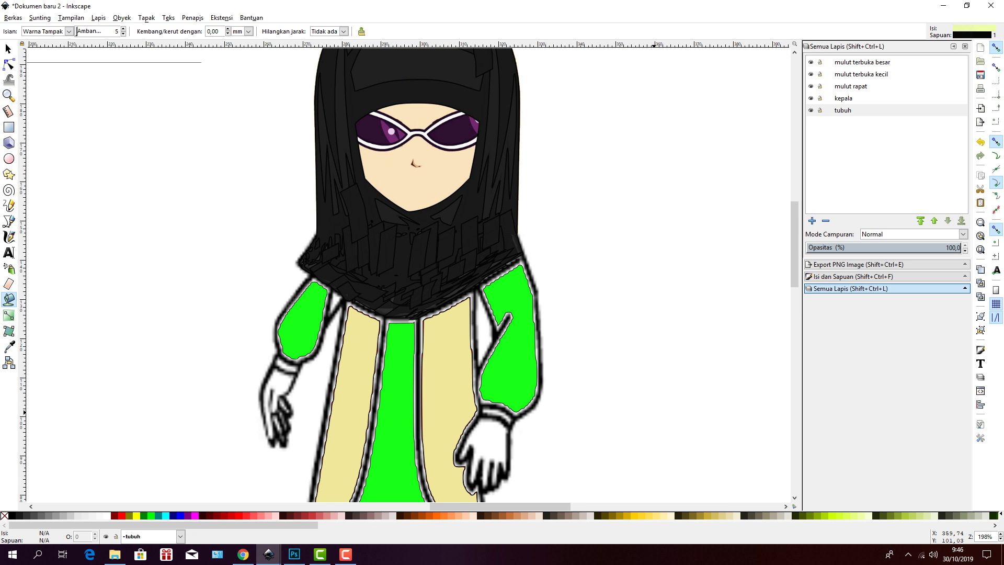
pyautogui.scroll(-16, 401, 274)
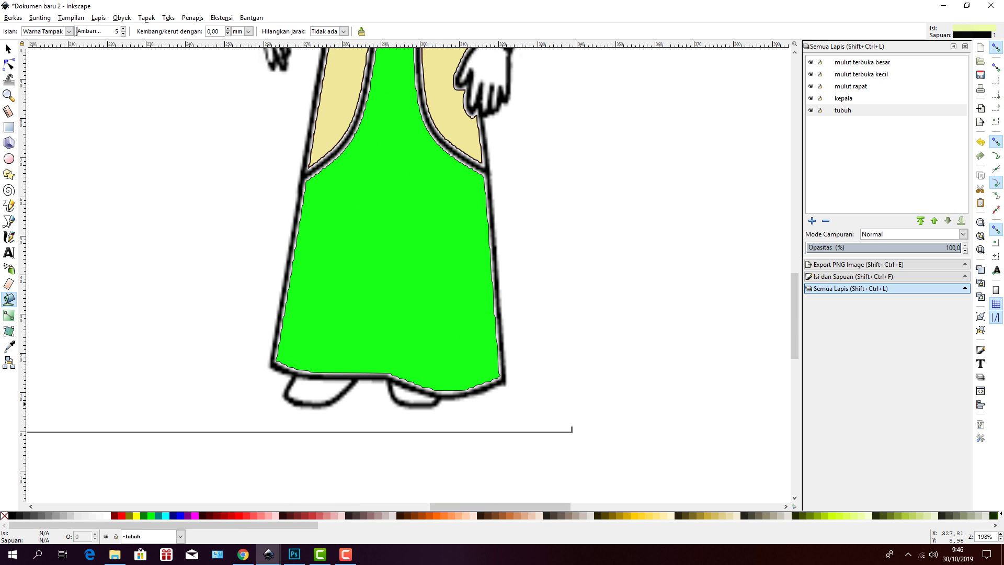
pyautogui.click(325, 388)
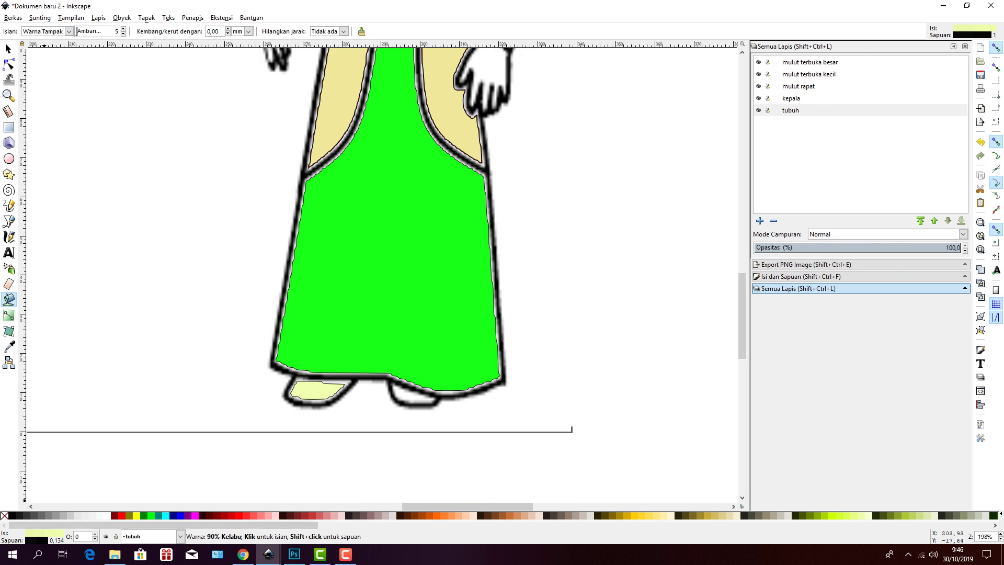
pyautogui.click(11, 516)
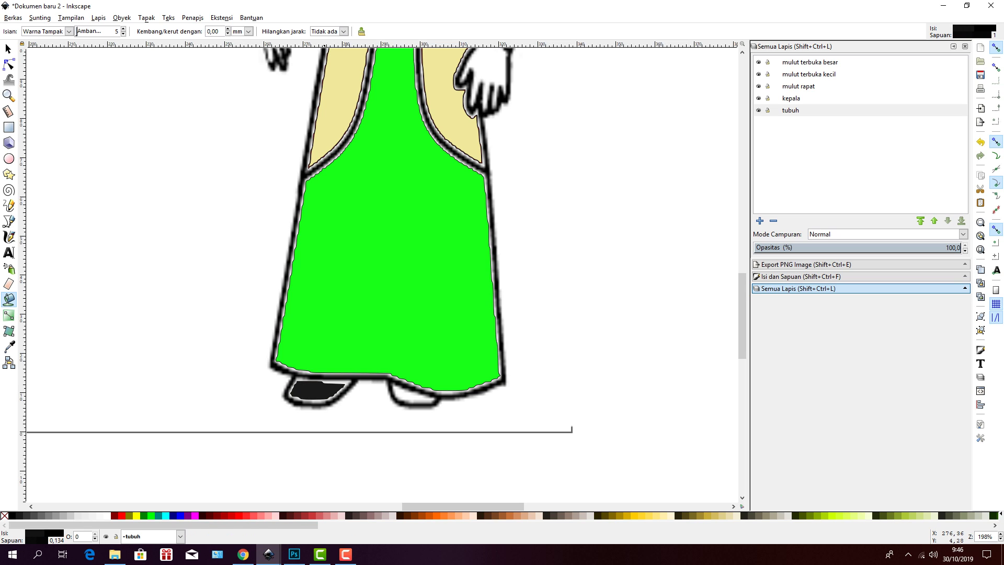
pyautogui.click(410, 393)
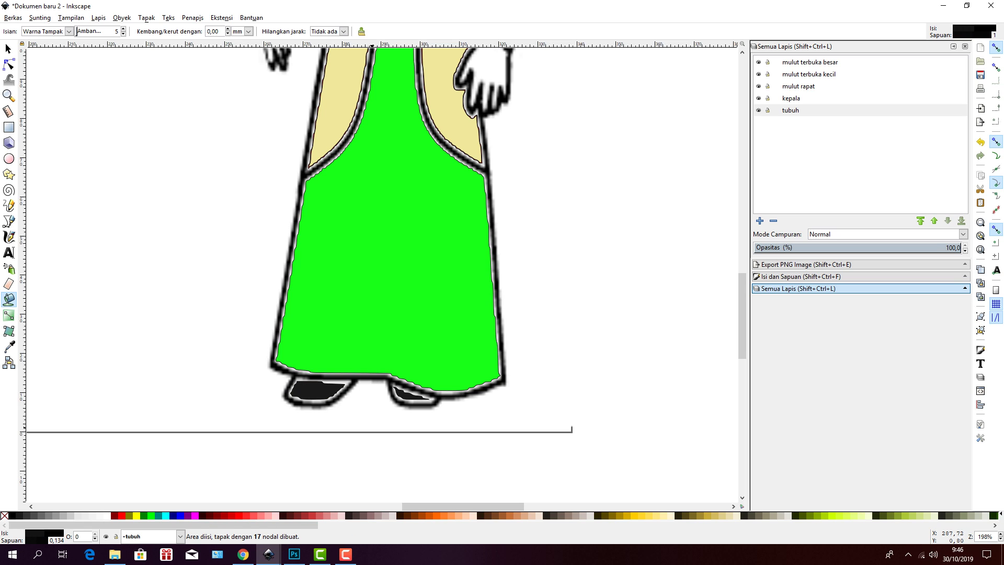
# - Examine the coloured character from the headscarf down to the shoes, including the whole figure
pyautogui.scroll(10, 381, 272)
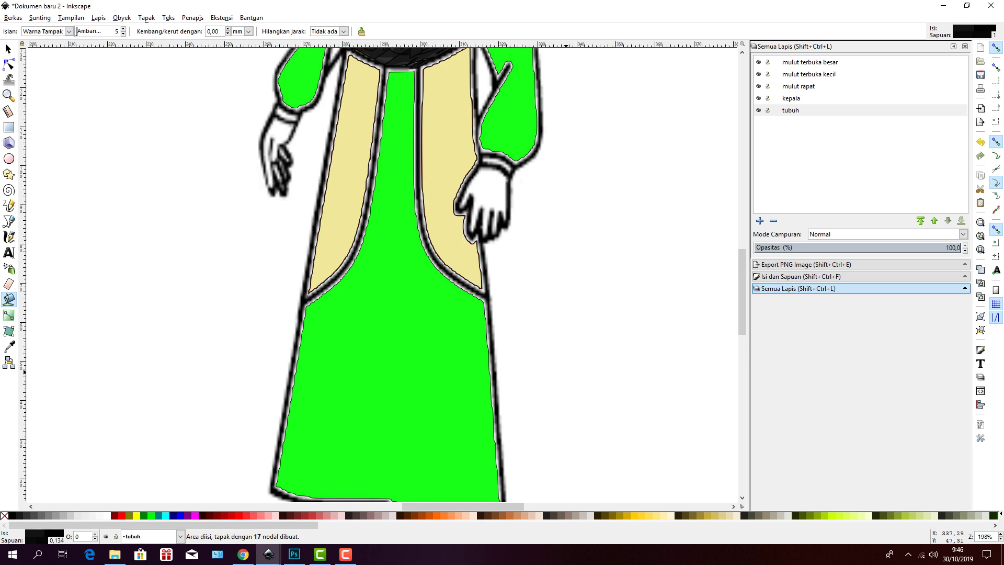
pyautogui.scroll(6, 401, 272)
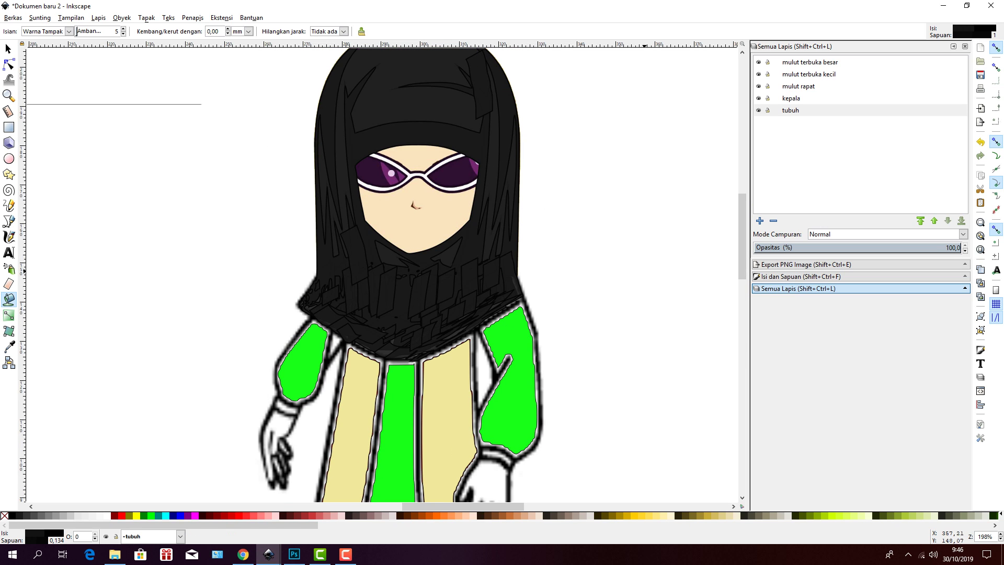
pyautogui.press('Escape')
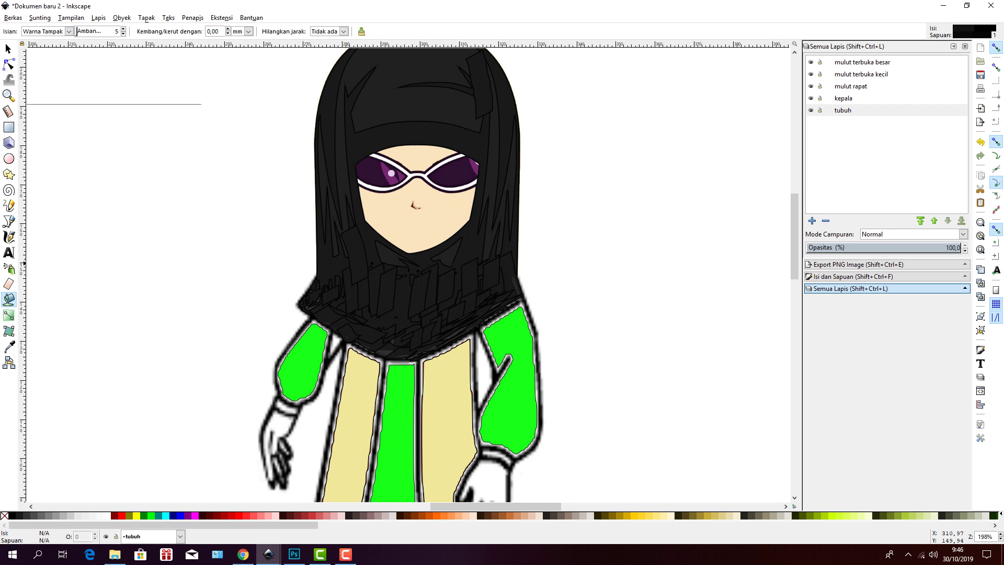
pyautogui.click(614, 265)
pyautogui.press('z')
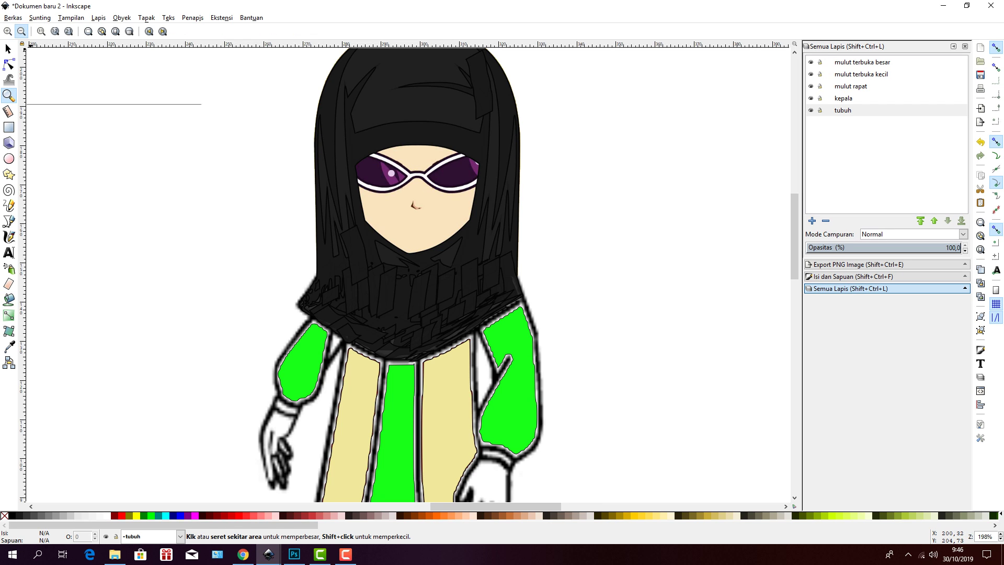
pyautogui.press('-')
pyautogui.press('-')
pyautogui.click(21, 31)
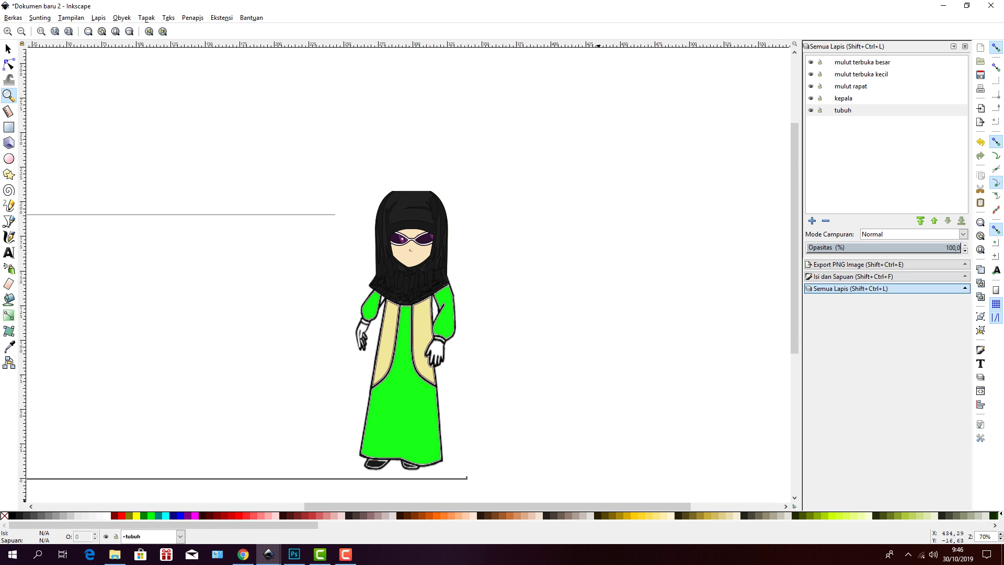
pyautogui.scroll(-1, 590, 449)
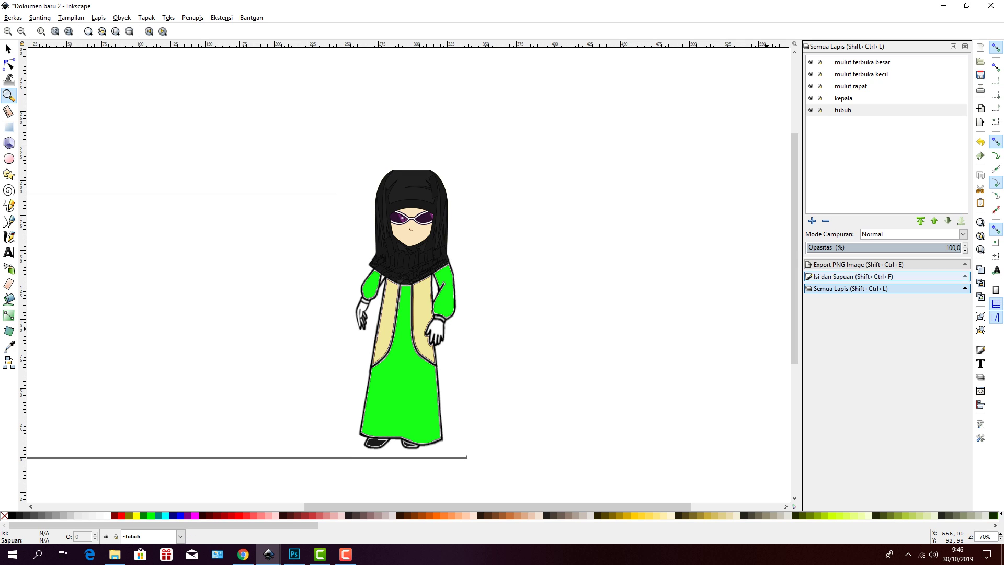
# - Import the mulut rapat image from the mulut folder into the mulut rapat layer, embedded with the DPI from file
pyautogui.click(851, 87)
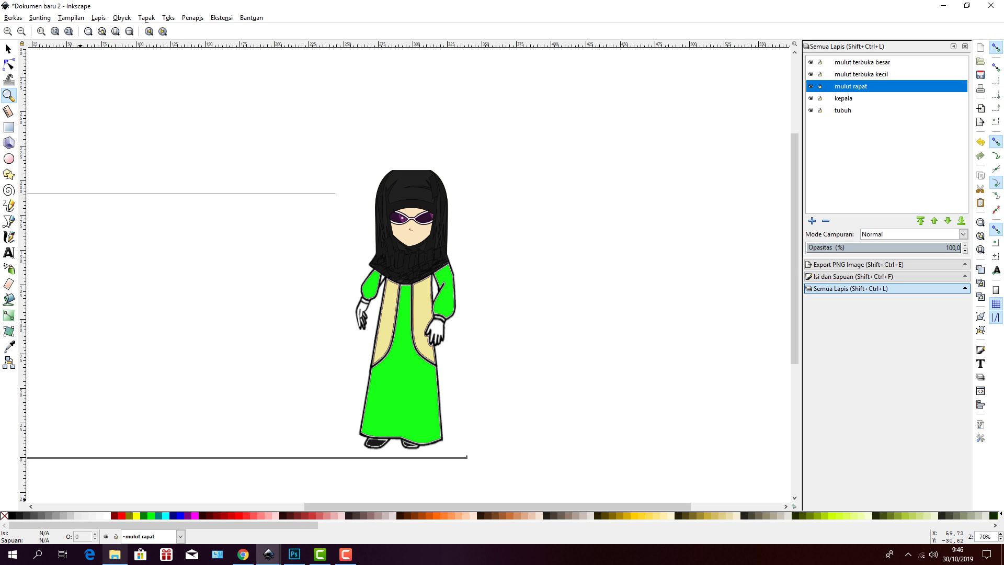
pyautogui.click(13, 17)
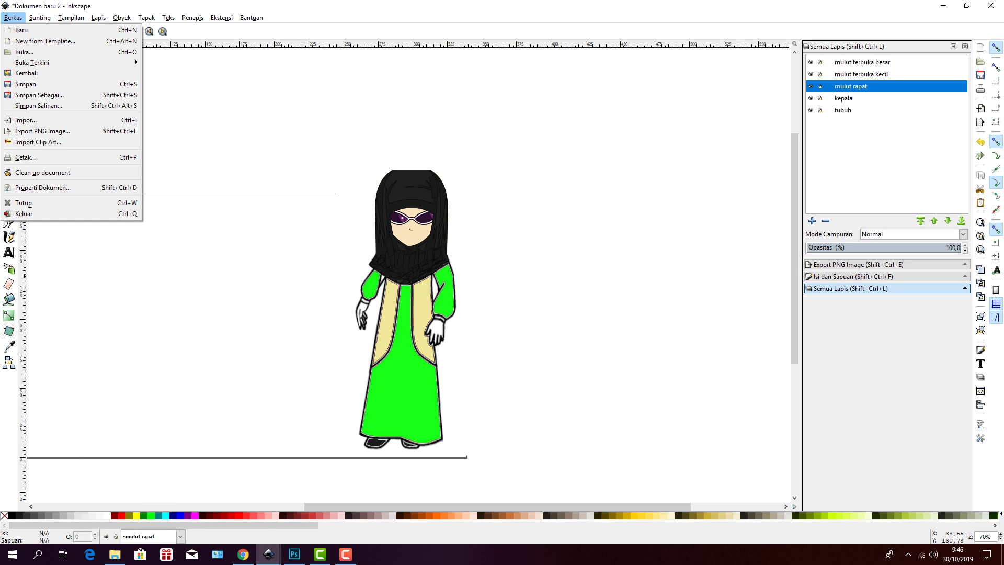
pyautogui.press('Escape')
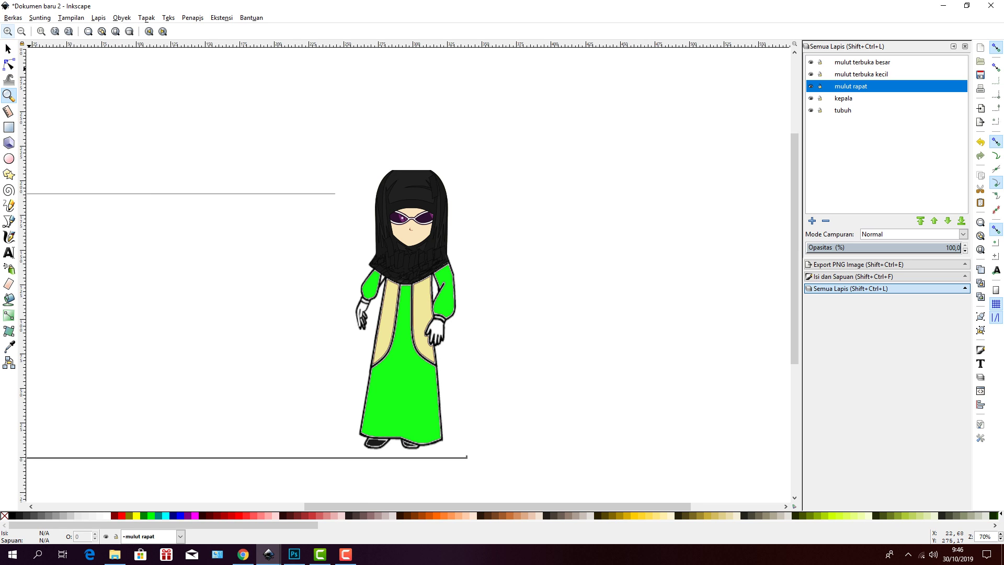
pyautogui.click(7, 31)
pyautogui.click(8, 31)
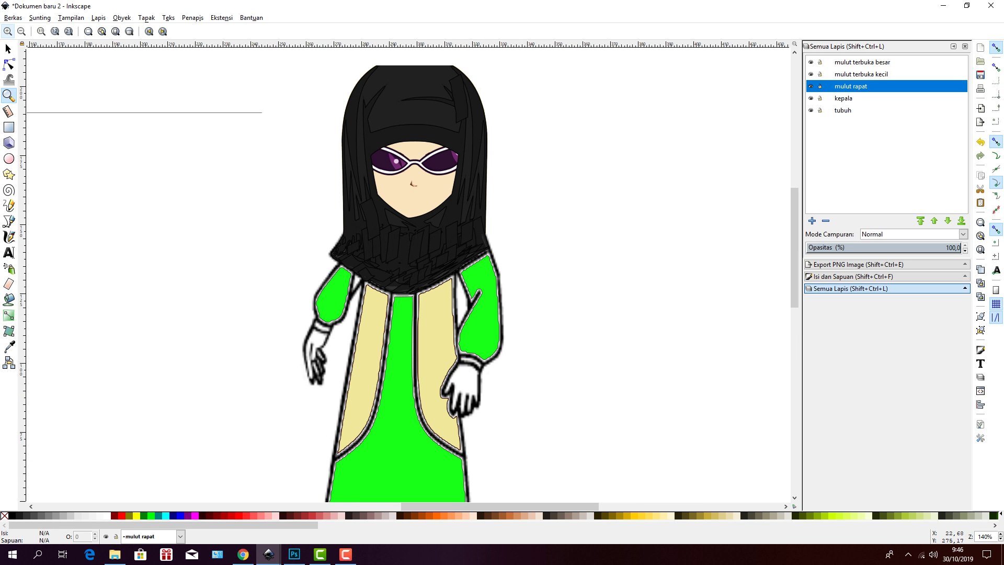
pyautogui.click(13, 17)
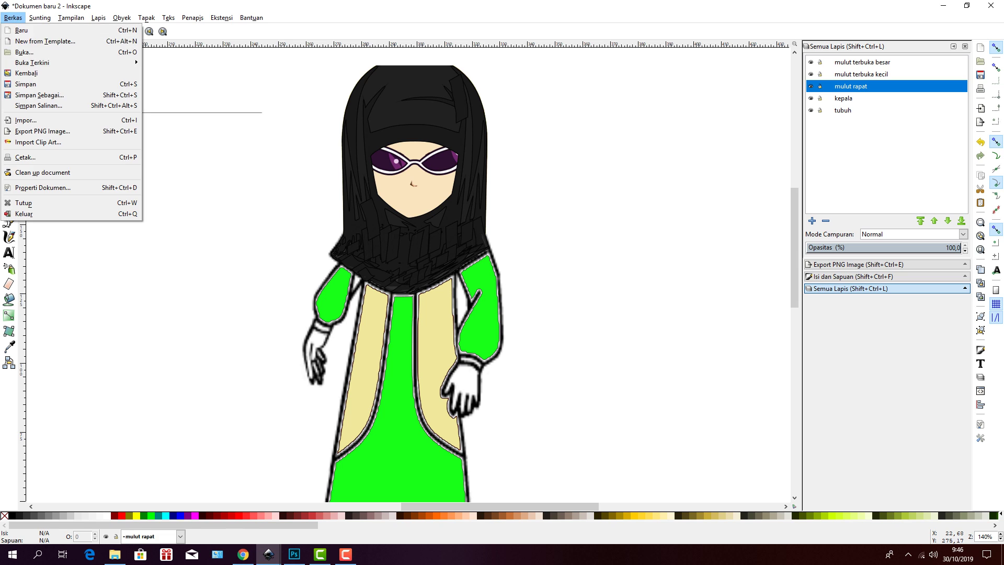
pyautogui.click(25, 120)
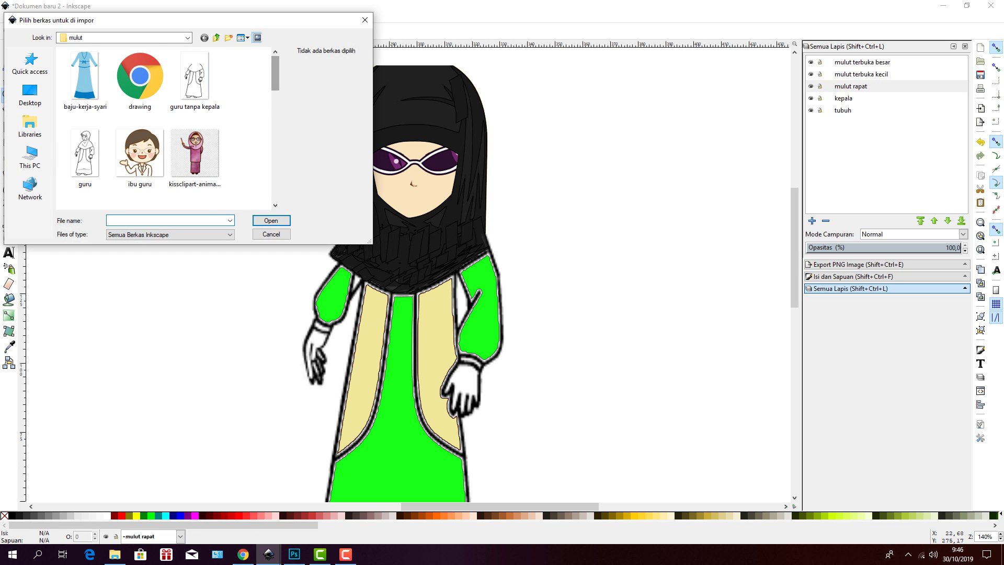
pyautogui.scroll(-3, 163, 128)
pyautogui.scroll(-8, 167, 130)
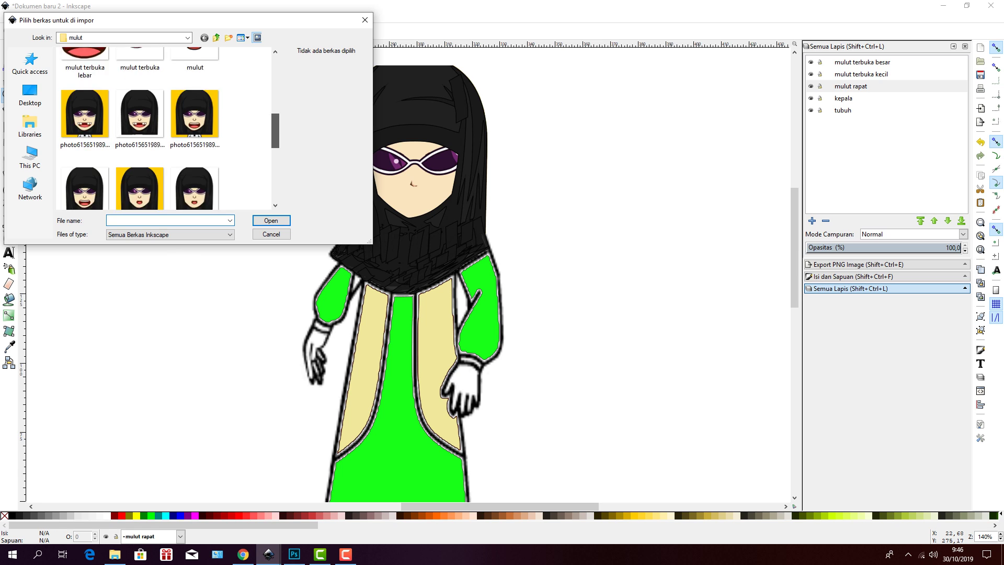
pyautogui.scroll(8, 140, 104)
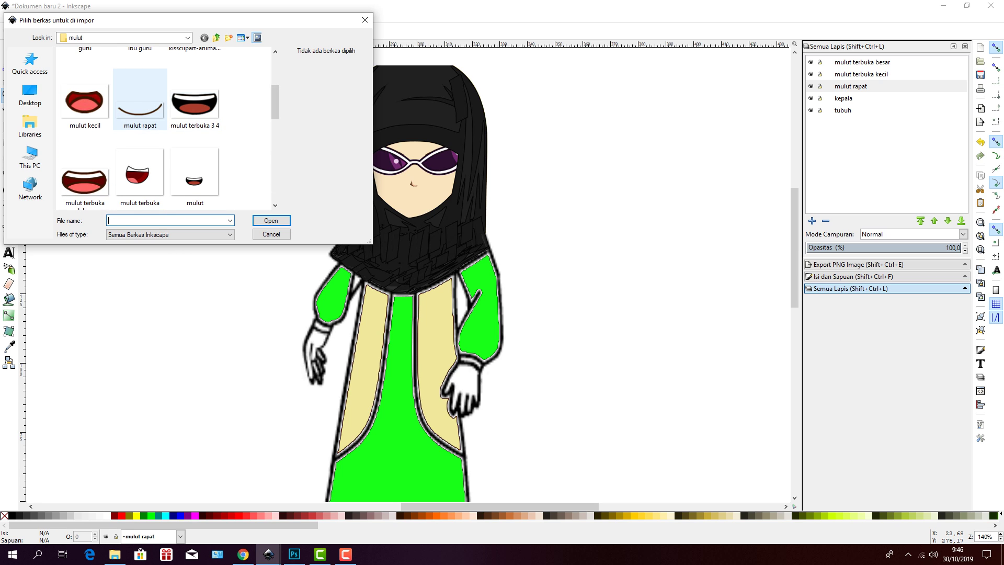
pyautogui.click(140, 104)
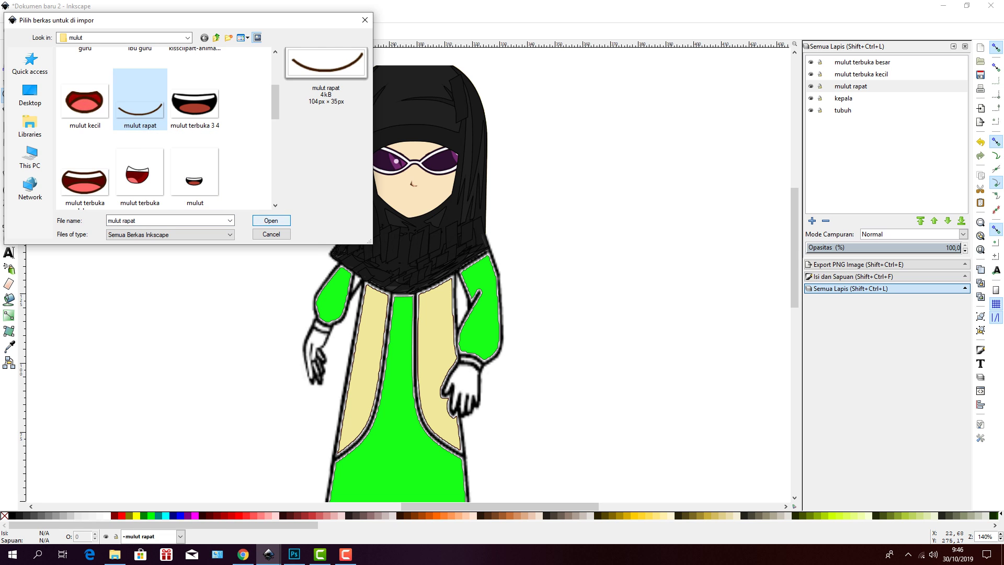
pyautogui.click(266, 219)
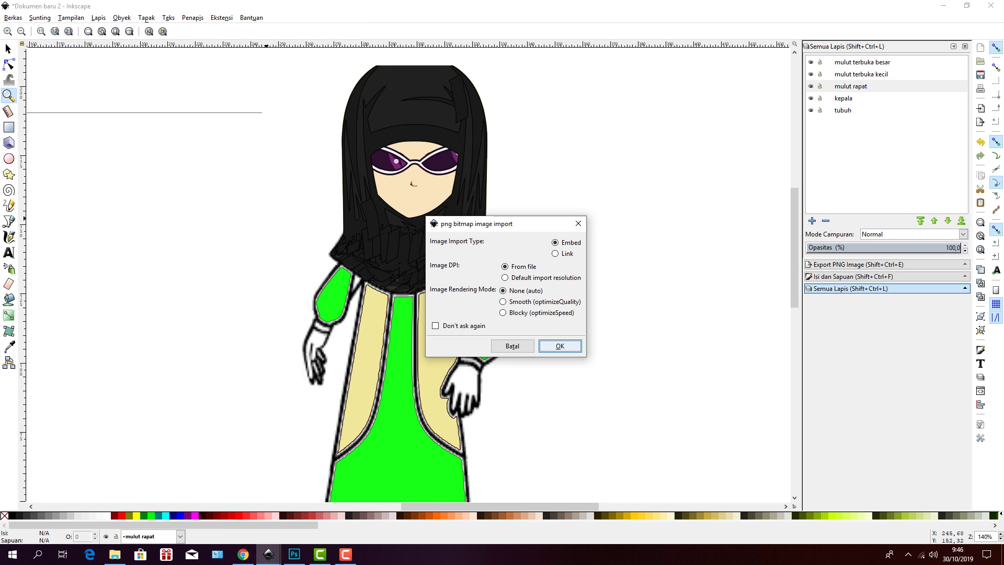
pyautogui.click(571, 346)
pyautogui.click(548, 336)
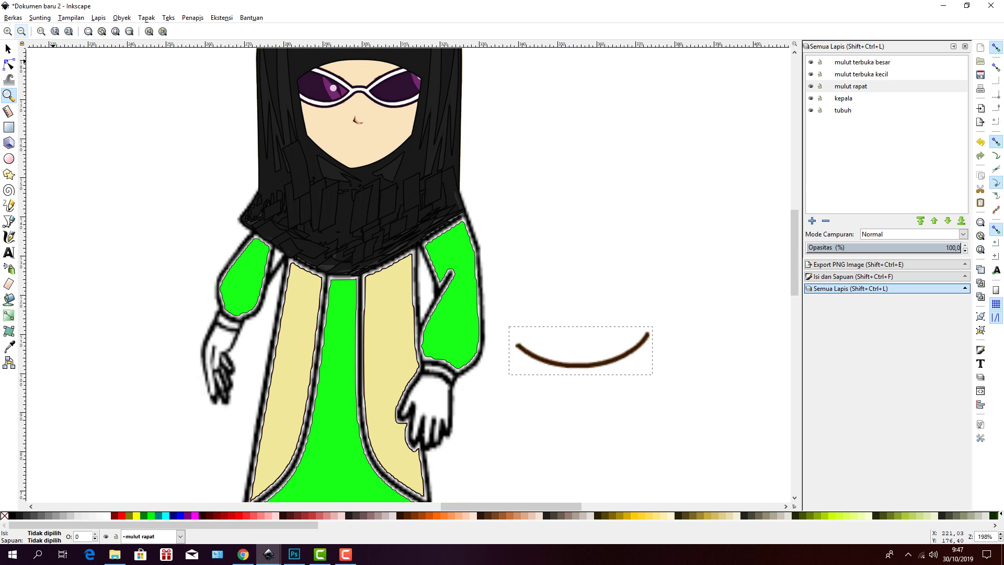
# - Scale the imported closed mouth down to about 12.9 × 5.4 mm and place it on the face below the nose
pyautogui.click(21, 31)
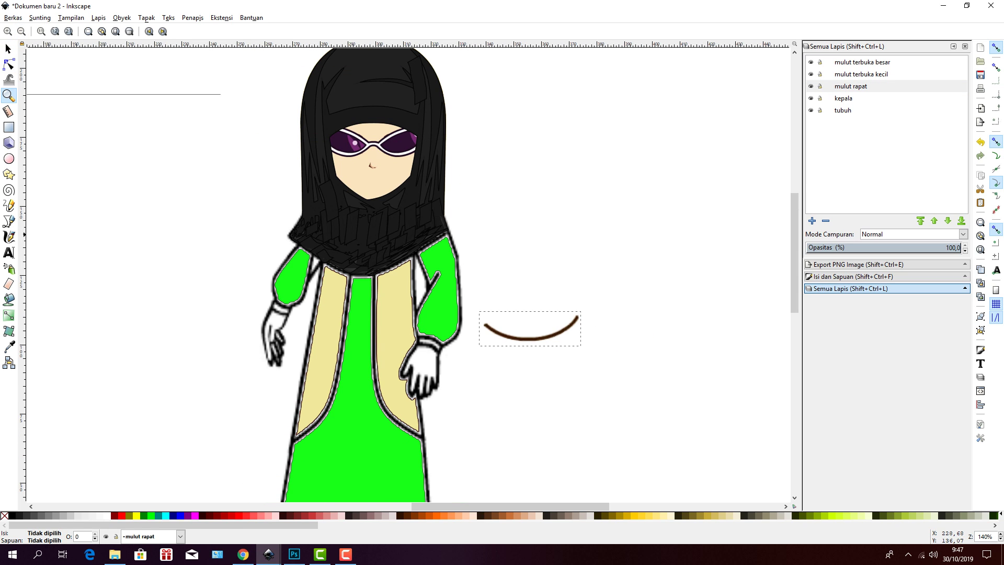
pyautogui.click(8, 48)
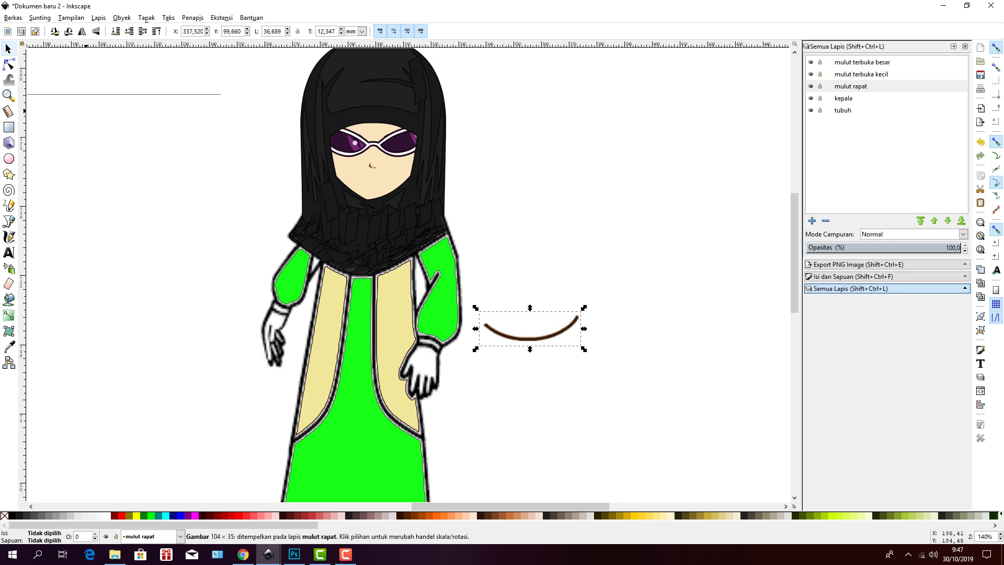
pyautogui.moveTo(475, 307); pyautogui.dragTo(545, 330)
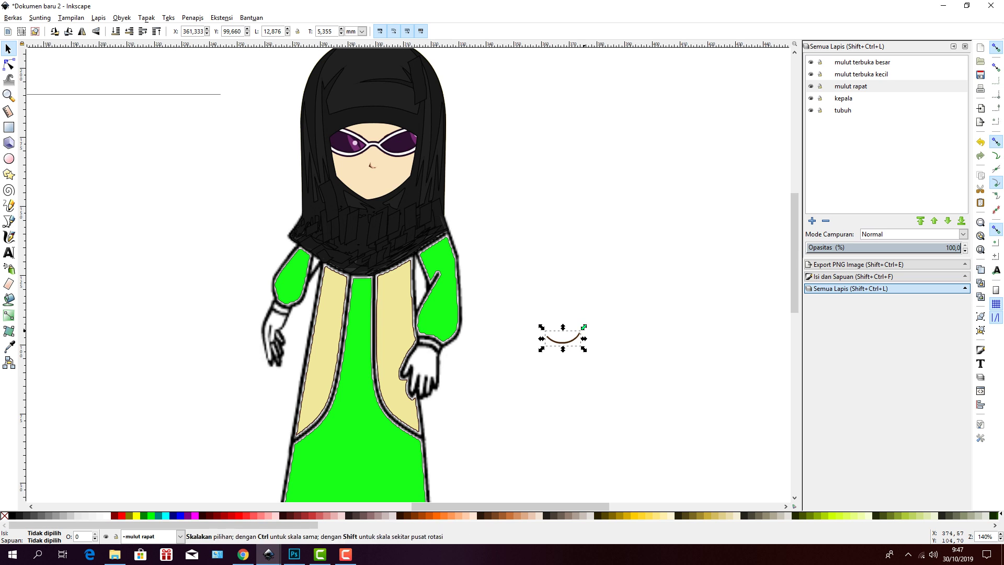
pyautogui.click(570, 336)
pyautogui.press('Escape')
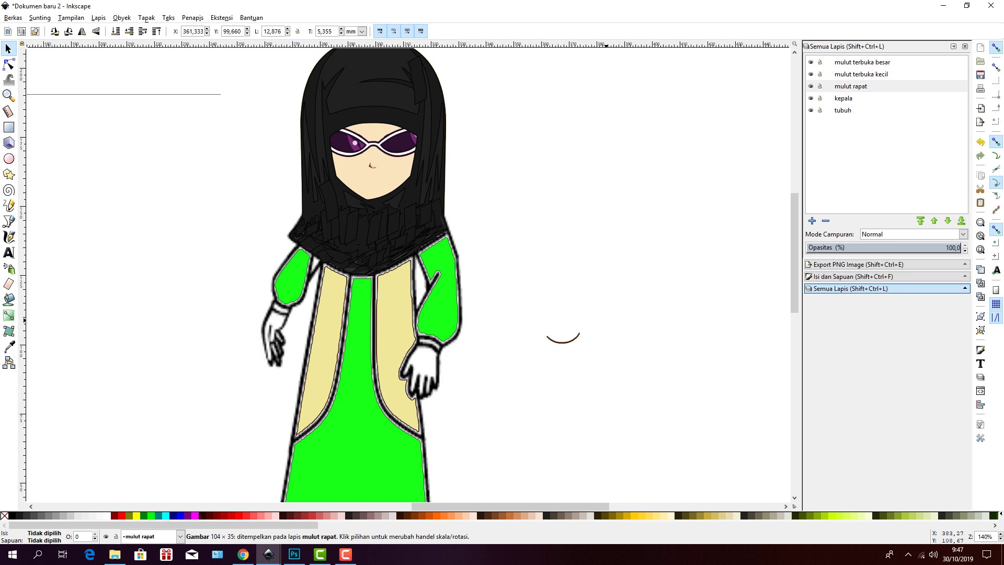
pyautogui.moveTo(564, 342); pyautogui.dragTo(373, 187)
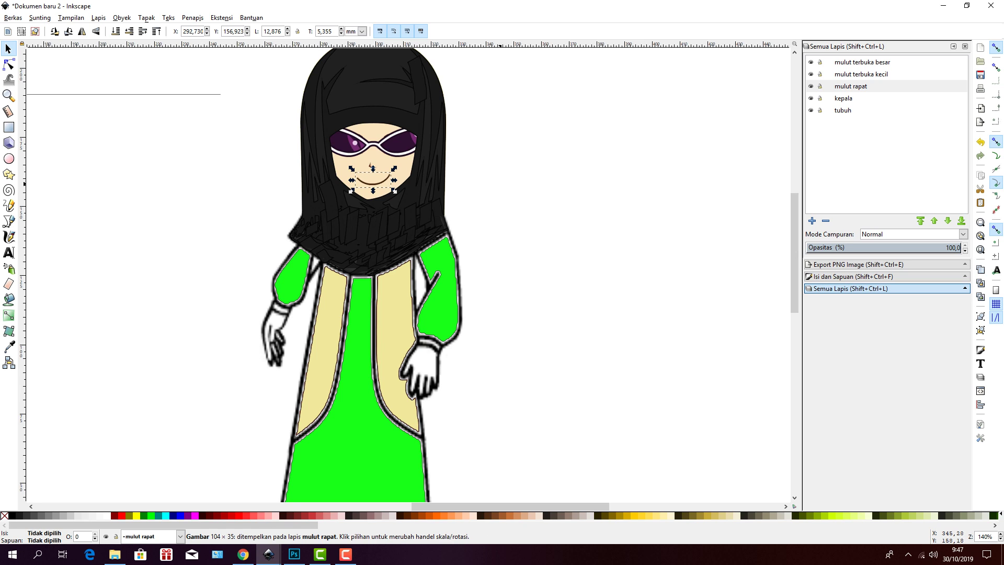
pyautogui.click(508, 176)
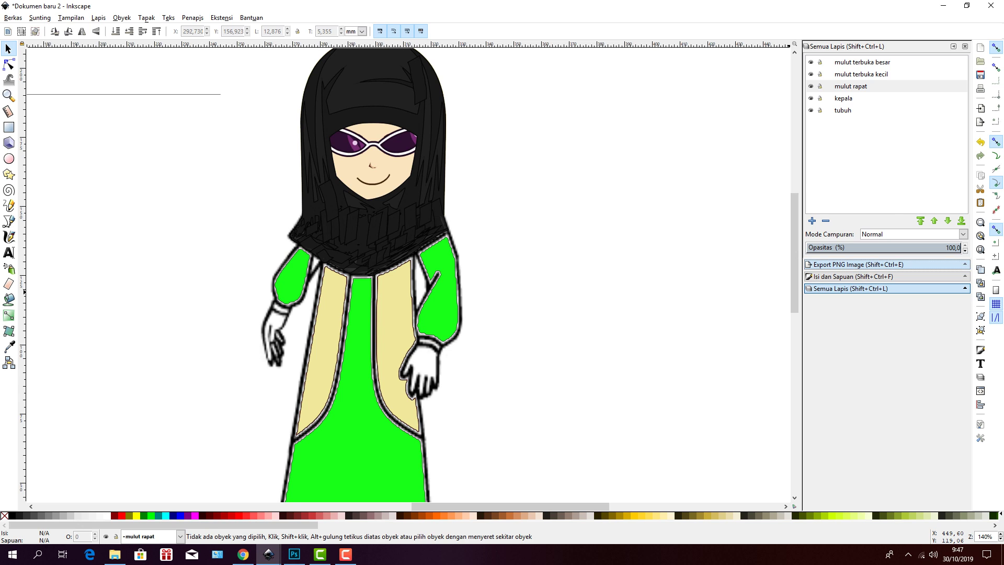
# - Set the PNG export file to mulut rapat.png in the mulut folder on drive D
pyautogui.click(857, 264)
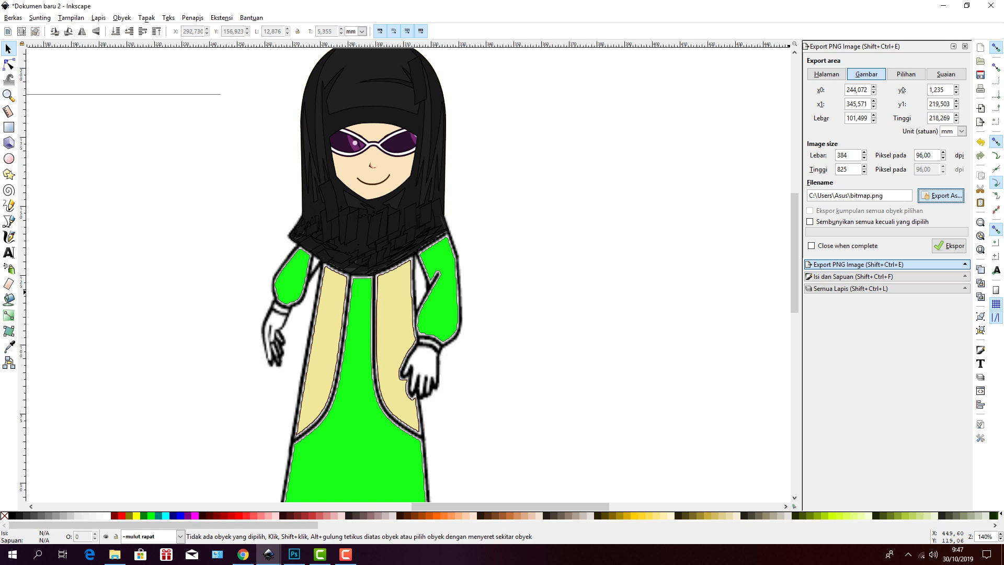
pyautogui.click(941, 195)
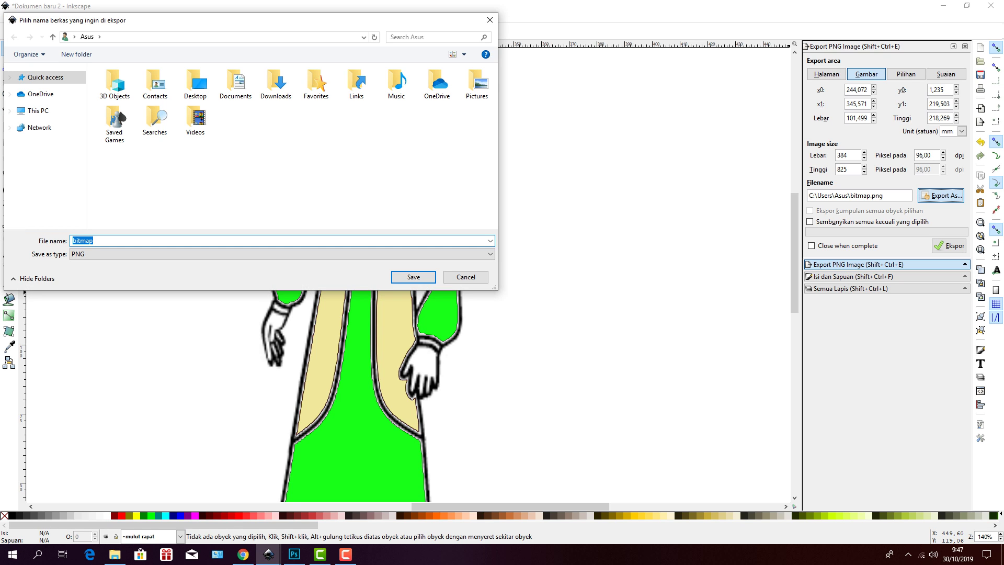
pyautogui.click(45, 203)
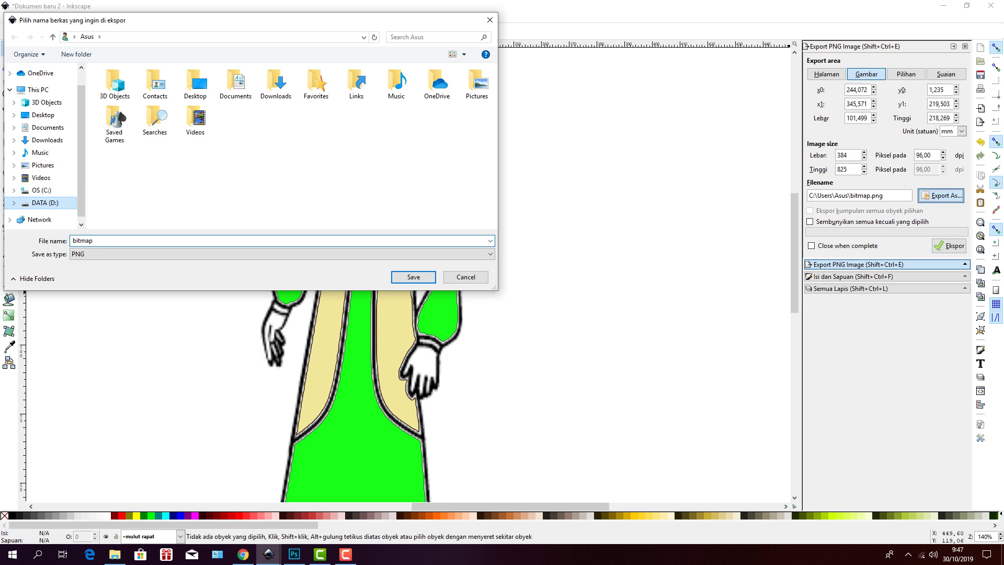
pyautogui.click(116, 128)
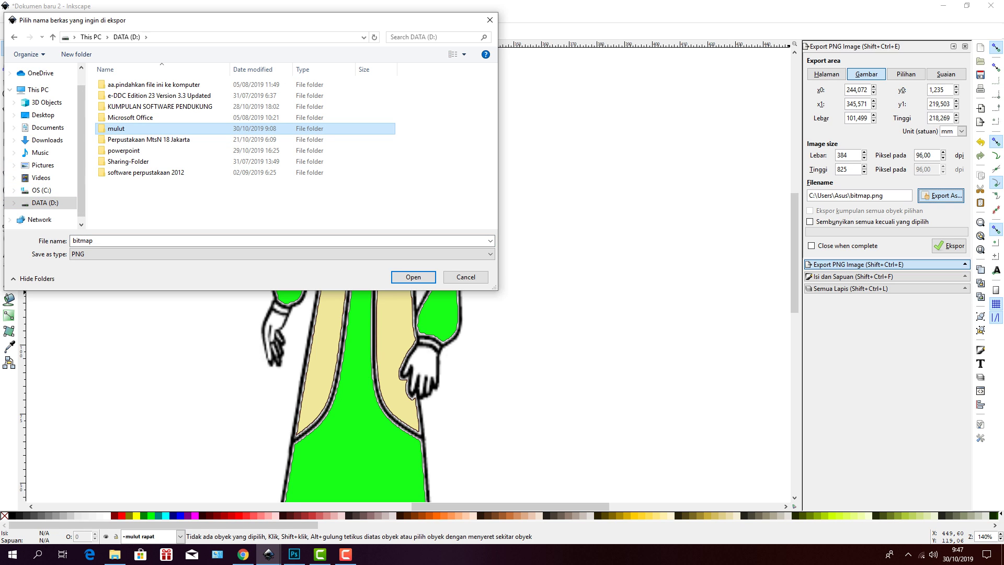
pyautogui.click(413, 277)
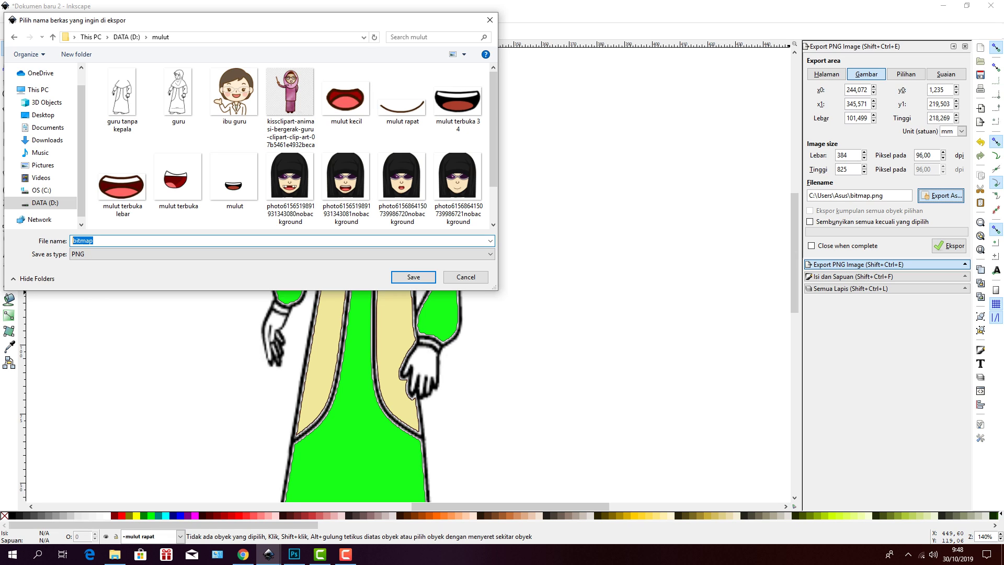
pyautogui.write('mulut')
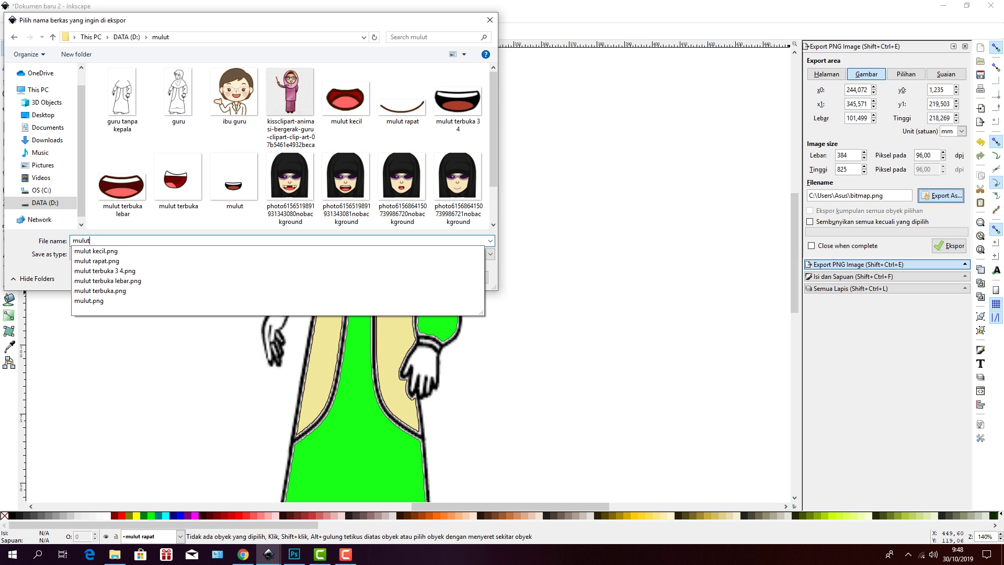
pyautogui.write(' rapat')
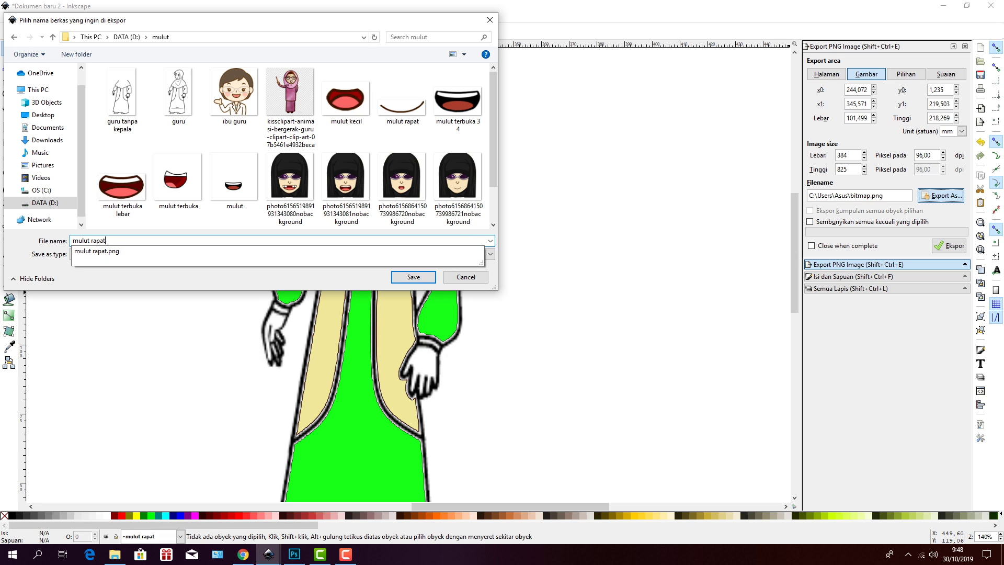
pyautogui.click(97, 251)
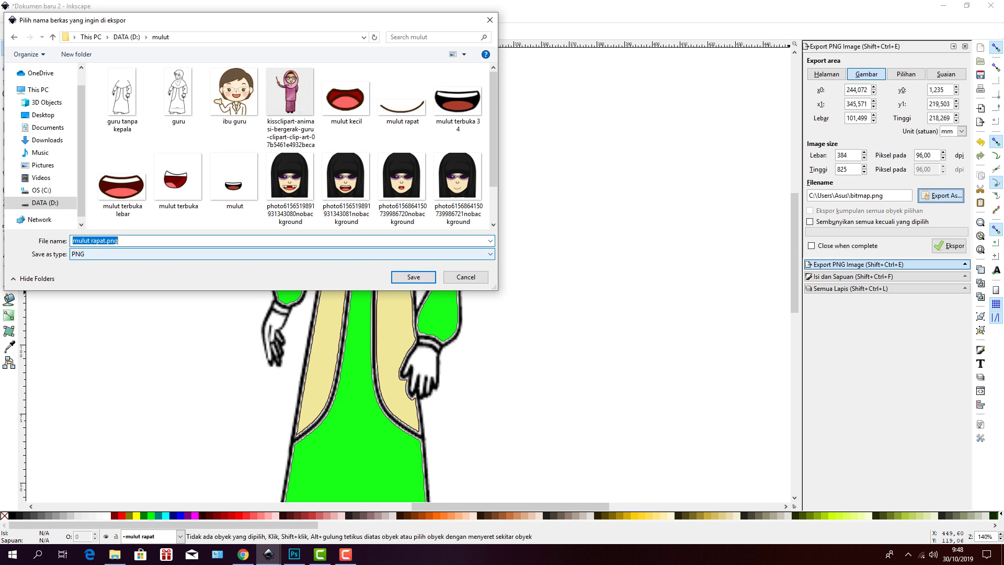
pyautogui.click(413, 276)
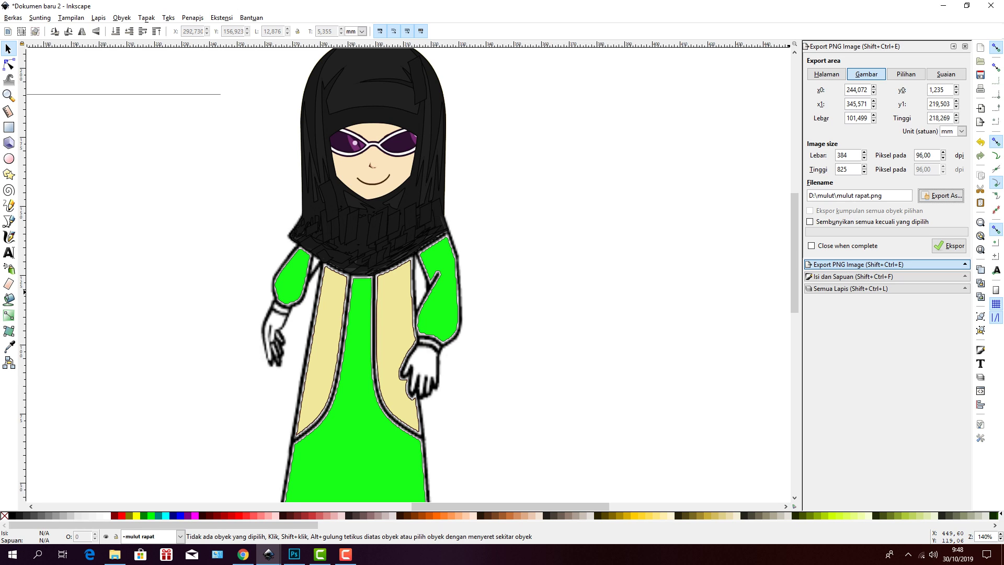
# - Delete the closed mouth image from the character's face
pyautogui.click(384, 183)
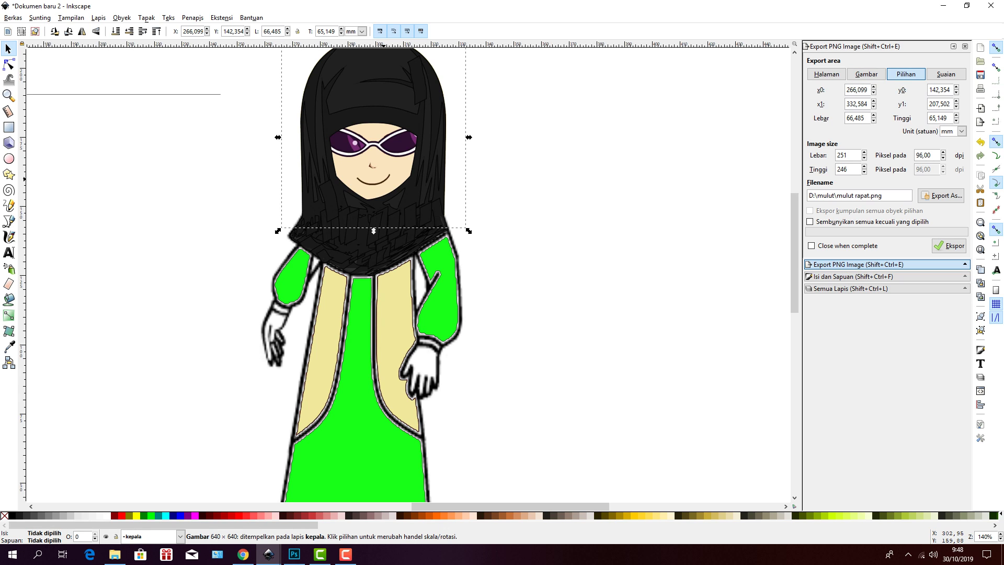
pyautogui.press('Escape')
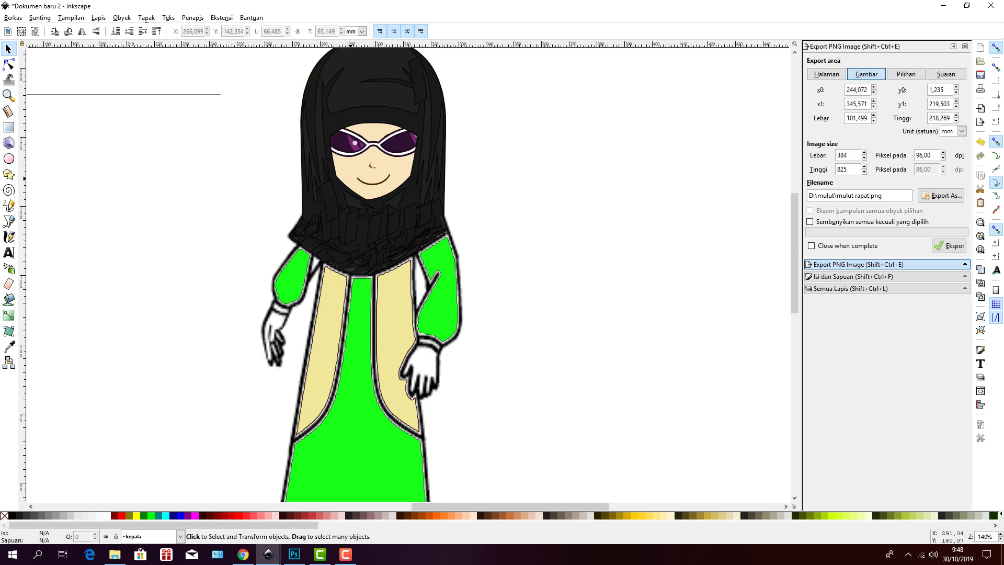
pyautogui.click(356, 178)
pyautogui.click(374, 137)
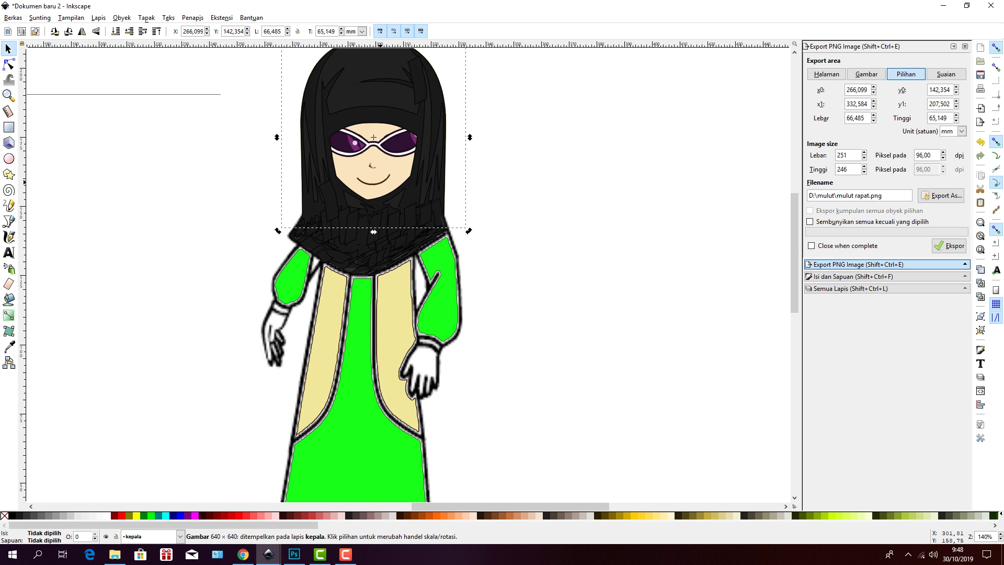
pyautogui.click(382, 181)
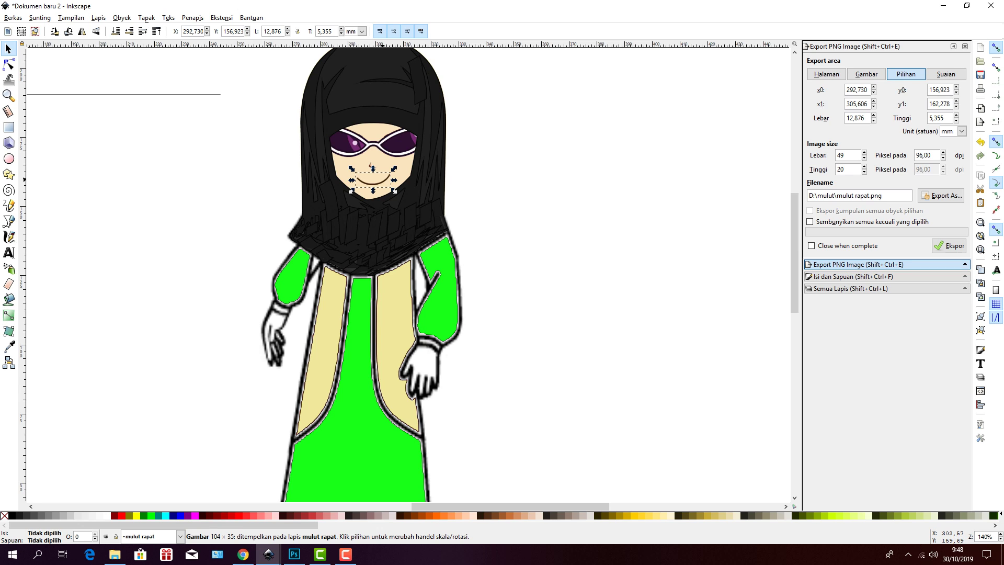
pyautogui.press('Escape')
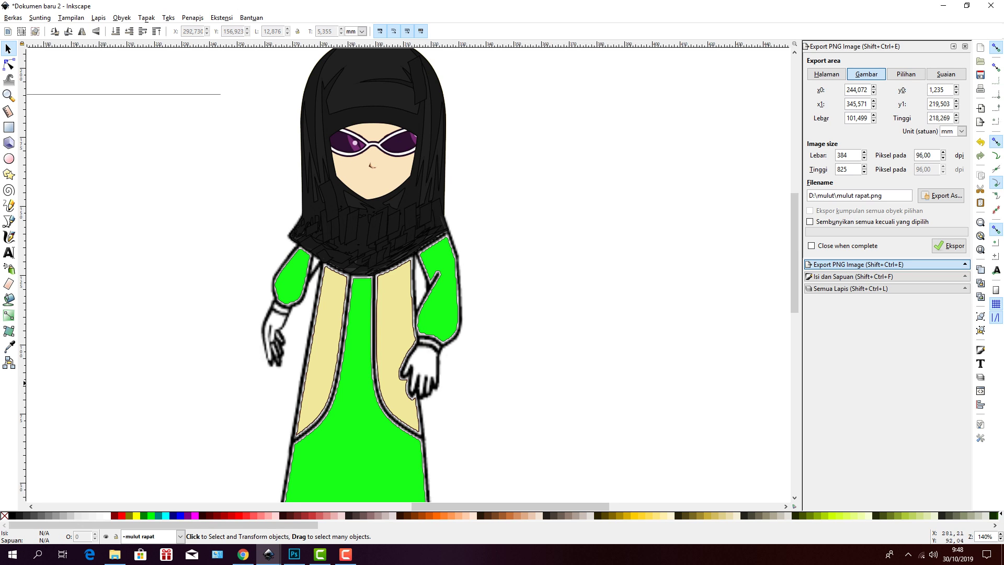
# - Import the mulut terbuka lebar image from the mulut folder into the mulut rapat layer, embedded with the DPI from file
pyautogui.hotkey('alt', 'b')
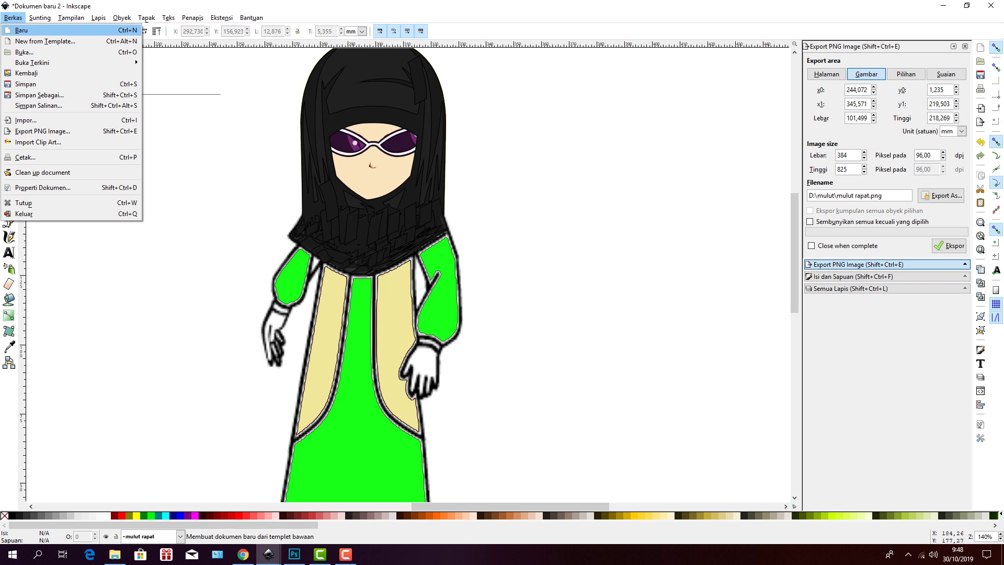
pyautogui.press('Down')
pyautogui.press('Down')
pyautogui.press('Down')
pyautogui.press('Down')
pyautogui.press('Down')
pyautogui.press('Down')
pyautogui.press('Down')
pyautogui.press('Down')
pyautogui.press('Down')
pyautogui.press('Down')
pyautogui.press('Up')
pyautogui.press('Up')
pyautogui.press('Return')
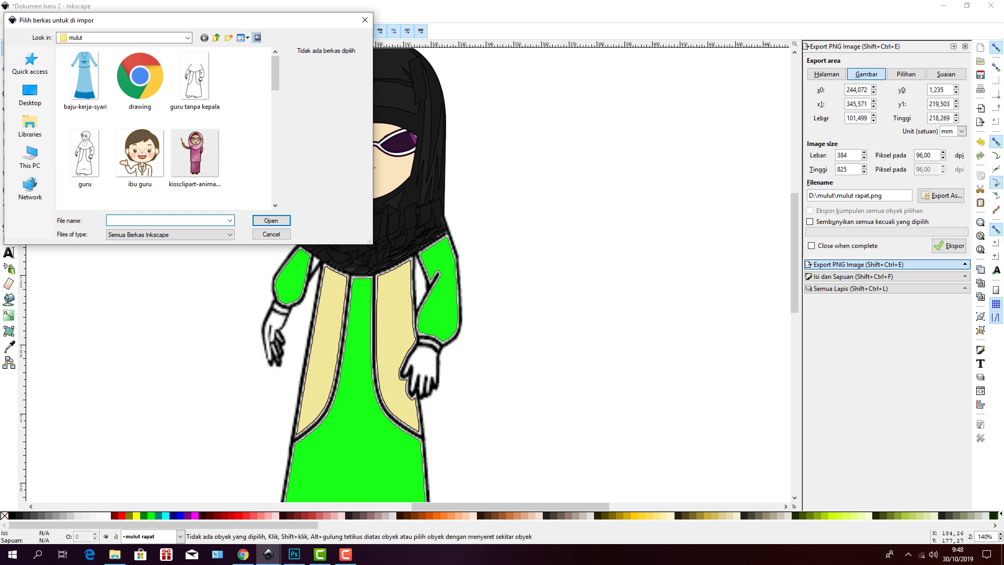
pyautogui.scroll(-3, 169, 128)
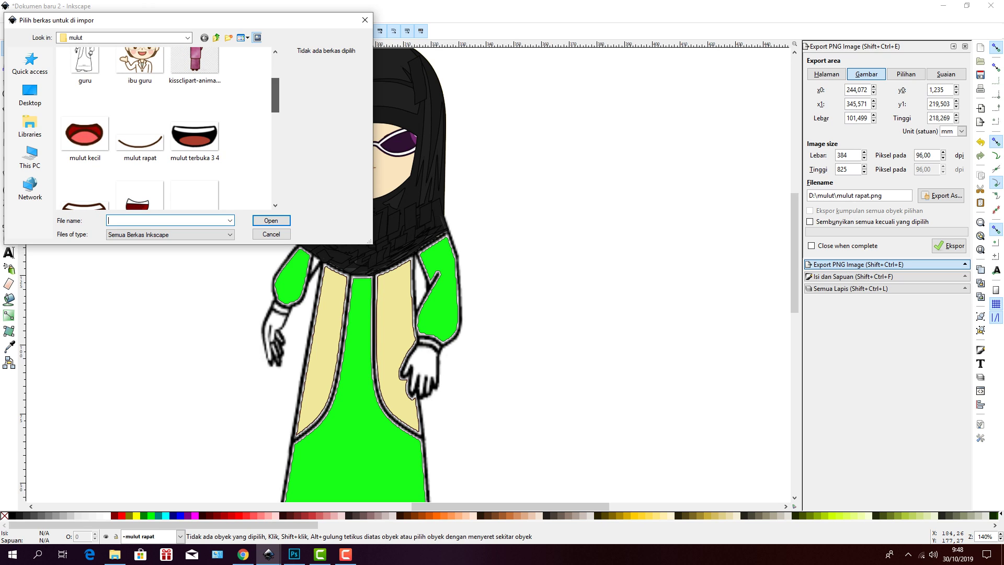
pyautogui.scroll(-1, 167, 128)
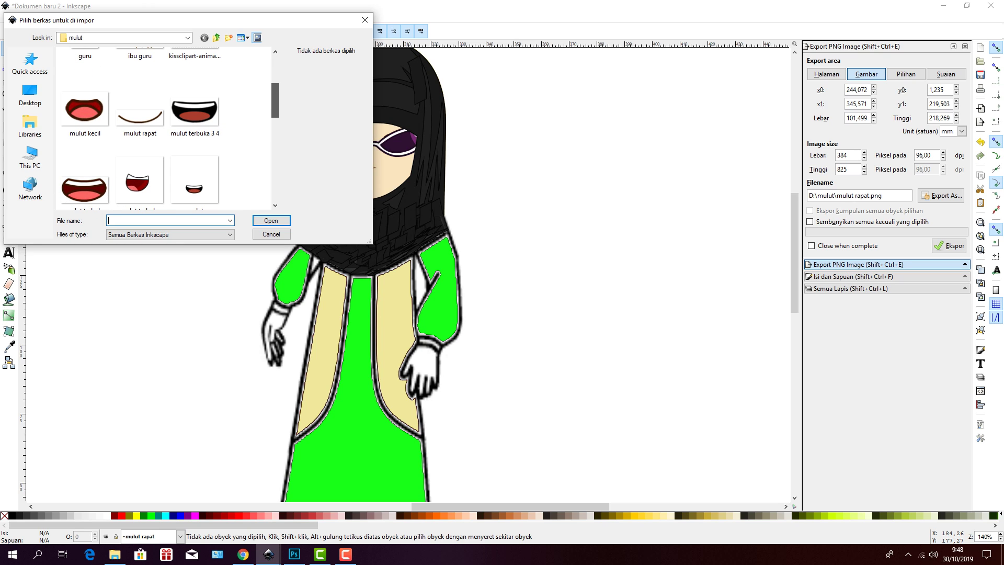
pyautogui.scroll(-1, 168, 128)
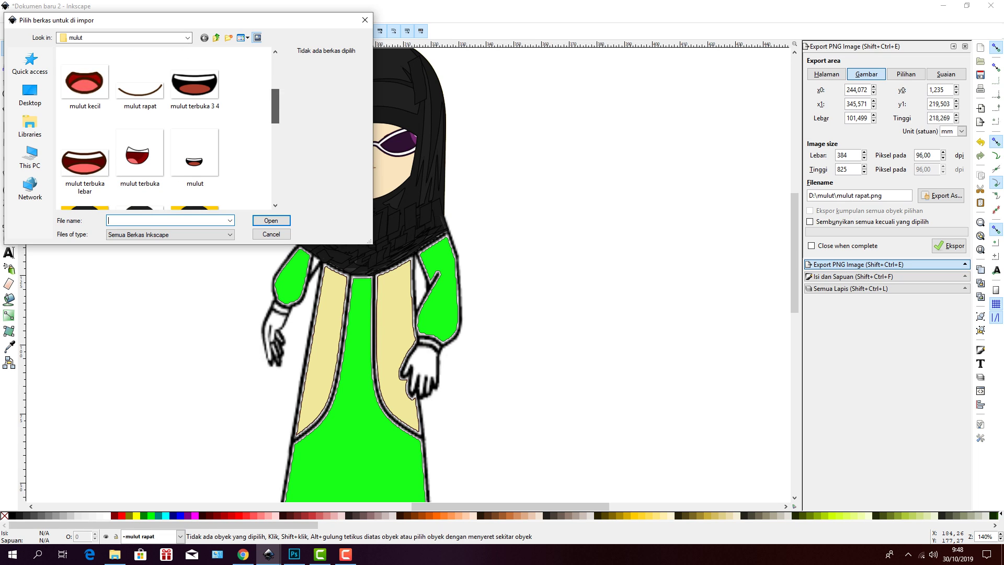
pyautogui.scroll(-1, 168, 128)
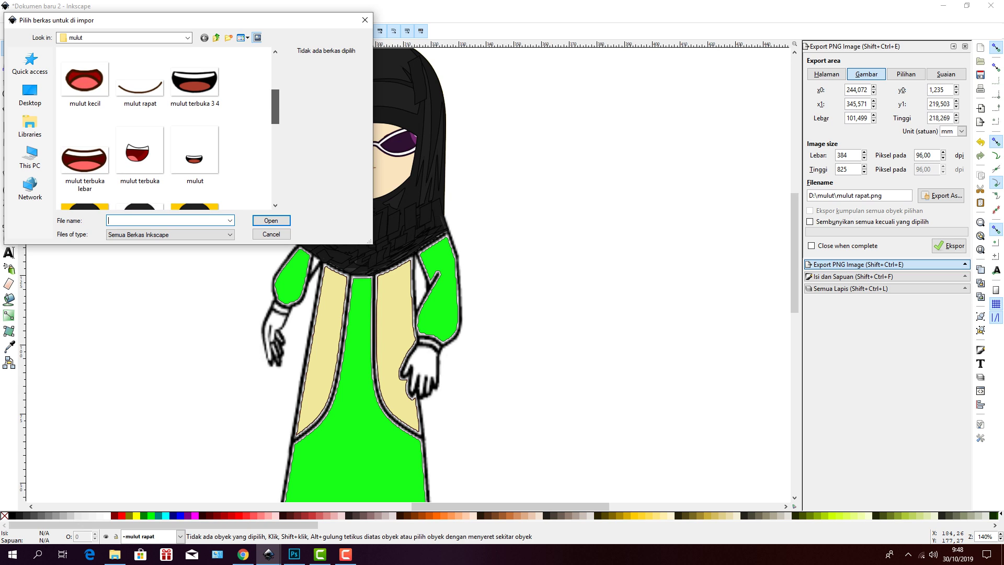
pyautogui.scroll(-6, 168, 128)
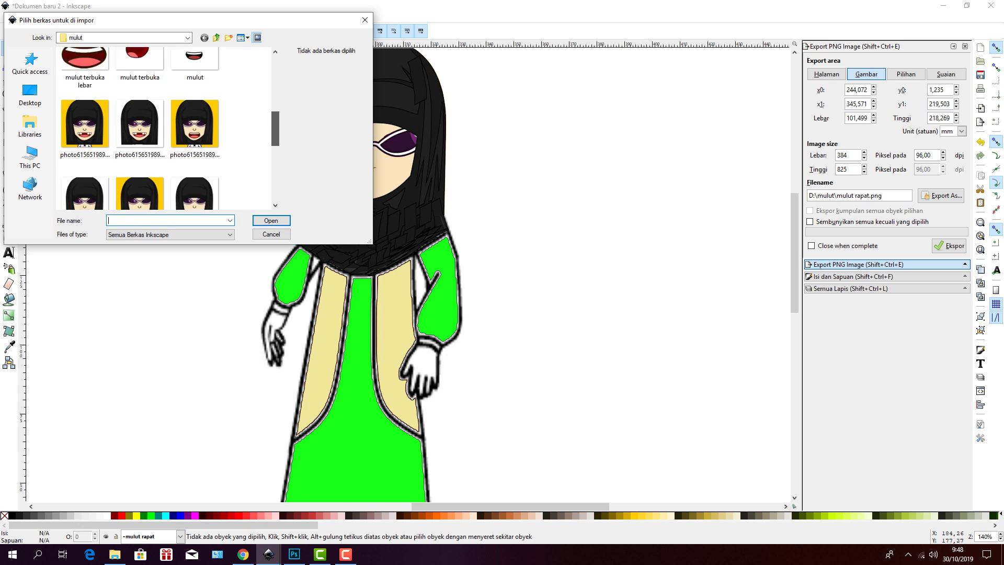
pyautogui.scroll(6, 165, 128)
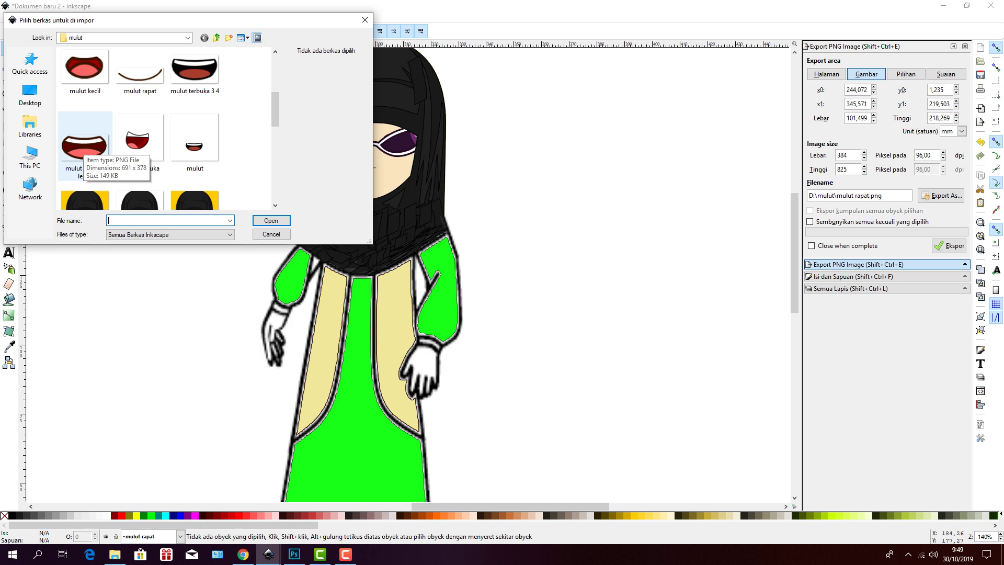
pyautogui.click(84, 145)
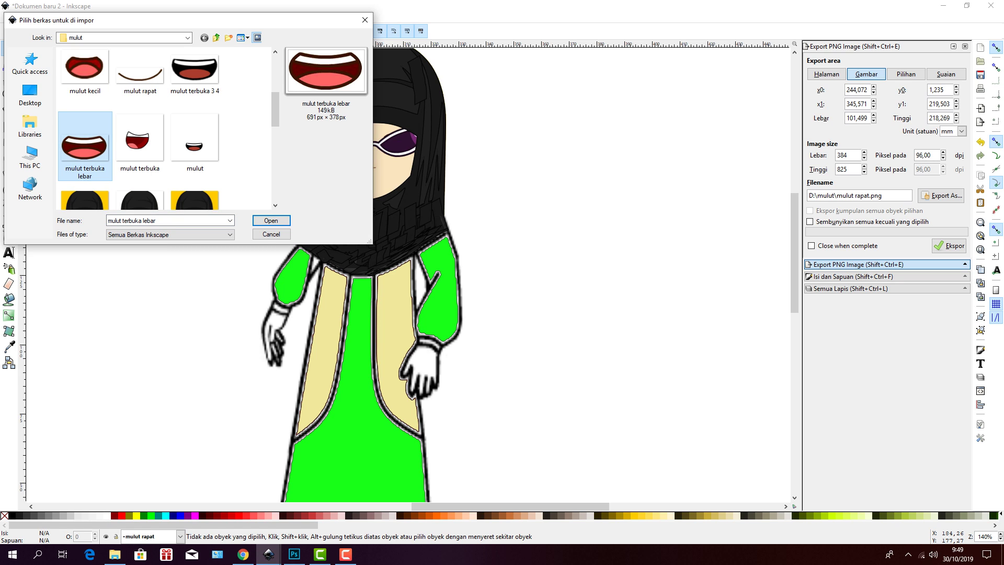
pyautogui.click(270, 220)
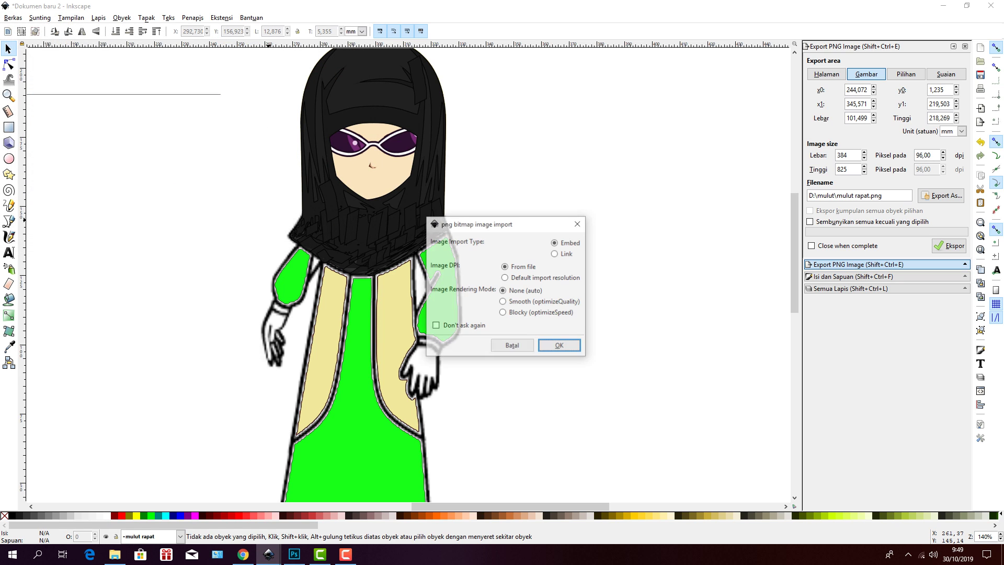
pyautogui.press('Return')
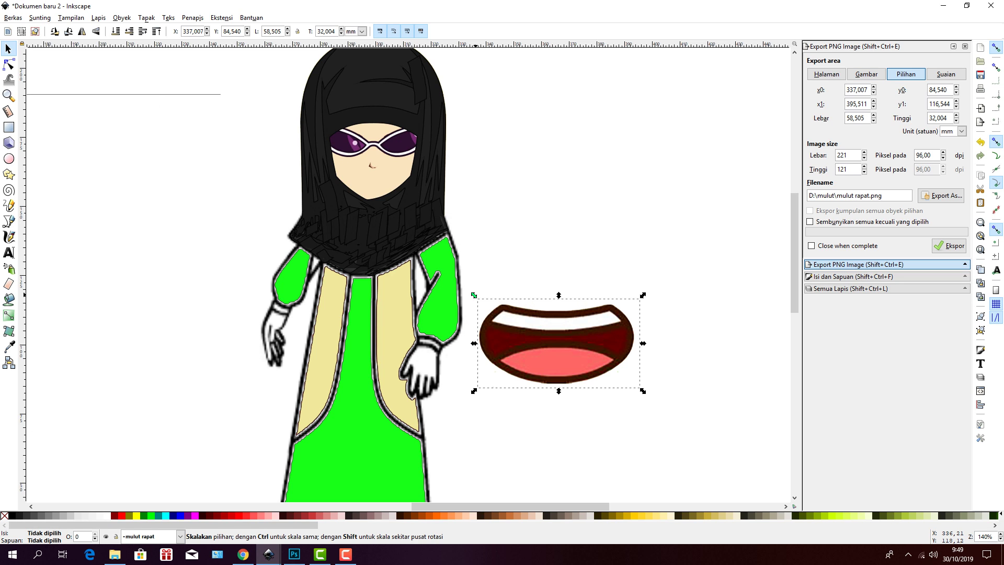
# - Scale the imported open mouth down to about 13.3 × 8.2 mm and place it on the face below the nose
pyautogui.moveTo(473, 295); pyautogui.dragTo(599, 288)
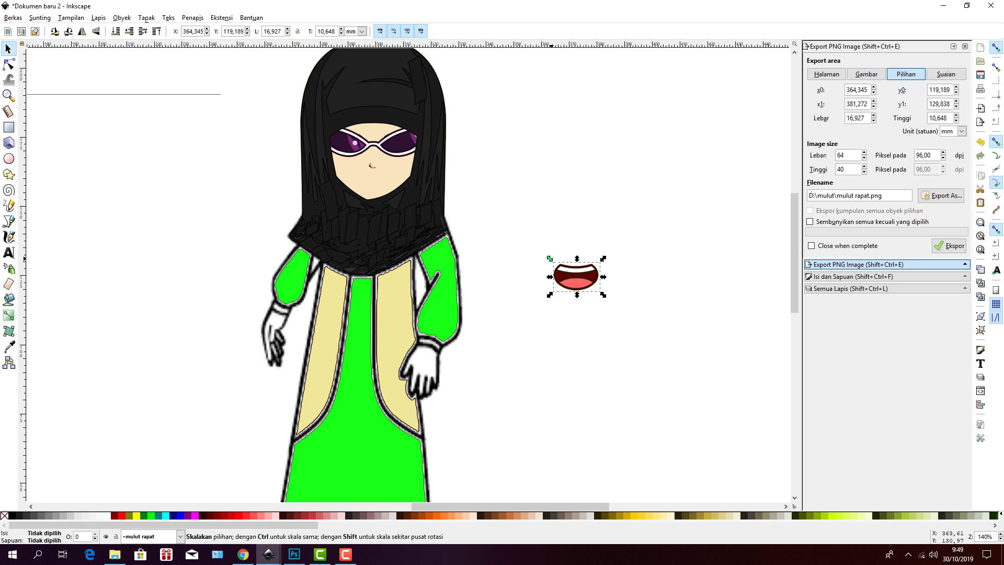
pyautogui.moveTo(550, 258); pyautogui.dragTo(534, 216)
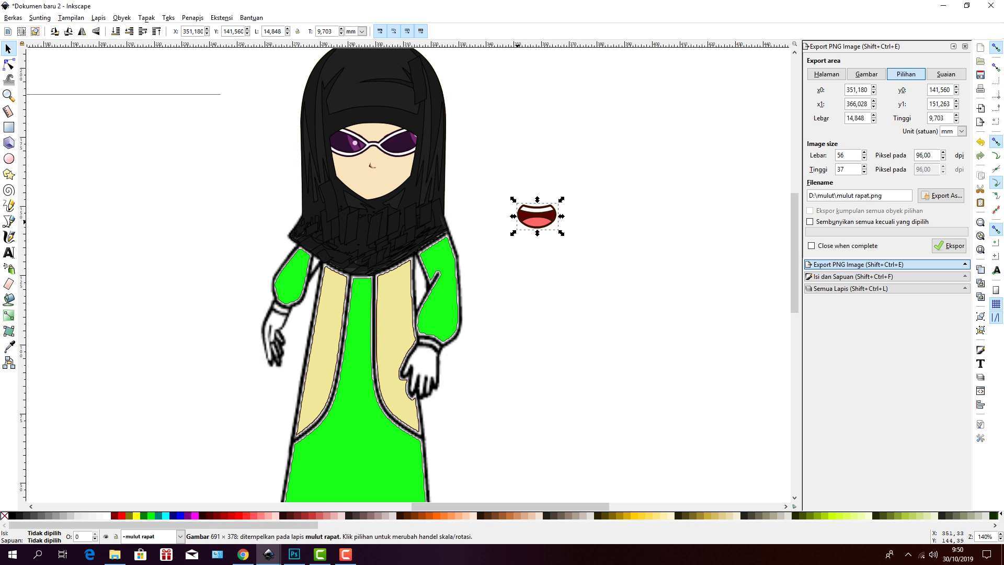
pyautogui.moveTo(514, 216); pyautogui.dragTo(518, 216)
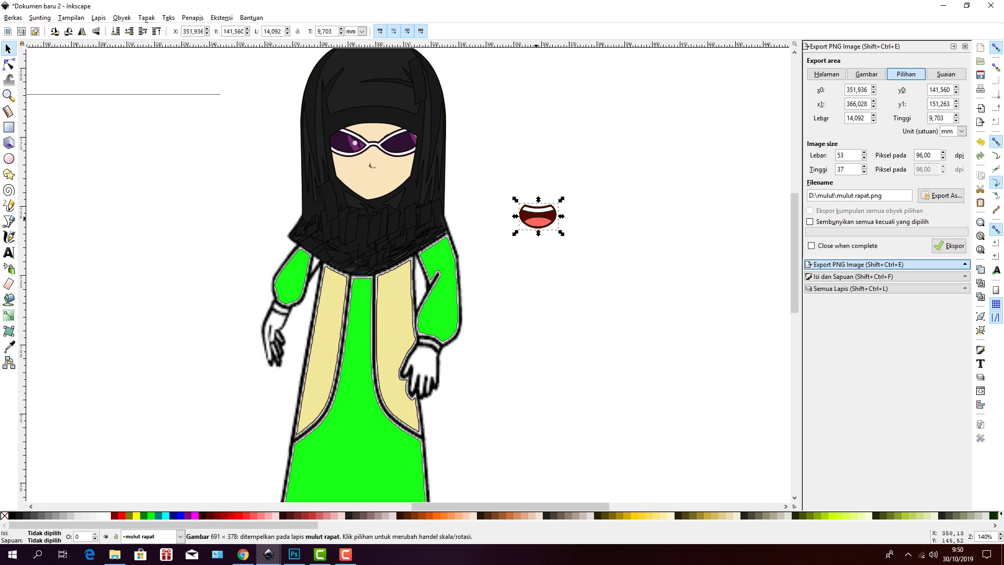
pyautogui.click(537, 220)
pyautogui.press('Escape')
pyautogui.click(545, 222)
pyautogui.moveTo(561, 233); pyautogui.dragTo(385, 189)
pyautogui.click(374, 179)
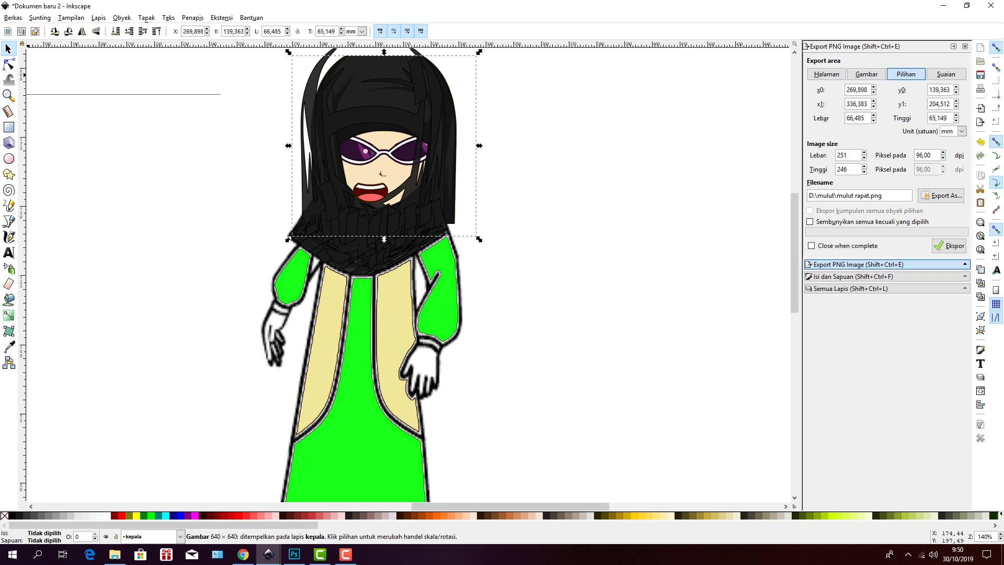
pyautogui.hotkey('ctrl', 'z')
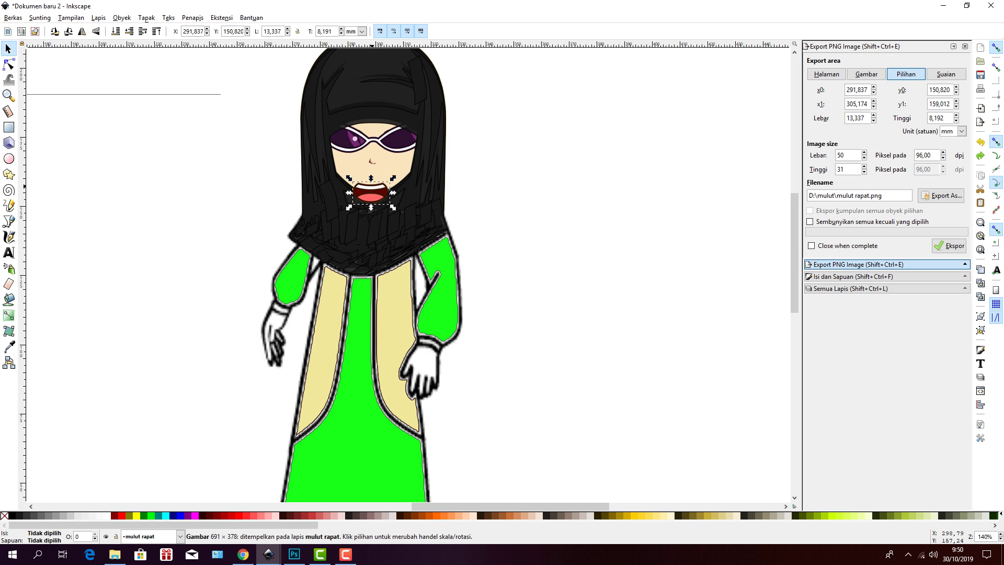
# - Try to shift the head image slightly so the open mouth sits better on the face
pyautogui.moveTo(372, 187)
pyautogui.mouseDown()
pyautogui.moveTo(372, 174)
pyautogui.moveTo(371, 192)
pyautogui.mouseUp()
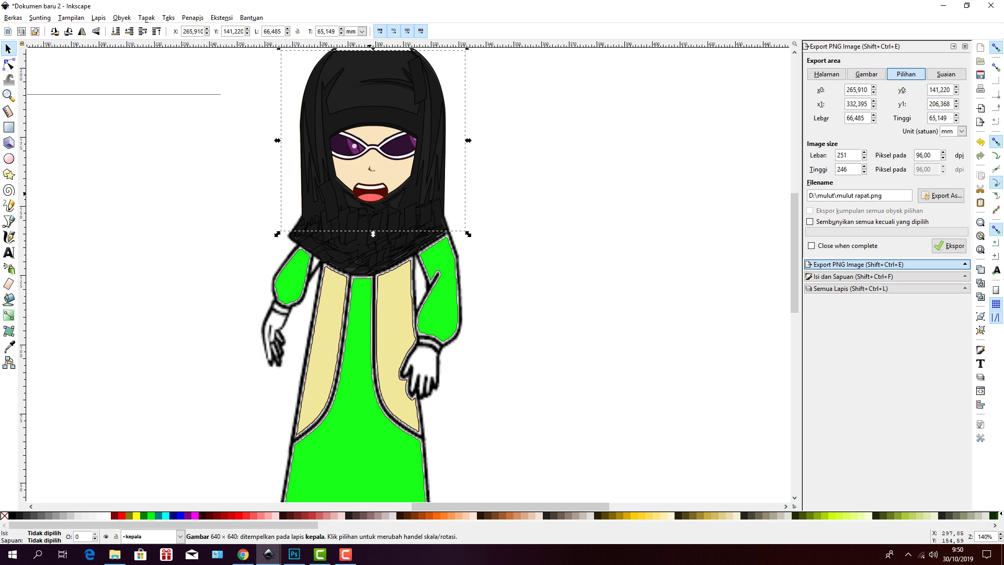
pyautogui.click(370, 192)
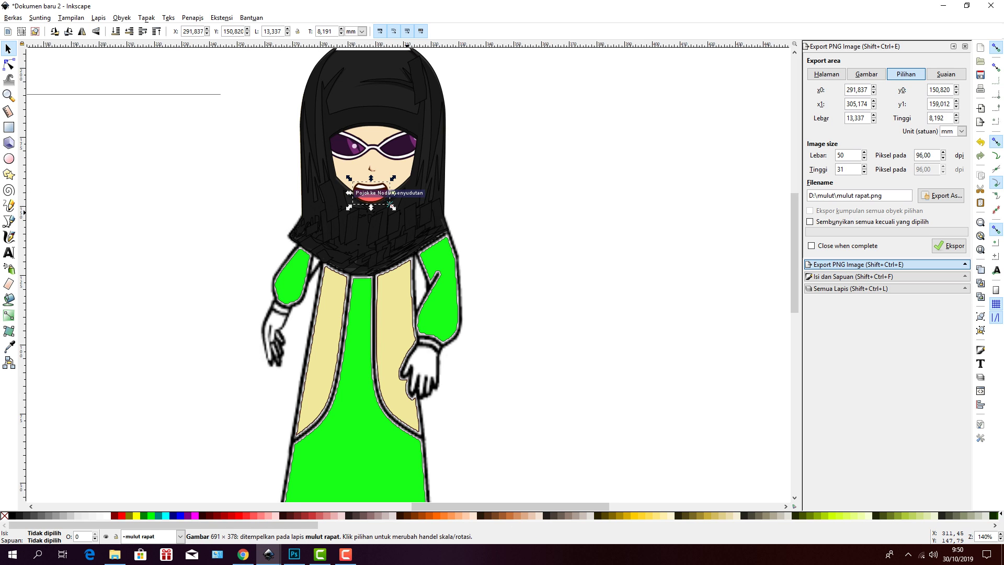
pyautogui.click(372, 169)
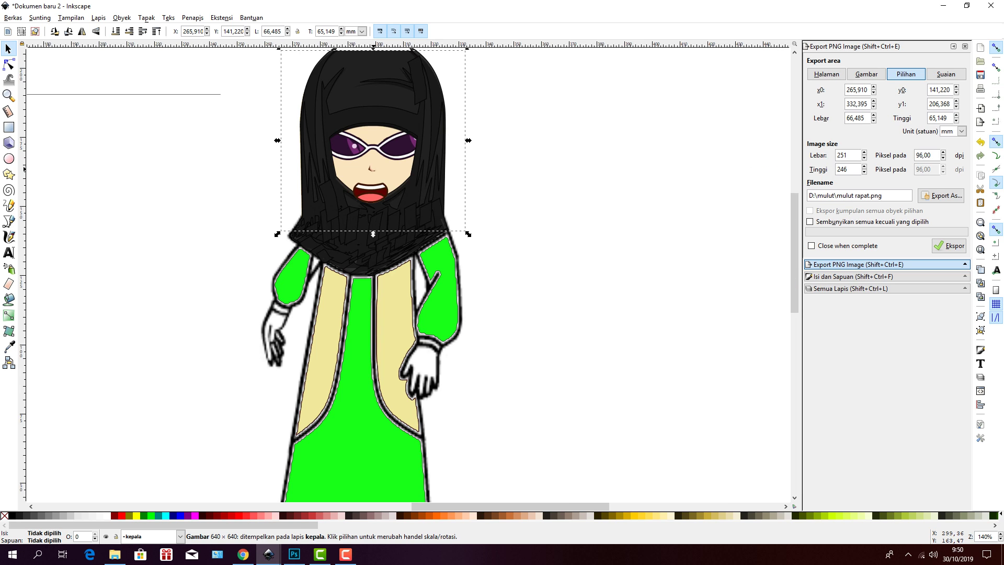
pyautogui.click(369, 166)
pyautogui.moveTo(368, 167); pyautogui.dragTo(366, 168)
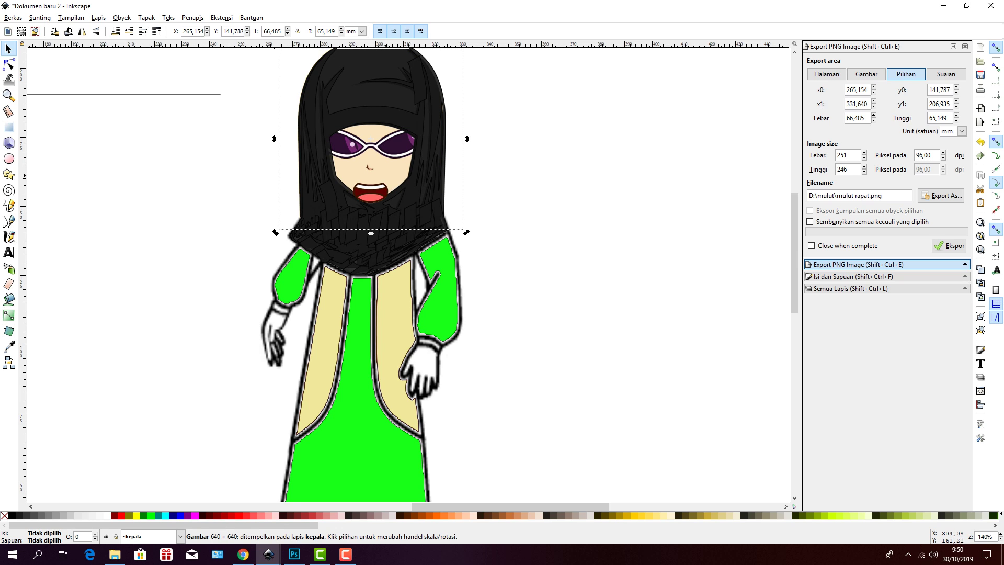
pyautogui.click(371, 184)
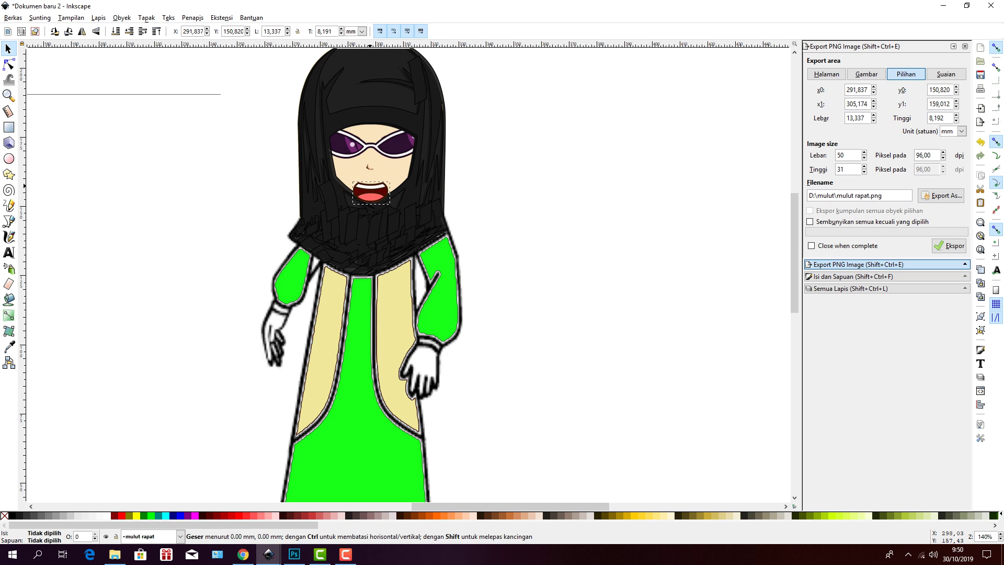
pyautogui.click(390, 204)
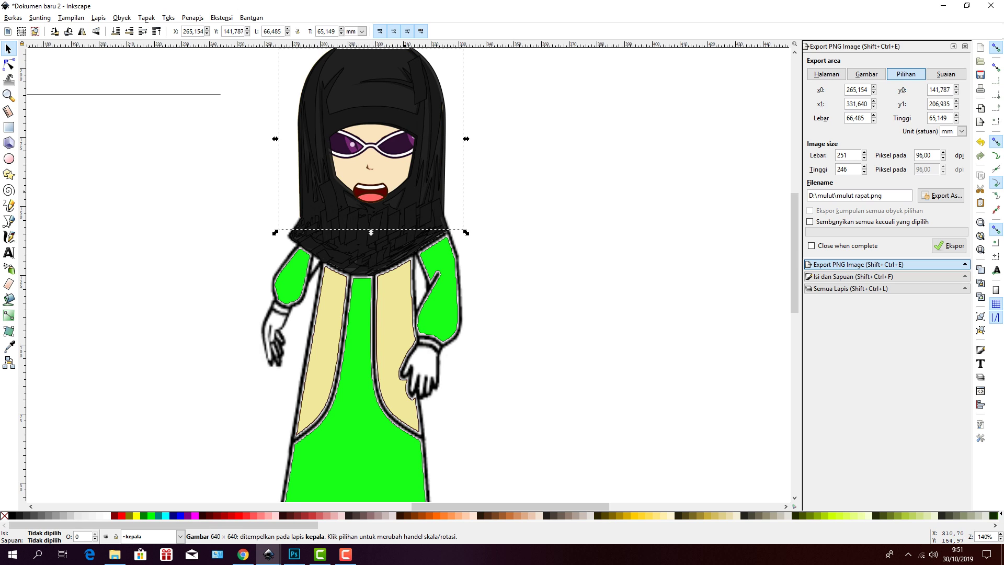
pyautogui.moveTo(396, 191); pyautogui.dragTo(416, 219)
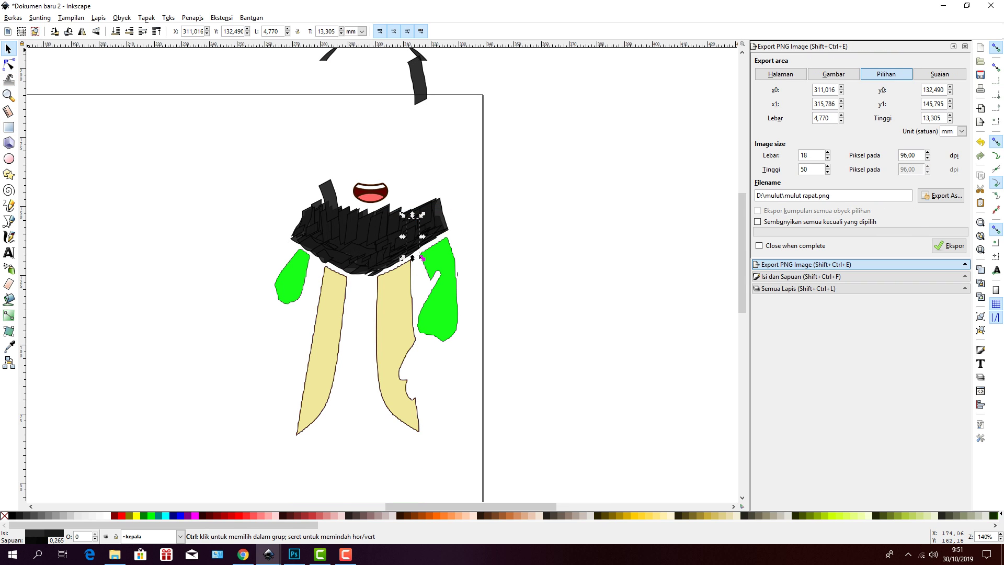
# - Undo the recent edits back through the open mouth's placement, scaling and import and the dress side panels' recolouring
pyautogui.hotkey('ctrl', 'z')
pyautogui.hotkey('ctrl', 'z')
pyautogui.hotkey('ctrl', 'z')
pyautogui.hotkey('ctrl', 'z')
pyautogui.hotkey('ctrl', 'z')
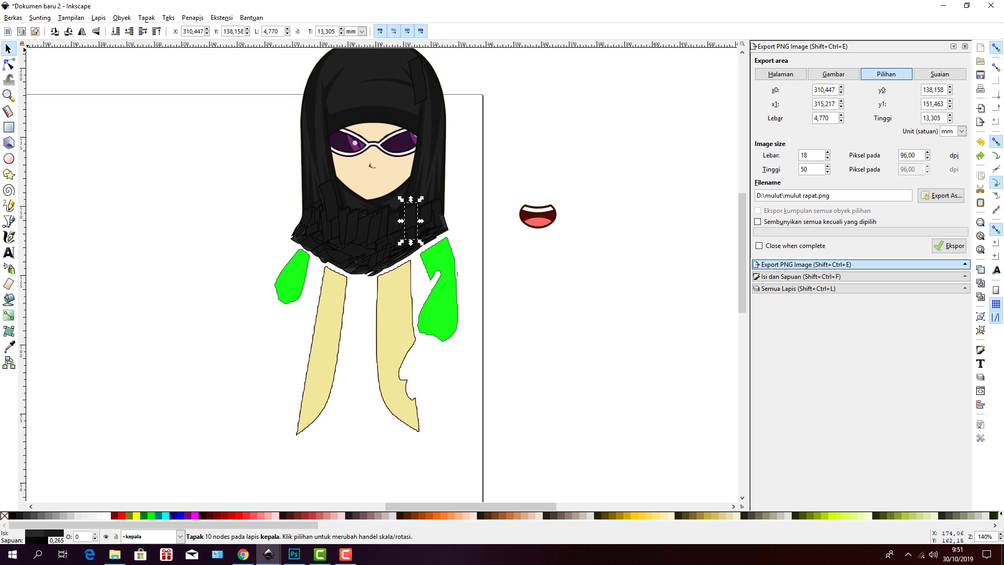
pyautogui.press('ctrl')
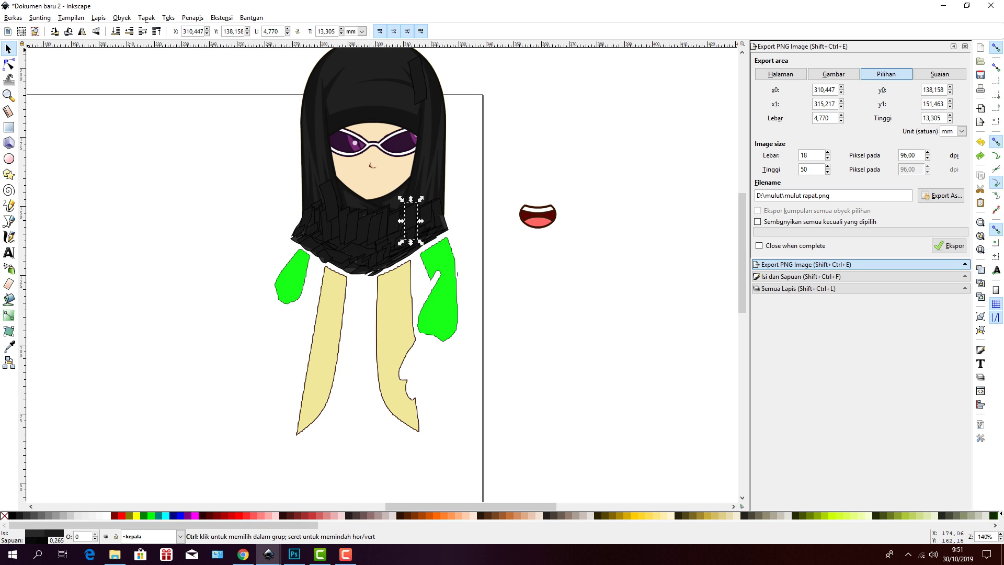
pyautogui.hotkey('ctrl', 'z')
pyautogui.hotkey('ctrl', 'z')
pyautogui.hotkey('ctrl', 'z')
pyautogui.hotkey('ctrl', 'z')
pyautogui.hotkey('ctrl', 'z')
pyautogui.hotkey('ctrl', 'z')
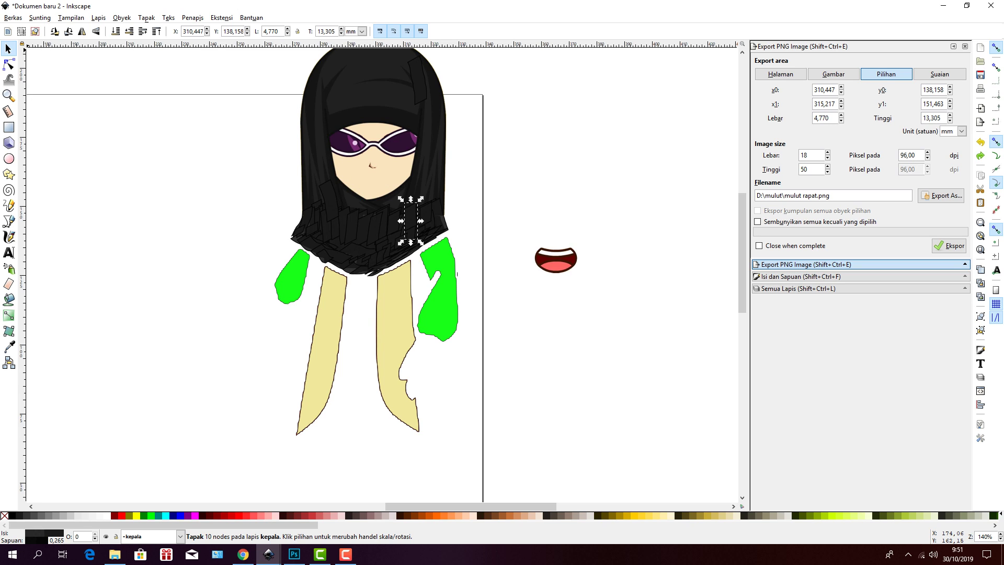
pyautogui.hotkey('ctrl', 'z')
pyautogui.hotkey('ctrl', 'z')
pyautogui.hotkey('ctrl', 'z')
pyautogui.hotkey('ctrl', 'z')
pyautogui.hotkey('ctrl', 'z')
pyautogui.hotkey('ctrl', 'z')
pyautogui.hotkey('ctrl', 'z')
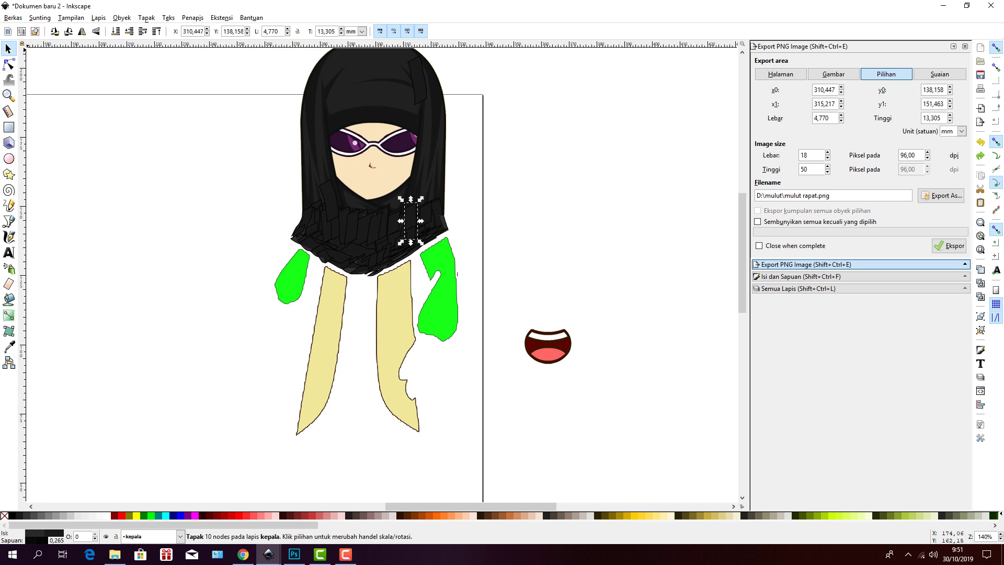
pyautogui.hotkey('ctrl', 'z')
pyautogui.hotkey('ctrl', 'z')
pyautogui.hotkey('ctrl', 'z')
pyautogui.hotkey('ctrl', 'z')
pyautogui.hotkey('ctrl', 'z')
pyautogui.hotkey('ctrl', 'z')
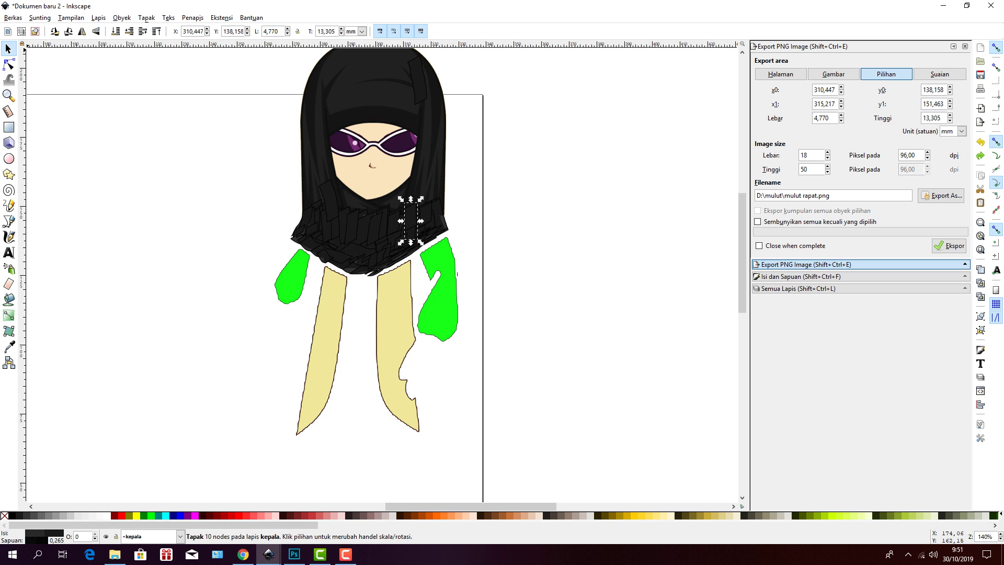
pyautogui.hotkey('ctrl', 'z')
pyautogui.hotkey('ctrl', 'z')
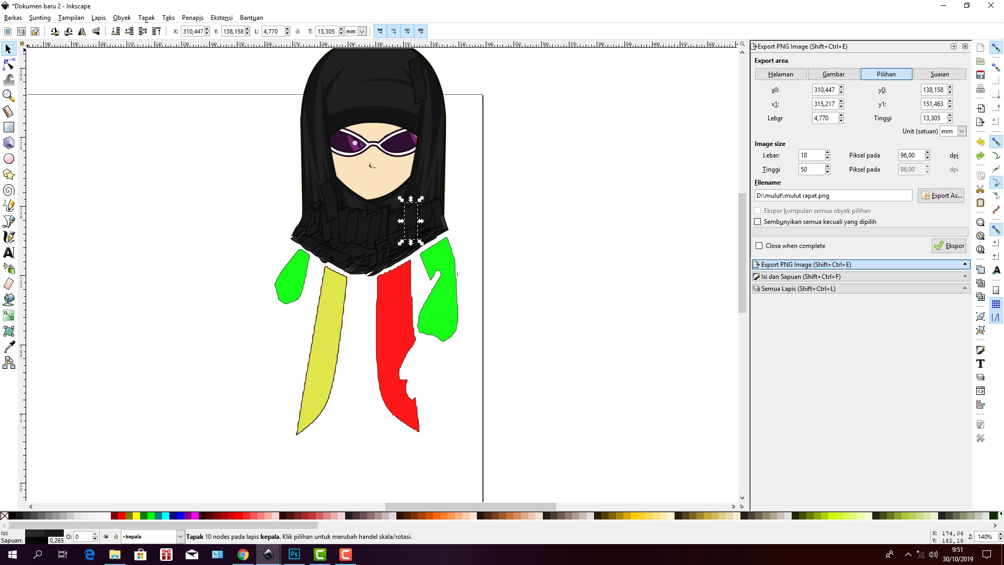
pyautogui.hotkey('ctrl', 'z')
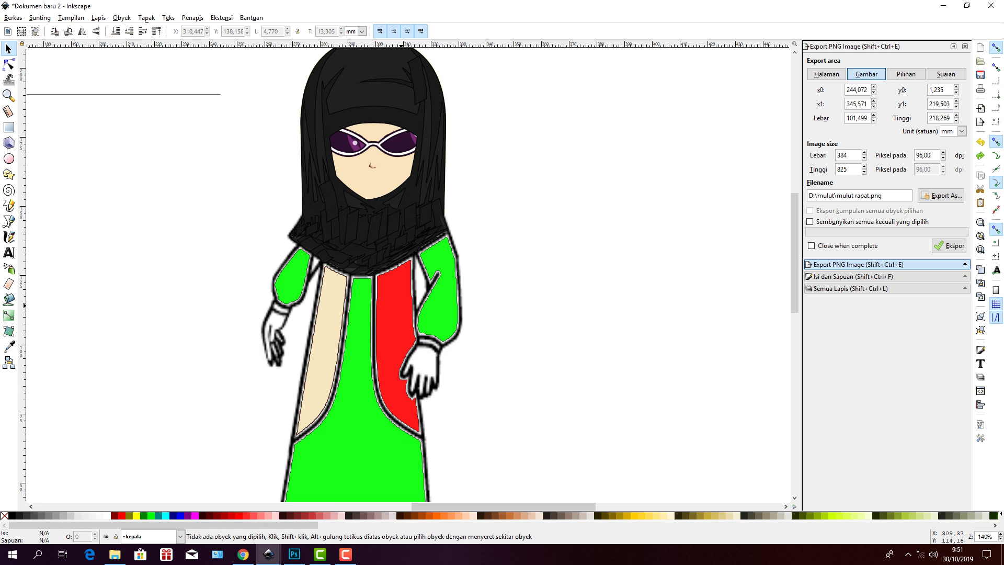
# - Fill the dress's red side panel with yellow-green #DDFF55 and the opposite beige panel with a muted yellow
pyautogui.click(401, 305)
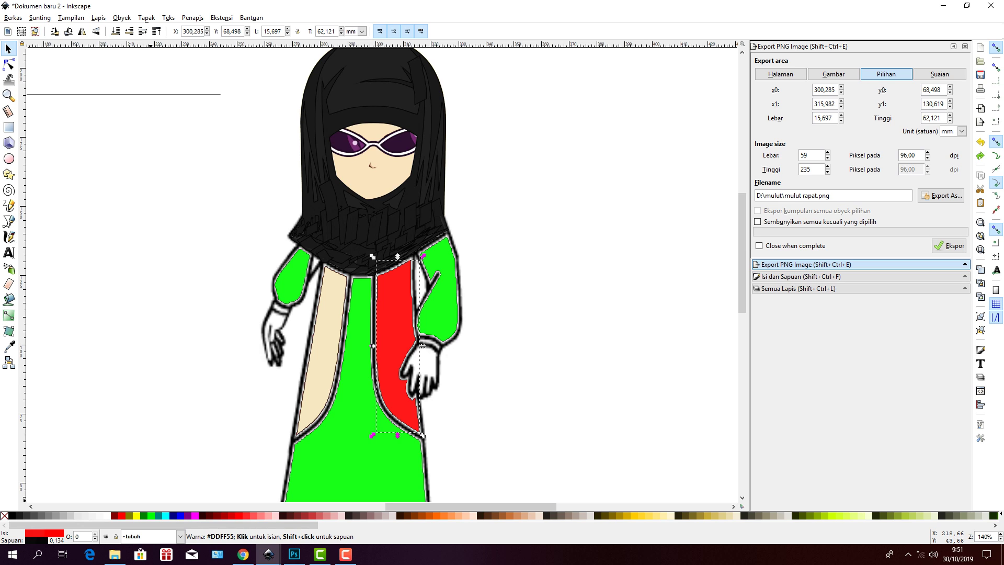
pyautogui.click(847, 516)
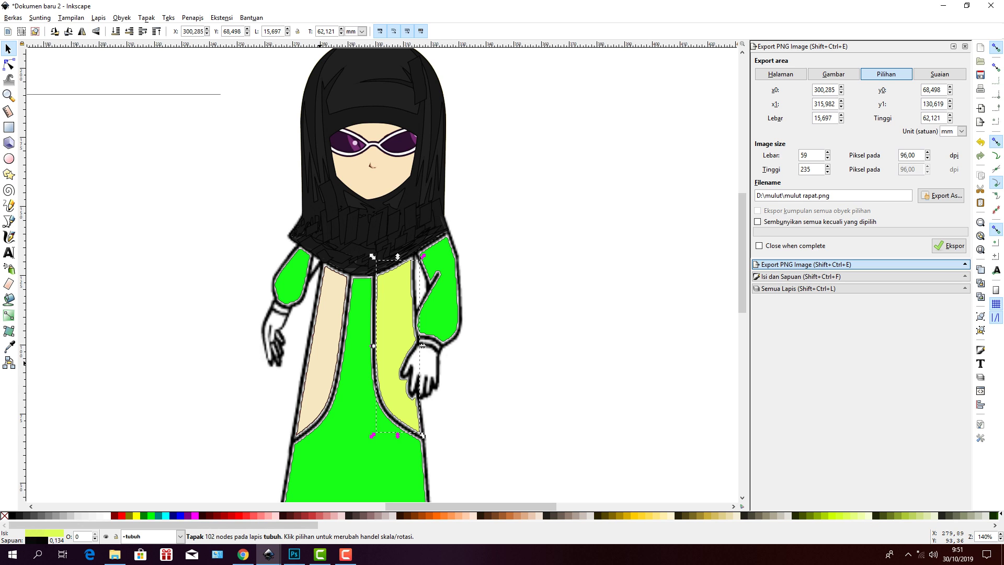
pyautogui.click(322, 356)
pyautogui.click(839, 516)
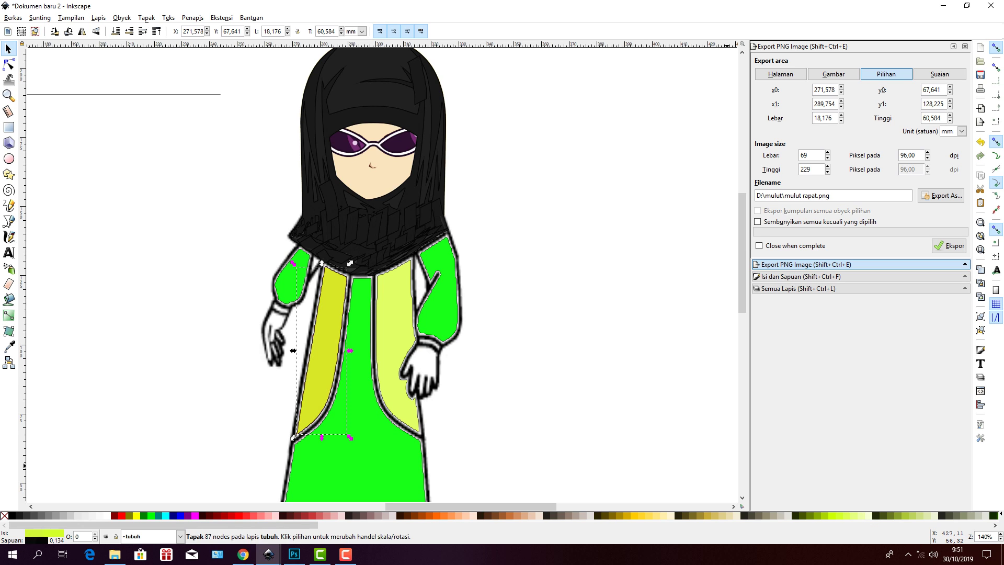
pyautogui.click(853, 516)
pyautogui.click(854, 515)
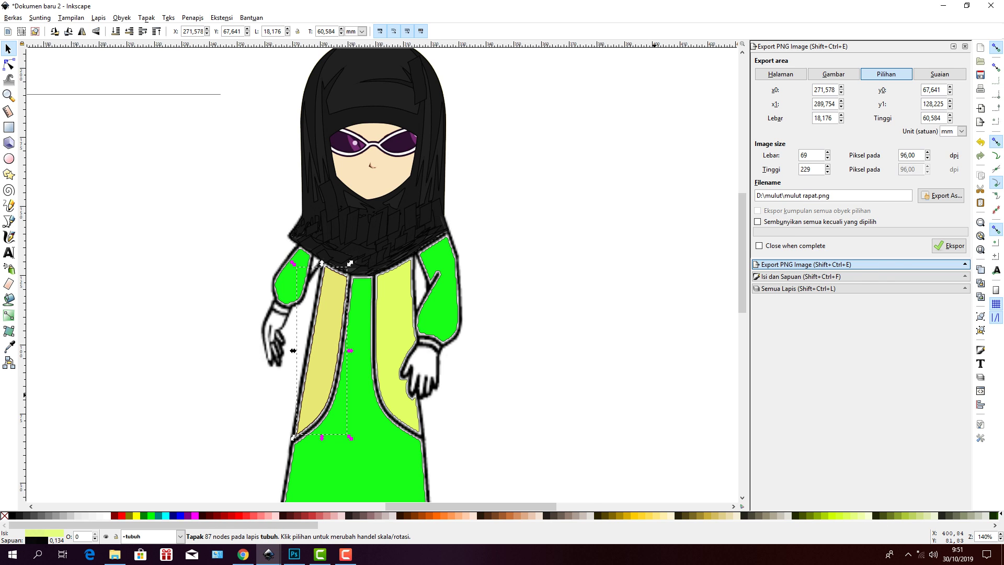
pyautogui.press('Escape')
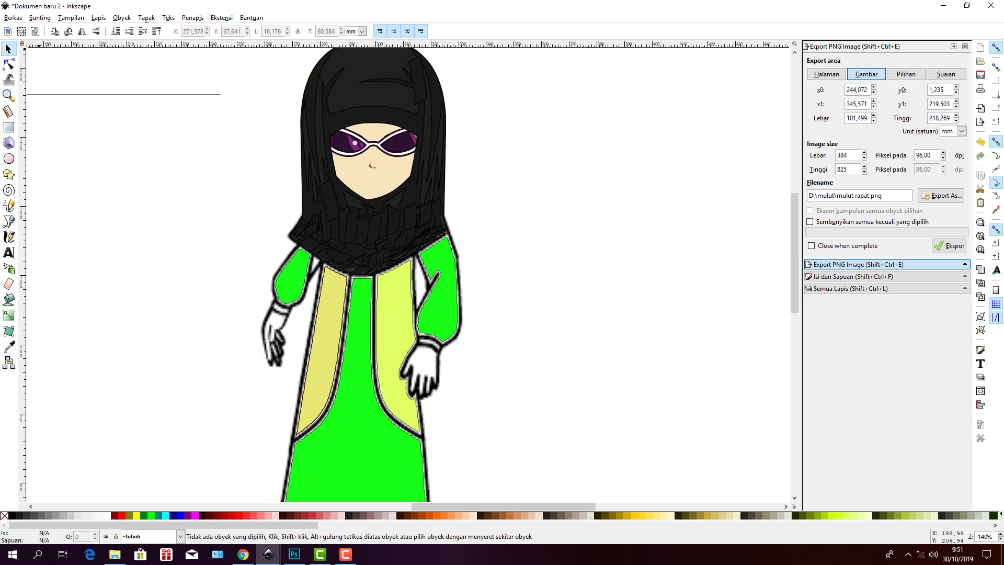
# - Import the mulut terbuka image from the mulut folder, embedded with the DPI from file
pyautogui.click(13, 17)
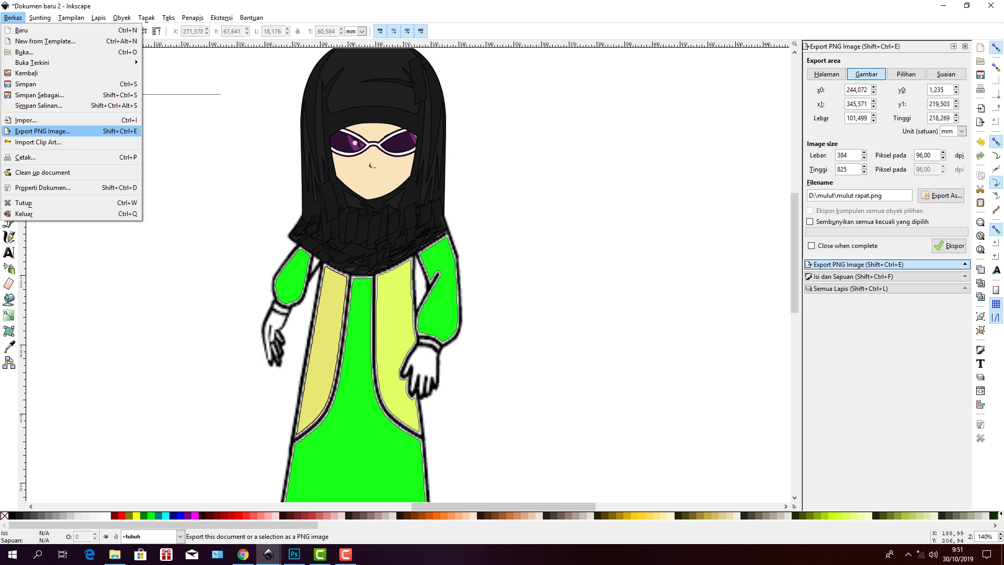
pyautogui.click(25, 120)
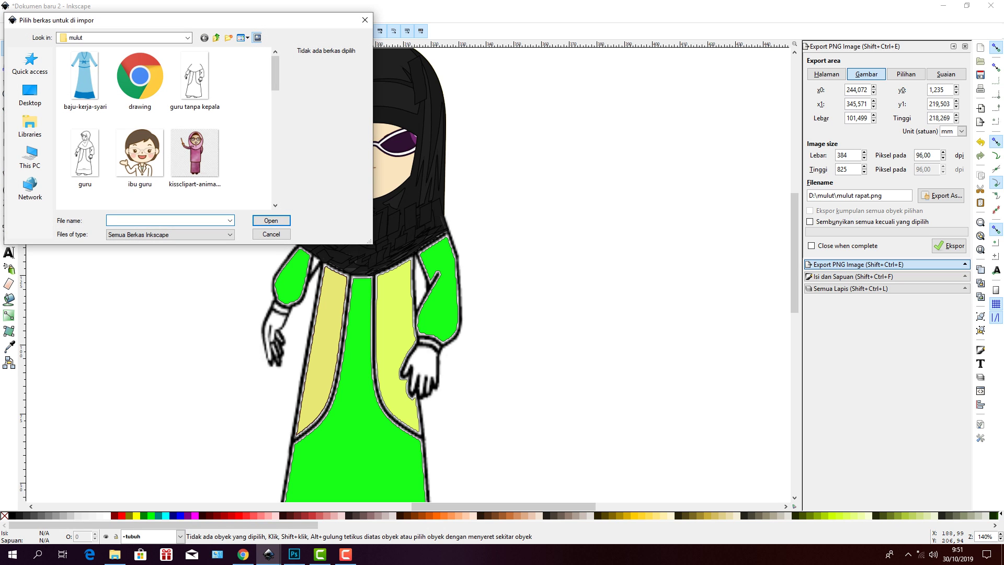
pyautogui.scroll(-3, 164, 128)
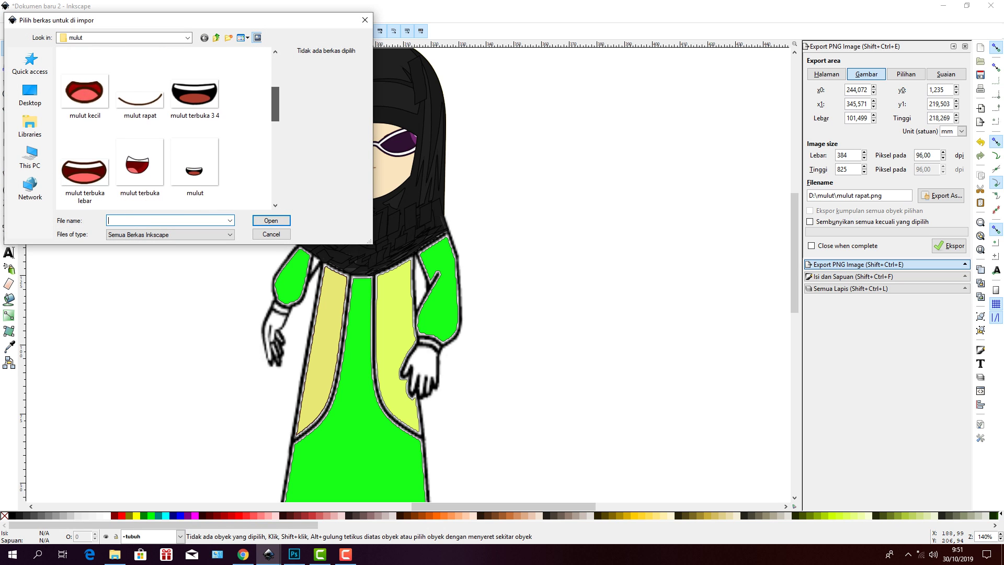
pyautogui.moveTo(275, 104); pyautogui.dragTo(275, 109)
pyautogui.click(85, 151)
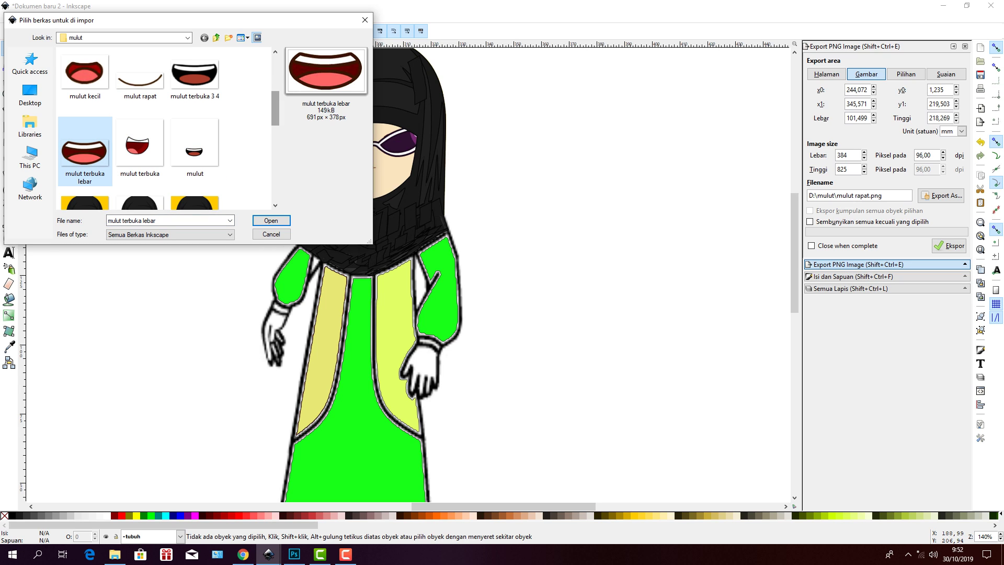
pyautogui.click(139, 149)
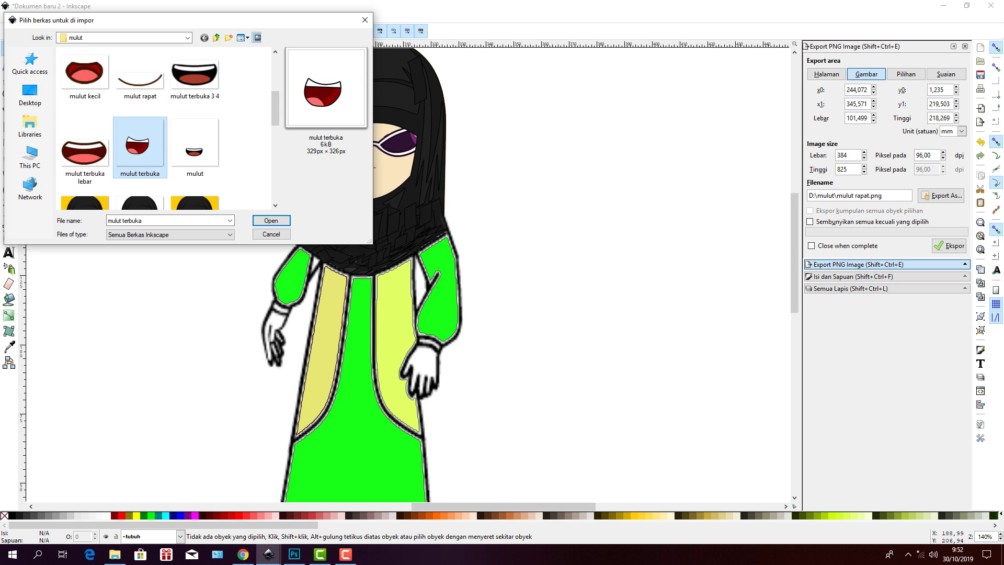
pyautogui.click(271, 220)
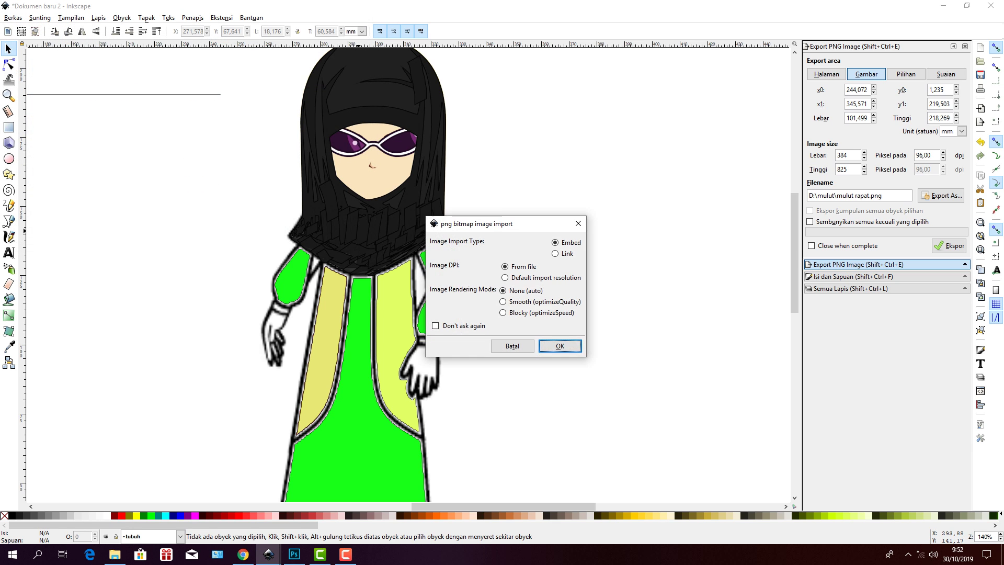
pyautogui.click(560, 346)
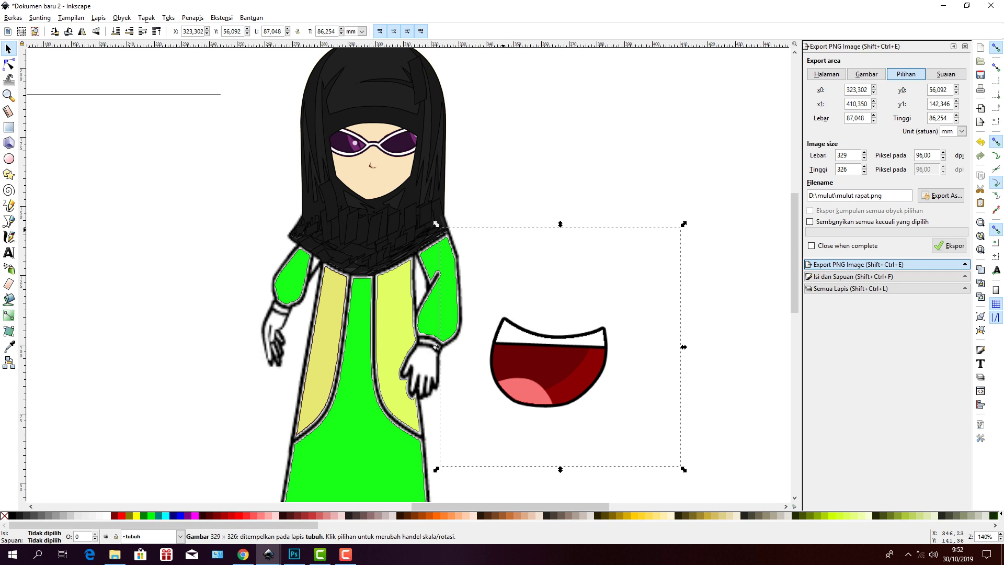
# - Delete the imported mulut terbuka mouth image beside the character
pyautogui.click(553, 259)
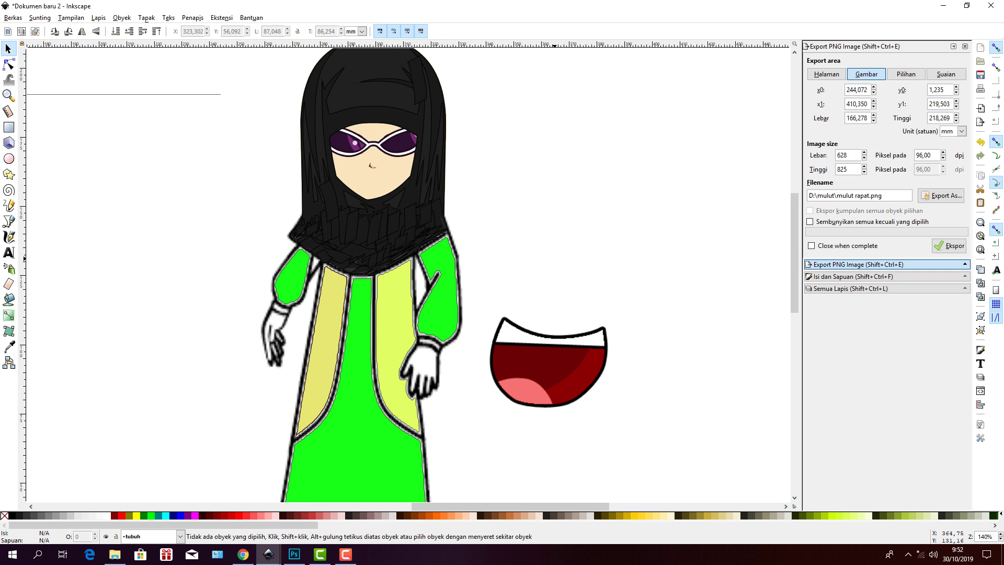
pyautogui.click(554, 355)
pyautogui.press('Delete')
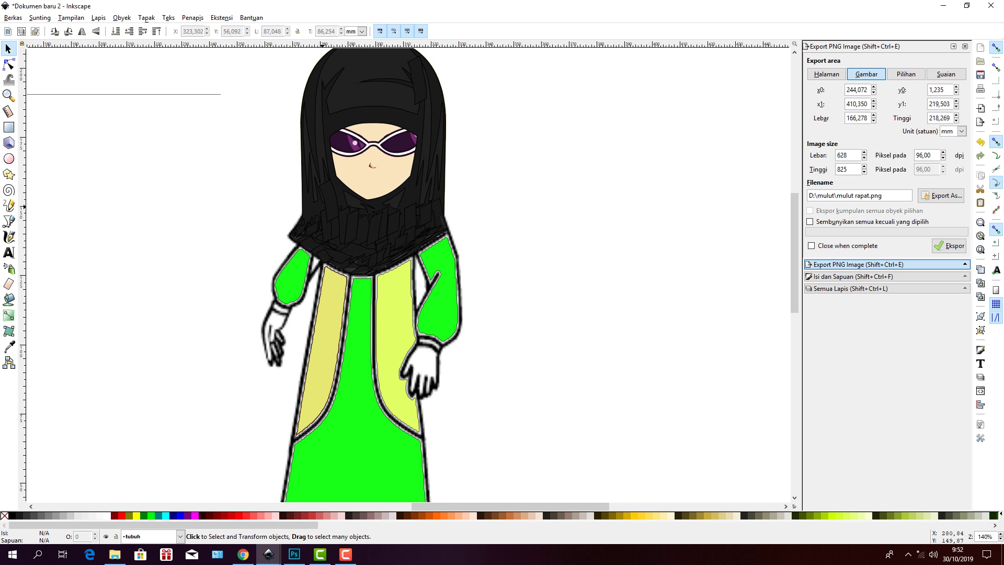
# - Import the mulut terbuka 3 4 image from the mulut folder into the drawing
pyautogui.click(14, 18)
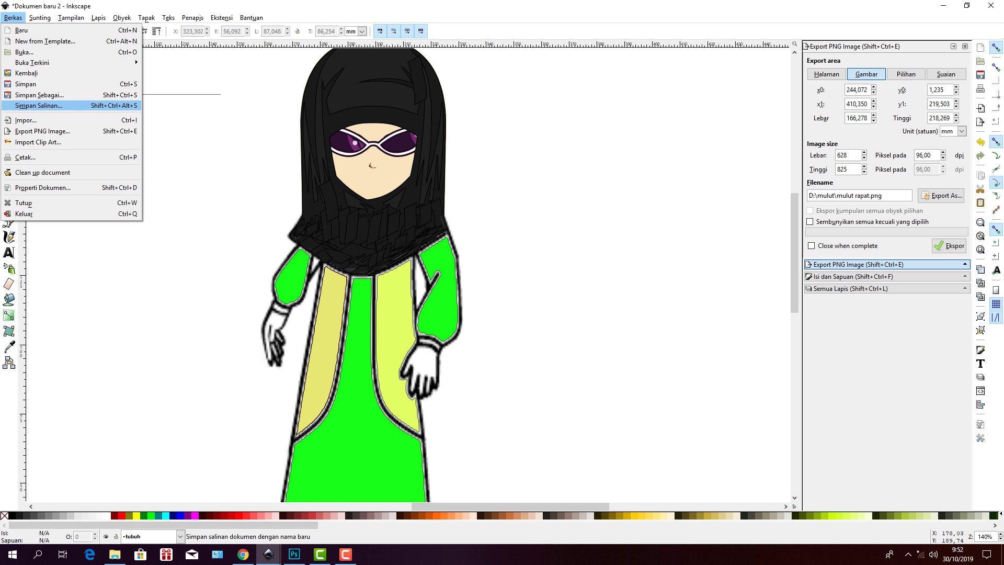
pyautogui.click(31, 120)
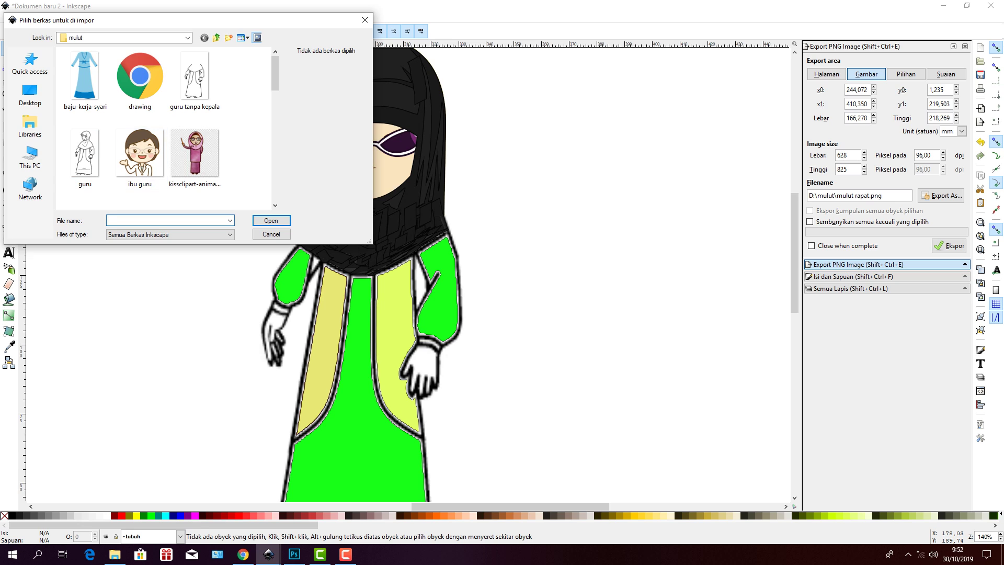
pyautogui.moveTo(275, 73); pyautogui.dragTo(275, 115)
pyautogui.click(84, 116)
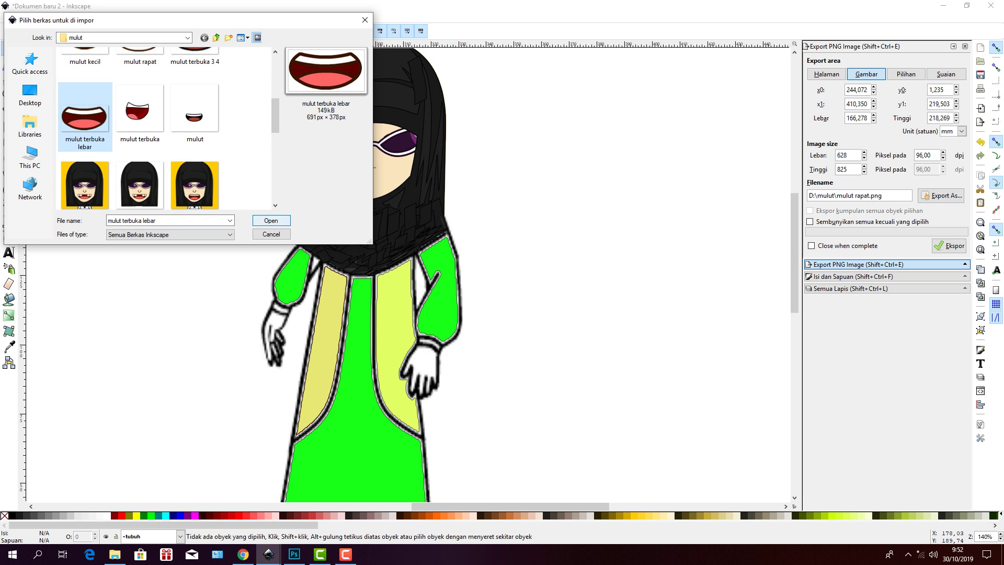
pyautogui.scroll(1, 195, 104)
pyautogui.click(194, 92)
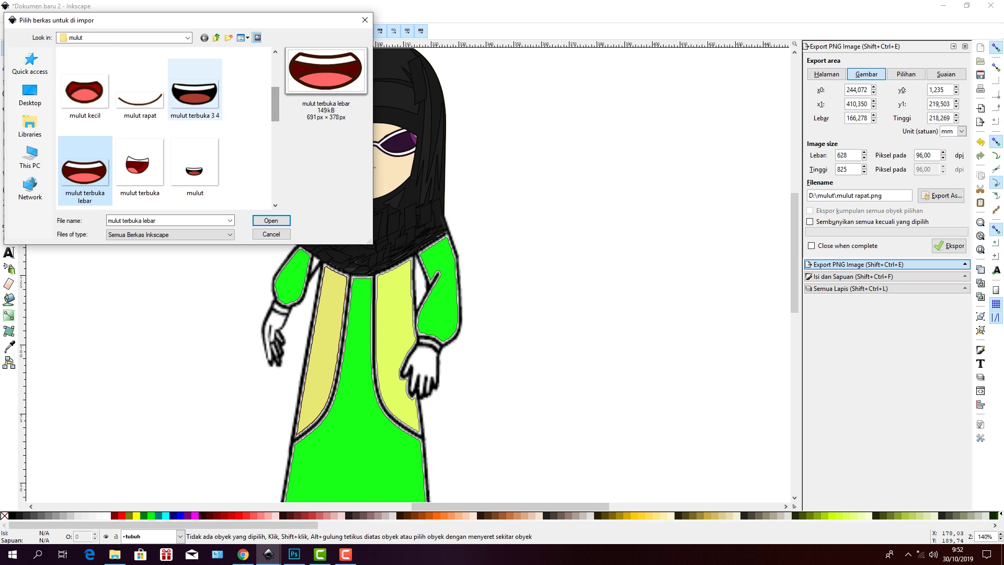
pyautogui.click(271, 220)
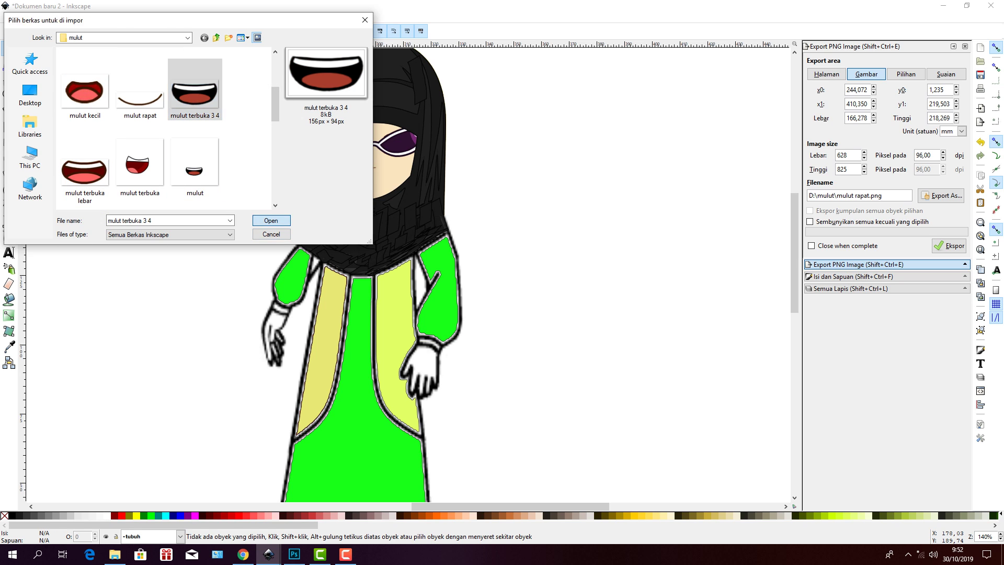
pyautogui.click(558, 346)
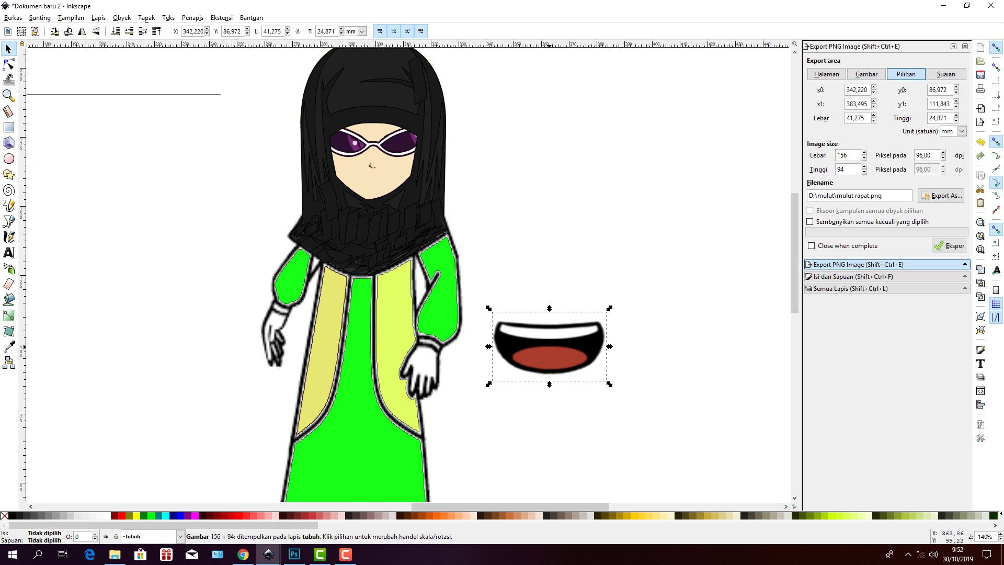
# - Delete the mulut terbuka 3 4 mouth image after trying to resize it beside the character
pyautogui.moveTo(489, 308); pyautogui.dragTo(587, 250)
pyautogui.click(557, 309)
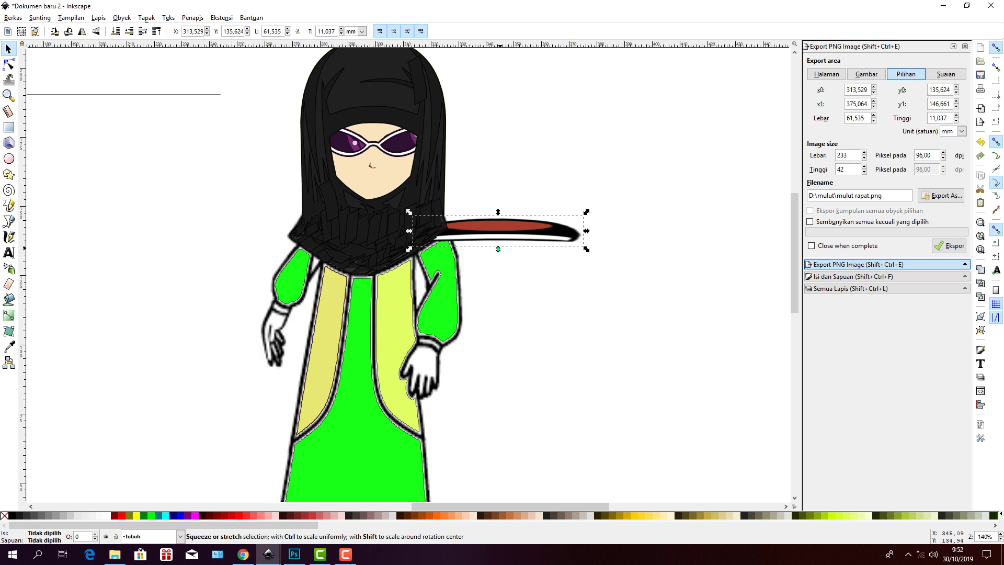
pyautogui.moveTo(497, 249); pyautogui.dragTo(498, 283)
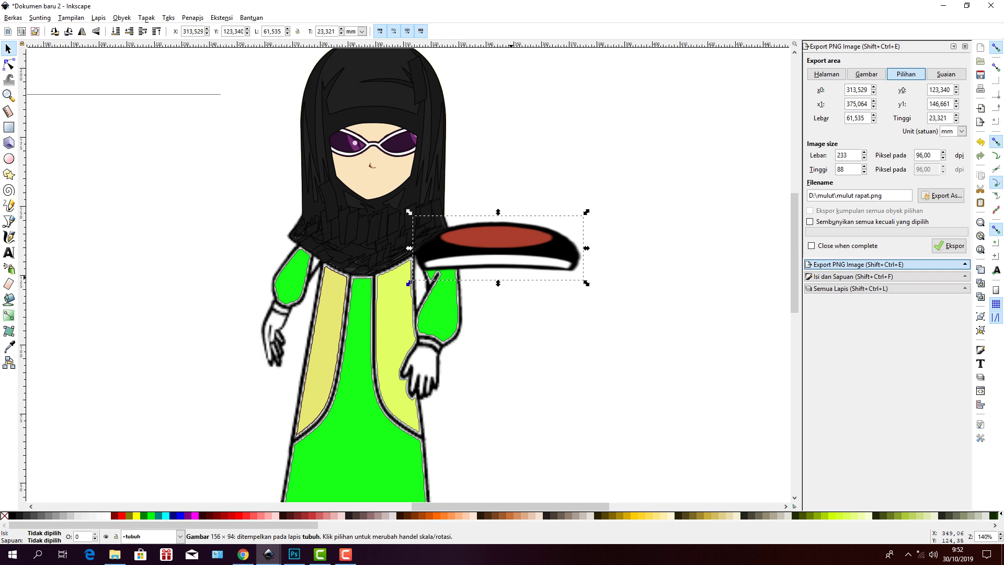
pyautogui.press('Delete')
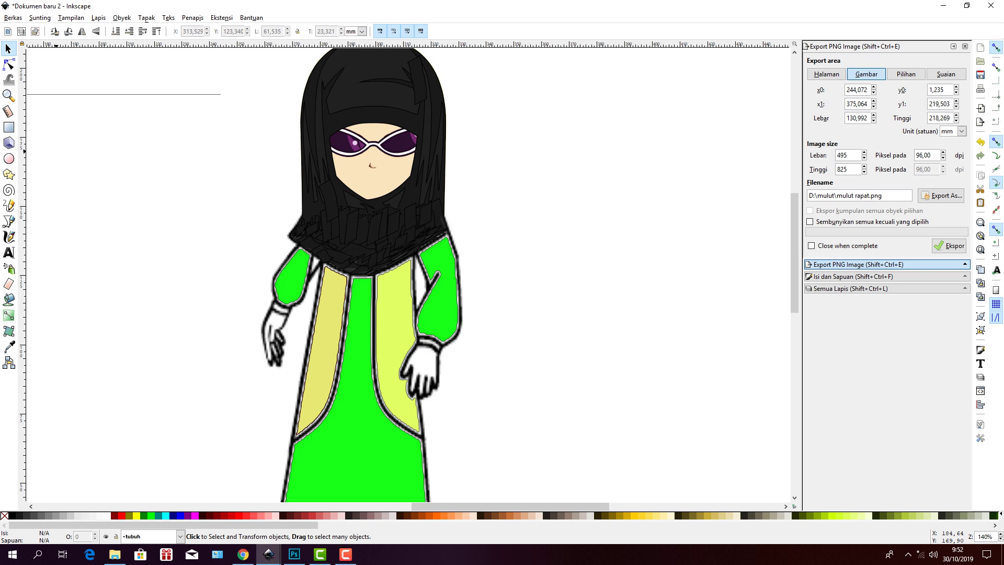
# - Import the mulut terbuka lebar image from the mulut folder into the drawing and select it
pyautogui.click(13, 18)
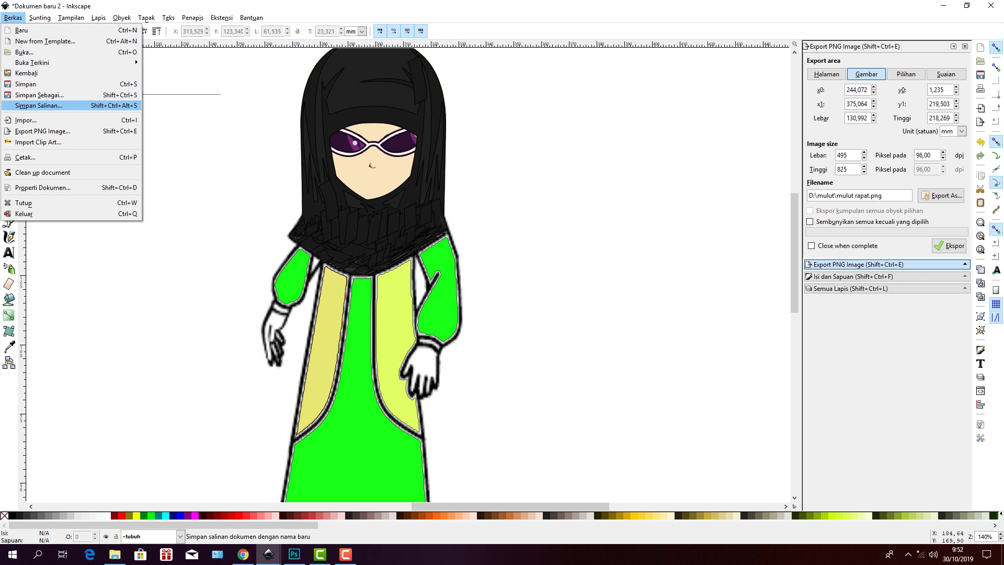
pyautogui.click(26, 120)
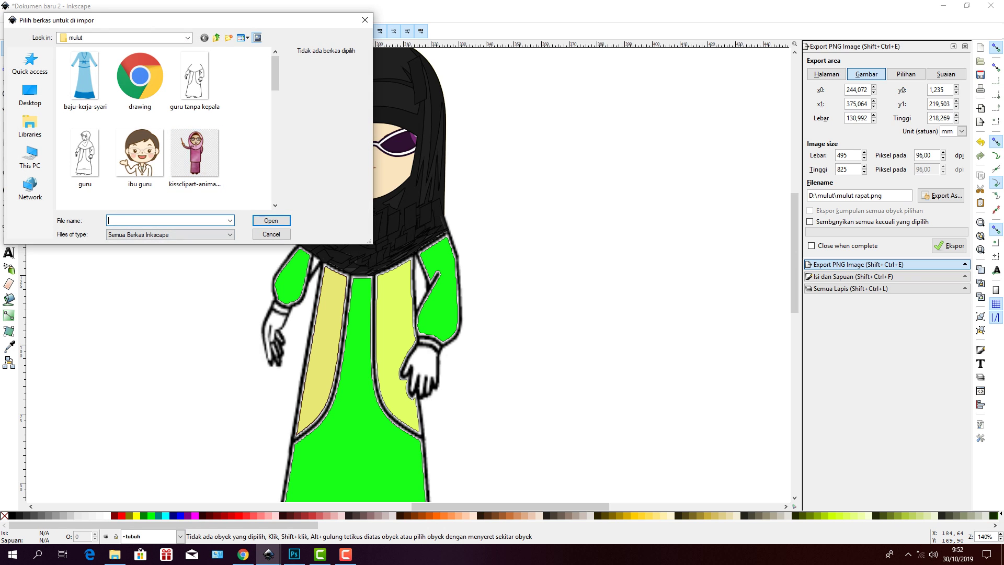
pyautogui.moveTo(275, 73); pyautogui.dragTo(275, 112)
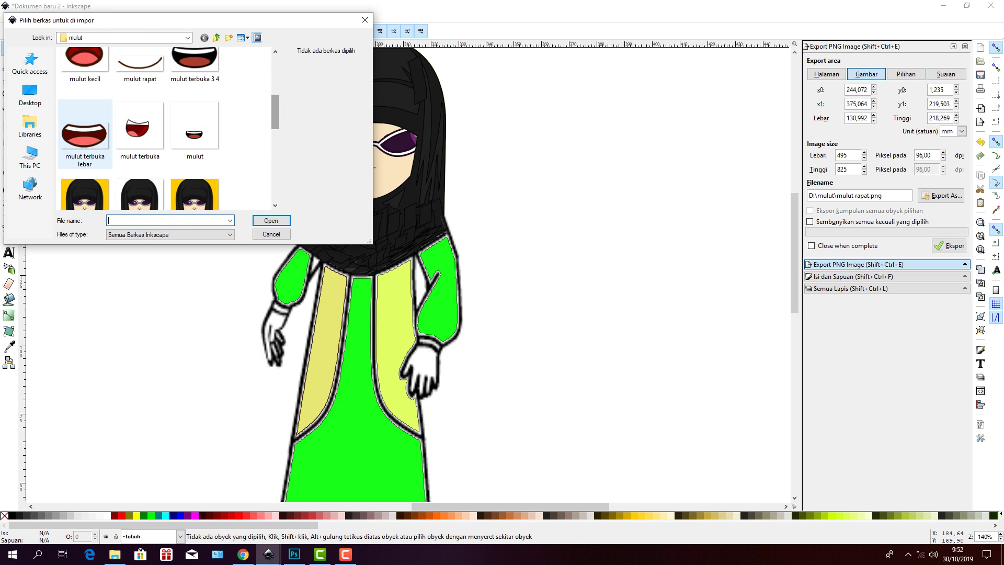
pyautogui.click(85, 133)
pyautogui.click(271, 220)
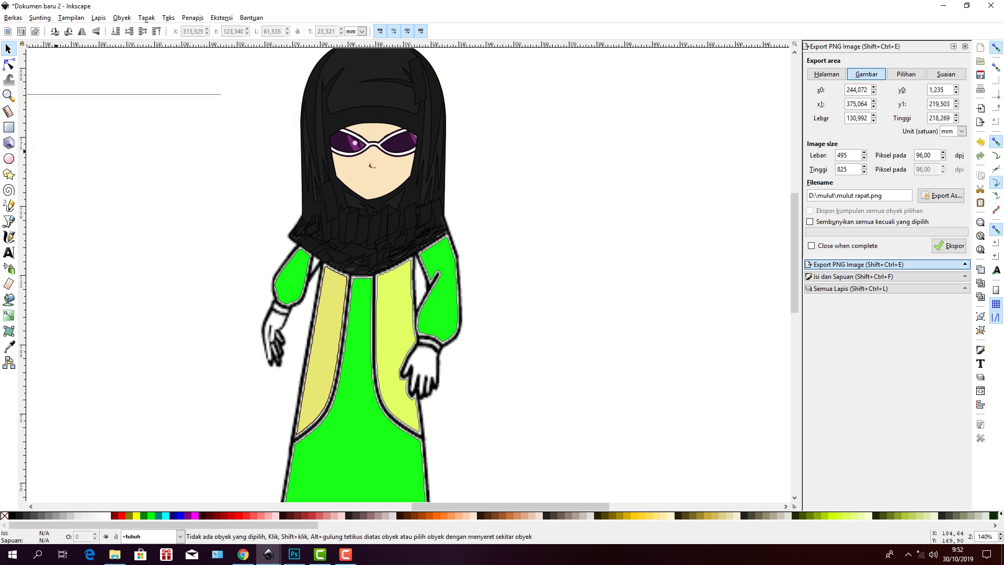
pyautogui.click(560, 346)
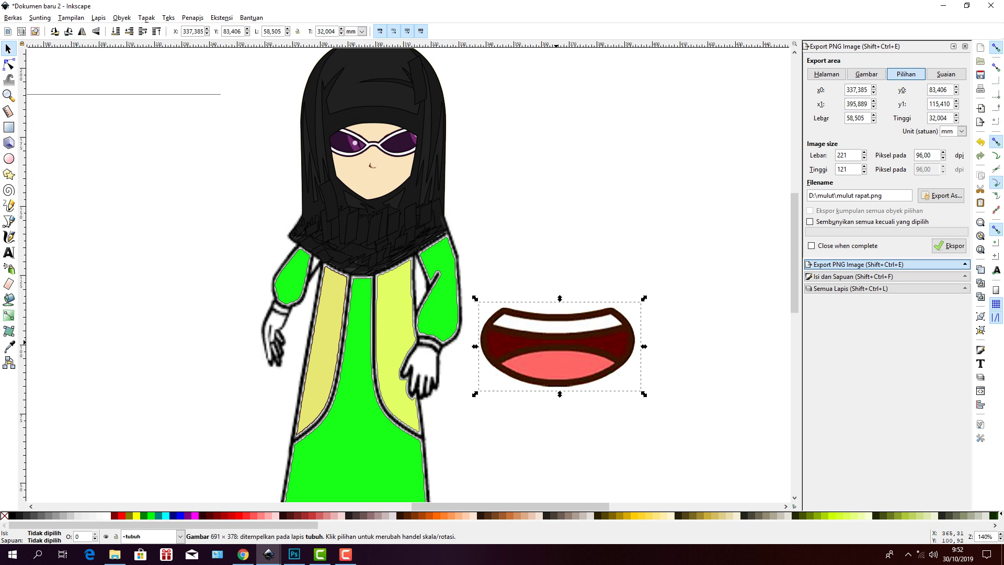
# - Shrink the mulut terbuka lebar mouth to about 26 by 16.5 mm and move it to the face, undoing the accidental head move
pyautogui.moveTo(475, 298); pyautogui.dragTo(569, 345)
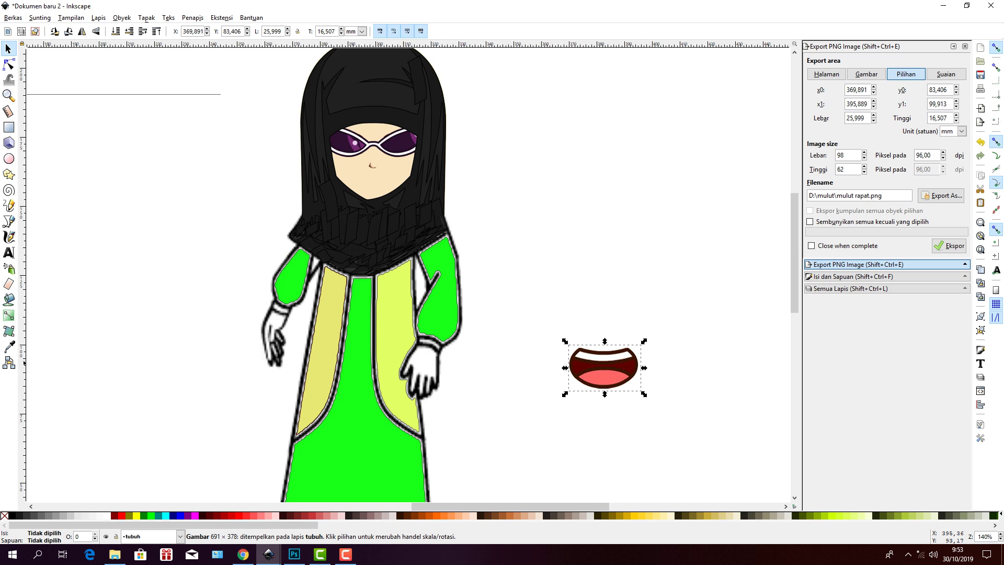
pyautogui.moveTo(611, 363); pyautogui.dragTo(681, 315)
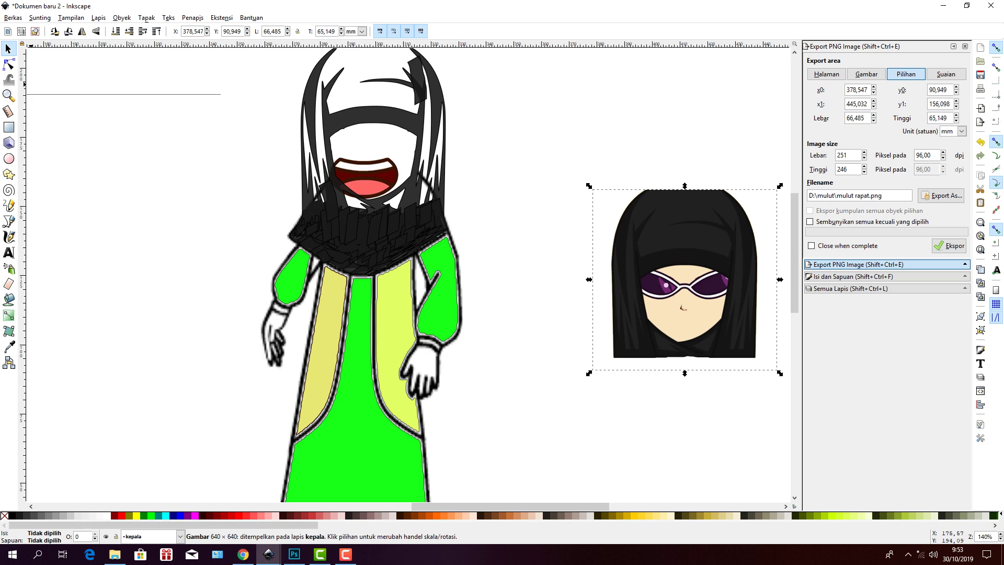
pyautogui.hotkey('ctrl', 'z')
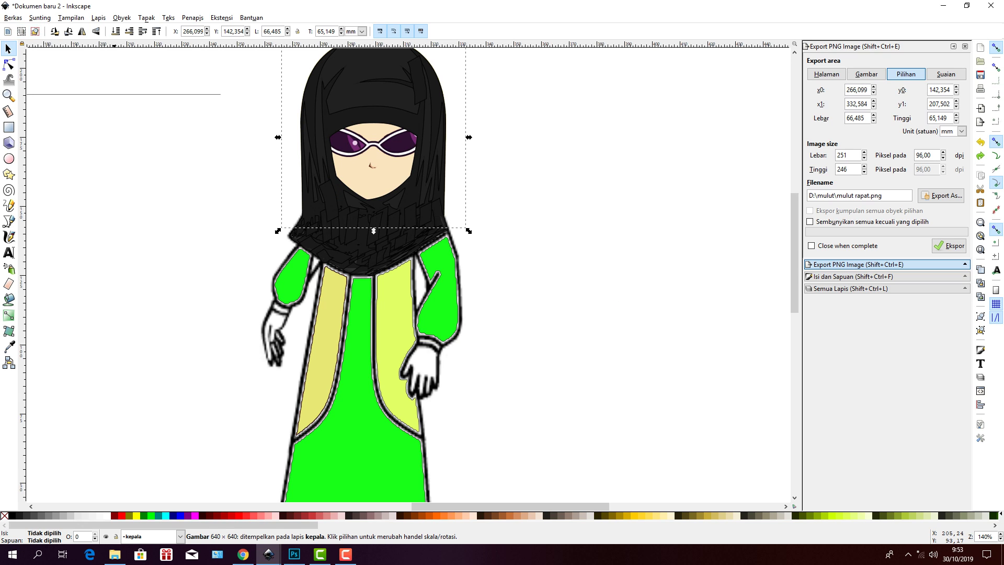
# - Import the mulut terbuka 3 4 image from the mulut folder onto the mulut terbuka besar layer
pyautogui.click(851, 288)
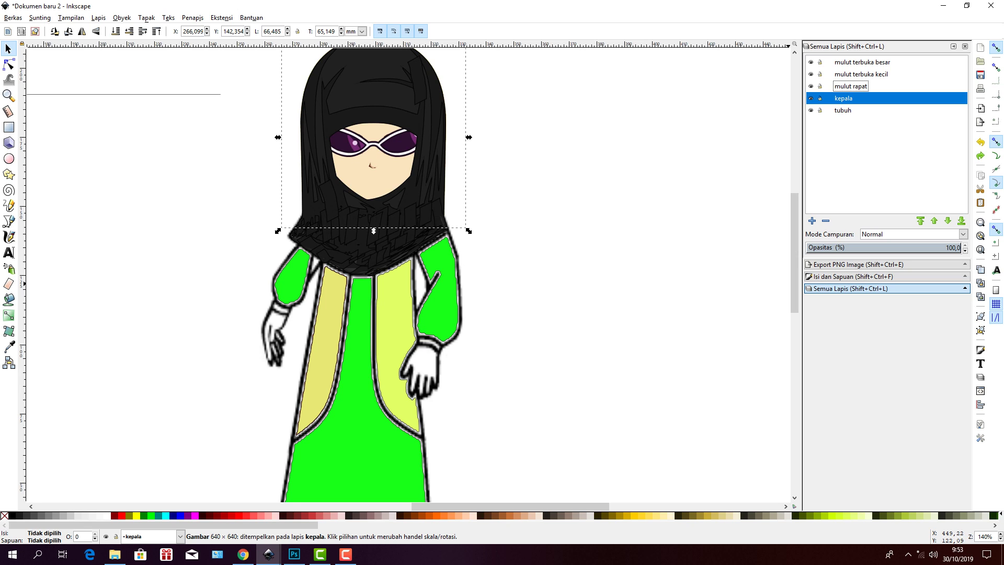
pyautogui.click(862, 62)
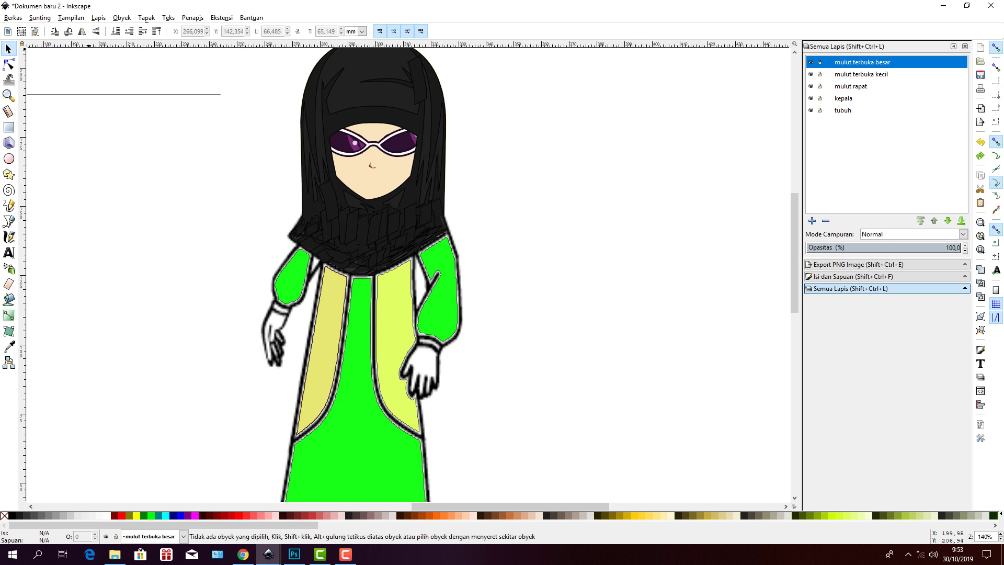
pyautogui.click(13, 17)
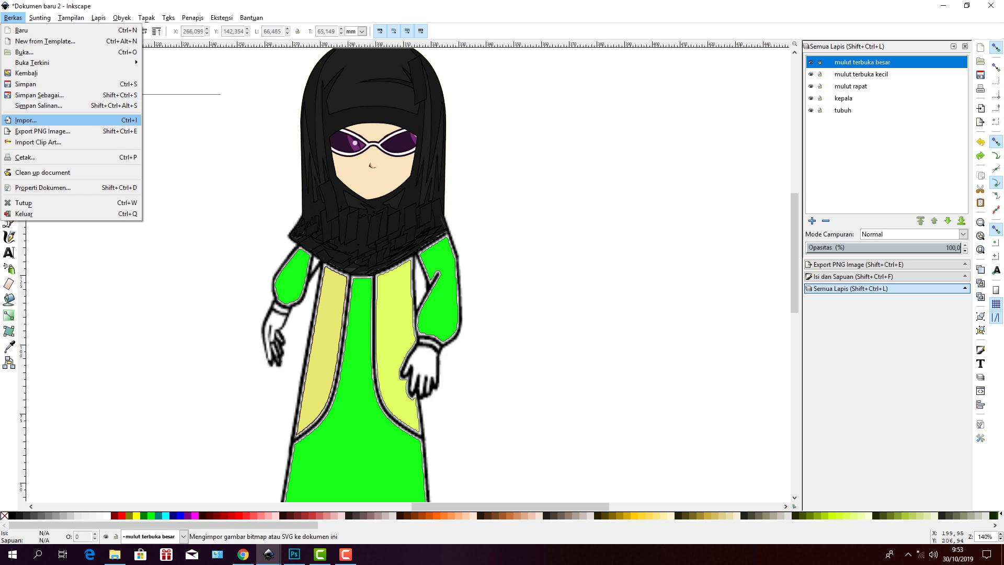
pyautogui.click(26, 119)
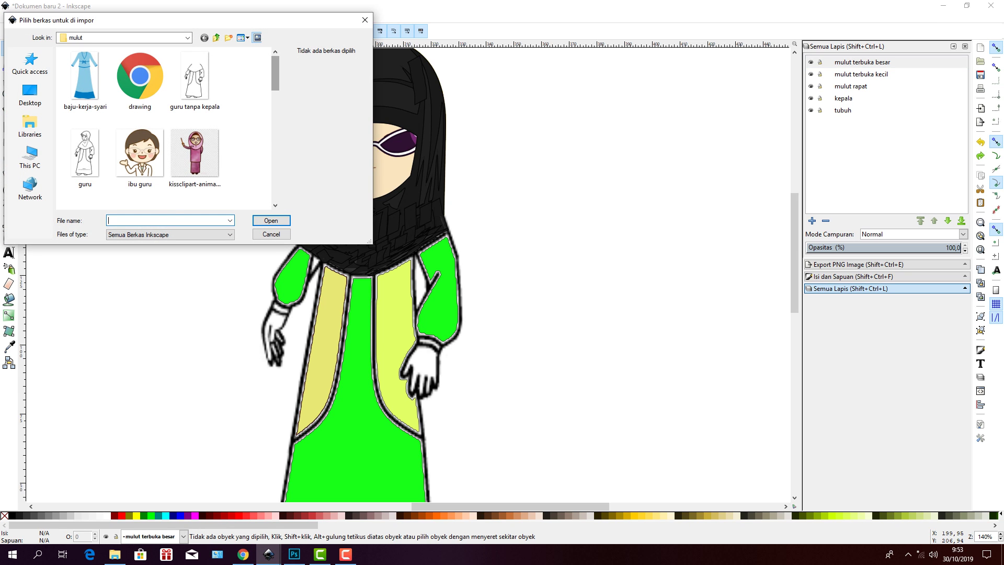
pyautogui.scroll(-5, 166, 128)
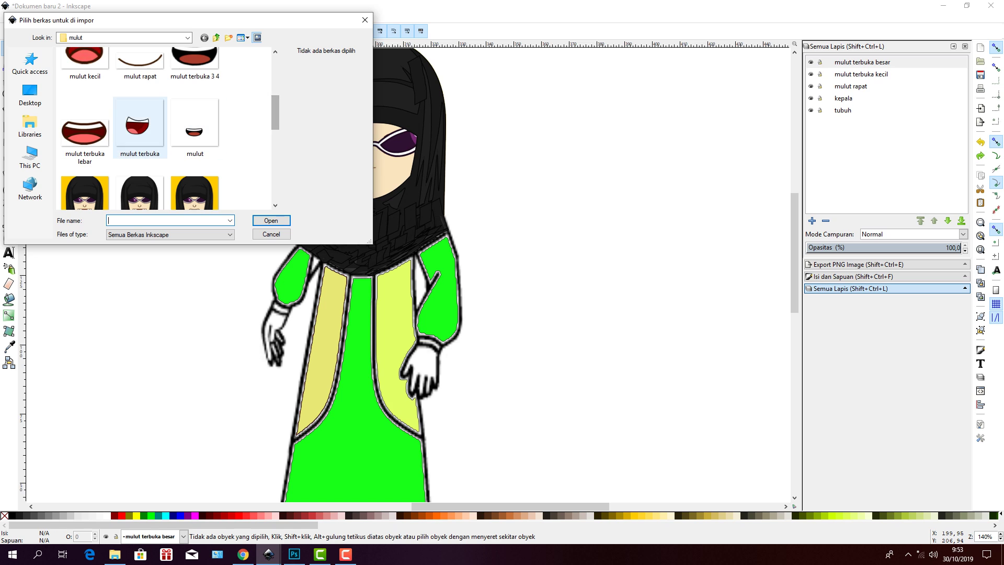
pyautogui.click(195, 59)
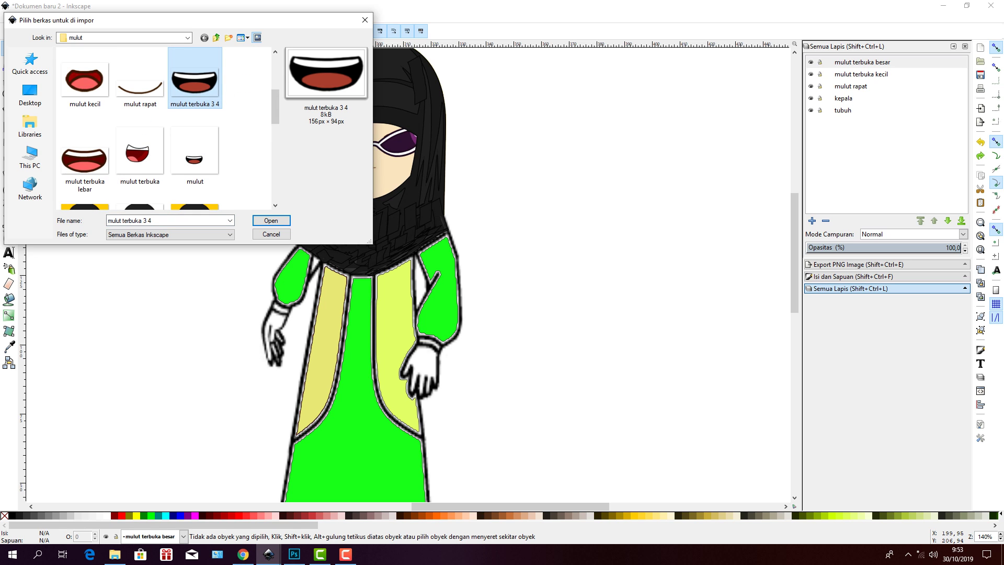
pyautogui.click(271, 220)
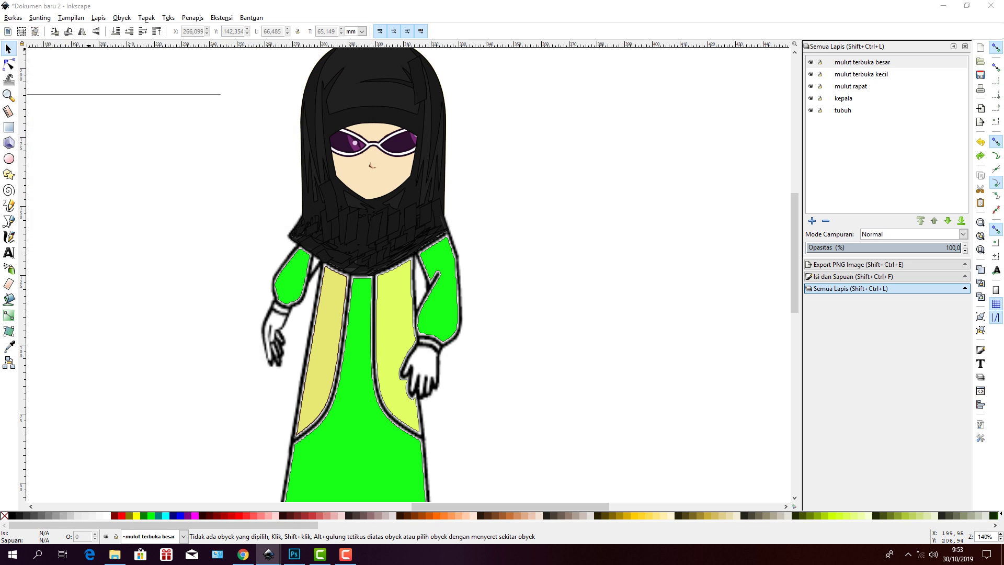
pyautogui.click(559, 345)
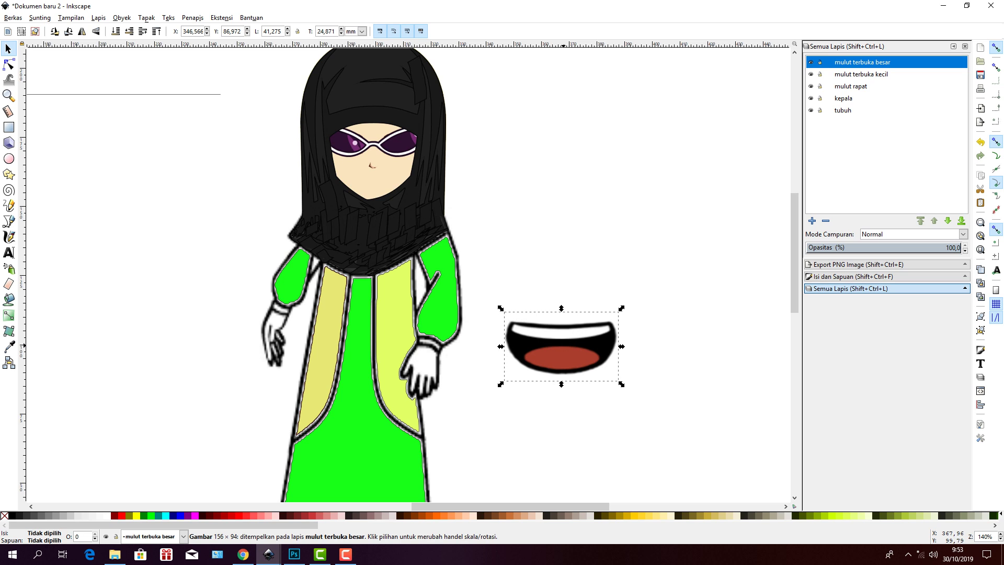
# - Shrink the mulut terbuka 3 4 mouth to about 14.4 by 10.1 mm and place it on the face below the nose
pyautogui.moveTo(500, 308); pyautogui.dragTo(559, 338)
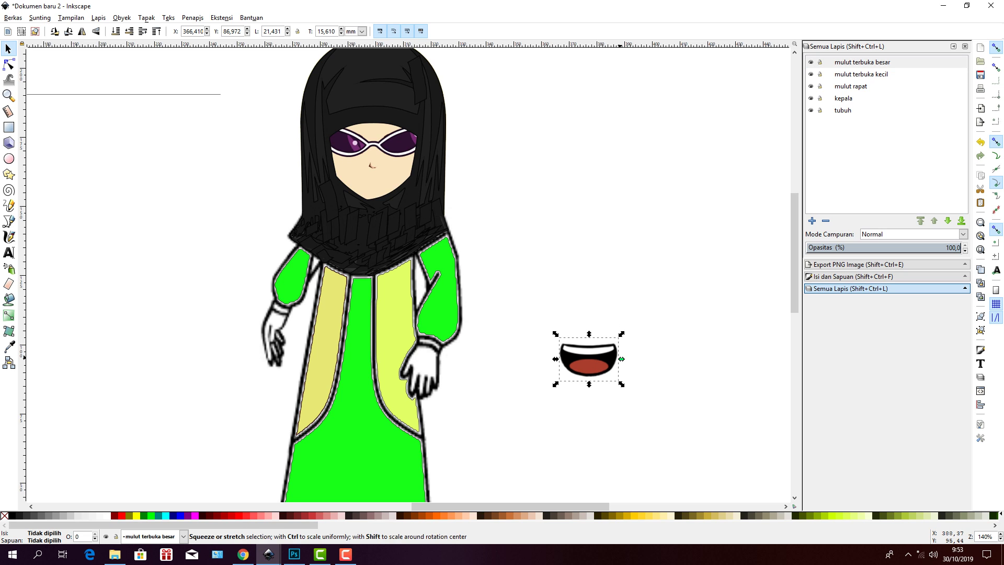
pyautogui.moveTo(622, 358); pyautogui.dragTo(603, 358)
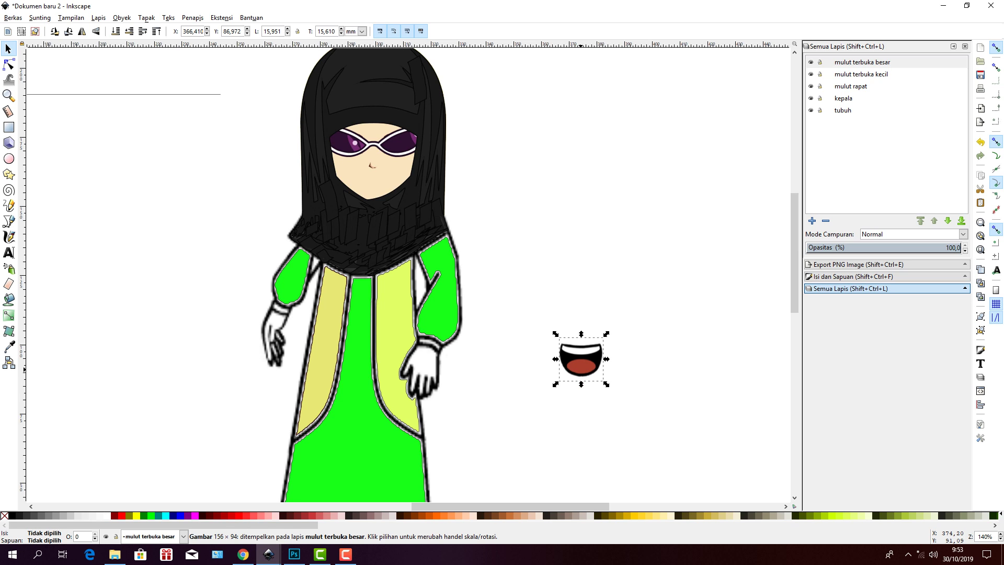
pyautogui.moveTo(581, 384); pyautogui.dragTo(355, 199)
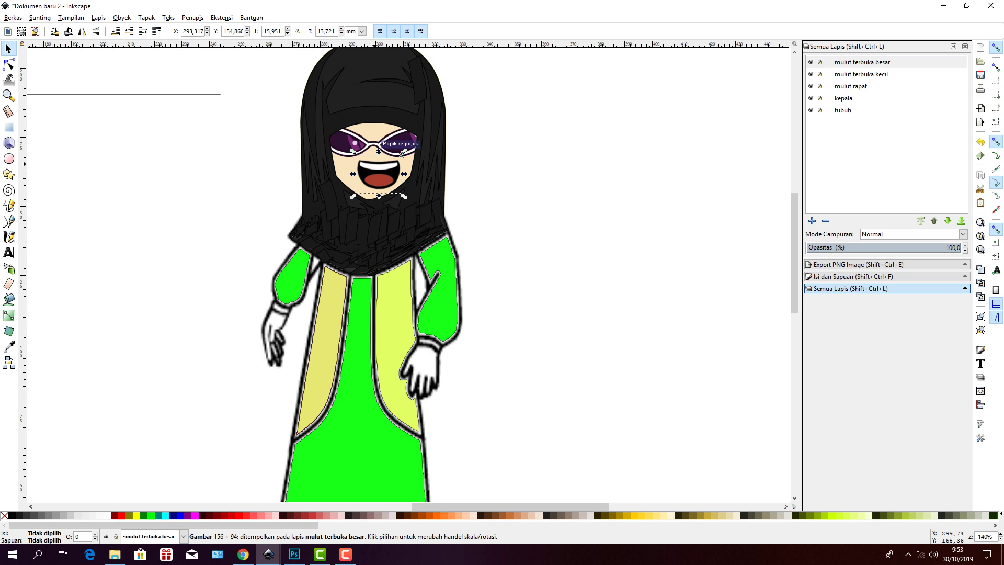
pyautogui.moveTo(353, 151); pyautogui.dragTo(370, 165)
pyautogui.click(514, 169)
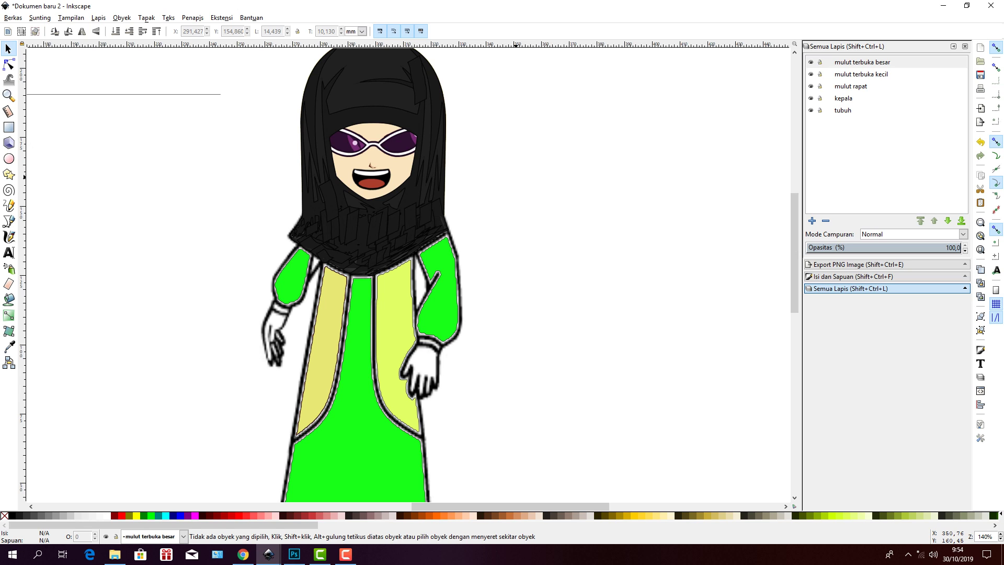
# - Nudge the head image on the kepala layer up by about 1.7 mm behind the mouth
pyautogui.click(843, 98)
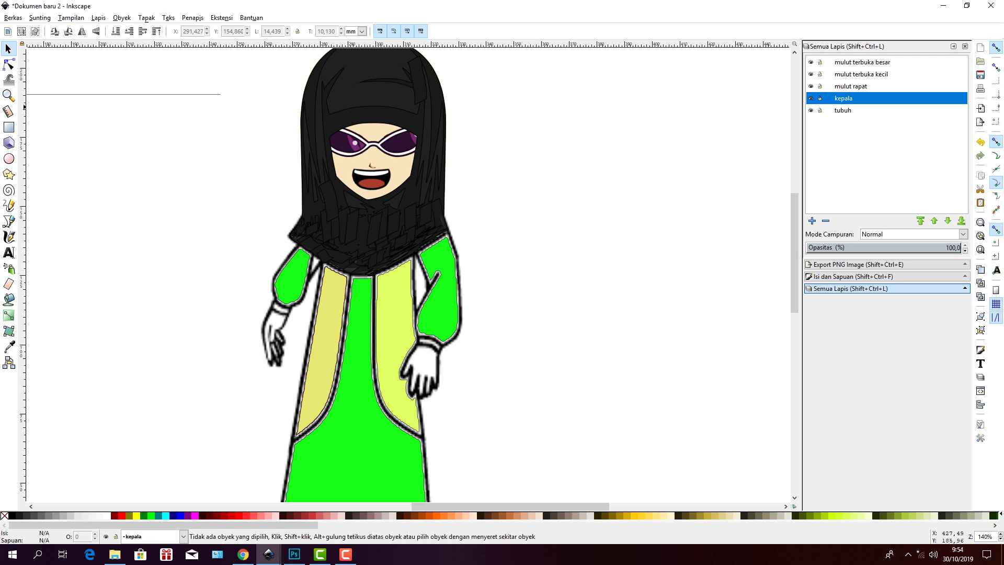
pyautogui.click(373, 157)
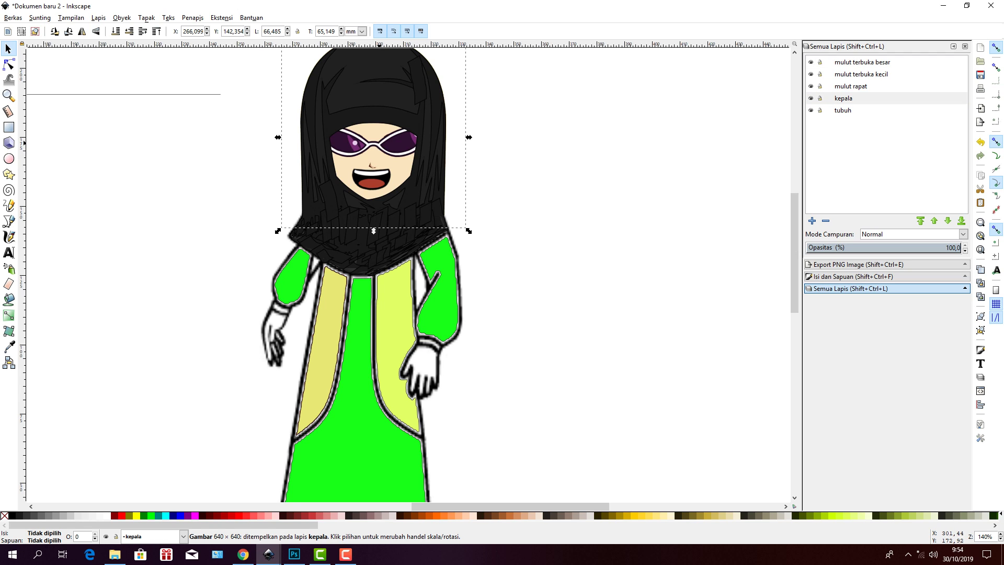
pyautogui.click(373, 164)
pyautogui.click(371, 163)
pyautogui.moveTo(371, 165); pyautogui.dragTo(372, 158)
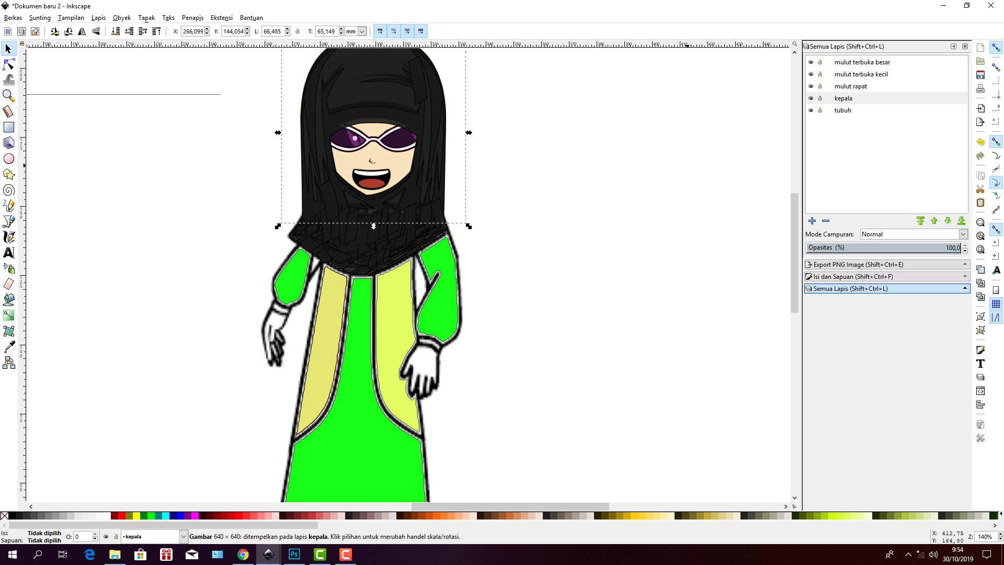
pyautogui.click(653, 200)
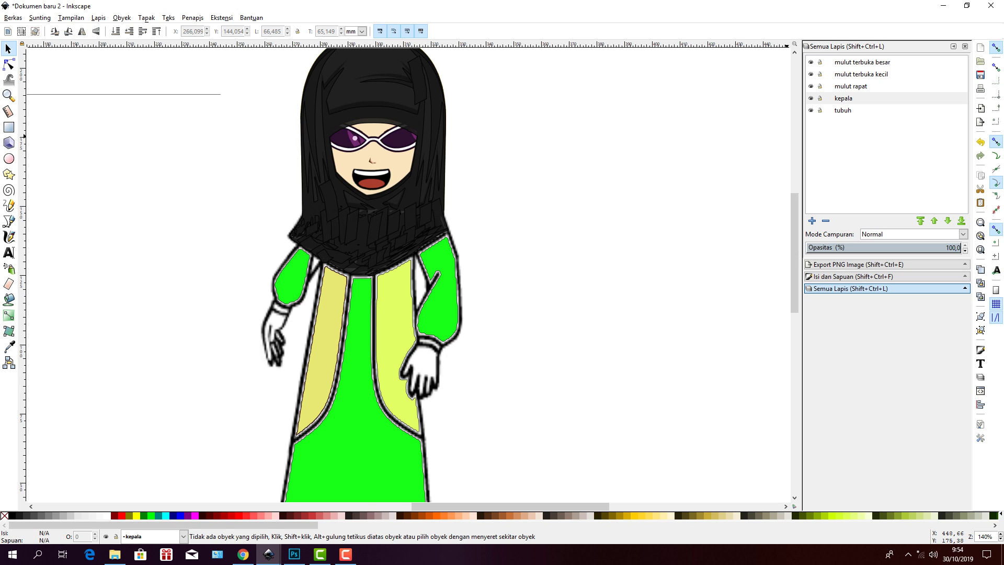
# - Reposition the head image on the kepala layer slightly lower, at about X 265.7 and Y 142.7 mm
pyautogui.click(862, 62)
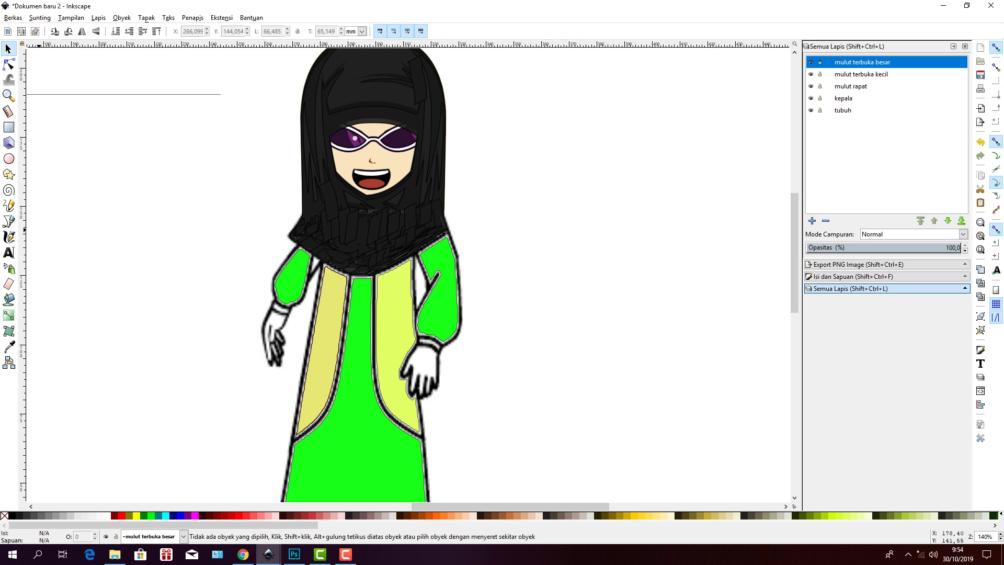
pyautogui.click(842, 98)
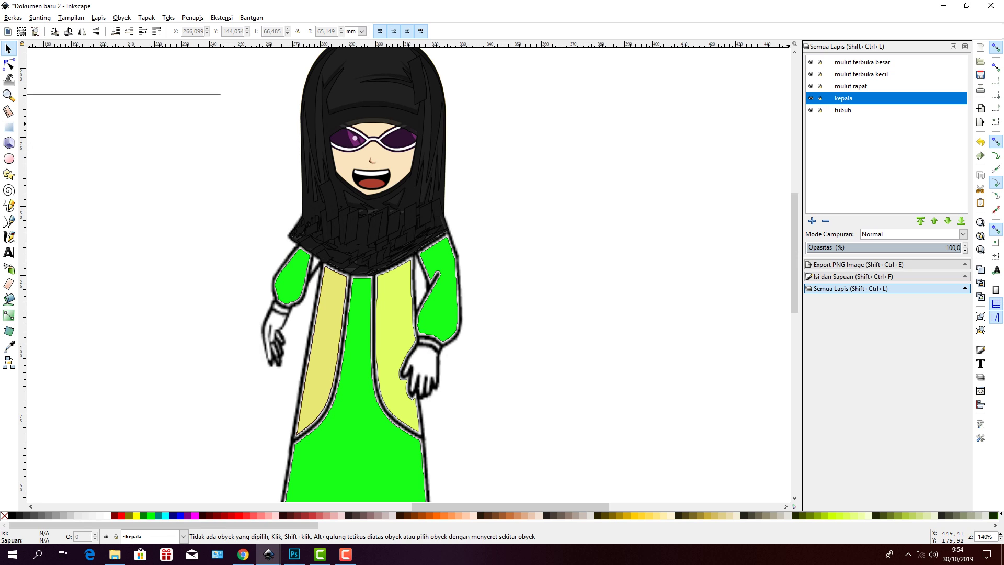
pyautogui.click(468, 161)
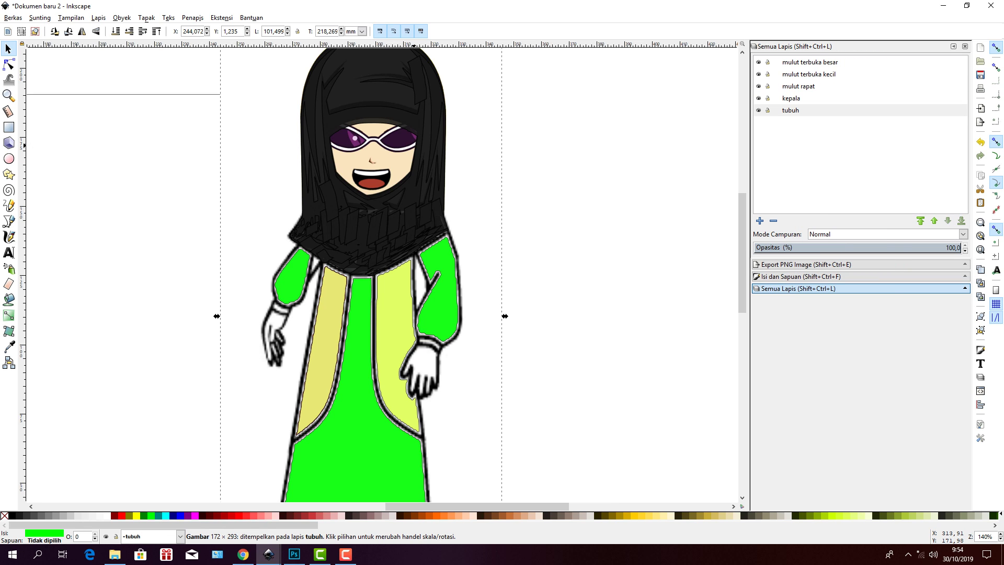
pyautogui.click(419, 147)
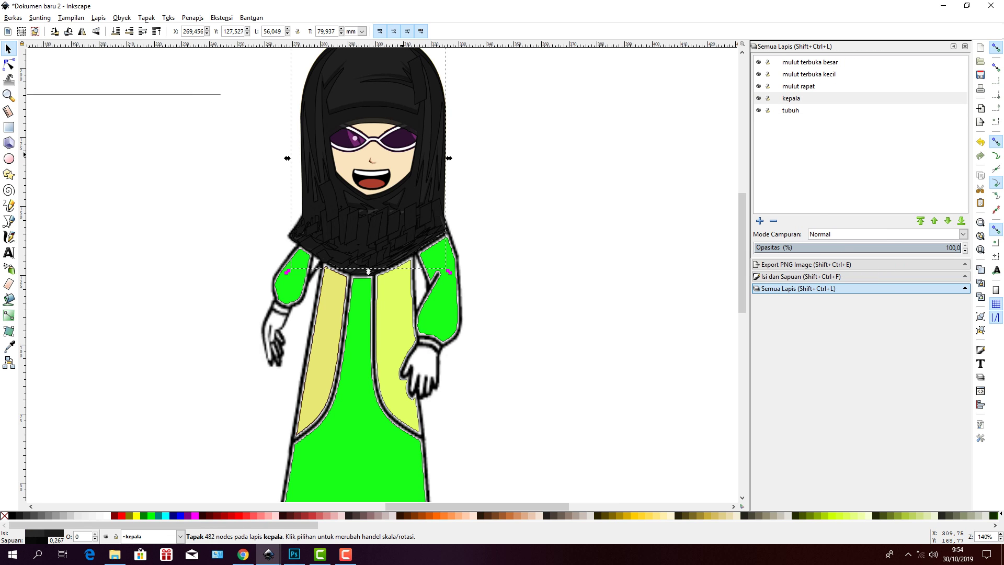
pyautogui.moveTo(400, 154); pyautogui.dragTo(418, 142)
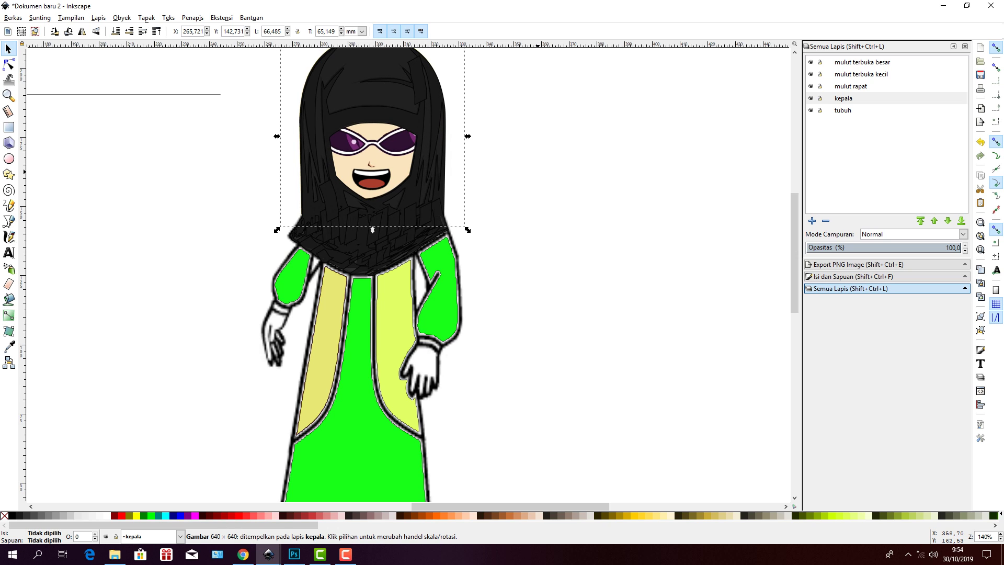
pyautogui.press('Escape')
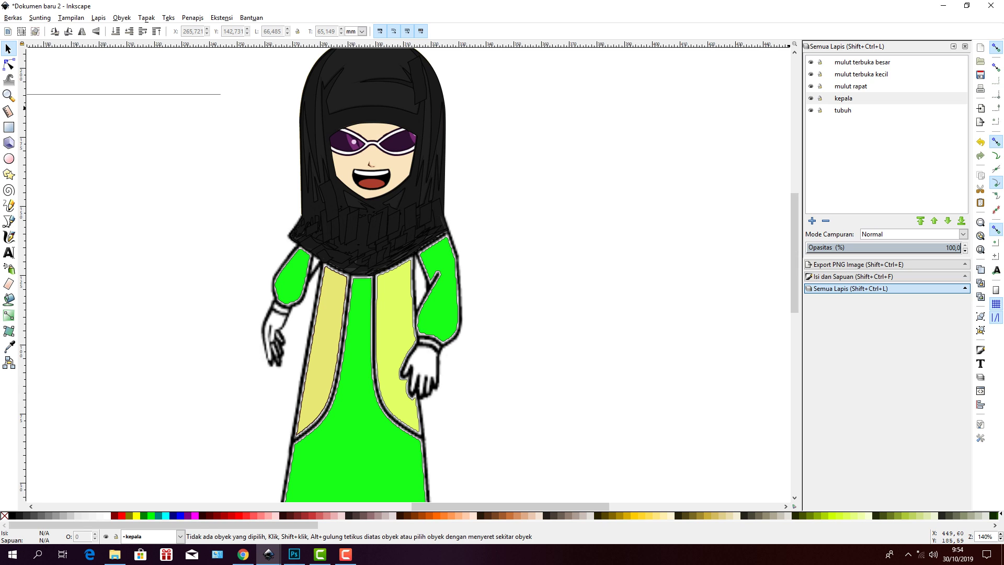
# - Set the PNG export file to mulut terbuka lebar.png in the mulut folder for the wide open mouth version
pyautogui.click(862, 61)
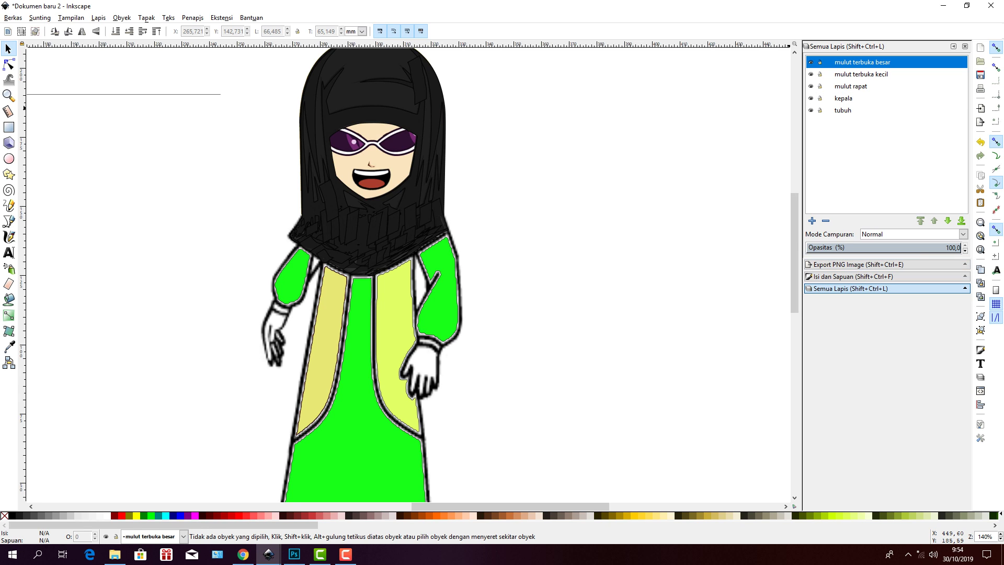
pyautogui.click(857, 264)
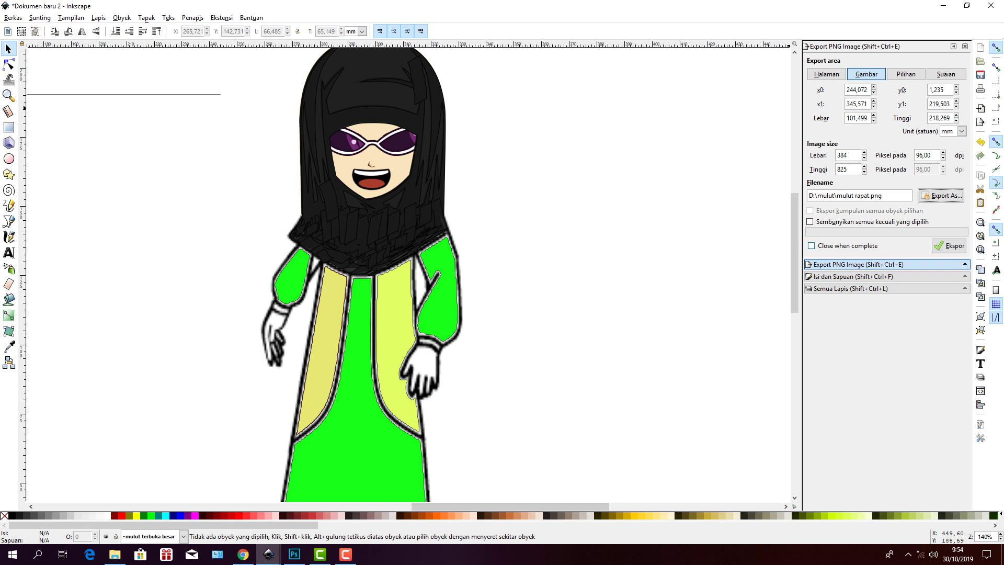
pyautogui.click(870, 195)
pyautogui.press('BackSpace')
pyautogui.press('BackSpace')
pyautogui.press('BackSpace')
pyautogui.press('BackSpace')
pyautogui.press('BackSpace')
pyautogui.write('terbuka')
pyautogui.write(' e')
pyautogui.press('BackSpace')
pyautogui.write('lebar')
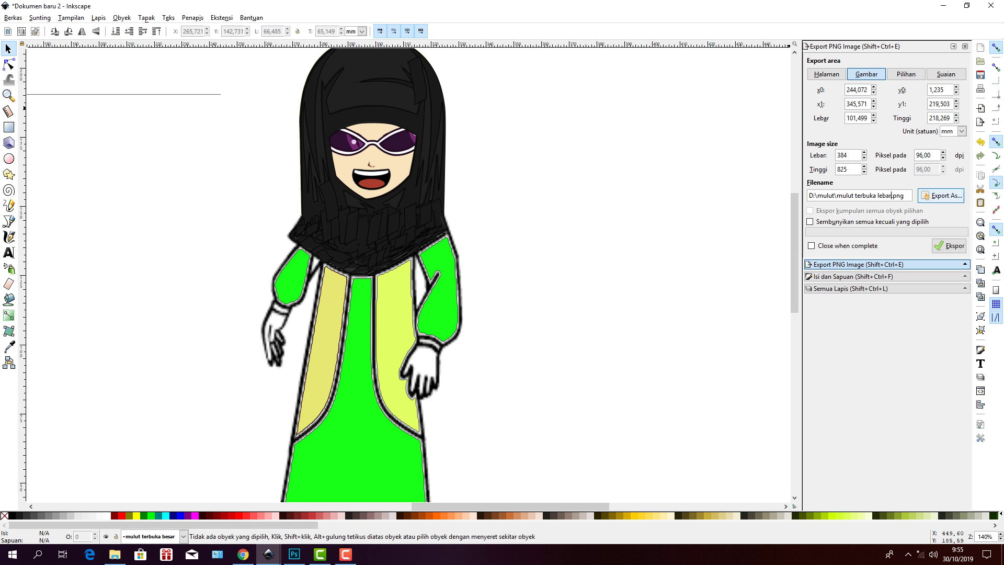
pyautogui.click(941, 195)
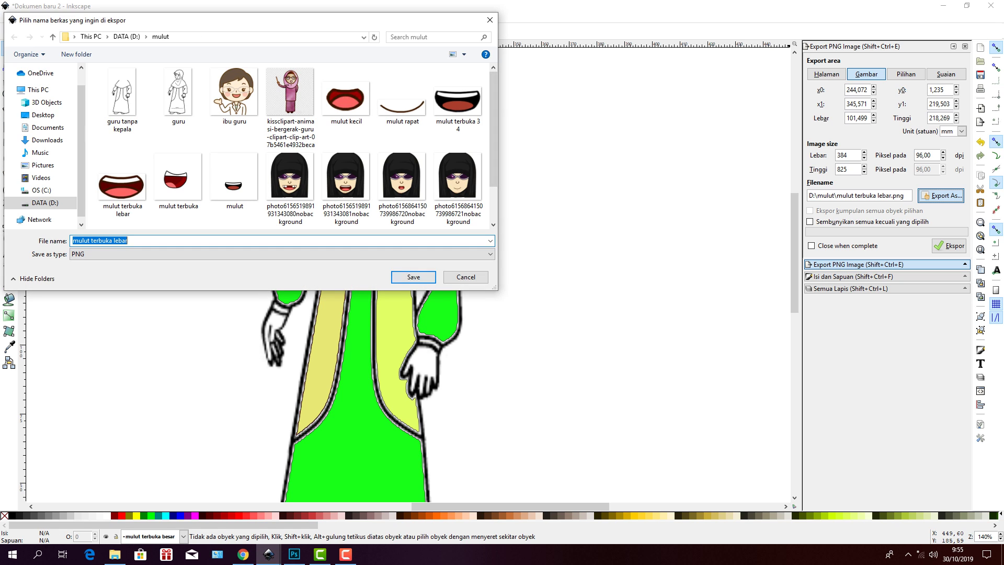
pyautogui.click(413, 277)
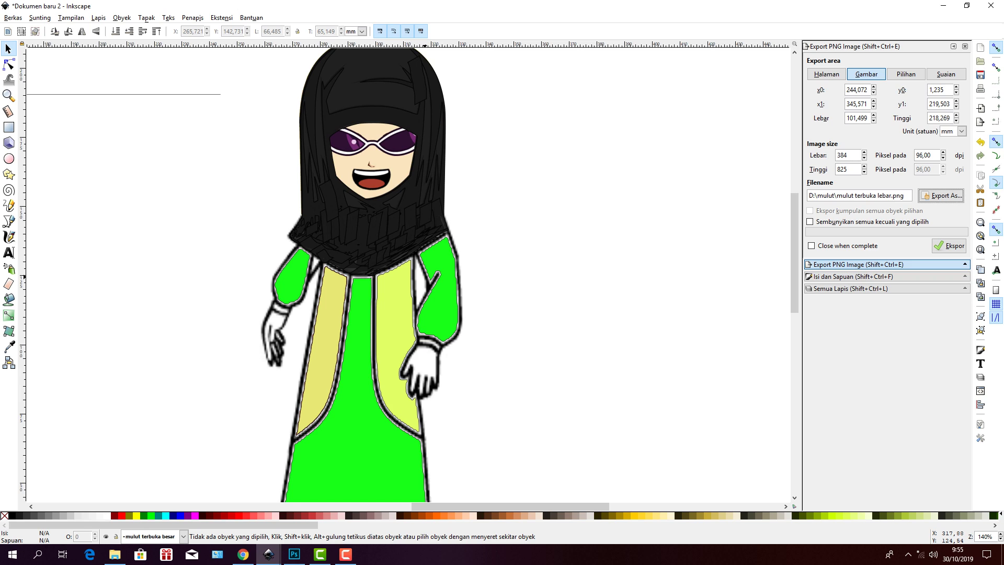
# - Delete the wide open mouth from the face and import the mulut kecil image onto the mulut terbuka kecil layer
pyautogui.click(374, 175)
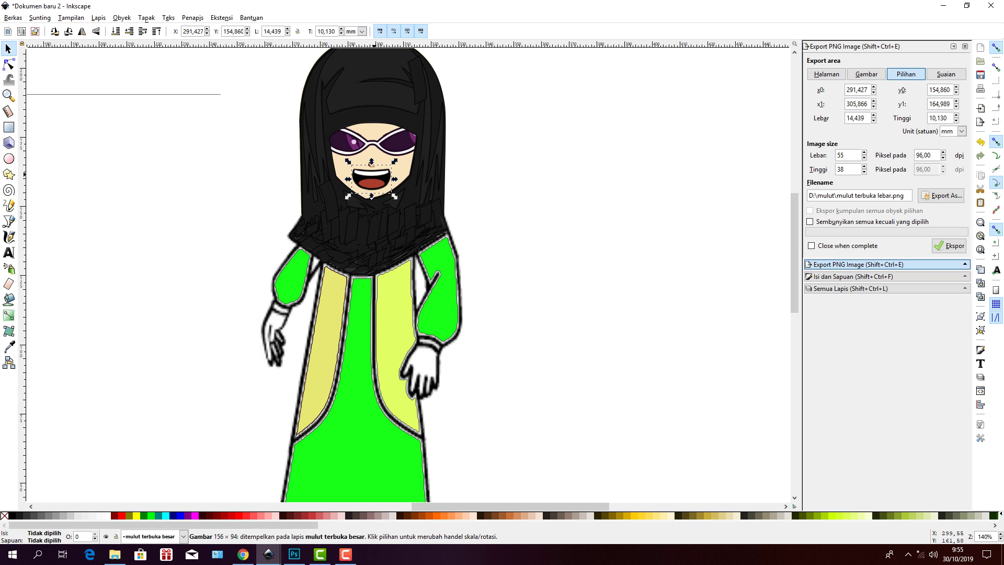
pyautogui.press('Delete')
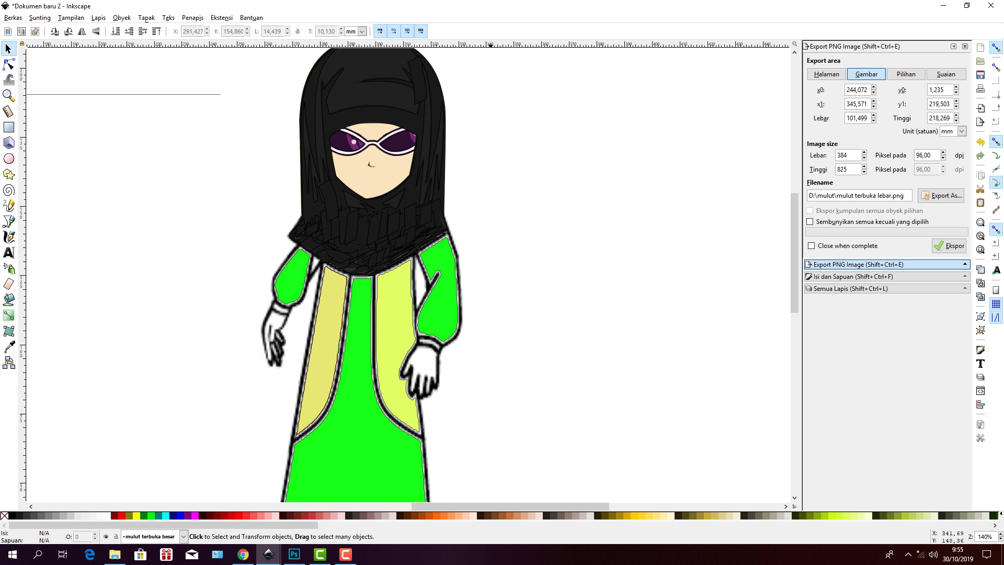
pyautogui.click(888, 288)
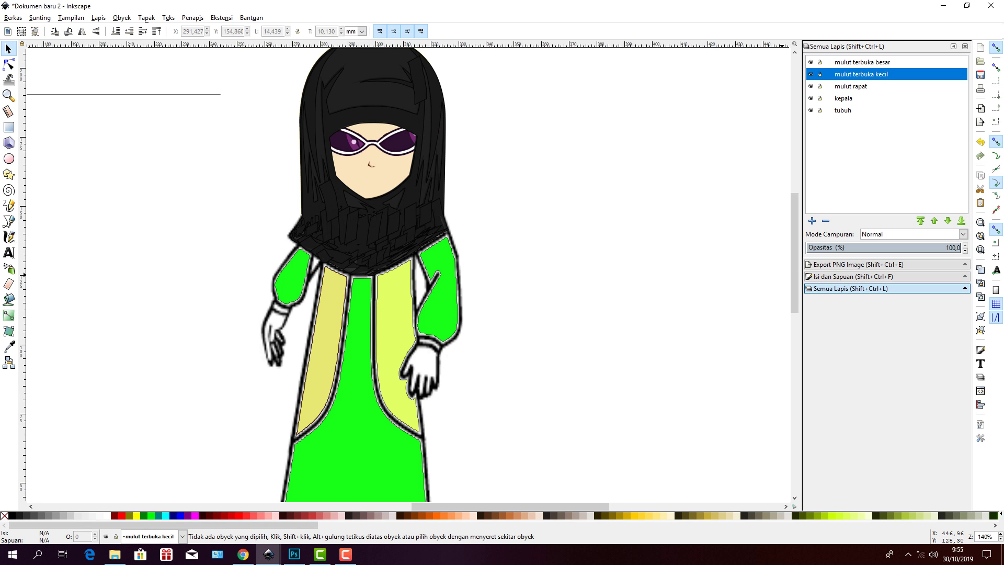
pyautogui.click(12, 17)
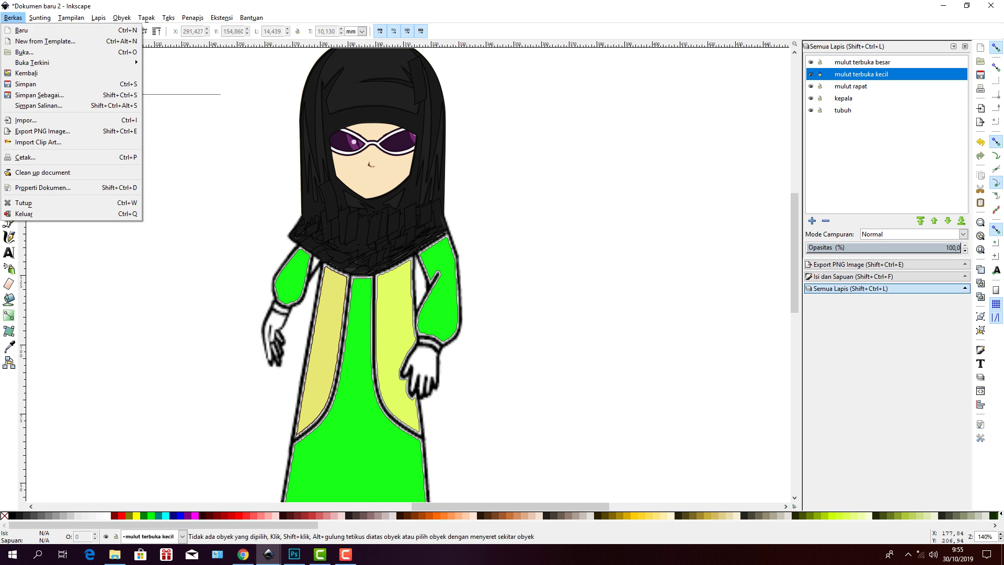
pyautogui.click(24, 120)
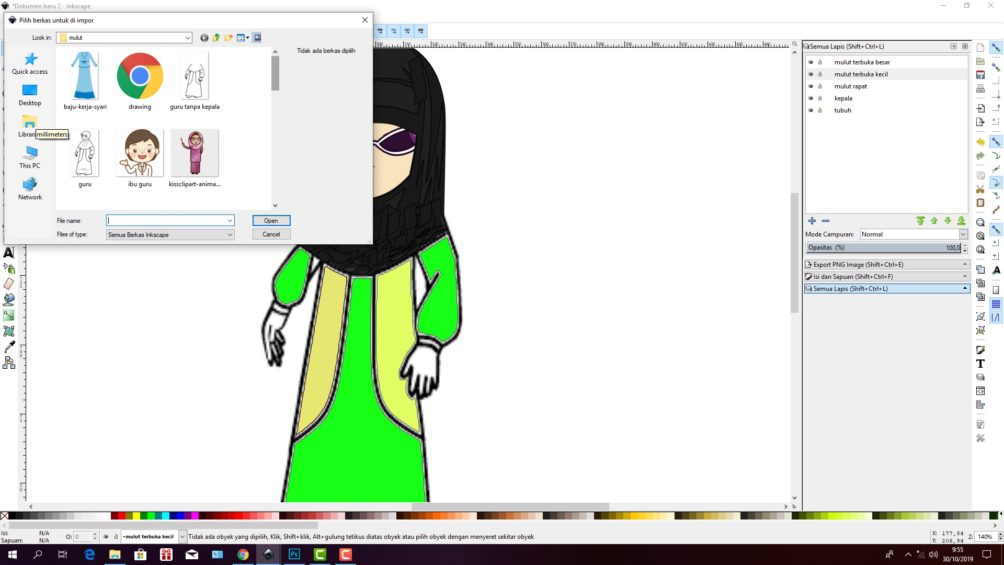
pyautogui.scroll(-3, 165, 128)
pyautogui.scroll(-2, 165, 128)
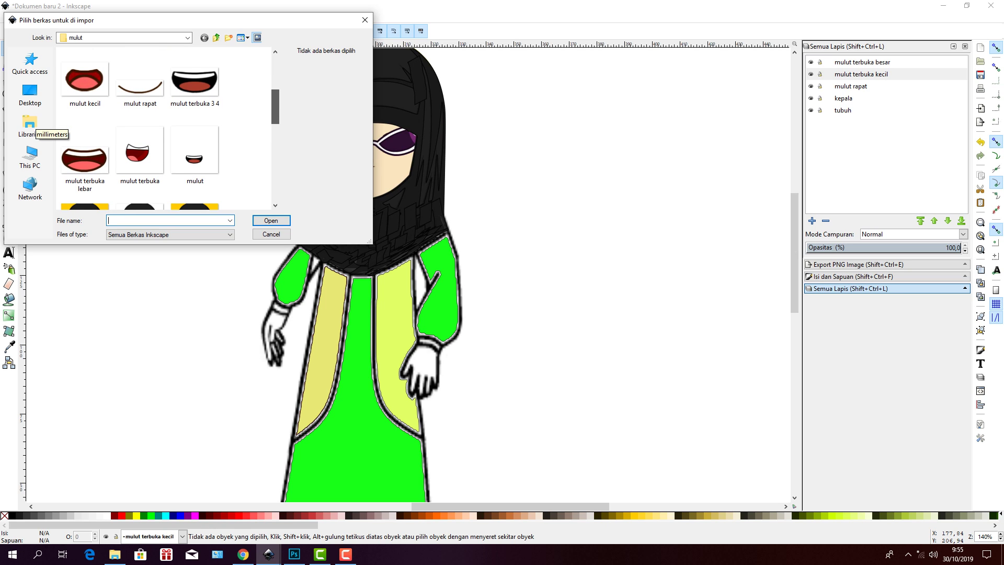
pyautogui.scroll(-2, 165, 128)
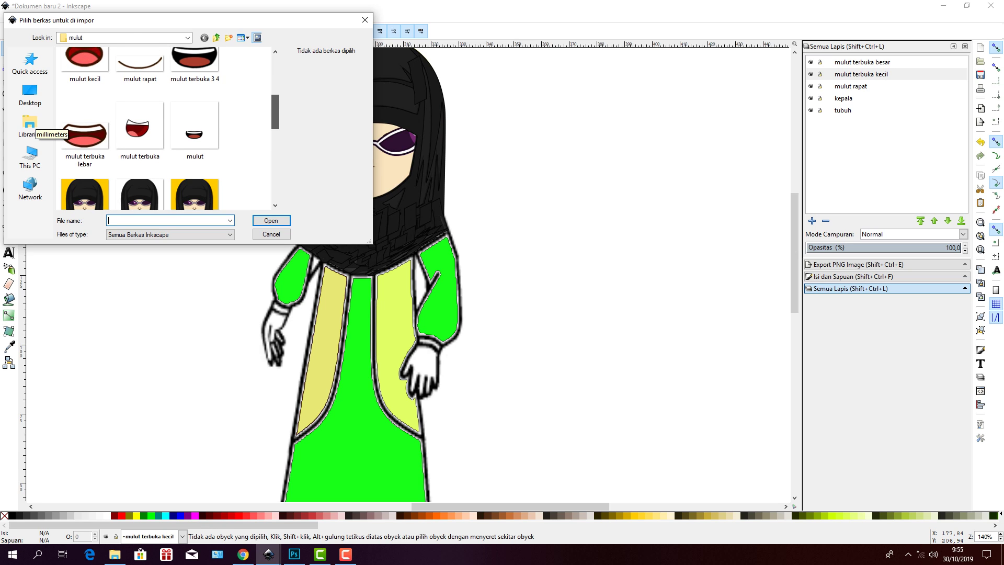
pyautogui.scroll(2, 165, 129)
pyautogui.click(85, 79)
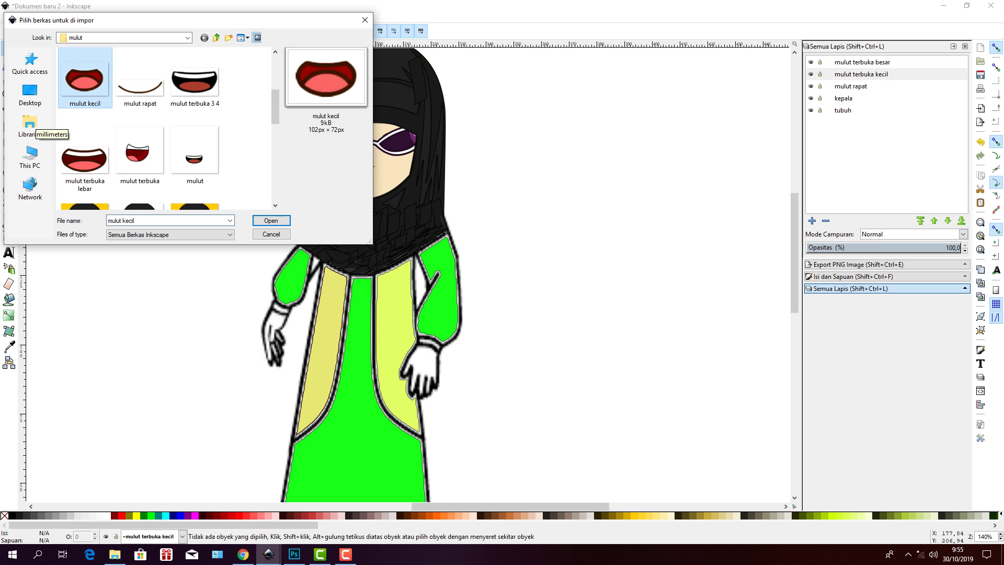
pyautogui.click(270, 220)
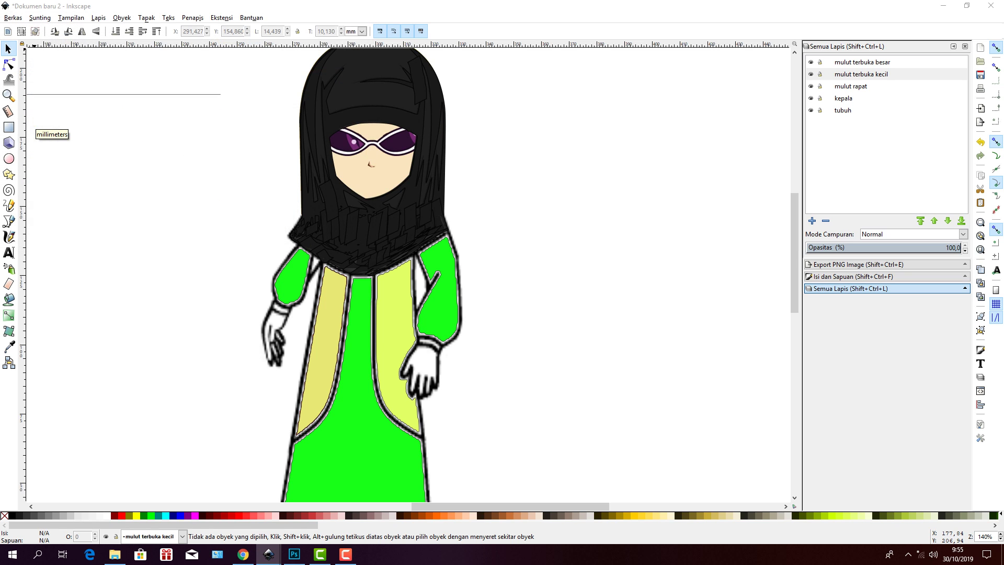
pyautogui.click(560, 346)
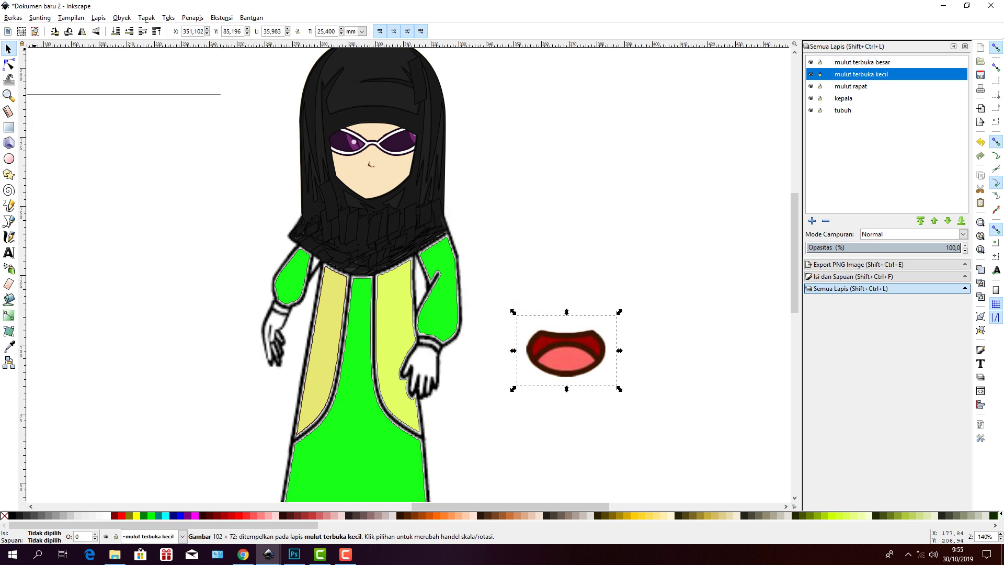
# - Shrink the mulut kecil mouth to about 16.7 by 12.9 mm and place it on the face below the nose
pyautogui.moveTo(513, 312); pyautogui.dragTo(383, 165)
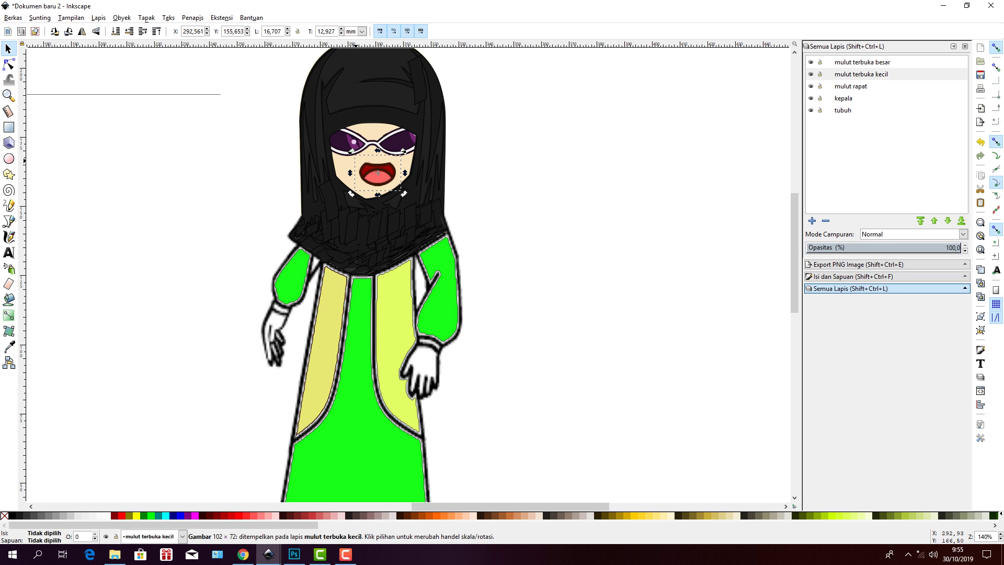
pyautogui.moveTo(356, 162); pyautogui.dragTo(357, 168)
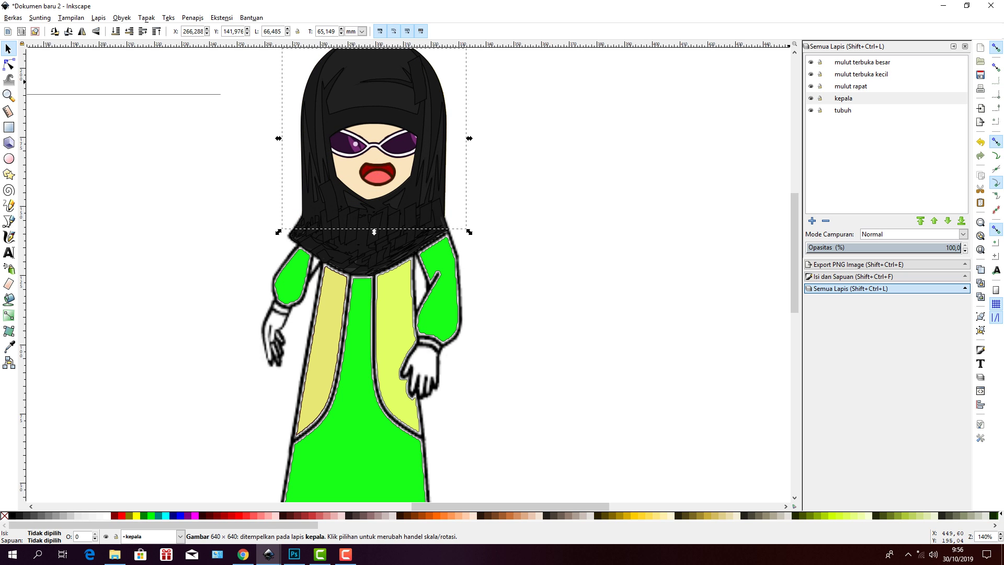
pyautogui.click(860, 74)
pyautogui.moveTo(377, 175); pyautogui.dragTo(390, 206)
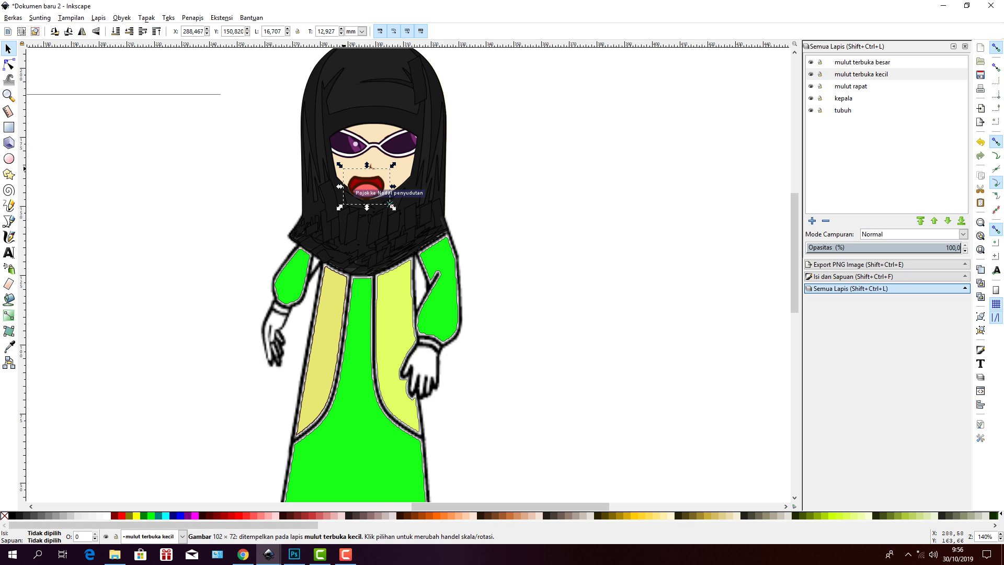
# - Reposition the mulut kecil mouth on the face at about X 292.6 and Y 152.1 mm
pyautogui.moveTo(281, 228); pyautogui.dragTo(292, 235)
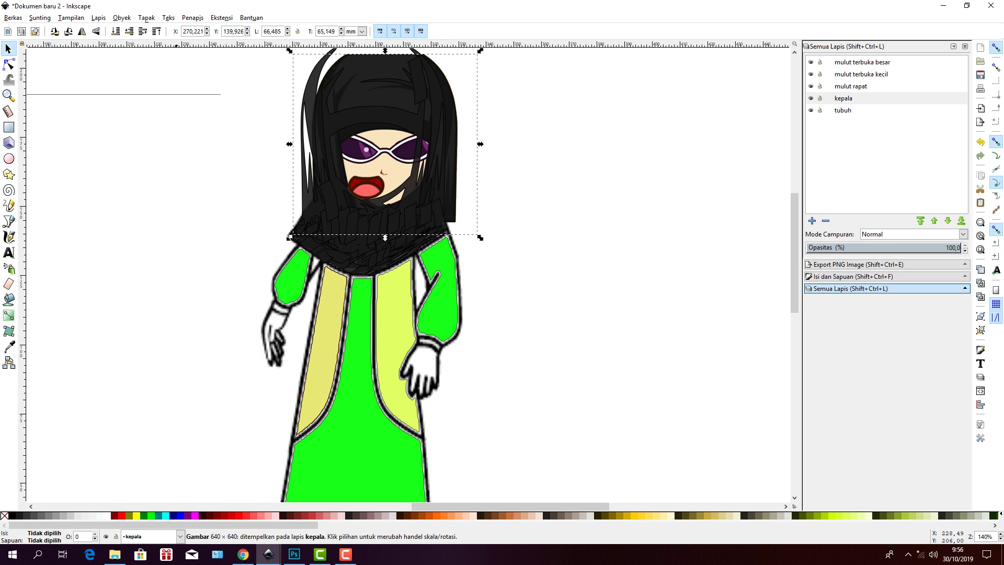
pyautogui.hotkey('ctrl', 'z')
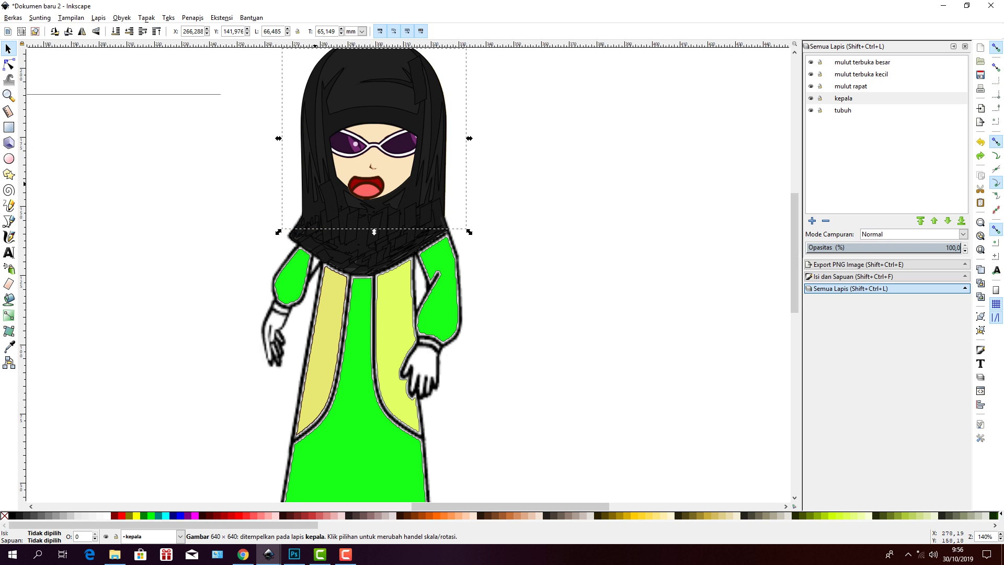
pyautogui.click(860, 74)
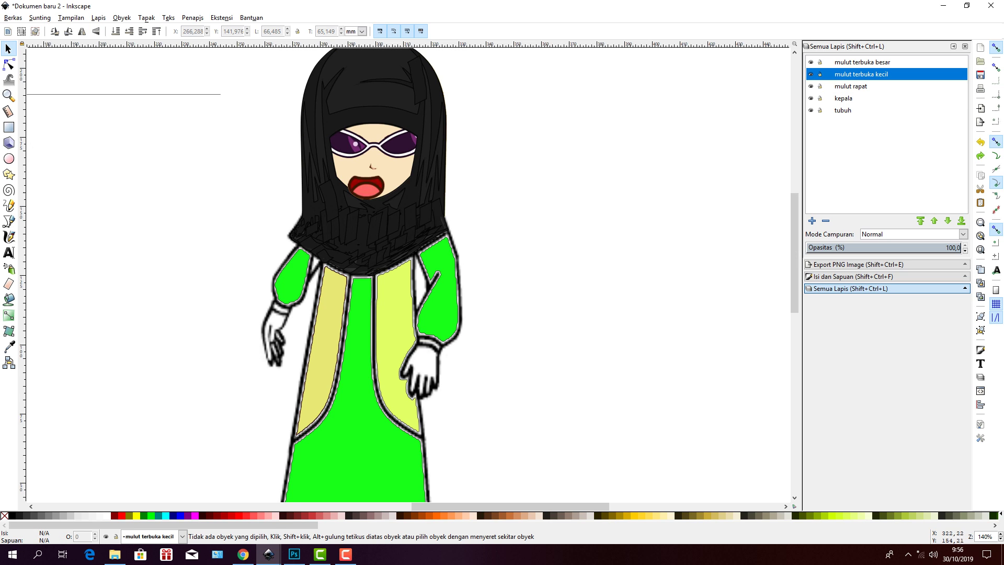
pyautogui.hotkey('ctrl', 'v')
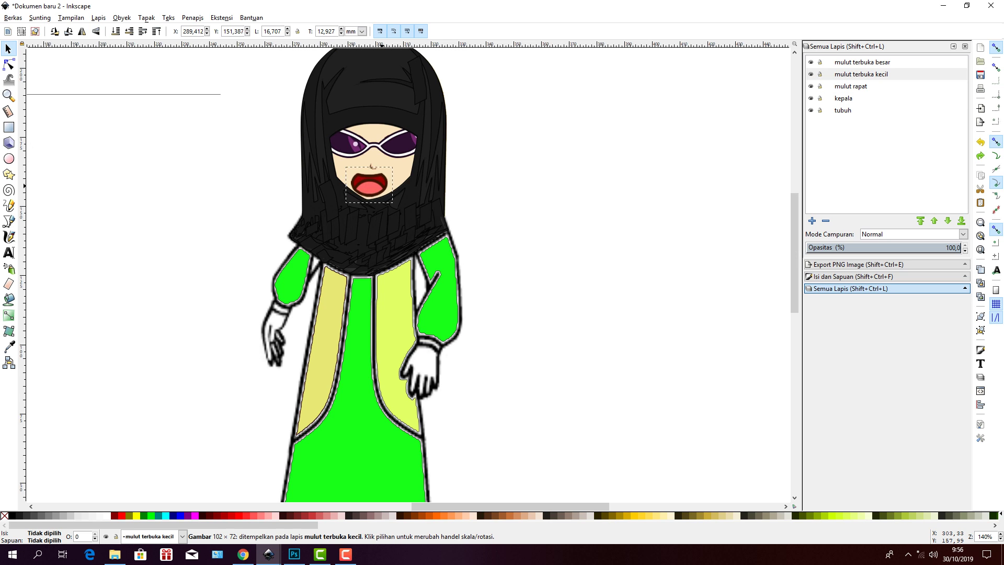
pyautogui.moveTo(390, 204); pyautogui.dragTo(396, 202)
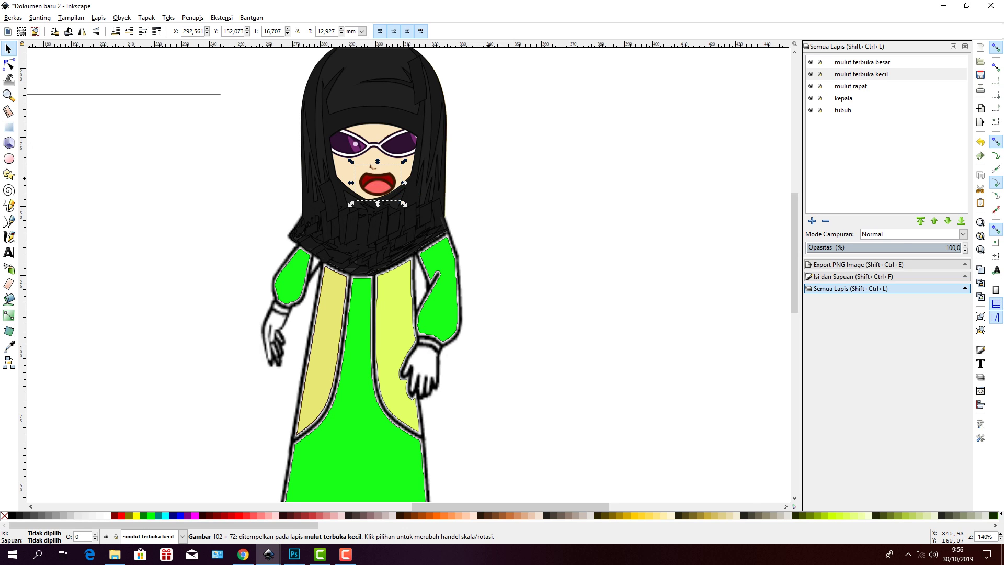
pyautogui.click(489, 179)
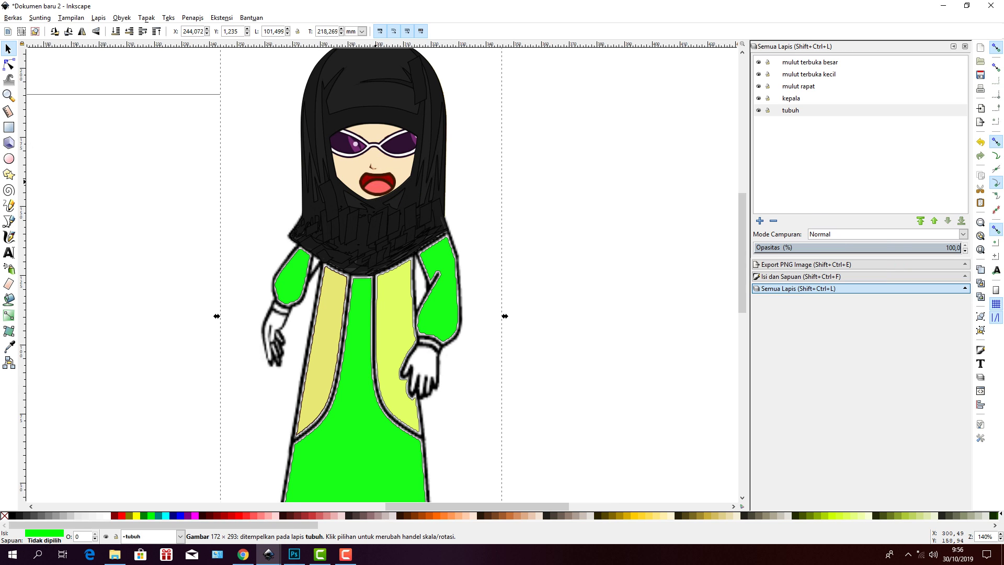
pyautogui.click(767, 99)
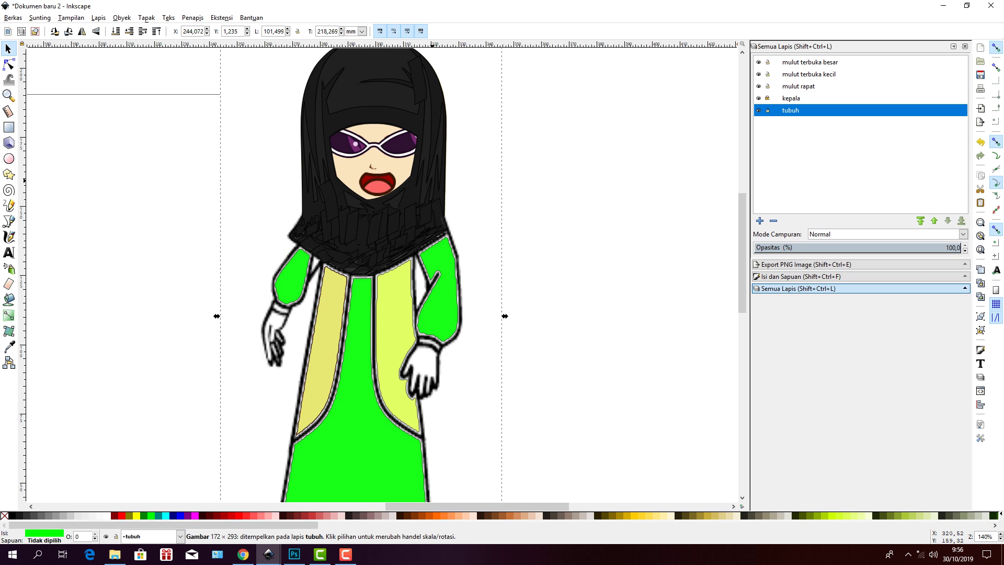
pyautogui.press('Delete')
pyautogui.click(400, 200)
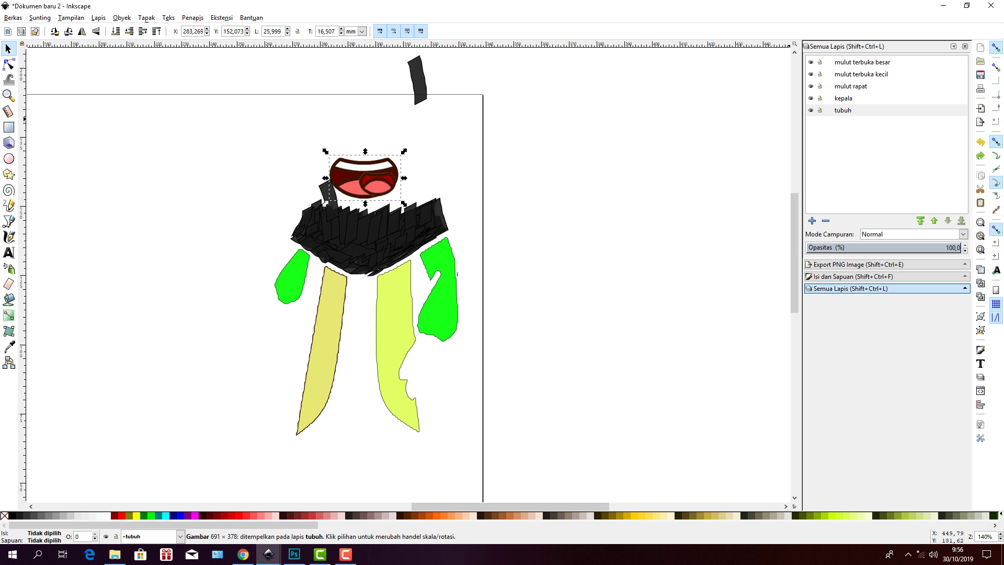
pyautogui.click(843, 98)
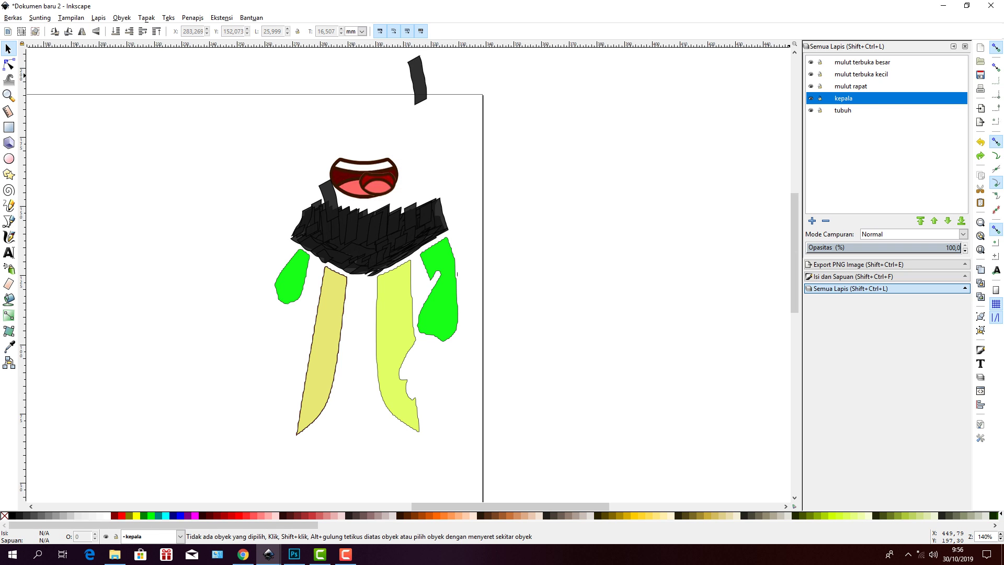
pyautogui.click(455, 274)
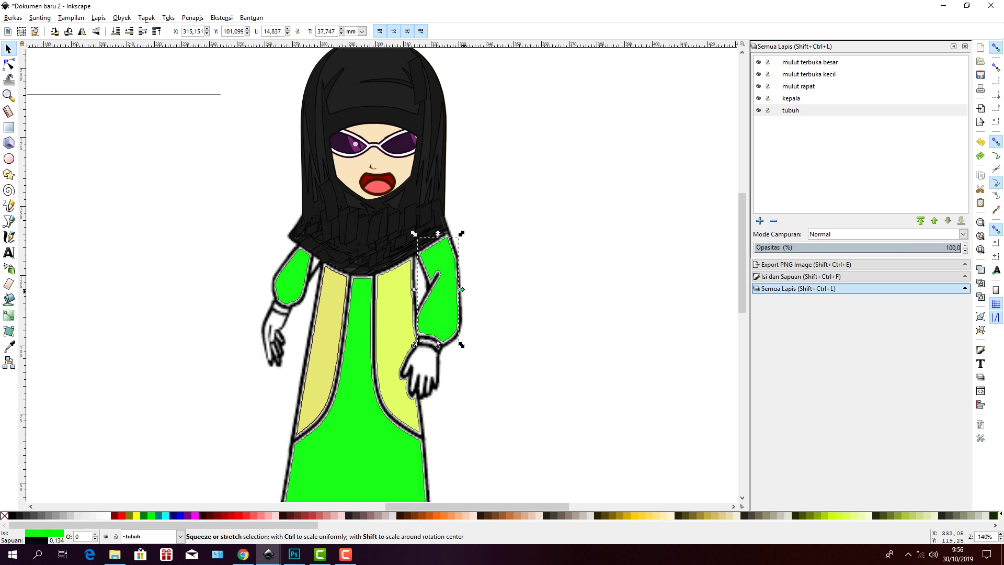
pyautogui.press('Escape')
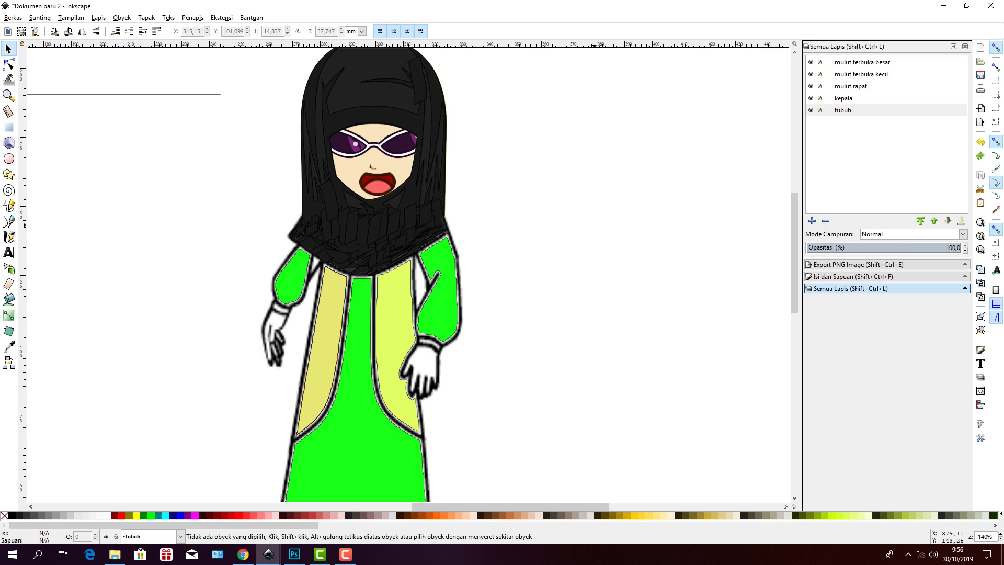
pyautogui.click(843, 99)
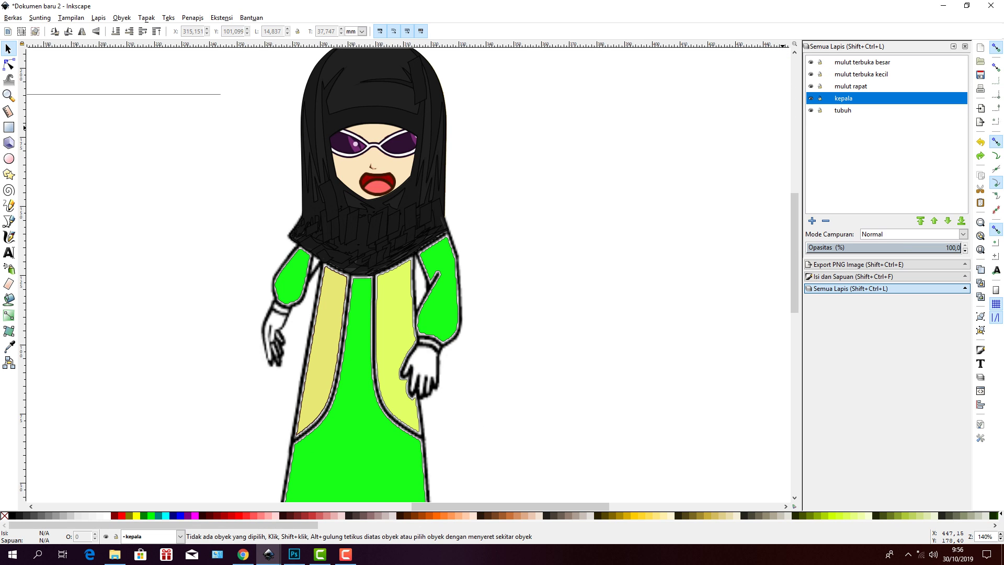
# - Shrink the small open mouth on the mulut terbuka kecil layer to about 12.6 by 10.2 mm
pyautogui.click(861, 73)
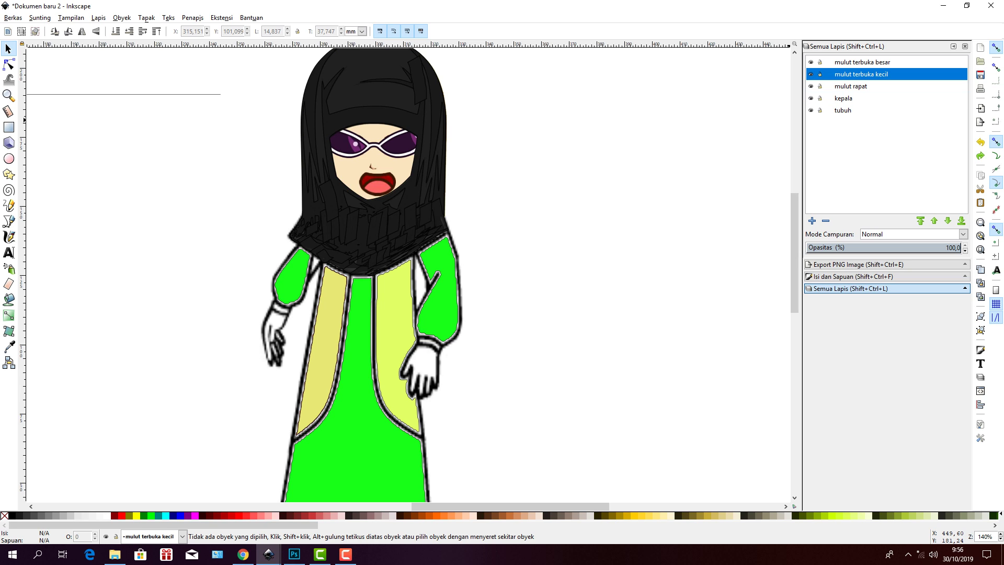
pyautogui.click(388, 180)
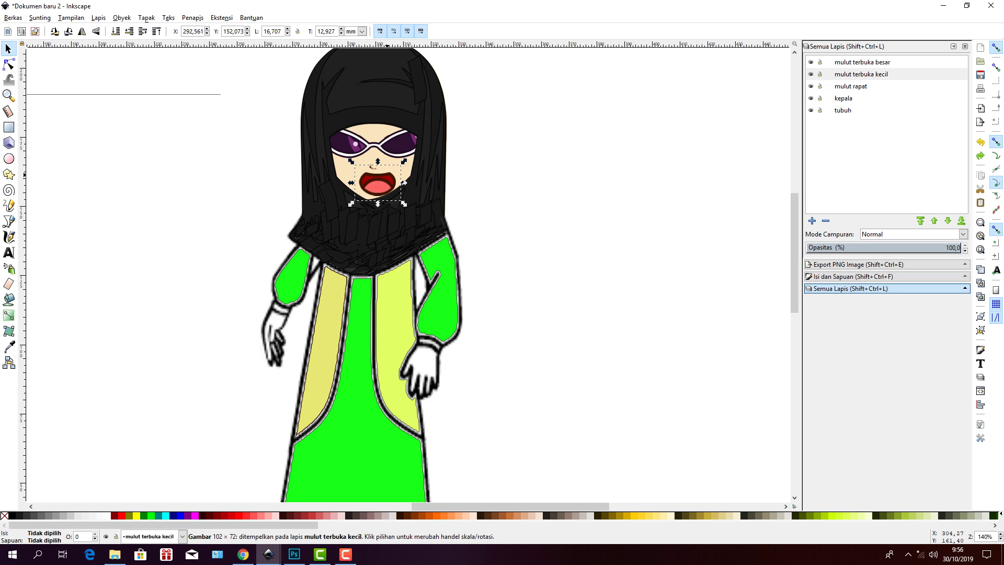
pyautogui.moveTo(404, 161); pyautogui.dragTo(396, 162)
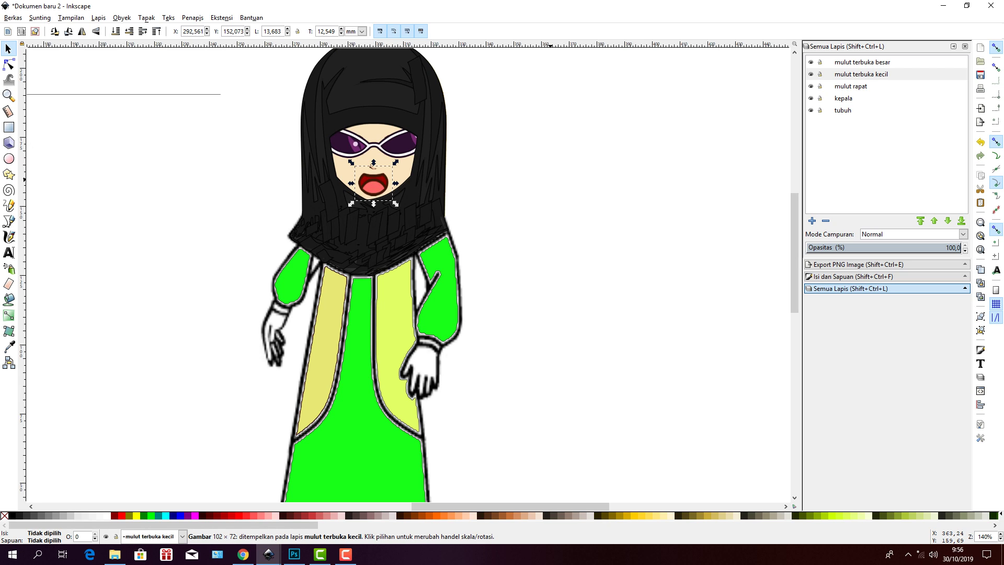
pyautogui.press('Escape')
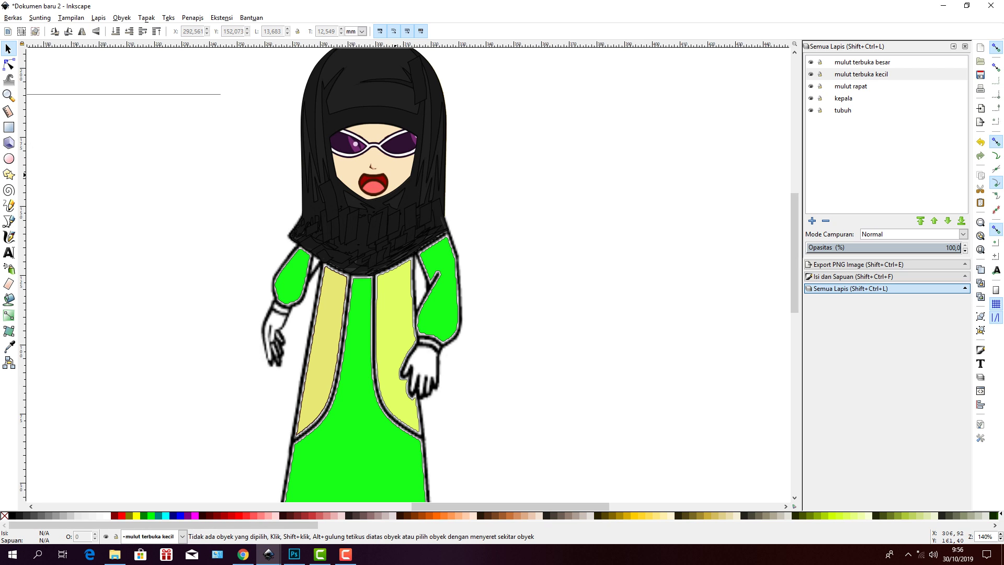
pyautogui.click(383, 177)
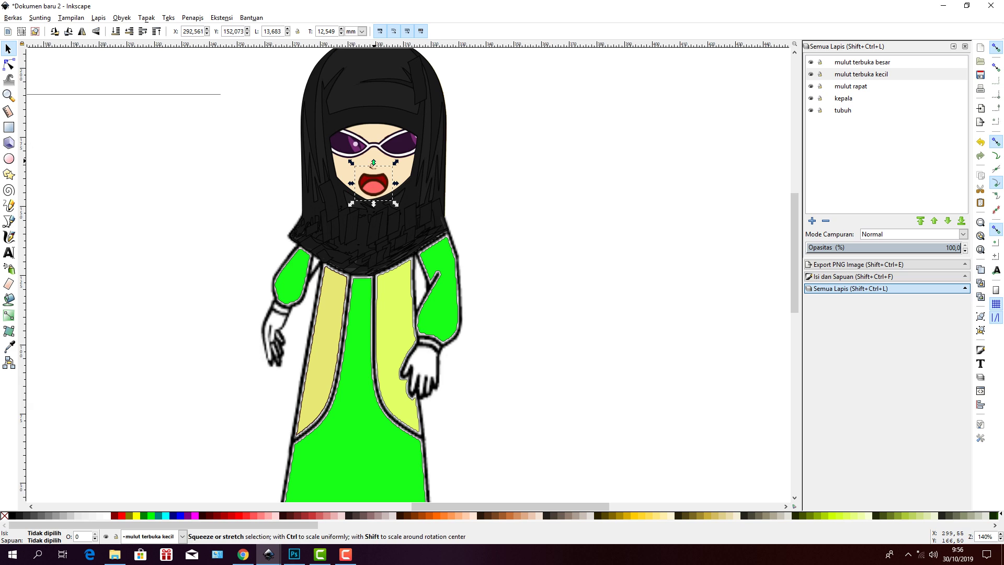
pyautogui.moveTo(374, 163); pyautogui.dragTo(374, 168)
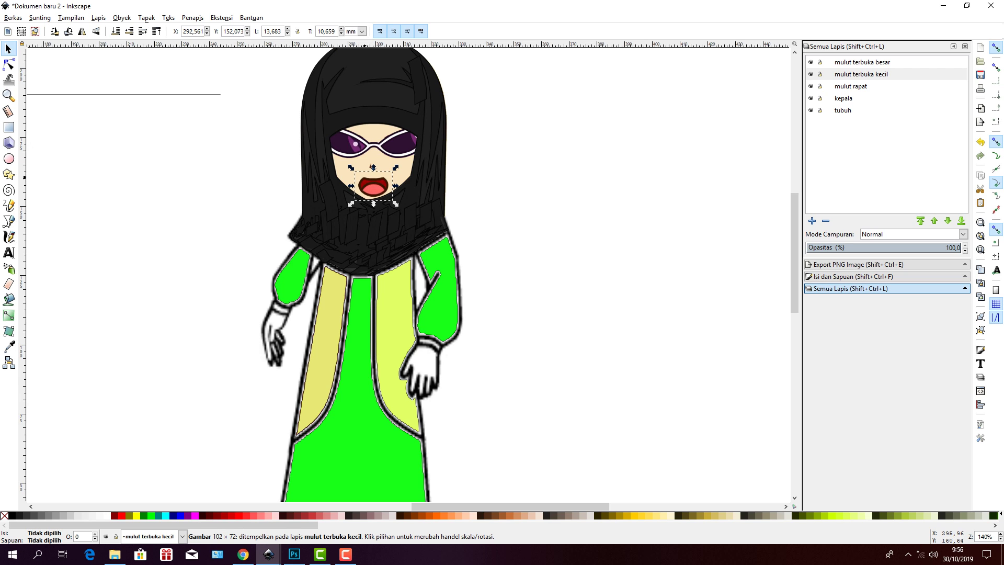
pyautogui.moveTo(396, 203); pyautogui.dragTo(373, 200)
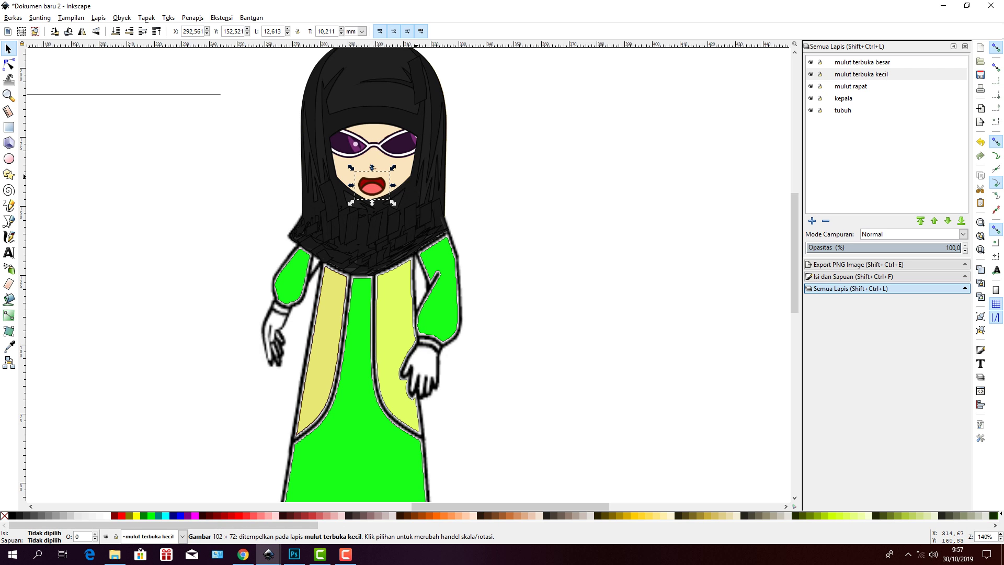
pyautogui.click(483, 166)
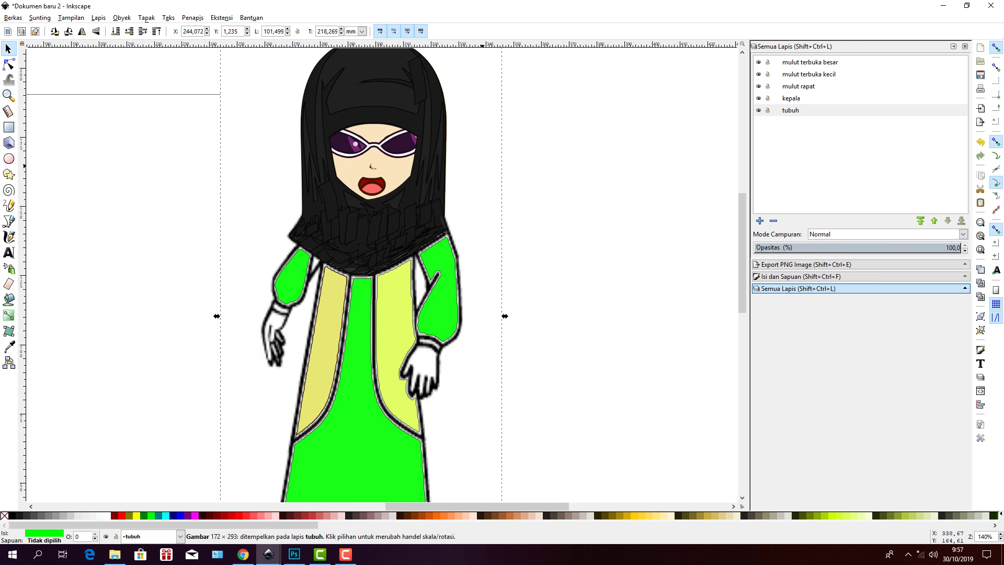
# - Stretch the small open mouth upward and raise its lower edge to about Y 154.4 mm, making it about 10.4 mm high
pyautogui.click(370, 187)
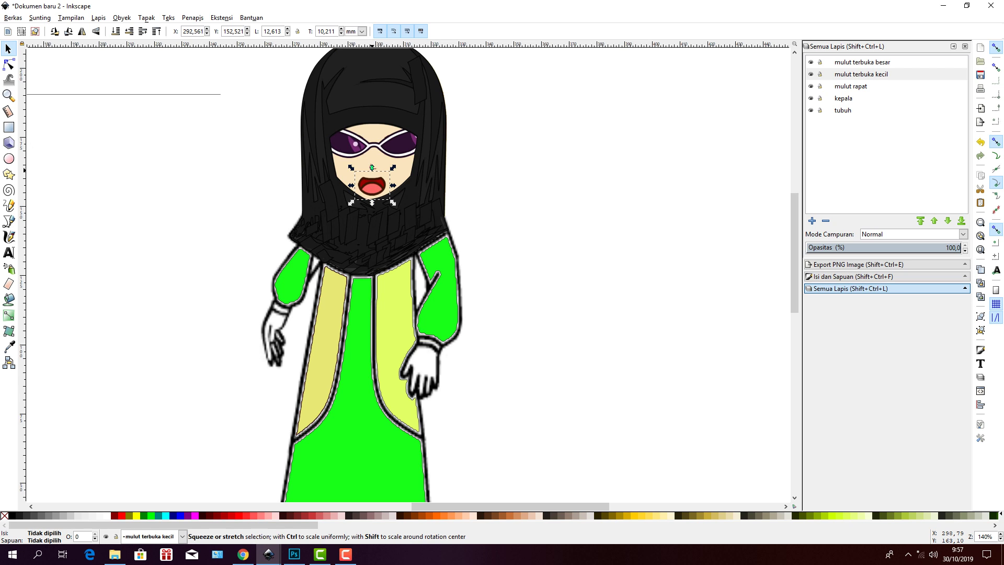
pyautogui.moveTo(372, 168); pyautogui.dragTo(372, 163)
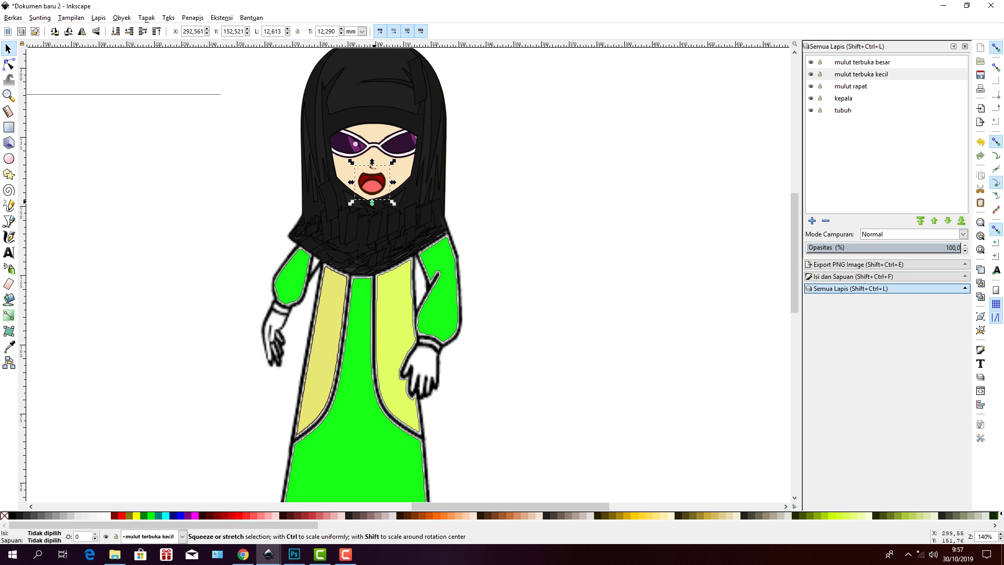
pyautogui.moveTo(372, 202); pyautogui.dragTo(372, 197)
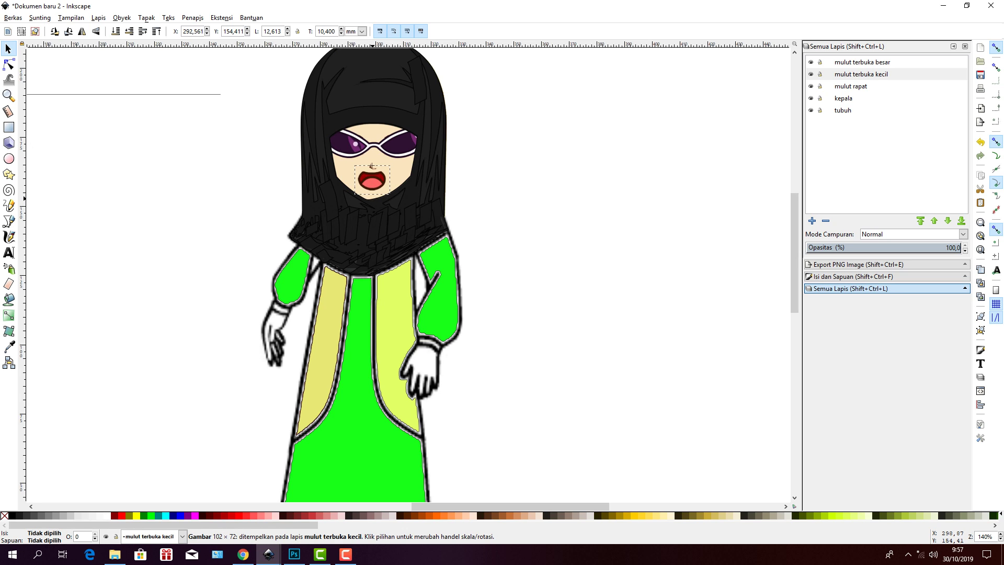
pyautogui.press('Escape')
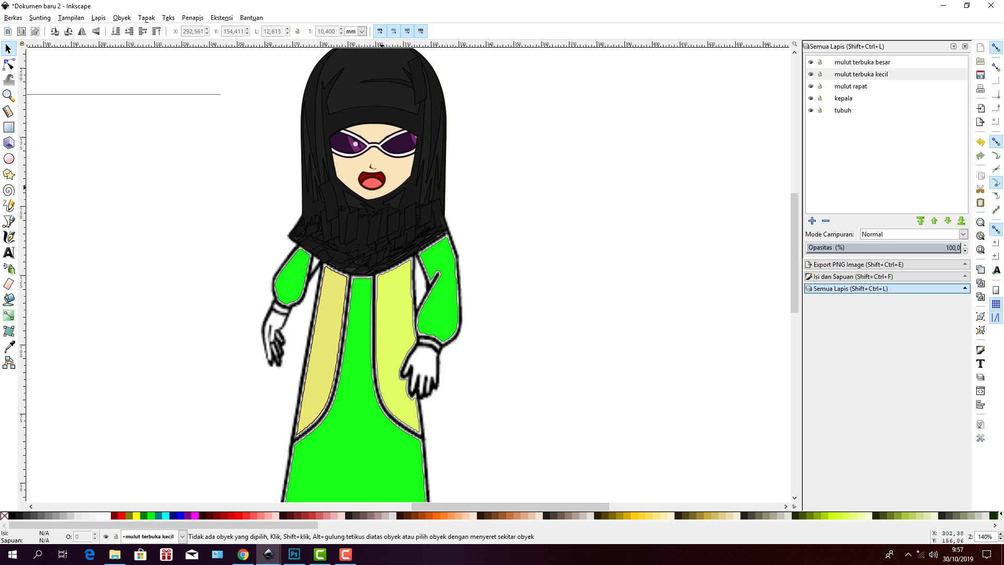
# - Lower the small open mouth's bottom edge to about Y 153.1 mm and flatten it to about 9.6 mm high
pyautogui.click(382, 187)
pyautogui.click(381, 184)
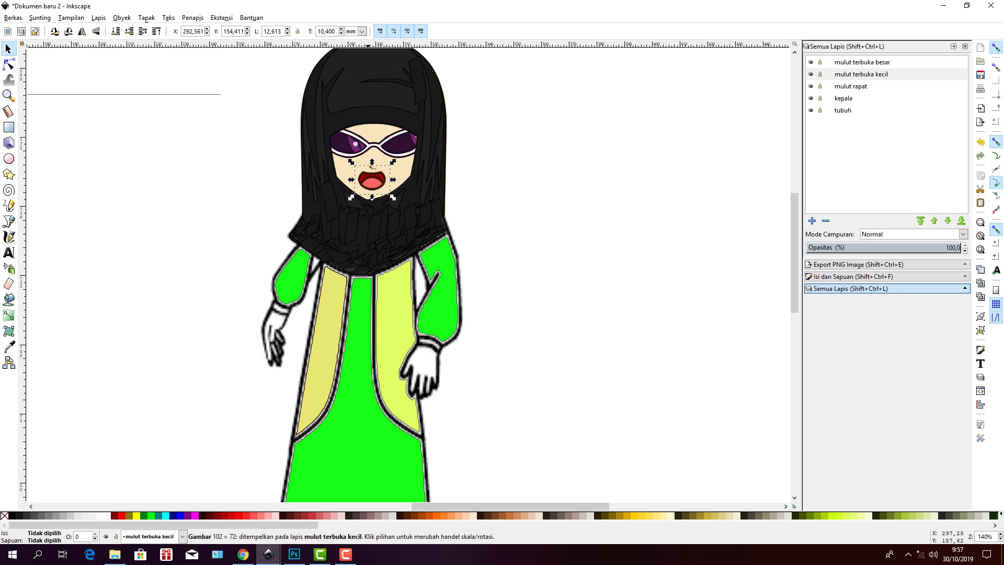
pyautogui.moveTo(372, 198); pyautogui.dragTo(372, 200)
pyautogui.moveTo(371, 165); pyautogui.dragTo(372, 164)
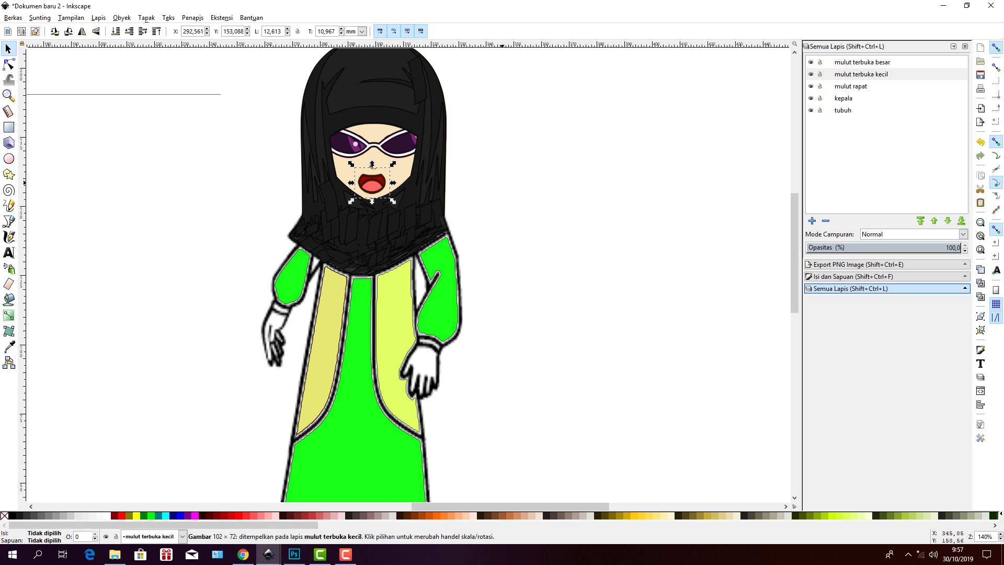
pyautogui.press('Escape')
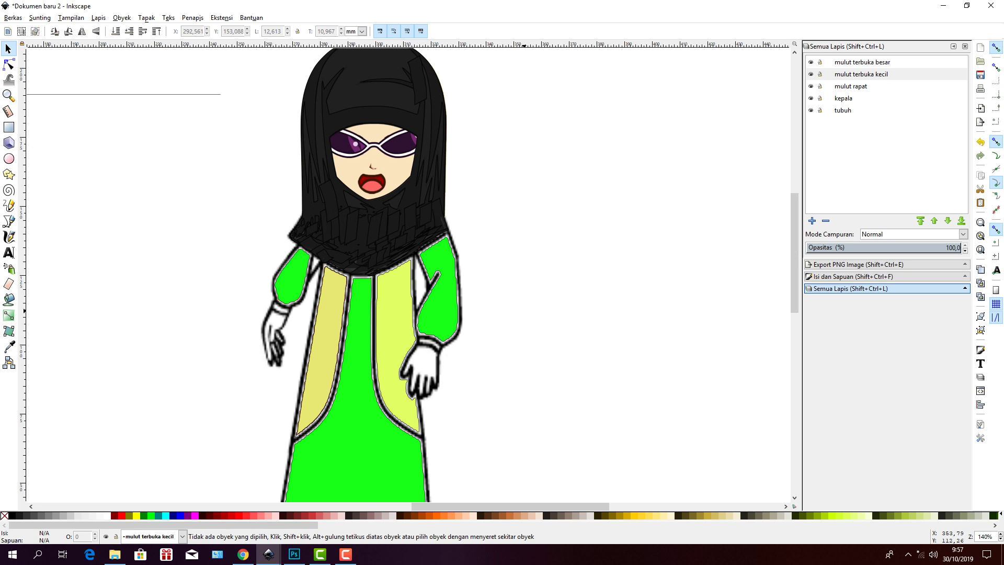
pyautogui.click(373, 183)
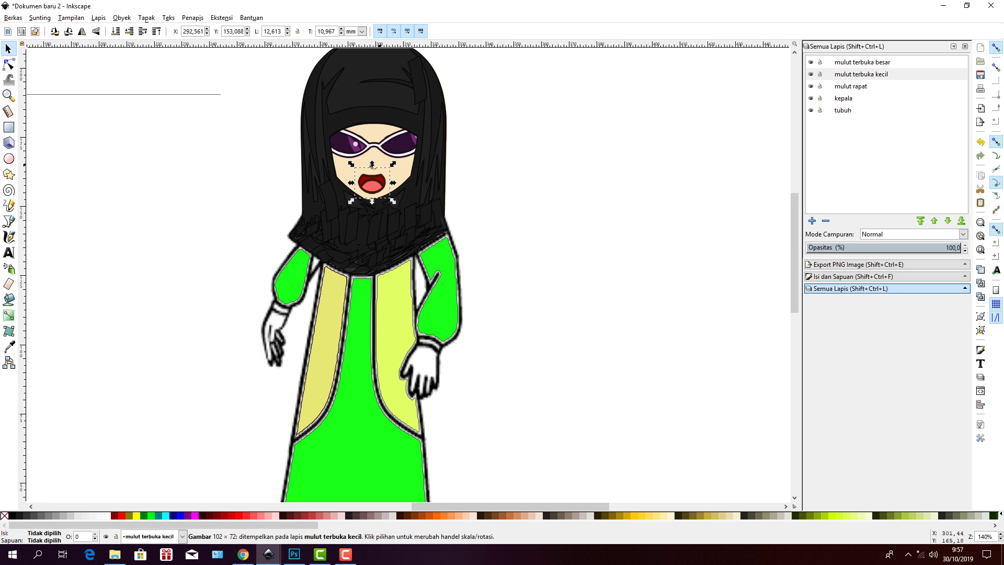
pyautogui.moveTo(372, 164); pyautogui.dragTo(372, 167)
pyautogui.press('Escape')
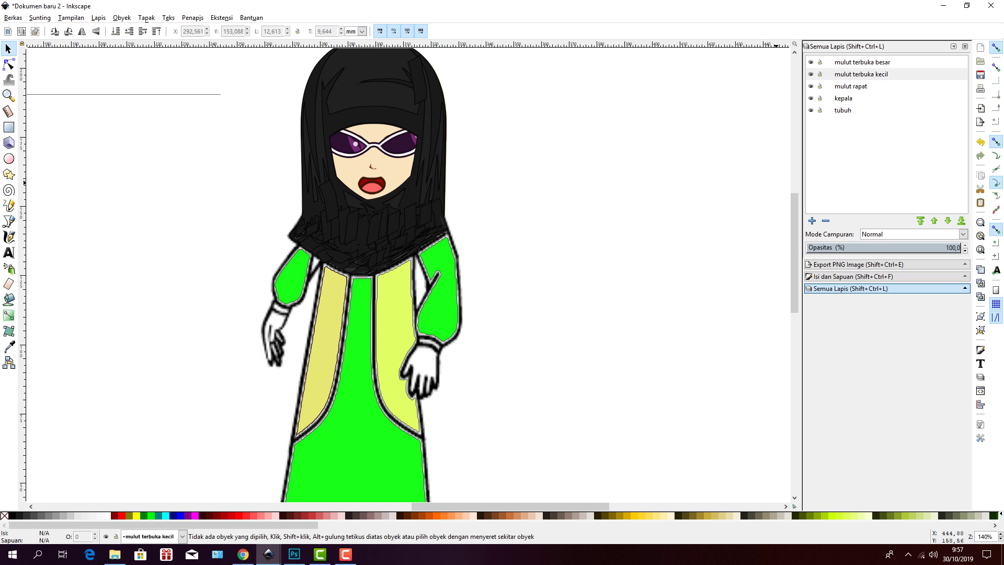
# - Set the PNG export file to mulut terbuka kecil.png in the mulut folder for the small open mouth version
pyautogui.click(860, 74)
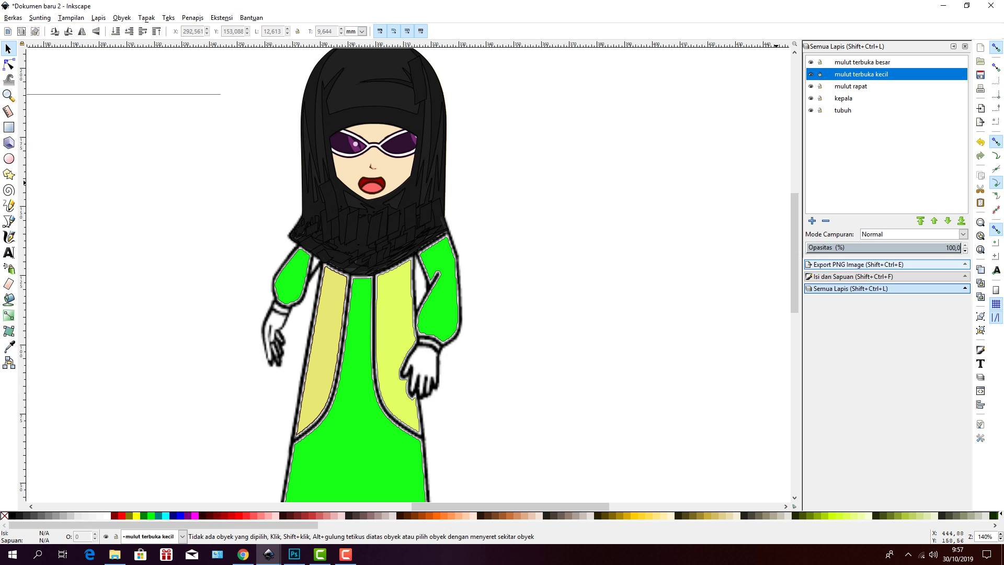
pyautogui.click(856, 264)
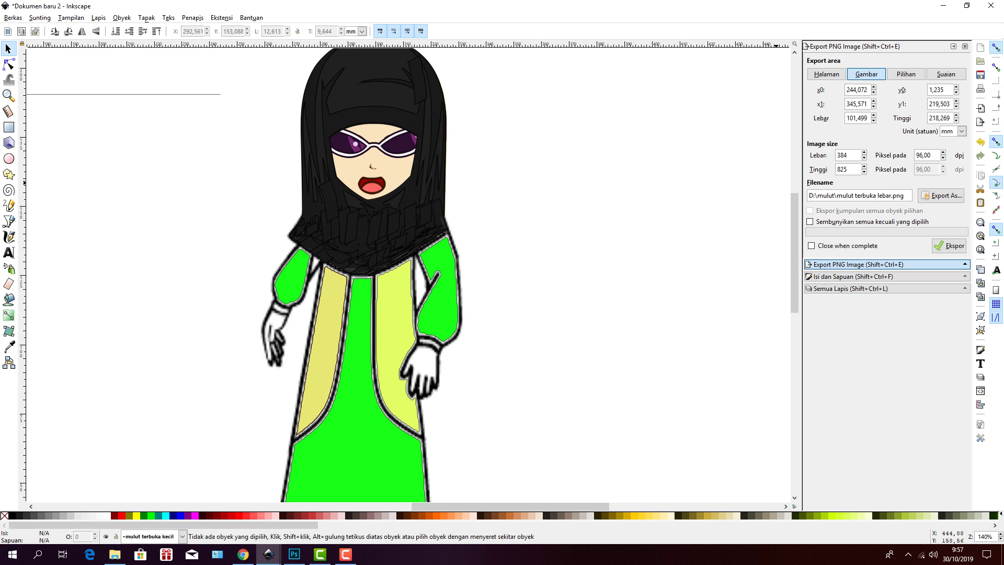
pyautogui.press('BackSpace')
pyautogui.press('BackSpace')
pyautogui.press('BackSpace')
pyautogui.press('BackSpace')
pyautogui.press('BackSpace')
pyautogui.write('kecil')
pyautogui.click(941, 196)
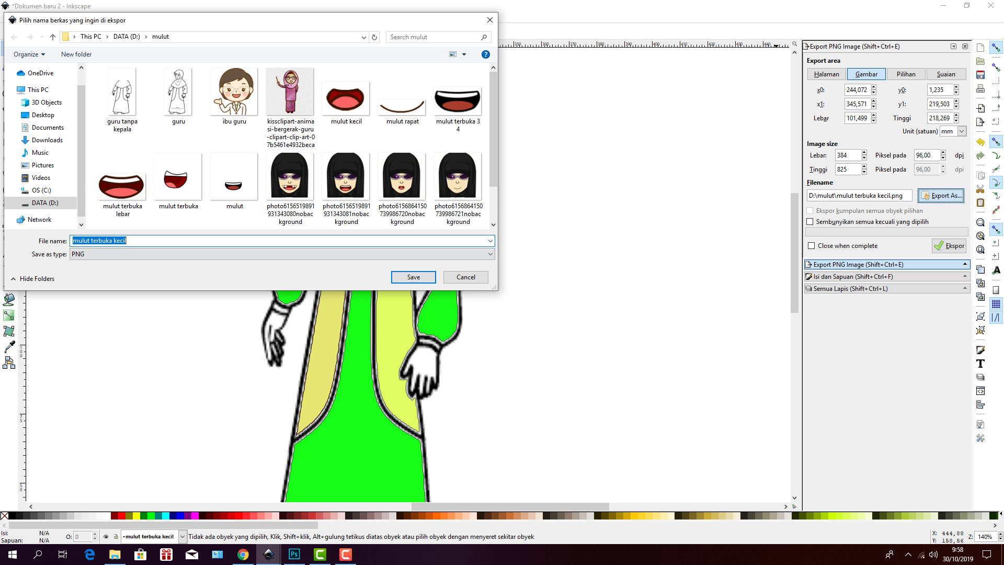
pyautogui.click(413, 276)
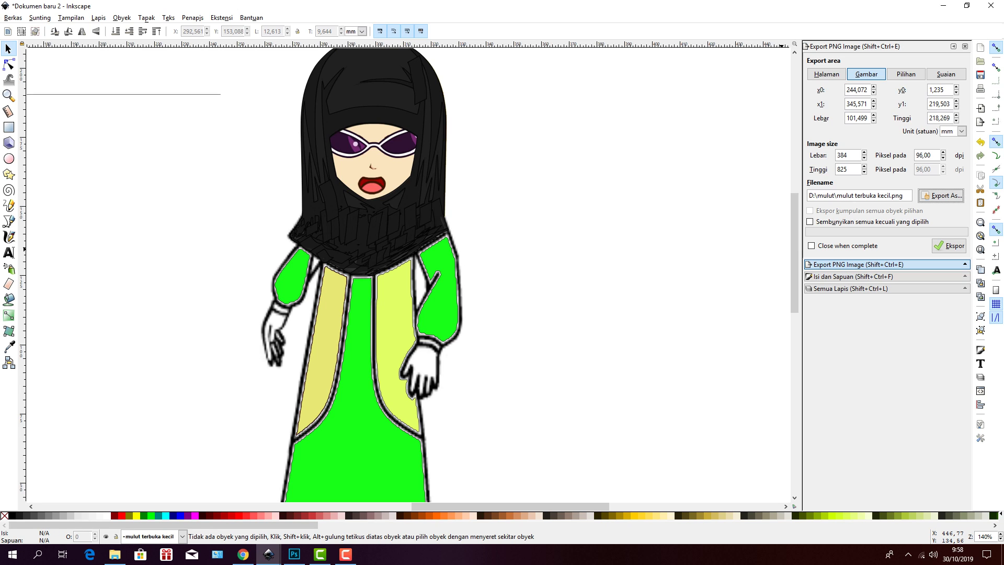
# - Look through the mulut folder in File Explorer and in the export file chooser for the exported mouth images
pyautogui.click(115, 555)
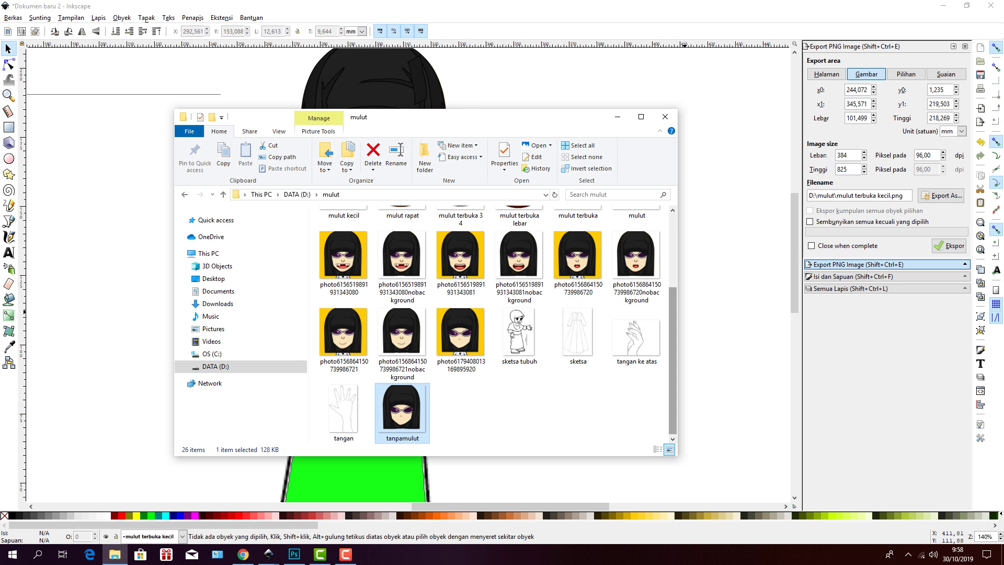
pyautogui.scroll(3, 498, 324)
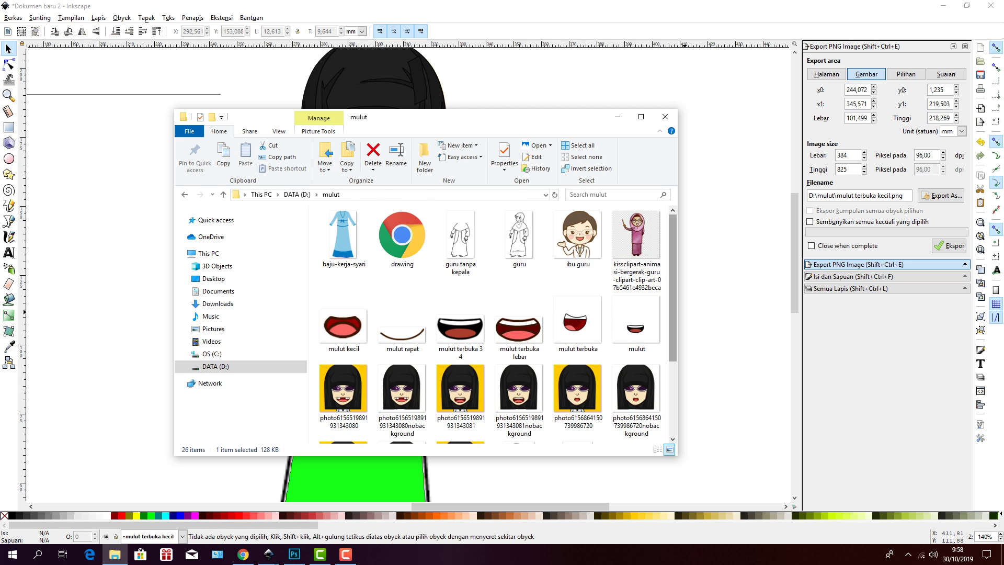
pyautogui.scroll(-3, 498, 324)
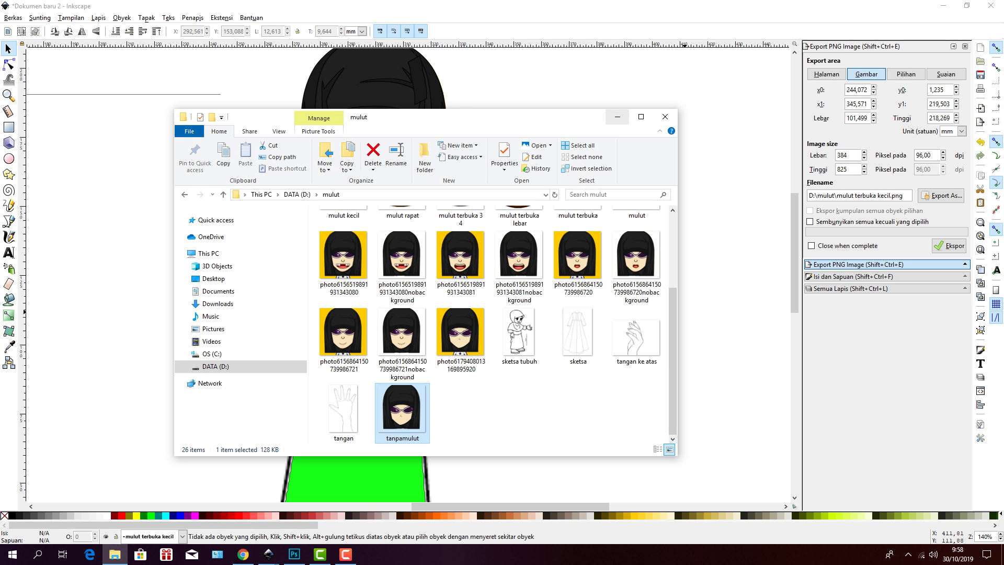
pyautogui.click(617, 117)
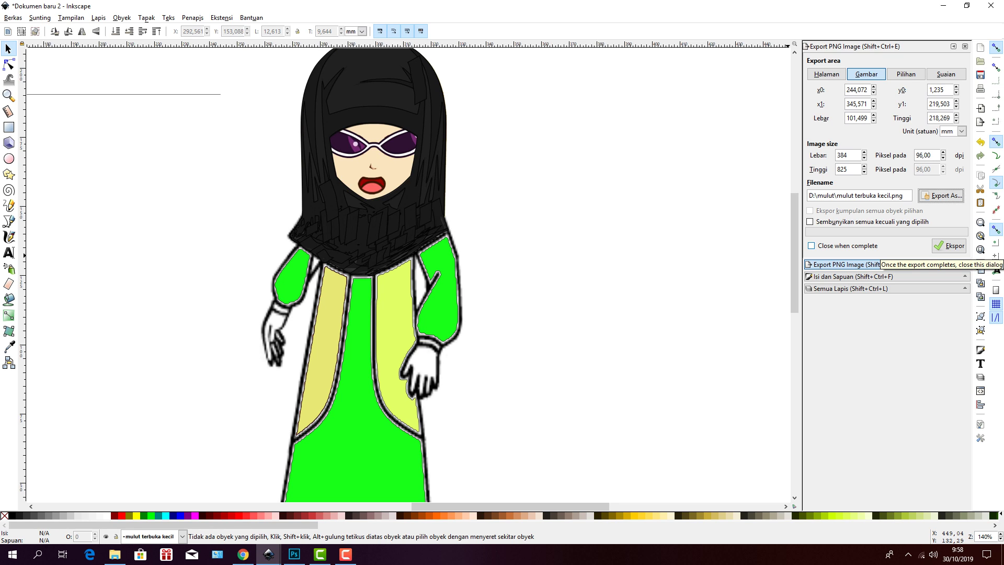
pyautogui.click(941, 196)
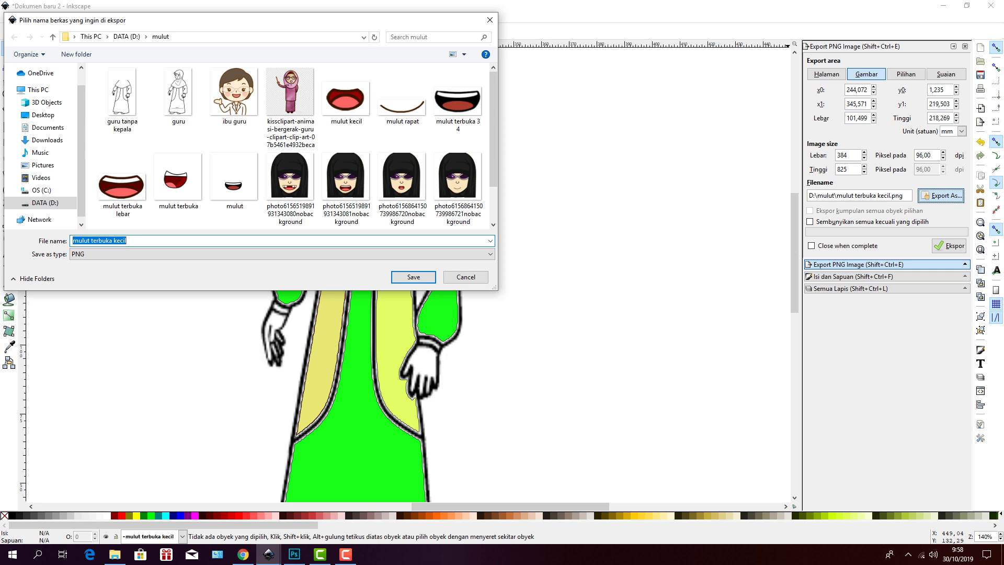
pyautogui.scroll(-2, 493, 131)
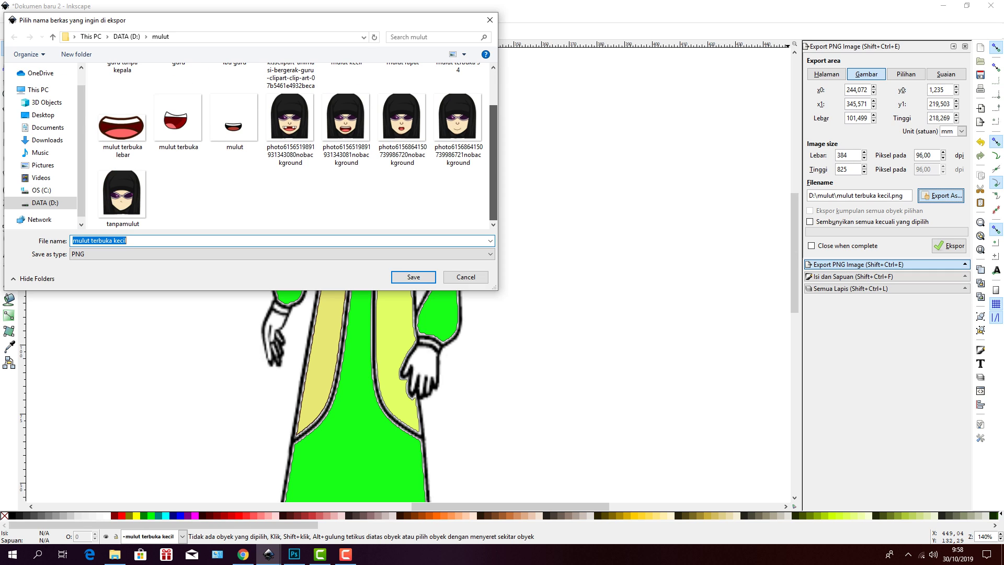
pyautogui.scroll(2, 297, 145)
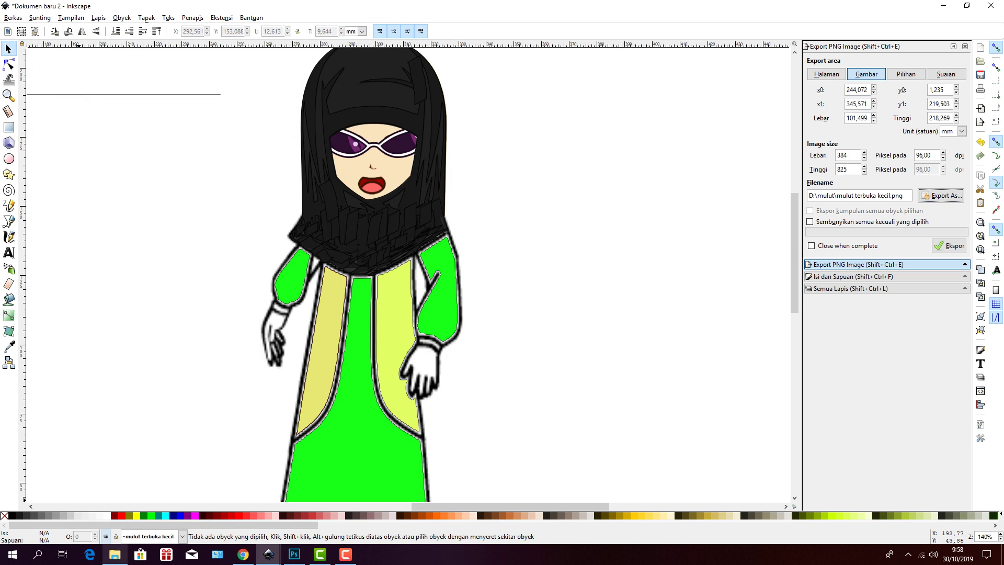
# - Search the DATA (D:) drive in File Explorer for the exported images, checking Sharing-Folder and the mulut folder
pyautogui.moveTo(115, 554)
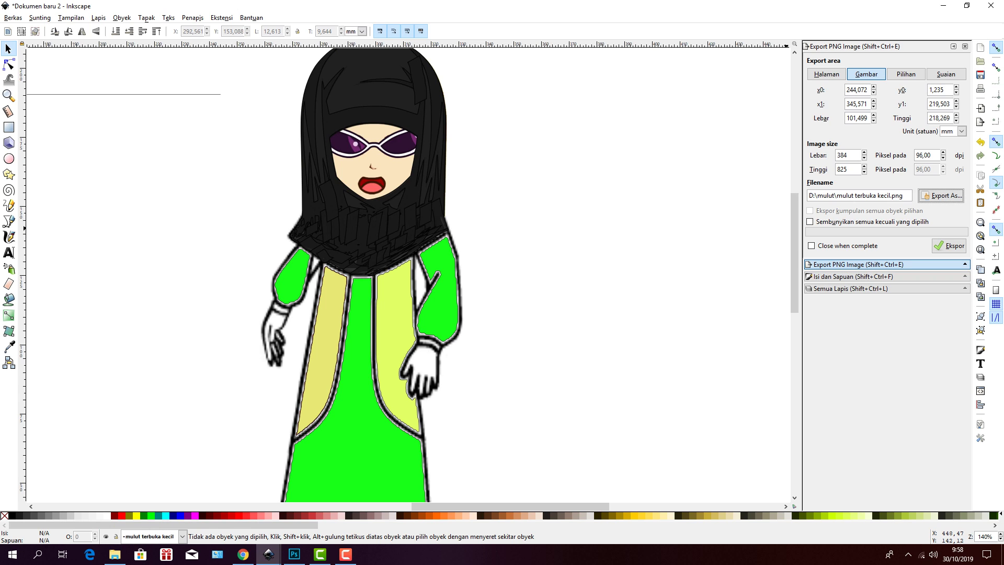
pyautogui.click(115, 555)
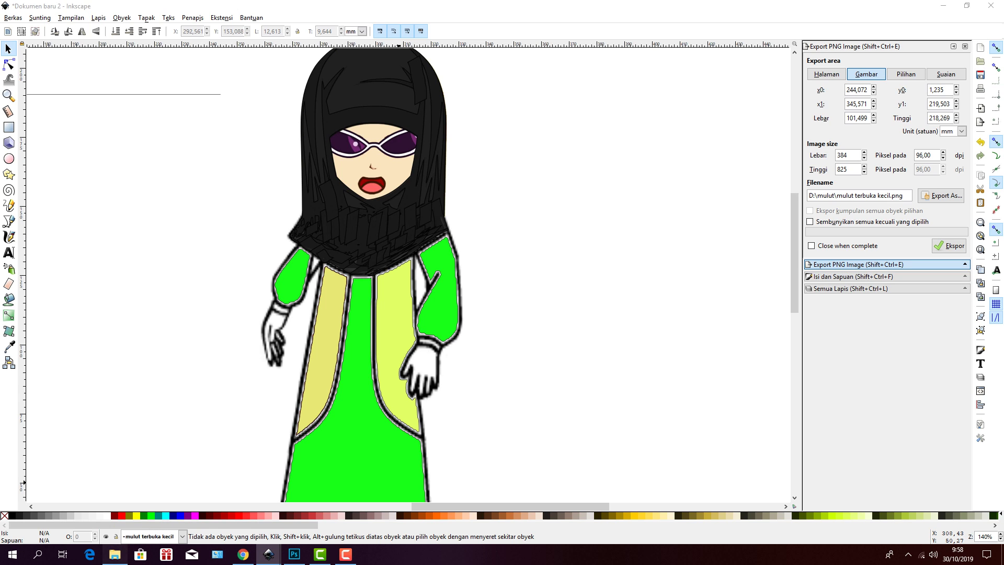
pyautogui.click(115, 554)
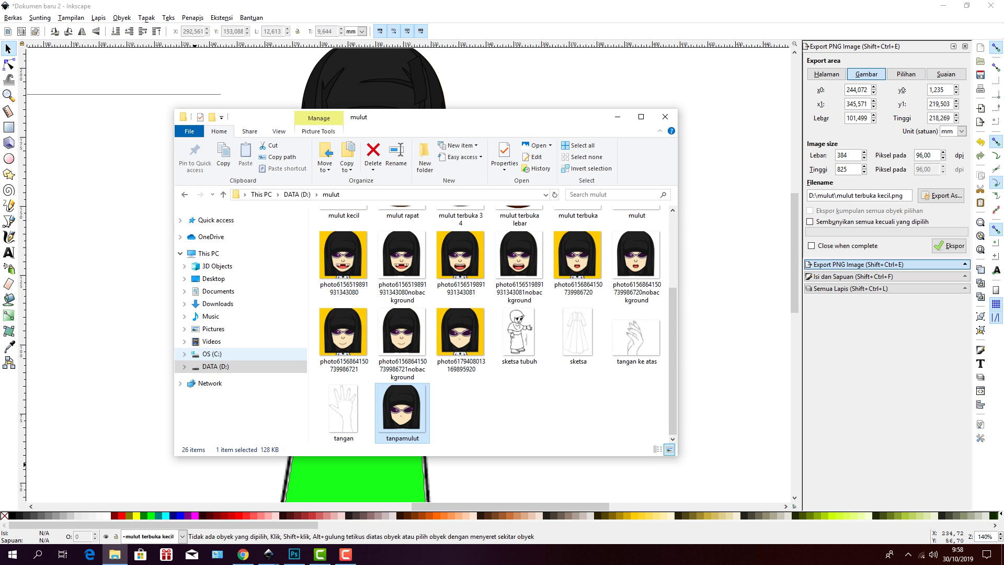
pyautogui.click(215, 366)
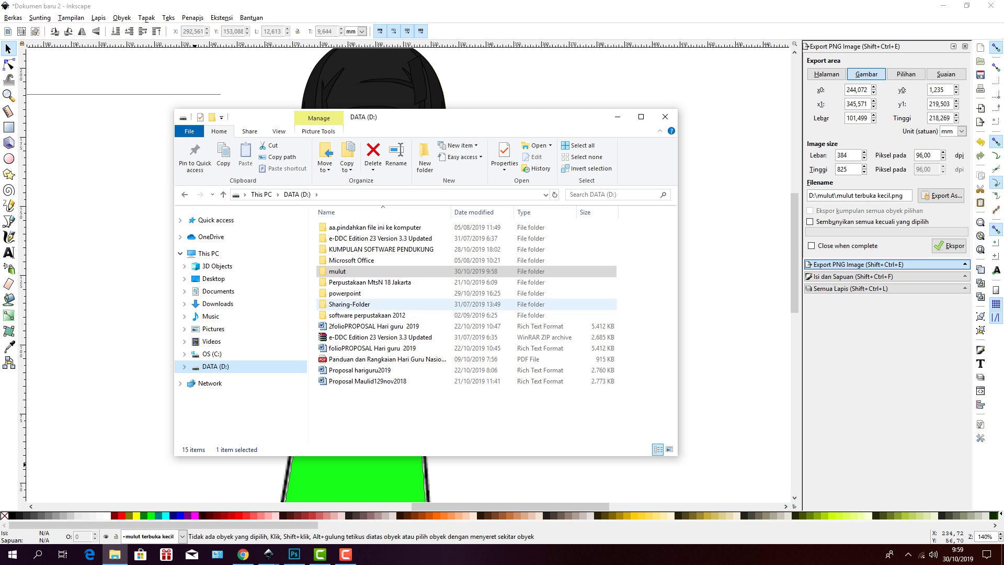
pyautogui.doubleClick(350, 303)
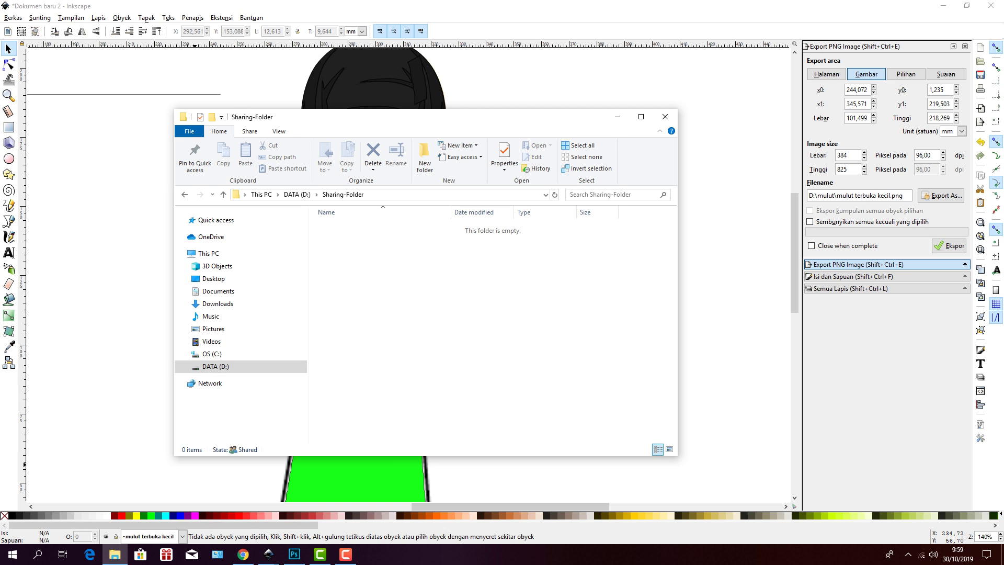
pyautogui.click(184, 194)
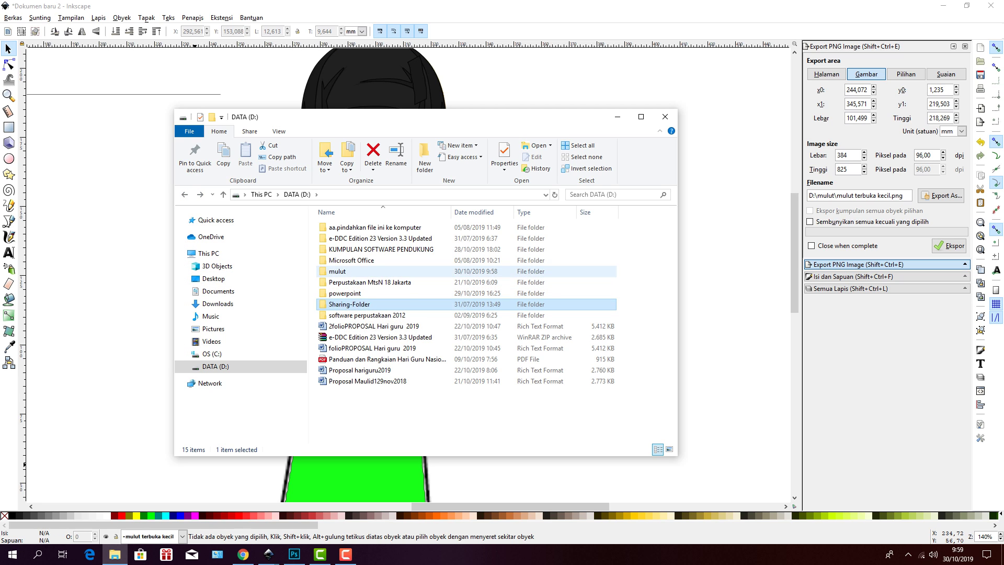
pyautogui.doubleClick(337, 271)
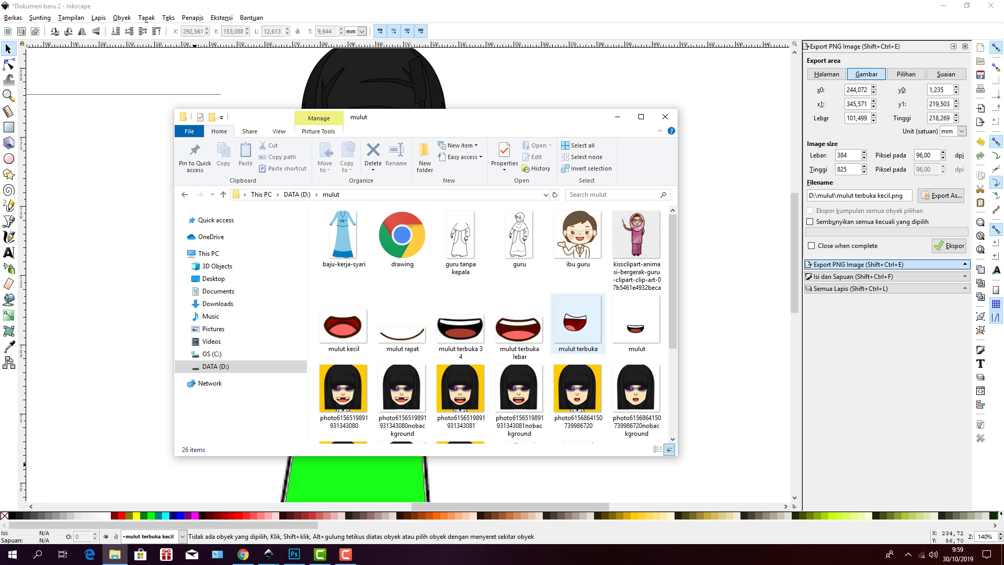
# - Check the mulut folder, then search the DATA (D:) drive and its subfolders for *.png files
pyautogui.scroll(-5, 492, 324)
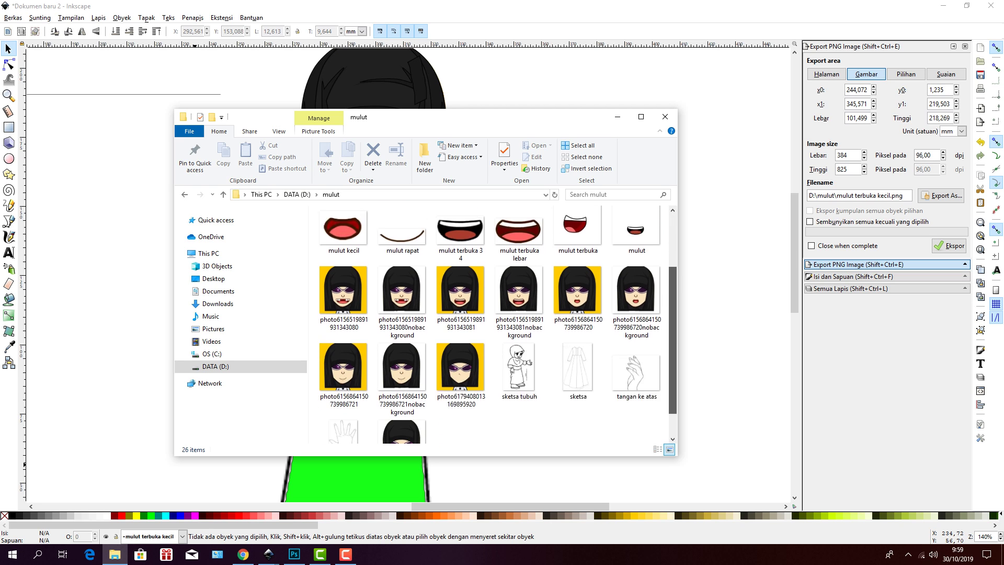
pyautogui.scroll(5, 460, 325)
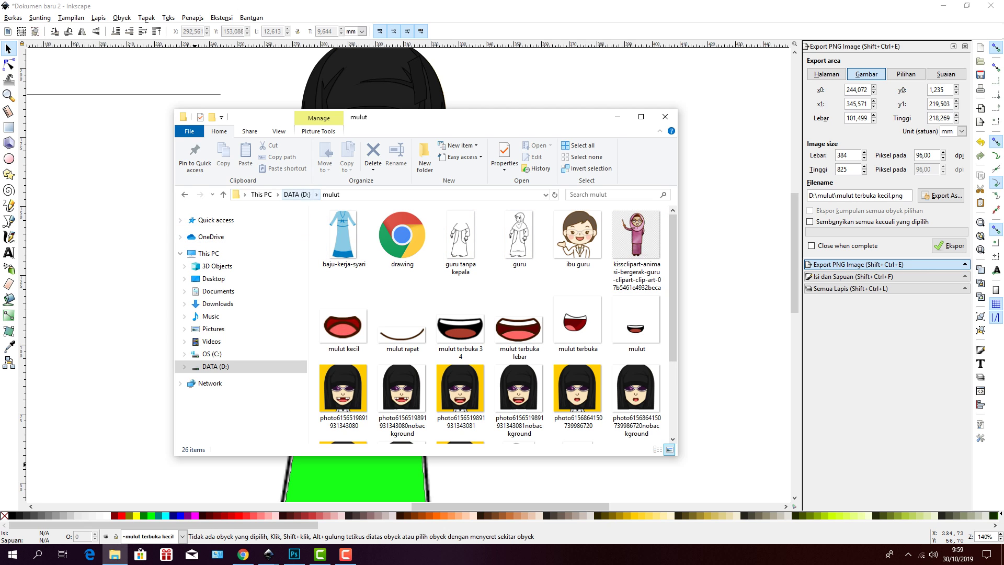
pyautogui.click(297, 194)
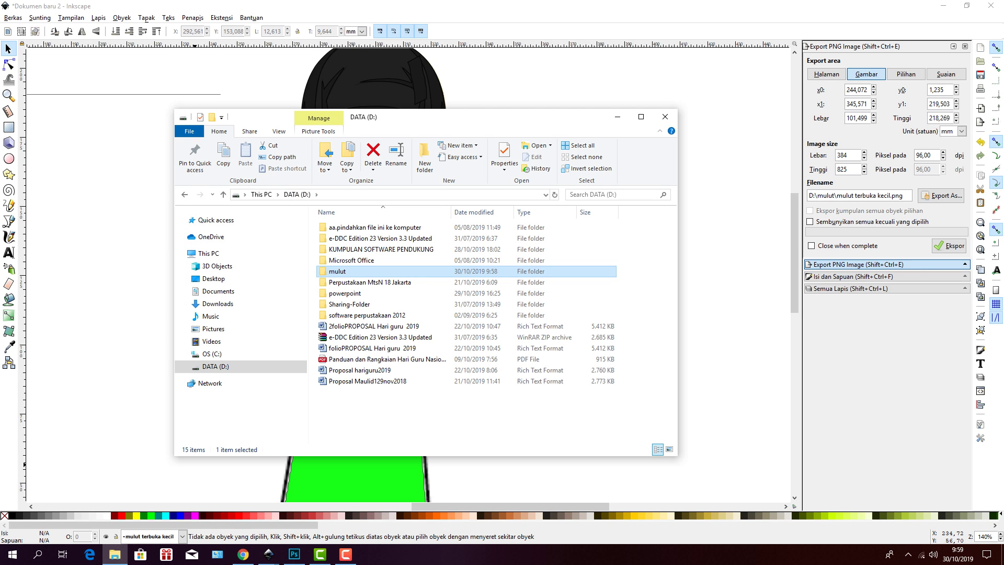
pyautogui.click(612, 194)
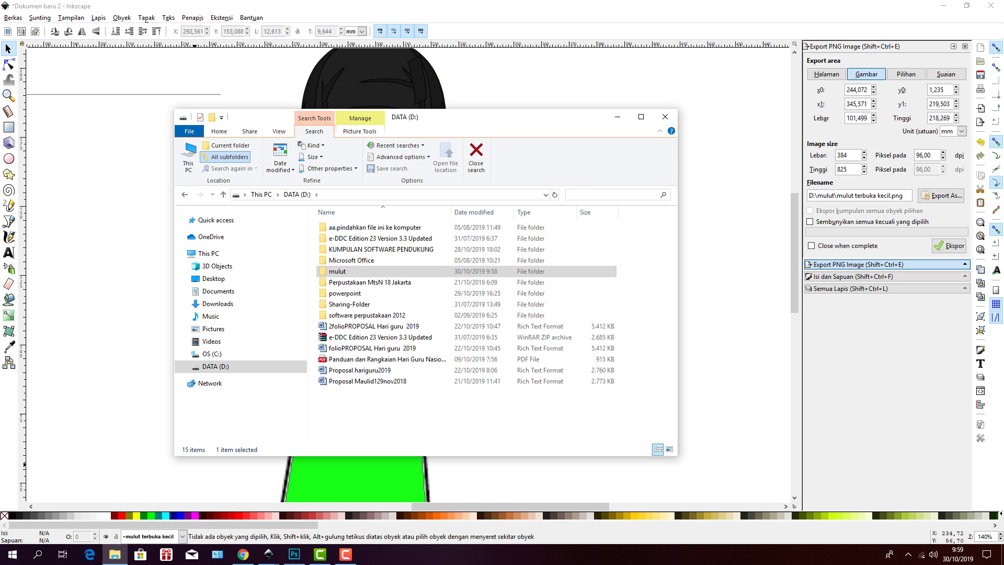
pyautogui.write('*.png')
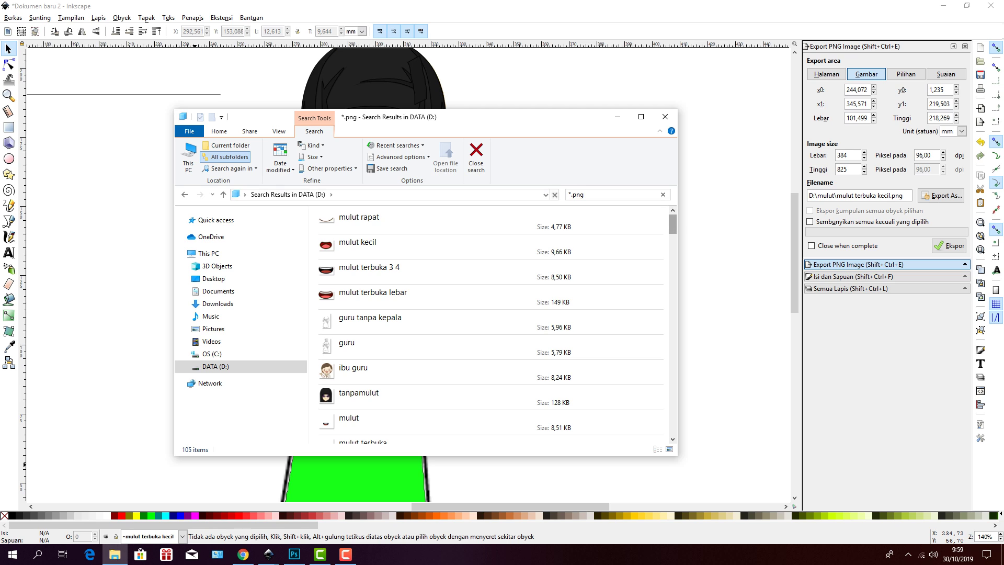
# - Look through the *.png search results for the exported mouth images
pyautogui.scroll(-2, 491, 324)
pyautogui.scroll(-7, 492, 324)
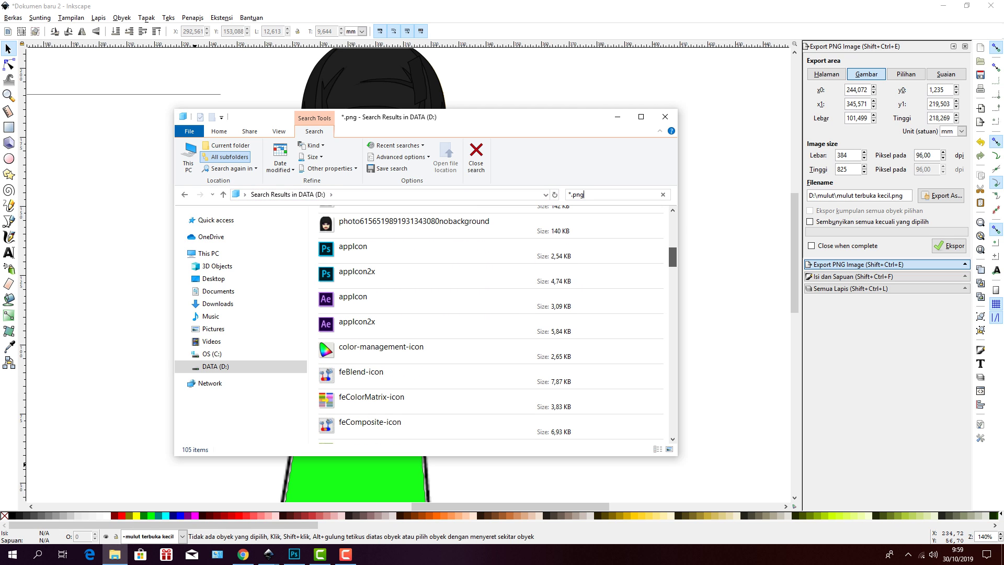
pyautogui.scroll(-4, 492, 324)
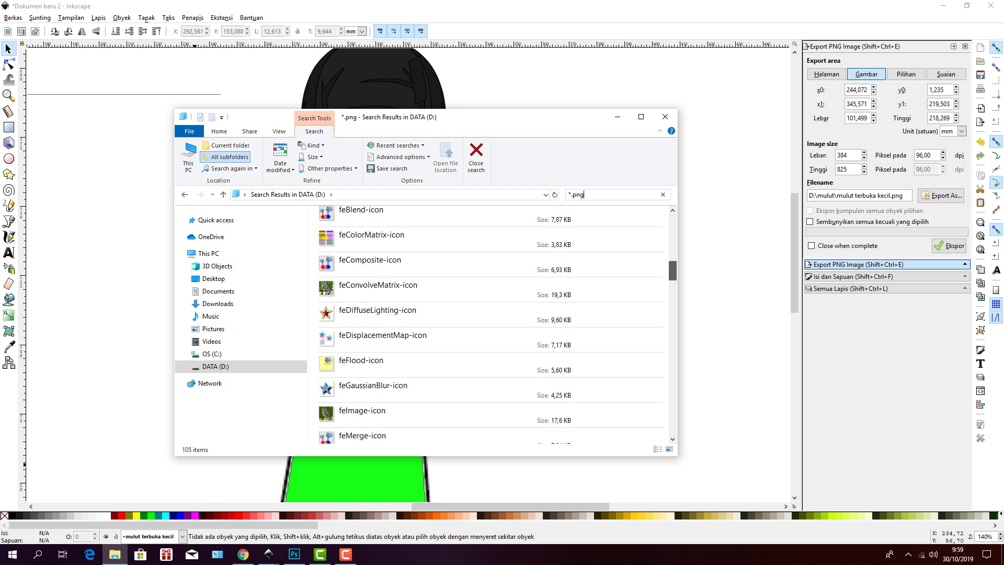
pyautogui.scroll(-5, 491, 324)
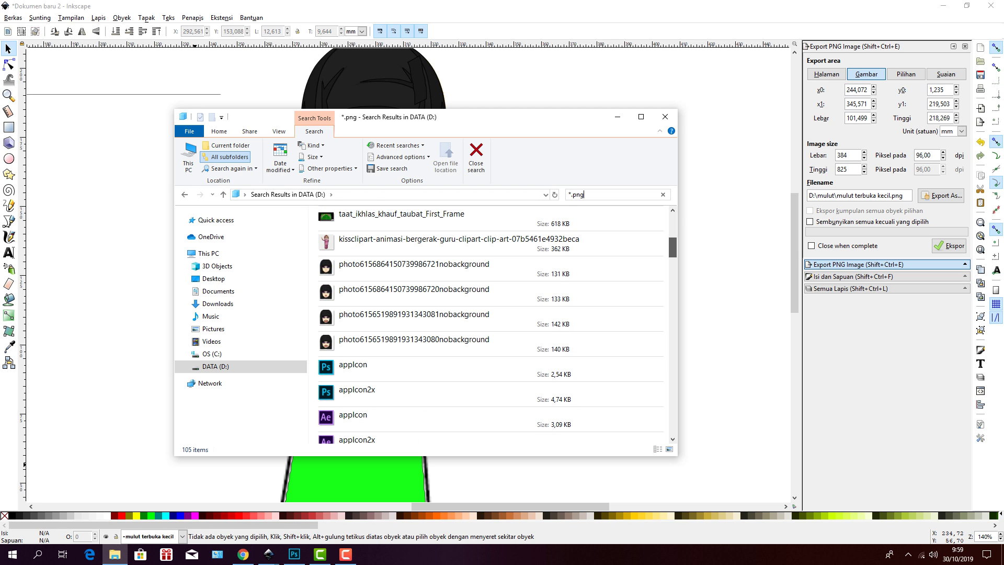
pyautogui.scroll(5, 491, 324)
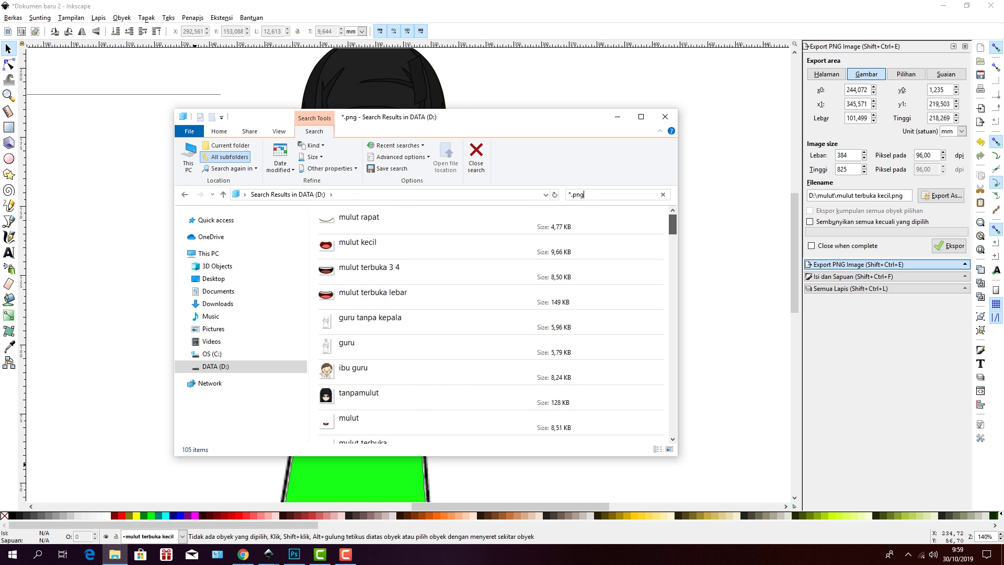
pyautogui.scroll(-8, 492, 324)
pyautogui.scroll(-5, 492, 324)
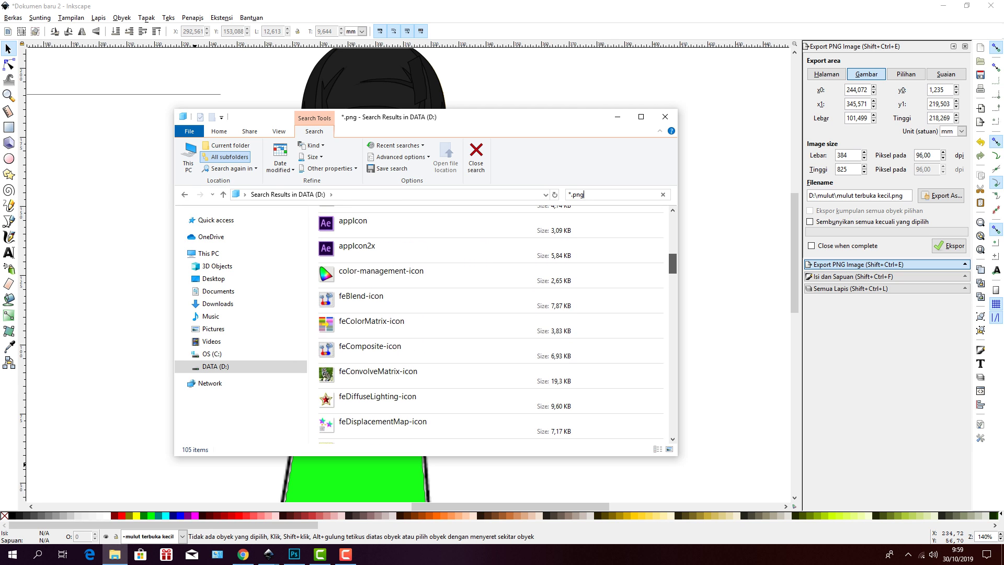
pyautogui.scroll(-3, 492, 324)
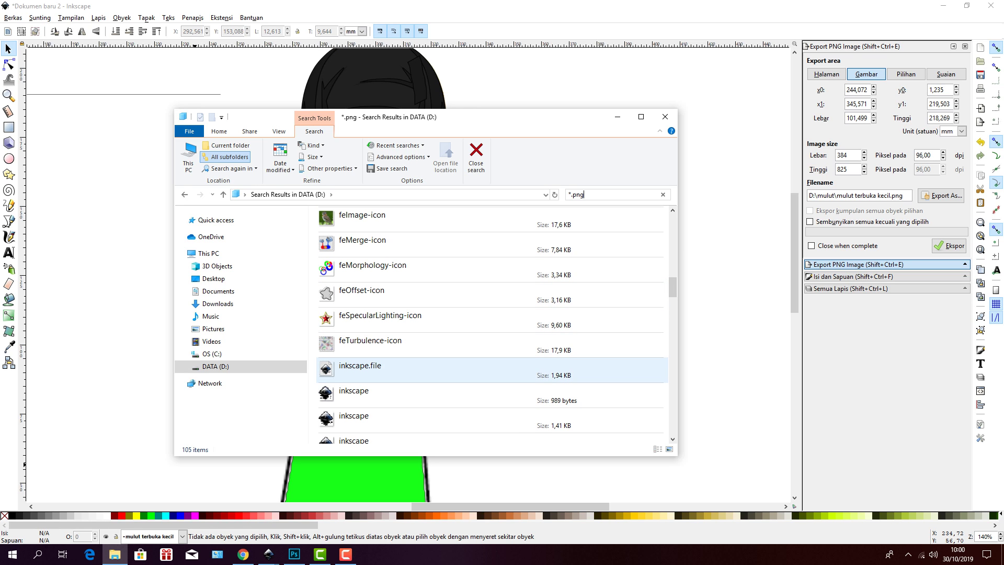
# - Open the inkscape.file image and the inkscape image listed below it, closing each one after viewing
pyautogui.click(366, 368)
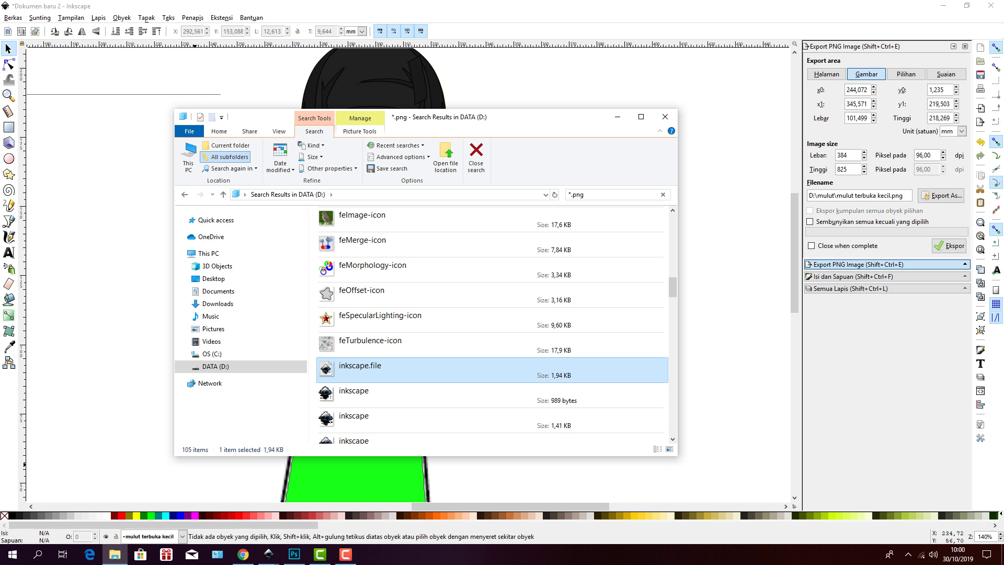
pyautogui.press('Return')
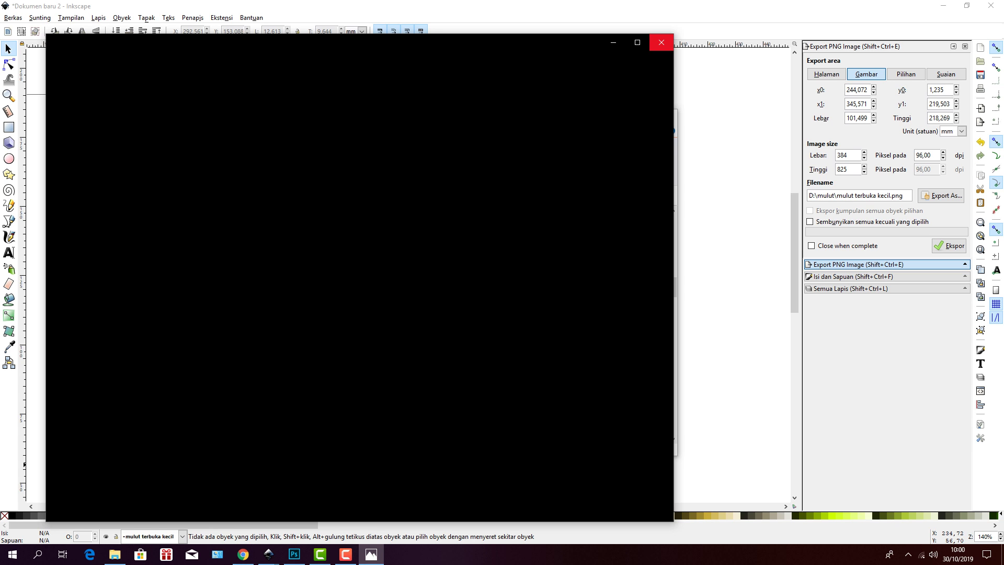
pyautogui.click(661, 42)
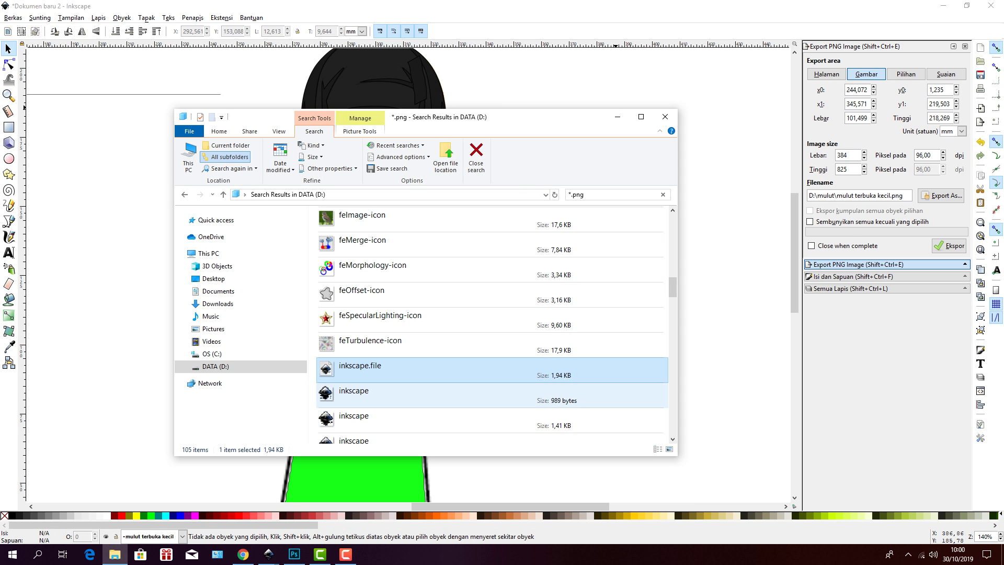
pyautogui.press('Down')
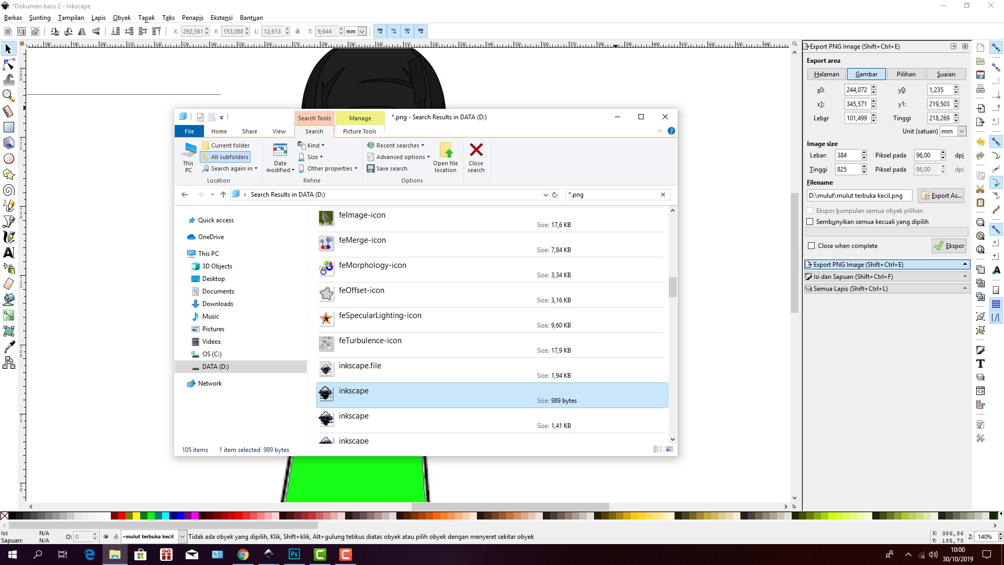
pyautogui.press('Return')
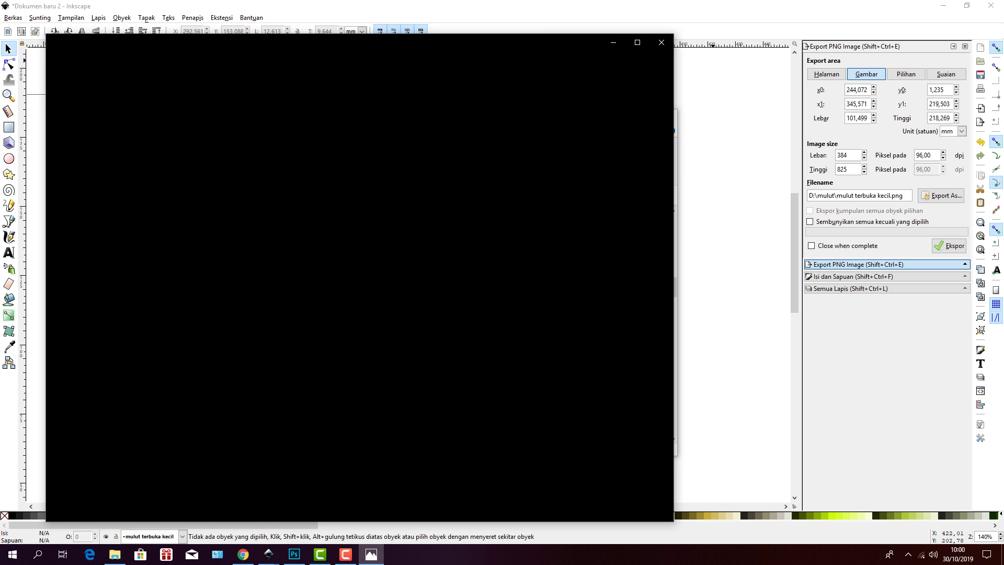
pyautogui.click(661, 42)
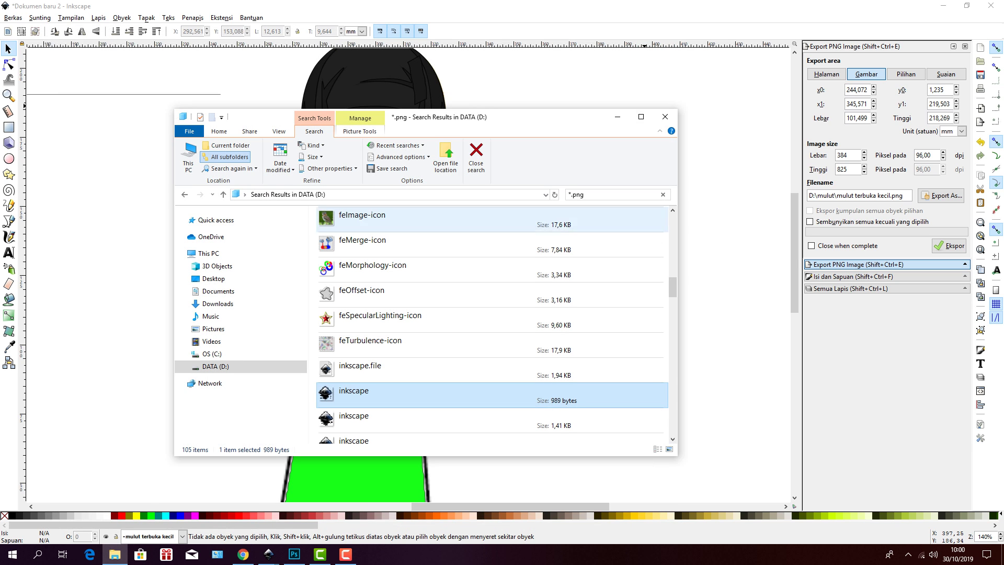
# - Go over the PNG search results again from the first mouth images down to the inkscape and pixelart-dialog entries
pyautogui.scroll(10, 491, 324)
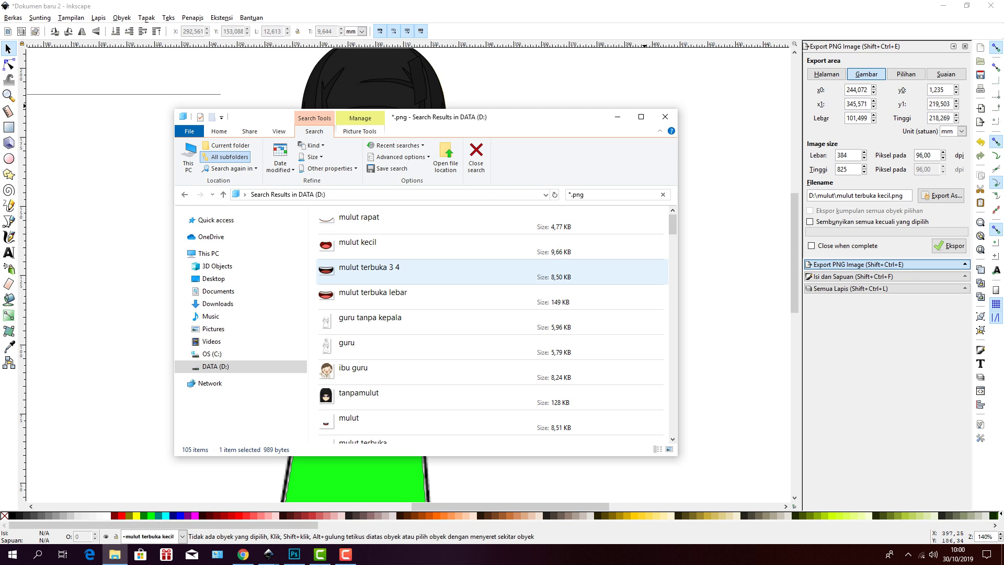
pyautogui.scroll(-1, 492, 263)
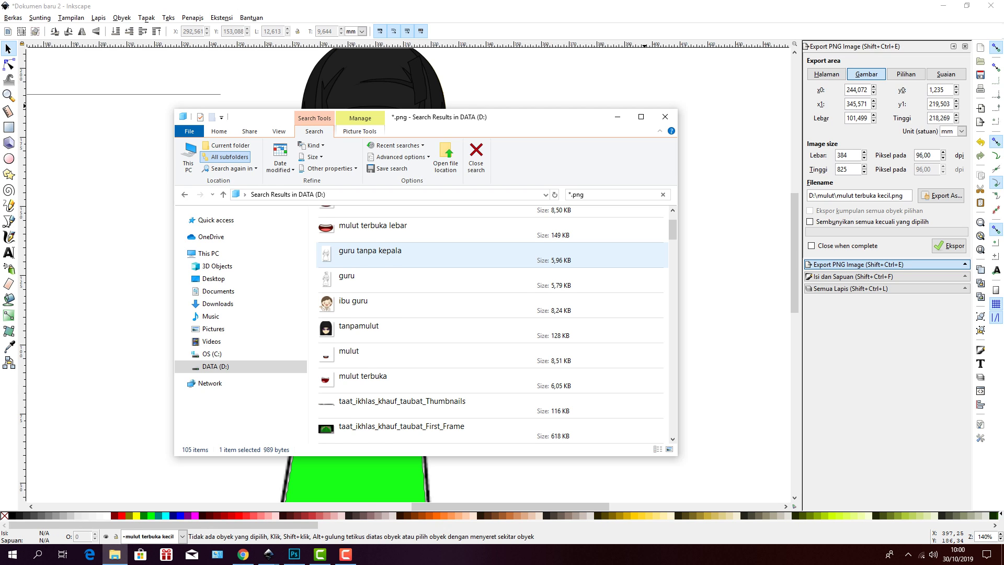
pyautogui.scroll(1, 492, 263)
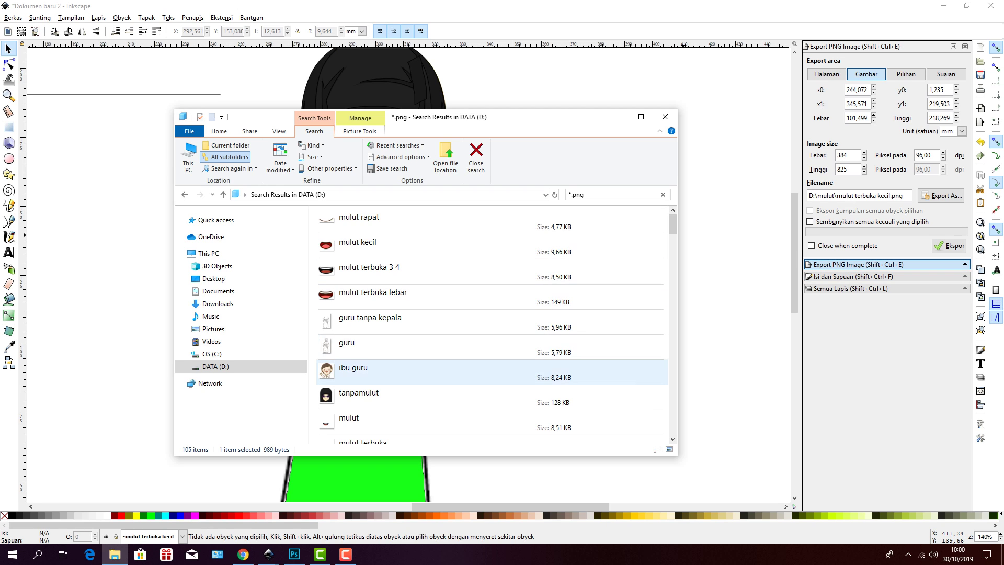
pyautogui.scroll(-3, 492, 301)
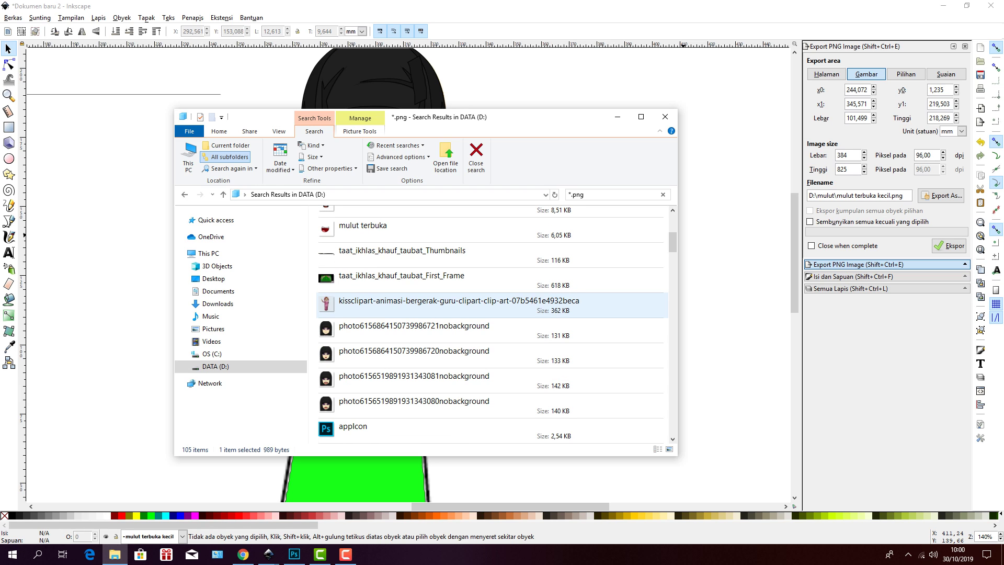
pyautogui.scroll(1, 492, 314)
pyautogui.scroll(2, 492, 303)
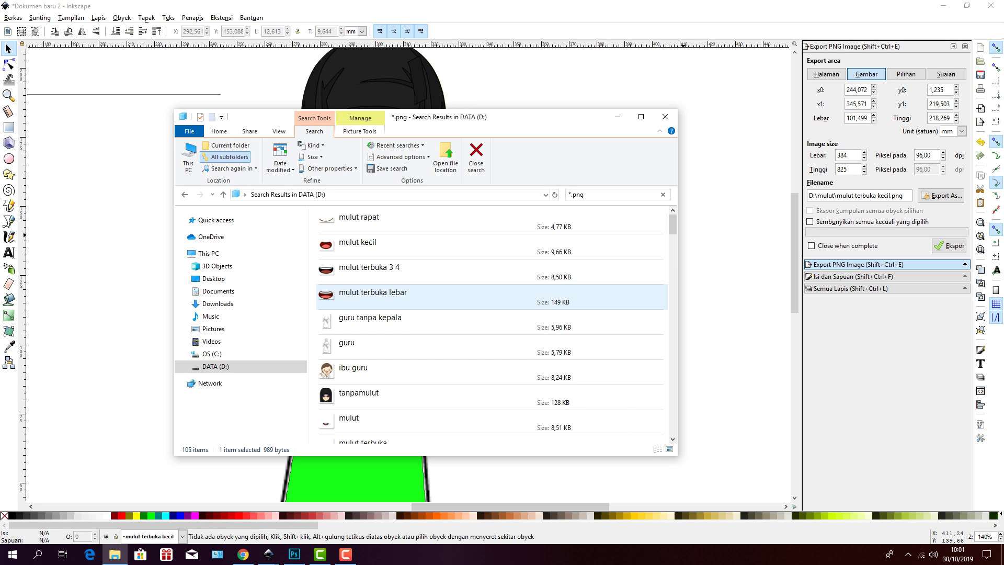
pyautogui.scroll(-2, 492, 303)
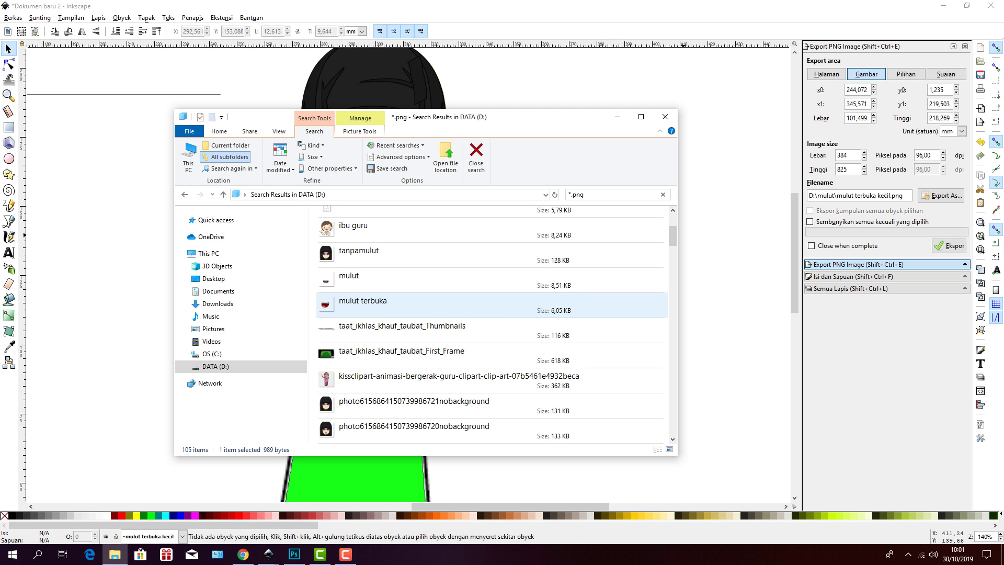
pyautogui.scroll(-2, 491, 304)
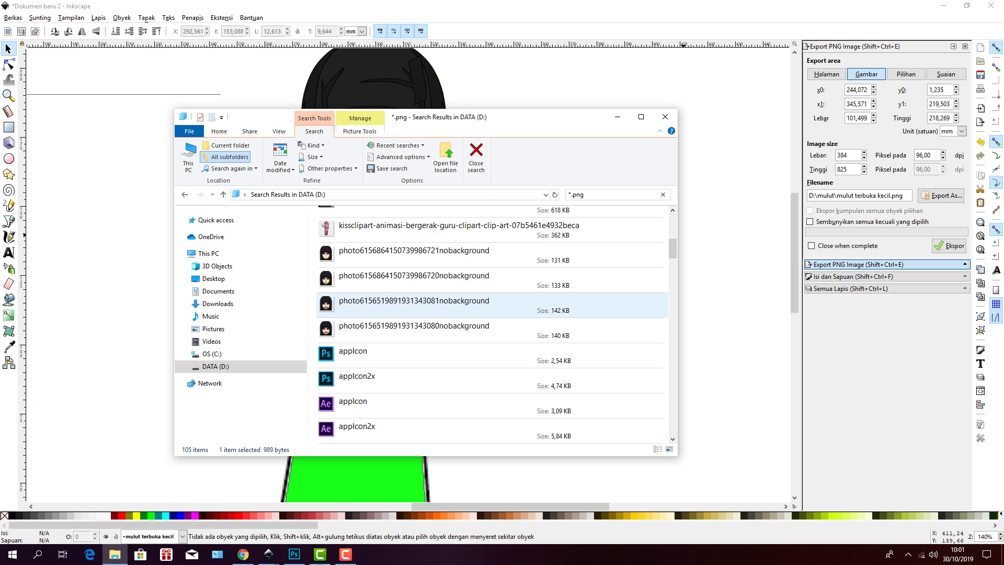
pyautogui.scroll(-3, 491, 304)
pyautogui.scroll(-5, 492, 305)
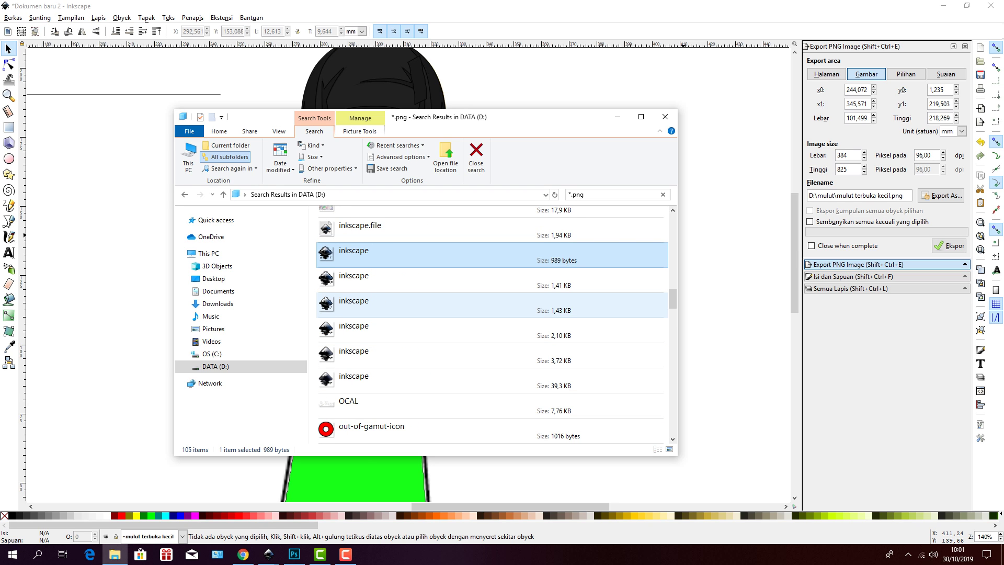
pyautogui.scroll(-1, 492, 305)
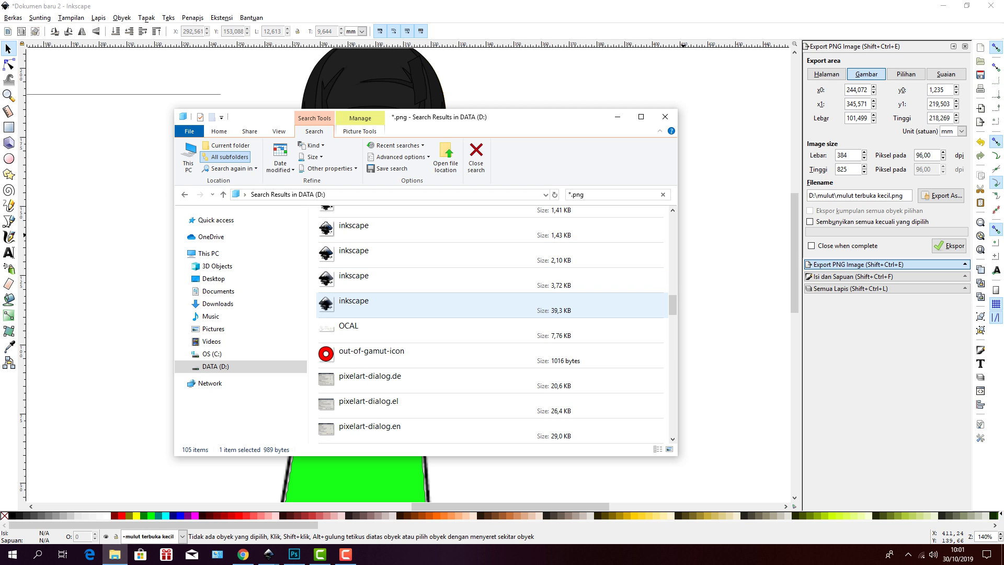
# - View the 39,3 KB inkscape image, and minimize the image viewer and File Explorer to return to Inkscape
pyautogui.click(491, 305)
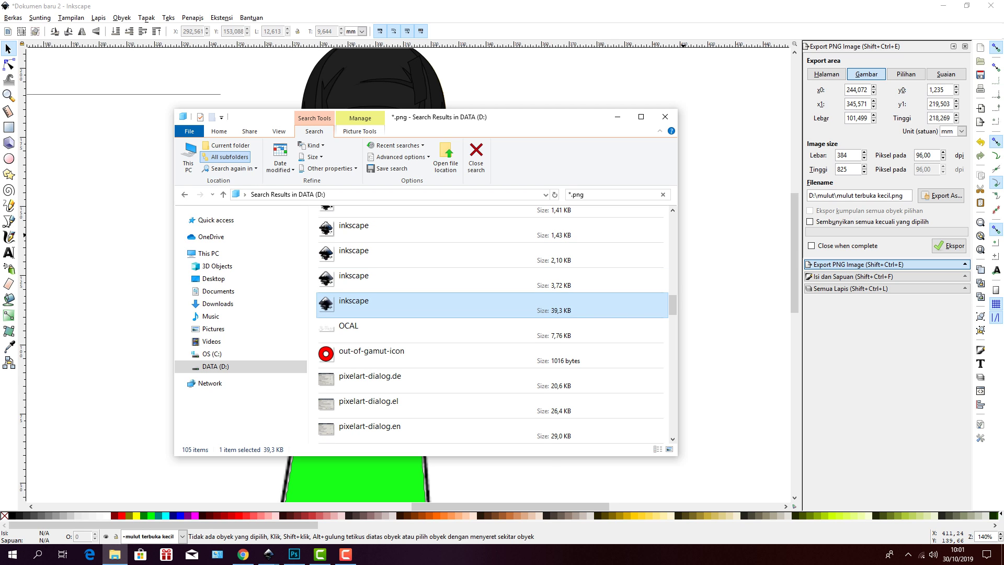
pyautogui.rightClick(390, 305)
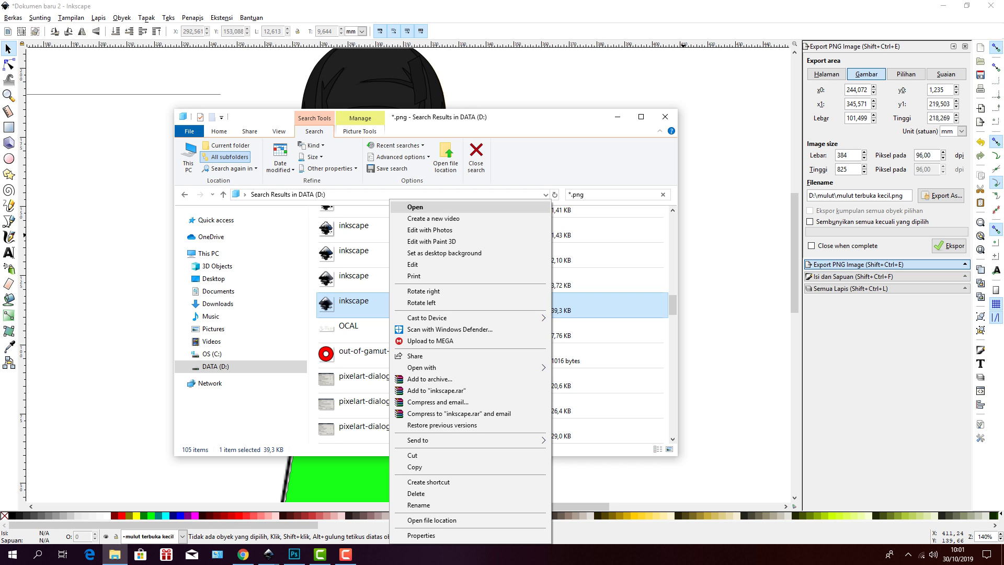
pyautogui.click(416, 207)
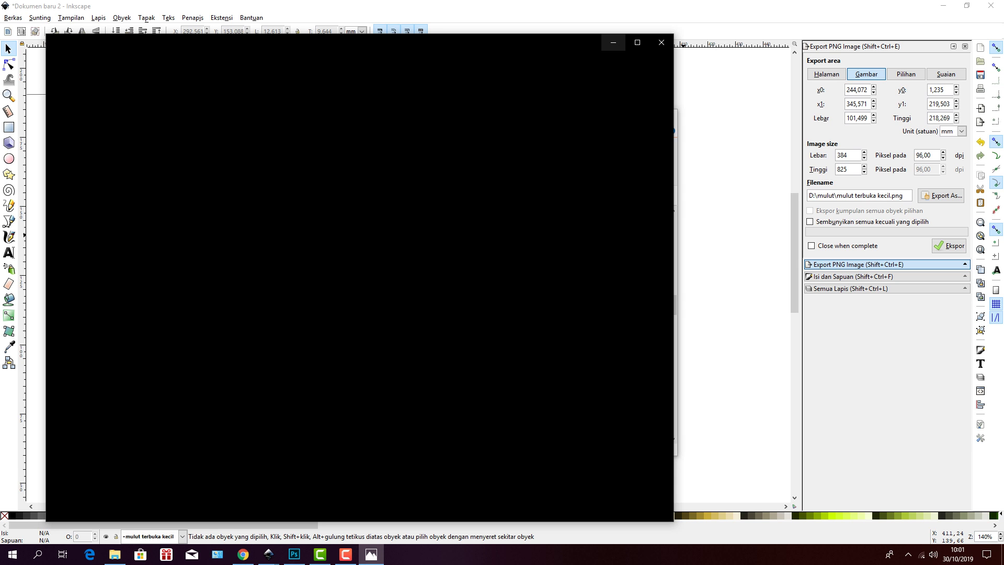
pyautogui.click(613, 43)
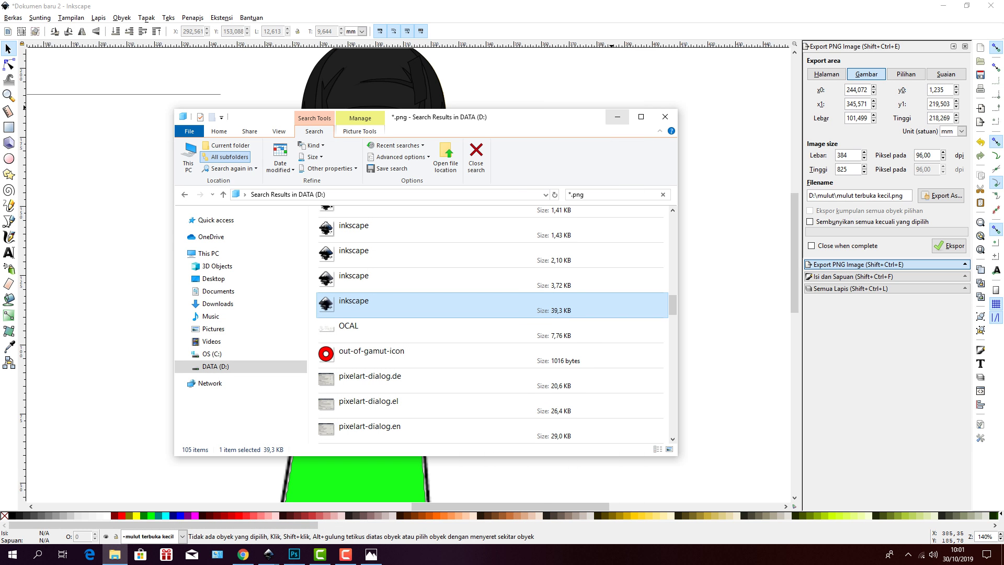
pyautogui.click(616, 115)
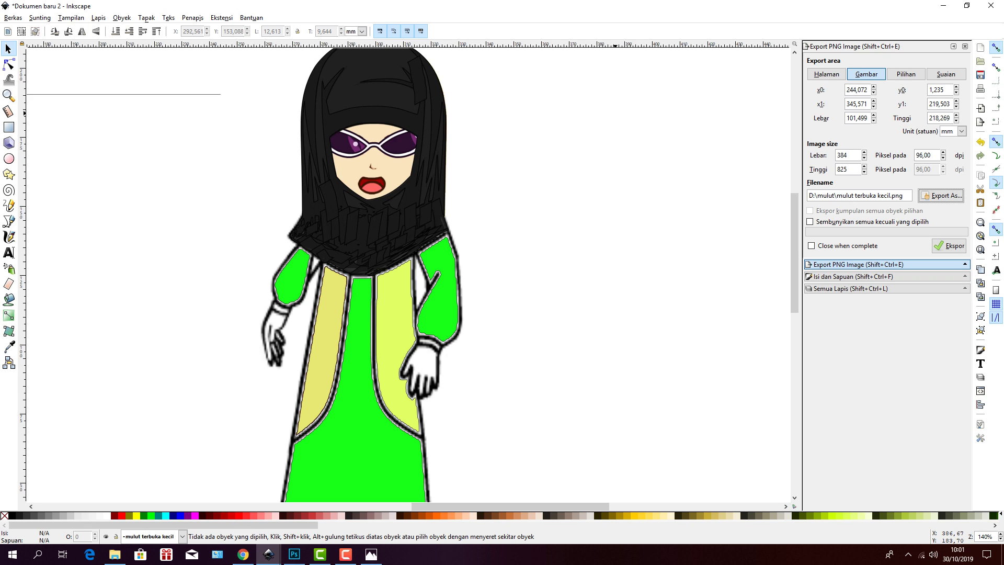
# - Look through the mulut folder's images in the import dialog and close it without importing anything
pyautogui.hotkey('alt', 'b')
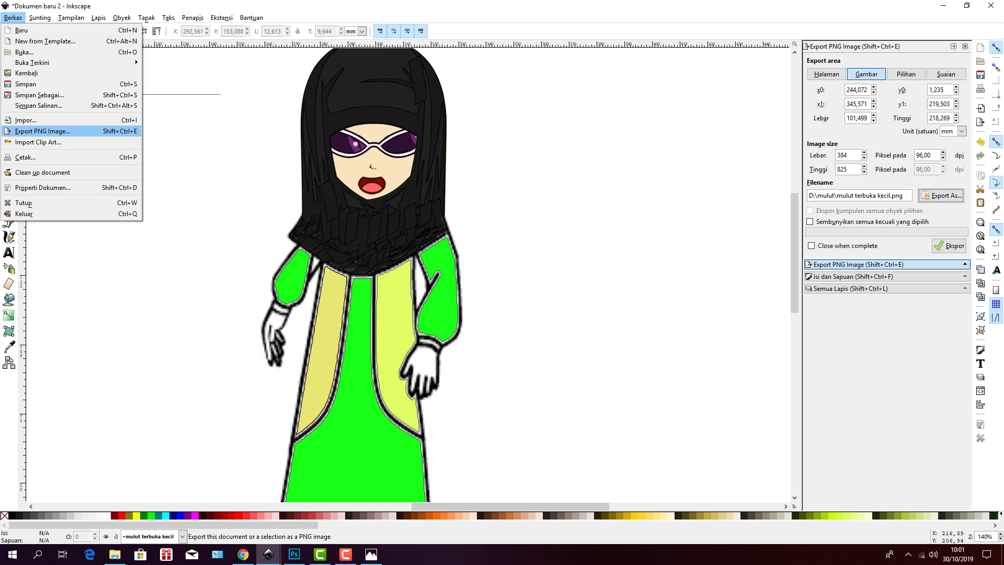
pyautogui.click(44, 130)
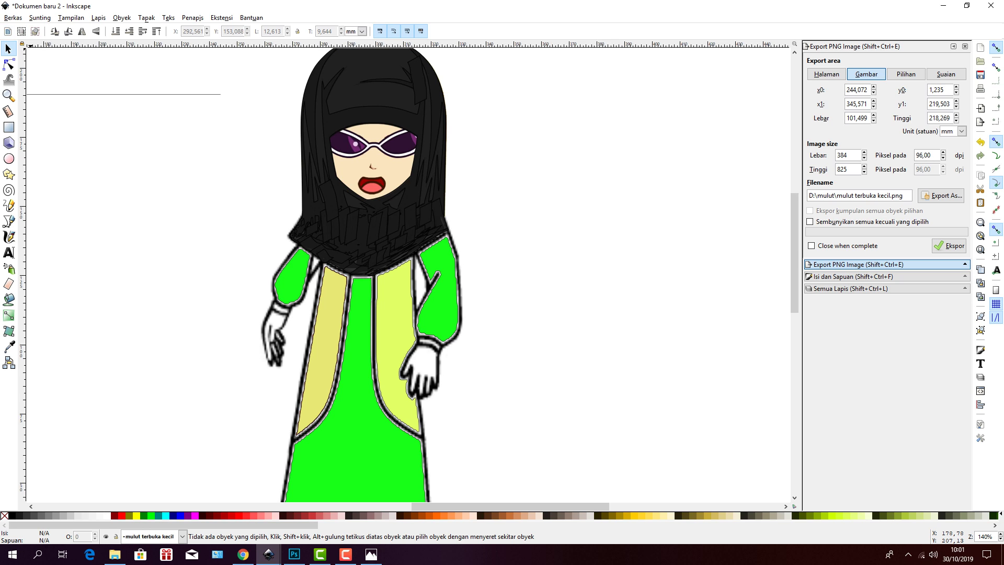
pyautogui.click(13, 18)
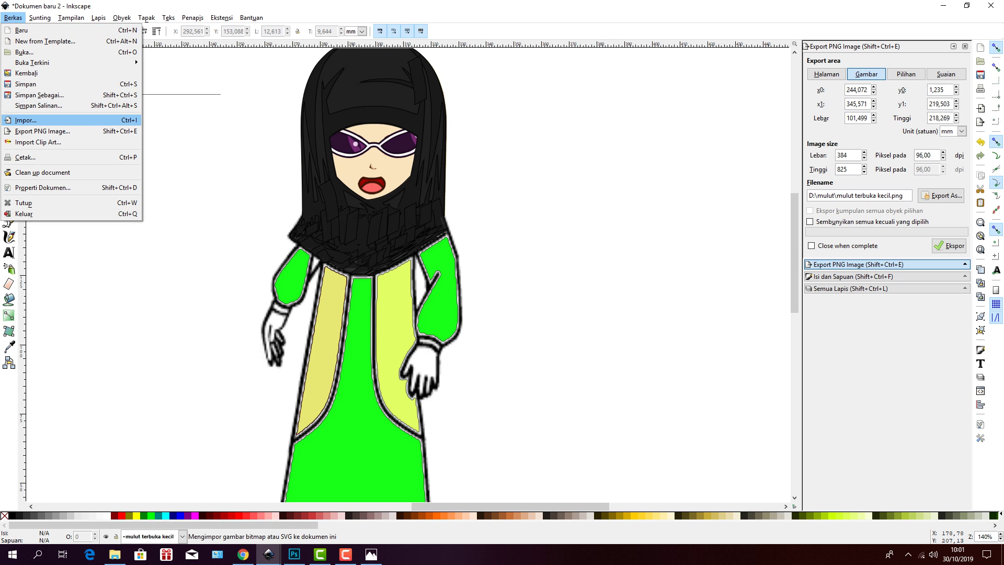
pyautogui.click(25, 119)
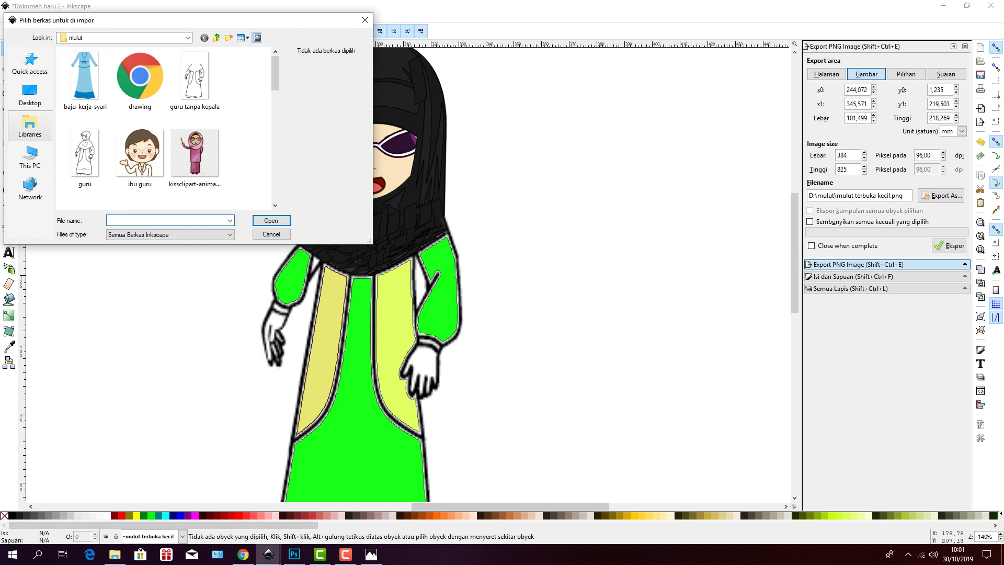
pyautogui.scroll(-10, 167, 128)
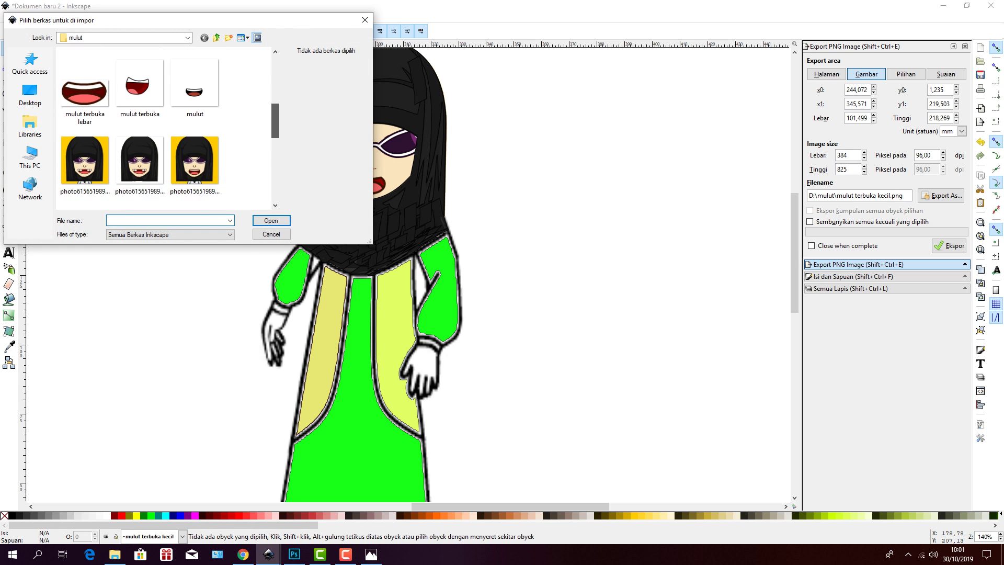
pyautogui.scroll(10, 165, 128)
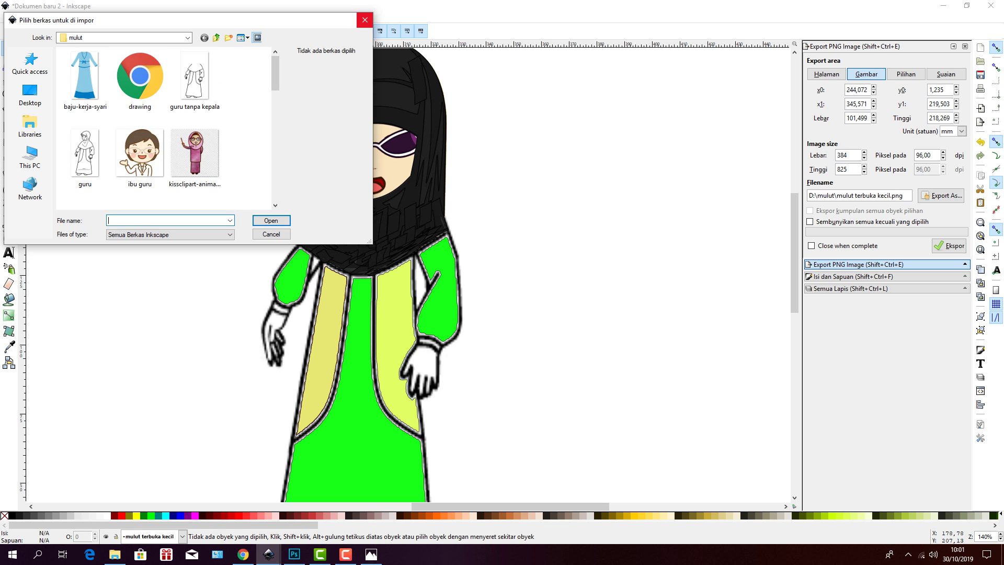
pyautogui.click(365, 20)
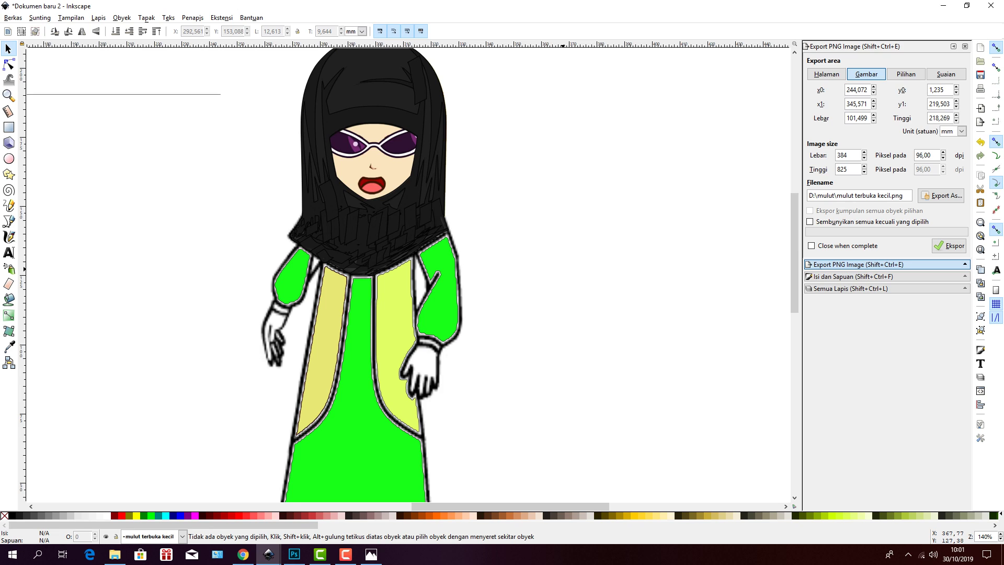
# - Export the whole drawing as a PNG to D:\mulut\mulut terbuka kecil.png
pyautogui.click(883, 265)
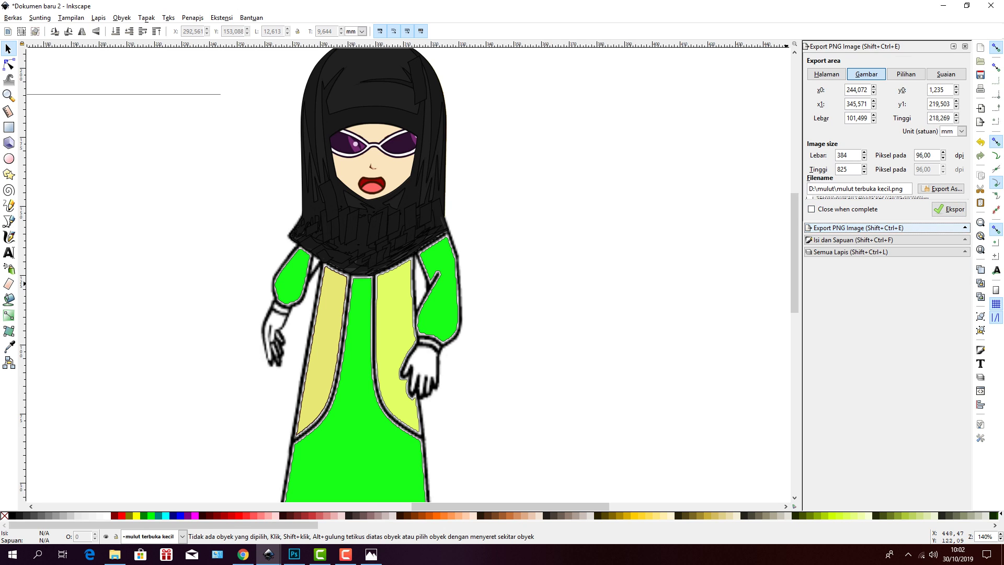
pyautogui.click(852, 239)
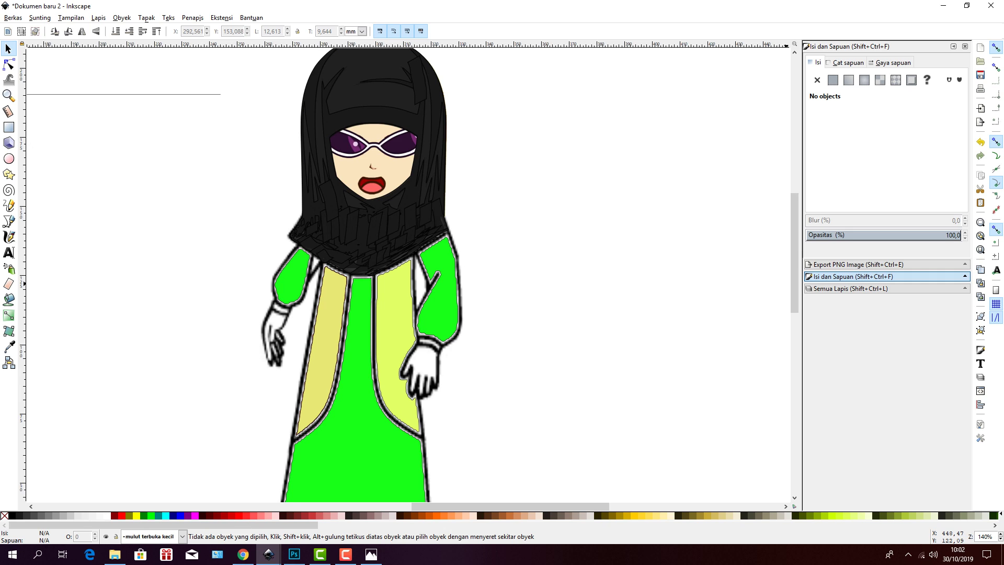
pyautogui.hotkey('ctrl', 'shift', 'e')
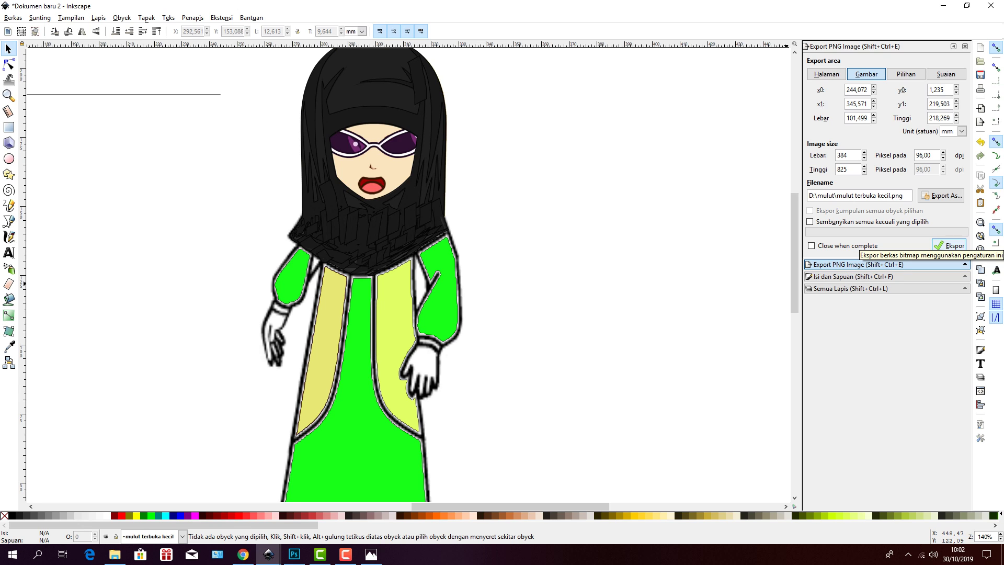
pyautogui.click(948, 246)
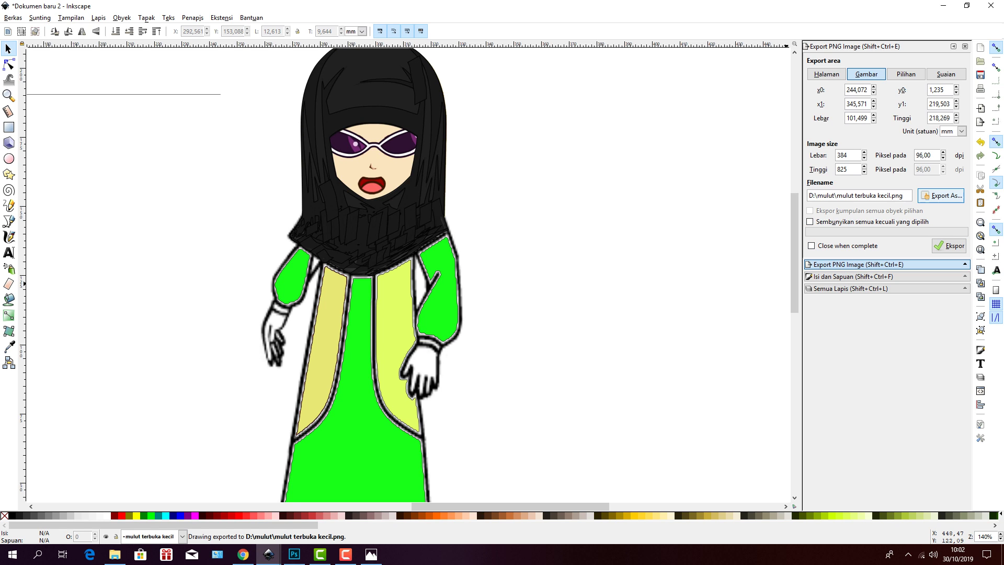
# - Review the files in the D:\mulut export folder and accept mulut terbuka kecil as the PNG file name
pyautogui.click(942, 195)
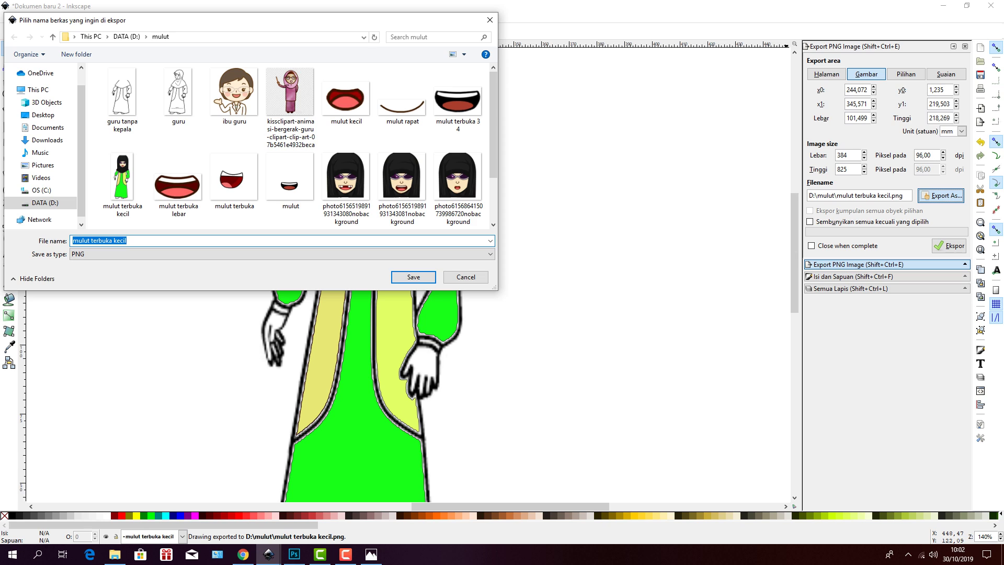
pyautogui.scroll(-3, 291, 146)
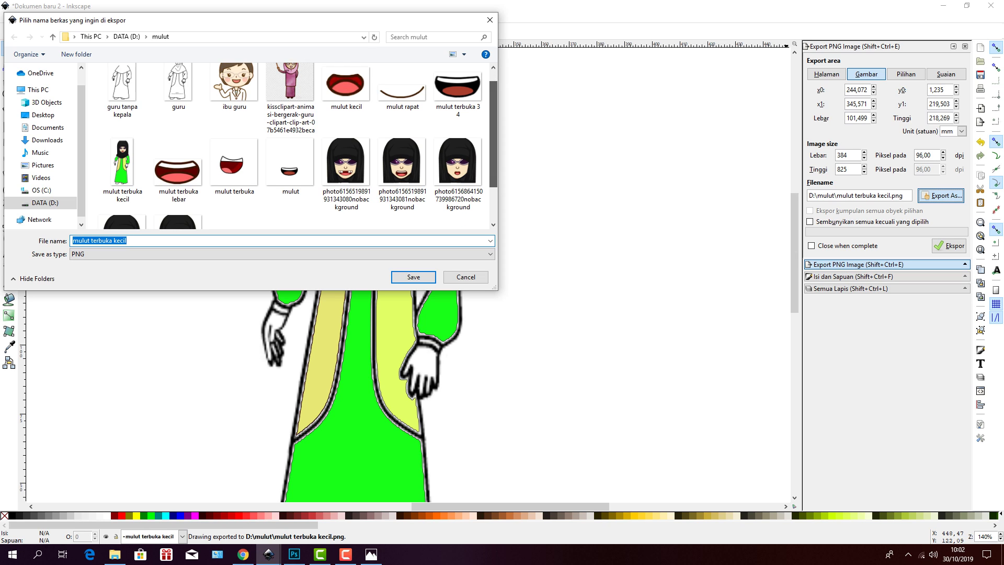
pyautogui.scroll(3, 291, 146)
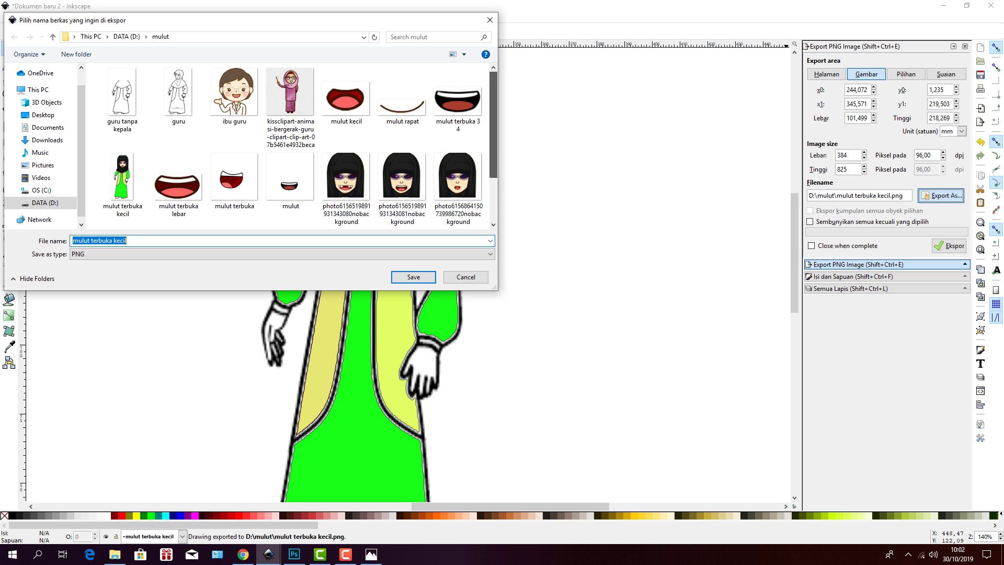
pyautogui.click(412, 276)
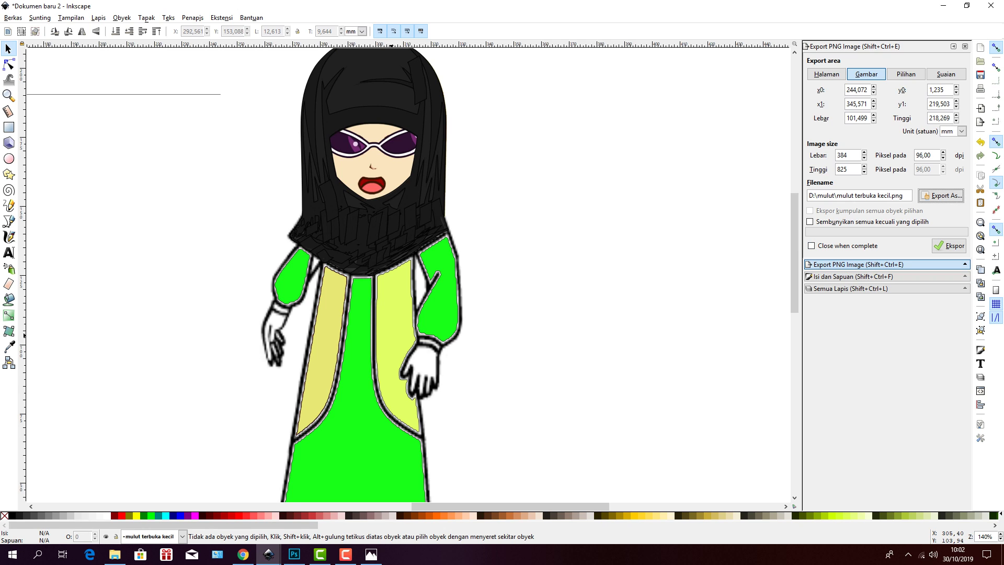
# - Delete the small open mouth from the character's face
pyautogui.click(376, 192)
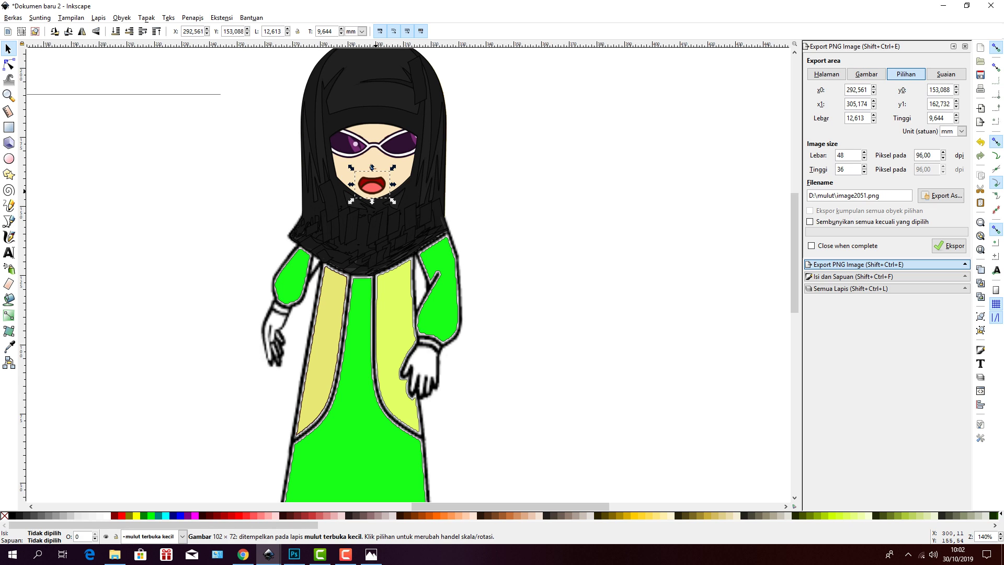
pyautogui.press('Delete')
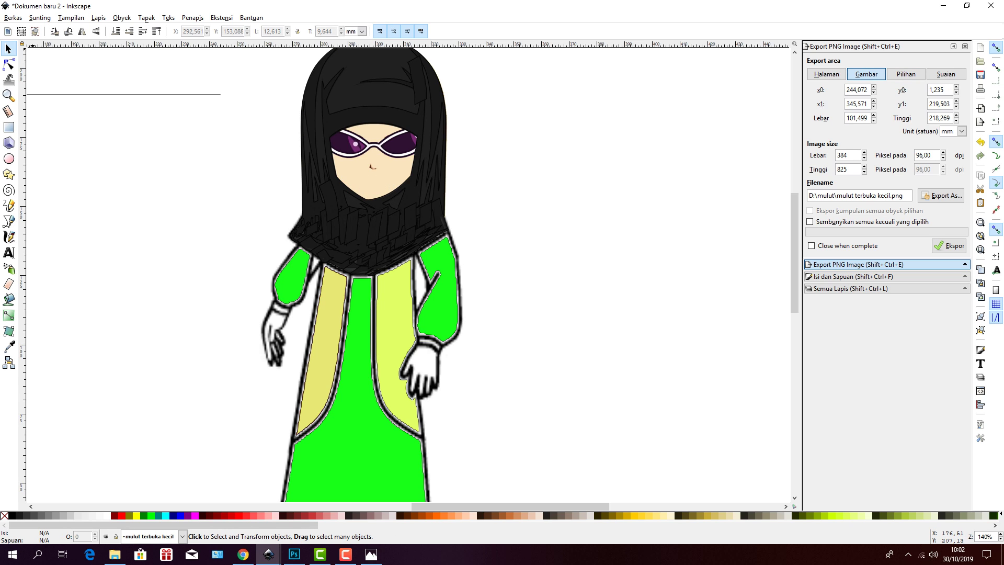
# - Import the mulut terbuka lebar PNG from the mulut folder as an embedded image
pyautogui.click(13, 17)
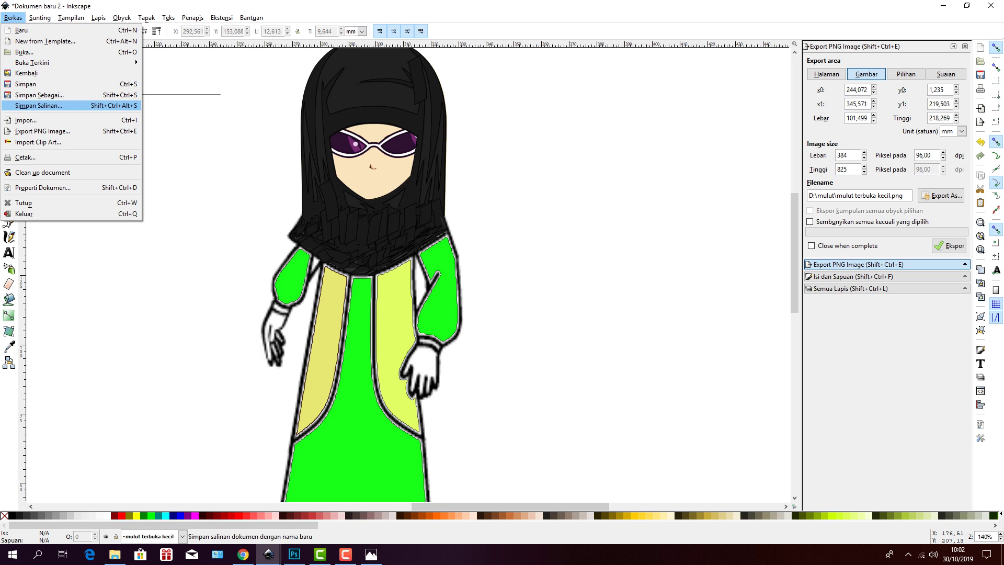
pyautogui.click(31, 120)
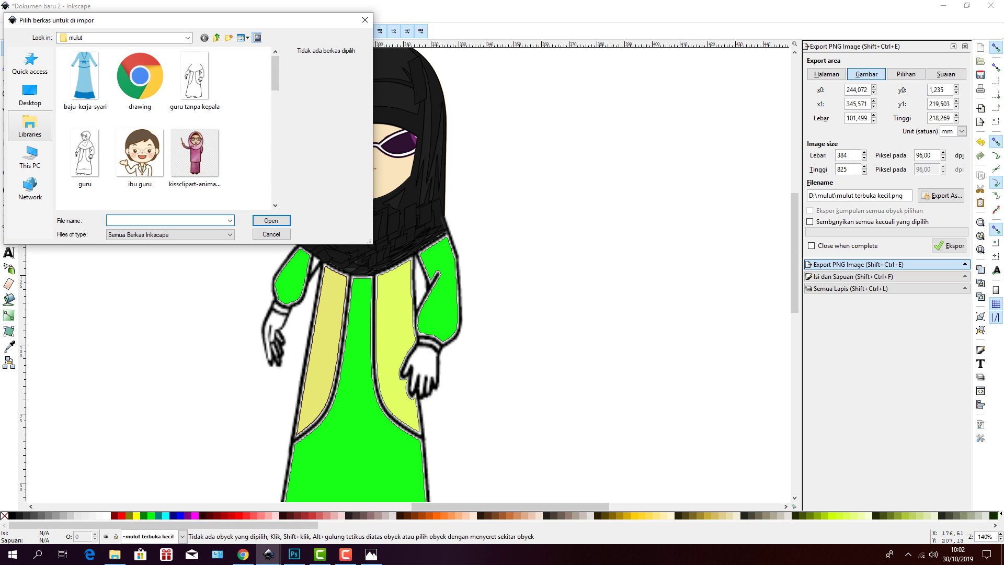
pyautogui.scroll(-3, 167, 129)
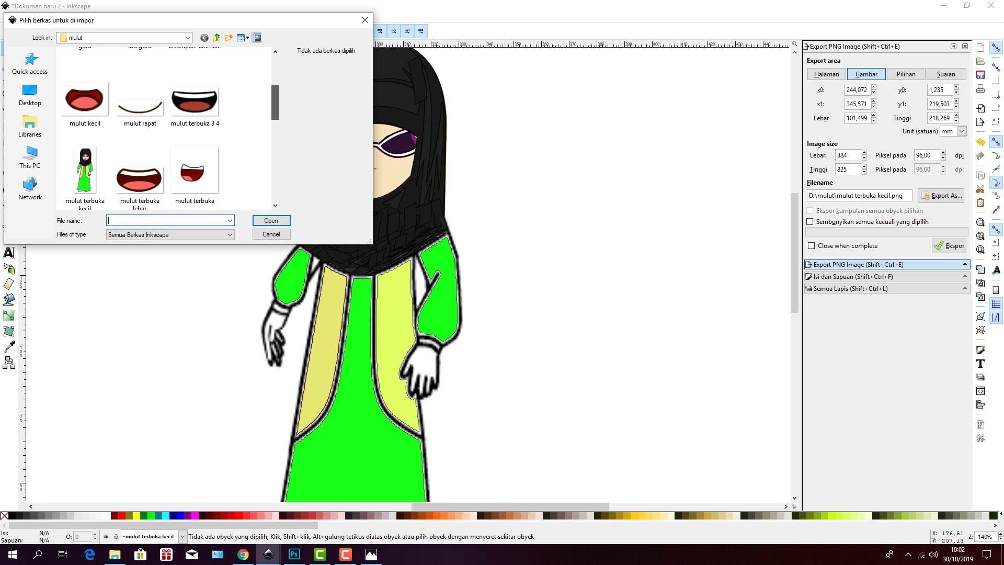
pyautogui.scroll(-1, 141, 129)
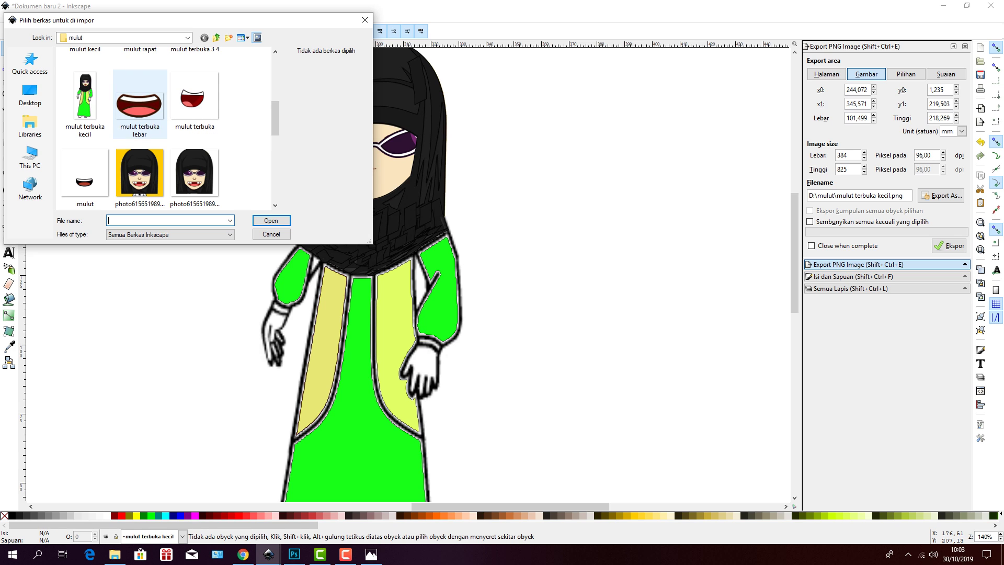
pyautogui.click(139, 104)
pyautogui.click(271, 220)
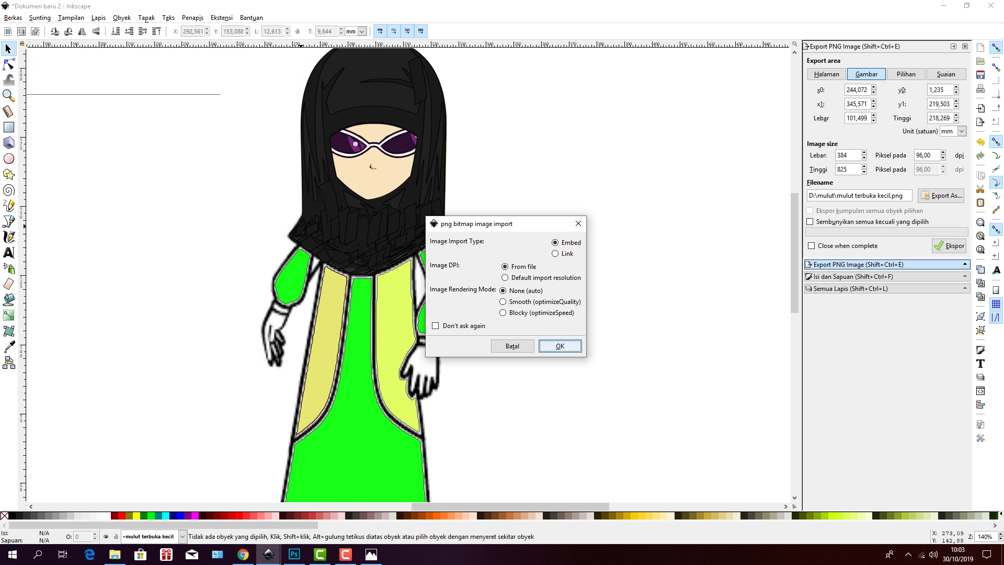
pyautogui.press('Return')
# - Try fitting the imported wide open mouth onto the character's face at about 9 by 8 mm, and delete it
pyautogui.moveTo(486, 304); pyautogui.dragTo(568, 329)
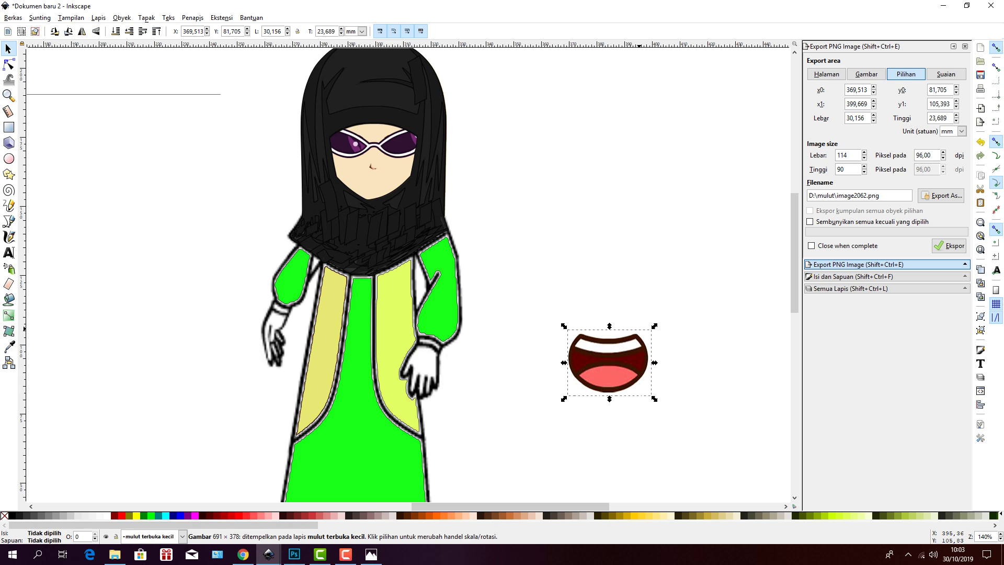
pyautogui.moveTo(654, 325); pyautogui.dragTo(638, 347)
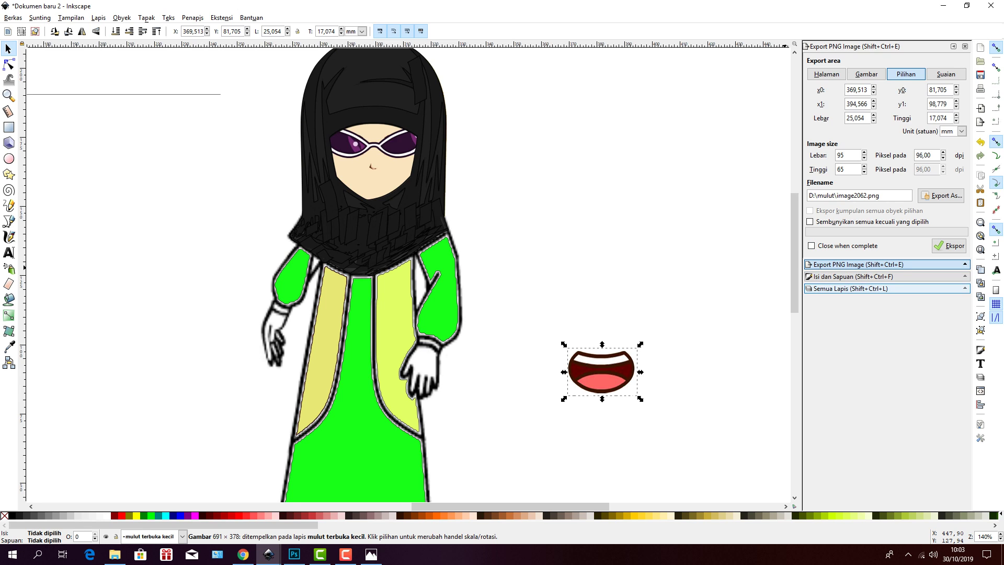
pyautogui.click(850, 288)
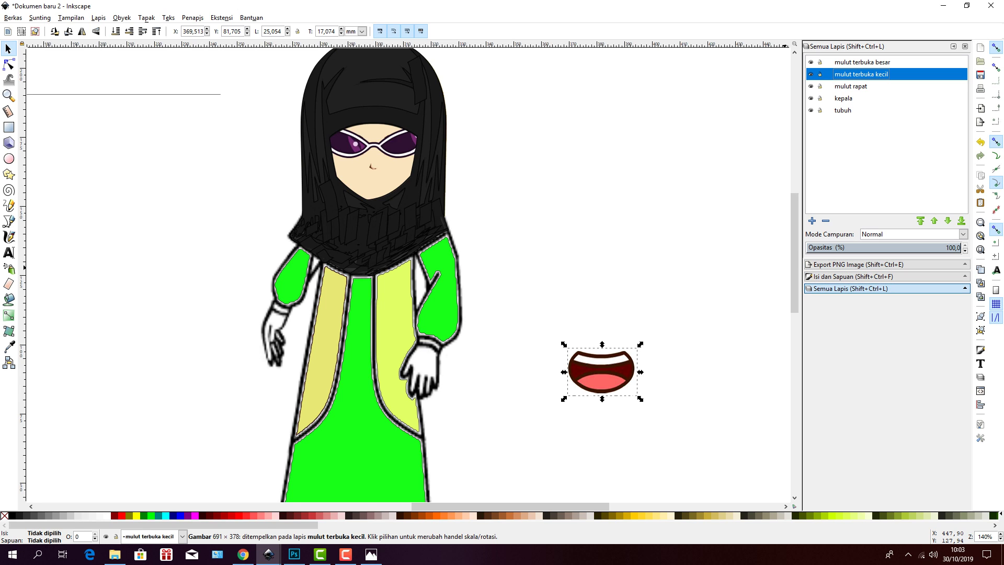
pyautogui.click(861, 62)
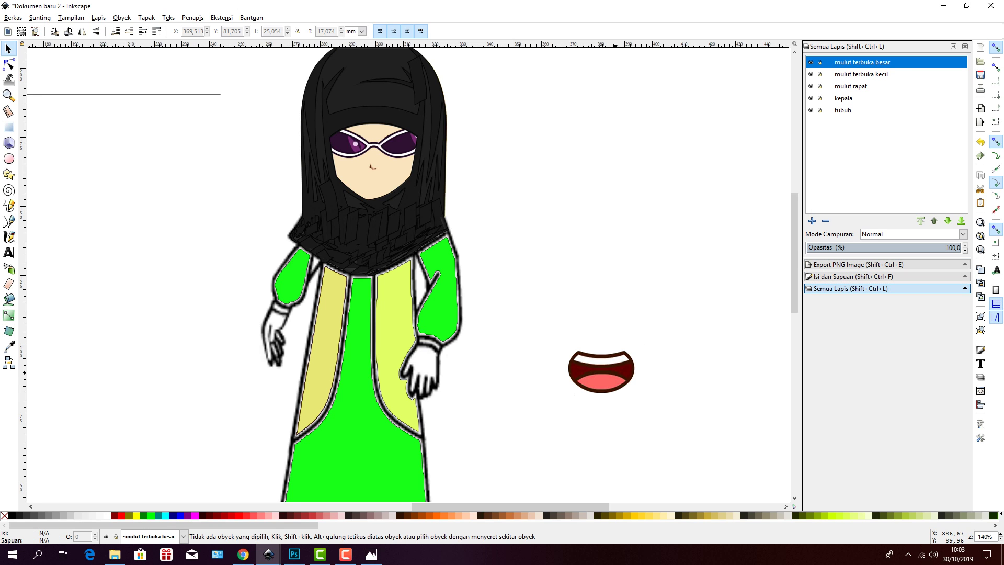
pyautogui.click(615, 373)
pyautogui.moveTo(612, 372); pyautogui.dragTo(358, 172)
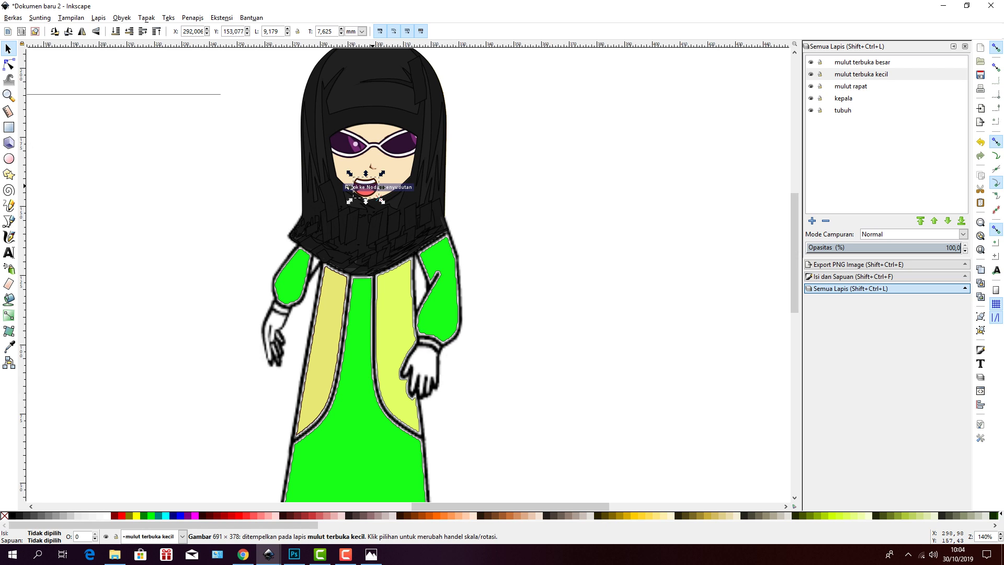
pyautogui.press('Delete')
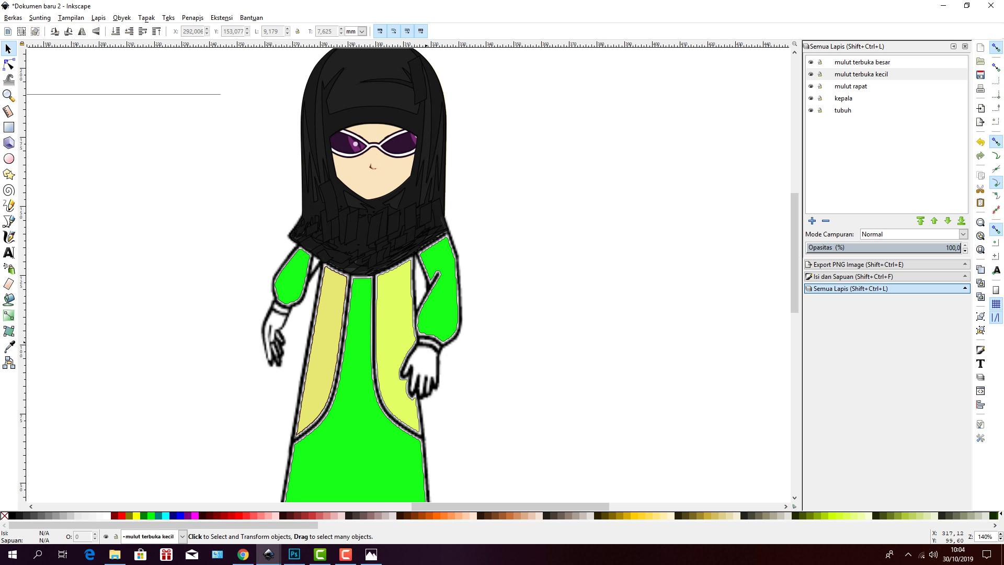
# - Import the mulut terbuka lebar PNG from the mulut folder as an embedded image at its file resolution
pyautogui.click(115, 555)
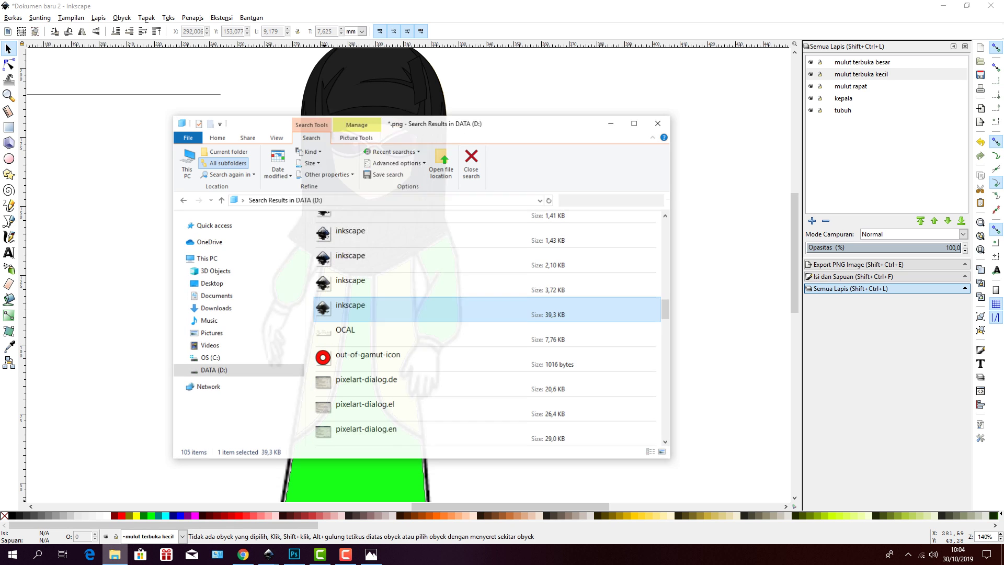
pyautogui.hotkey('alt', 'Tab')
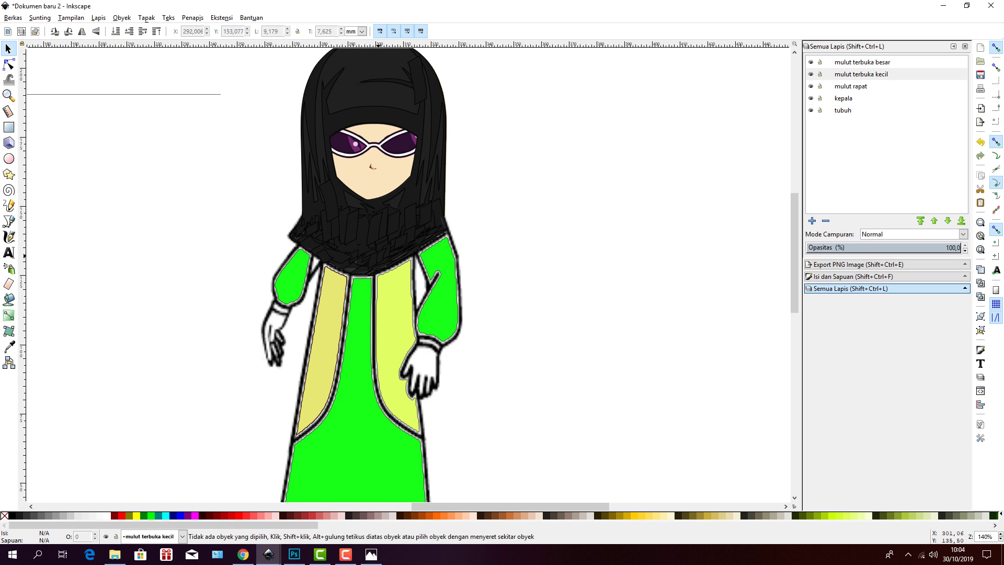
pyautogui.click(12, 17)
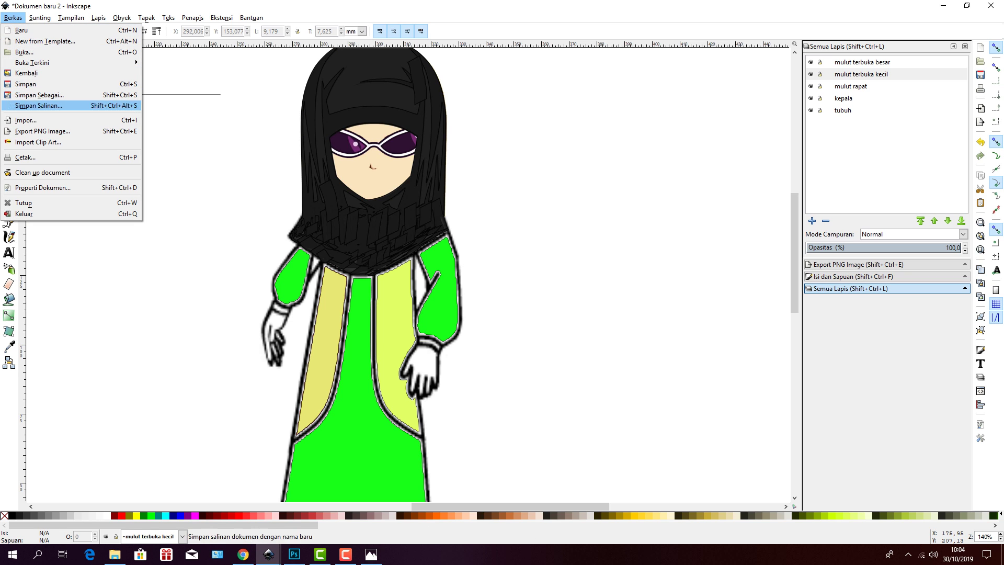
pyautogui.click(19, 119)
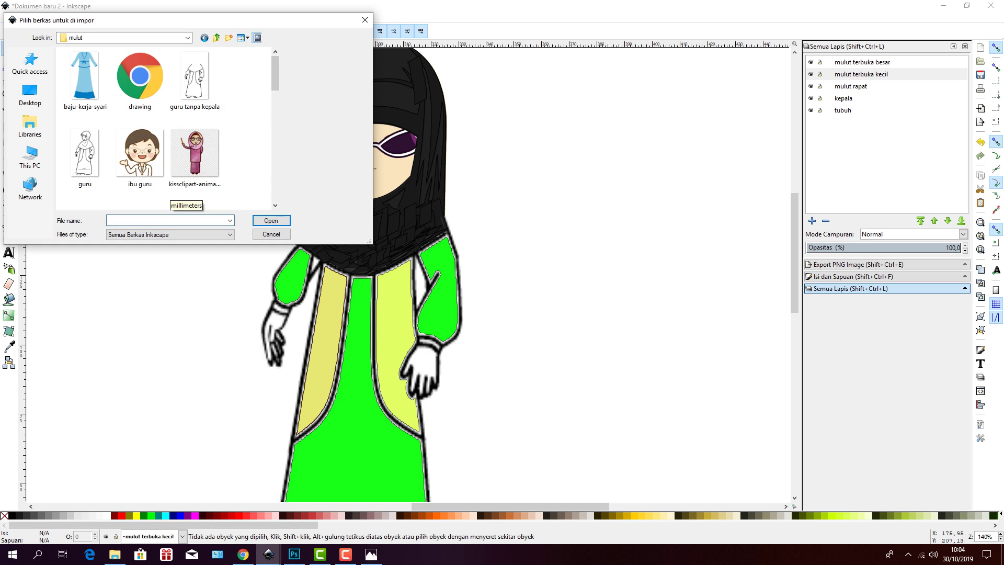
pyautogui.scroll(-3, 165, 128)
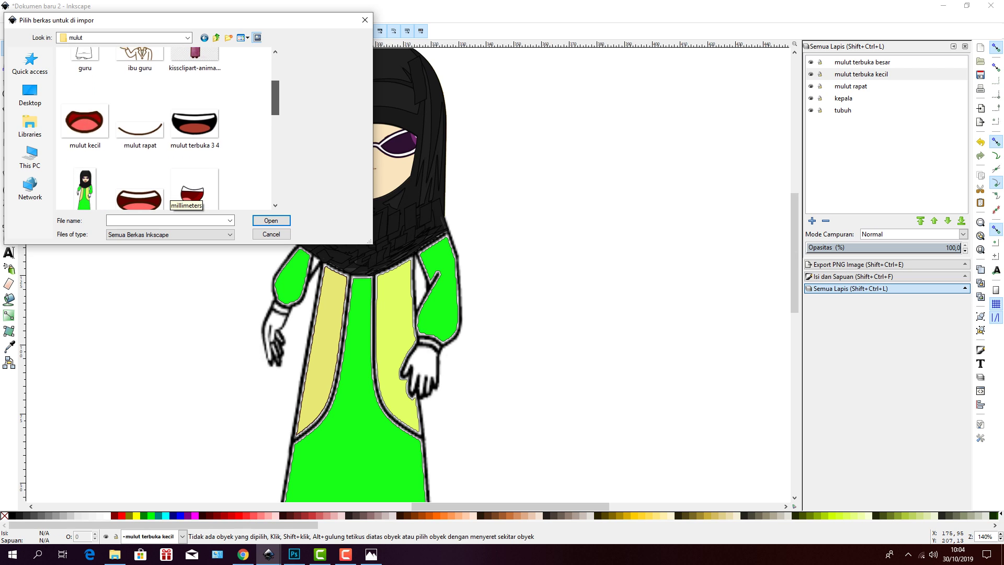
pyautogui.scroll(-1, 142, 128)
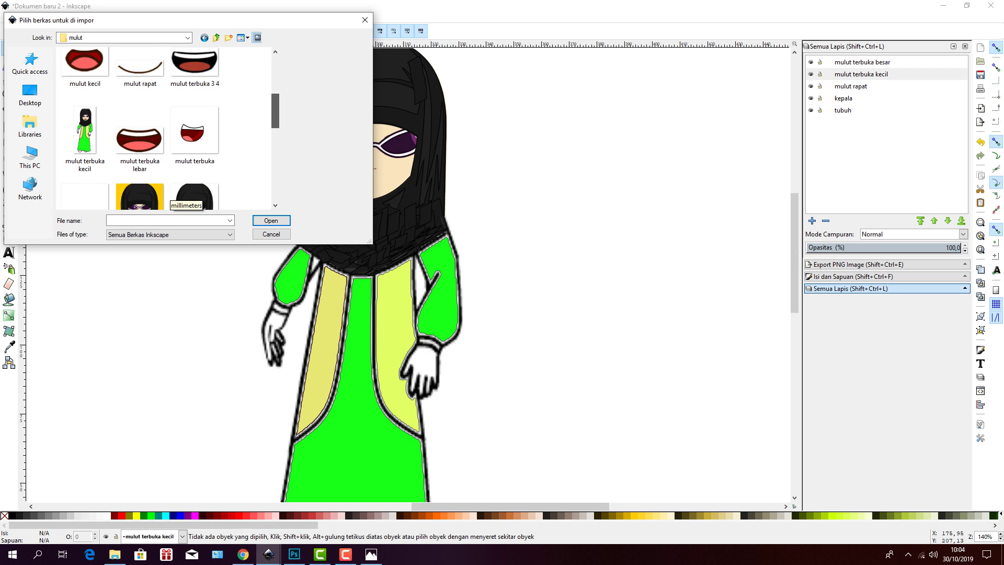
pyautogui.scroll(-1, 165, 128)
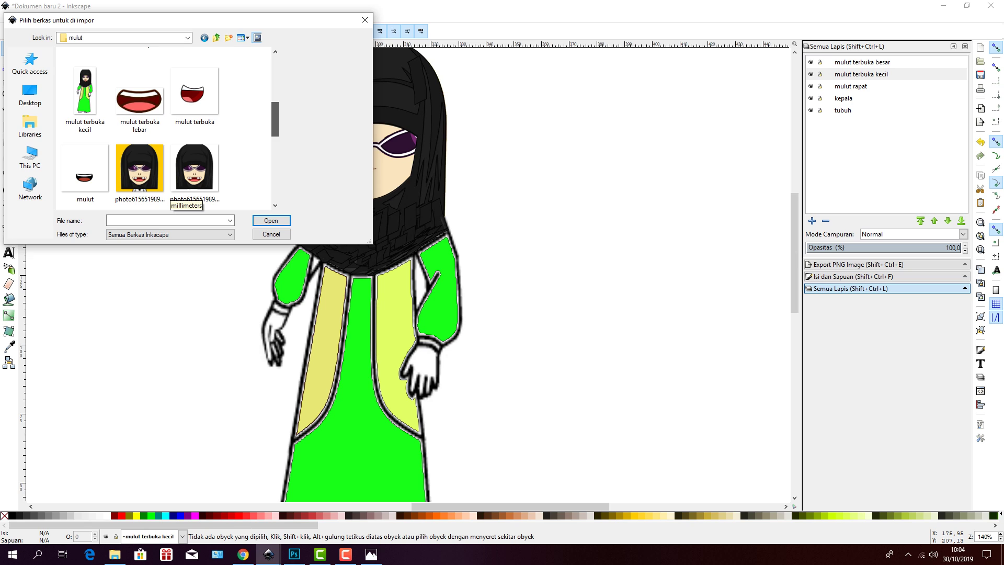
pyautogui.scroll(-1, 165, 128)
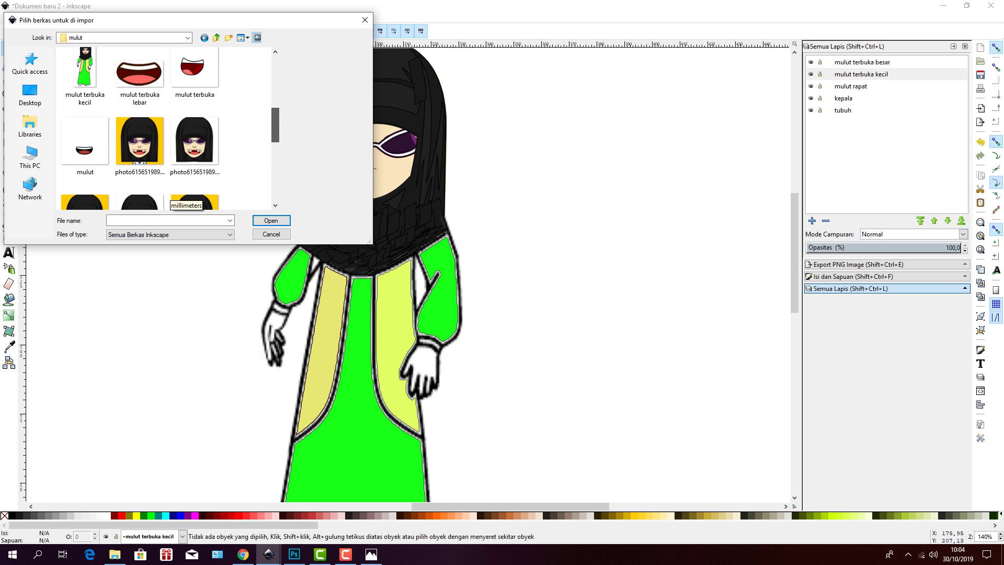
pyautogui.moveTo(275, 124); pyautogui.dragTo(275, 126)
pyautogui.click(139, 76)
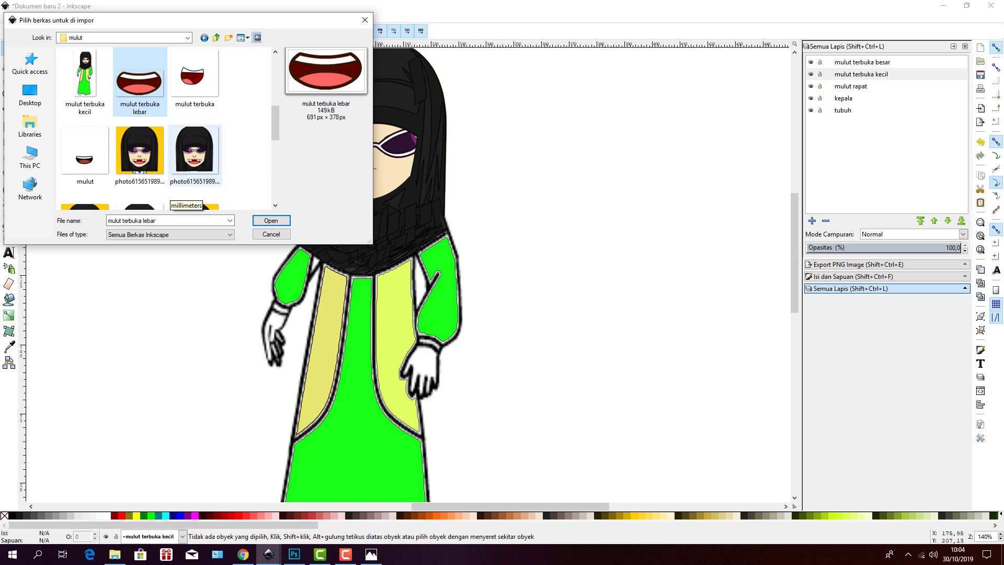
pyautogui.click(271, 220)
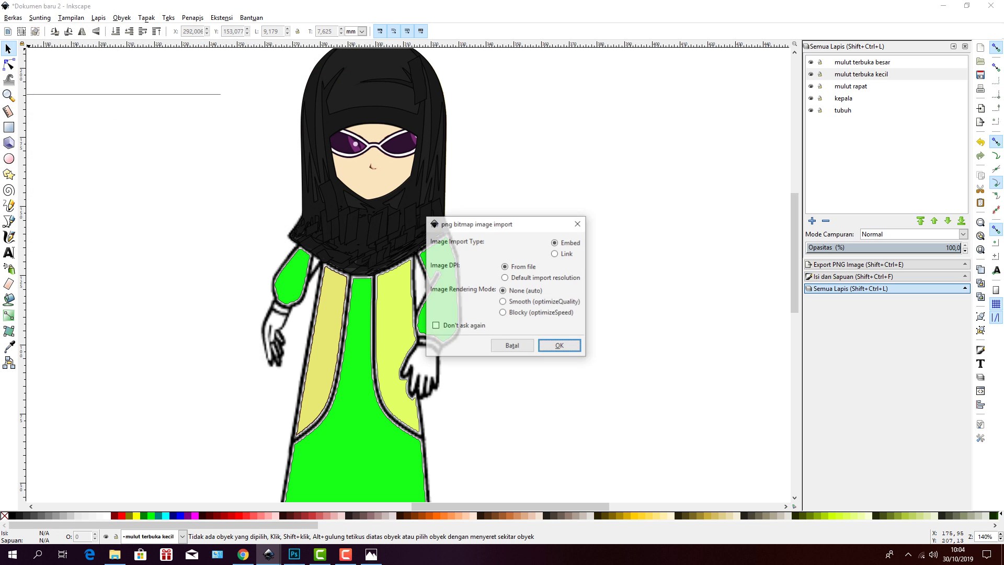
pyautogui.click(559, 345)
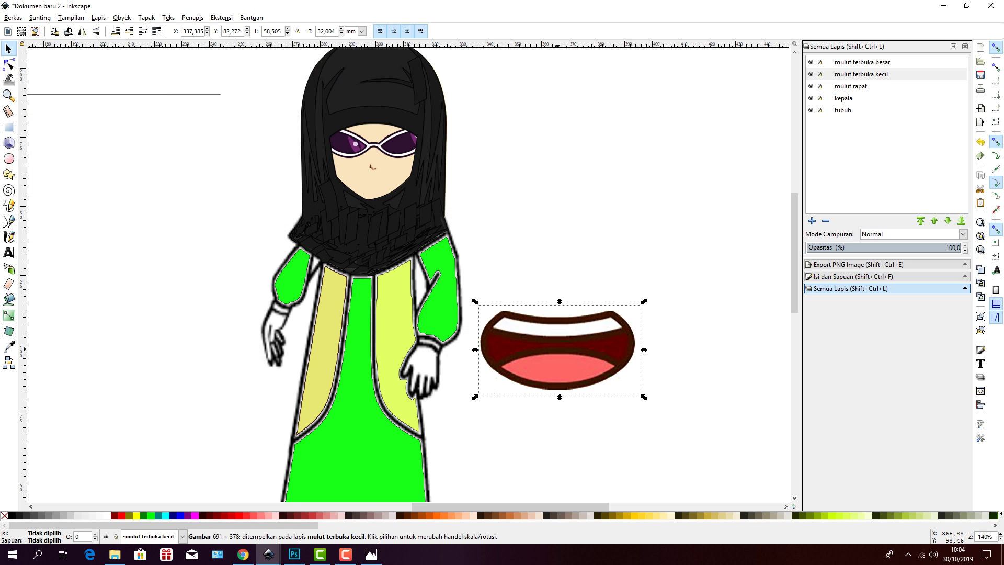
# - Shrink the imported wide open mouth to about 16 by 7 mm and place it below the nose on the character's face
pyautogui.moveTo(474, 349); pyautogui.dragTo(530, 349)
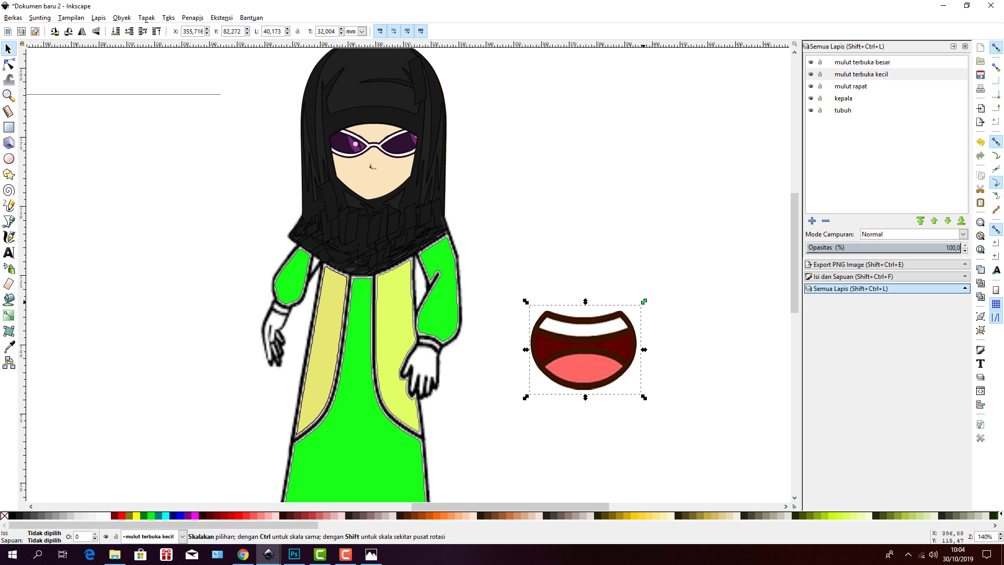
pyautogui.moveTo(644, 301); pyautogui.dragTo(400, 200)
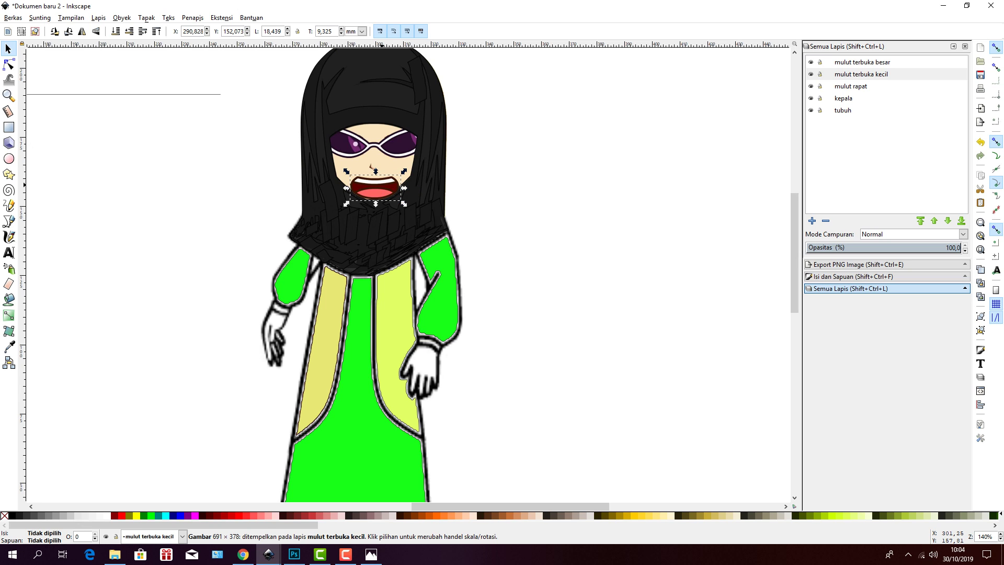
pyautogui.moveTo(375, 191); pyautogui.dragTo(352, 176)
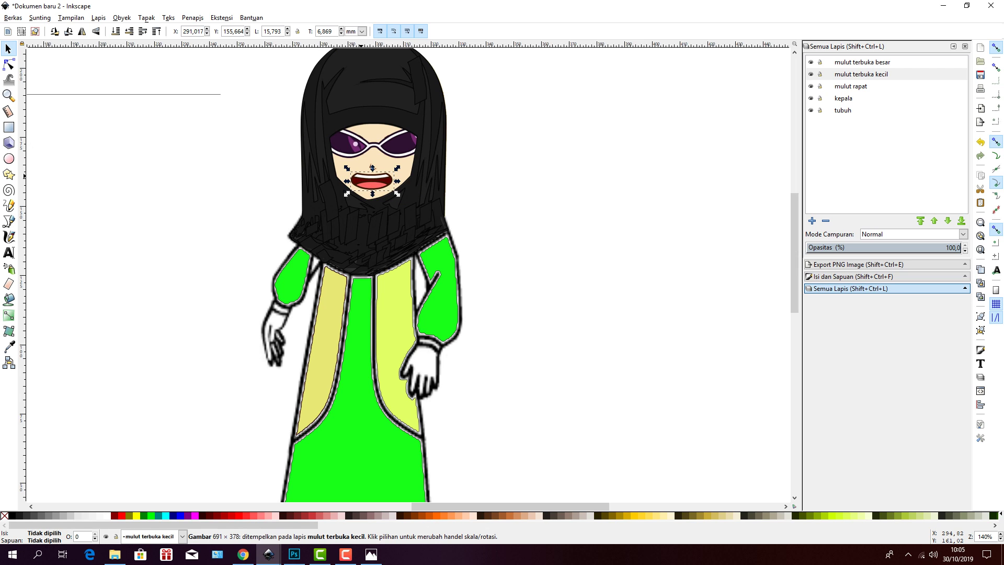
pyautogui.click(531, 186)
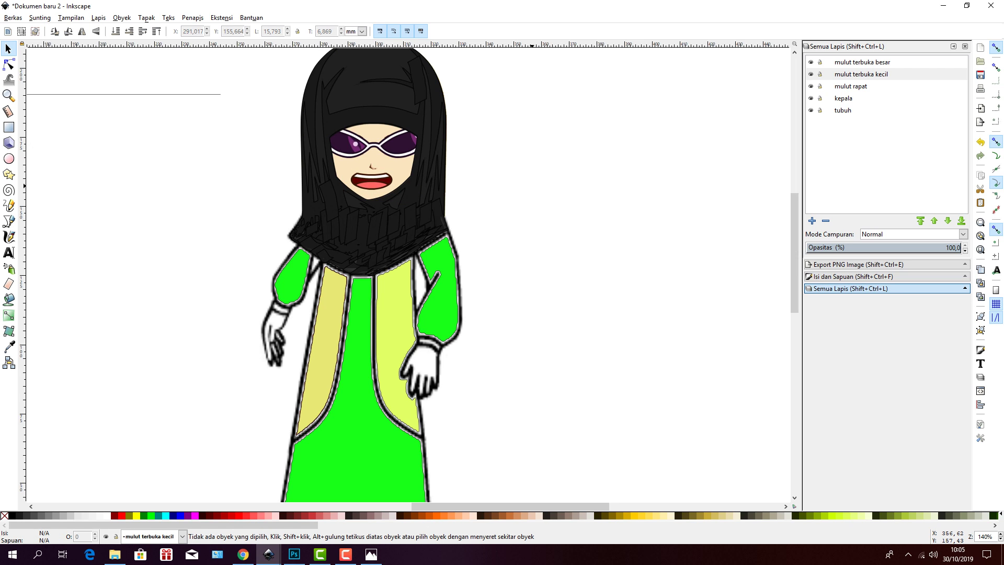
# - Set the PNG export file name to D:\mulut\mulut terbuka lebar.png
pyautogui.click(858, 264)
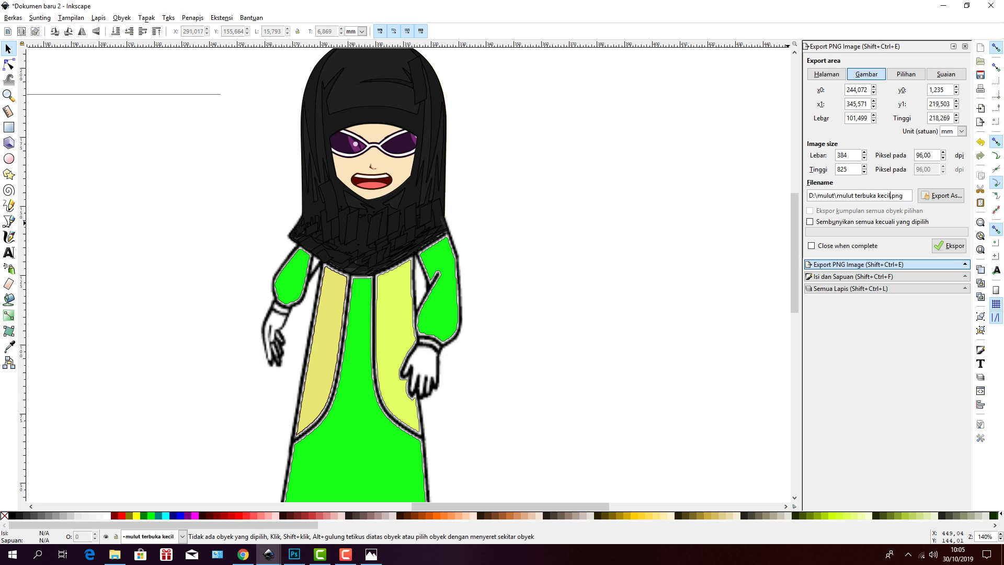
pyautogui.press('BackSpace')
pyautogui.press('BackSpace')
pyautogui.press('BackSpace')
pyautogui.press('BackSpace')
pyautogui.press('BackSpace')
pyautogui.write('lebar')
# - Widen the open mouth on the character's face to about 17.7 mm, and deselect it
pyautogui.click(385, 179)
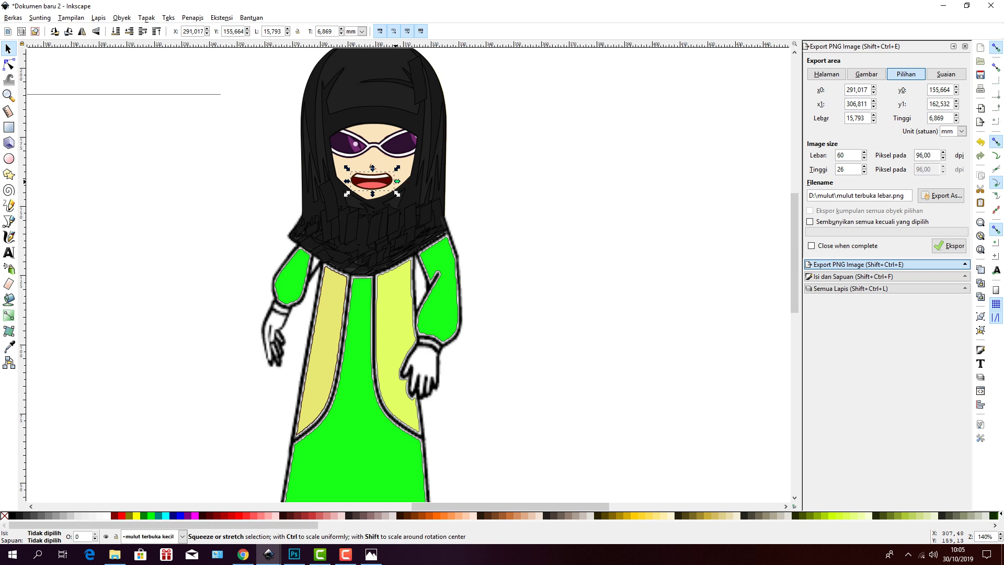
pyautogui.moveTo(397, 181); pyautogui.dragTo(395, 179)
pyautogui.moveTo(399, 181); pyautogui.dragTo(402, 181)
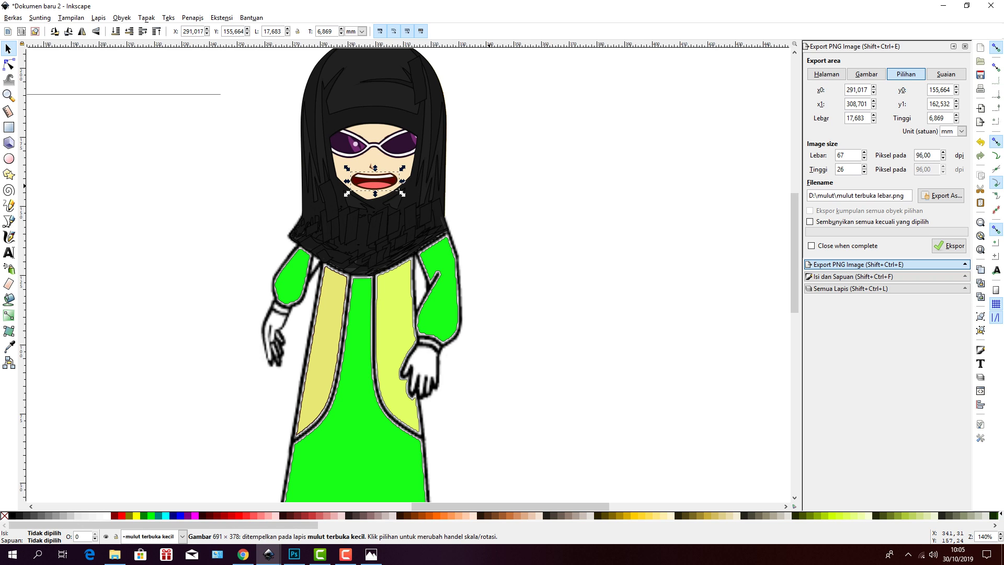
pyautogui.press('Escape')
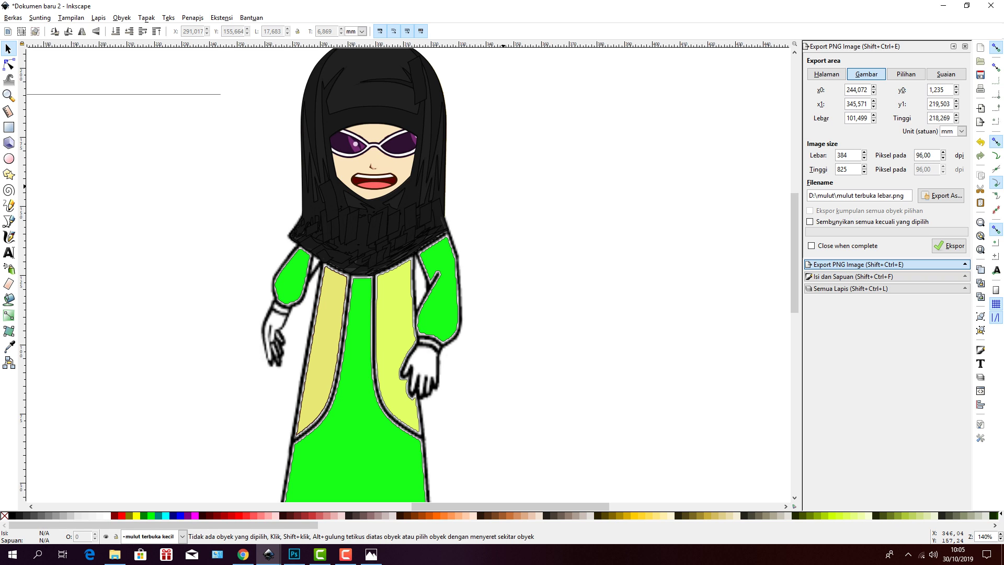
# - Export the whole drawing to the mulut folder as mulut terbuka lebar.png, replacing the existing file
pyautogui.click(941, 195)
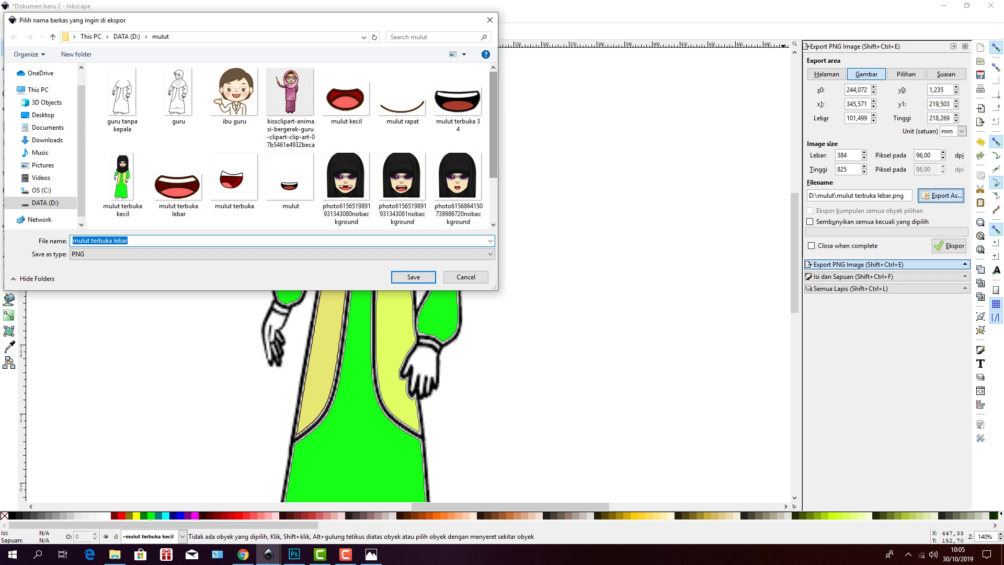
pyautogui.scroll(-3, 293, 146)
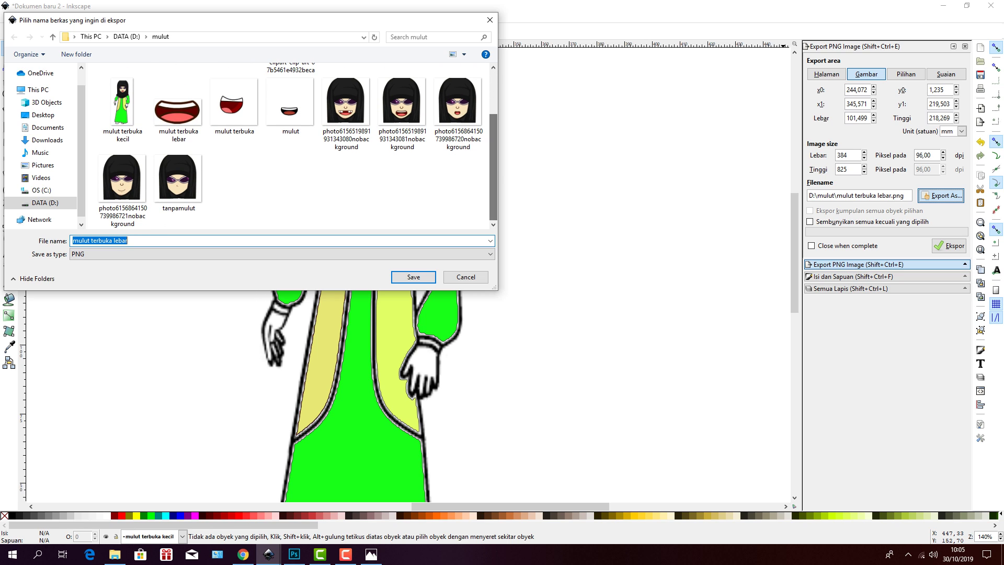
pyautogui.click(413, 276)
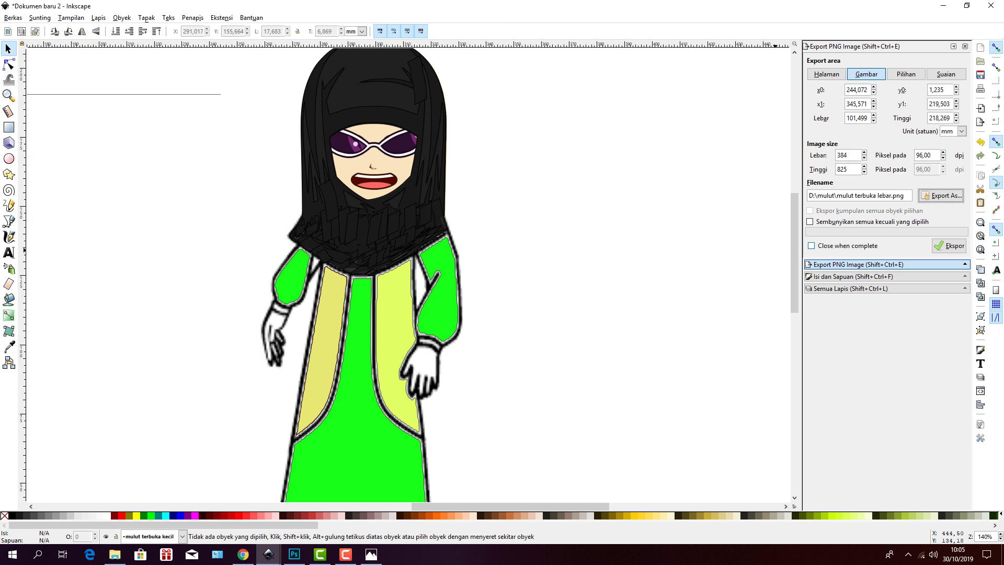
pyautogui.click(949, 245)
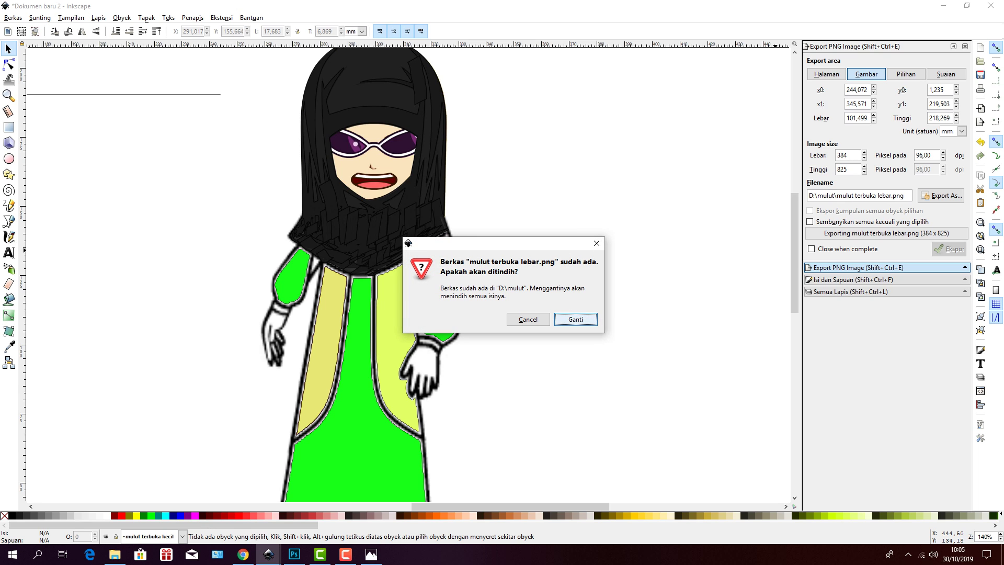
pyautogui.click(575, 319)
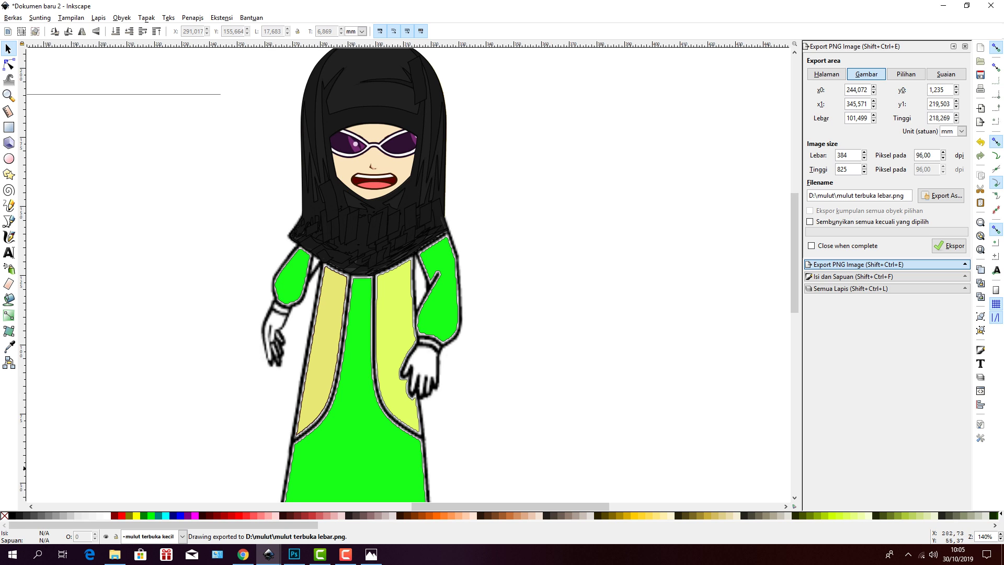
# - Check the exported mulut terbuka lebar.png from the D:\mulut folder in the image viewer, and close the viewer and folder
pyautogui.click(114, 554)
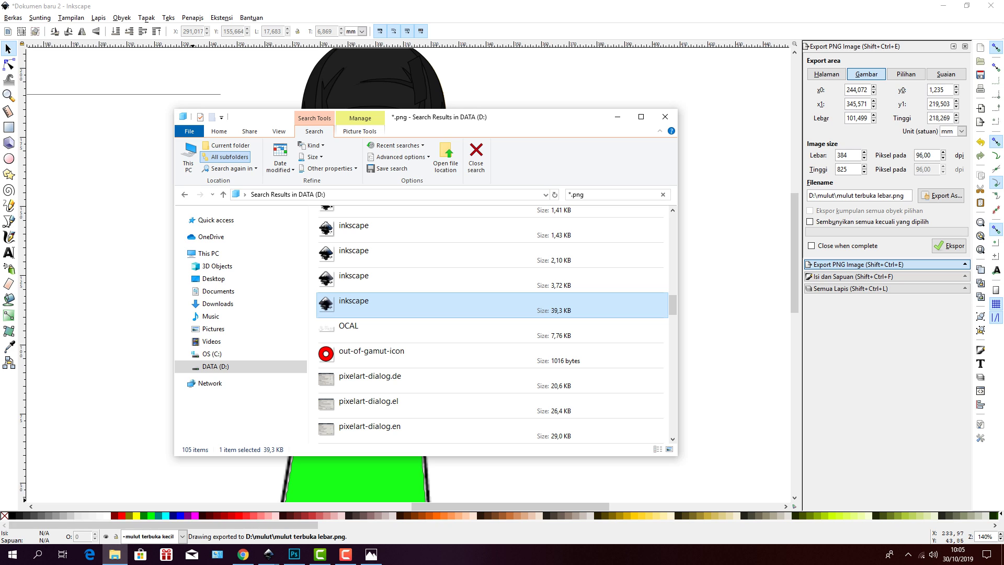
pyautogui.click(215, 366)
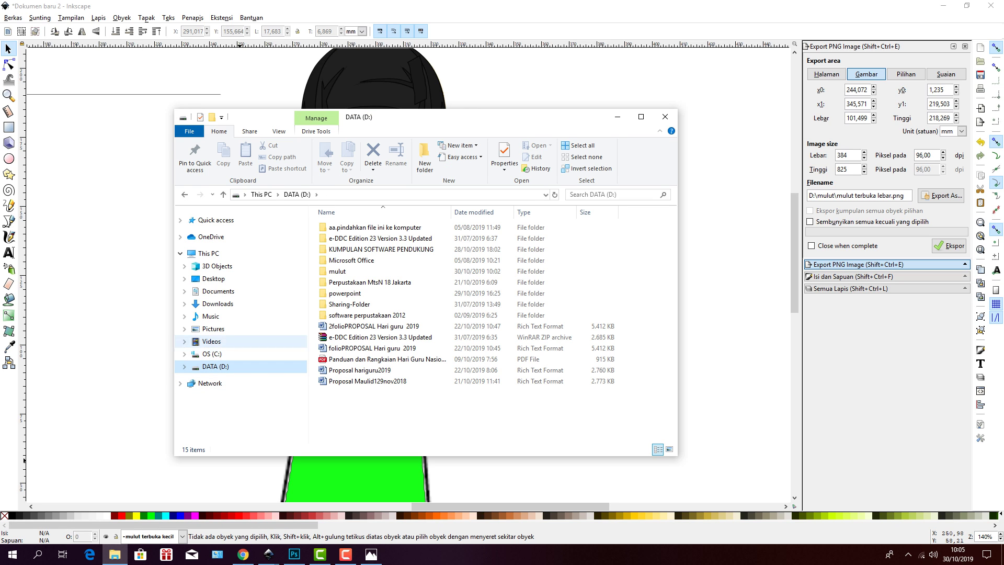
pyautogui.doubleClick(337, 271)
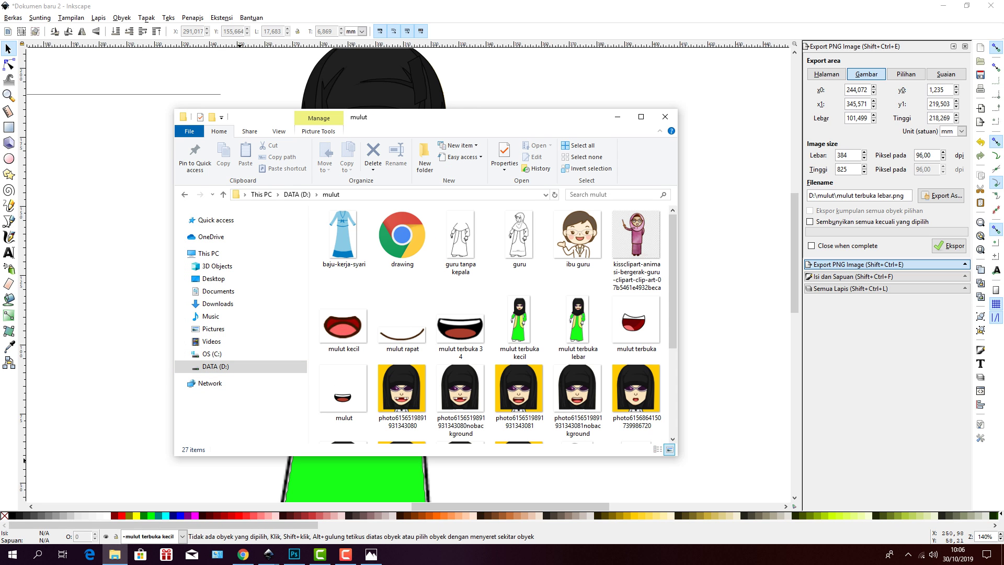
pyautogui.click(578, 324)
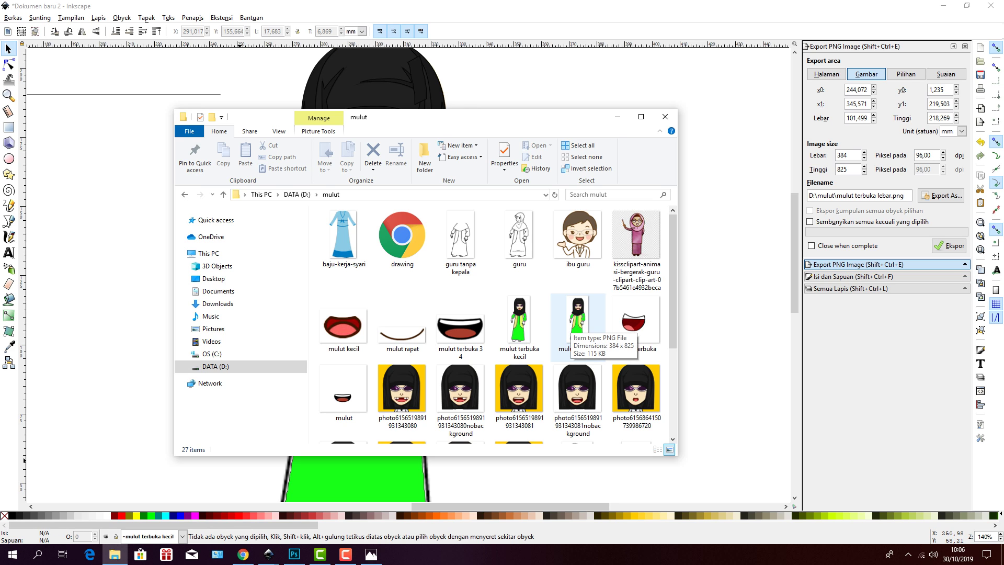
pyautogui.click(578, 324)
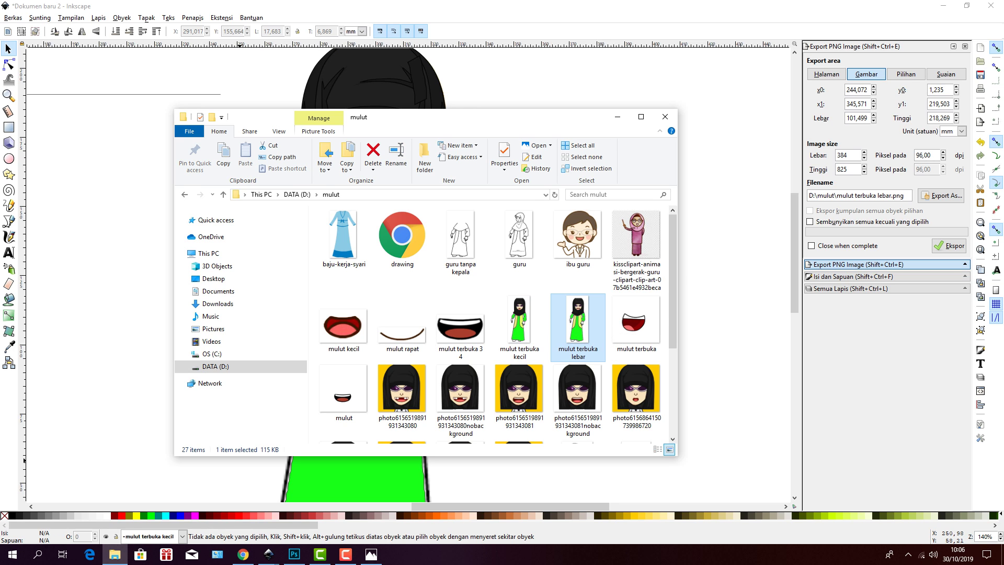
pyautogui.press('Return')
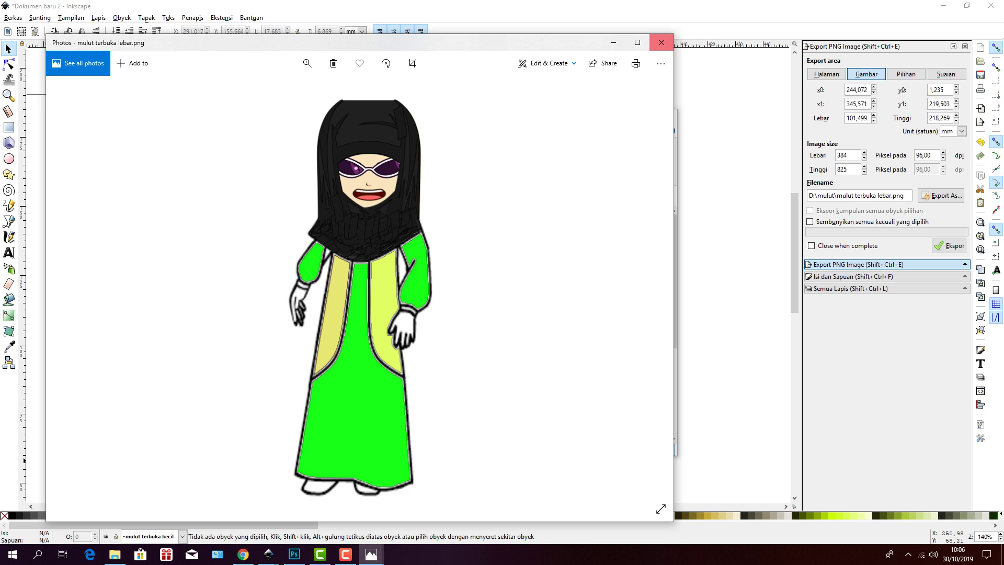
pyautogui.click(661, 43)
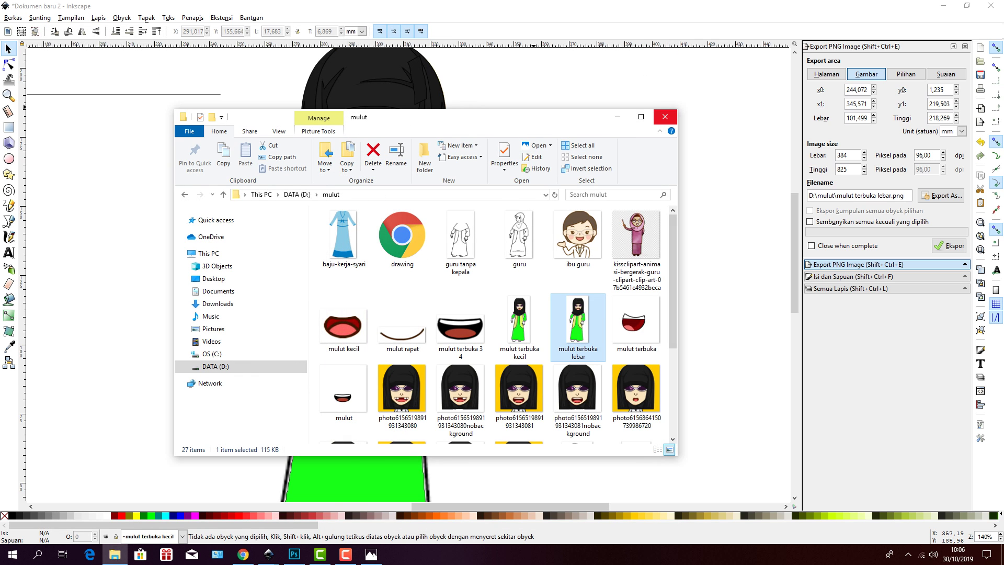
pyautogui.click(665, 116)
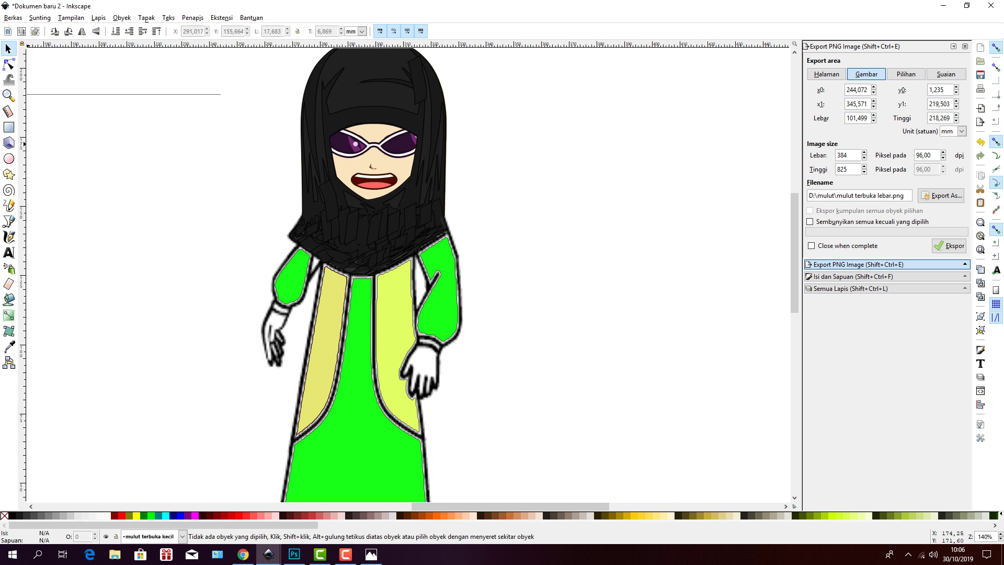
# - Delete the wide open mouth from the character's face and import mulut rapat from the mulut folder as an embedded image
pyautogui.click(368, 180)
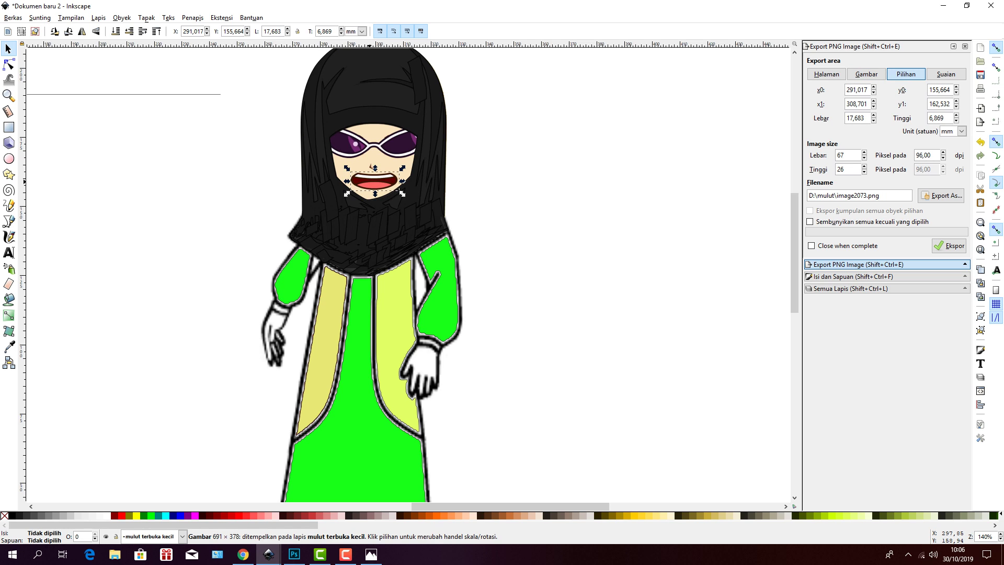
pyautogui.press('Delete')
pyautogui.click(13, 18)
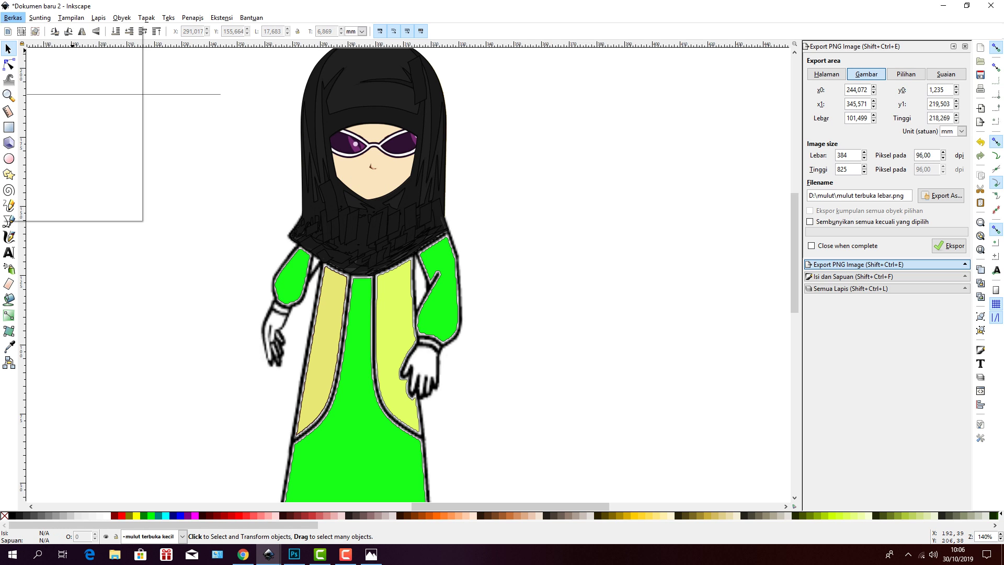
pyautogui.click(26, 120)
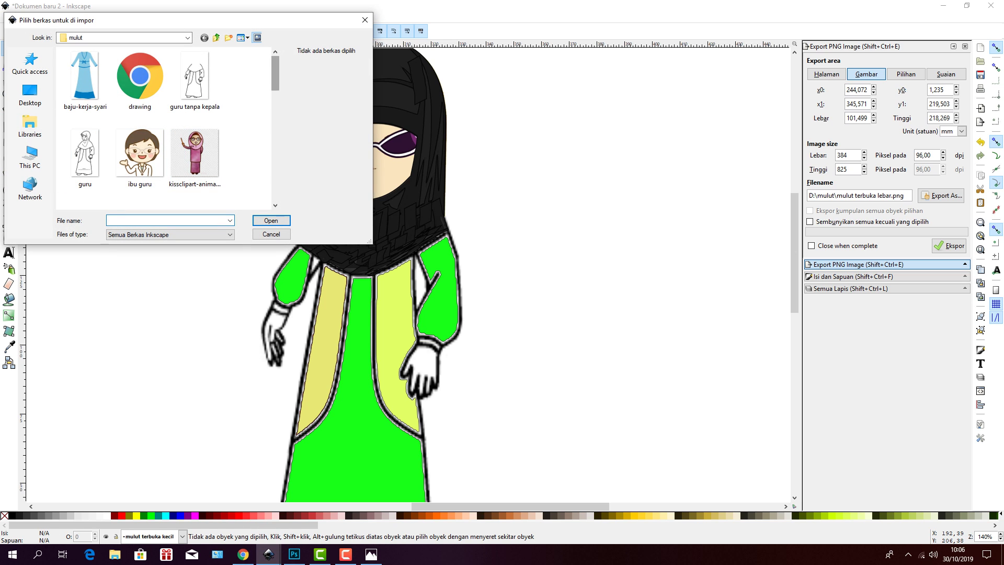
pyautogui.moveTo(275, 74); pyautogui.dragTo(275, 103)
pyautogui.click(140, 99)
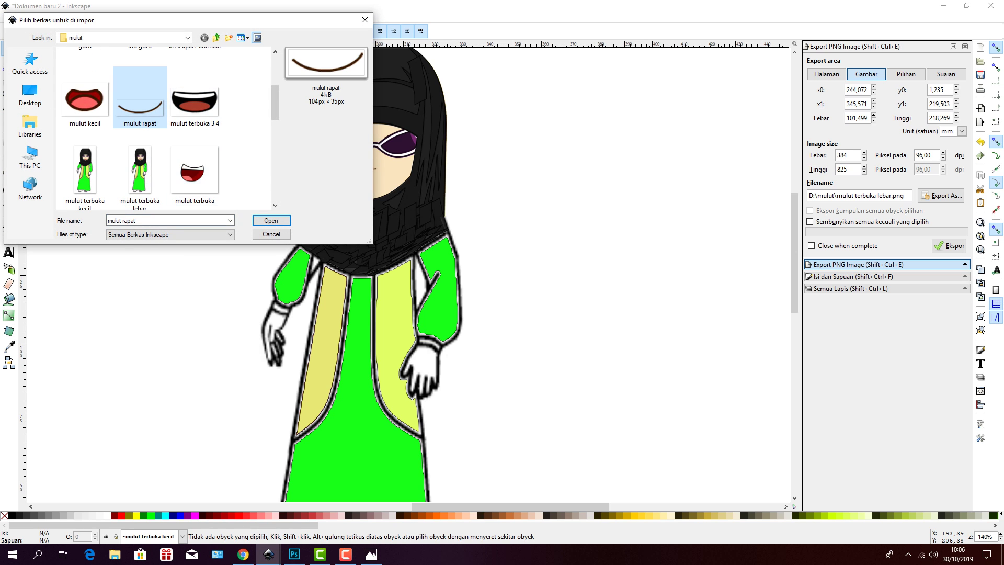
pyautogui.click(271, 220)
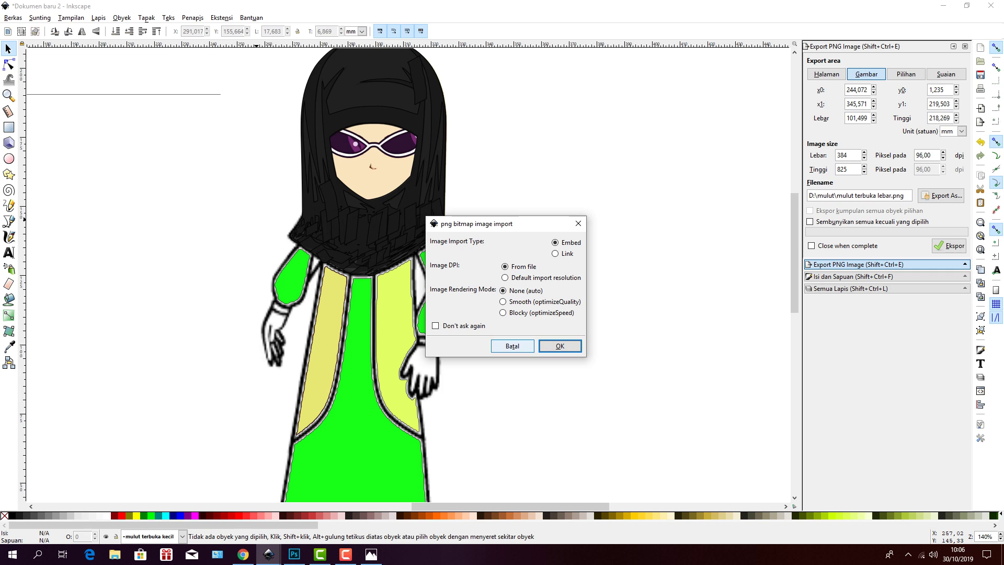
pyautogui.click(559, 346)
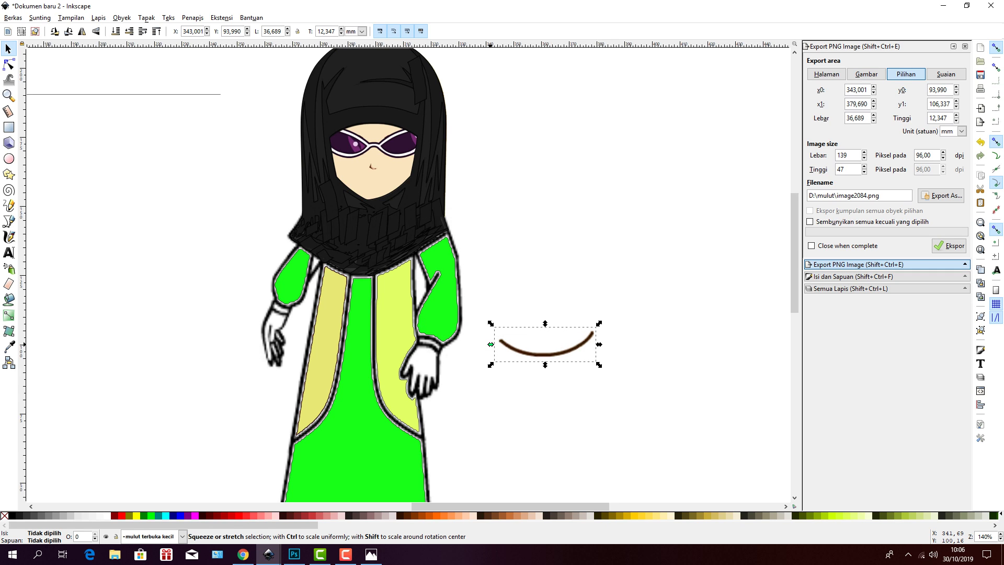
# - Shrink the closed mouth to about 20.6 by 5.5 mm, place it on the face below the nose, and deselect it
pyautogui.moveTo(490, 344); pyautogui.dragTo(505, 344)
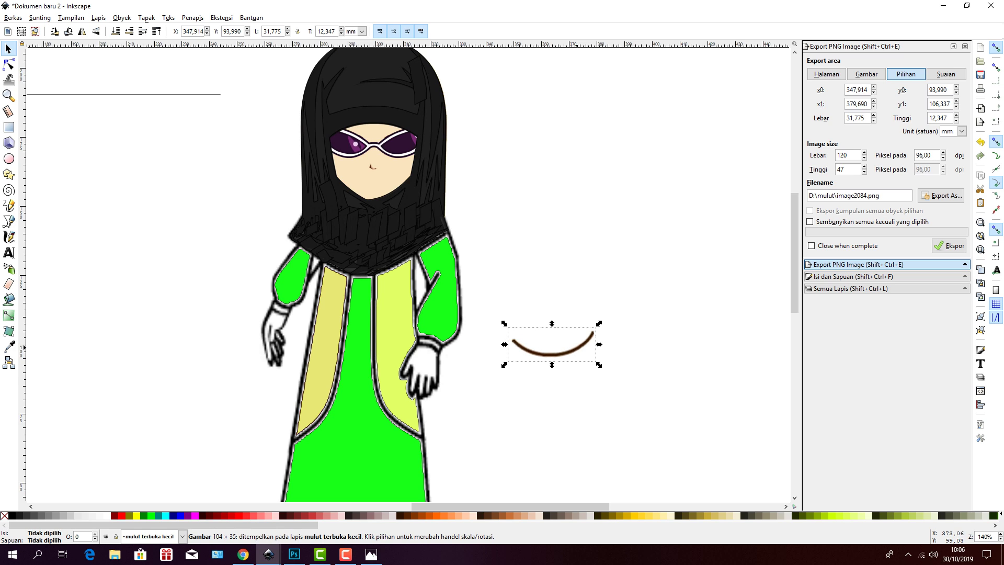
pyautogui.moveTo(595, 343); pyautogui.dragTo(541, 359)
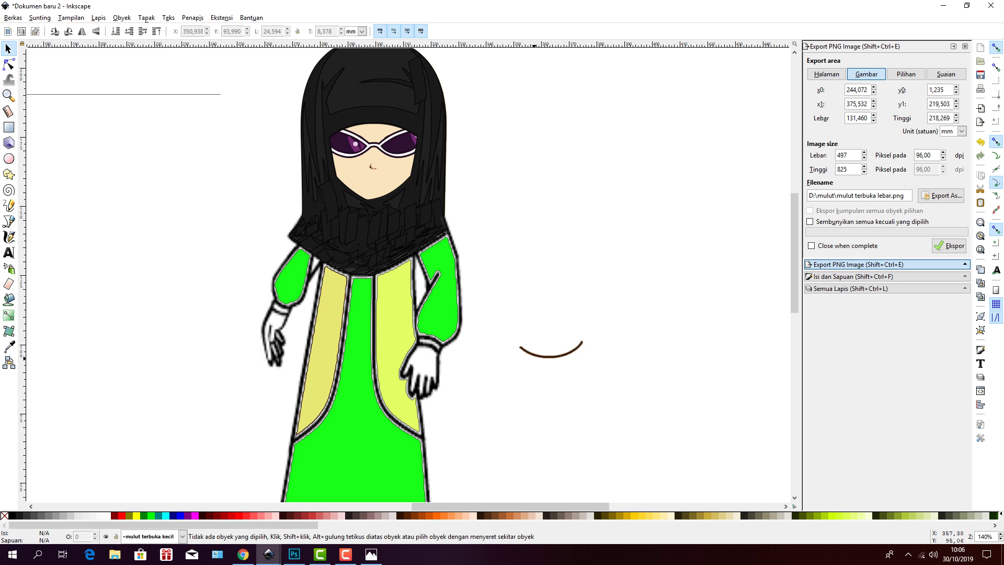
pyautogui.click(541, 356)
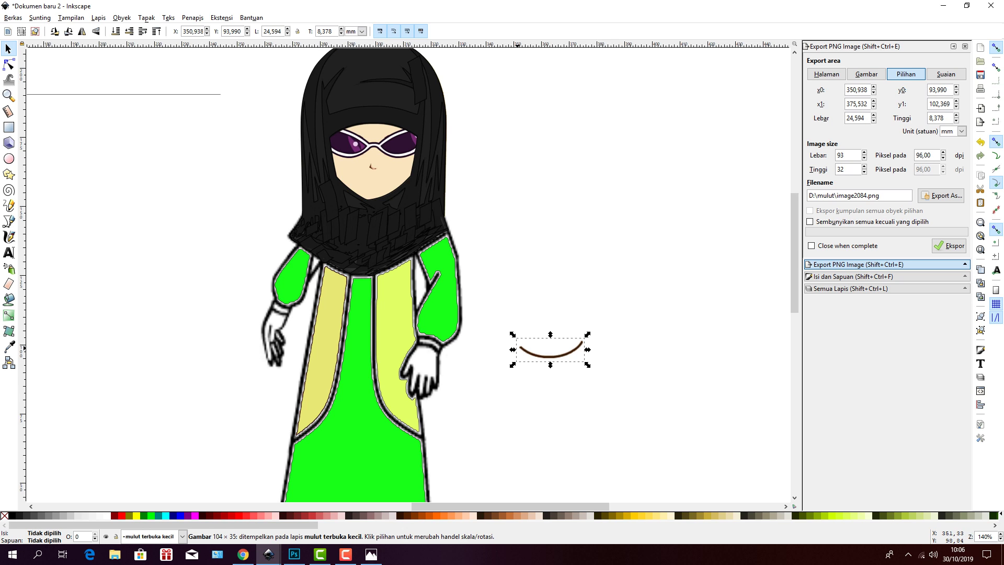
pyautogui.moveTo(513, 350); pyautogui.dragTo(338, 177)
pyautogui.press('Escape')
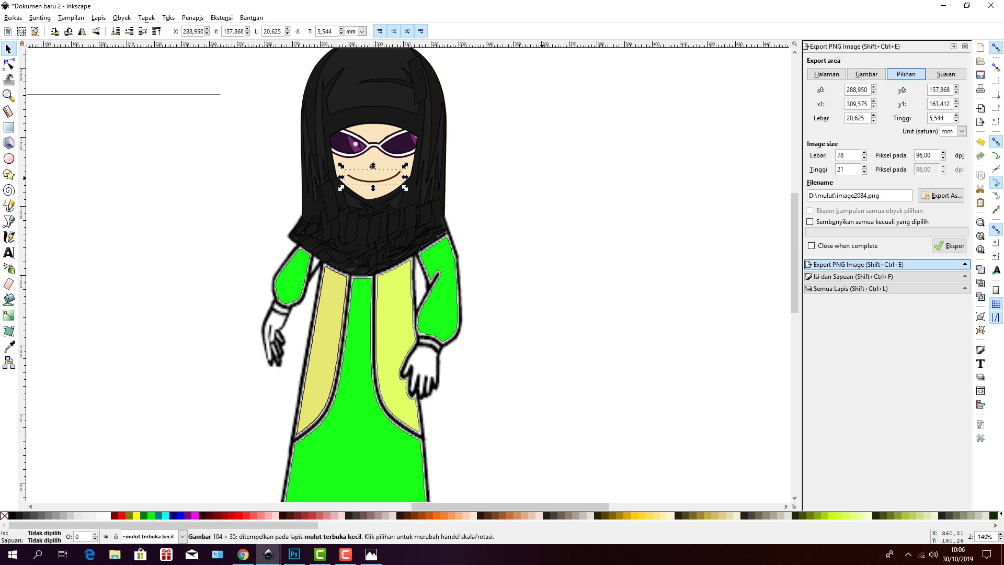
pyautogui.press('Escape')
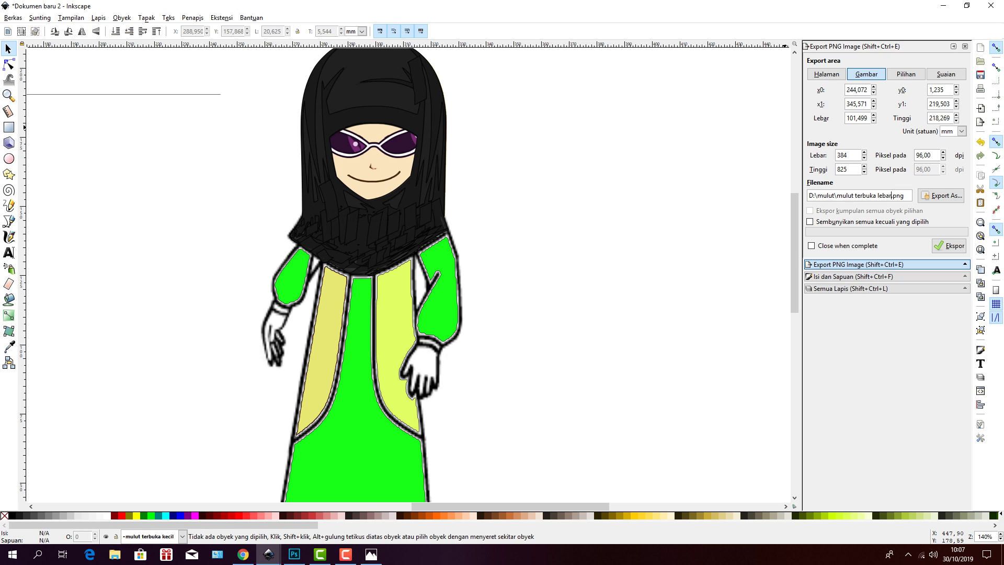
# - Set the PNG export file name to D:\mulut\mulut rapat.png
pyautogui.press('BackSpace')
pyautogui.press('BackSpace')
pyautogui.press('BackSpace')
pyautogui.press('BackSpace')
pyautogui.press('BackSpace')
pyautogui.press('BackSpace')
pyautogui.press('BackSpace')
pyautogui.press('BackSpace')
pyautogui.press('BackSpace')
pyautogui.press('BackSpace')
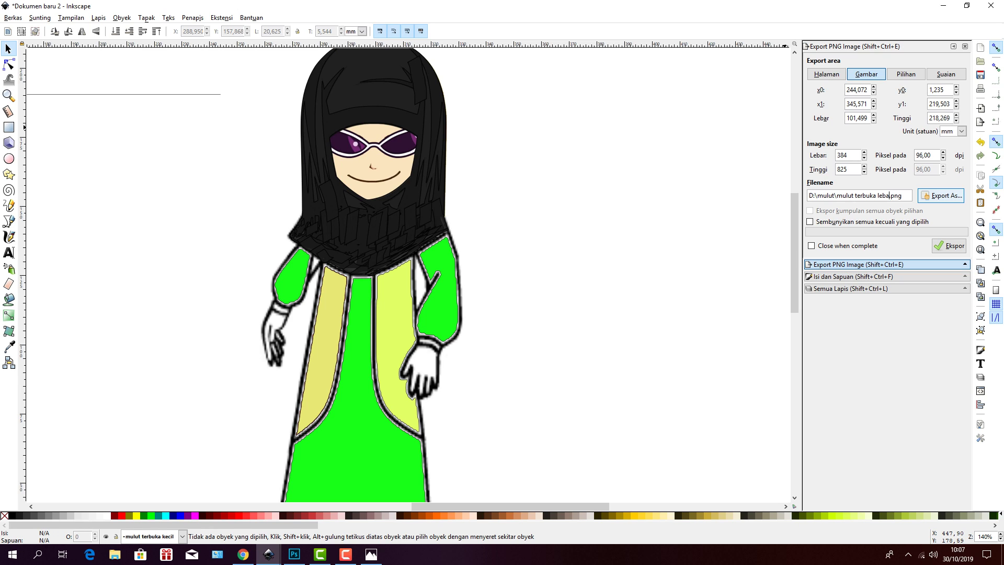
pyautogui.press('BackSpace')
pyautogui.press('BackSpace')
pyautogui.press('BackSpace')
pyautogui.write('rapat')
# - Export the whole drawing to the mulut folder as mulut rapat.png, replacing the existing file
pyautogui.click(941, 196)
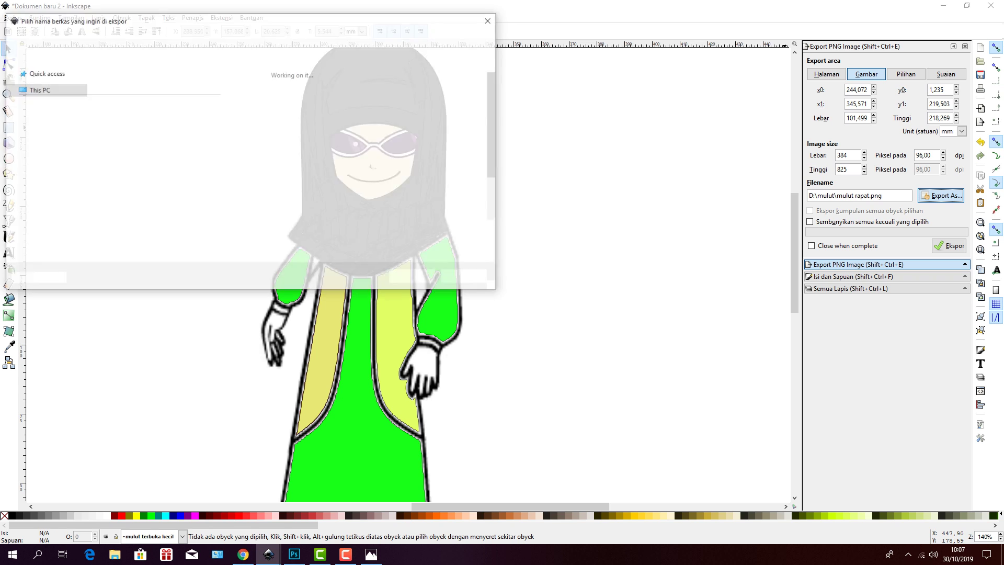
pyautogui.click(413, 276)
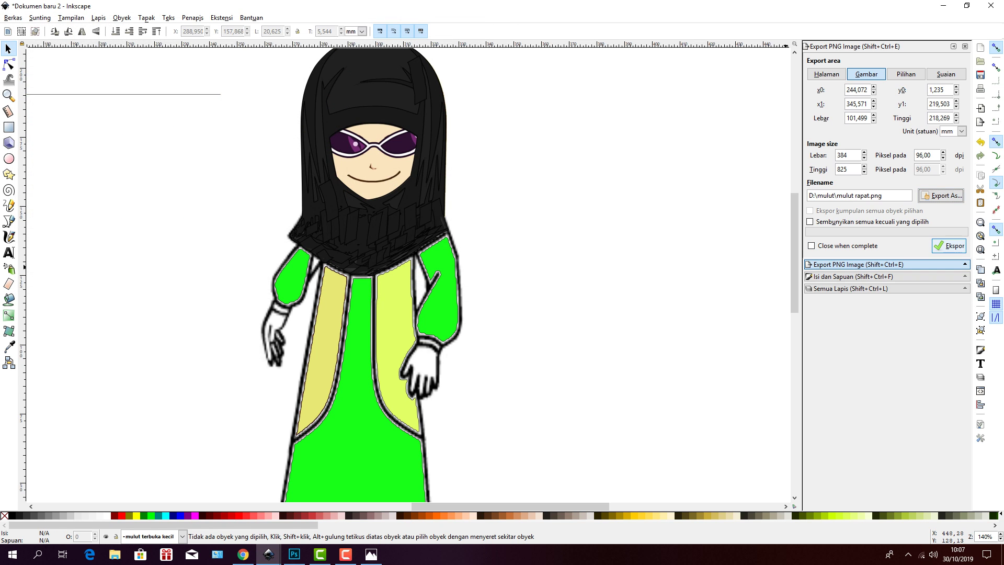
pyautogui.click(949, 246)
pyautogui.click(576, 319)
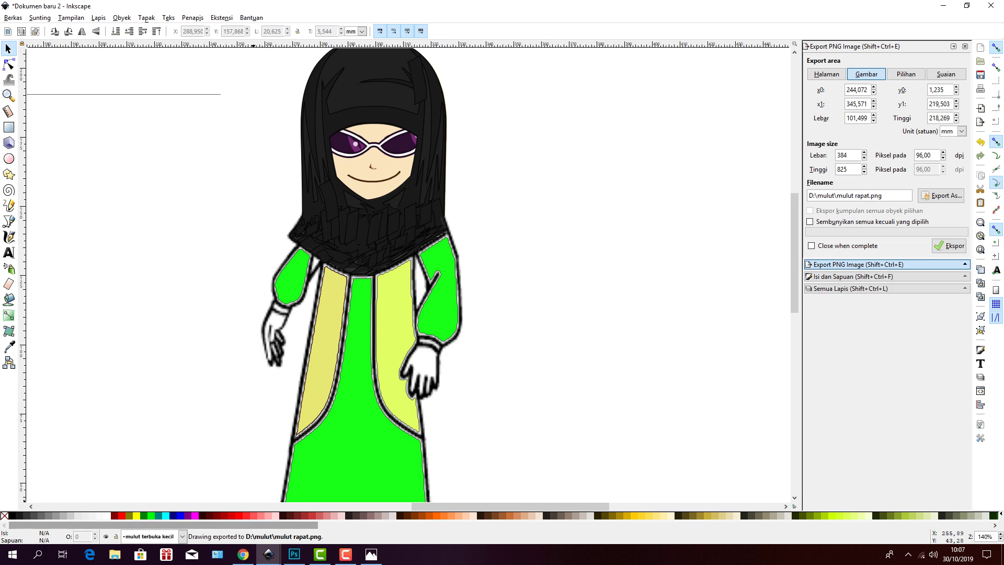
# - View the exported mulut rapat.png from the D:\mulut folder, compare it with the following mouth images, and close the viewer
pyautogui.click(114, 554)
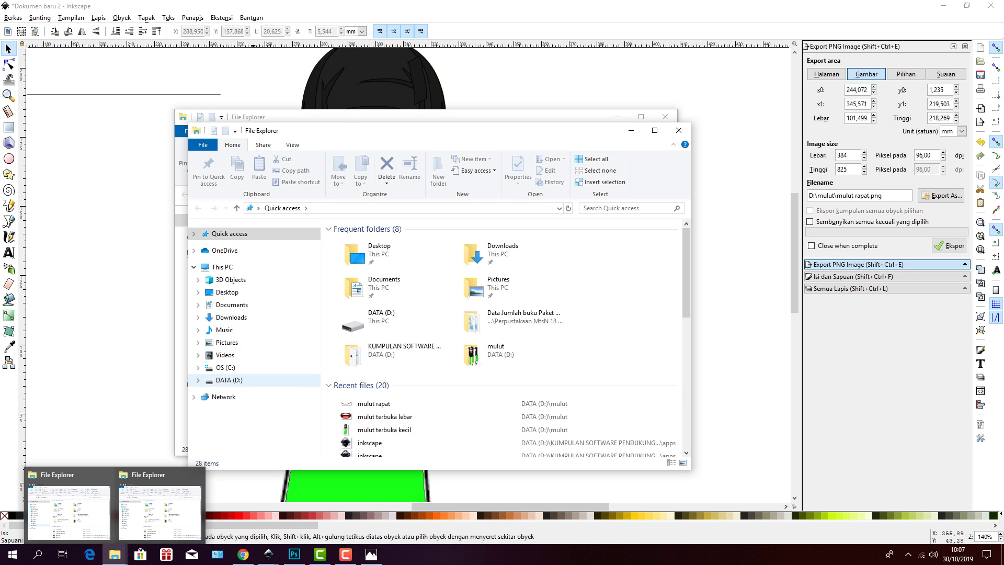
pyautogui.click(229, 380)
pyautogui.doubleClick(350, 284)
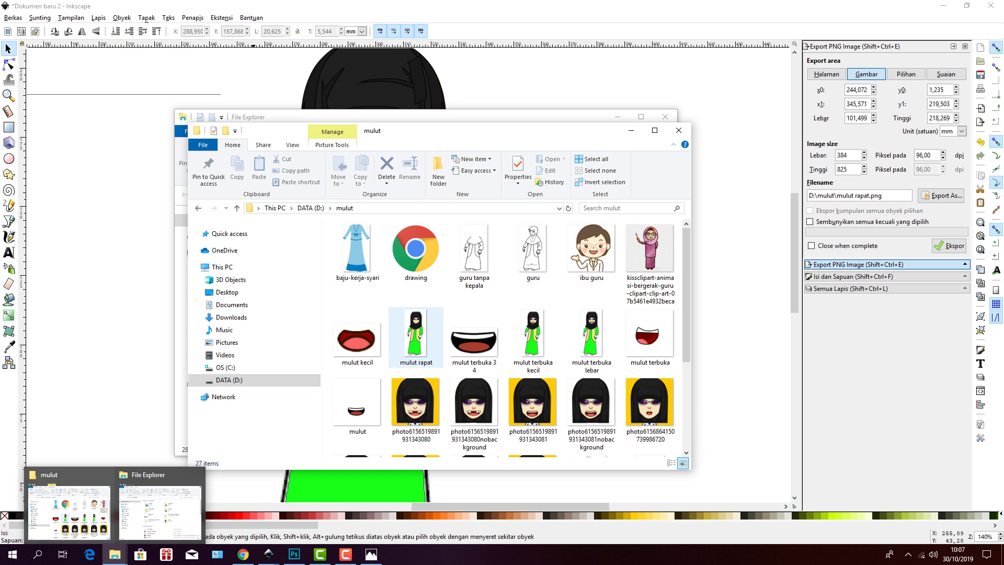
pyautogui.click(416, 338)
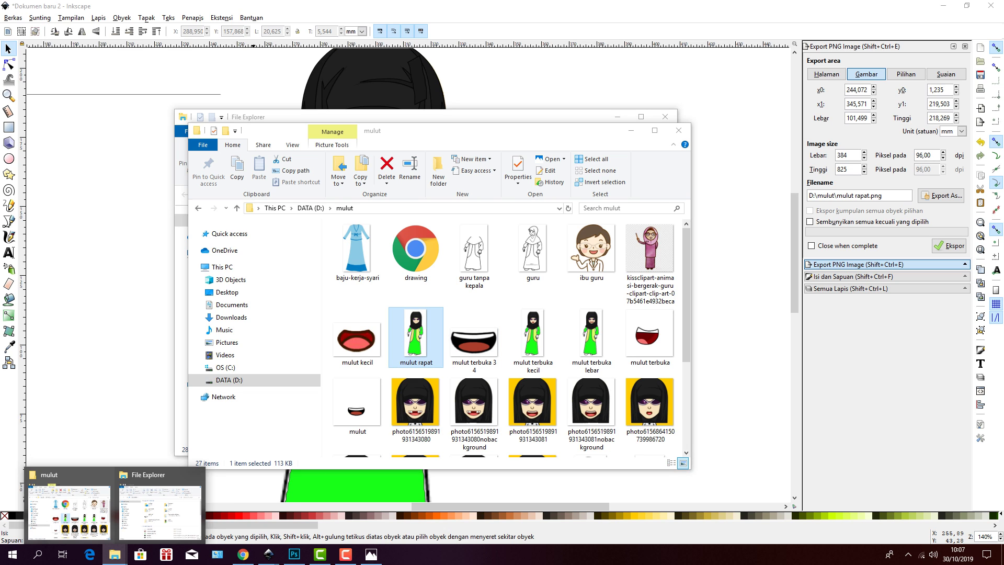
pyautogui.press('Return')
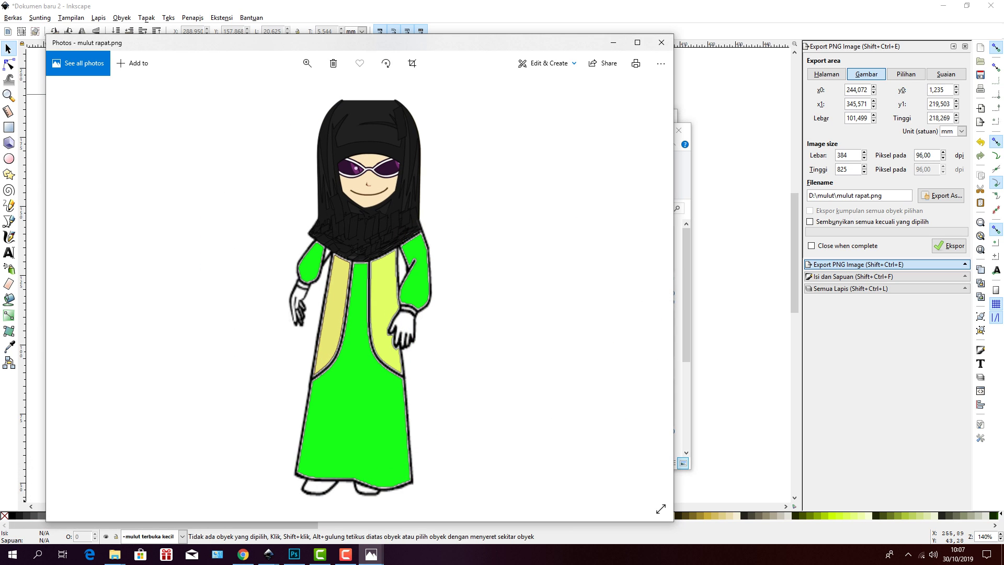
pyautogui.press('Right')
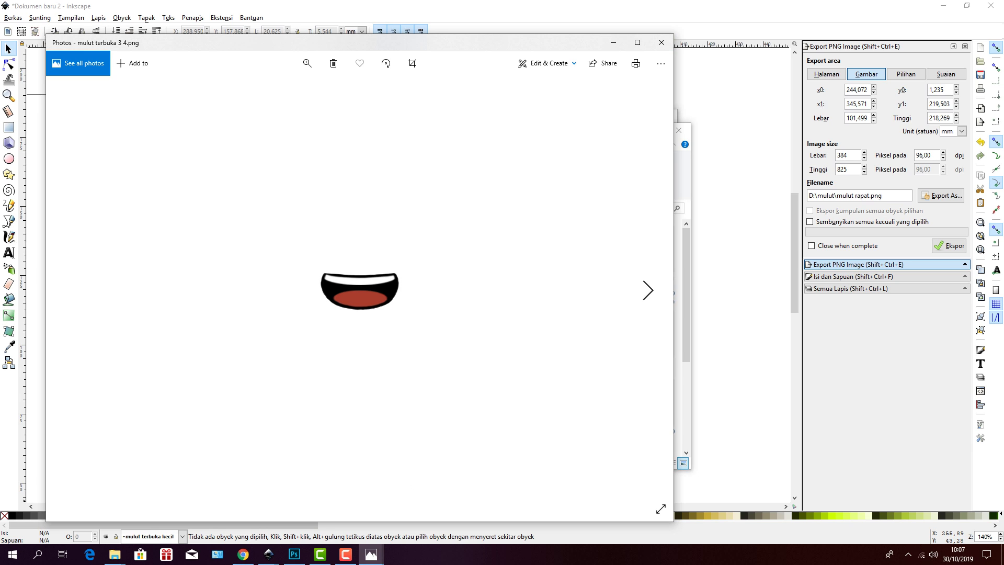
pyautogui.press('Right')
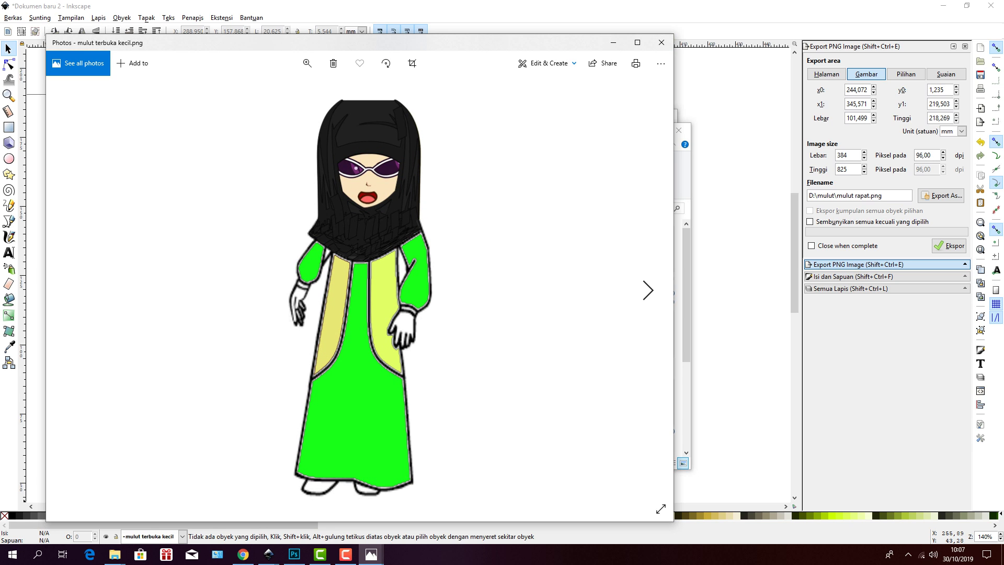
pyautogui.press('Right')
pyautogui.press('Right')
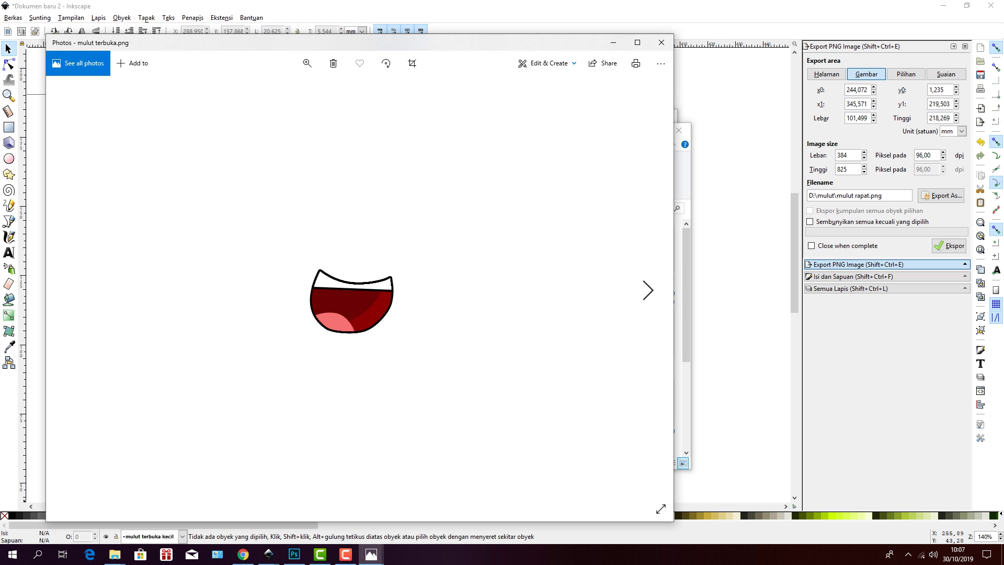
pyautogui.click(662, 42)
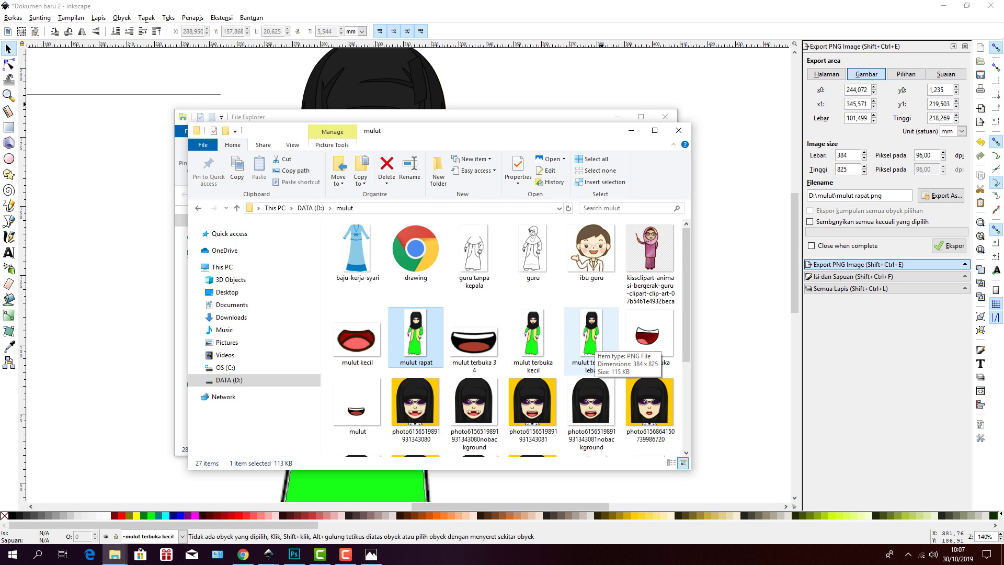
# - Open mulut terbuka.png in the image viewer and examine the neighbouring images, comparing the wide open, small open and closed mouth versions
pyautogui.click(594, 340)
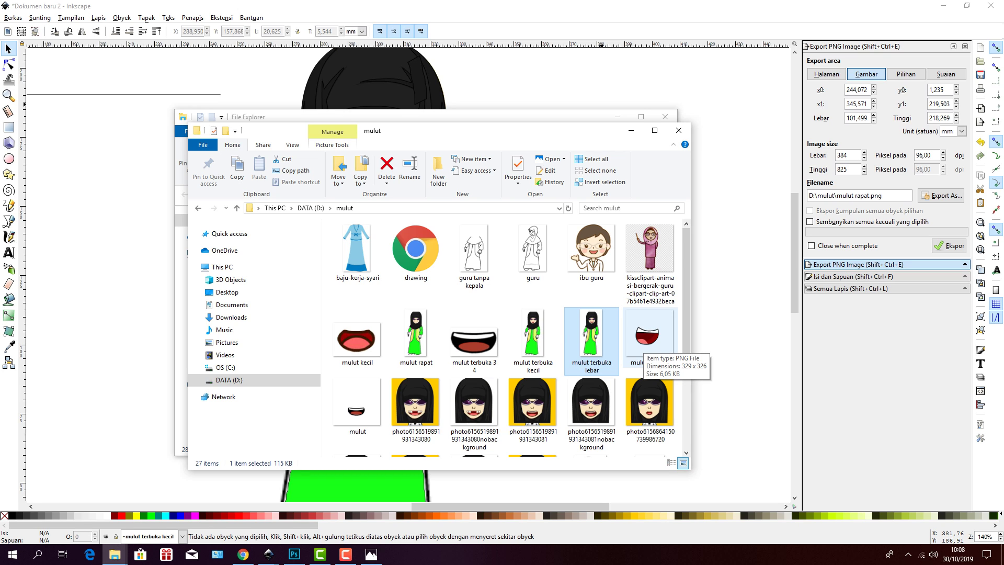
pyautogui.click(647, 337)
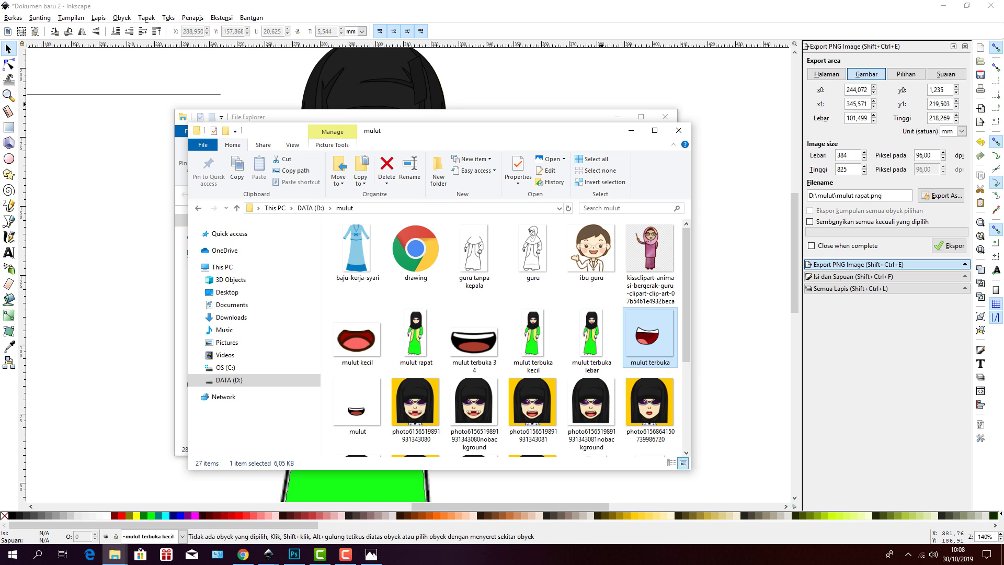
pyautogui.press('Return')
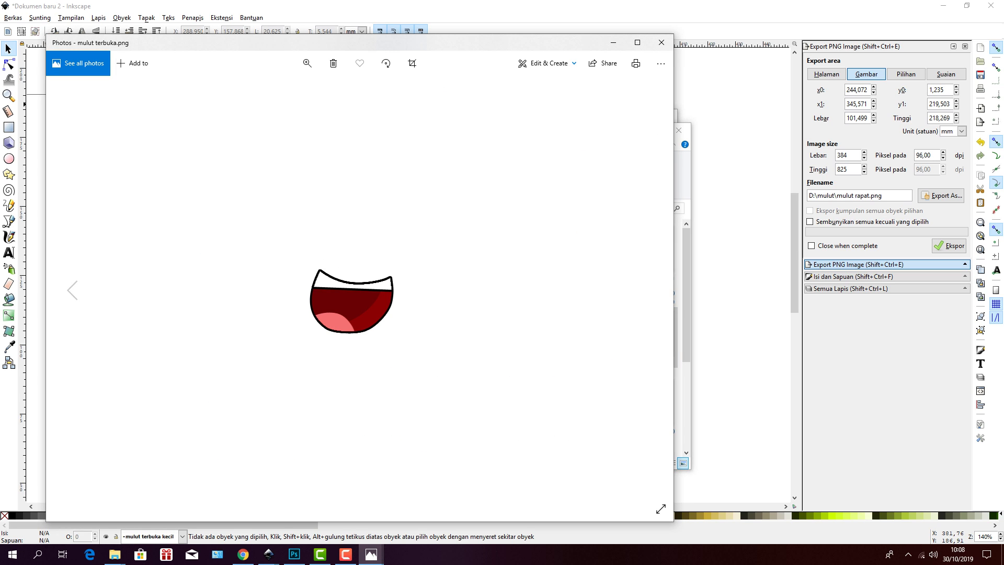
pyautogui.press('Left')
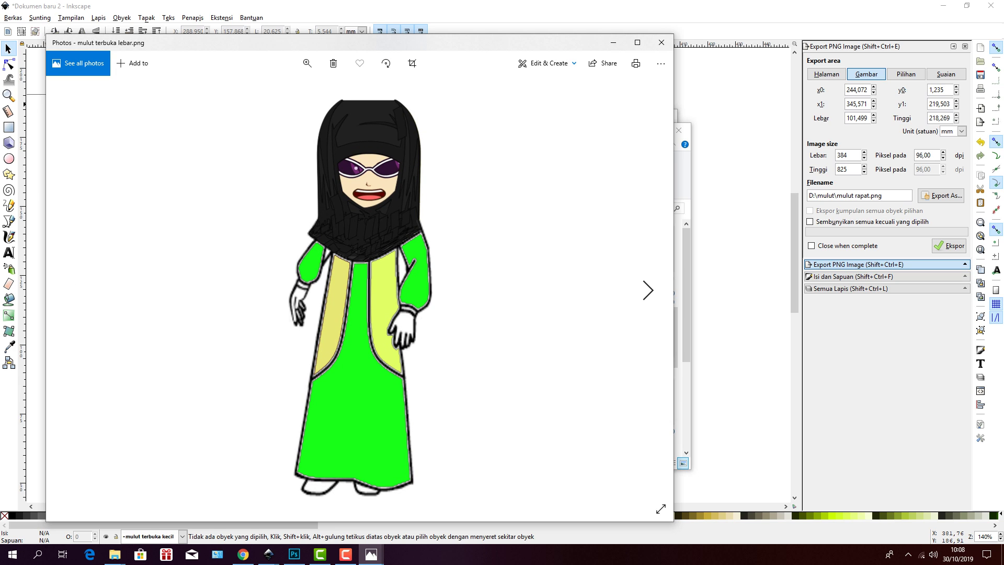
pyautogui.press('Right')
pyautogui.press('Right')
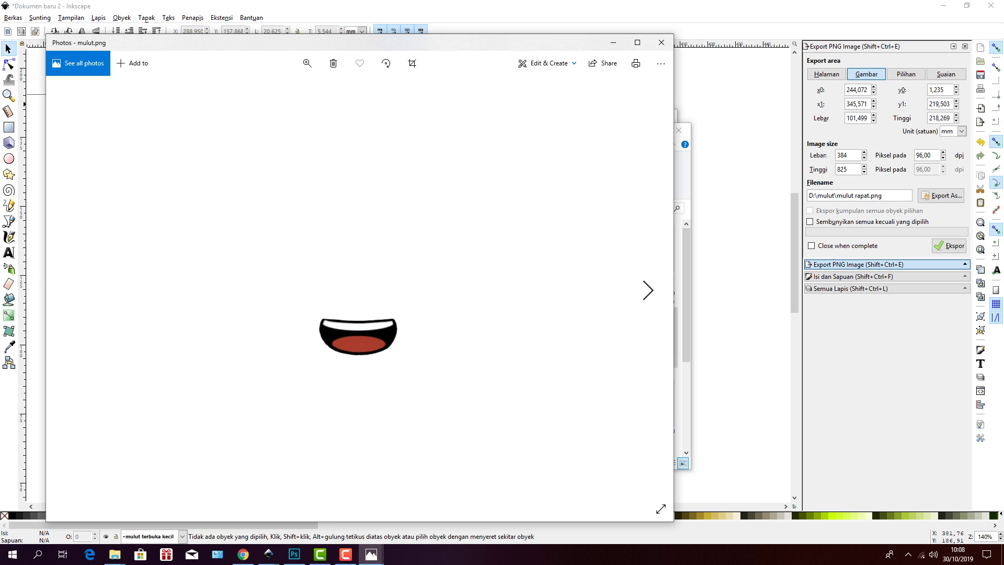
pyautogui.press('Right')
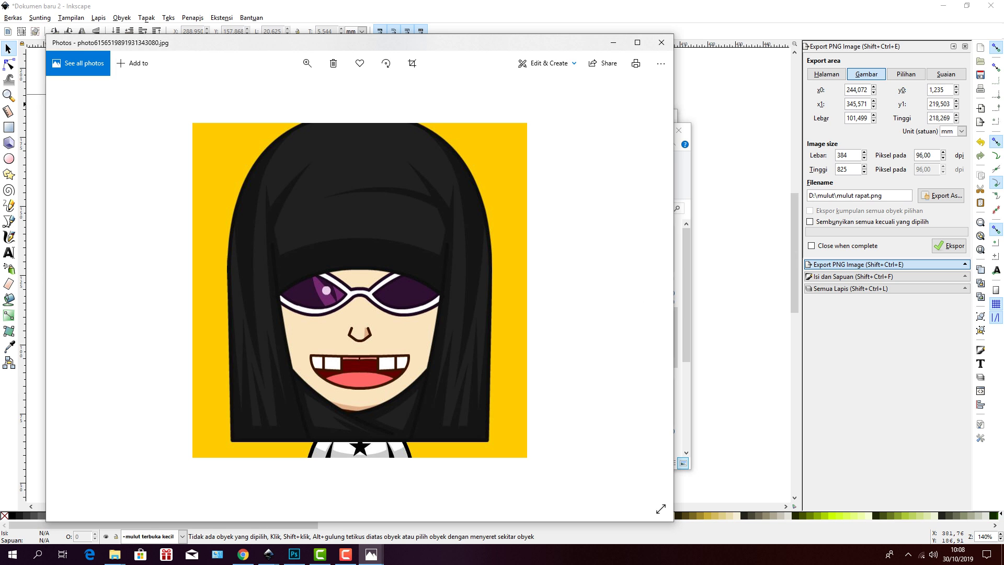
pyautogui.press('Left')
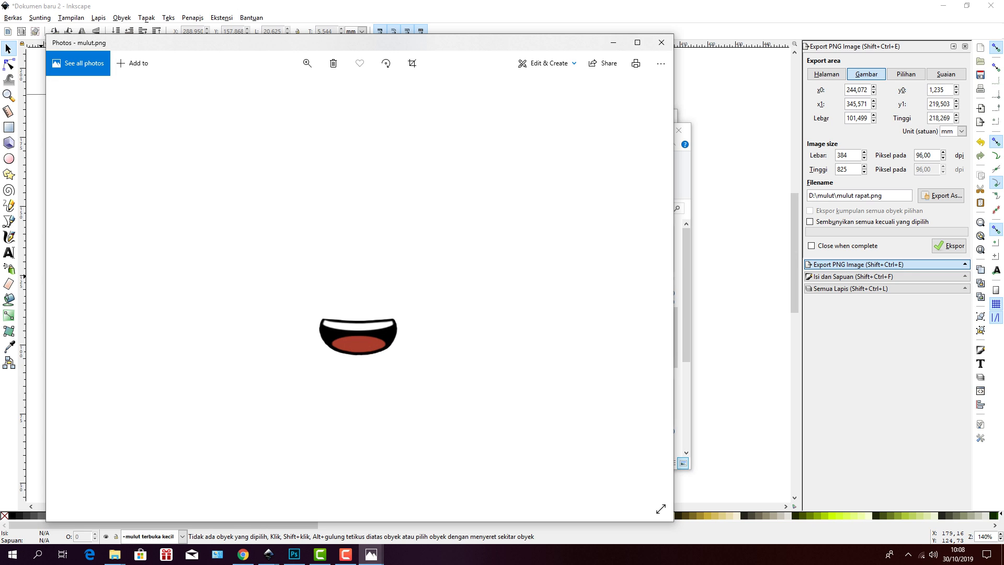
pyautogui.press('Right')
pyautogui.press('Right')
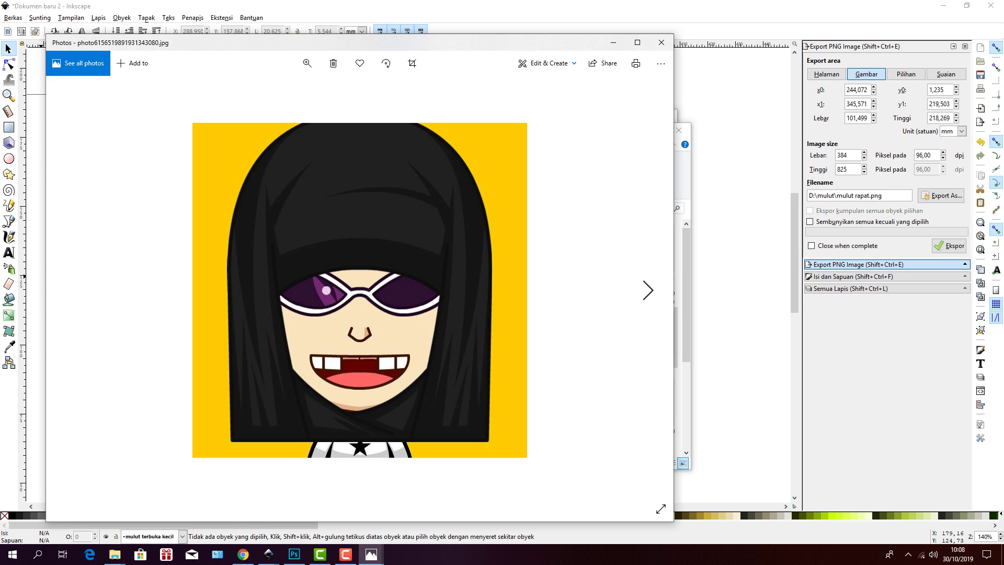
pyautogui.press('Left')
pyautogui.press('Left')
pyautogui.press('Left')
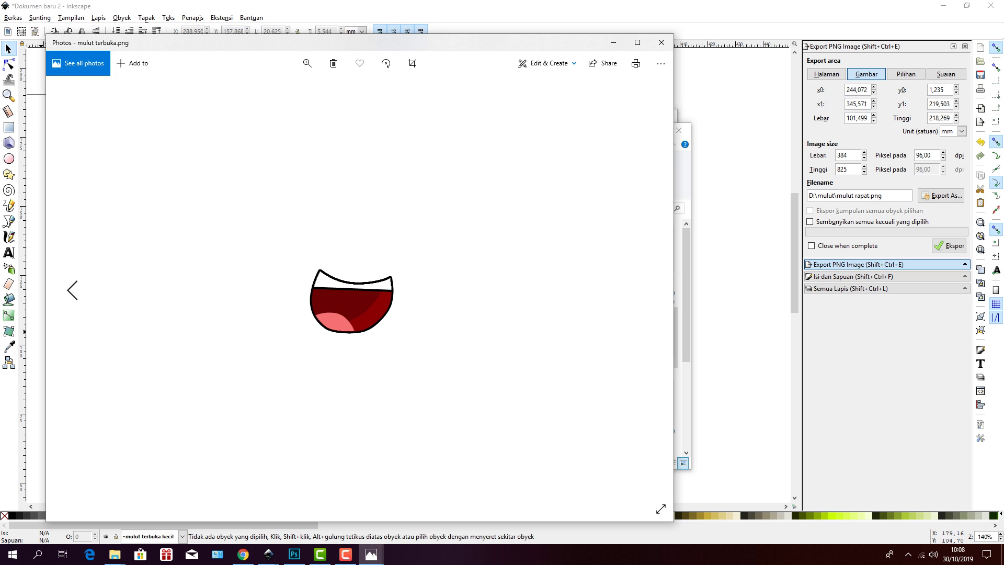
pyautogui.press('Left')
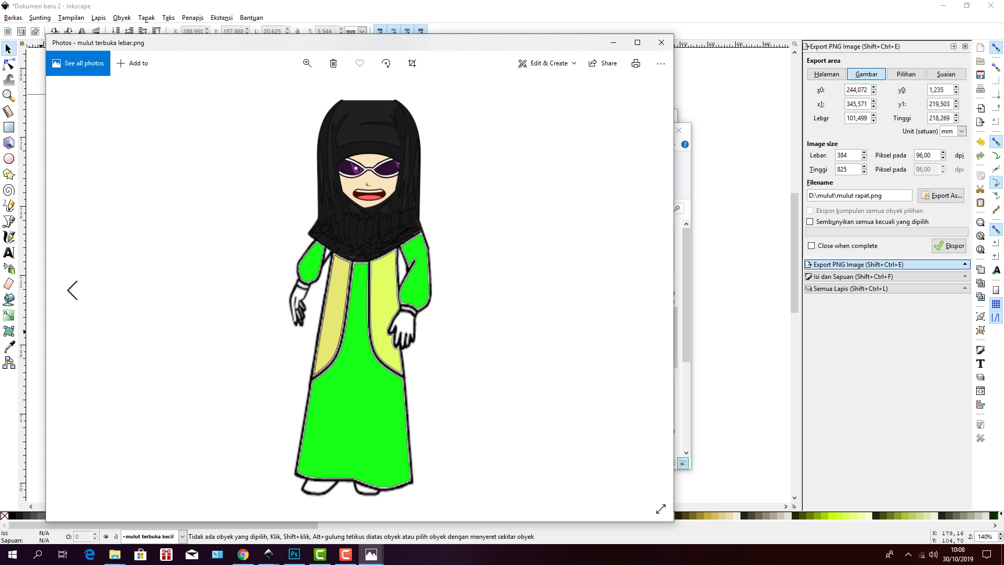
pyautogui.press('Left')
pyautogui.press('Left')
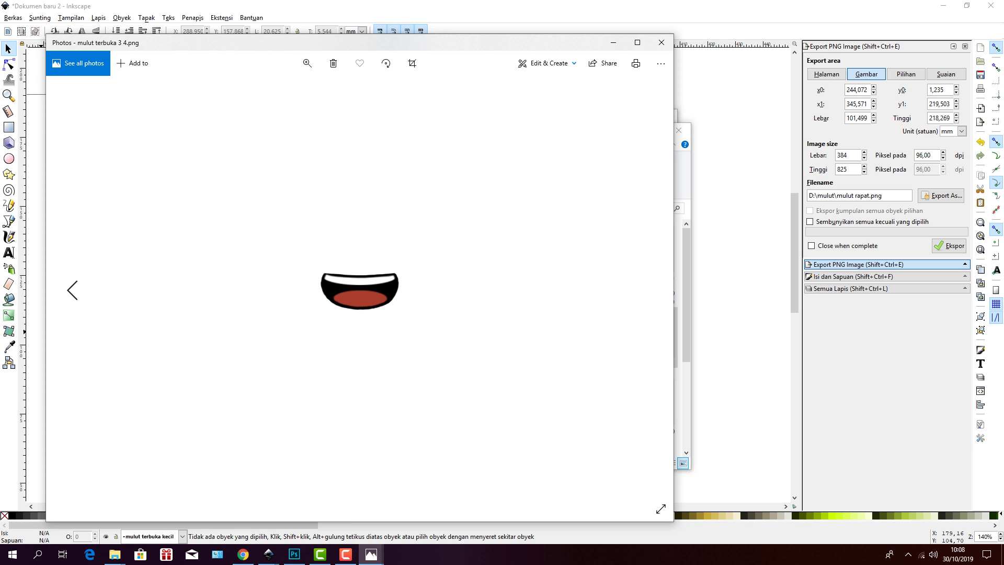
pyautogui.press('Left')
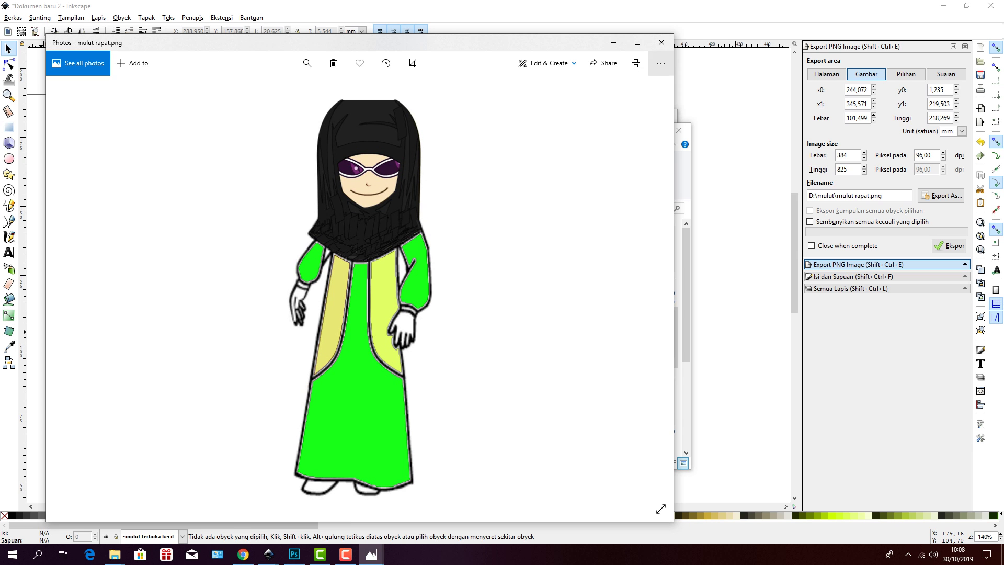
# - Close the image viewer and minimize both File Explorer windows to return to the character drawing in Inkscape
pyautogui.click(661, 43)
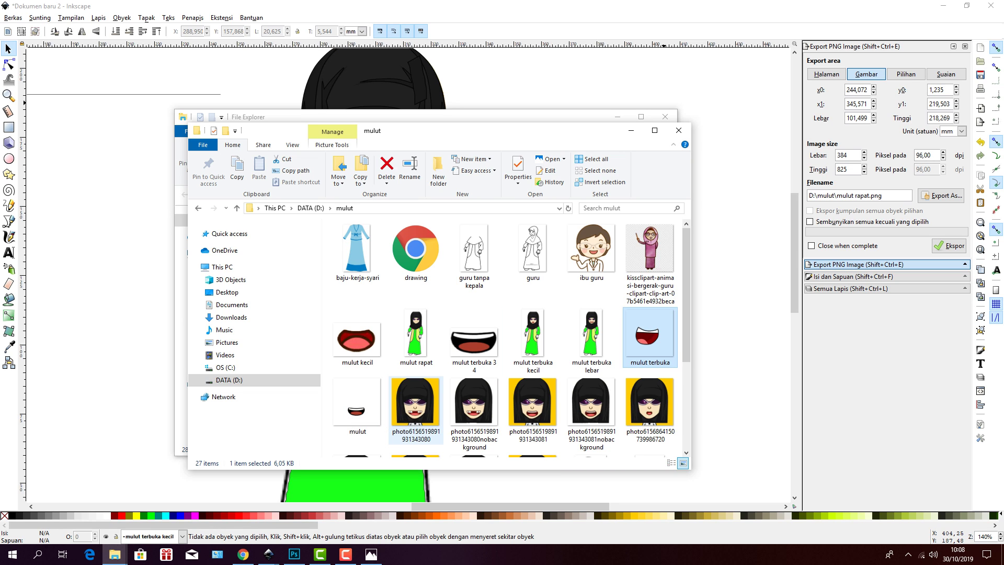
pyautogui.click(631, 131)
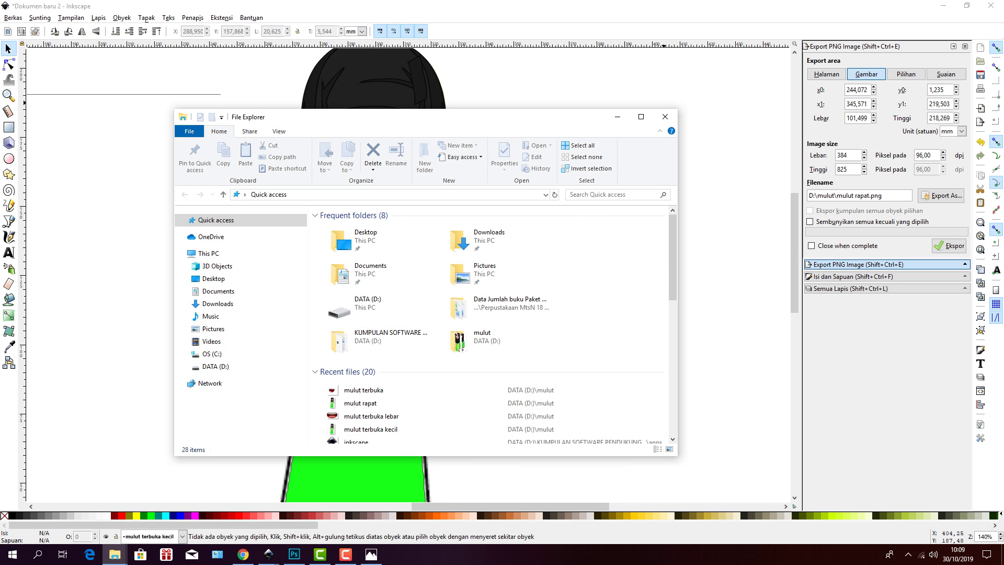
pyautogui.click(617, 117)
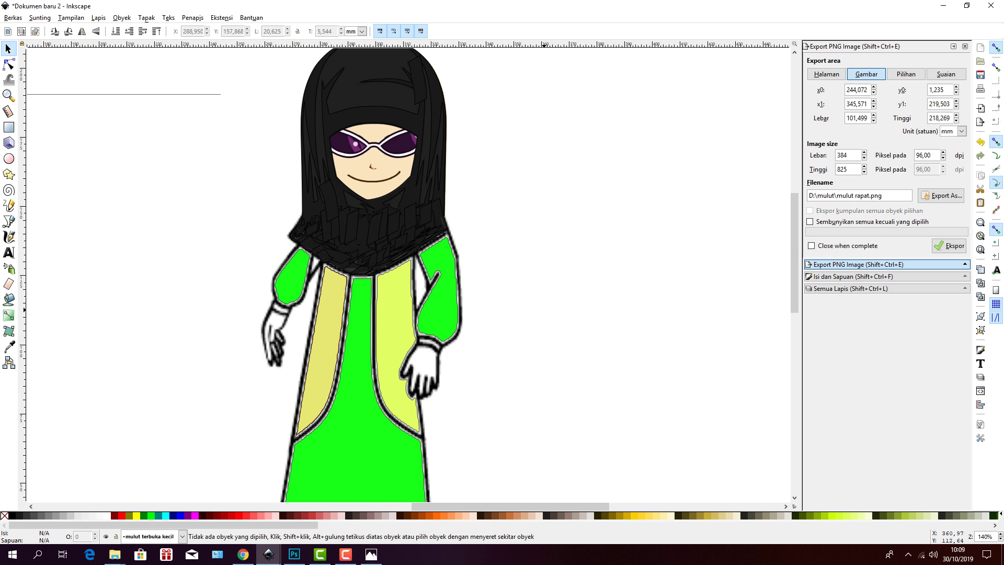
# - Inspect the character's dress, feet and head on the canvas, selecting the body image and clearing the selection
pyautogui.scroll(-4, 544, 226)
pyautogui.scroll(-5, 361, 272)
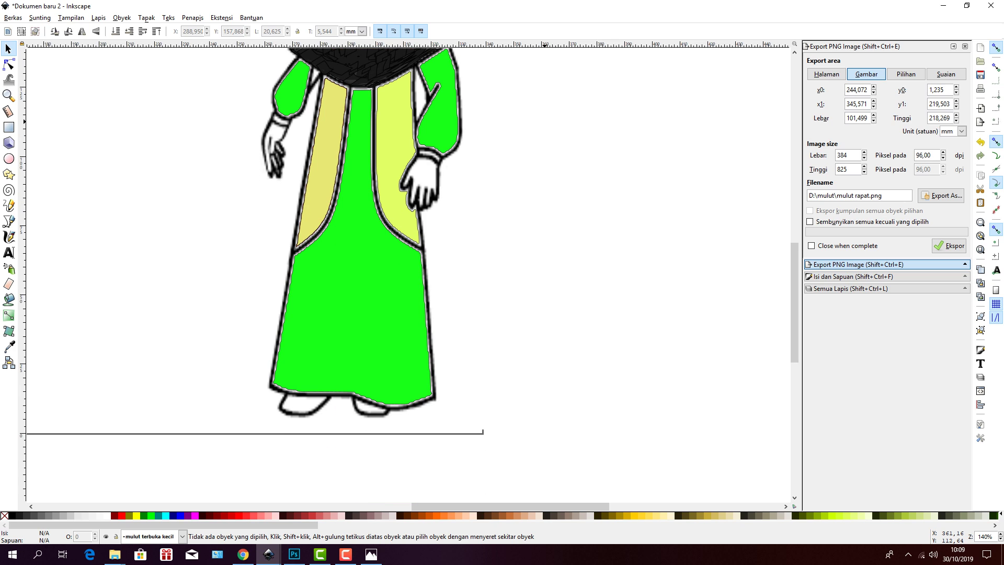
pyautogui.click(294, 408)
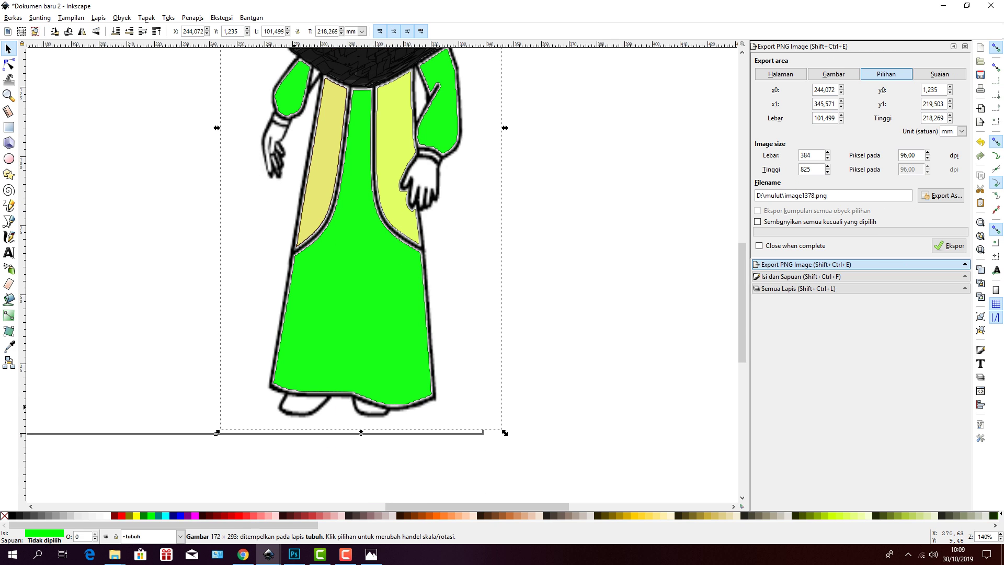
pyautogui.press('Escape')
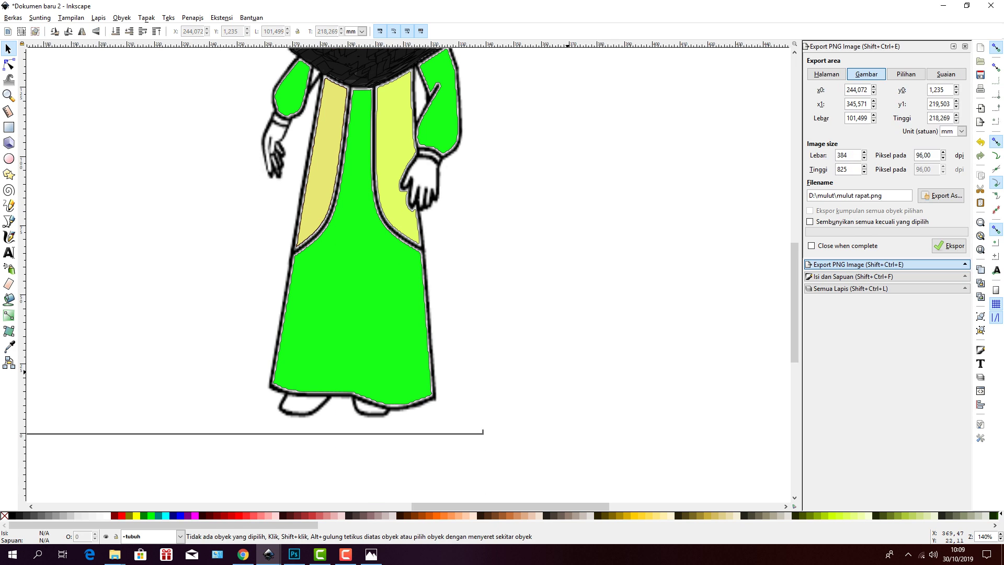
pyautogui.scroll(7, 360, 272)
pyautogui.scroll(7, 361, 272)
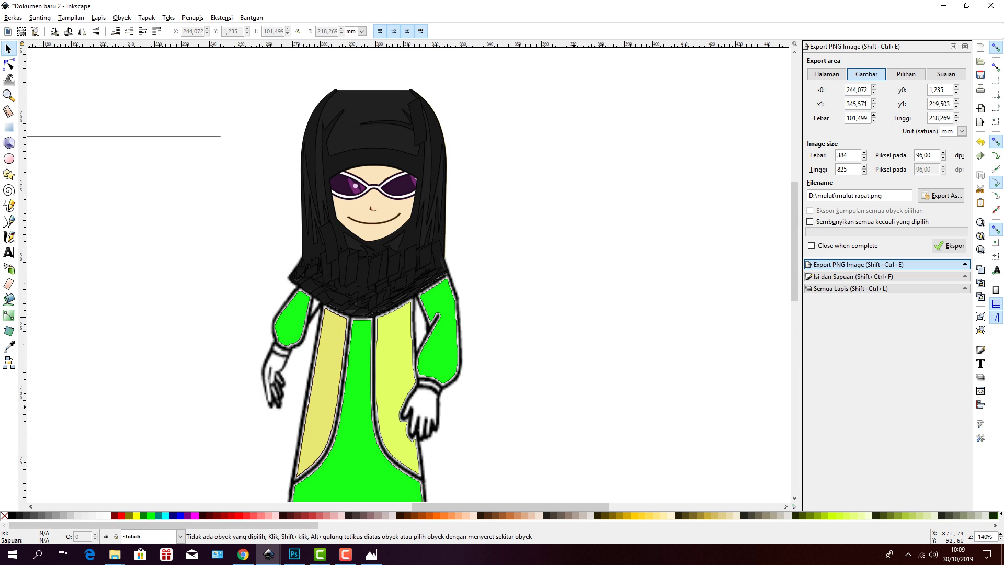